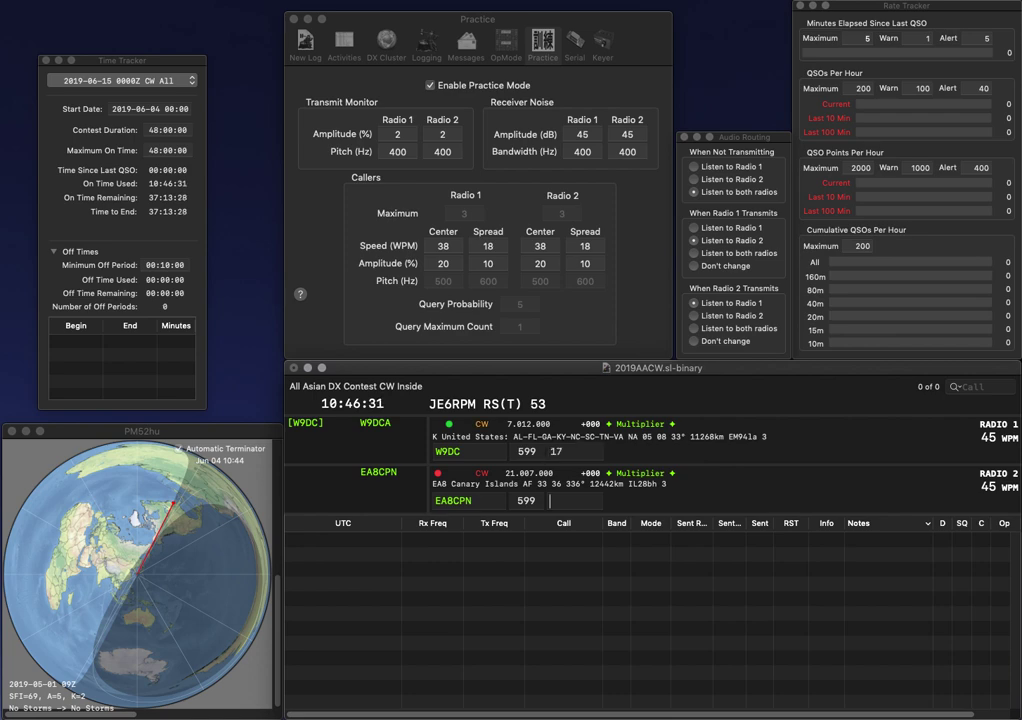
# Log W9DC on Radio 1 with exchange 17 and EA8CPN on Radio 2 with exchange 02.
pyautogui.press('Return')
pyautogui.write('02')
pyautogui.press('Return')
# Answer and log TM7X on Radio 1 with exchange 24 and XO1X on Radio 2 with exchange 72.
pyautogui.write('TM')
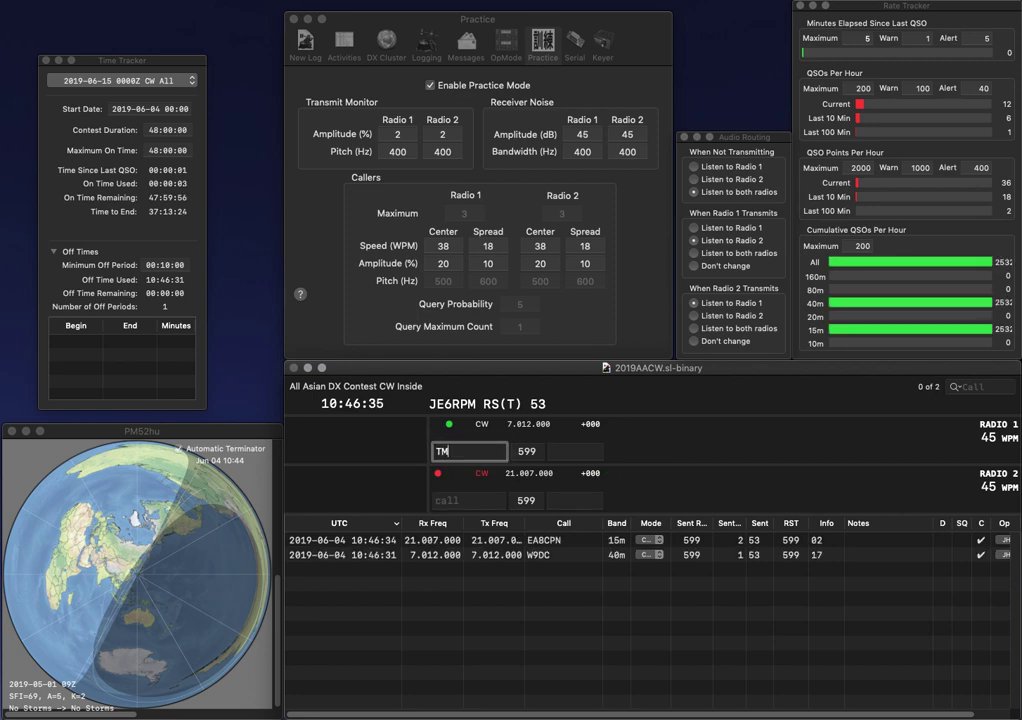
pyautogui.write('7X')
pyautogui.press('Return')
pyautogui.write('XO1X')
pyautogui.press('Return')
pyautogui.write('24')
pyautogui.press('Return')
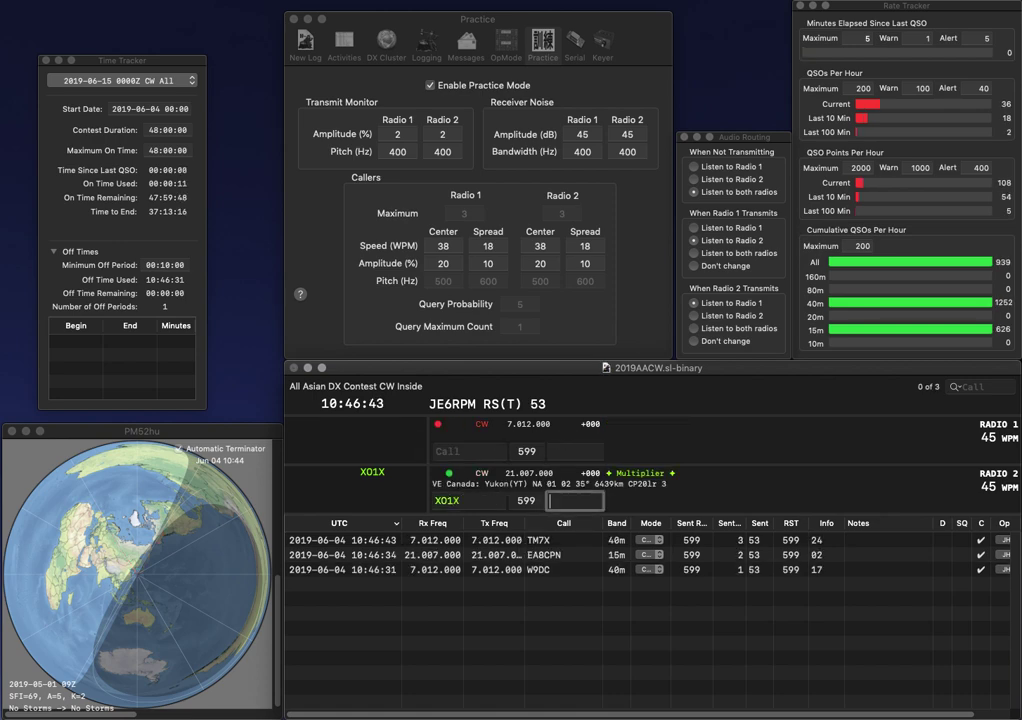
pyautogui.write('72')
pyautogui.press('Return')
pyautogui.write('6')
pyautogui.press('BackSpace')
pyautogui.write('S')
pyautogui.press('Return')
pyautogui.write('JE')
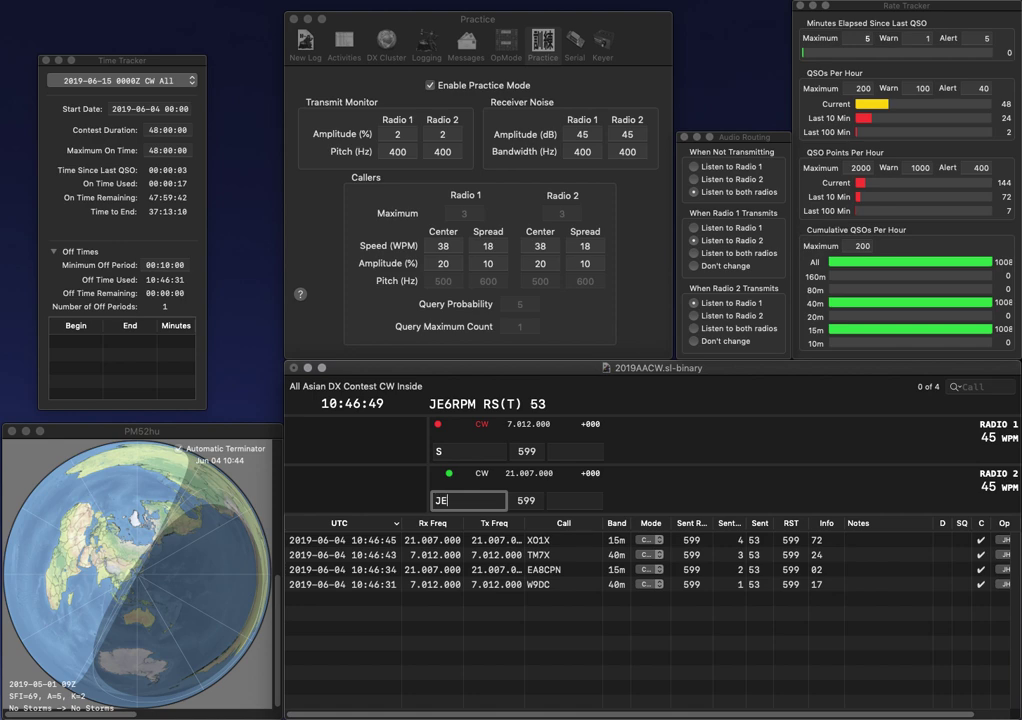
pyautogui.write('2GKZ')
pyautogui.press('Return')
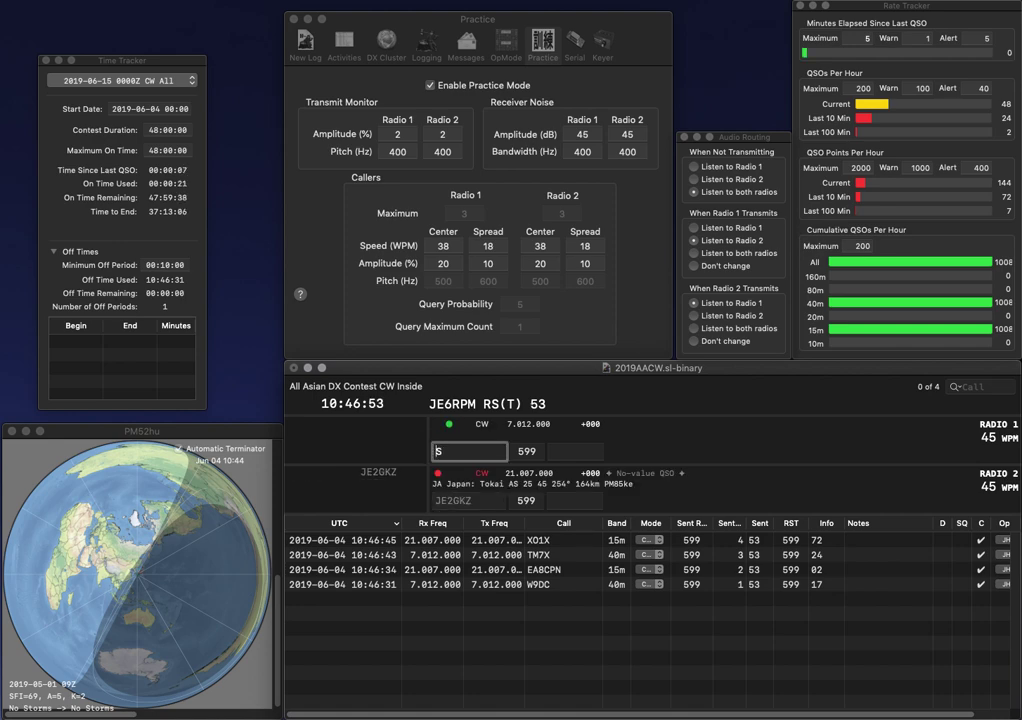
pyautogui.write('8S8S')
pyautogui.press('Return')
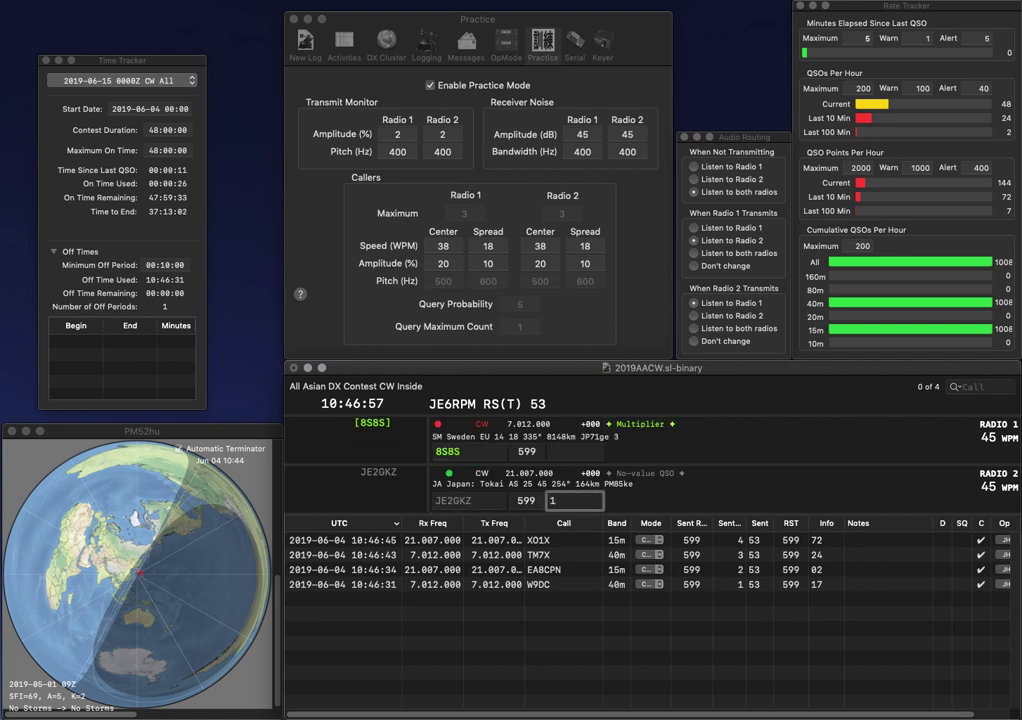
pyautogui.write('16')
pyautogui.press('Return')
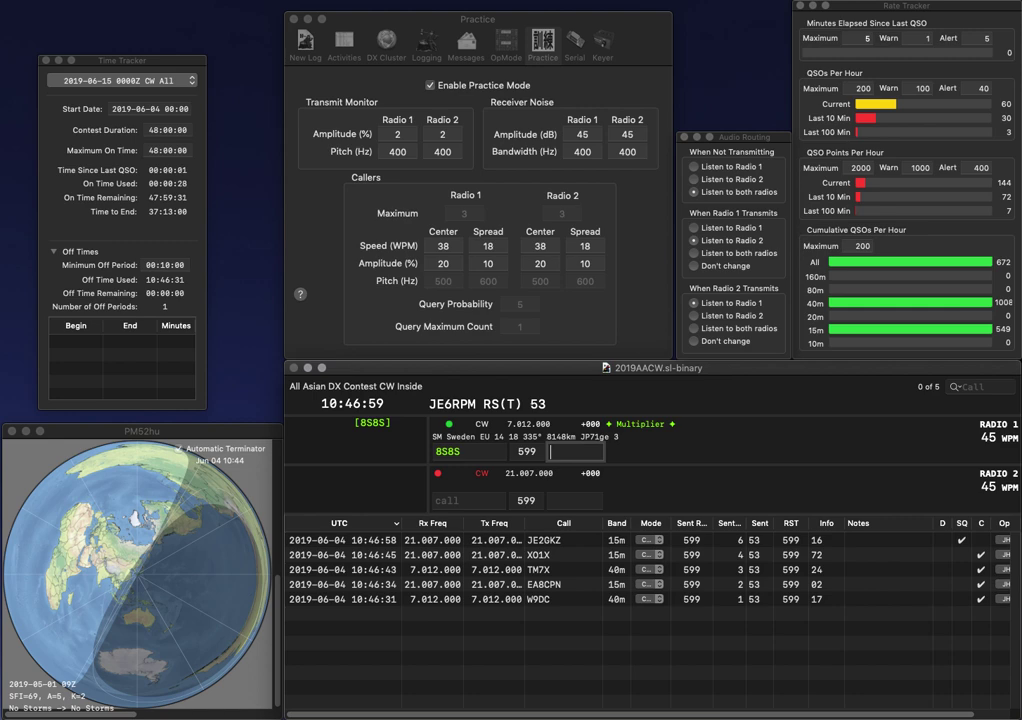
# Send the partial call K on Radio 2 and correct the Radio 1 call to 8T8S.
pyautogui.press('space')
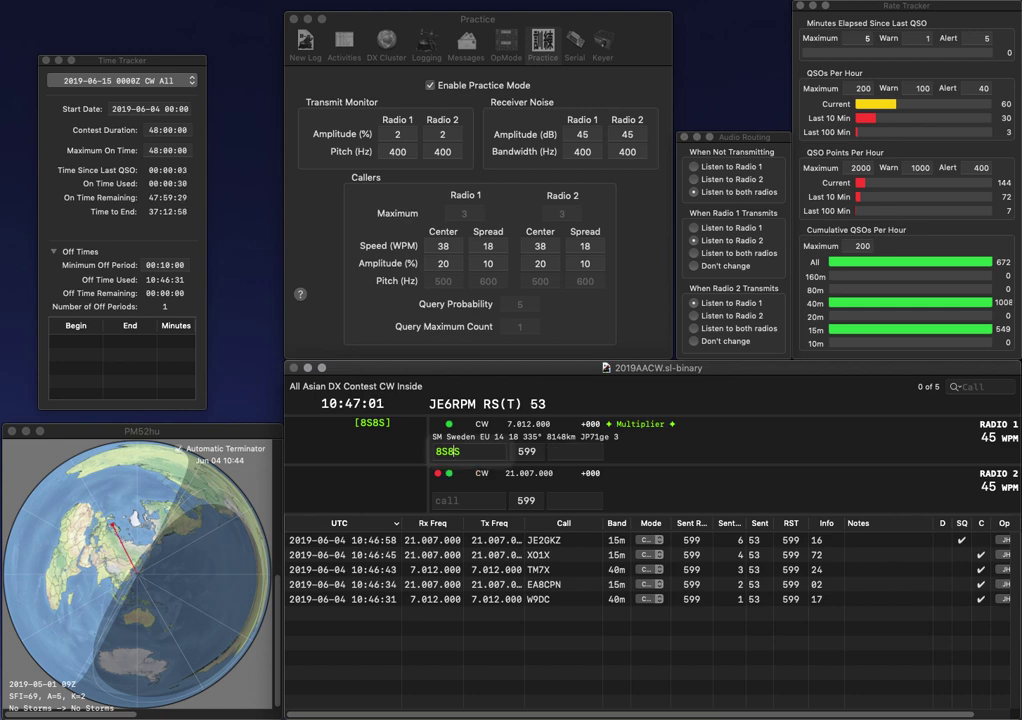
pyautogui.press('Return')
pyautogui.write('K')
pyautogui.press('Return')
pyautogui.press('Left')
pyautogui.press('BackSpace')
pyautogui.write('T')
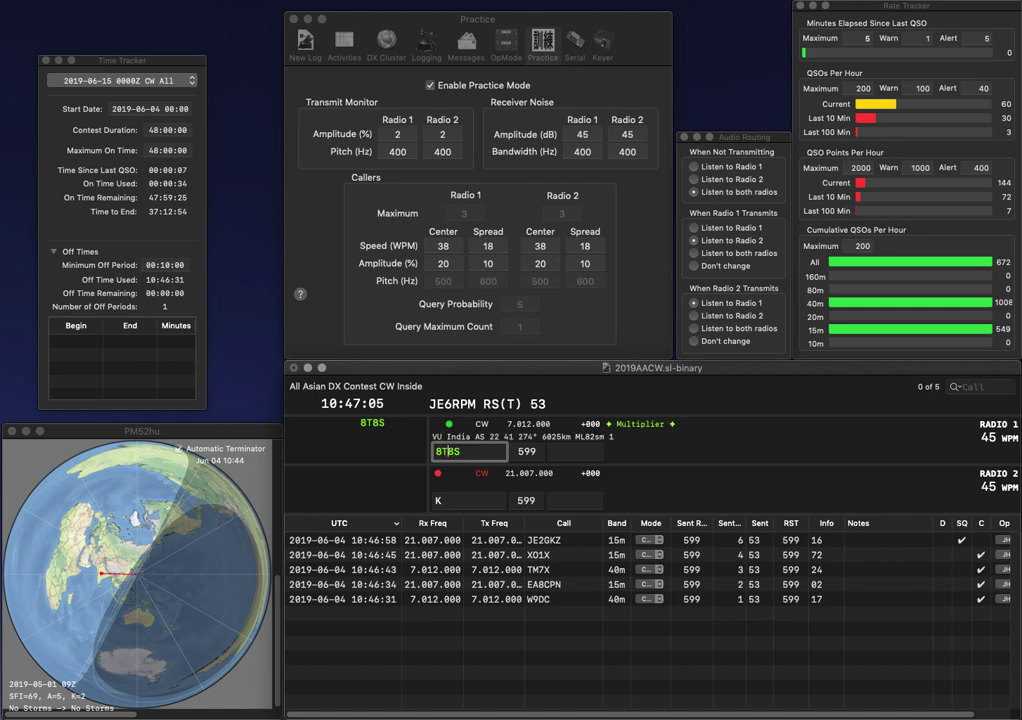
pyautogui.press('Return')
pyautogui.write('5RWK')
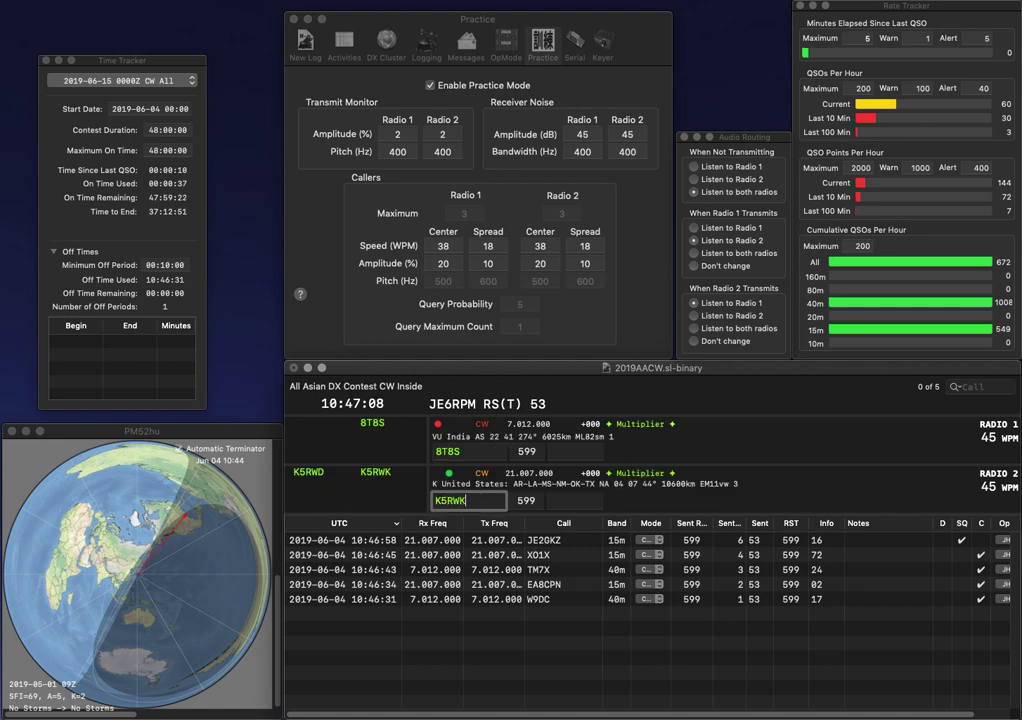
pyautogui.press('Return')
pyautogui.press('space')
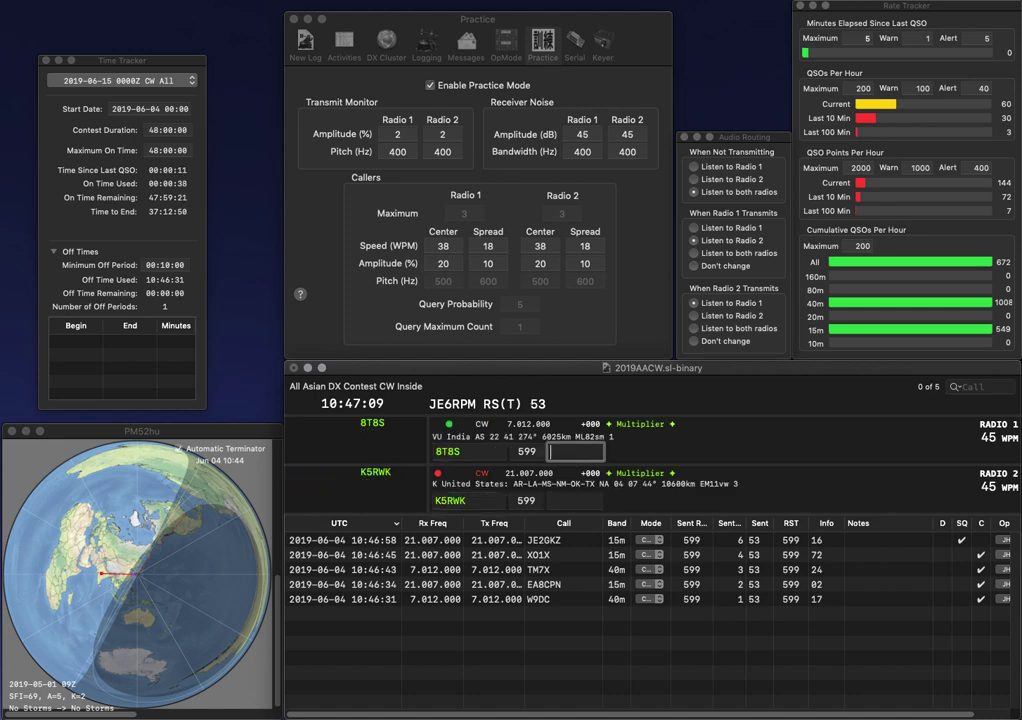
pyautogui.write('94')
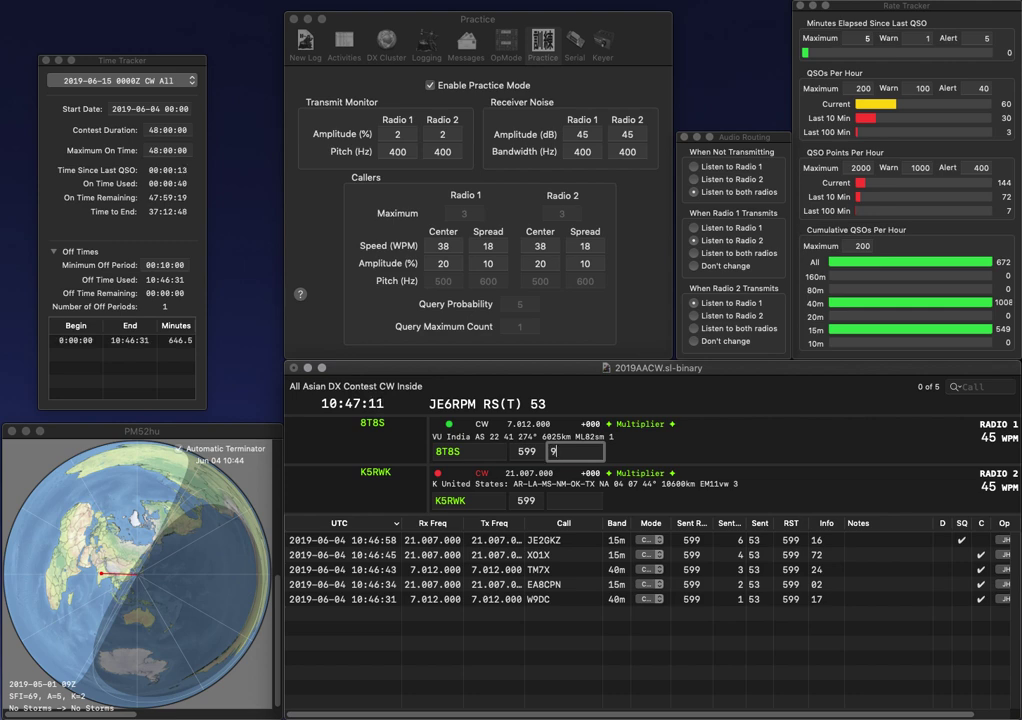
pyautogui.press('Return')
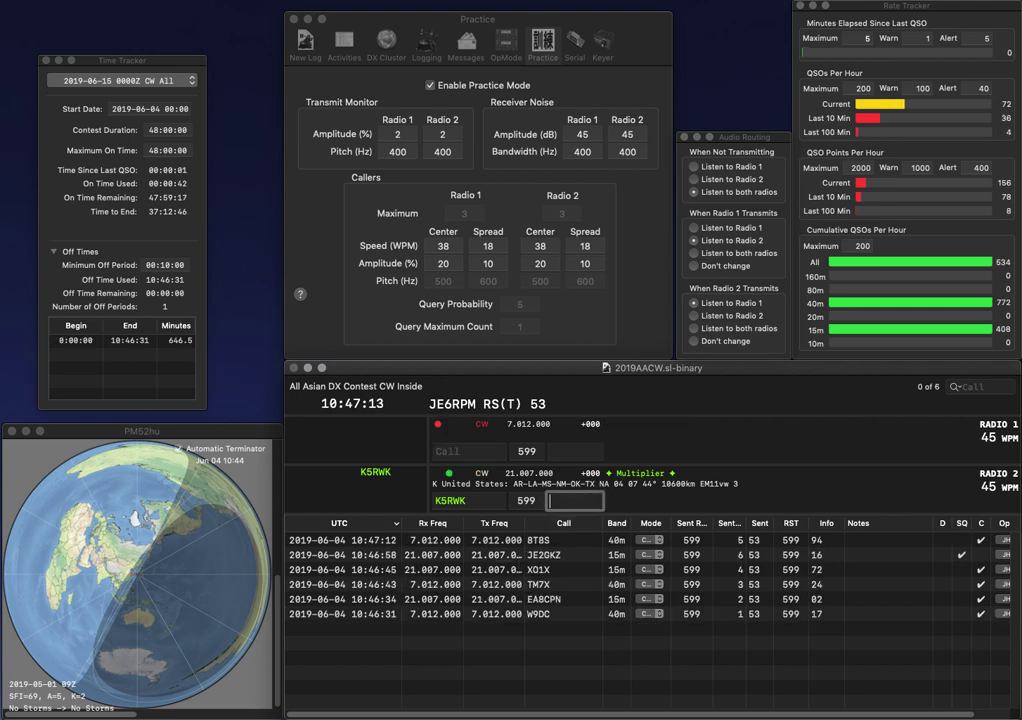
pyautogui.write('42')
pyautogui.press('Return')
# Enter and send the call F4CDL on Radio 1 and the partial call 3M on Radio 2.
pyautogui.write('F4CDL')
pyautogui.press('Return')
pyautogui.write('3M')
pyautogui.press('Return')
# Correct the Radio 1 call to F4CDR and complete the Radio 2 call as ED3M.
pyautogui.press('Left')
pyautogui.press('Left')
pyautogui.press('Left')
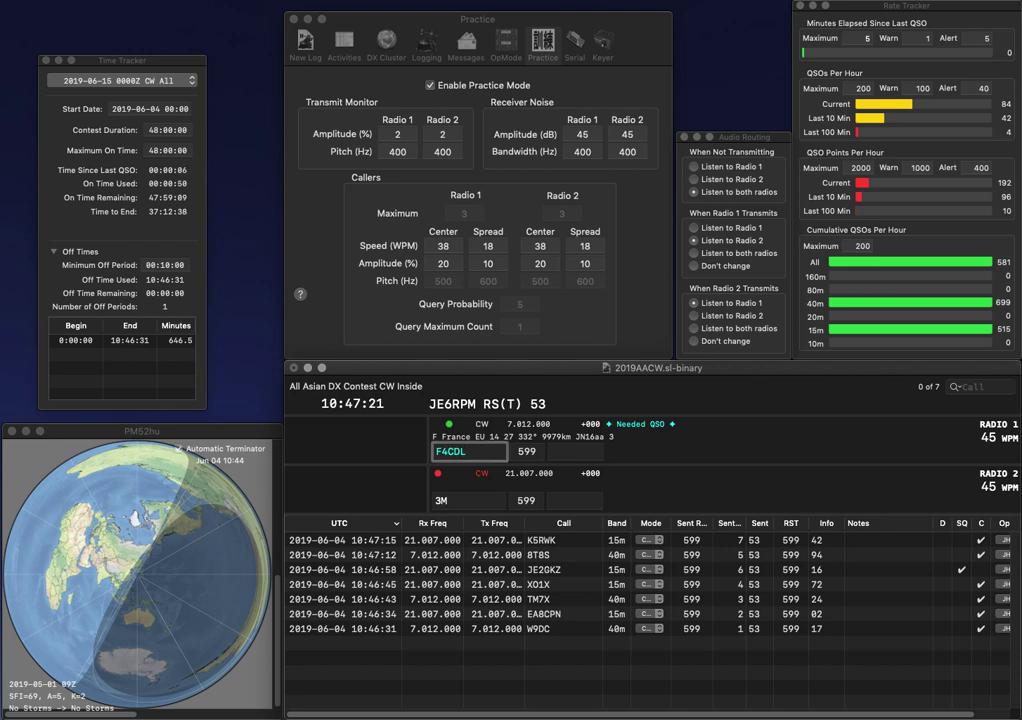
pyautogui.press('BackSpace')
pyautogui.write('R')
pyautogui.press('Return')
pyautogui.write('ED')
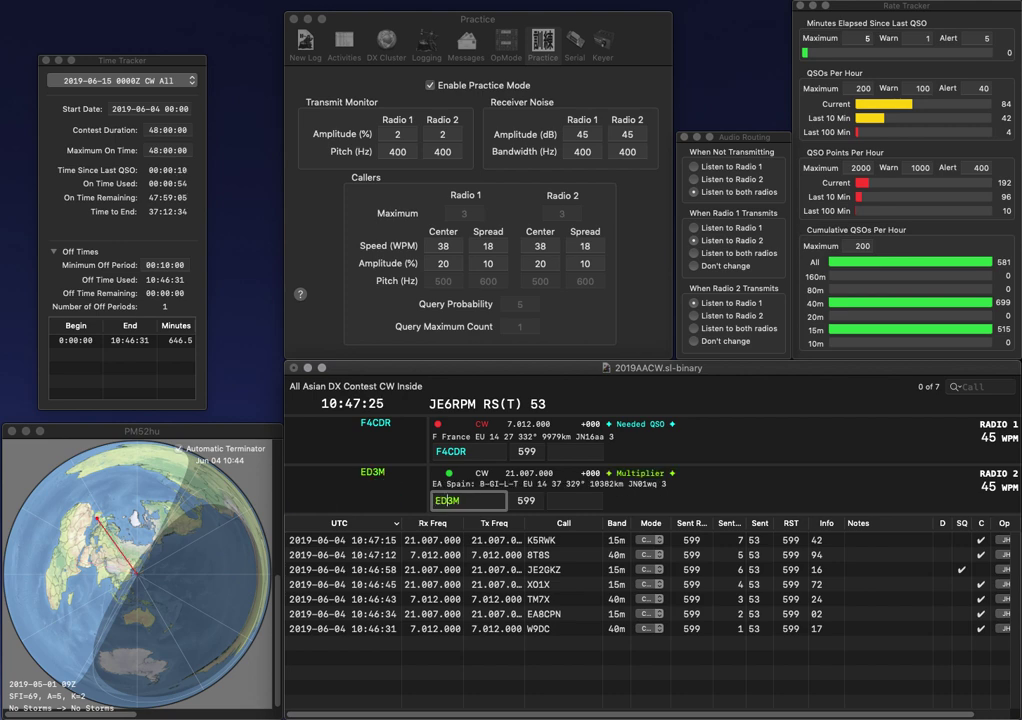
pyautogui.press('Tab')
pyautogui.write('83')
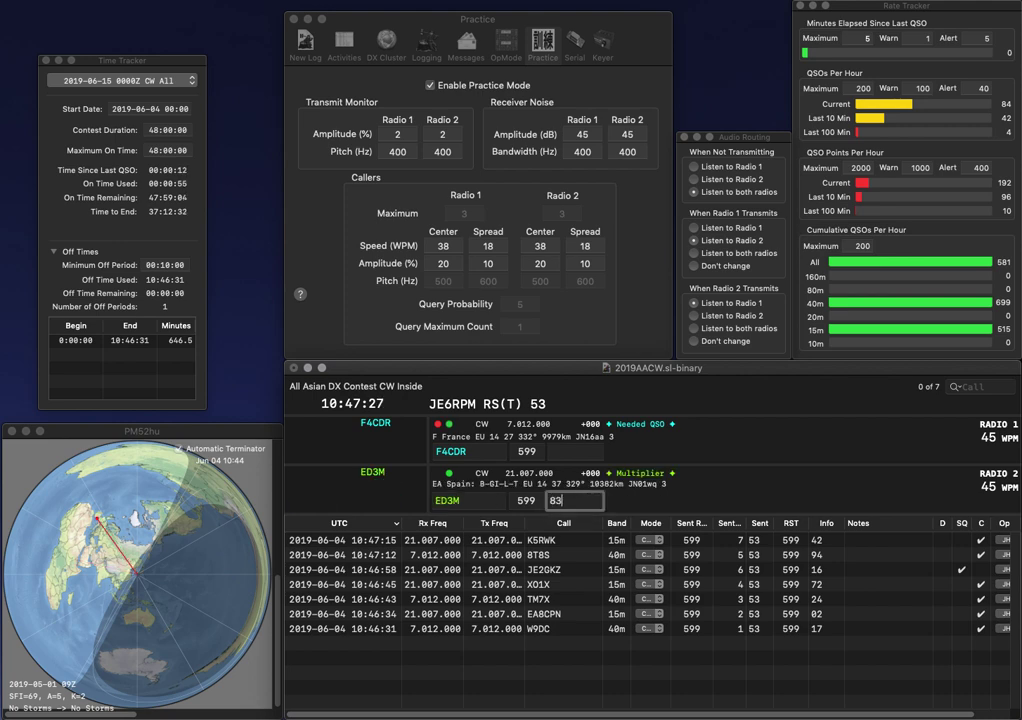
pyautogui.press('Return')
pyautogui.write('6')
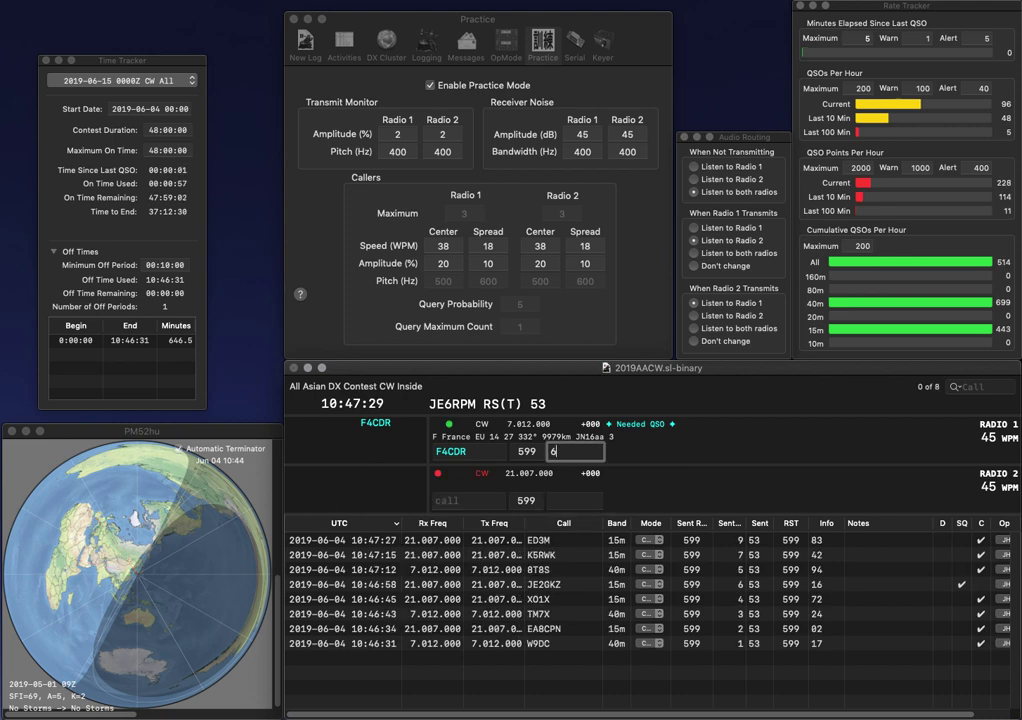
pyautogui.write('4')
pyautogui.press('Return')
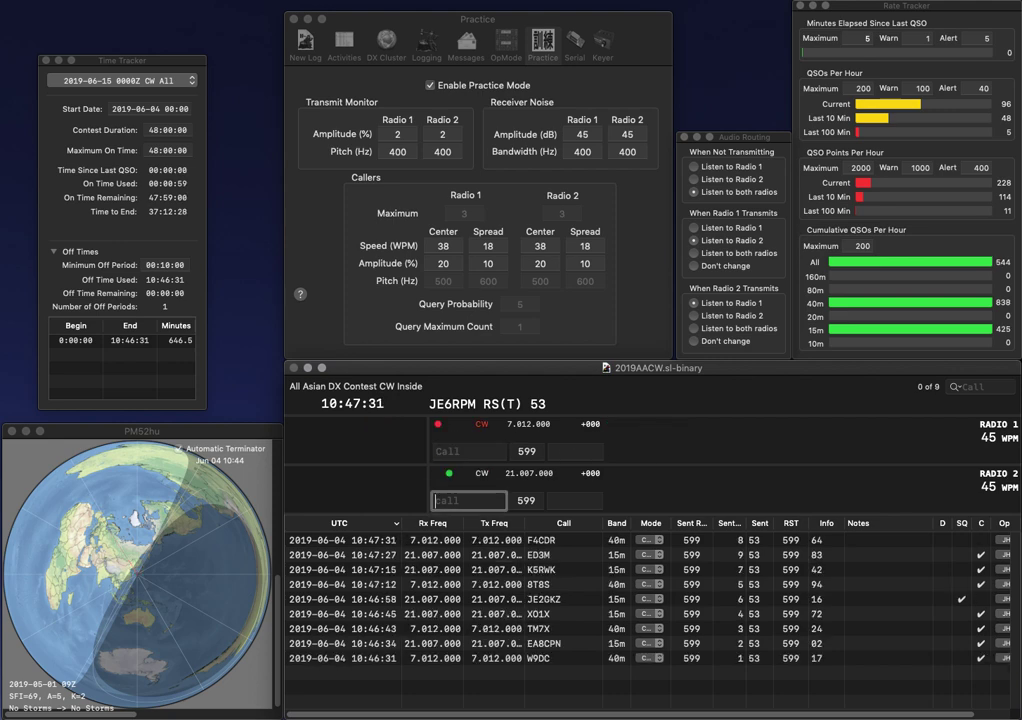
pyautogui.write('JR7KSZ')
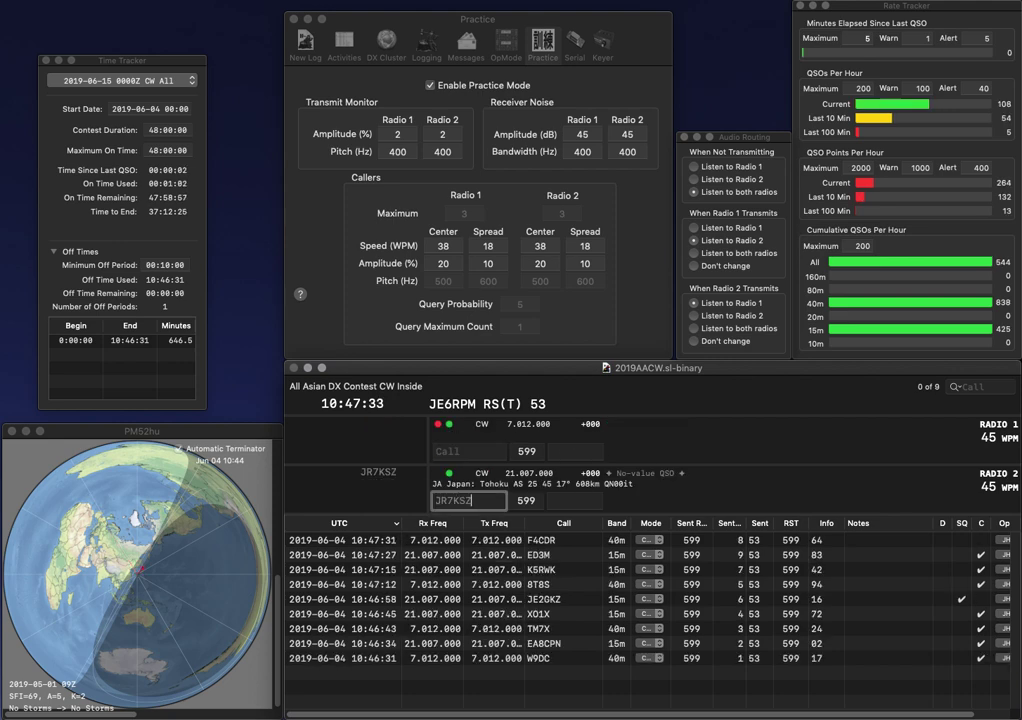
pyautogui.press('Return')
pyautogui.write('JA')
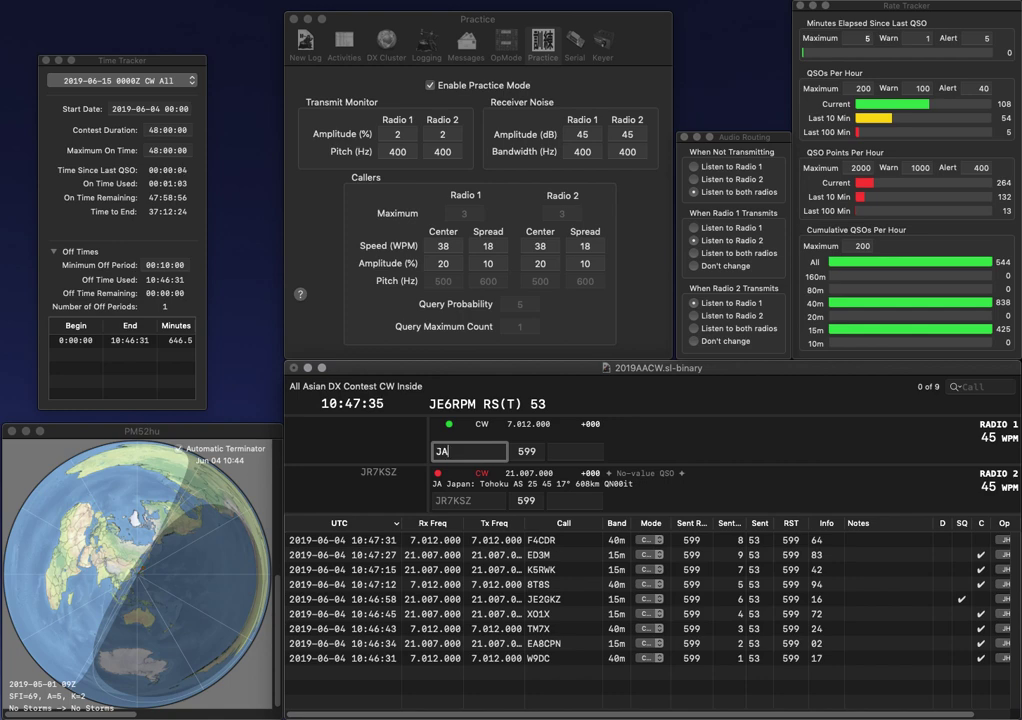
pyautogui.write('7FSB')
pyautogui.press('Return')
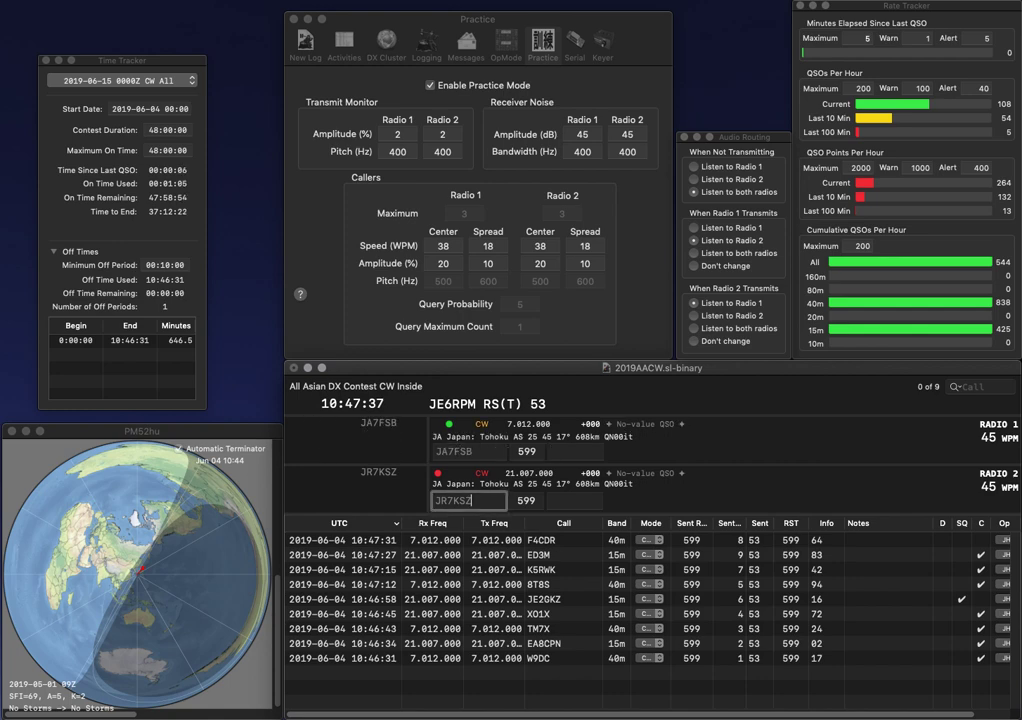
pyautogui.write('53')
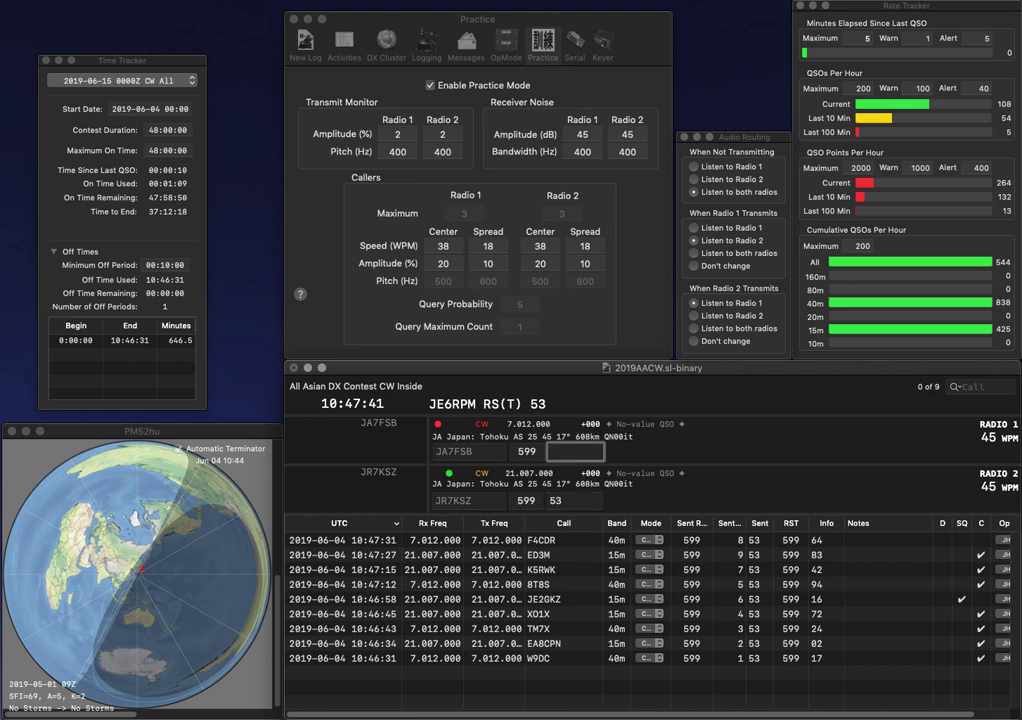
pyautogui.press('Return')
pyautogui.write('07')
pyautogui.press('Return')
# Answer and log VA3EC on Radio 2 with exchange 91 and JQ3TAN on Radio 1 with exchange 57.
pyautogui.write('VA3')
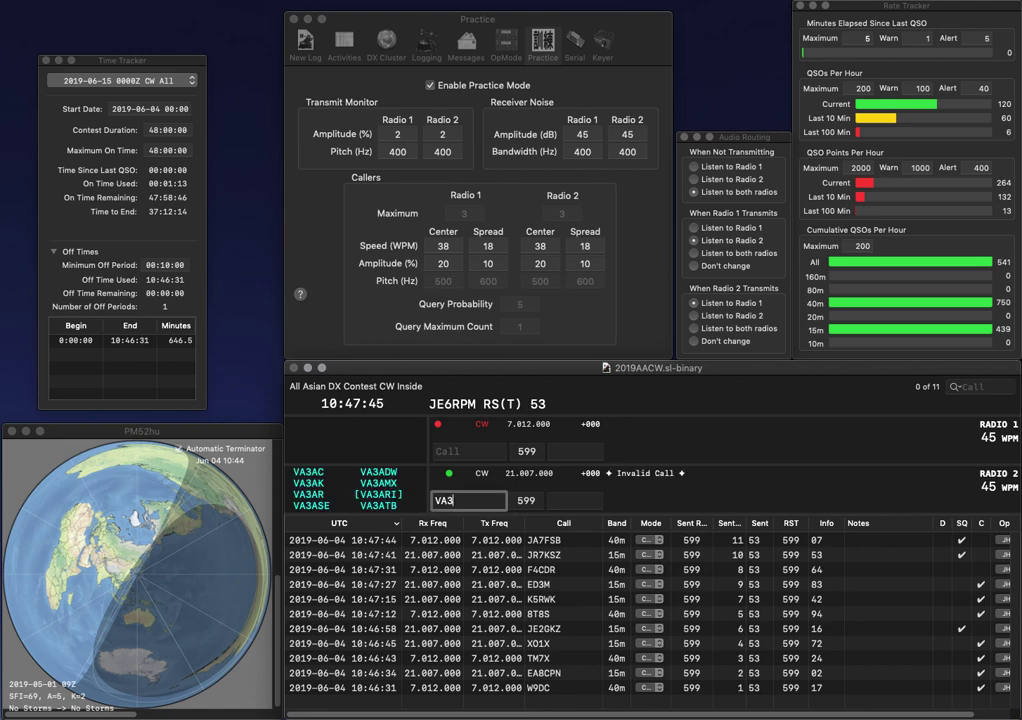
pyautogui.write('EC')
pyautogui.press('Return')
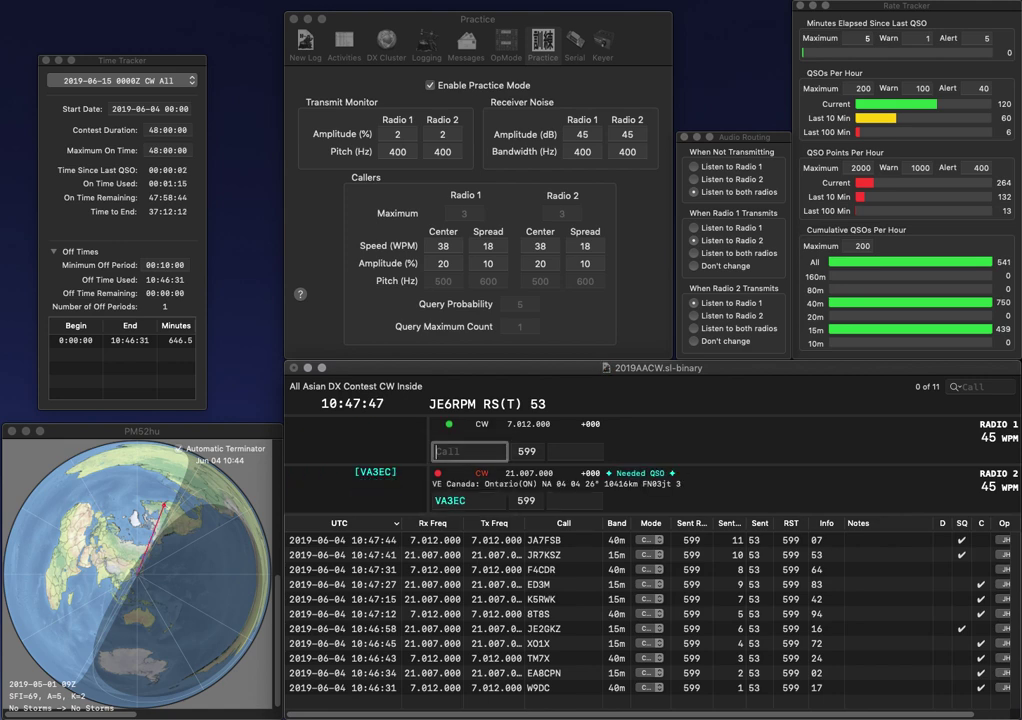
pyautogui.write('JQ3TAN')
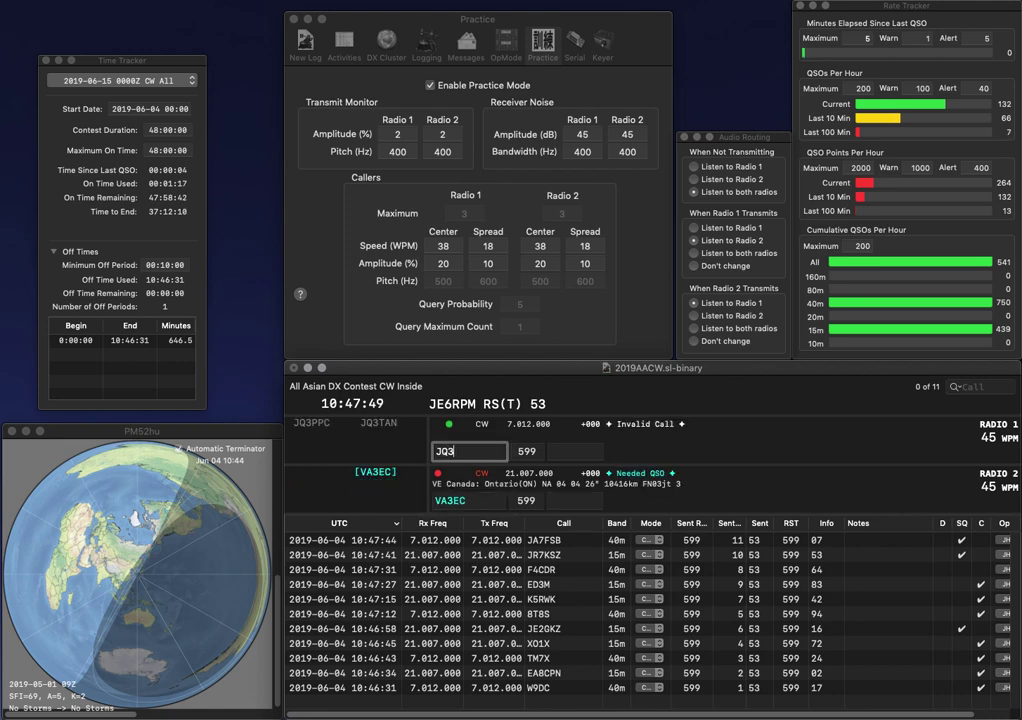
pyautogui.press('Return')
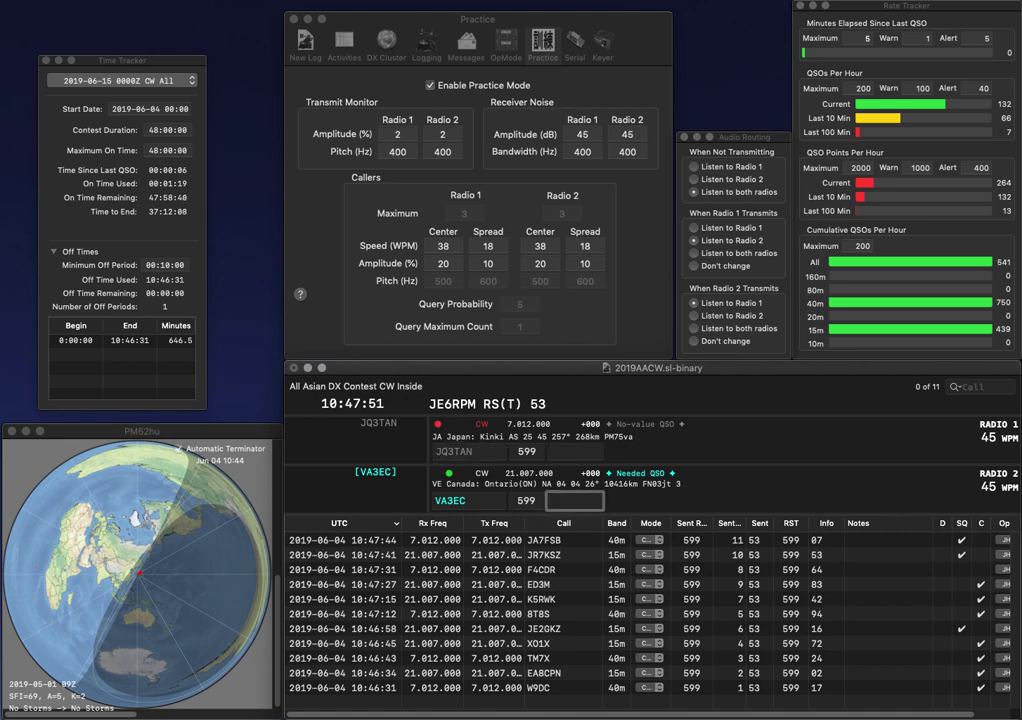
pyautogui.write('91')
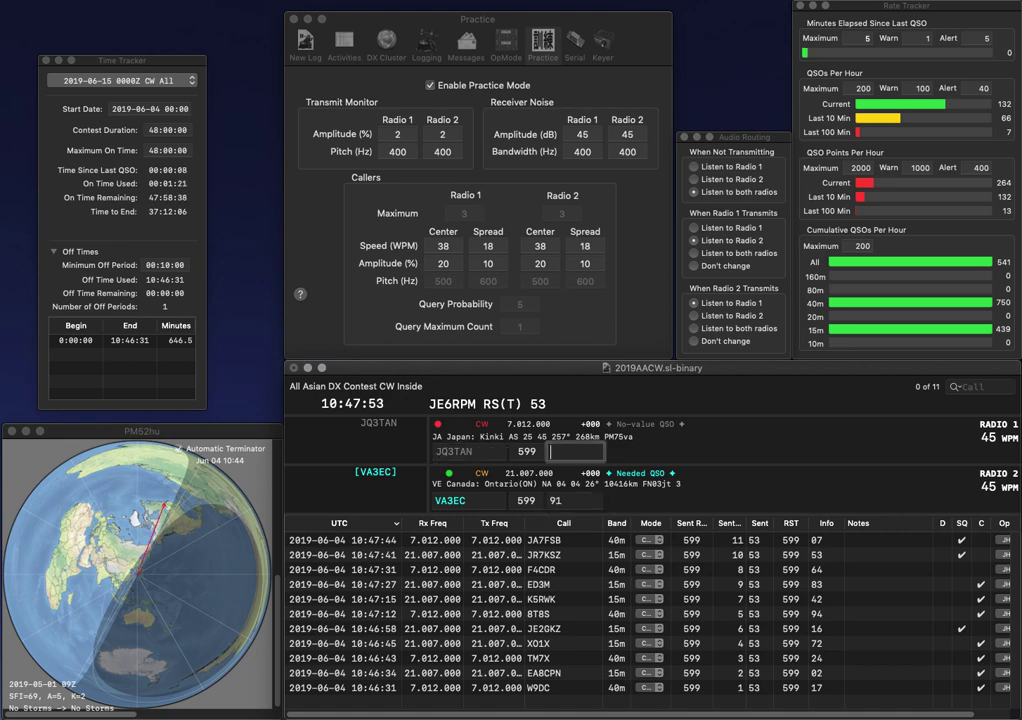
pyautogui.press('Return')
pyautogui.write('57')
pyautogui.press('Return')
# Enter and send the calls 9A1NA on Radio 2 and N1FR on Radio 1.
pyautogui.write('9A1NA')
pyautogui.press('Return')
pyautogui.write('N1FR')
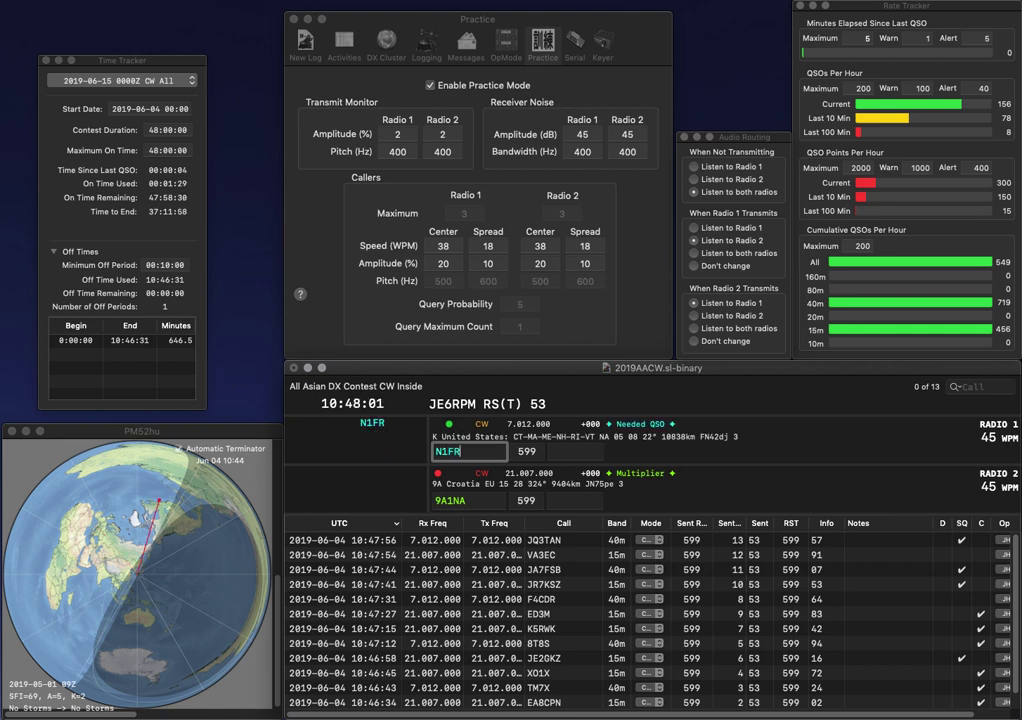
pyautogui.press('Return')
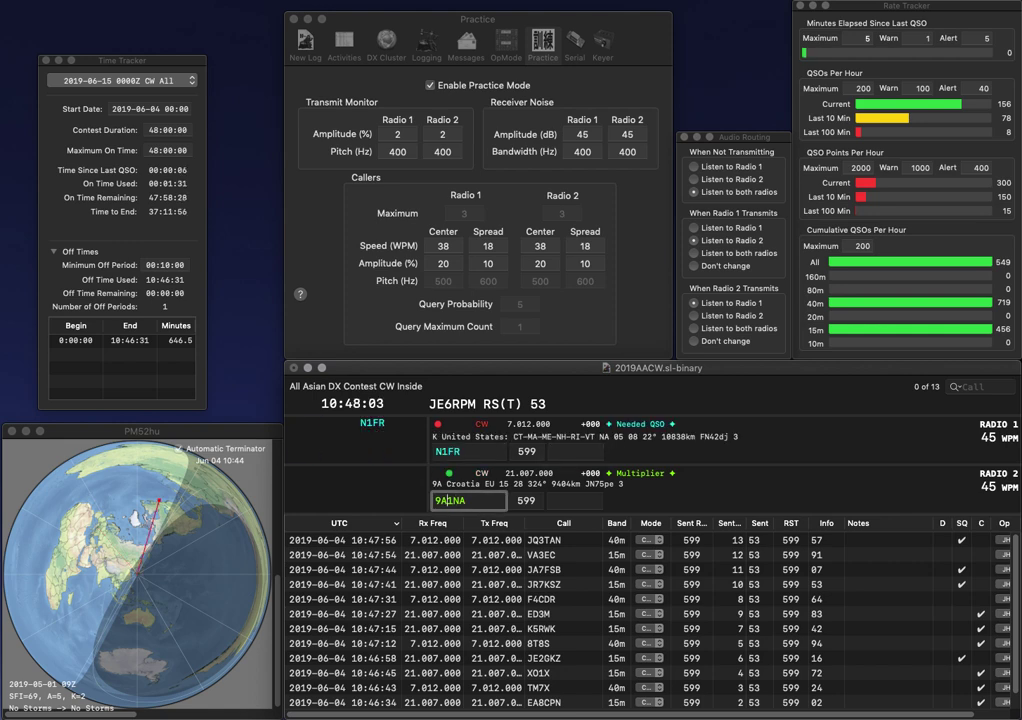
# Change the Radio 2 call to 9A2A.
pyautogui.click(437, 500)
pyautogui.press('BackSpace')
pyautogui.press('Delete')
pyautogui.write('A2')
pyautogui.press('Delete')
pyautogui.click(551, 452)
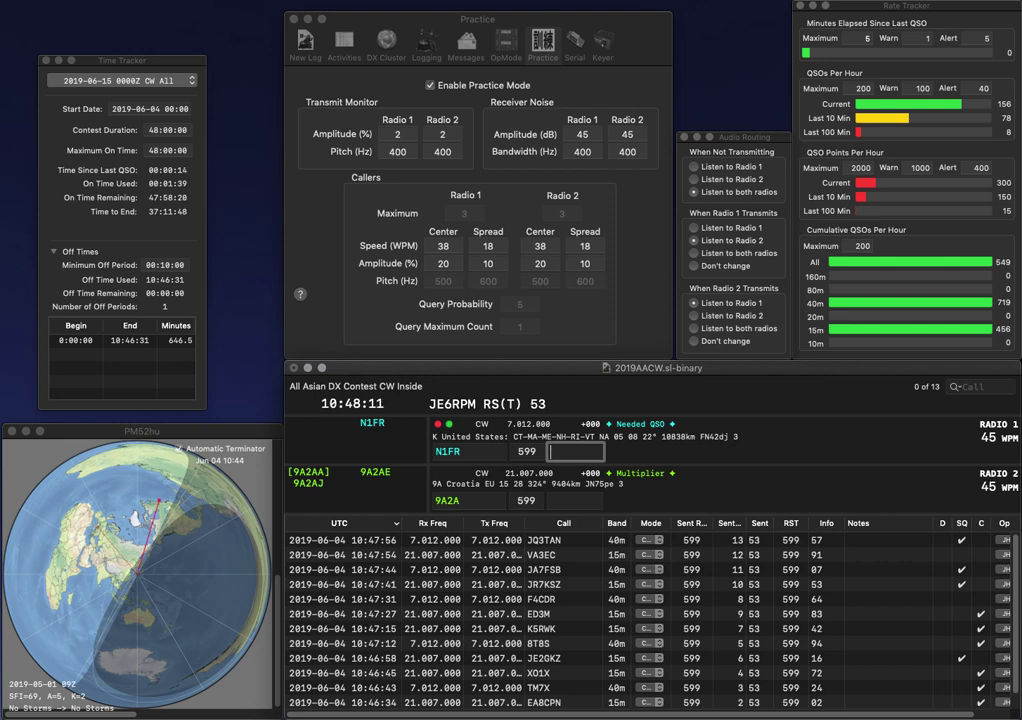
pyautogui.write('75')
pyautogui.press('Tab')
pyautogui.press('Return')
pyautogui.hotkey('shift', 'Tab')
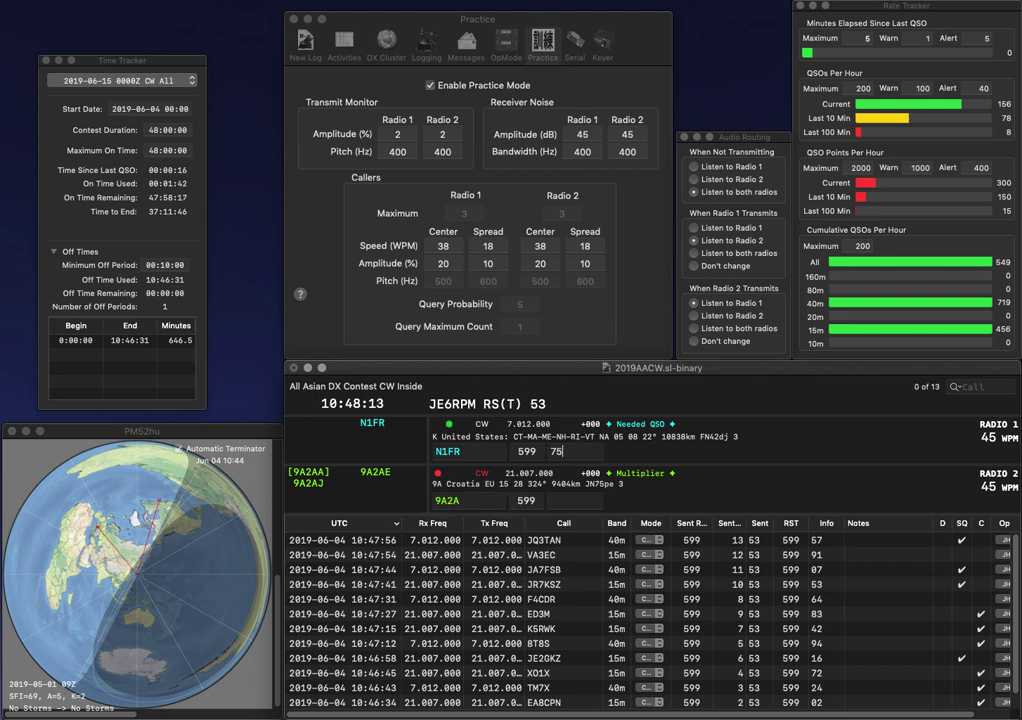
pyautogui.press('Return')
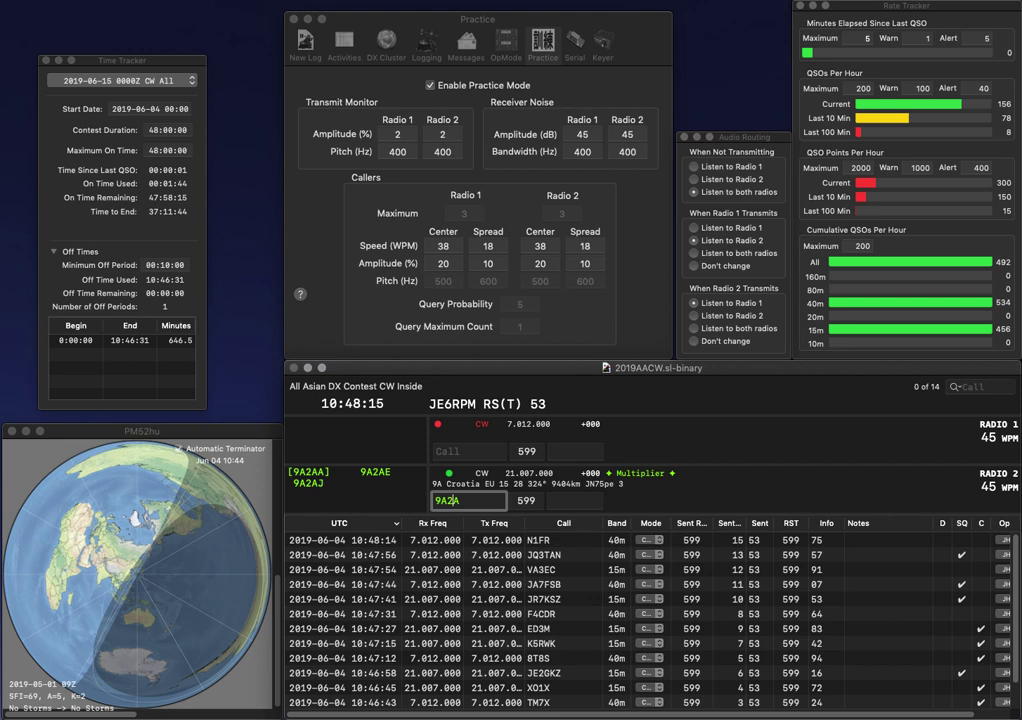
pyautogui.write('N')
pyautogui.press('Return')
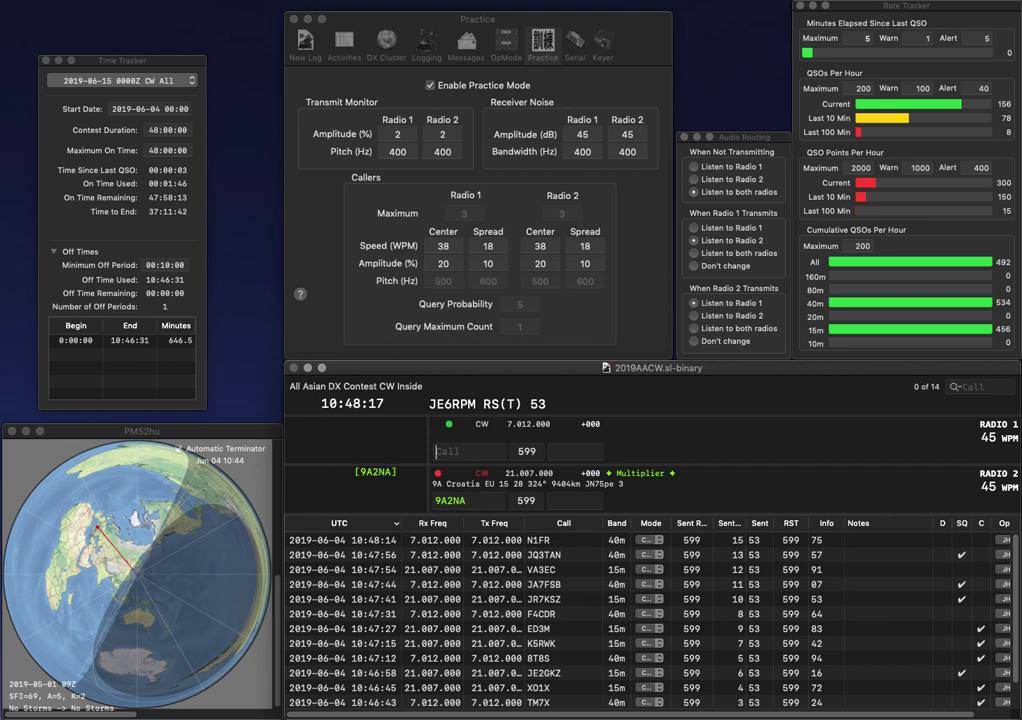
pyautogui.write('SB')
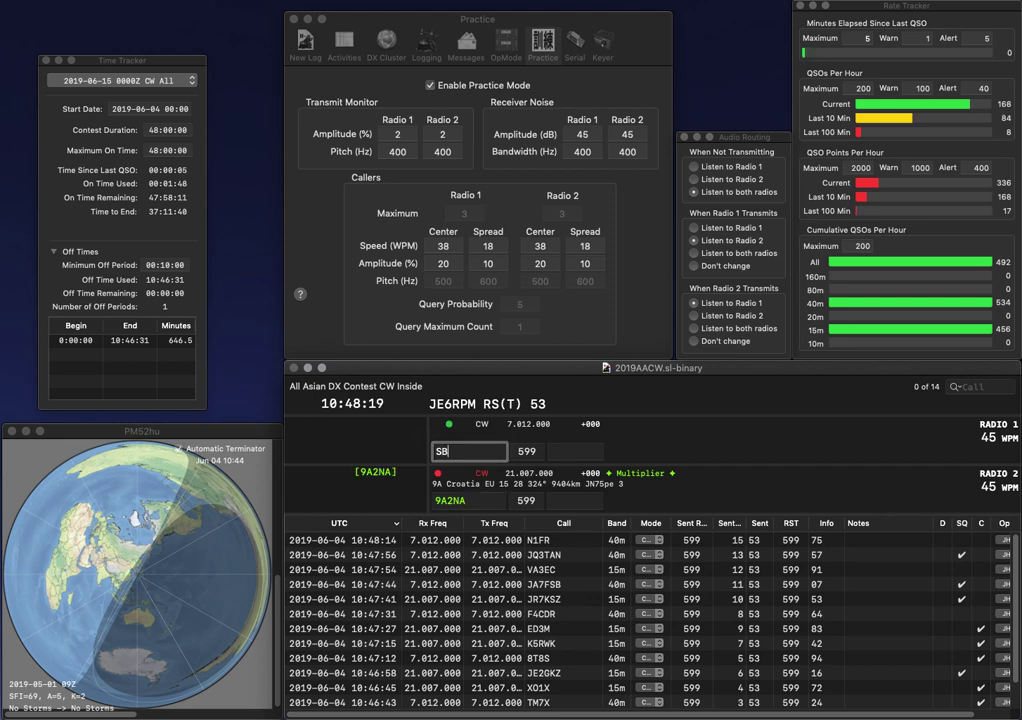
pyautogui.press('Return')
# Log 9A2NA on Radio 2 with exchange 67.
pyautogui.press('space')
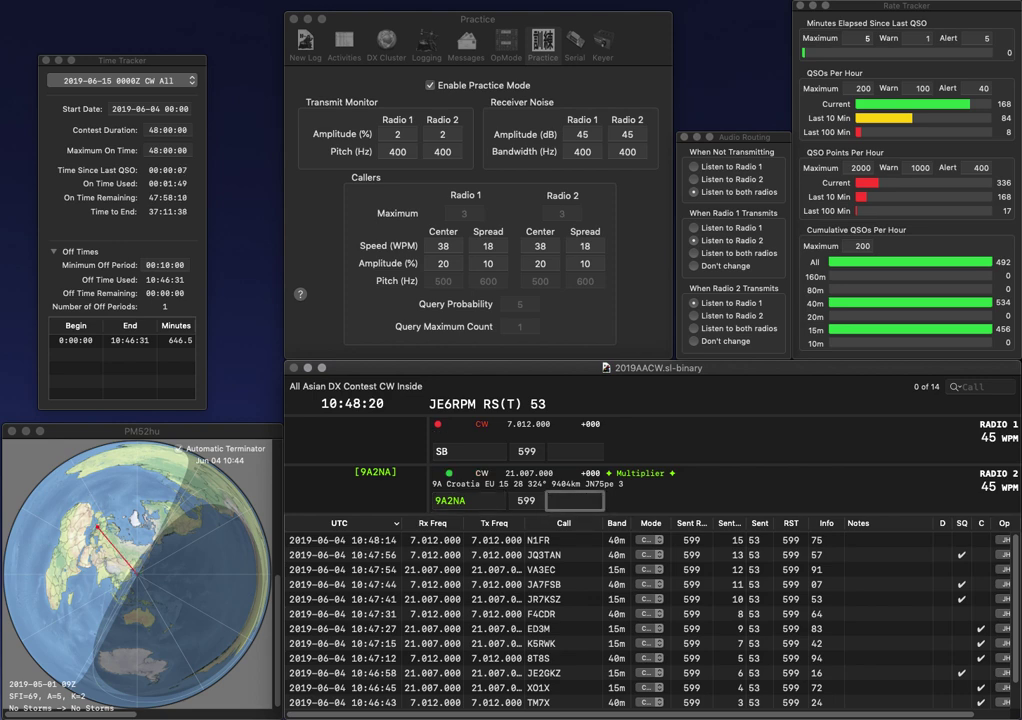
pyautogui.write('67')
pyautogui.press('Return')
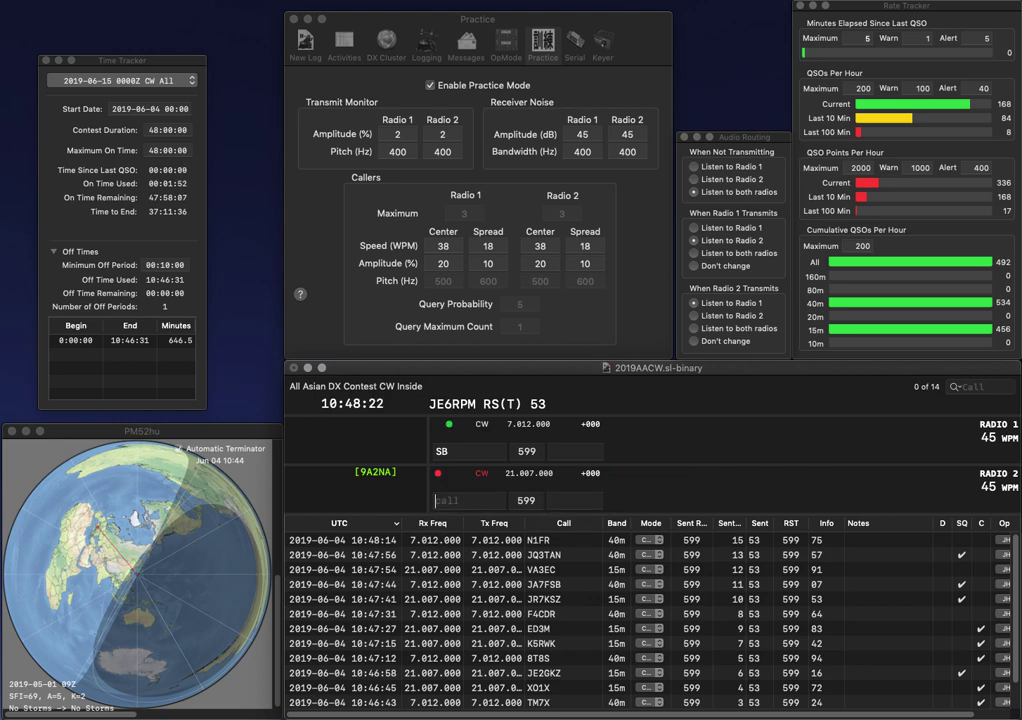
# Complete the Radio 1 call as K9SGB and send it with the report.
pyautogui.write('9')
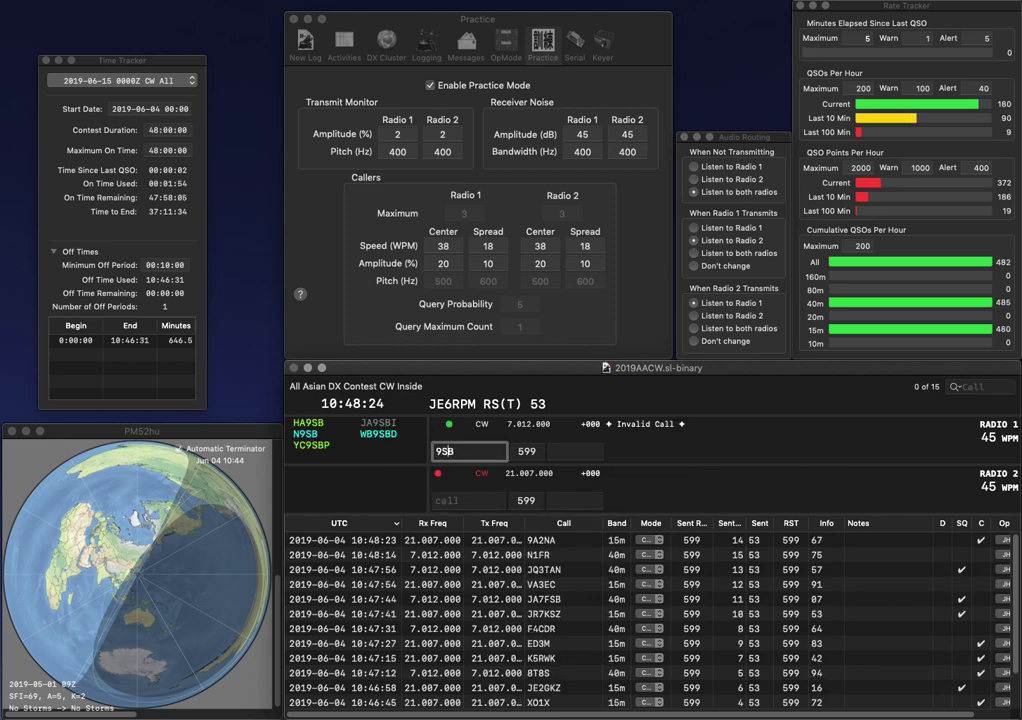
pyautogui.write('D')
pyautogui.press('BackSpace')
pyautogui.write('G')
pyautogui.press('Left')
pyautogui.press('Left')
pyautogui.press('Left')
pyautogui.write('K')
pyautogui.press('Return')
pyautogui.write('1MN')
pyautogui.press('Left')
pyautogui.press('Left')
pyautogui.press('Left')
pyautogui.write('O')
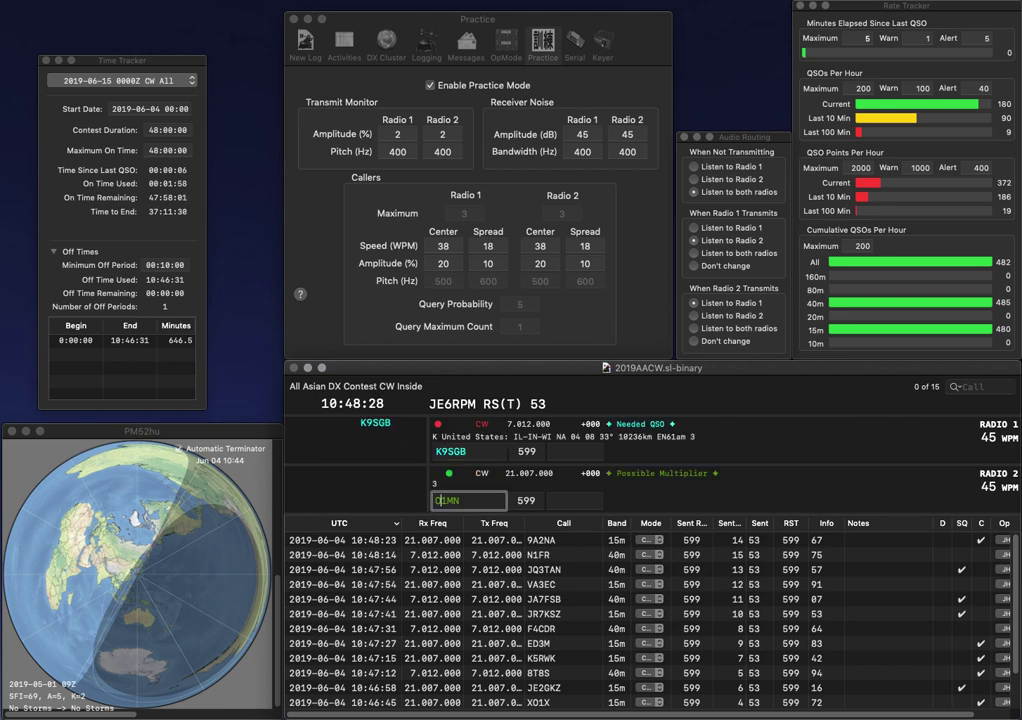
pyautogui.write('K')
pyautogui.press('Return')
pyautogui.press('space')
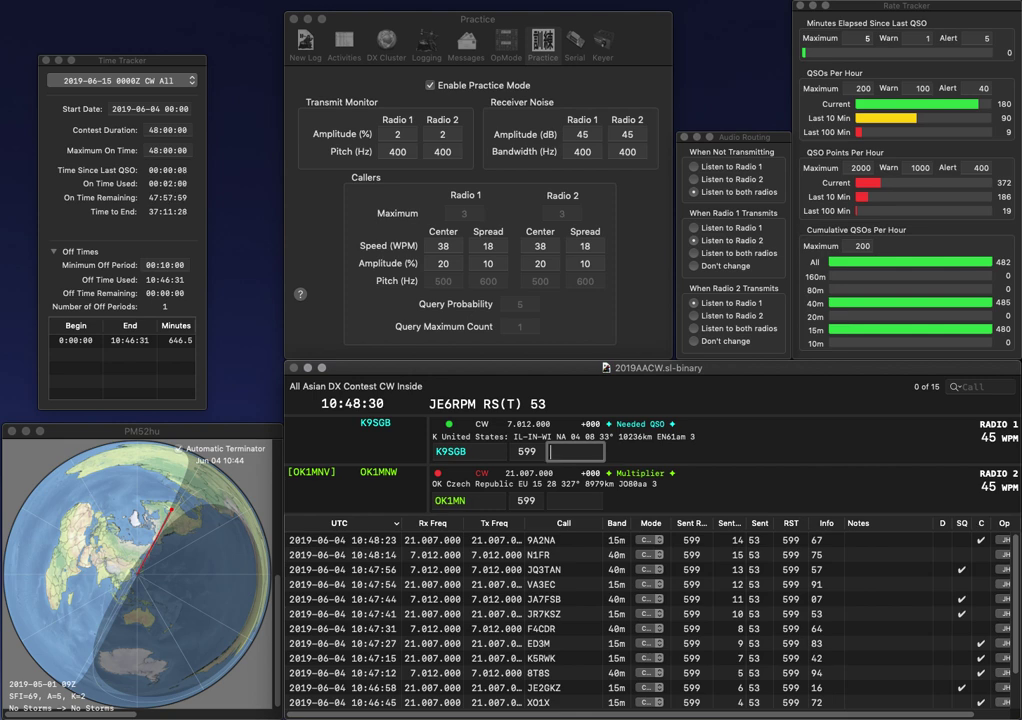
pyautogui.write('60')
pyautogui.press('Return')
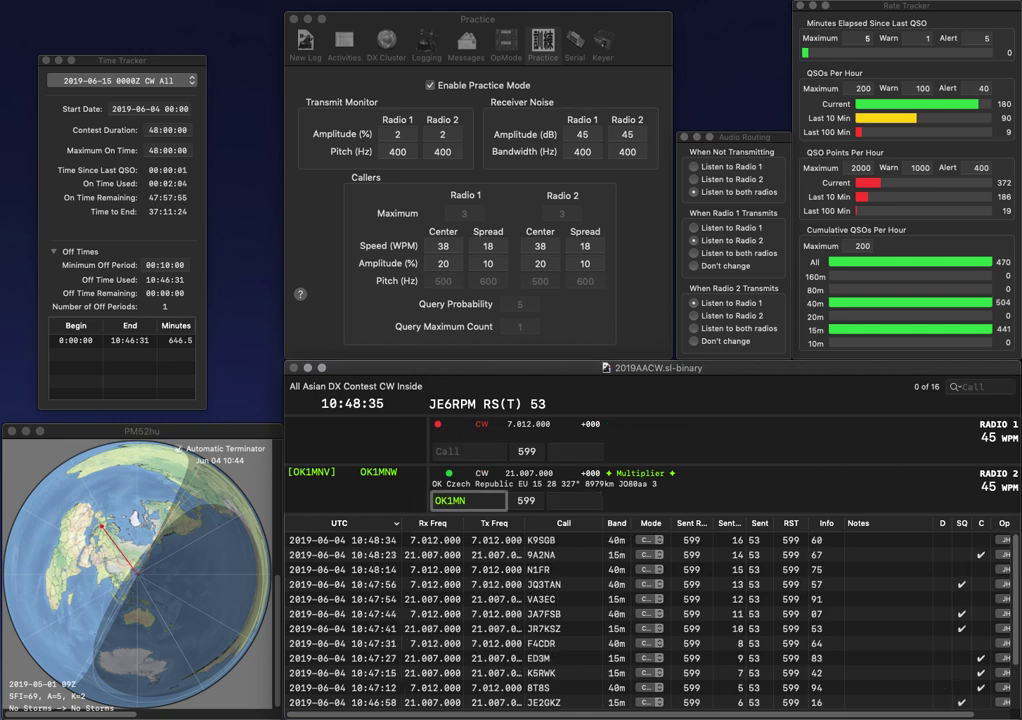
pyautogui.press('BackSpace')
pyautogui.write('H')
pyautogui.press('Return')
pyautogui.write('I')
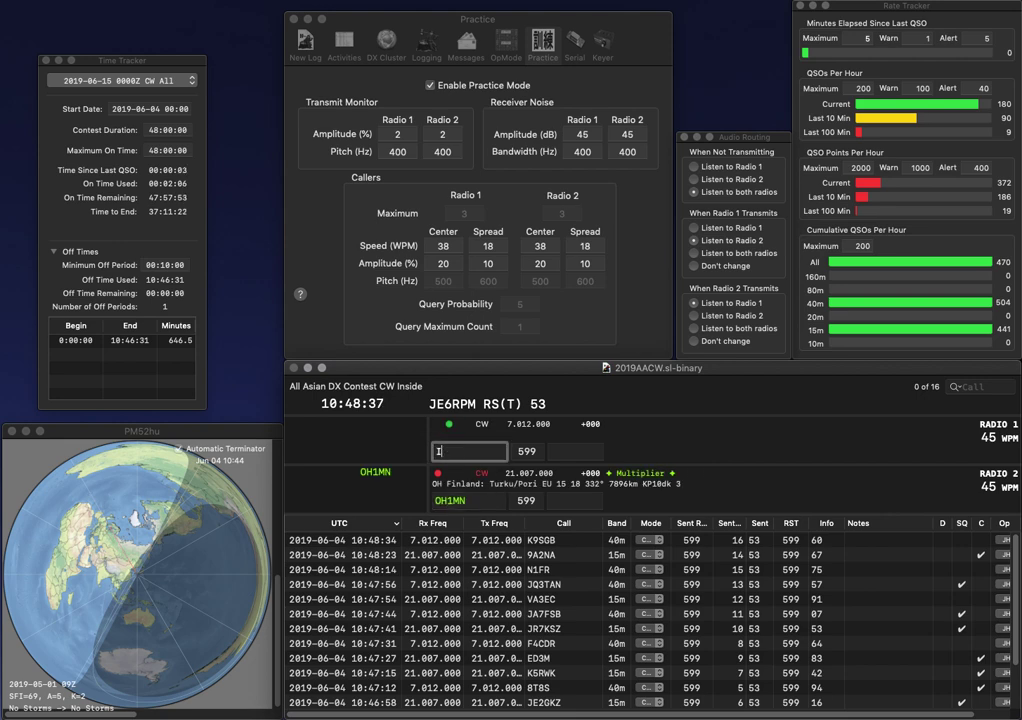
pyautogui.write('U2DXF')
pyautogui.press('space')
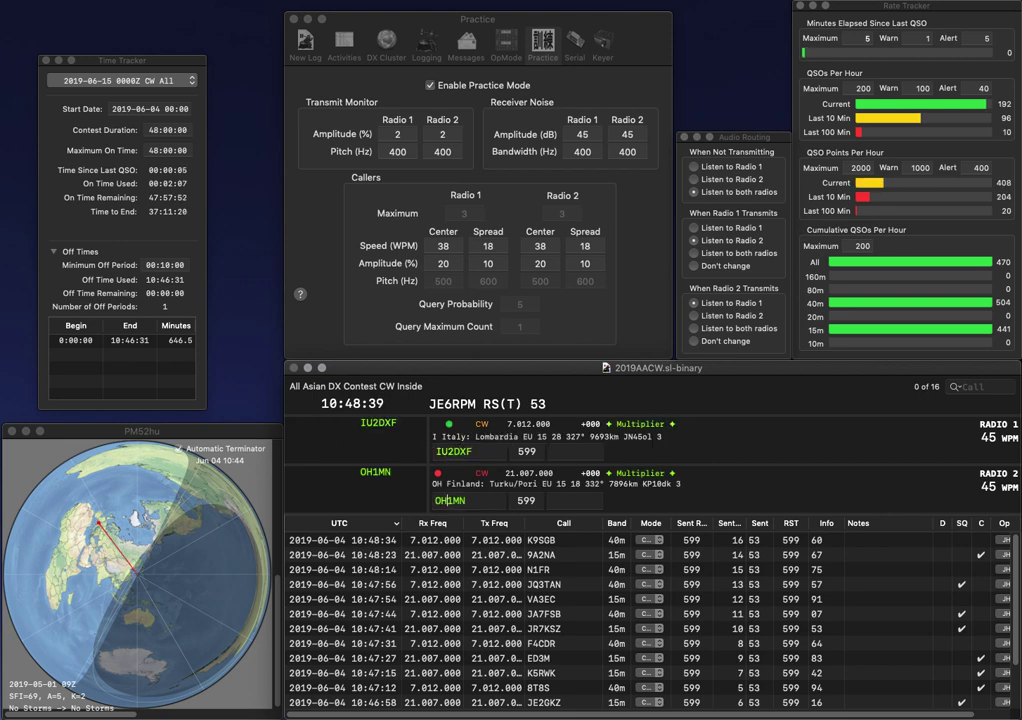
pyautogui.write('82')
pyautogui.press('Return')
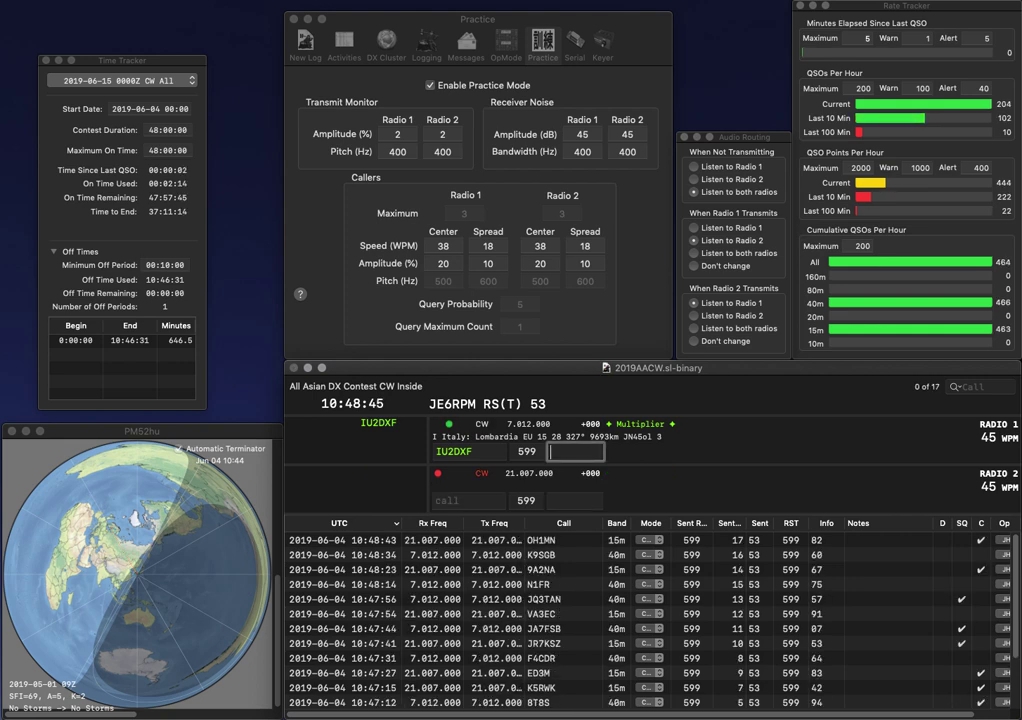
pyautogui.press('Return')
pyautogui.write('IT0')
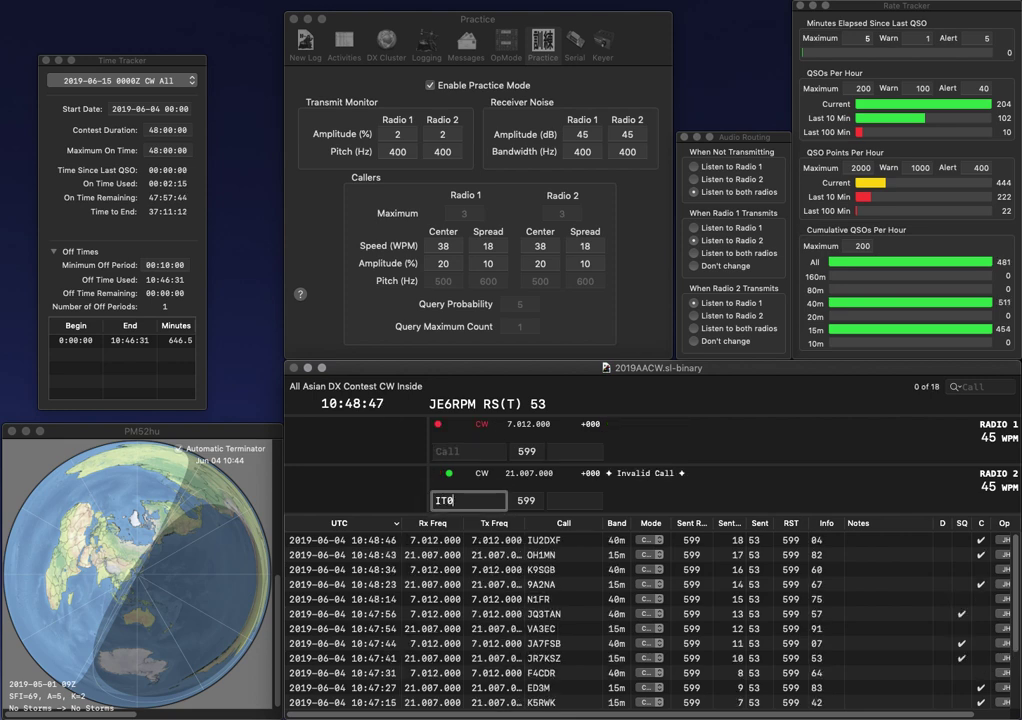
pyautogui.press('Return')
pyautogui.write('W8PIF')
pyautogui.press('Return')
pyautogui.write('EQO')
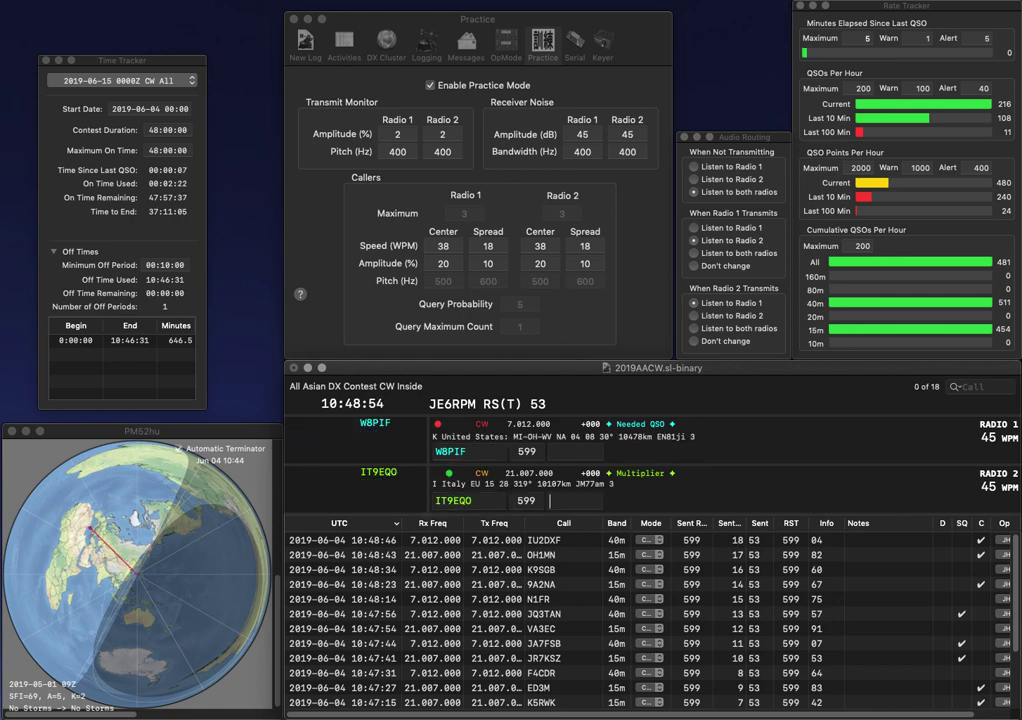
pyautogui.press('Return')
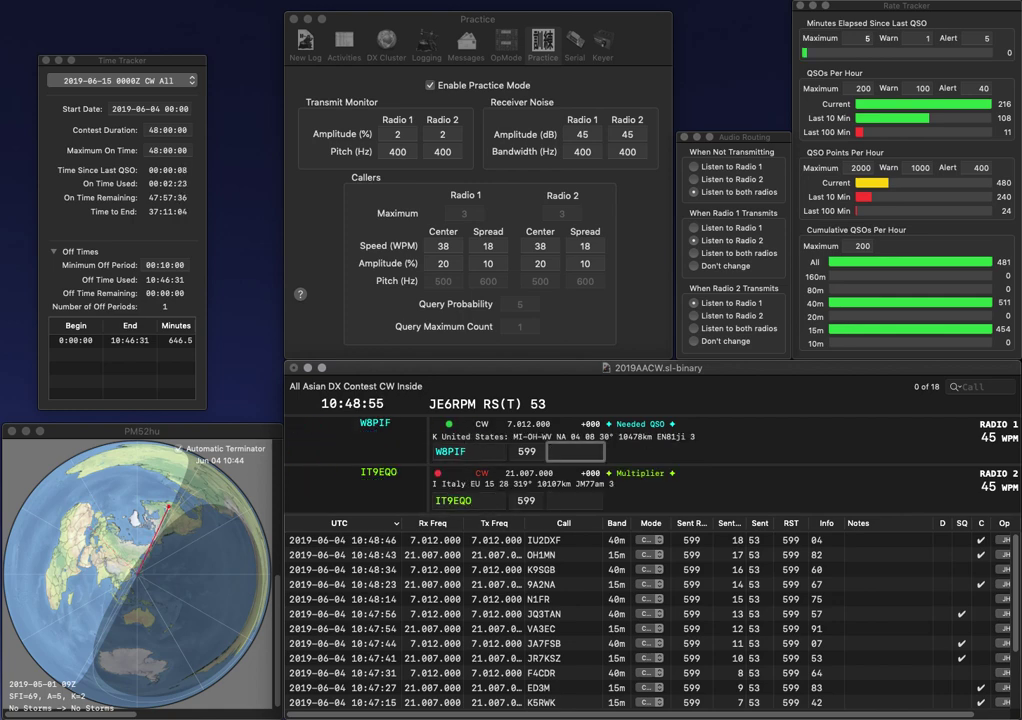
# Log W8PIF on Radio 1 with exchange 10 and IT9EQO on Radio 2 with exchange 96.
pyautogui.write('10')
pyautogui.press('Return')
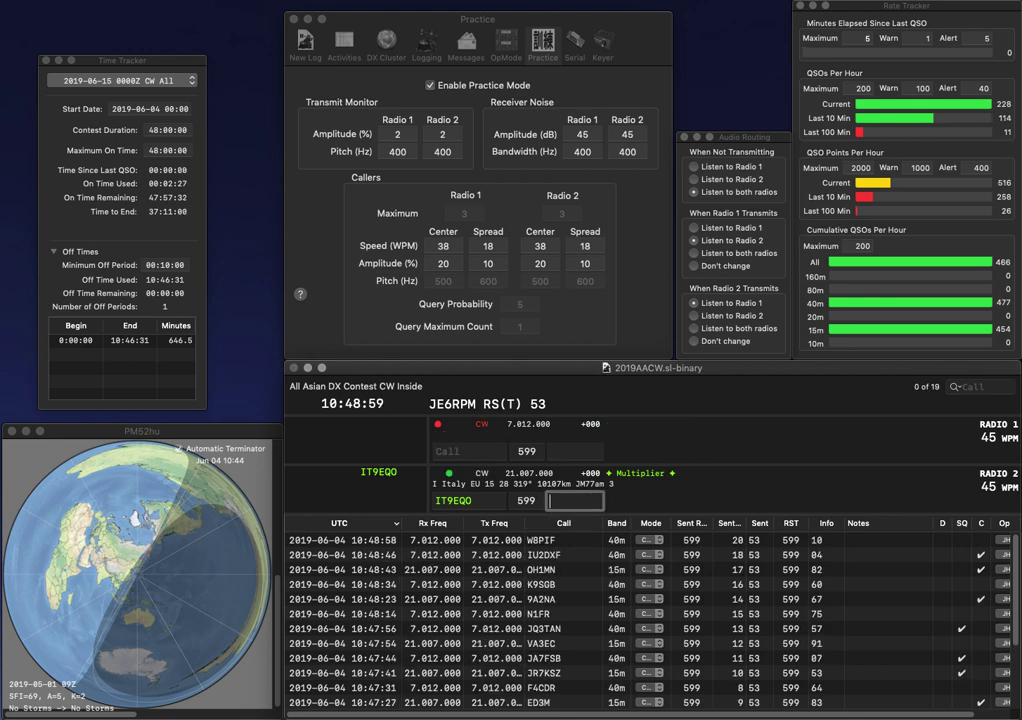
pyautogui.write('96')
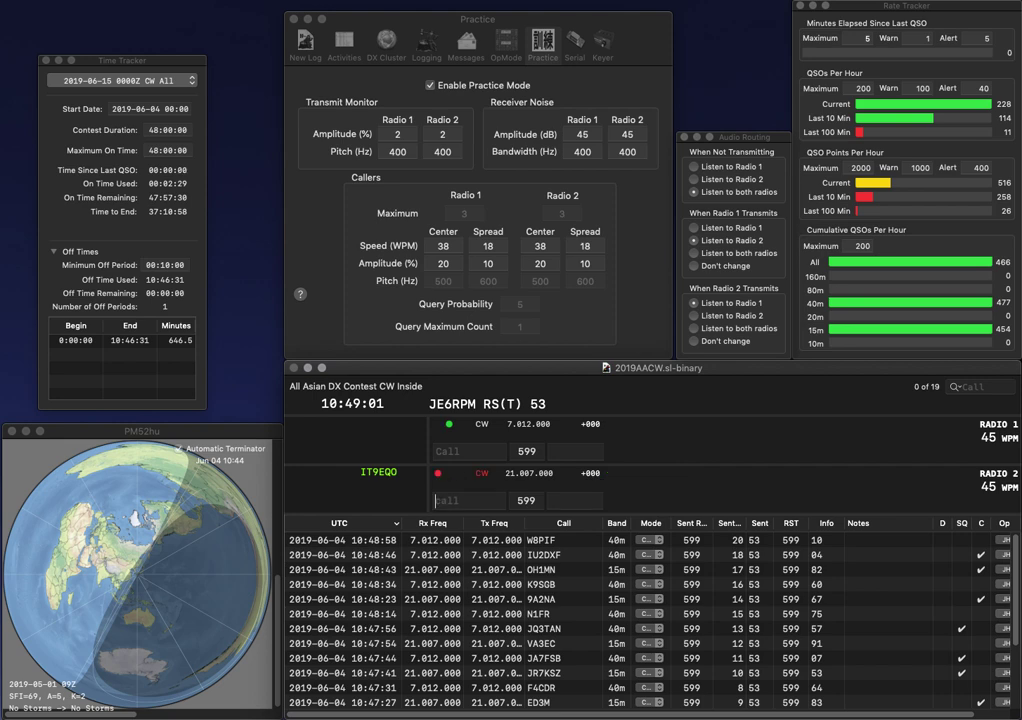
pyautogui.press('Return')
pyautogui.write('DL1CB')
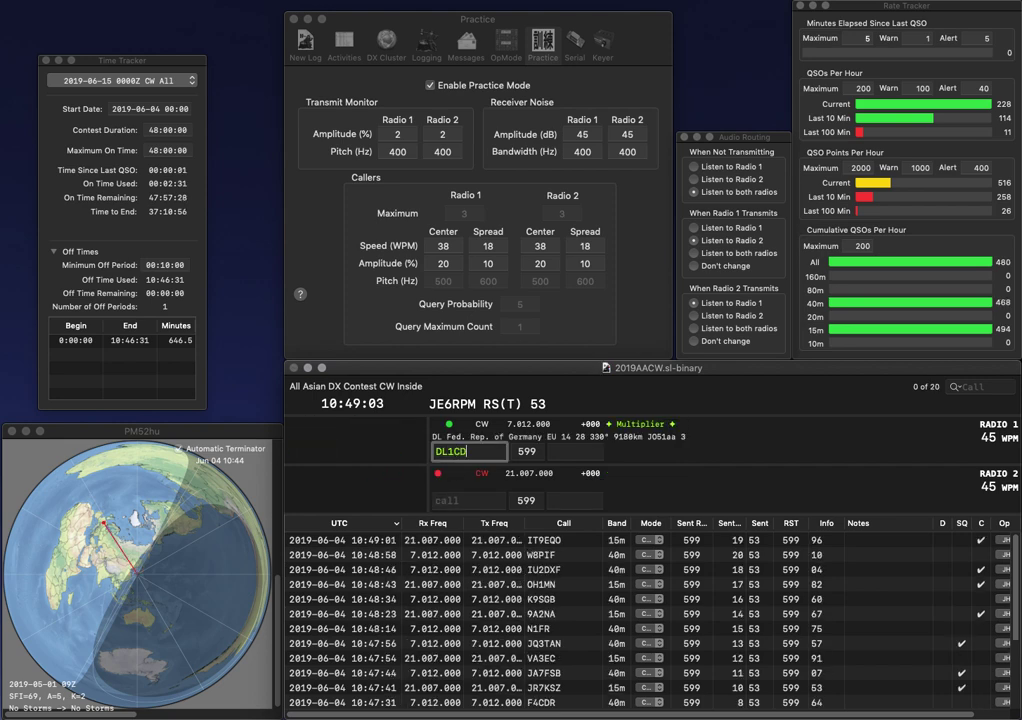
pyautogui.write('Q')
pyautogui.press('Return')
pyautogui.write('C1F')
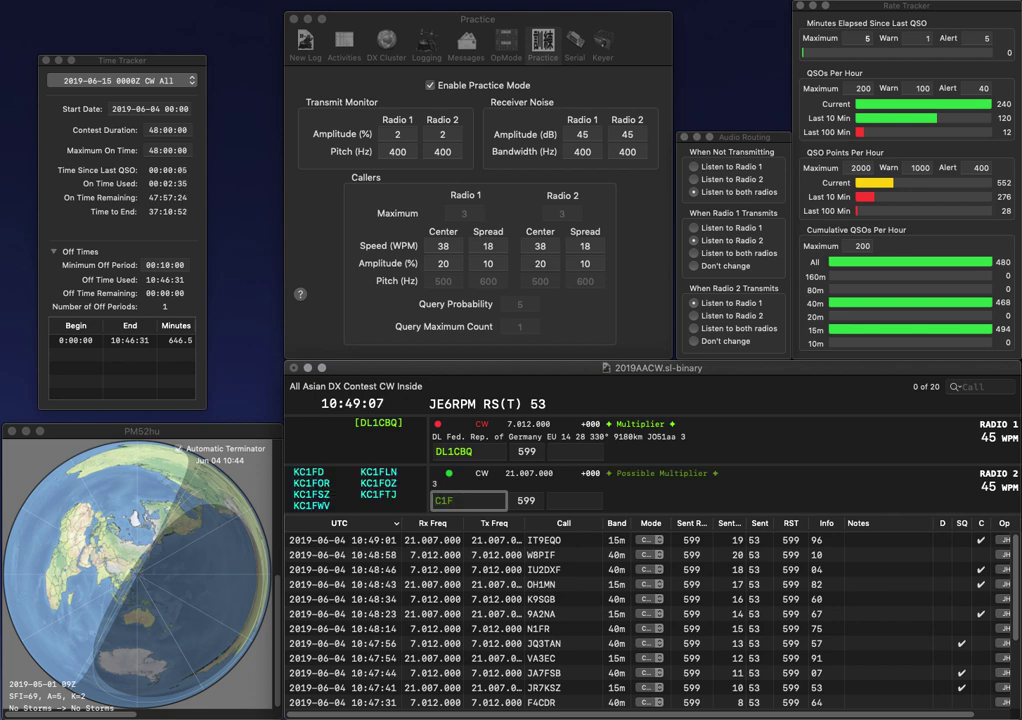
pyautogui.write('P')
pyautogui.press('Return')
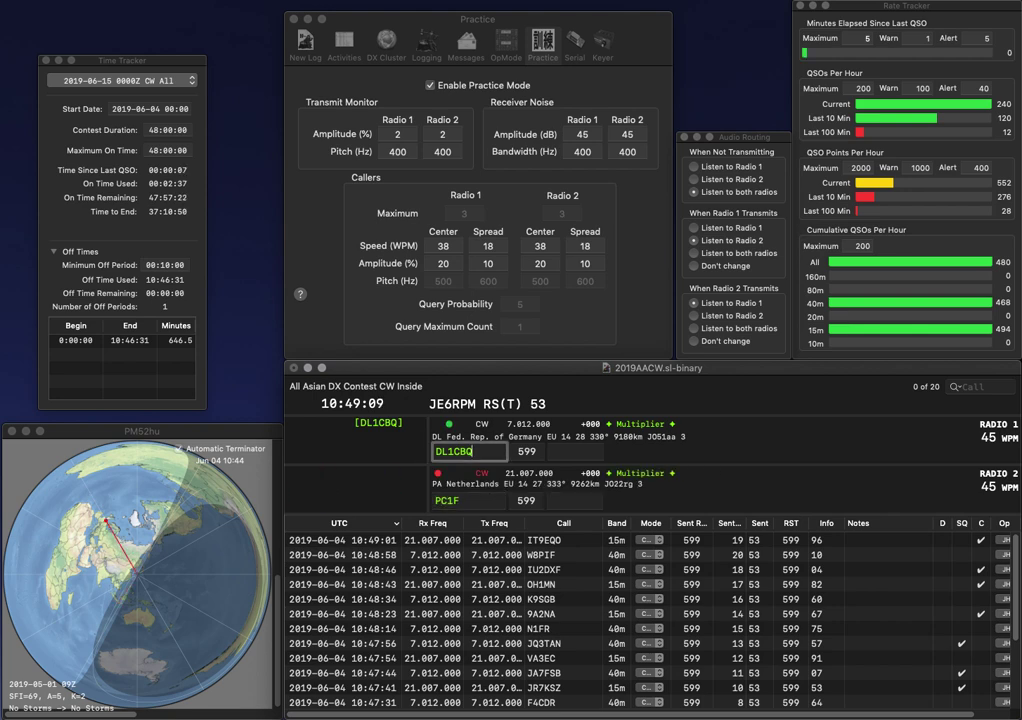
# Log DL1CBQ on Radio 1 with exchange 96 and correct the Radio 2 call to PC2F.
pyautogui.write('96')
pyautogui.press('Return')
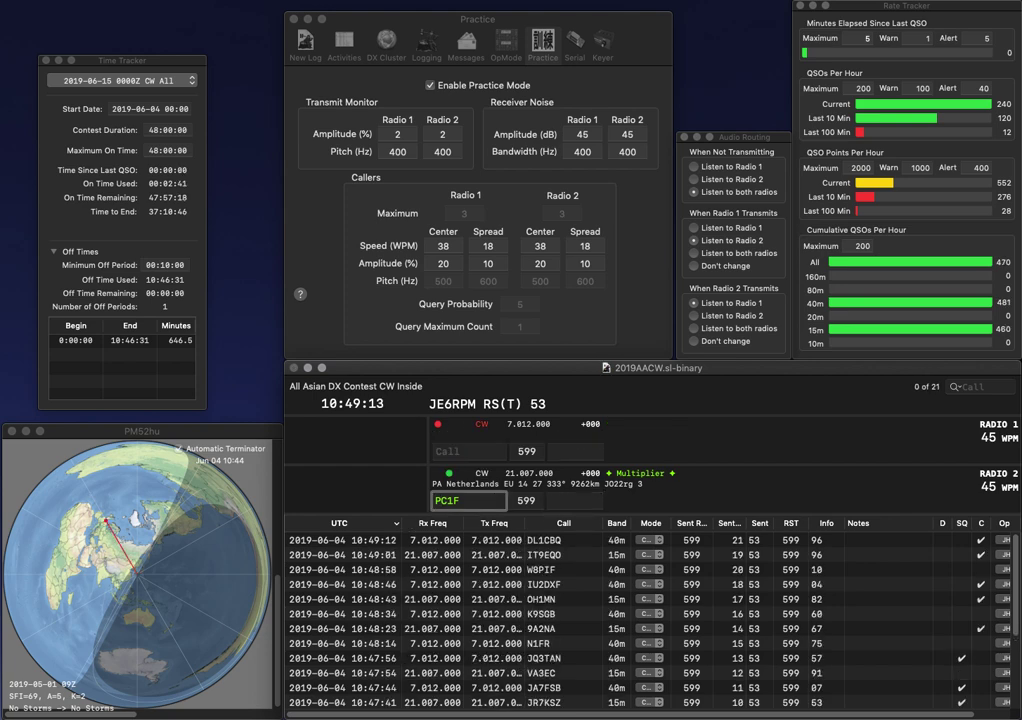
pyautogui.press('BackSpace')
pyautogui.write('2')
pyautogui.press('Return')
pyautogui.write('WB2WZ')
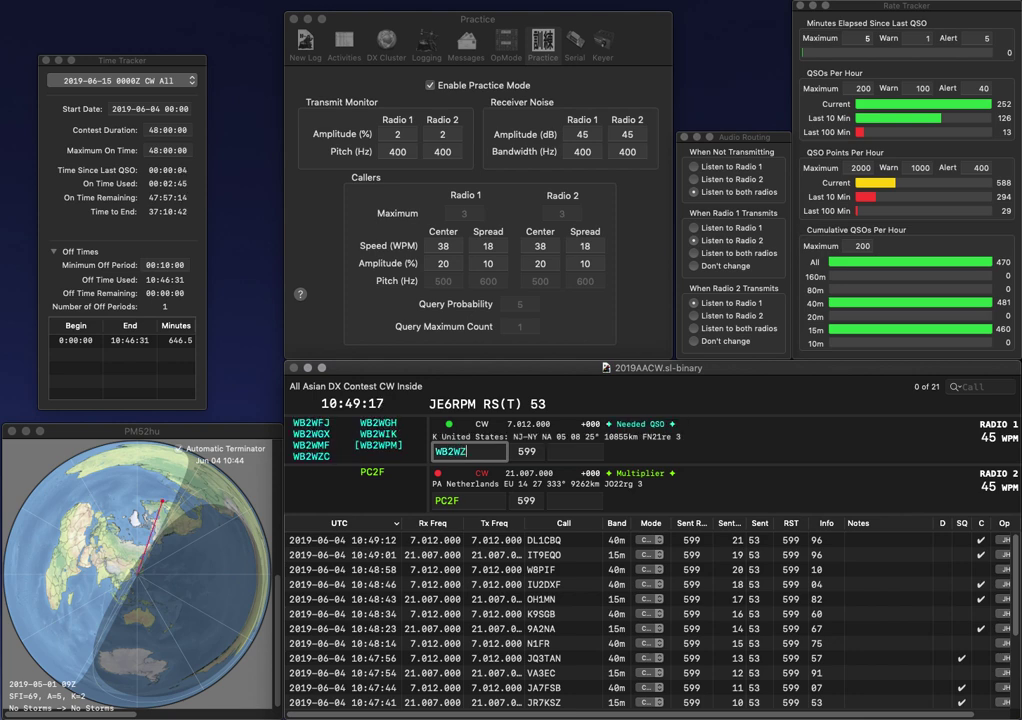
pyautogui.write('C')
pyautogui.press('Return')
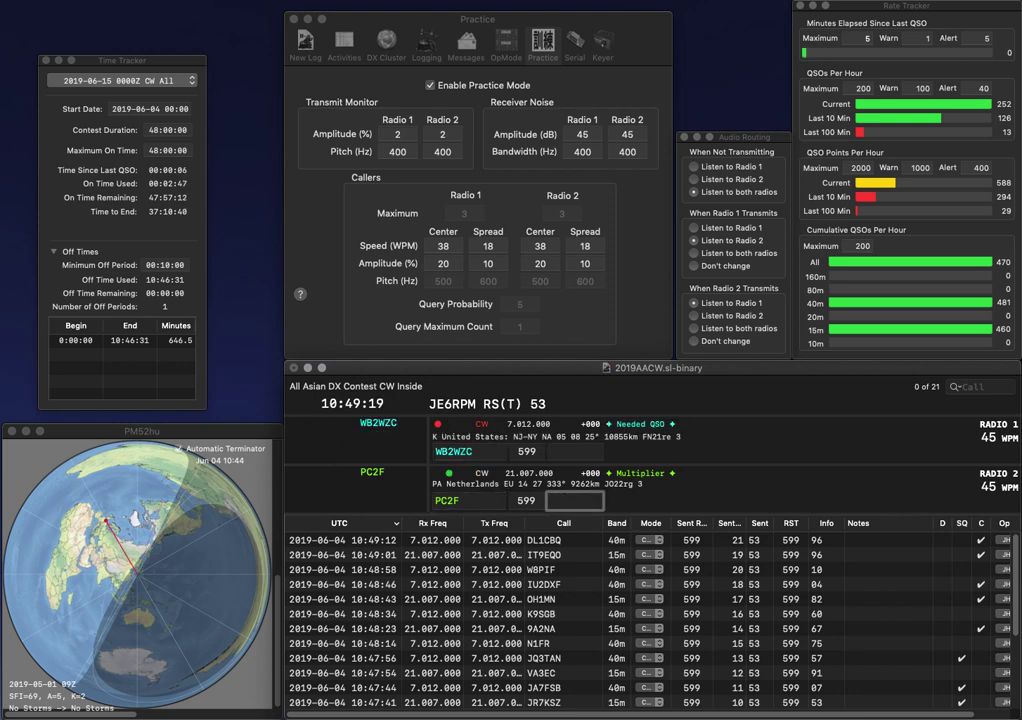
# Log PC2F on Radio 2 with exchange 13 and WB2WZC on Radio 1 with exchange 83.
pyautogui.write('13')
pyautogui.press('Return')
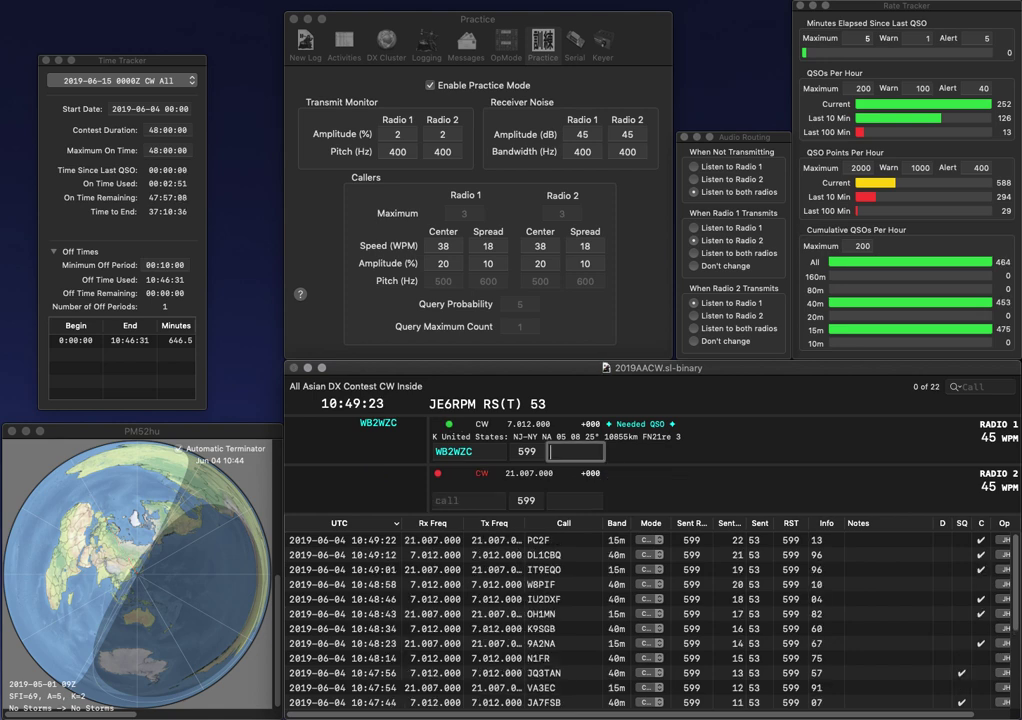
pyautogui.write('83')
pyautogui.press('Return')
pyautogui.write('N3QXX')
pyautogui.press('Return')
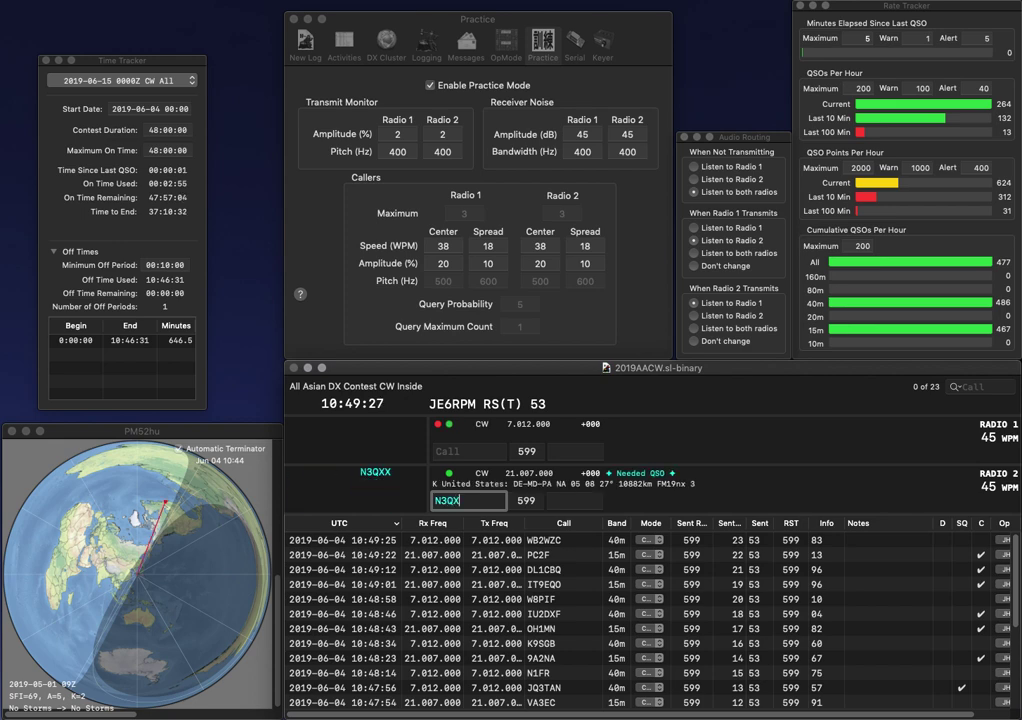
pyautogui.write('W4')
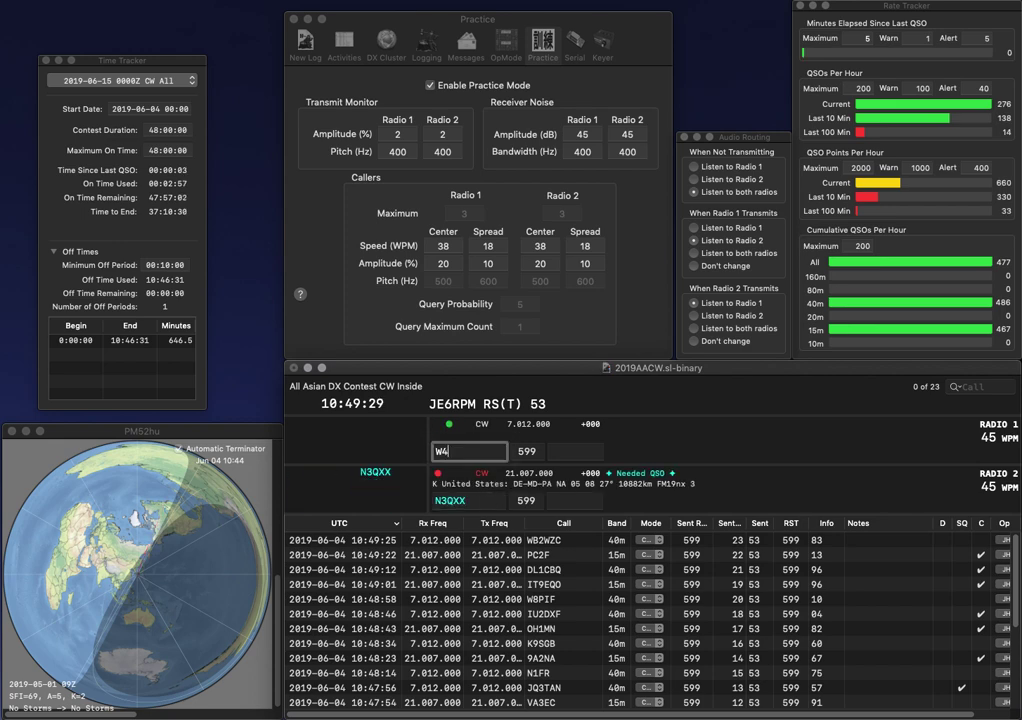
pyautogui.write('CAN')
pyautogui.press('Return')
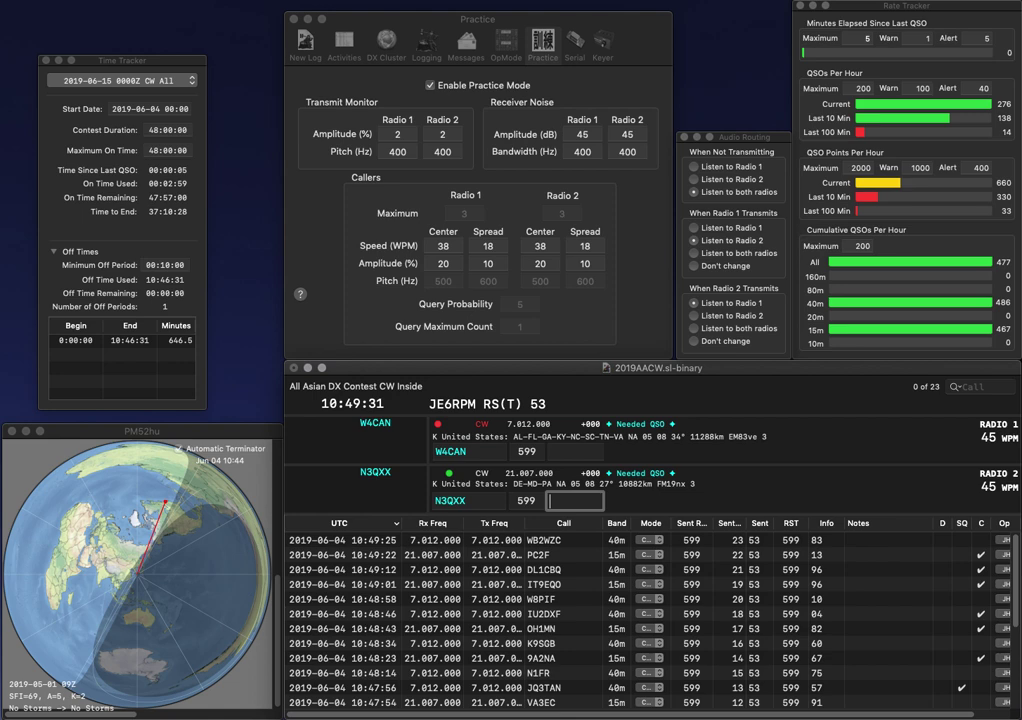
pyautogui.write('96')
pyautogui.press('Return')
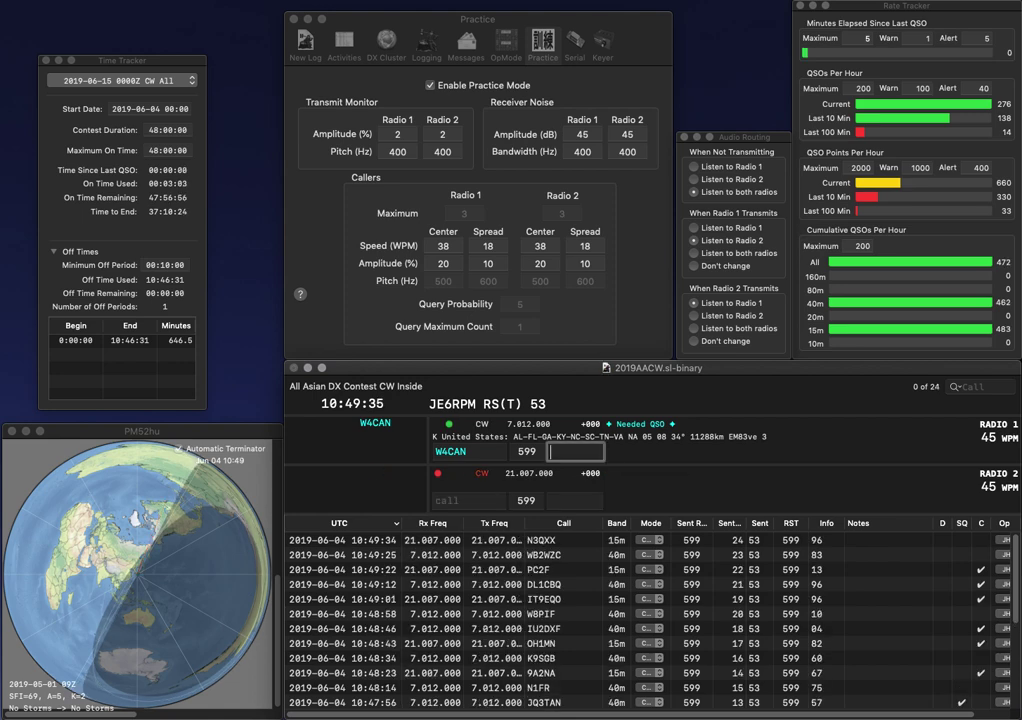
pyautogui.write('03')
pyautogui.press('Return')
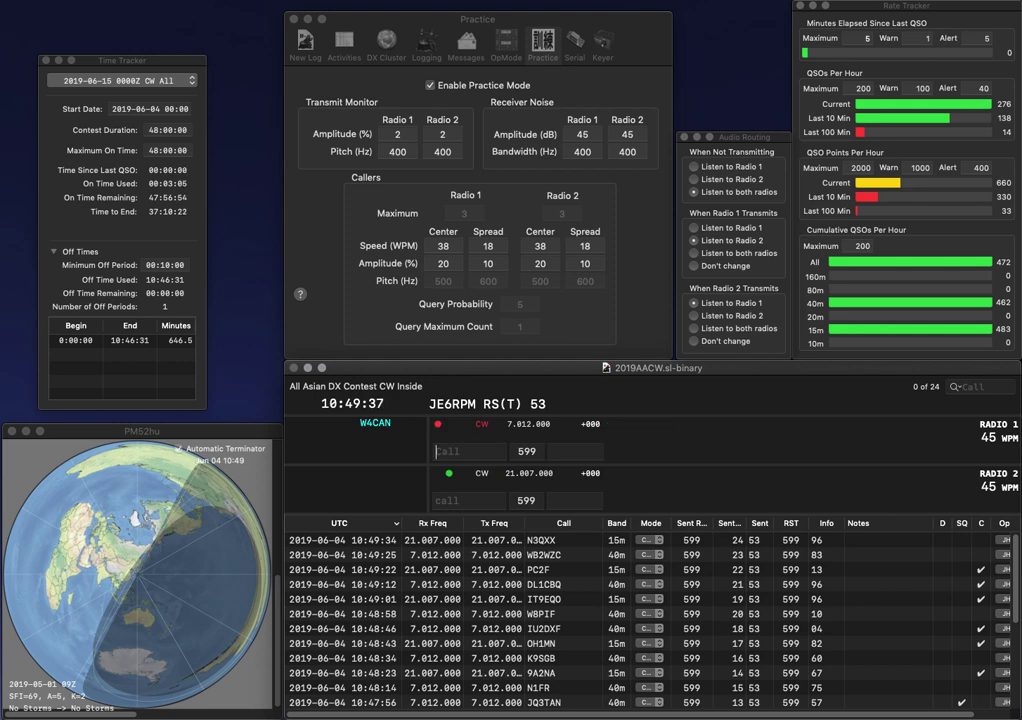
# Answer SV1PIZ on Radio 2 and JA0DIN on Radio 1.
pyautogui.write('WV1PIZ')
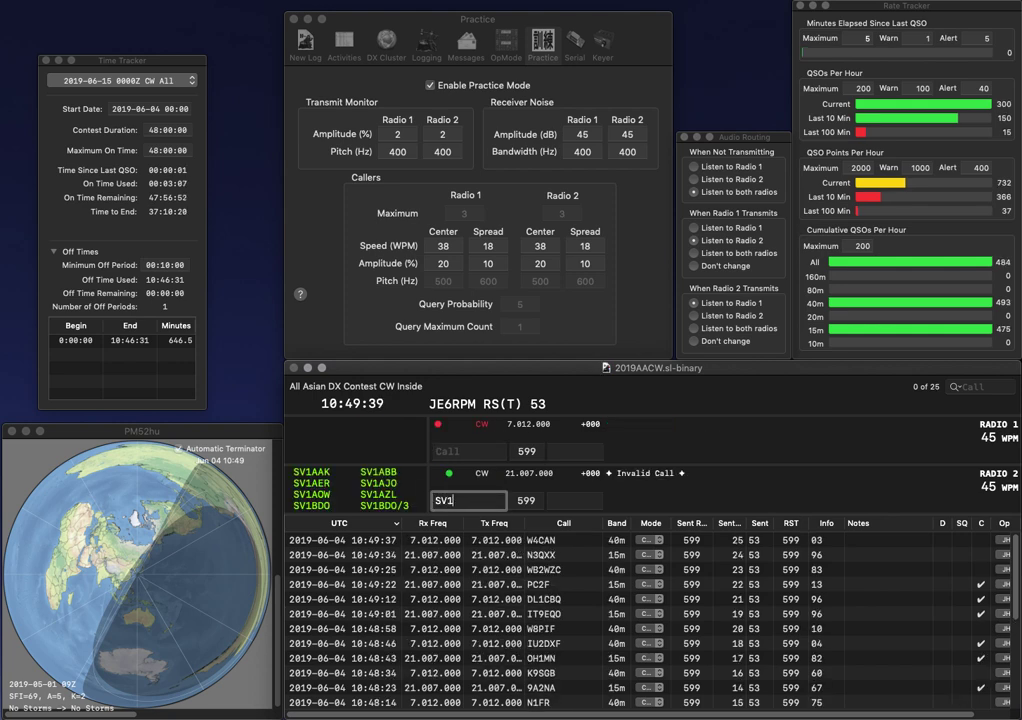
pyautogui.press('Return')
pyautogui.write('JA0DI')
pyautogui.press('Return')
pyautogui.press('Tab')
pyautogui.press('Tab')
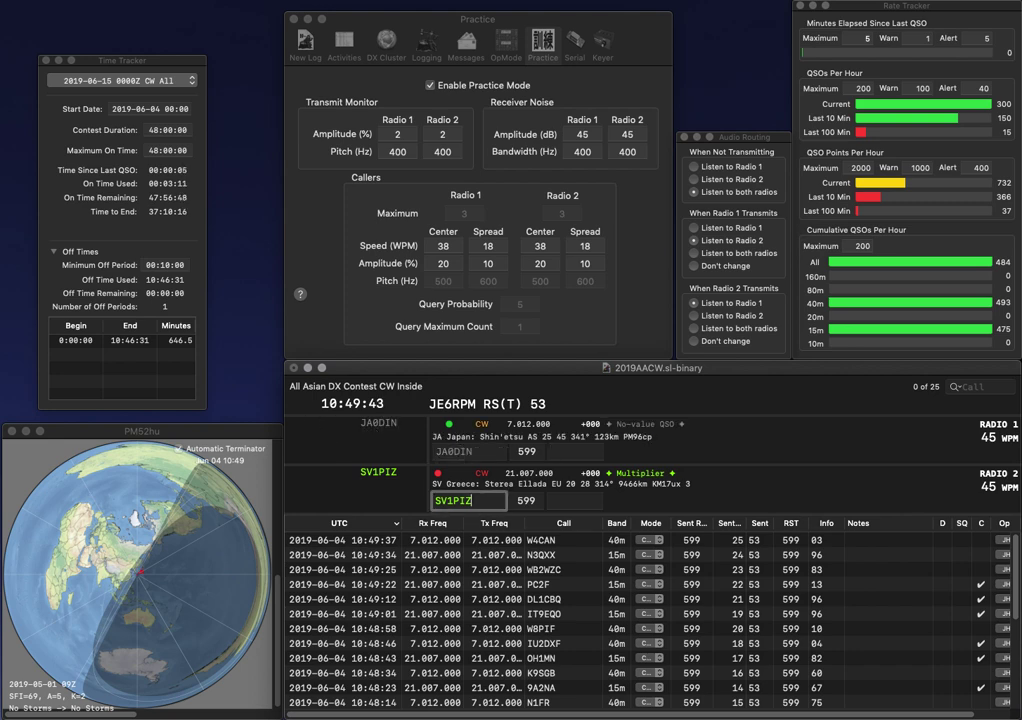
pyautogui.write('68')
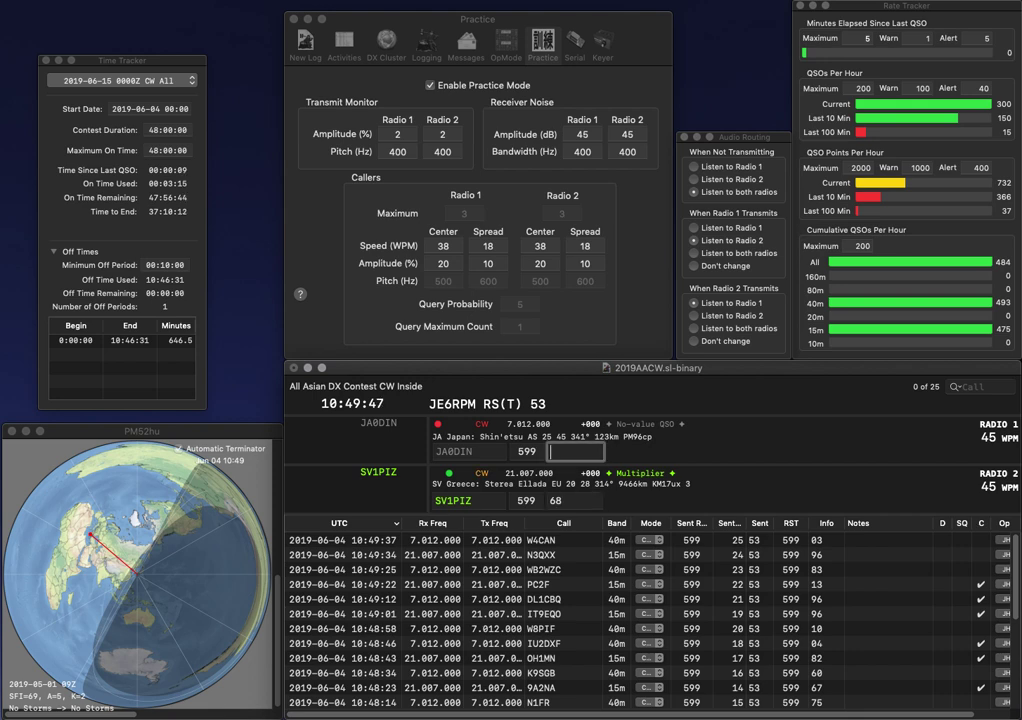
pyautogui.press('Return')
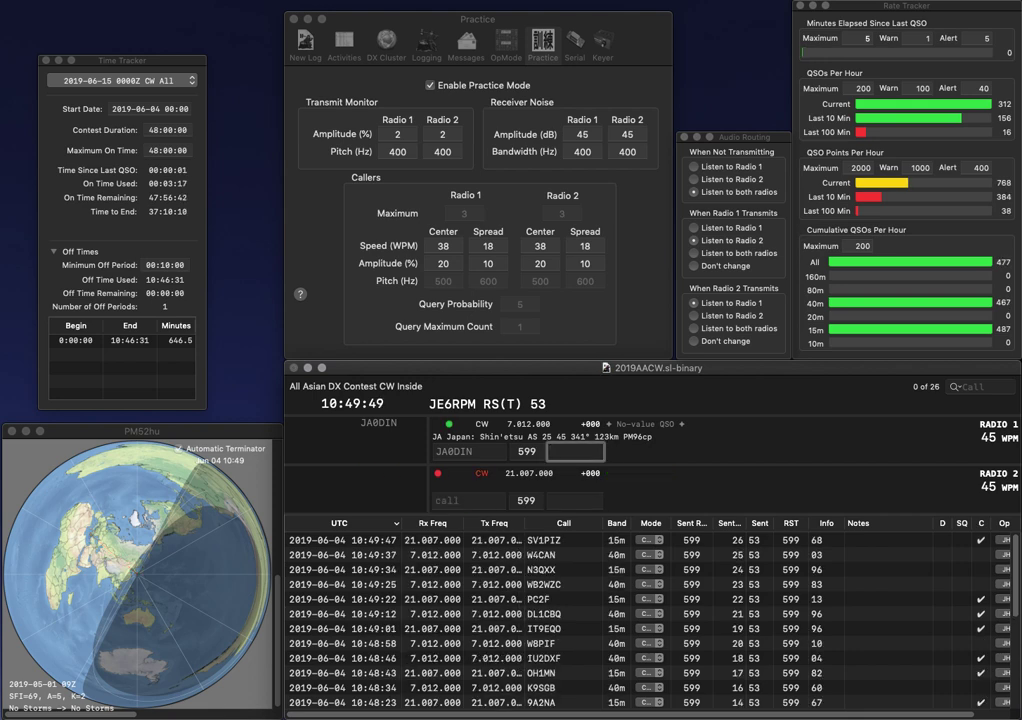
pyautogui.write('61')
pyautogui.press('Return')
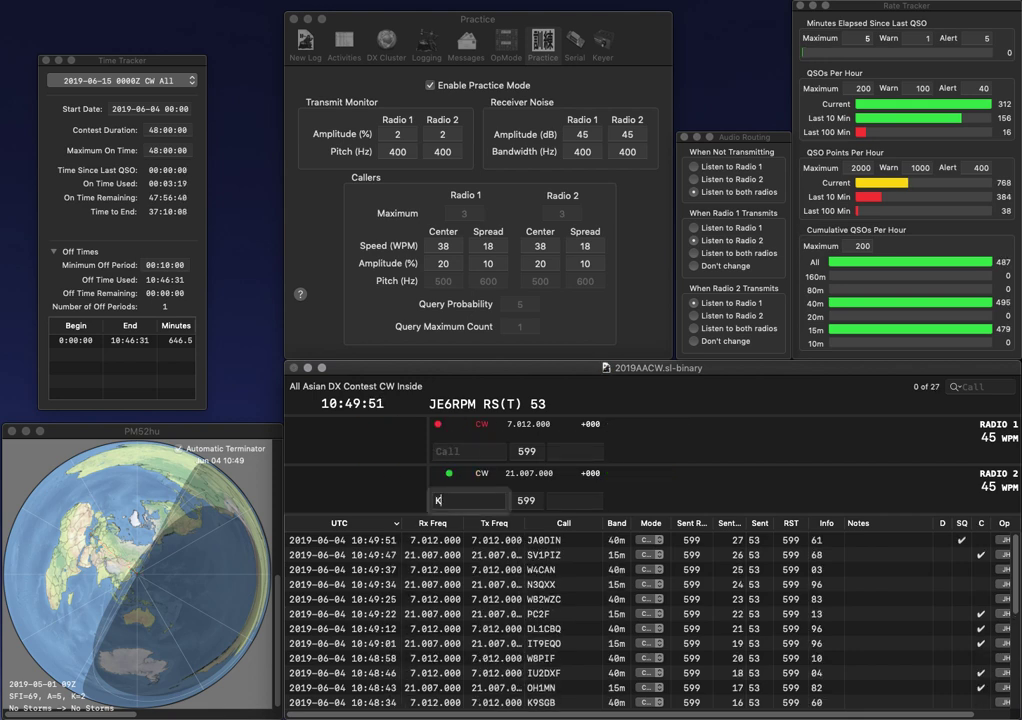
pyautogui.write('KU')
pyautogui.press('Return')
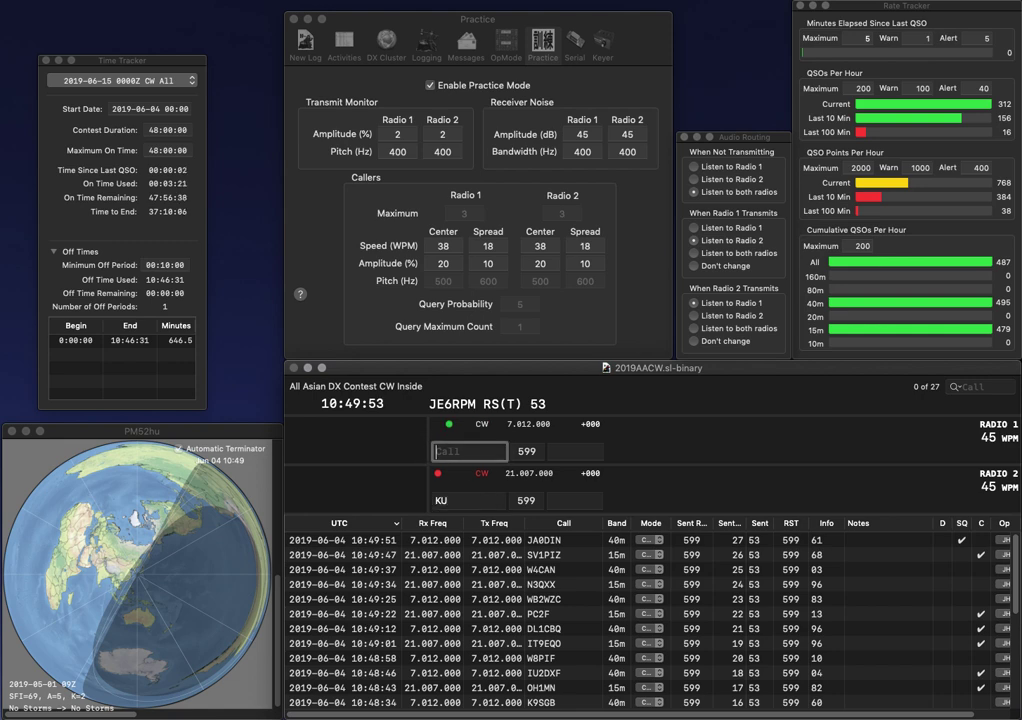
pyautogui.write('SP9XCN')
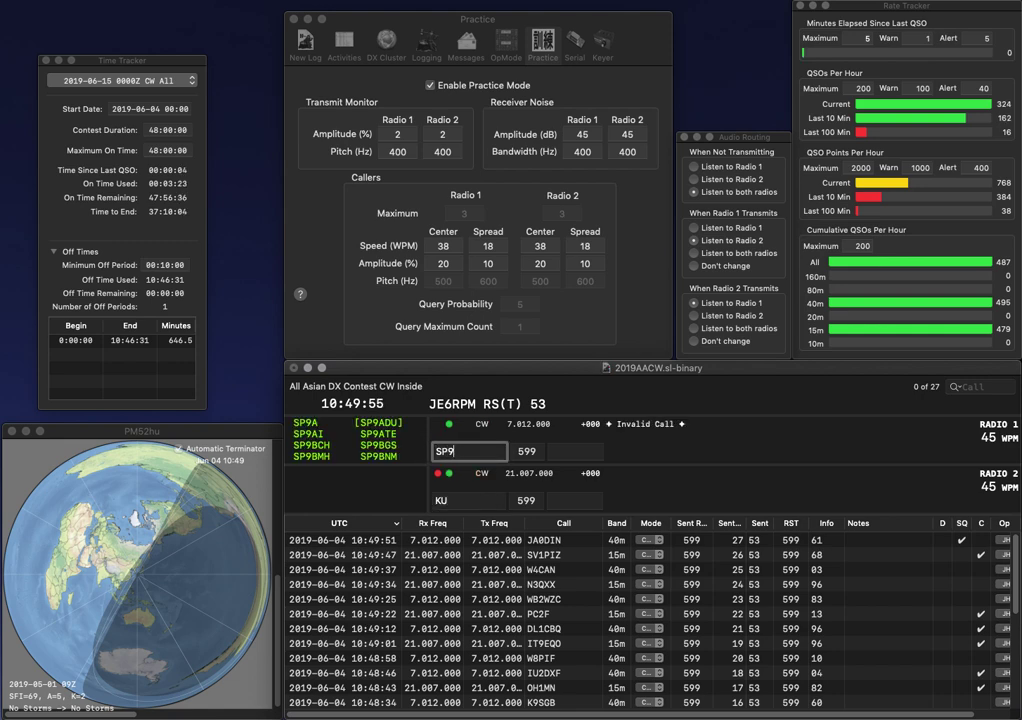
pyautogui.press('Return')
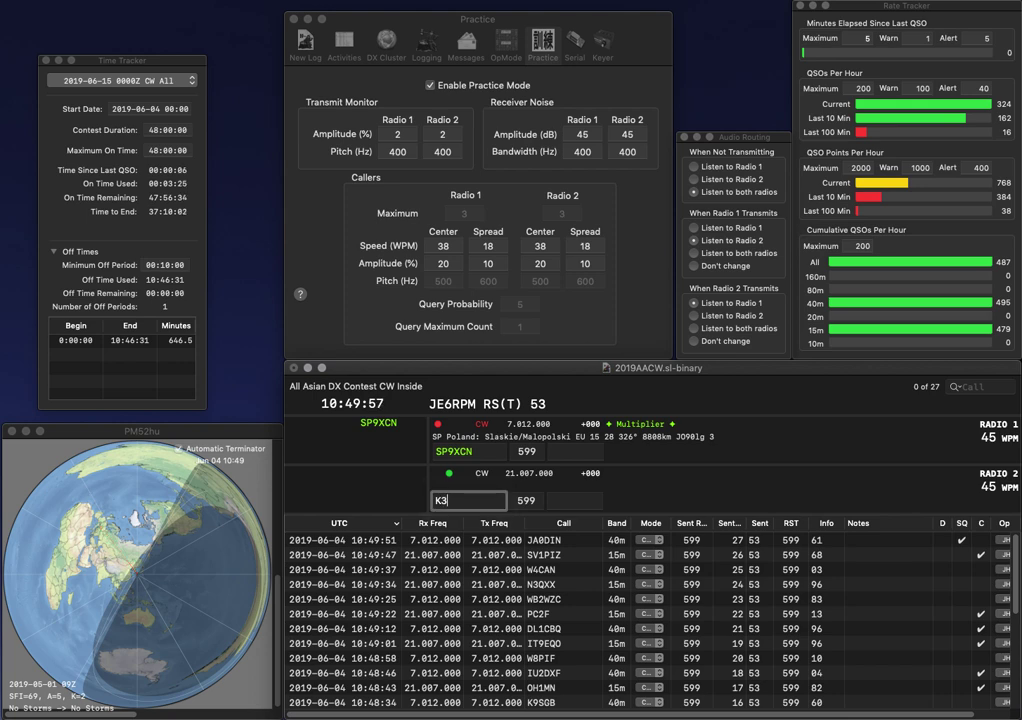
pyautogui.press('BackSpace')
pyautogui.write('3XT')
pyautogui.press('space')
pyautogui.press('Return')
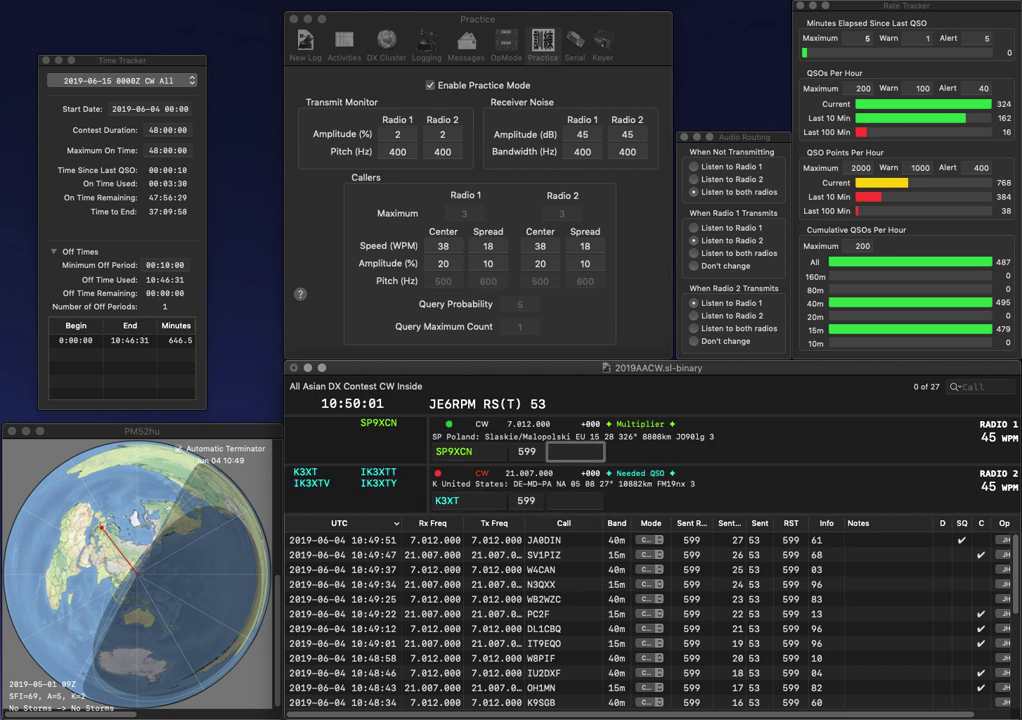
pyautogui.press('Return')
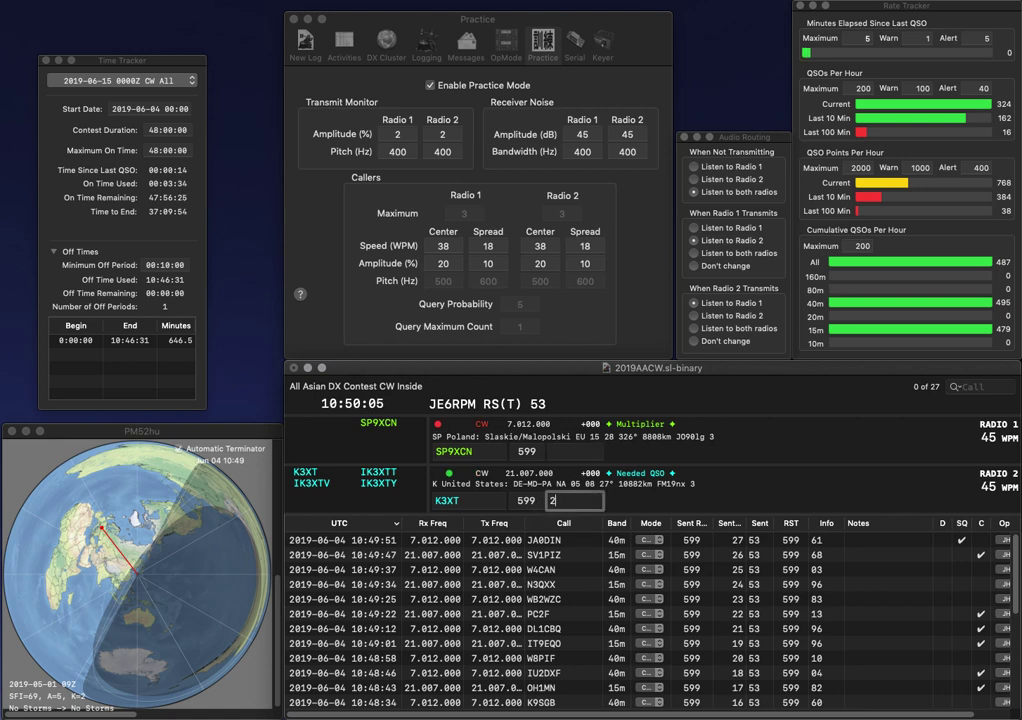
pyautogui.press('Return')
pyautogui.press('Return')
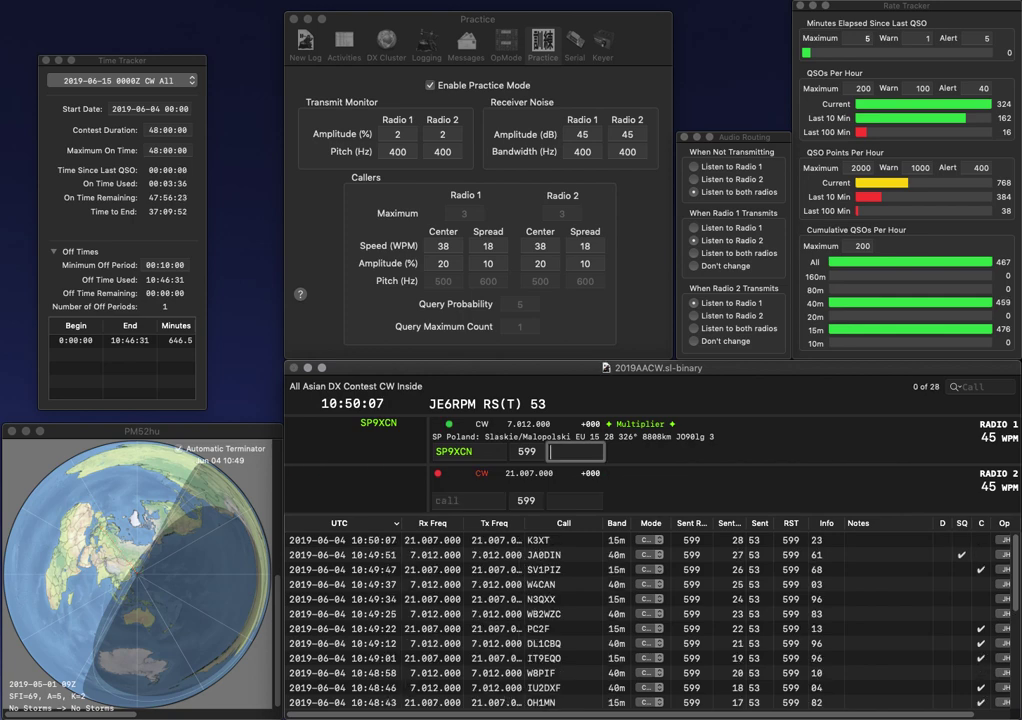
# Log SP9XCN on Radio 1 with exchange 43, and answer W2WAD on Radio 2.
pyautogui.write('43')
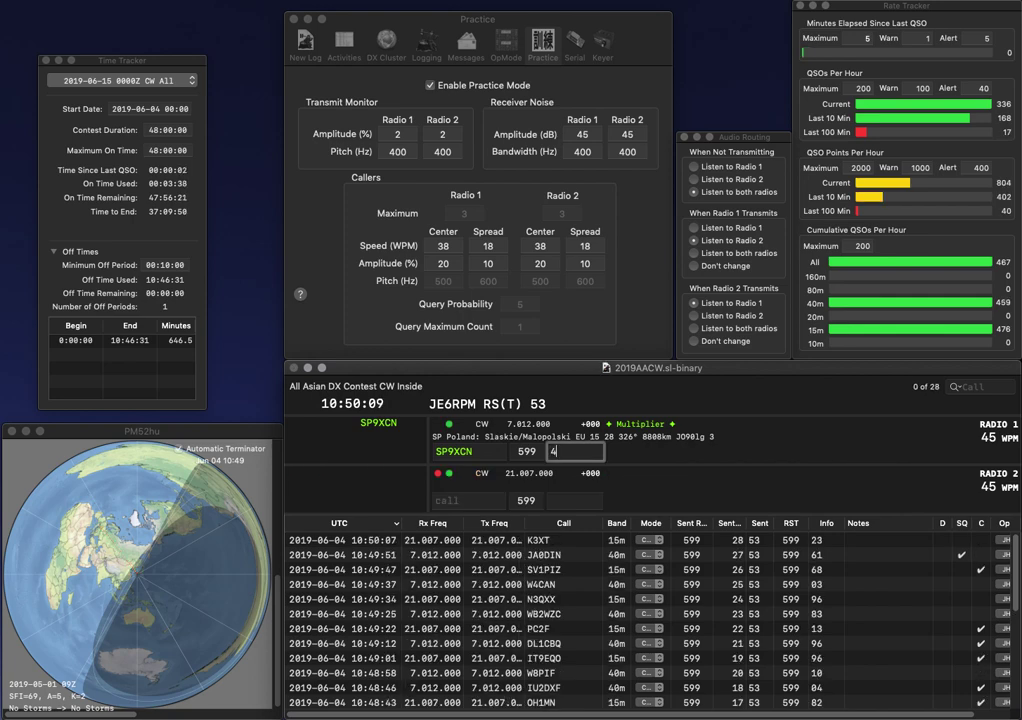
pyautogui.press('Return')
pyautogui.write('W')
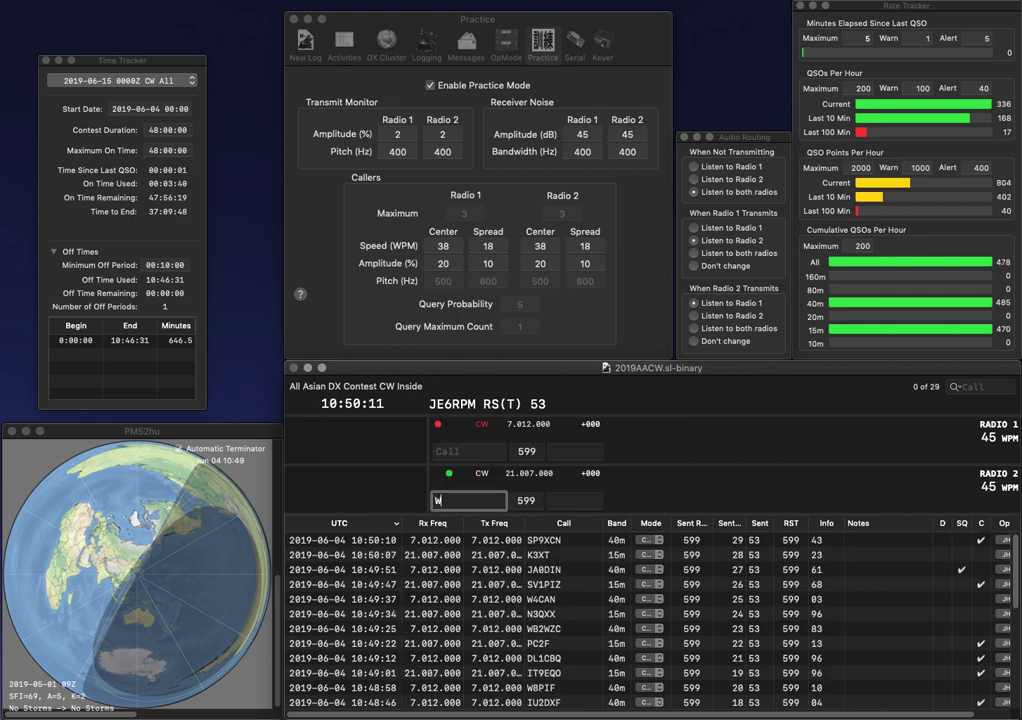
pyautogui.write('2JA')
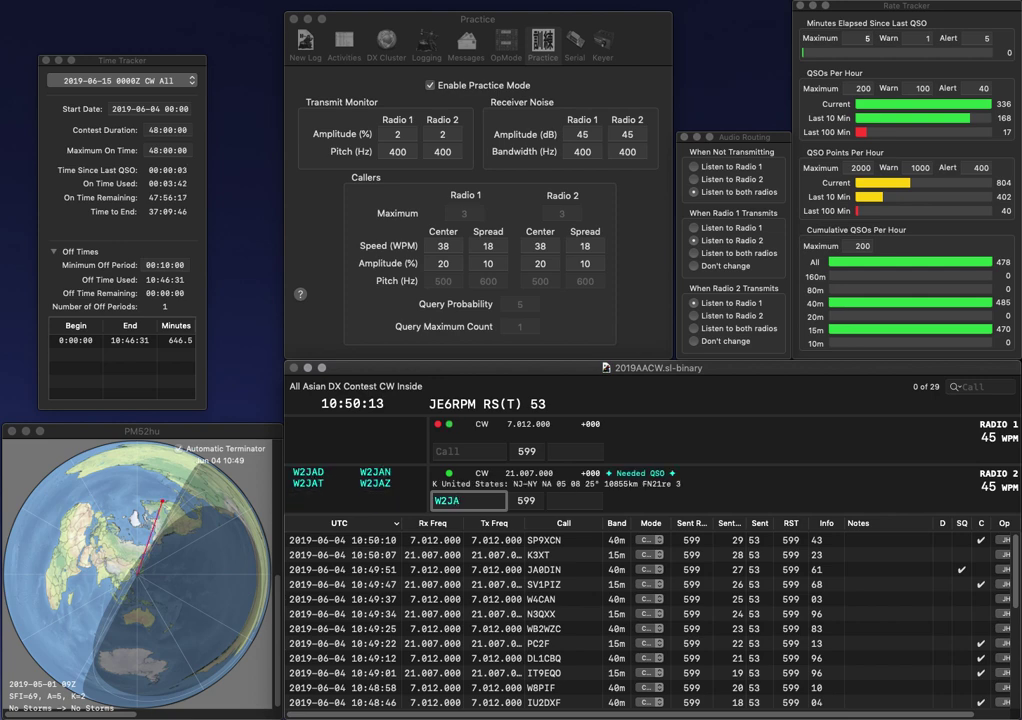
pyautogui.write('D')
pyautogui.press('BackSpace')
pyautogui.press('BackSpace')
pyautogui.write('D')
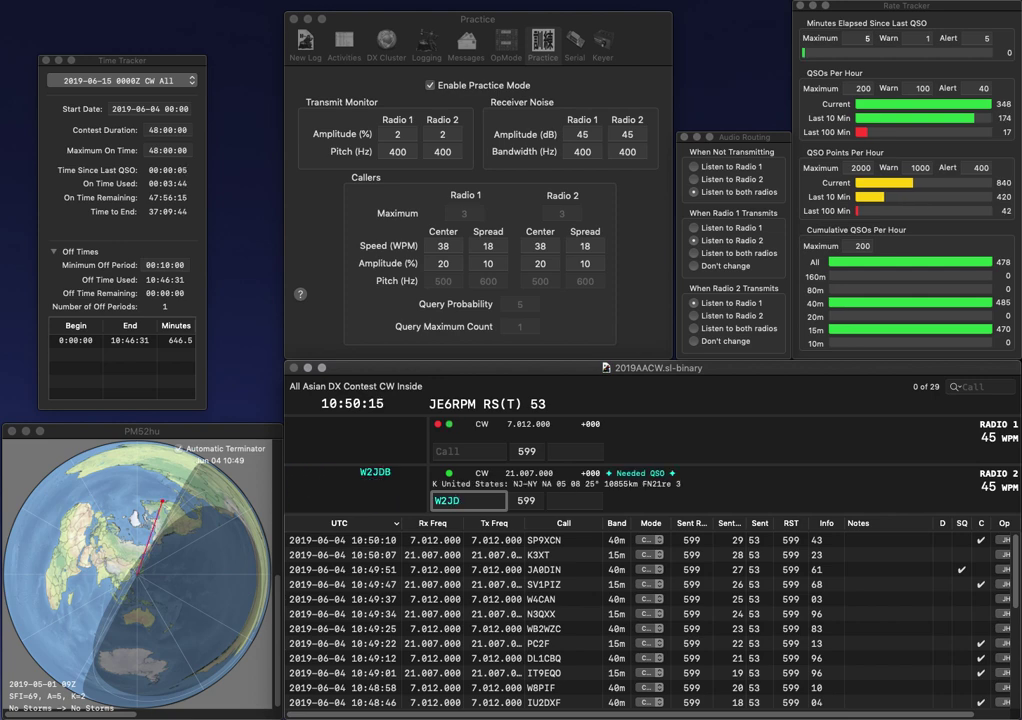
pyautogui.write('A')
pyautogui.press('BackSpace')
pyautogui.press('BackSpace')
pyautogui.write('WA')
pyautogui.press('`')
pyautogui.press('Return')
# Enter the call LU2FGL on Radio 1 and send it the exchange.
pyautogui.write('L')
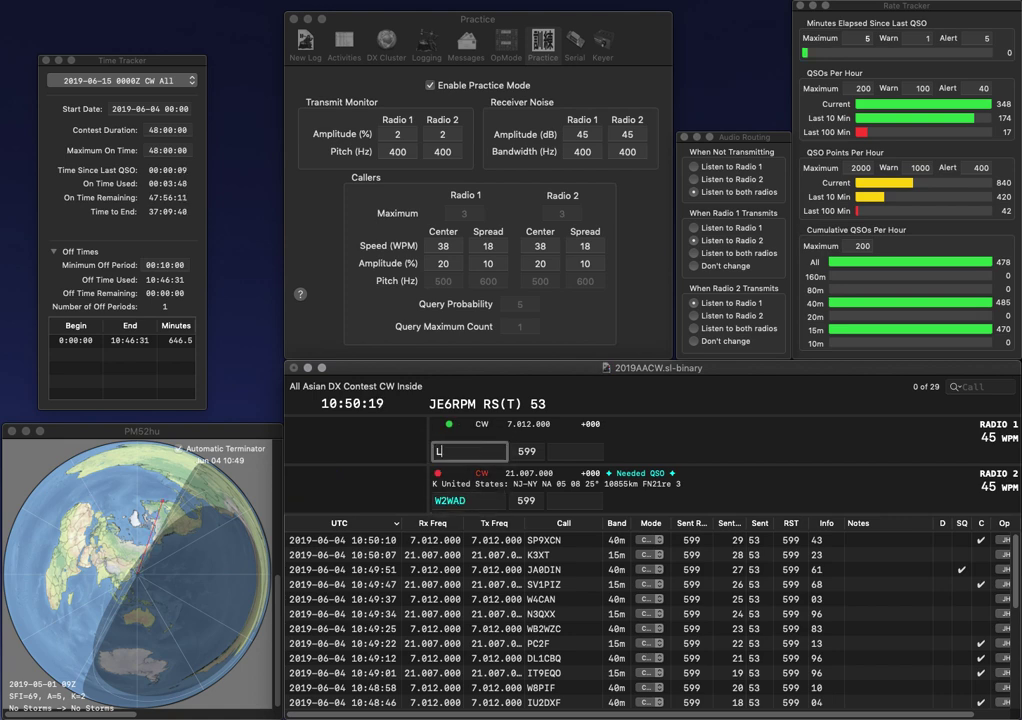
pyautogui.write('A2FGL')
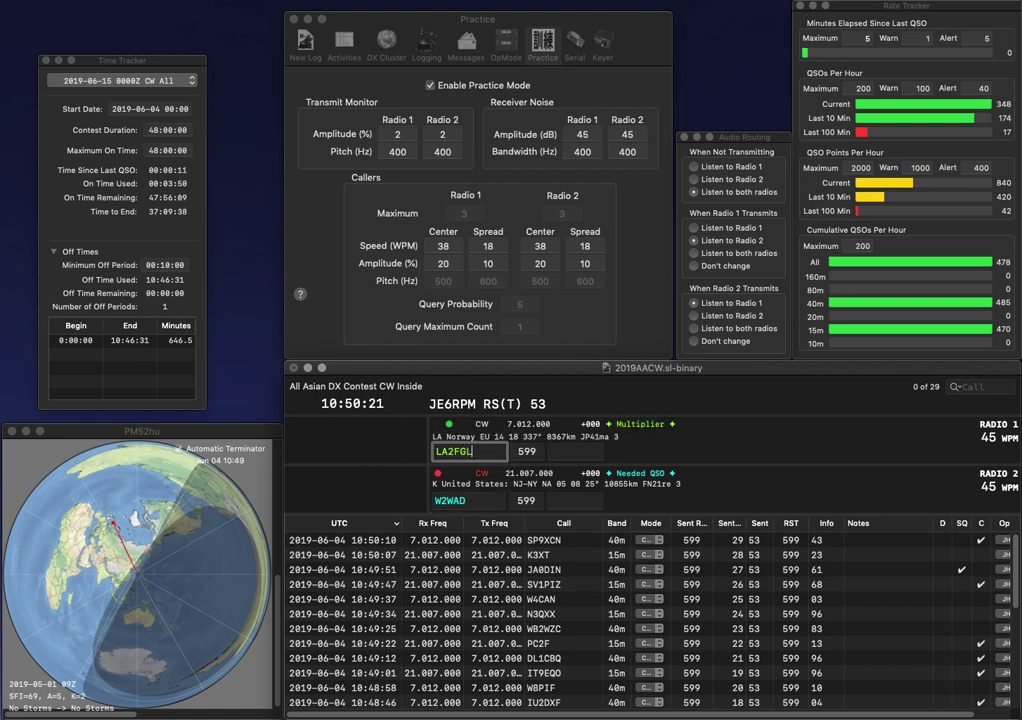
pyautogui.press('Delete')
pyautogui.write('U')
pyautogui.press('Return')
pyautogui.press('`')
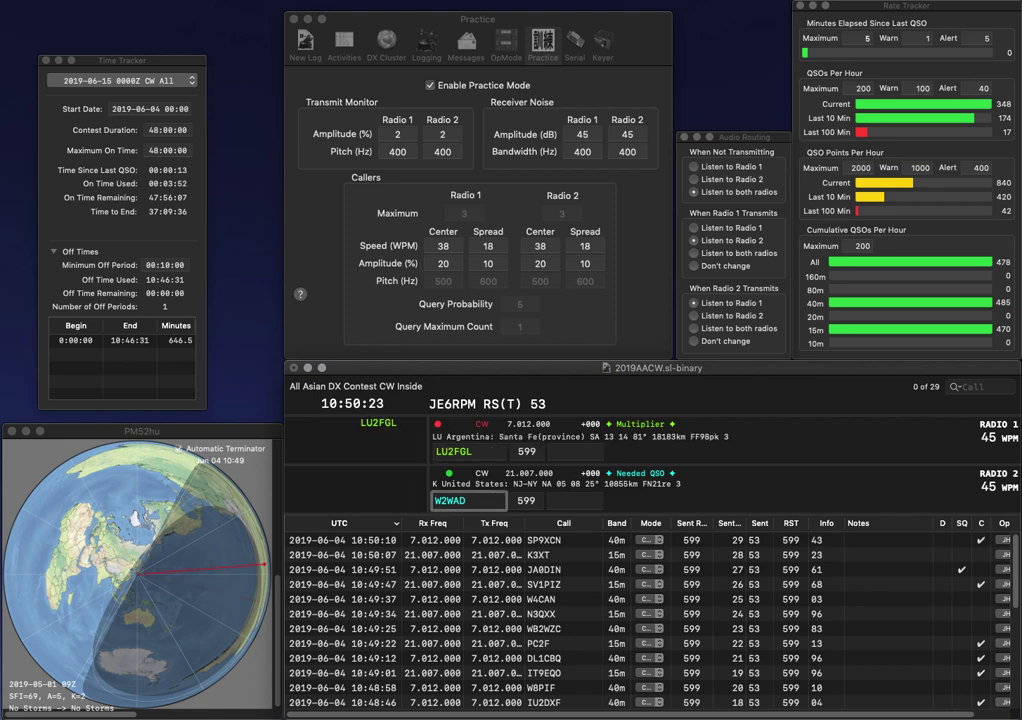
pyautogui.press('Left')
pyautogui.press('BackSpace')
pyautogui.write('J')
pyautogui.press('Return')
pyautogui.press('`')
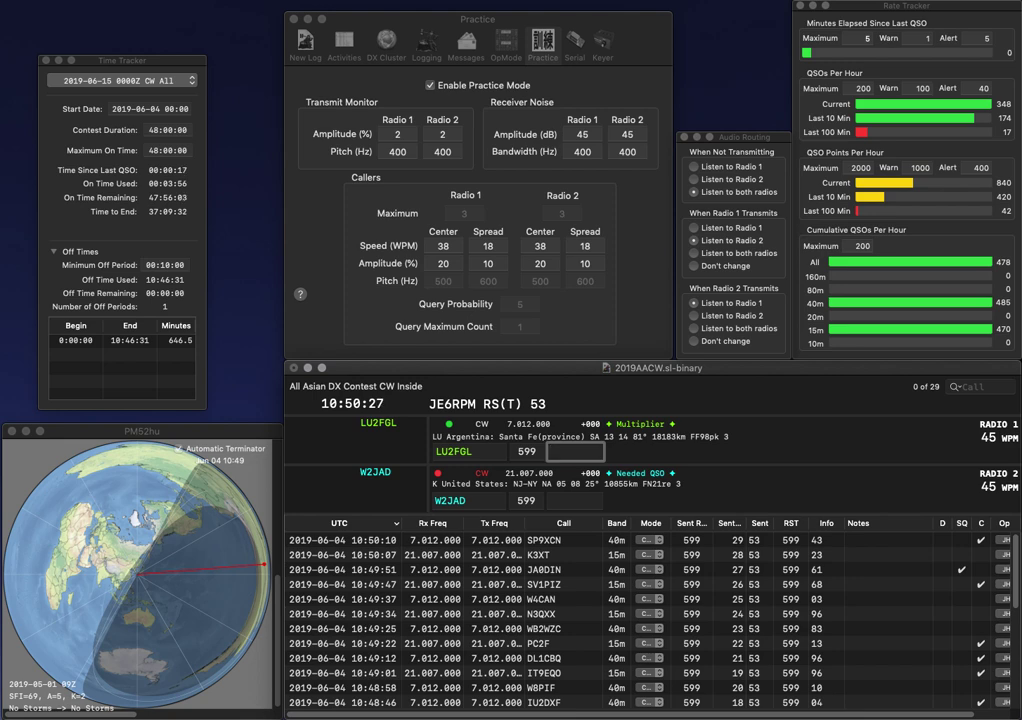
pyautogui.write('60')
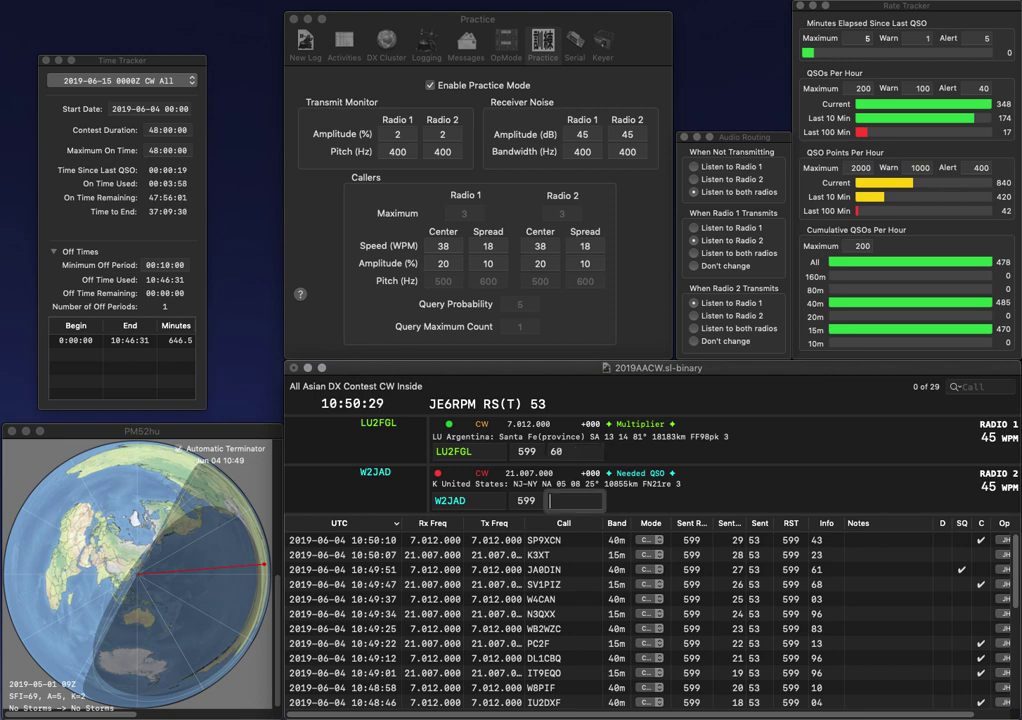
pyautogui.press('Return')
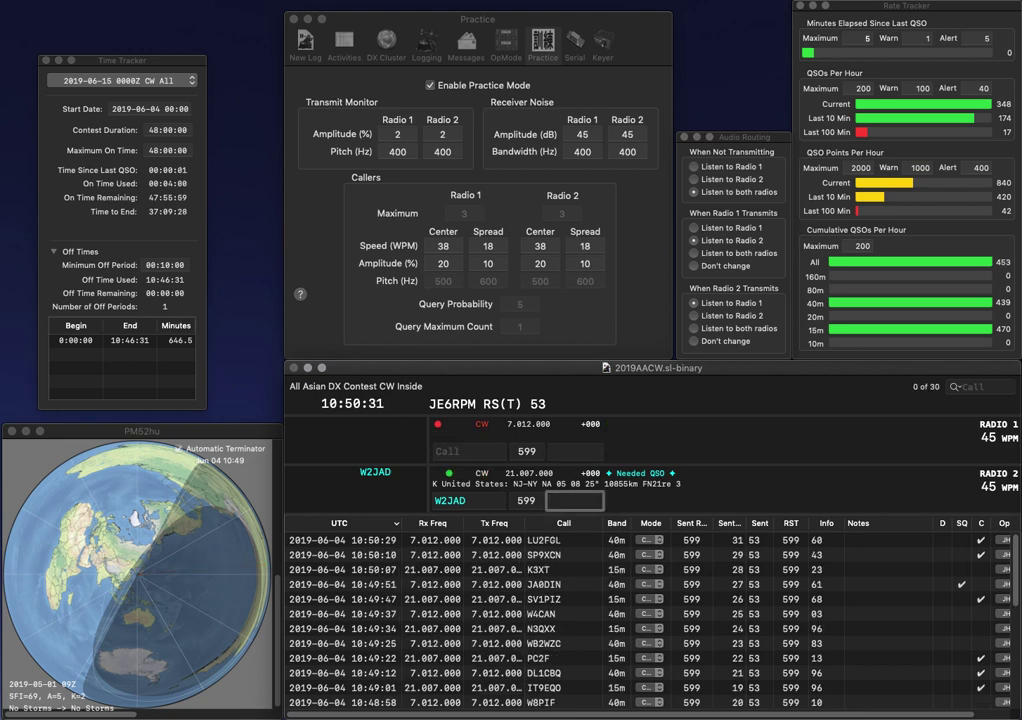
pyautogui.write('18')
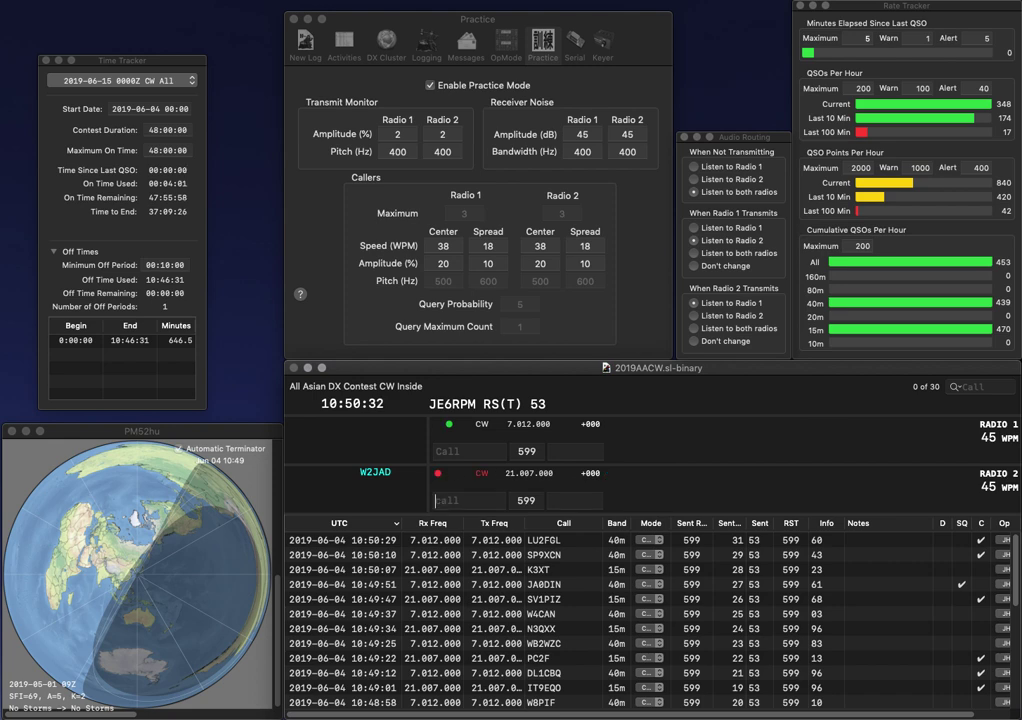
pyautogui.press('Return')
pyautogui.write('1H')
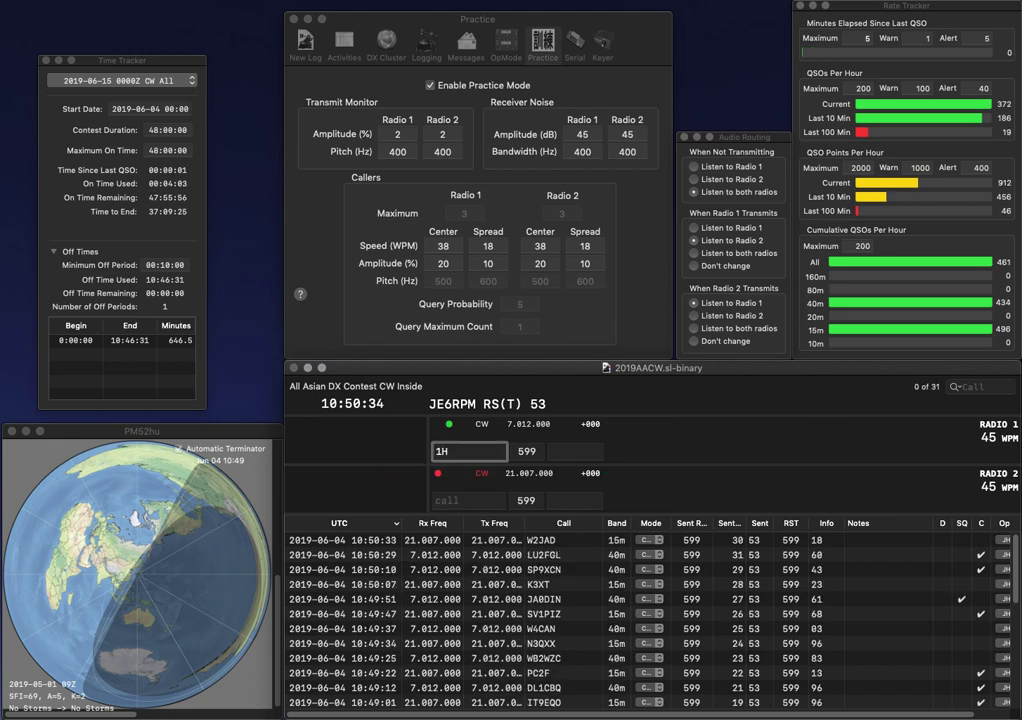
pyautogui.write('XL')
pyautogui.press('Tab')
pyautogui.write('WZ6')
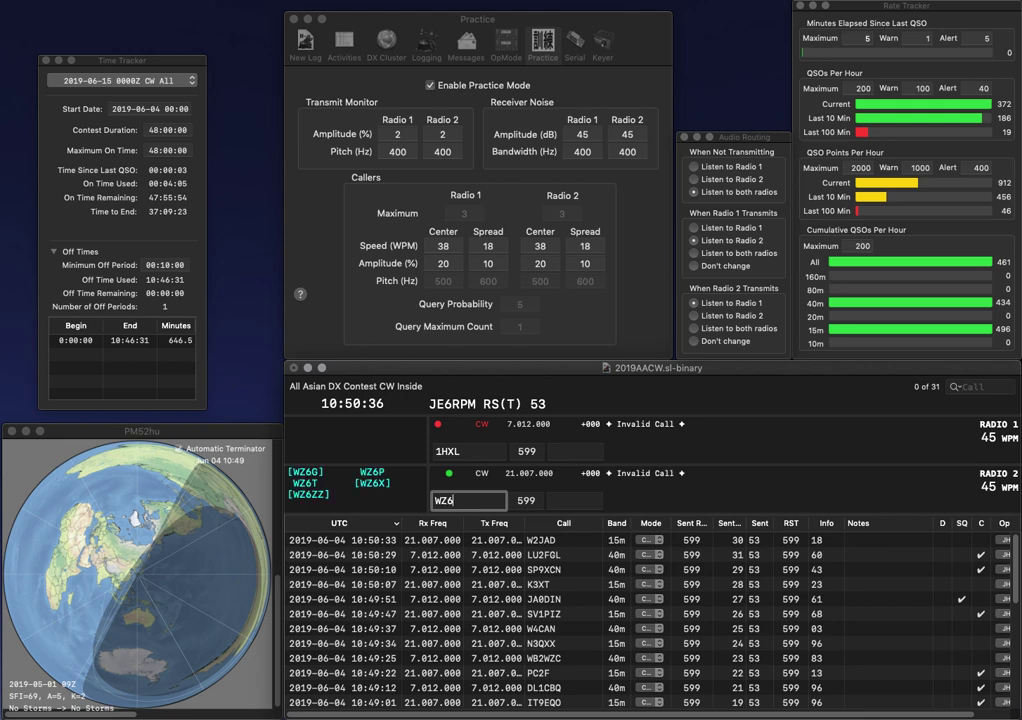
pyautogui.write('T')
pyautogui.press('Return')
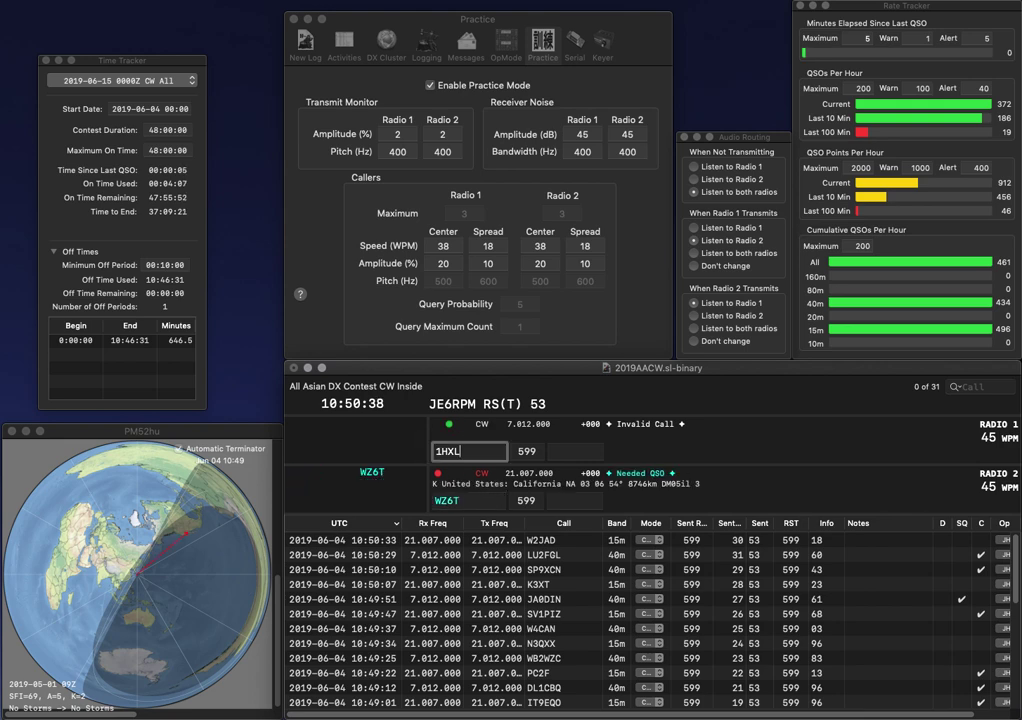
pyautogui.press('BackSpace')
pyautogui.press('BackSpace')
pyautogui.press('BackSpace')
pyautogui.press('BackSpace')
pyautogui.write('DM1')
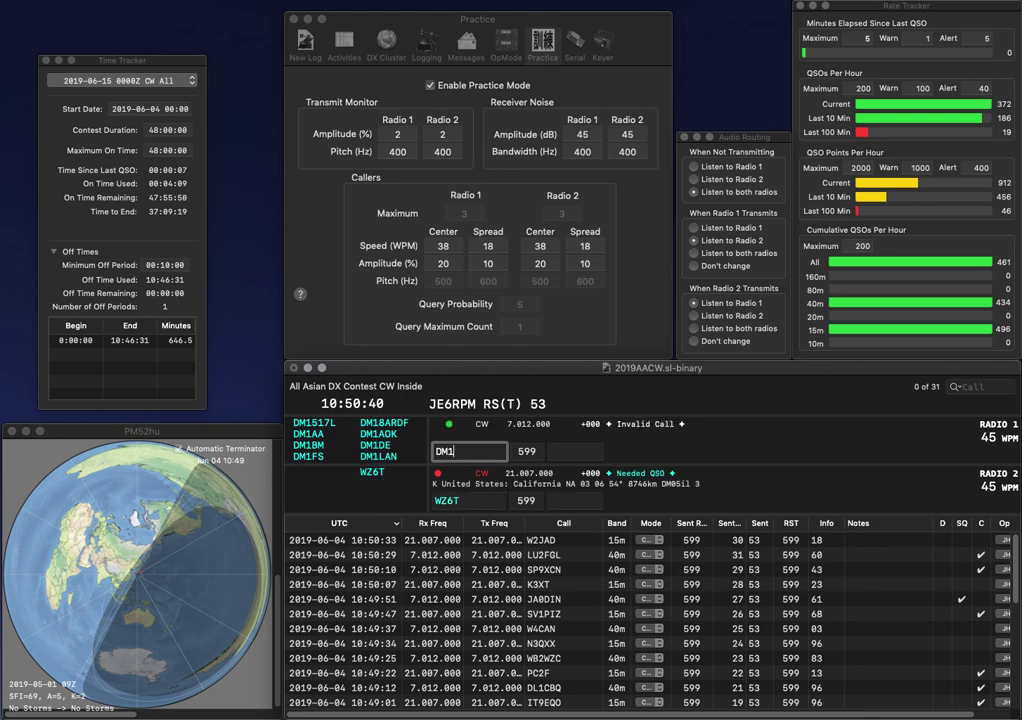
pyautogui.write('517L')
pyautogui.press('Return')
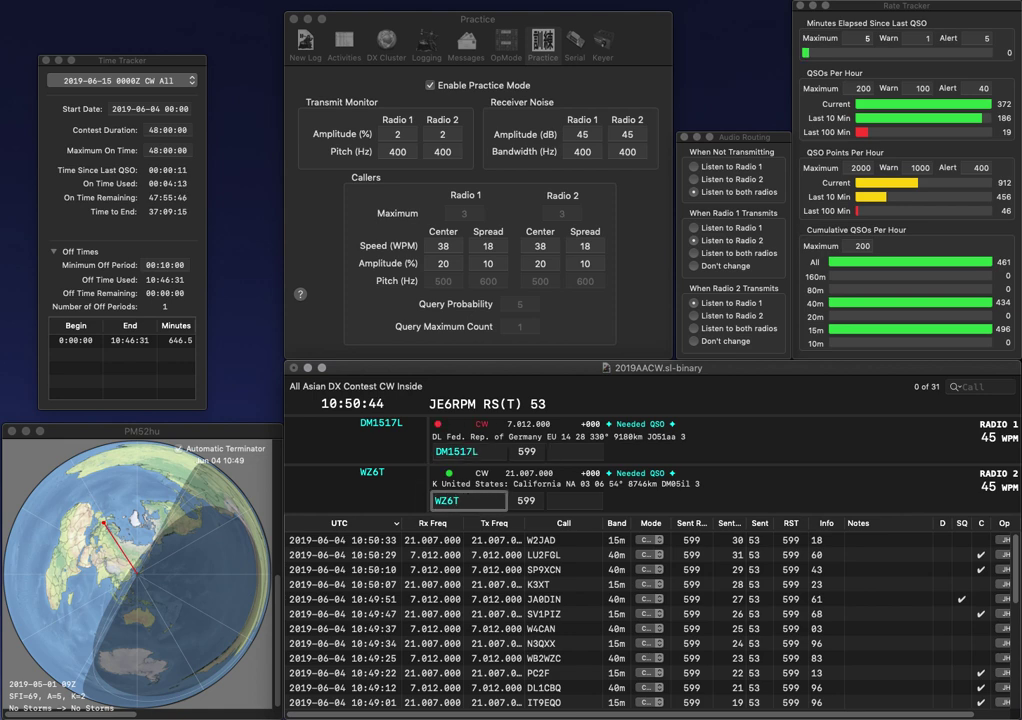
# Change the Radio 2 call to W7BT and send it.
pyautogui.press('Left')
pyautogui.press('Left')
pyautogui.press('BackSpace')
pyautogui.write('7')
pyautogui.press('Right')
pyautogui.press('BackSpace')
pyautogui.write('B')
pyautogui.press('Return')
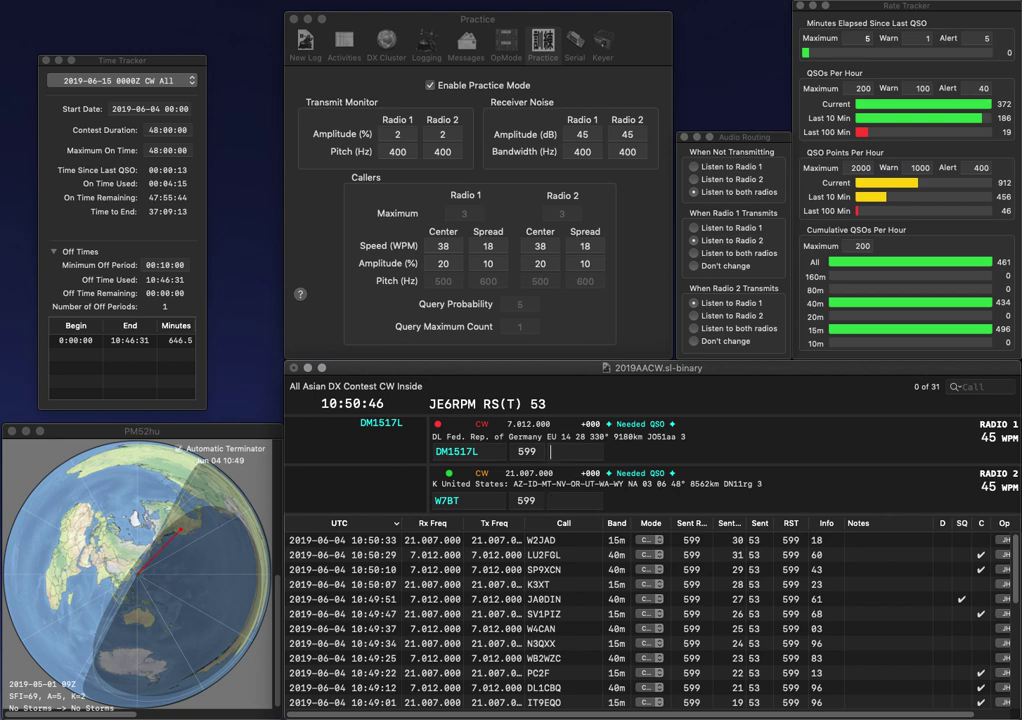
pyautogui.write('16')
pyautogui.press('Return')
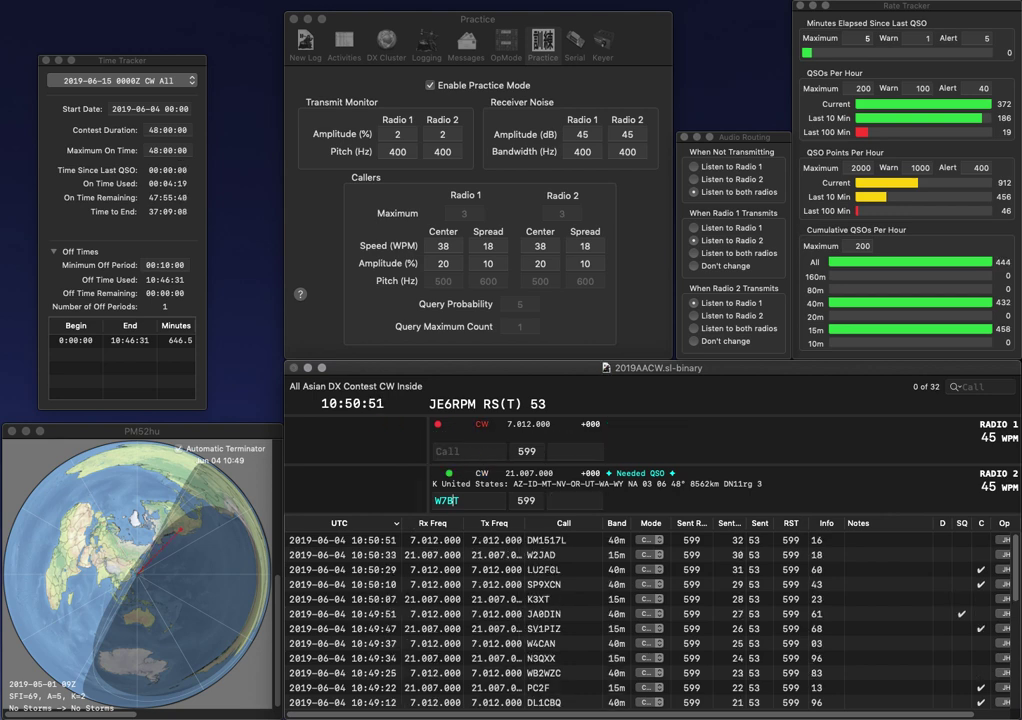
pyautogui.press('Left')
pyautogui.press('BackSpace')
pyautogui.write('D')
pyautogui.press('Return')
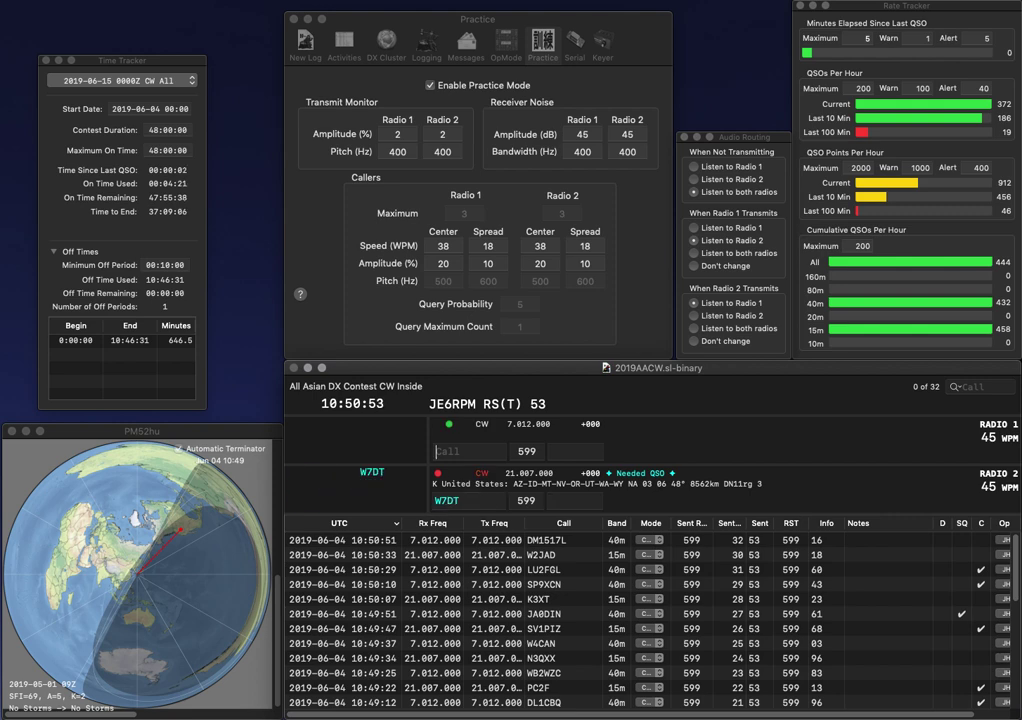
# Answer TG9ANF on Radio 1 and log W7DT on Radio 2 with exchange 75.
pyautogui.write('TG9ANF')
pyautogui.press('Return')
pyautogui.press('space')
pyautogui.write('75')
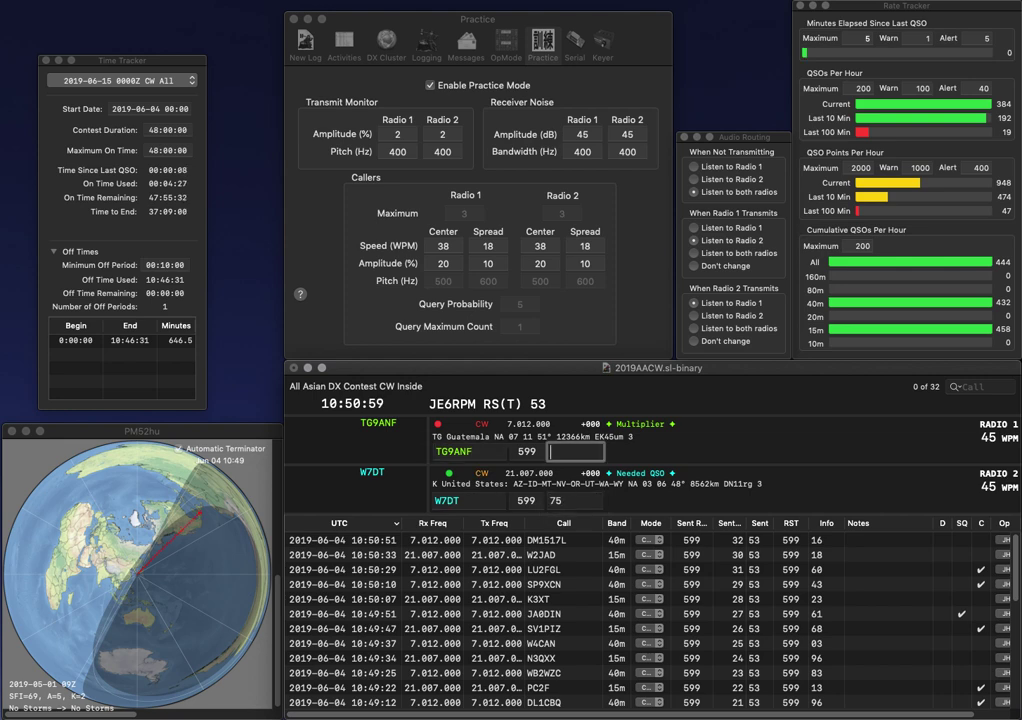
pyautogui.press('Return')
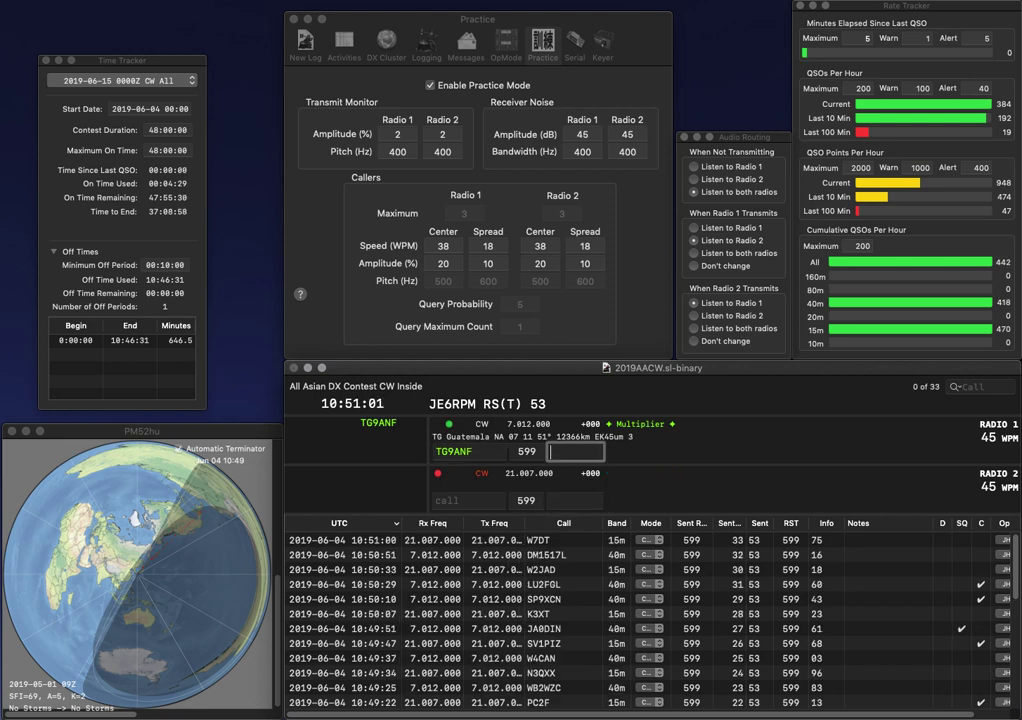
pyautogui.write('64')
pyautogui.press('Return')
pyautogui.write('KN4JN')
pyautogui.press('Return')
pyautogui.write('JA7')
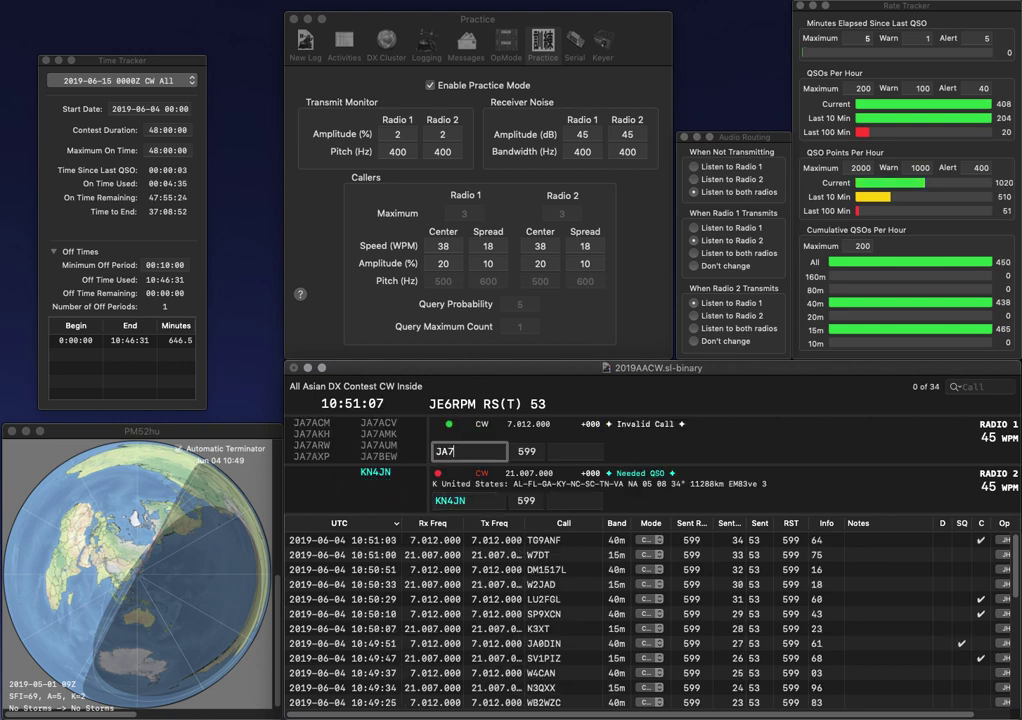
pyautogui.write('RZE')
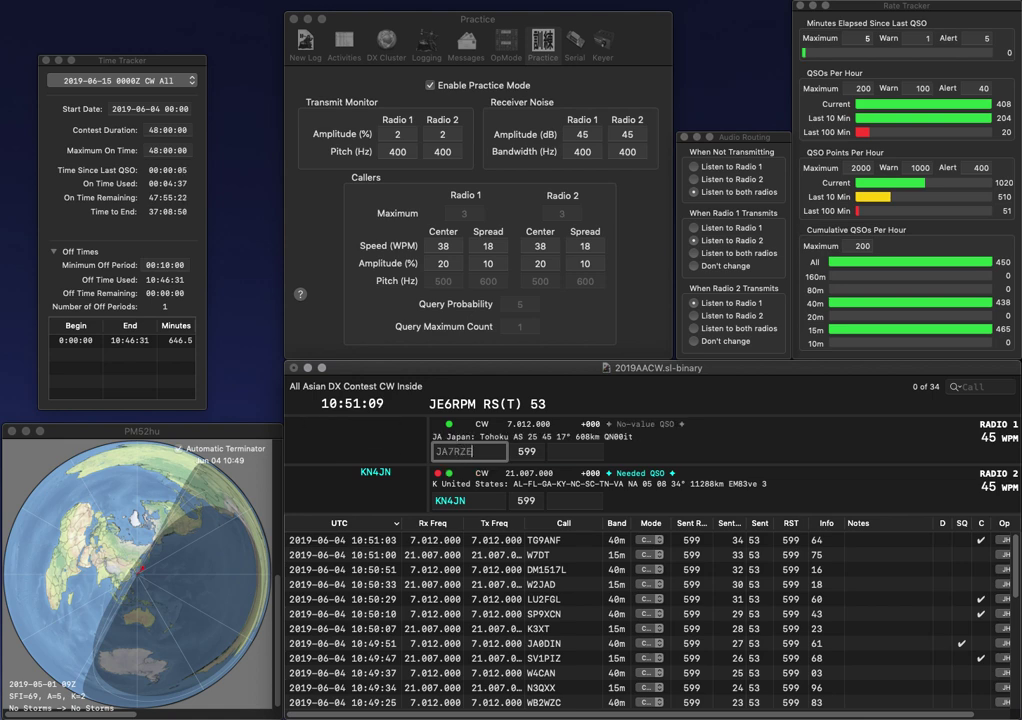
pyautogui.press('Return')
pyautogui.write('94')
pyautogui.press('Tab')
pyautogui.press('space')
pyautogui.press('Left')
pyautogui.press('Return')
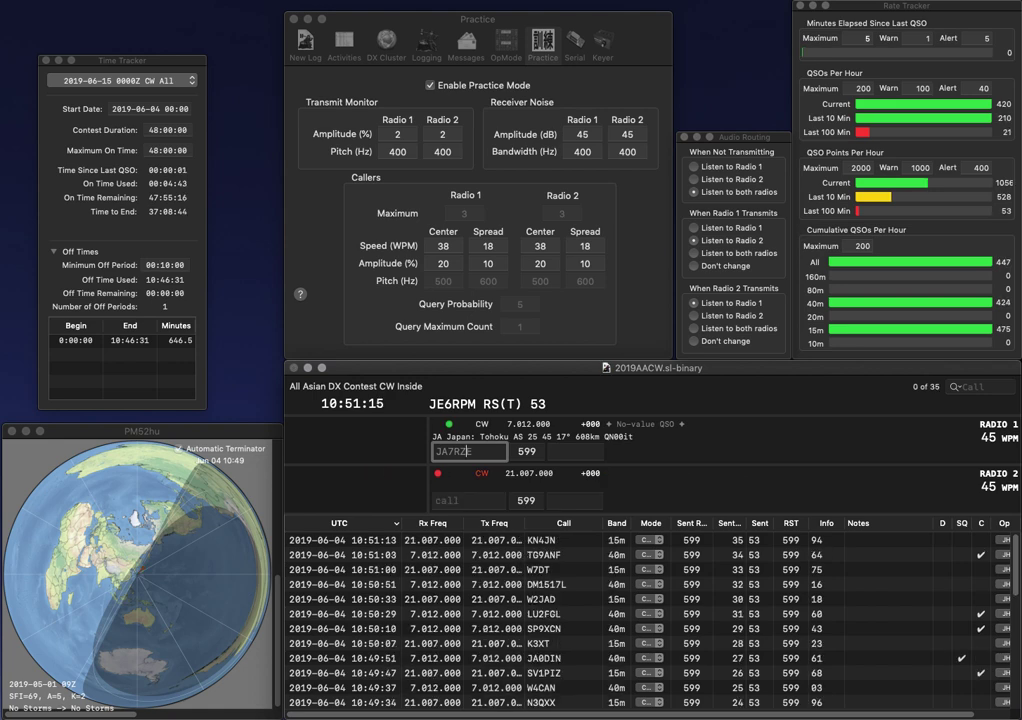
pyautogui.press('BackSpace')
pyautogui.write('L')
pyautogui.press('Delete')
pyautogui.write('G')
pyautogui.press('Tab')
pyautogui.press('Return')
pyautogui.press('Tab')
pyautogui.press('Return')
pyautogui.press('Tab')
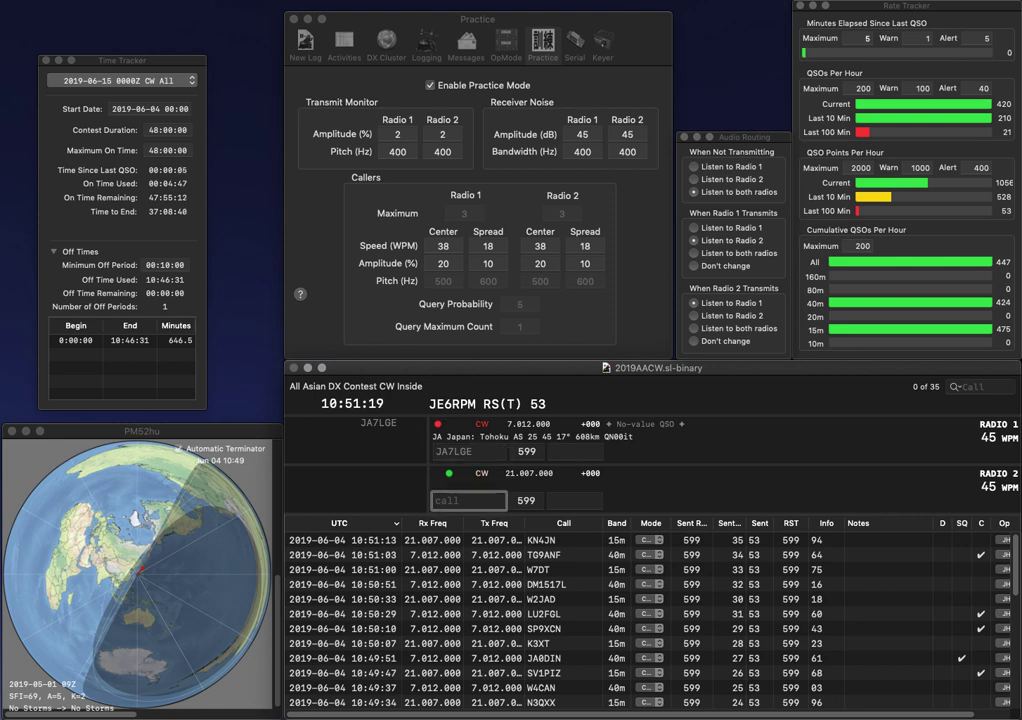
pyautogui.write('JI1PBK')
pyautogui.press('Return')
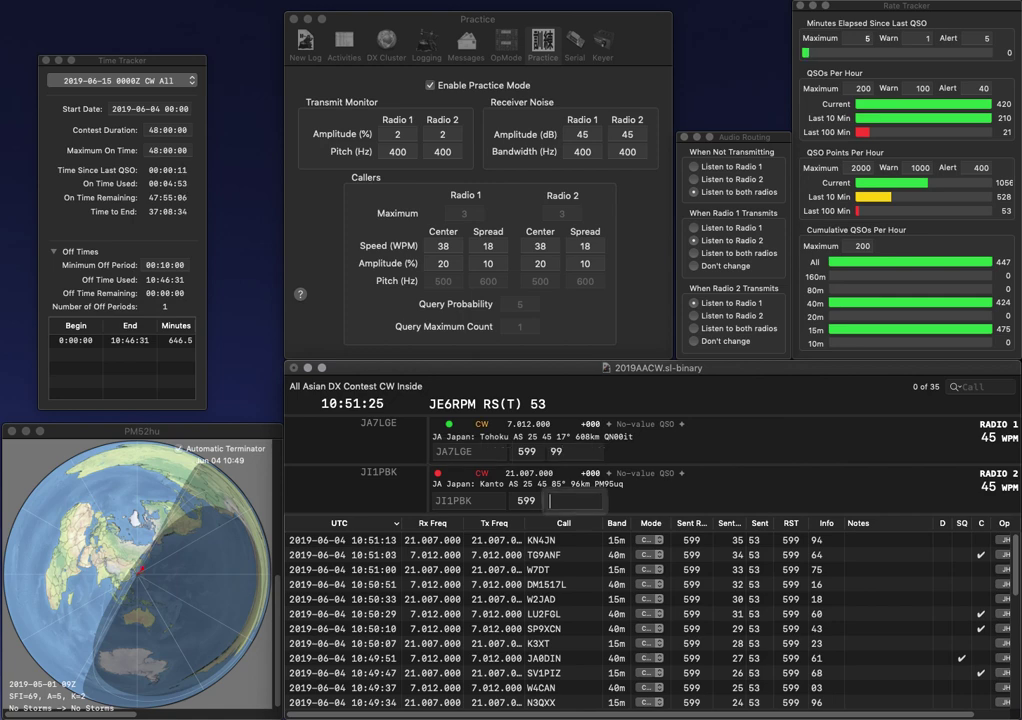
pyautogui.press('Return')
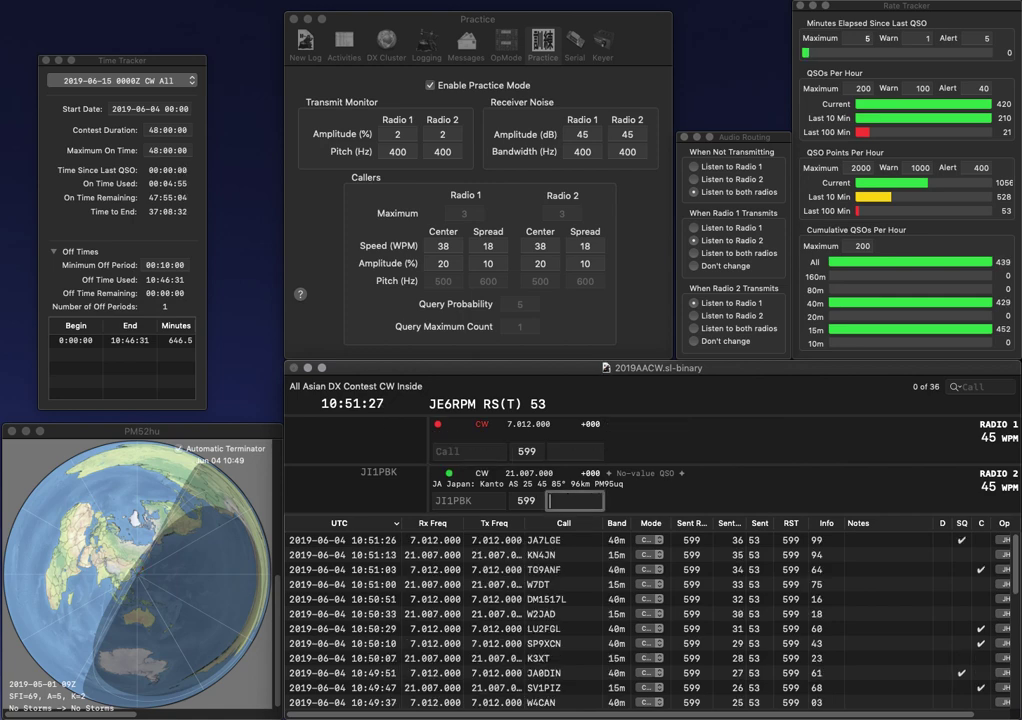
pyautogui.write('39')
pyautogui.press('Return')
pyautogui.write('K7LOL')
pyautogui.press('Return')
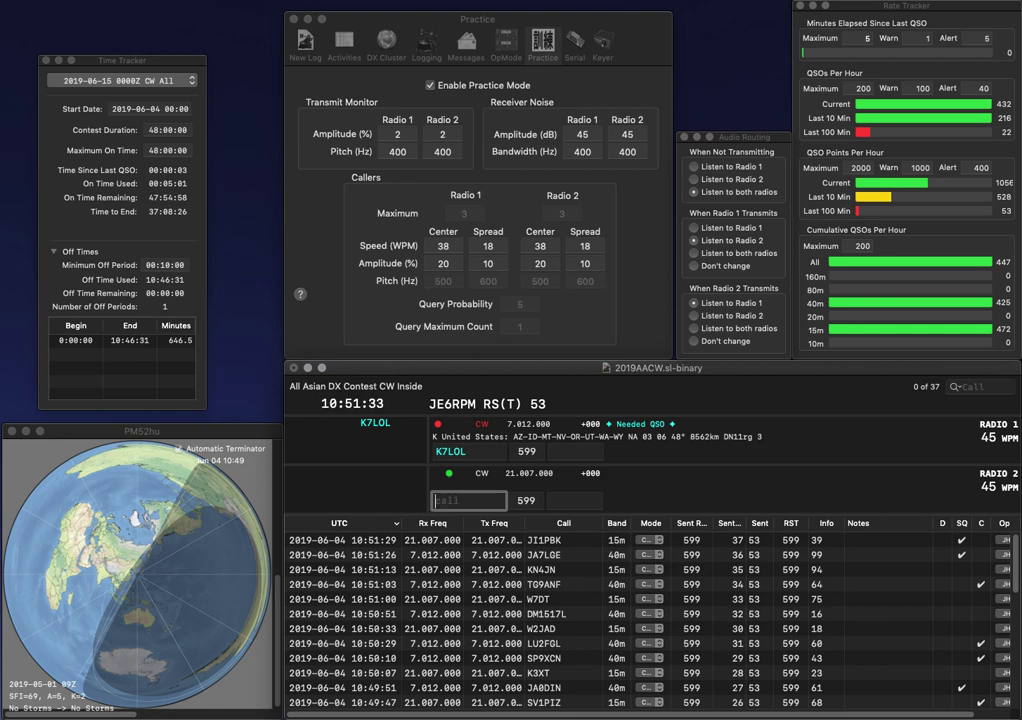
pyautogui.write('0SS')
pyautogui.press('Return')
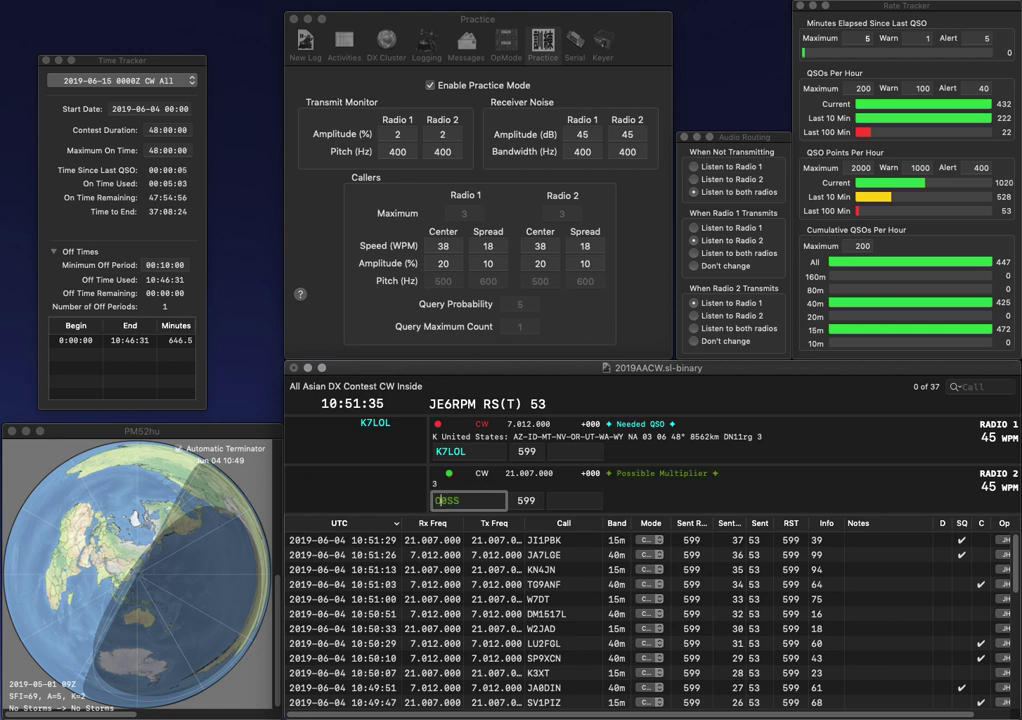
pyautogui.write('48')
pyautogui.press('Return')
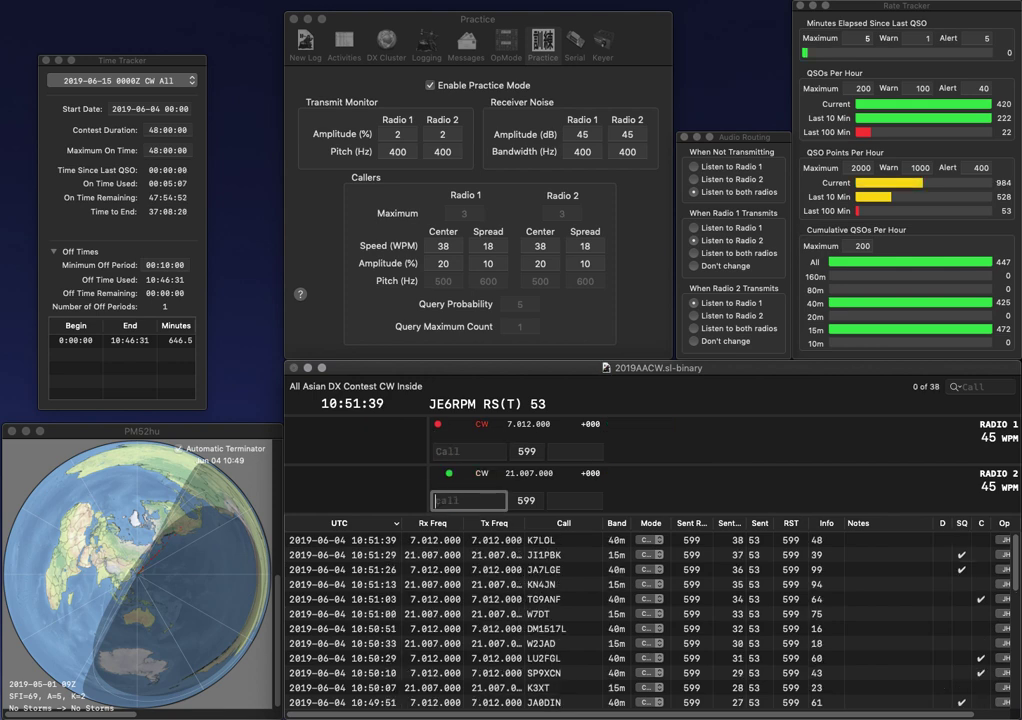
pyautogui.write('M0SSR')
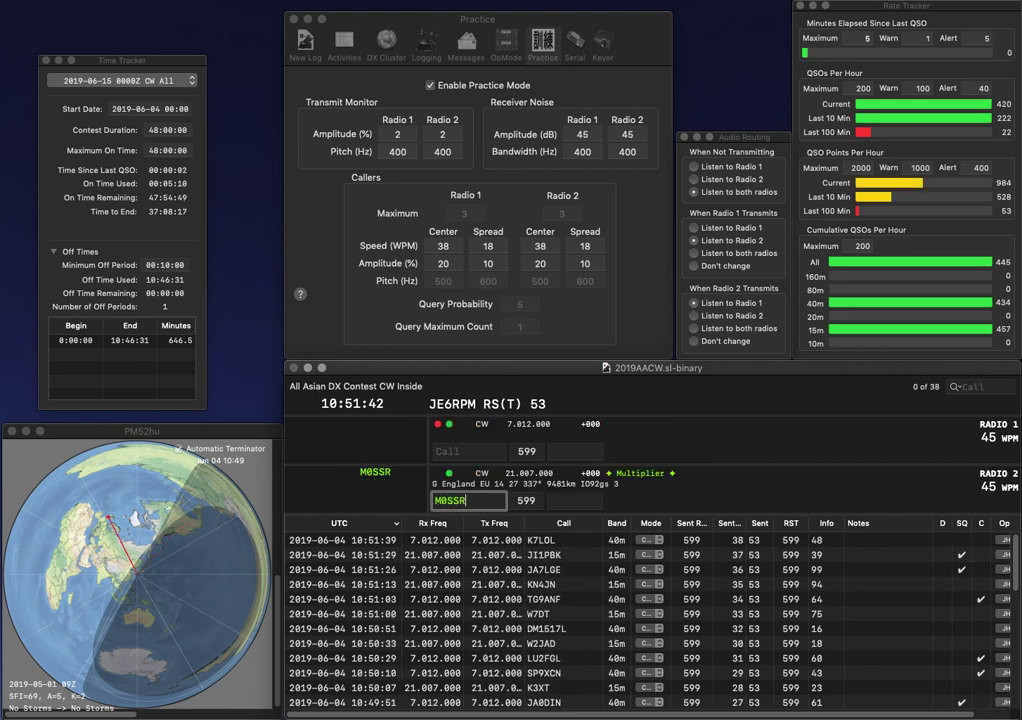
pyautogui.press('Return')
pyautogui.write('DJ5MO')
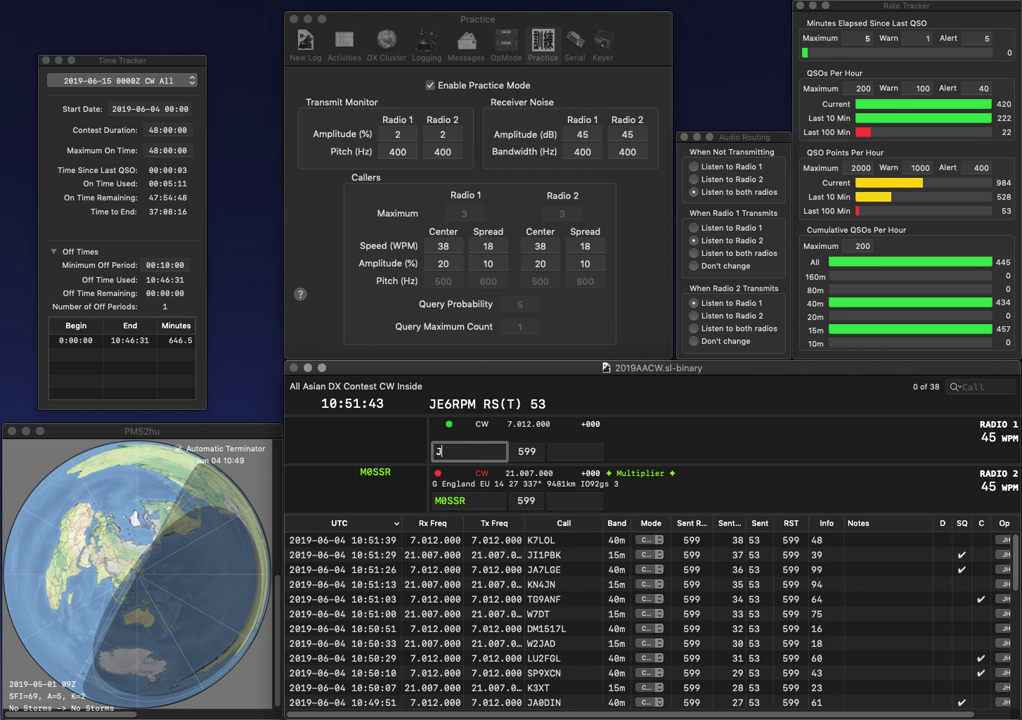
pyautogui.press('Return')
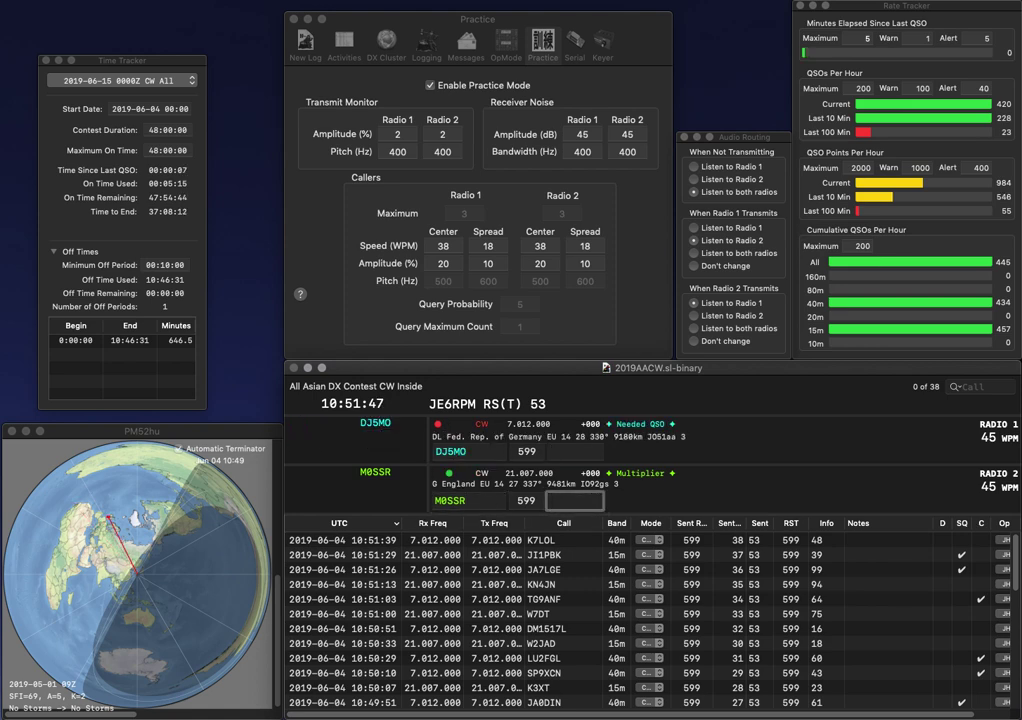
pyautogui.write('40')
pyautogui.press('Return')
pyautogui.write('55')
pyautogui.press('Return')
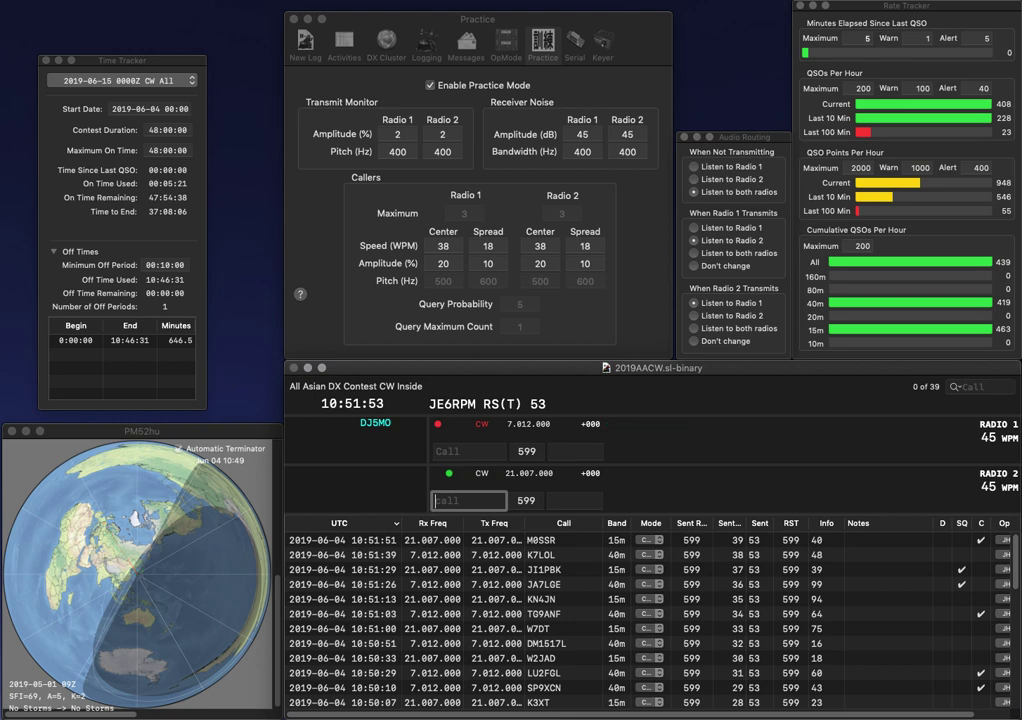
pyautogui.write('IQ4FA')
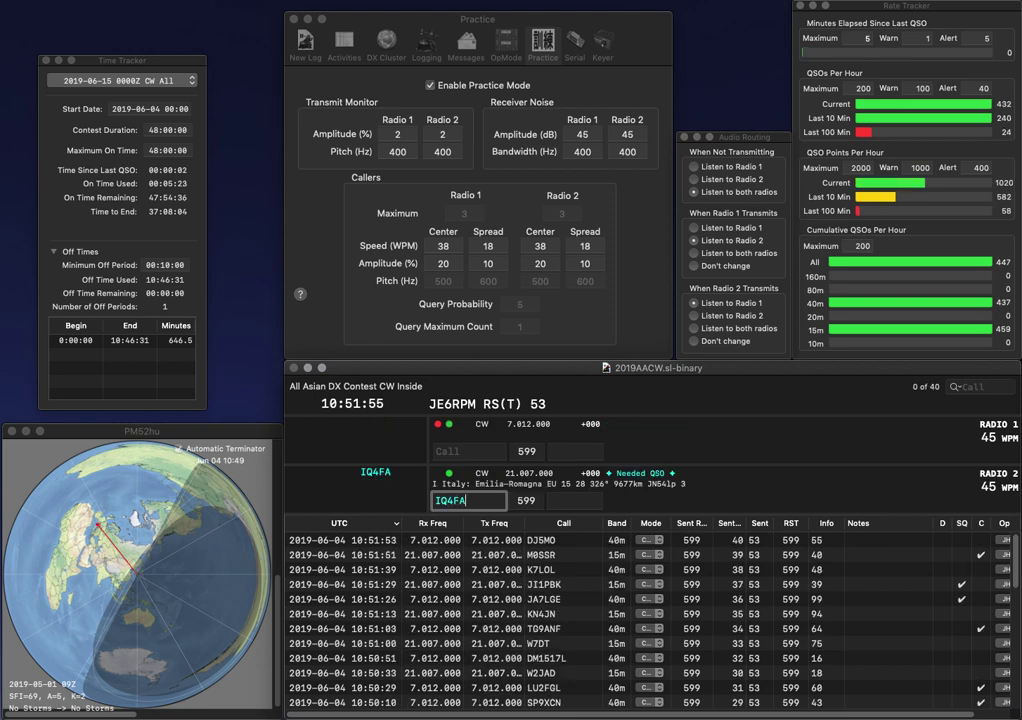
pyautogui.press('Return')
pyautogui.write('EA2ELI')
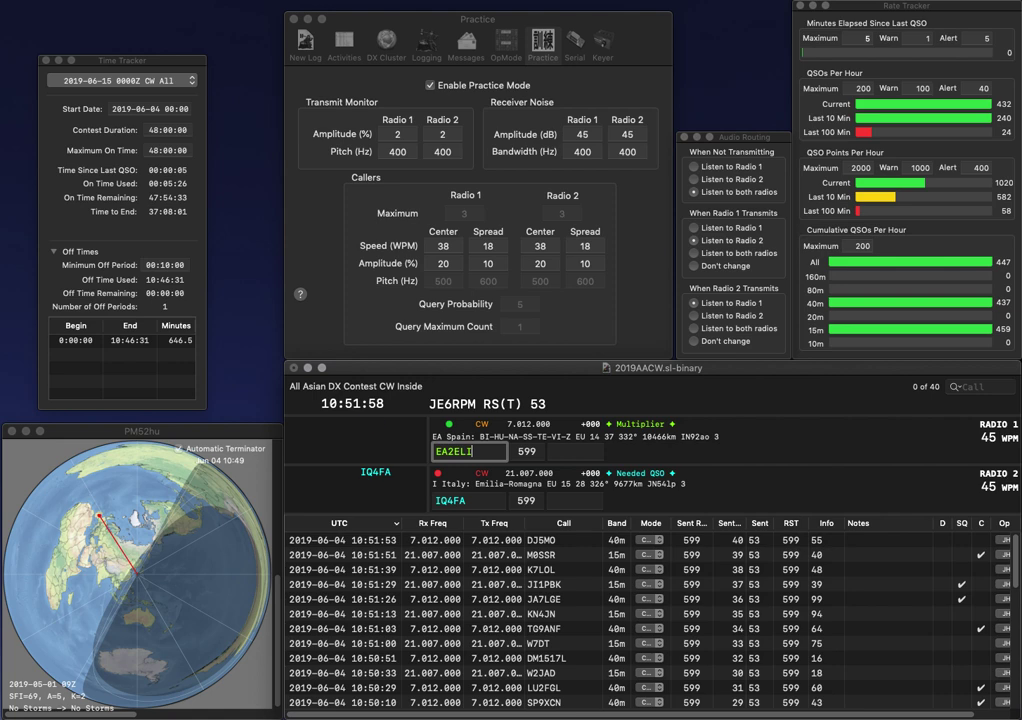
pyautogui.press('Return')
pyautogui.press('Return')
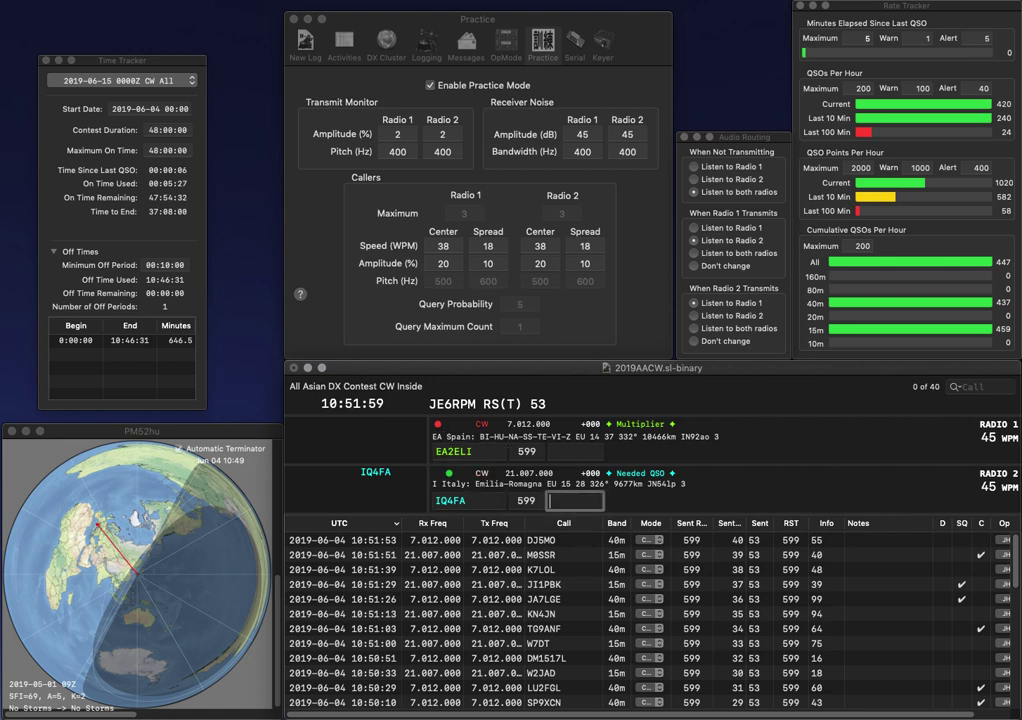
# Log IQ4FA on Radio 2 with exchange 30 and correct the Radio 1 call to EA2ELS.
pyautogui.write('3')
pyautogui.press('Return')
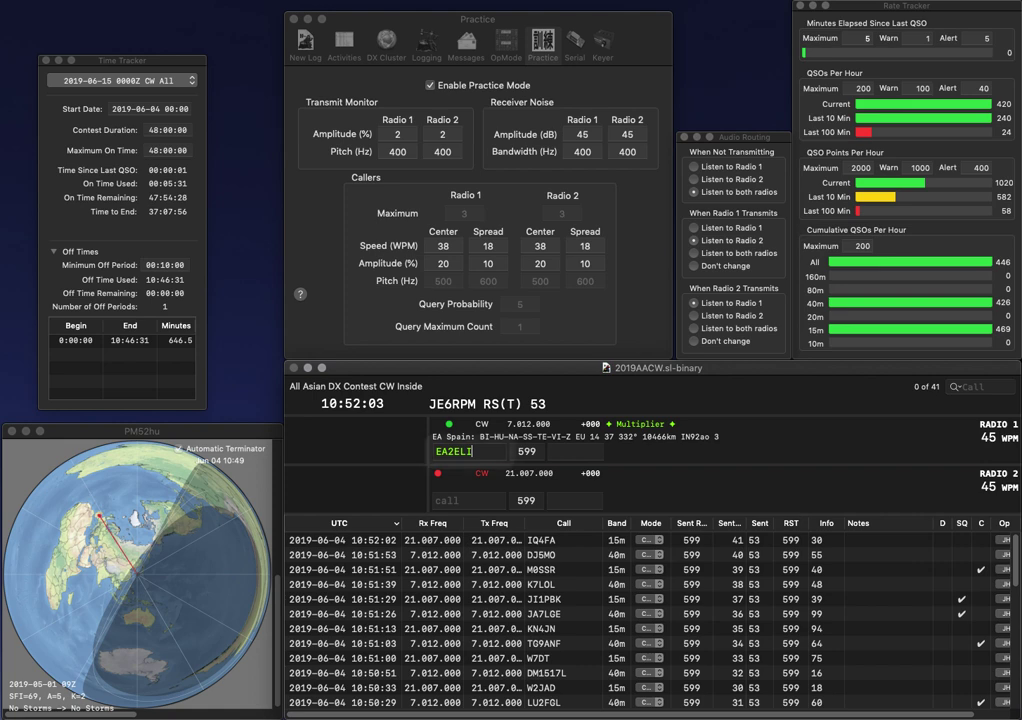
pyautogui.press('BackSpace')
pyautogui.write('S')
pyautogui.press('Return')
# Answer and log JL1CNY on Radio 2 with exchange 96, and log EA2ELS on Radio 1 with exchange 22.
pyautogui.write('JL1CNY')
pyautogui.press('Return')
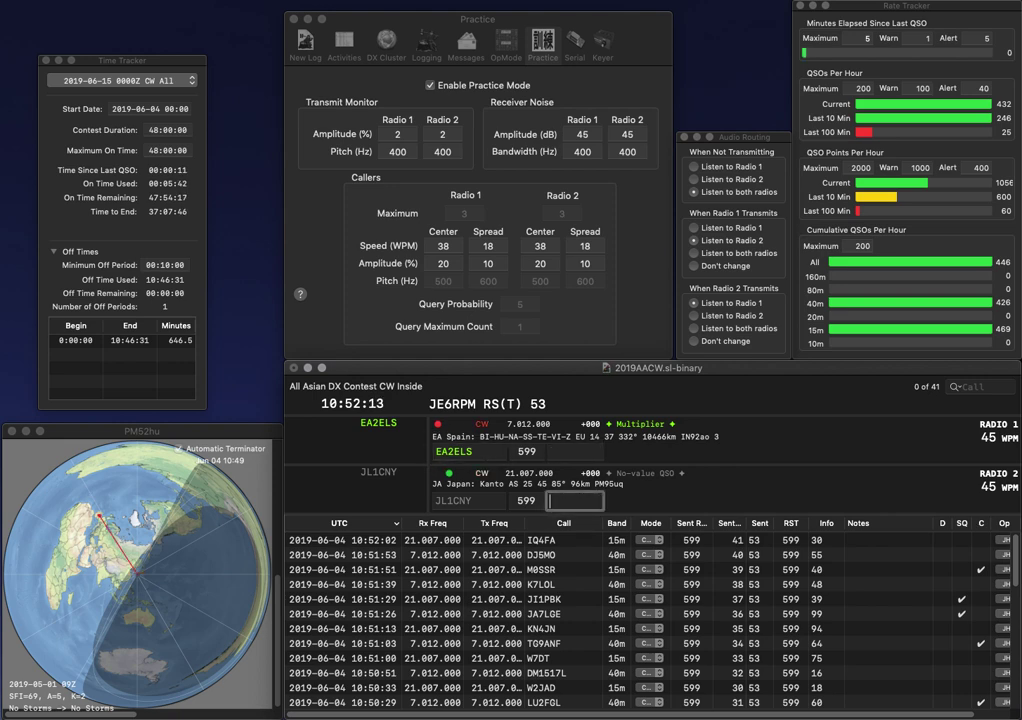
pyautogui.write('96')
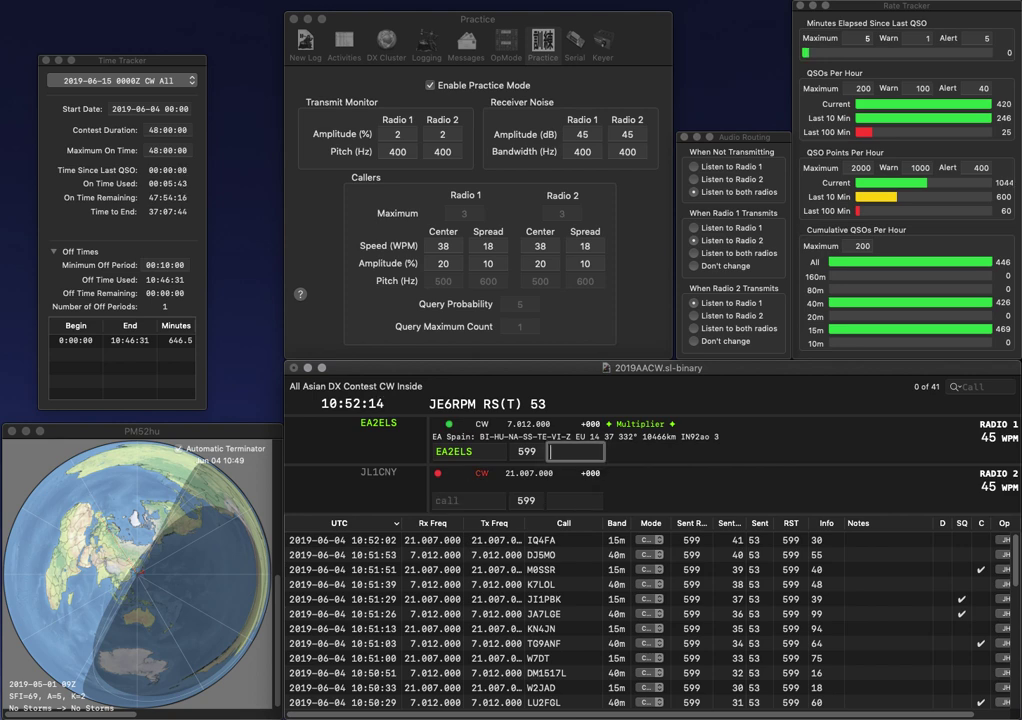
pyautogui.press('Return')
pyautogui.write('2')
pyautogui.press('Return')
pyautogui.write('M0')
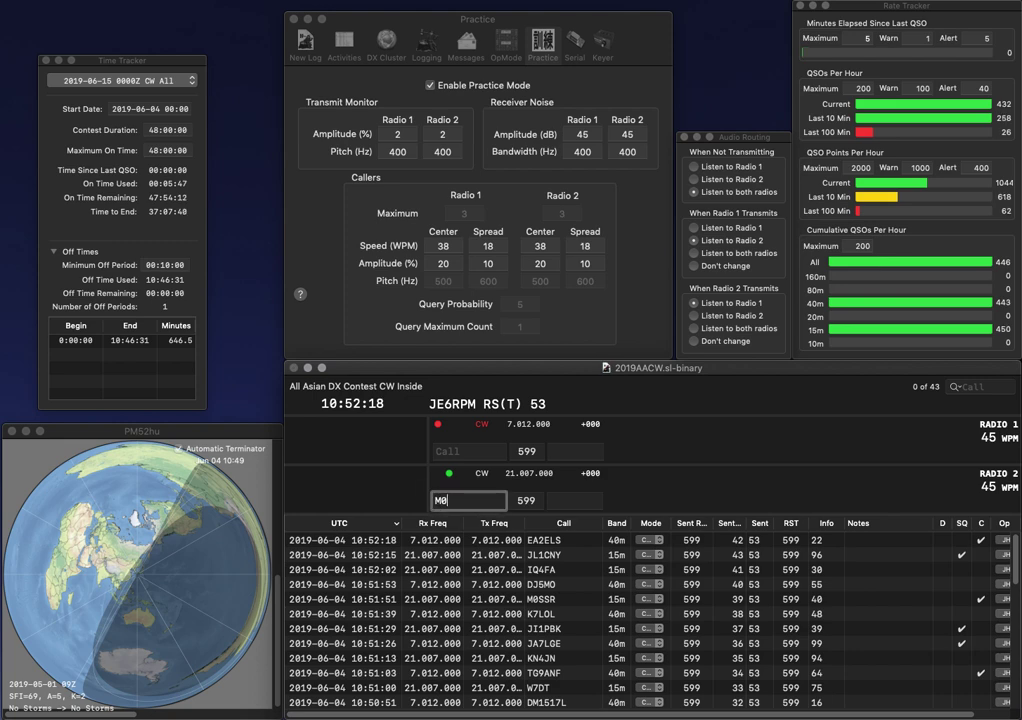
pyautogui.write('TDW')
pyautogui.write('K')
pyautogui.write('5KV')
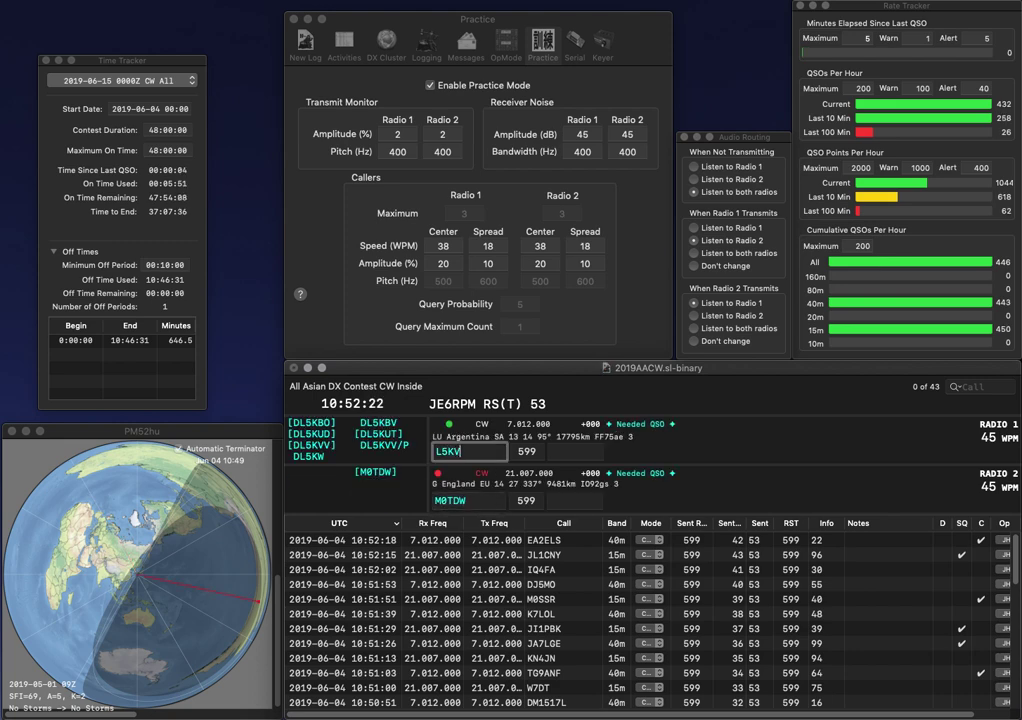
pyautogui.write('DV/P')
pyautogui.press('Return')
pyautogui.press('Return')
pyautogui.press('Tab')
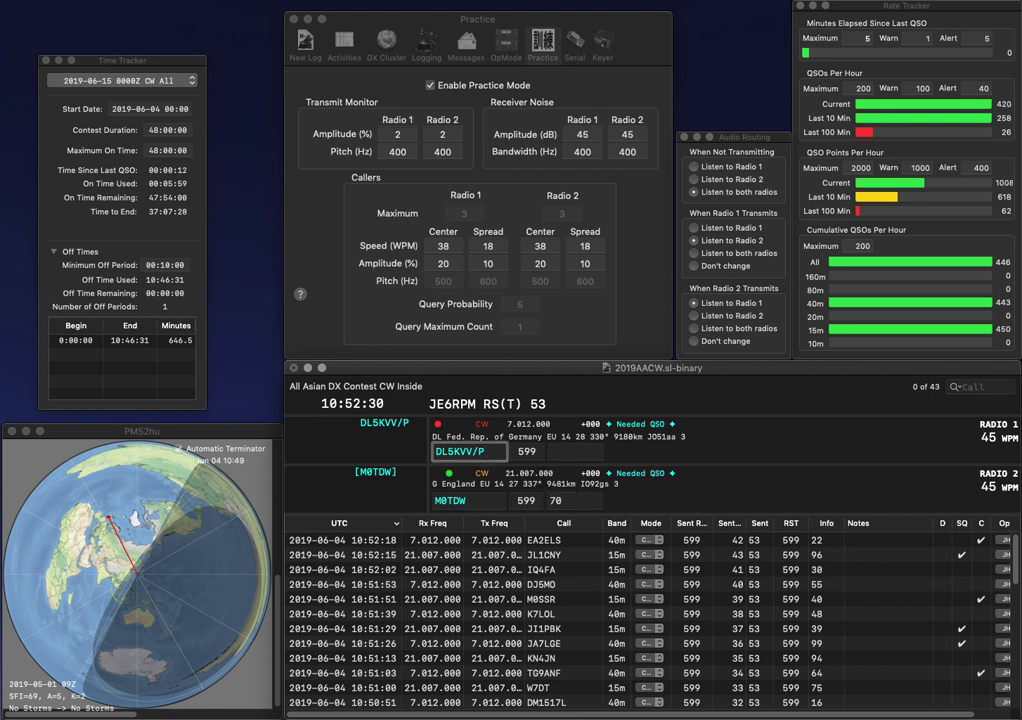
pyautogui.press('Return')
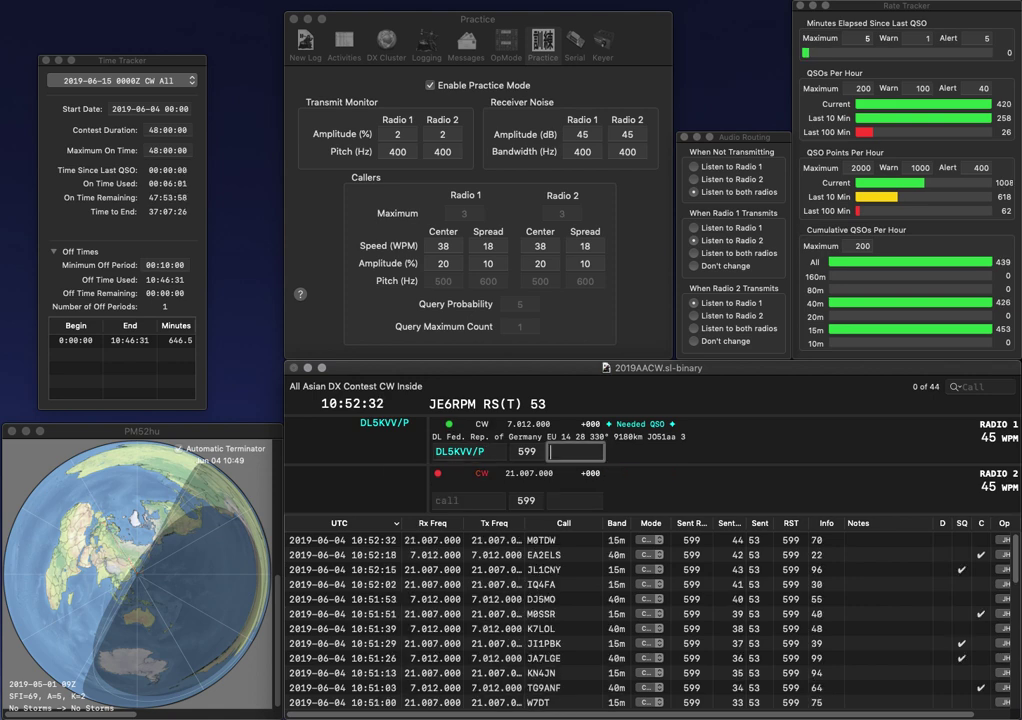
pyautogui.write('99')
pyautogui.press('Return')
# Send the partial call NEEA on Radio 2 and answer OE1DWC on Radio 1.
pyautogui.write('NEEA')
pyautogui.press('Return')
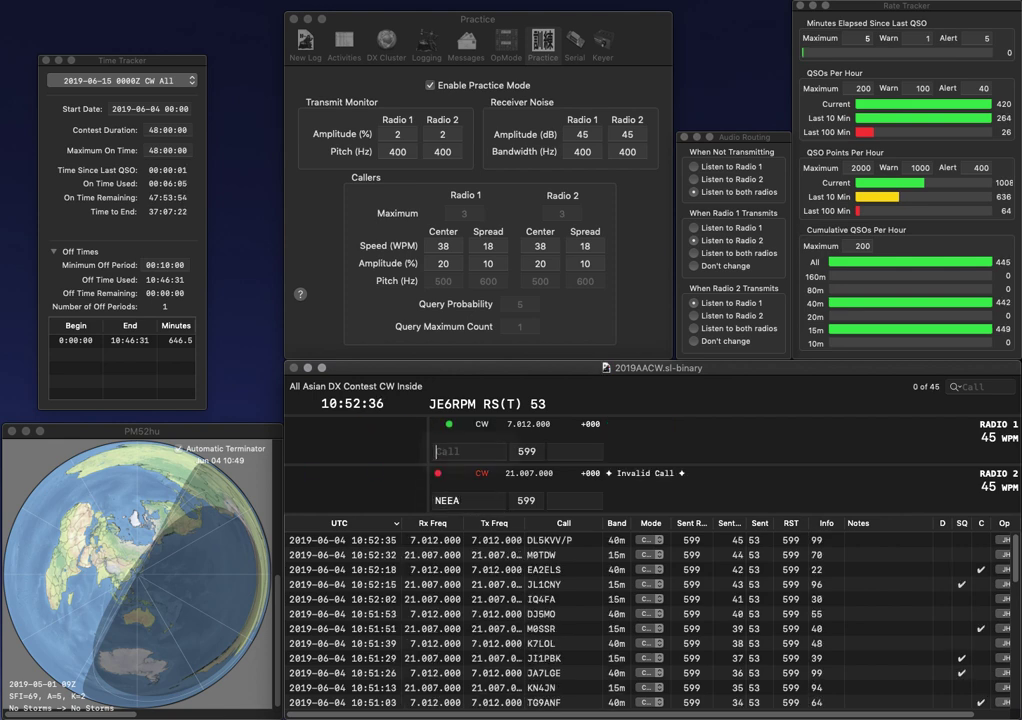
pyautogui.write('OE1DWC')
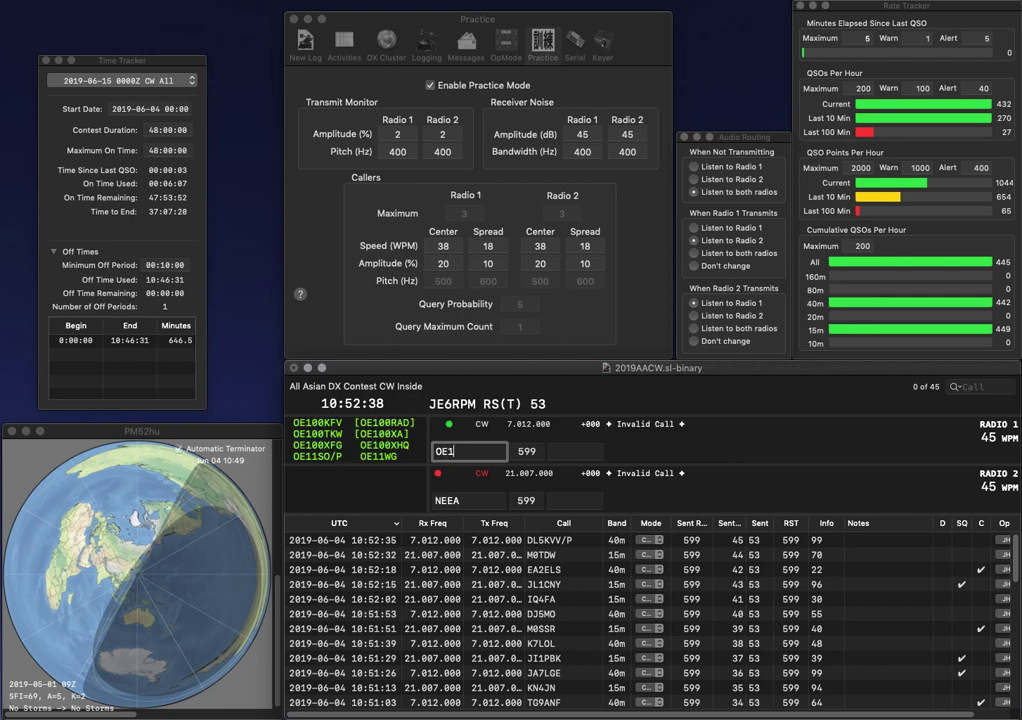
pyautogui.press('Return')
# Correct the Radio 2 call to NE4EA and answer that station.
pyautogui.press('Left')
pyautogui.press('Left')
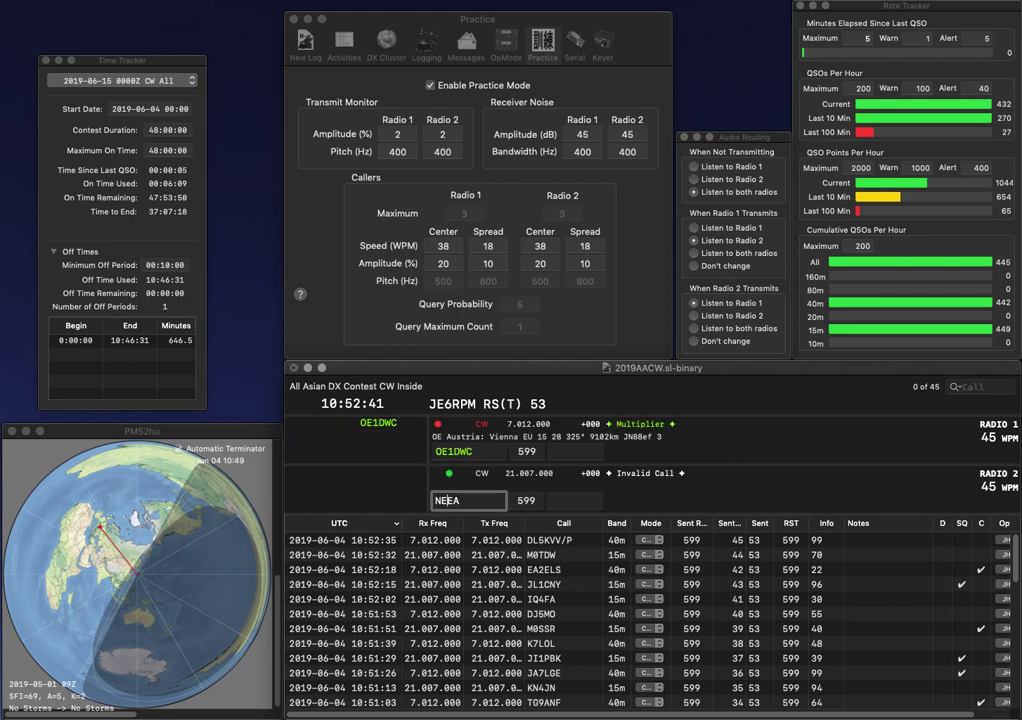
pyautogui.write('4')
pyautogui.press('Return')
pyautogui.press('space')
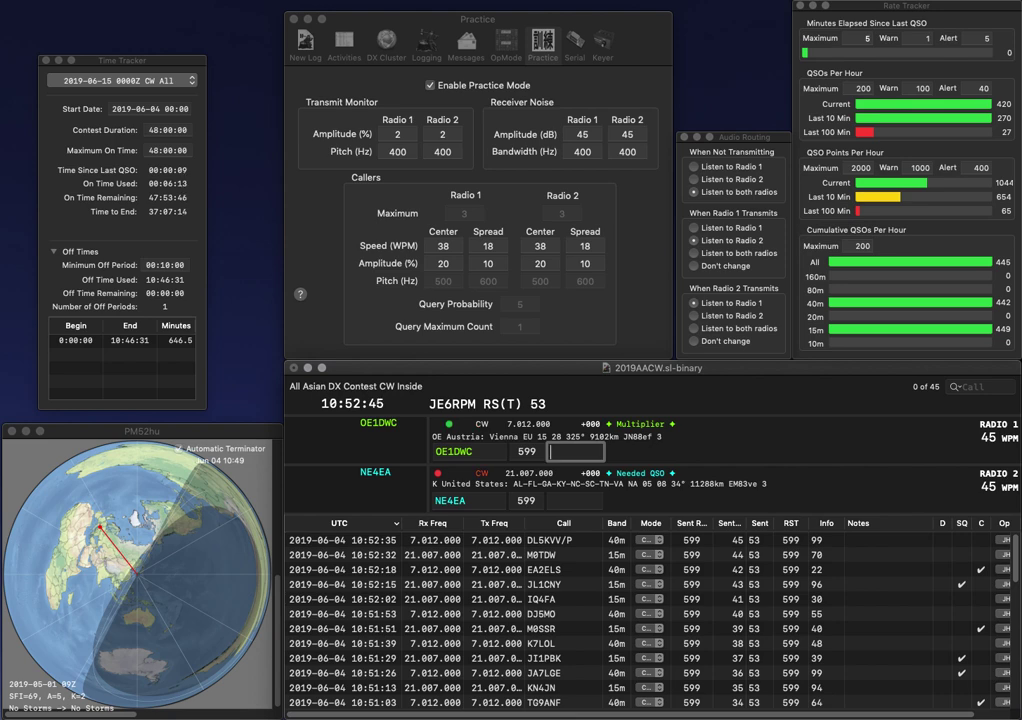
pyautogui.write('55')
pyautogui.press('Return')
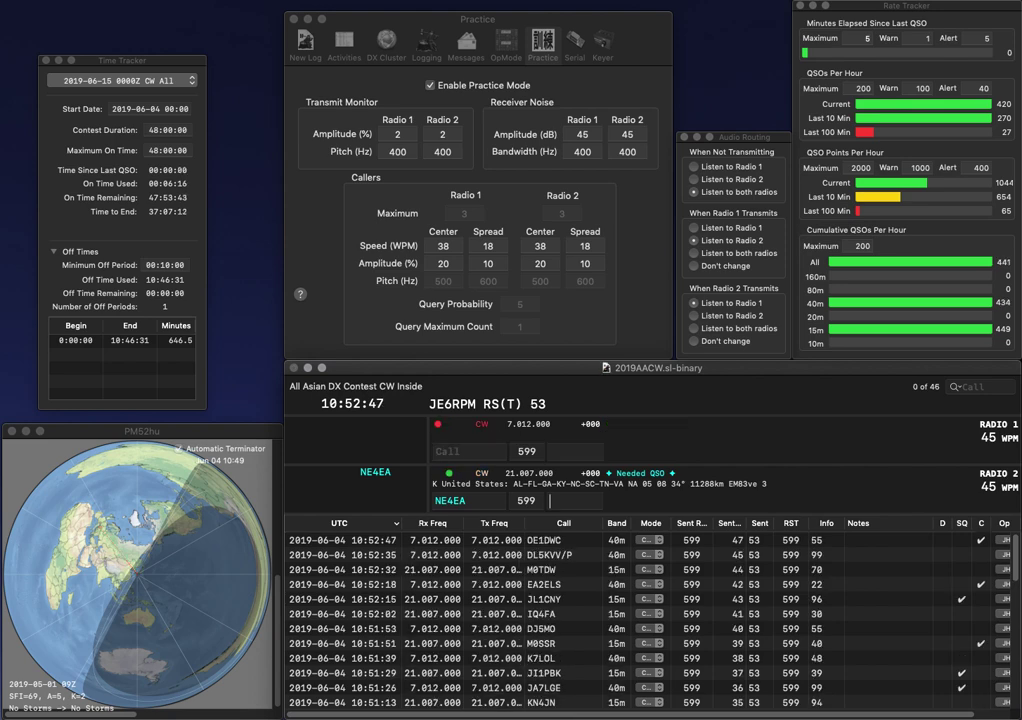
pyautogui.write('58')
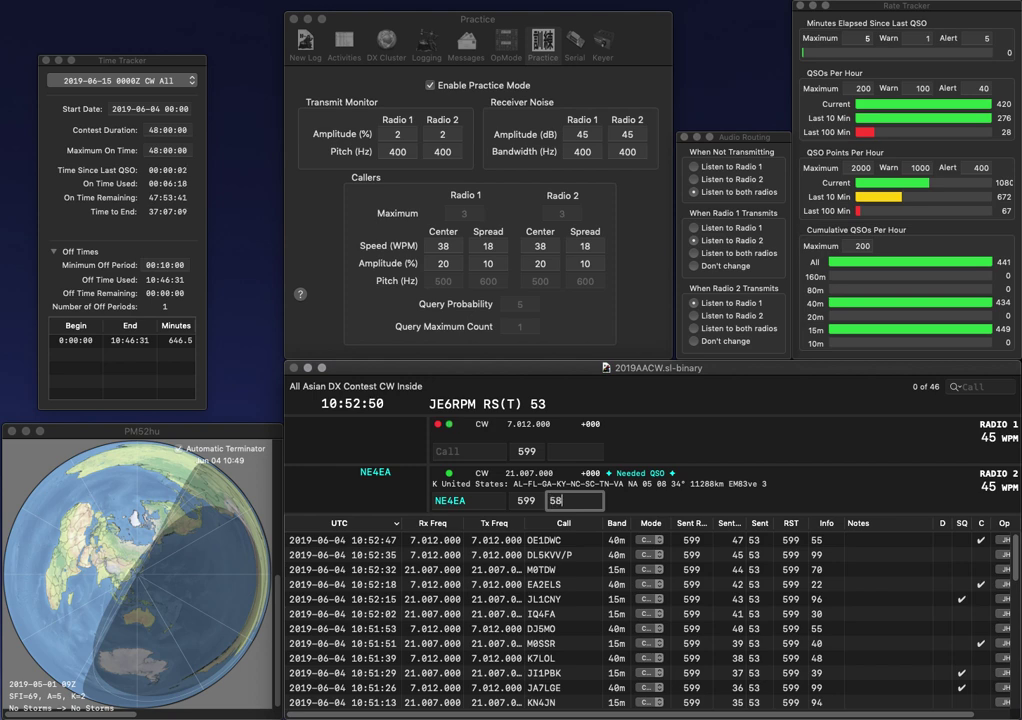
pyautogui.press('Return')
pyautogui.write('VK2IZ')
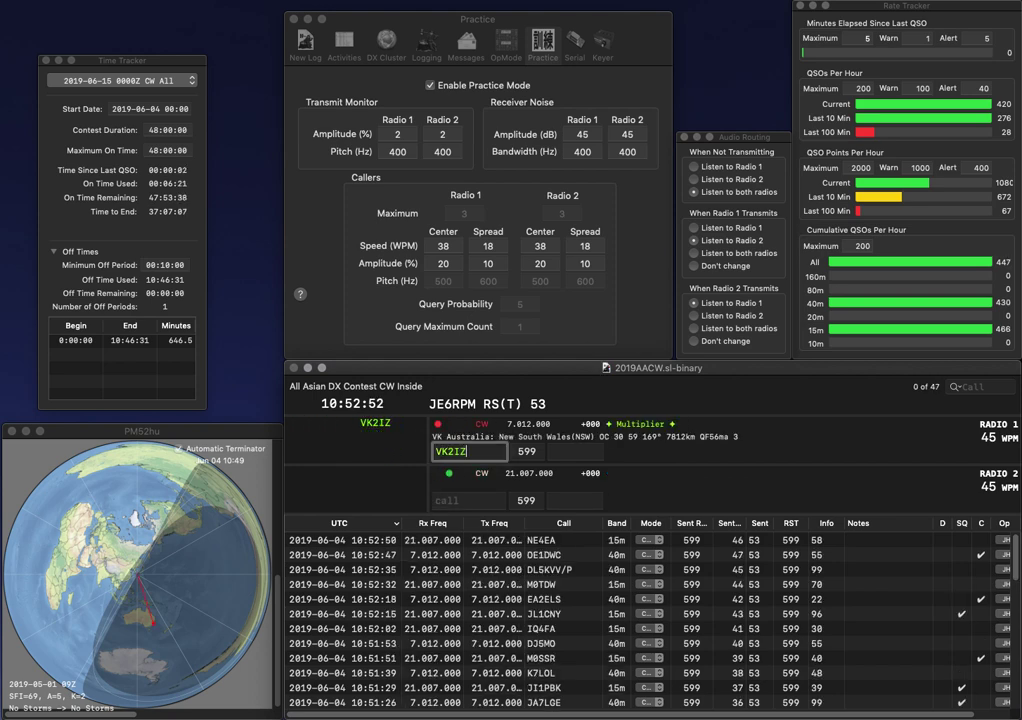
pyautogui.press('Tab')
pyautogui.write('MM0RYR')
pyautogui.press('Return')
pyautogui.write('32')
pyautogui.press('Return')
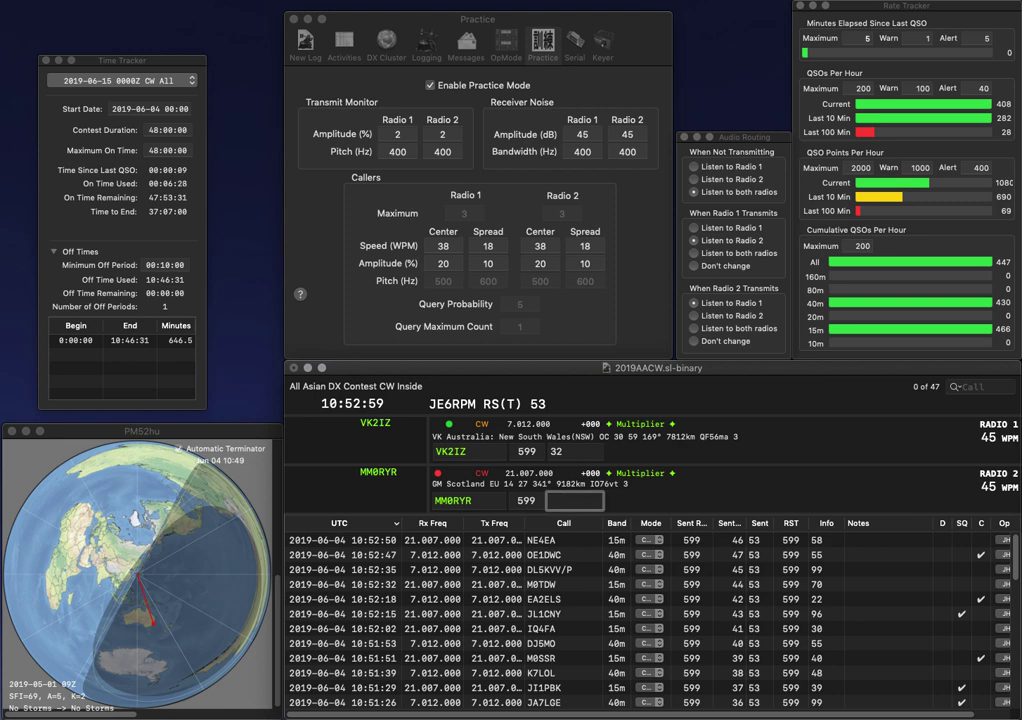
pyautogui.write('40')
pyautogui.press('Return')
pyautogui.write('EX8AY')
pyautogui.press('Return')
pyautogui.write('JA')
pyautogui.press('Return')
pyautogui.press('space')
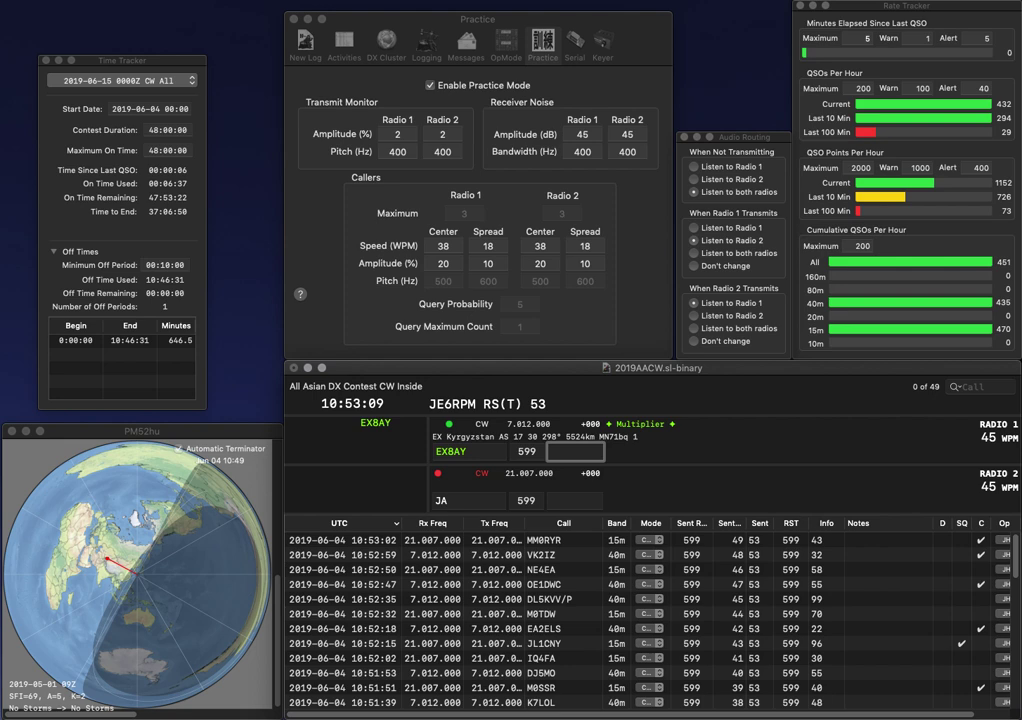
# Log EX8AY on Radio 1 with exchange 94 and complete the Radio 2 call as JA4MMO to answer it.
pyautogui.write('94')
pyautogui.press('Return')
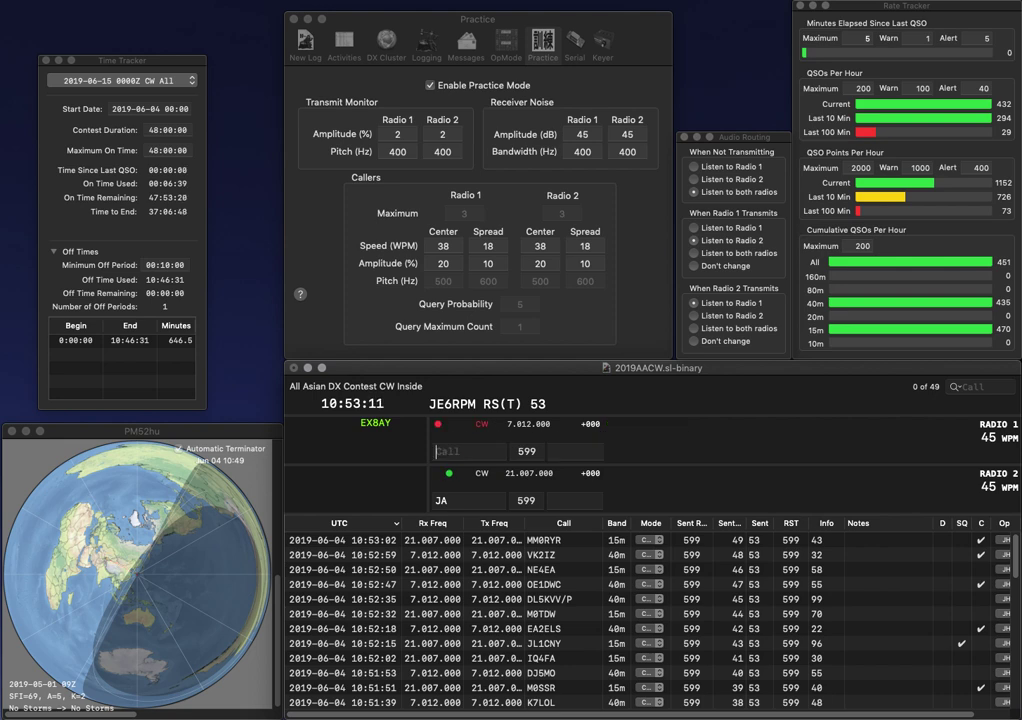
pyautogui.write('4MMO')
pyautogui.press('Return')
# Answer UR5WHQ on Radio 1.
pyautogui.write('UR5')
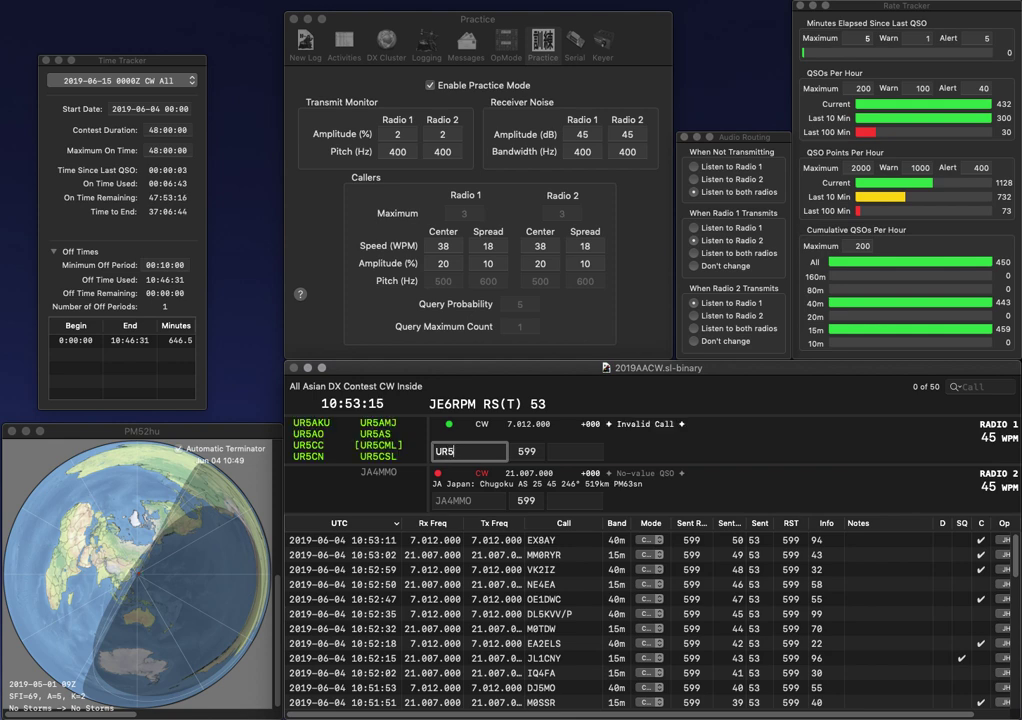
pyautogui.write('WHQ')
pyautogui.press('Return')
pyautogui.write('3')
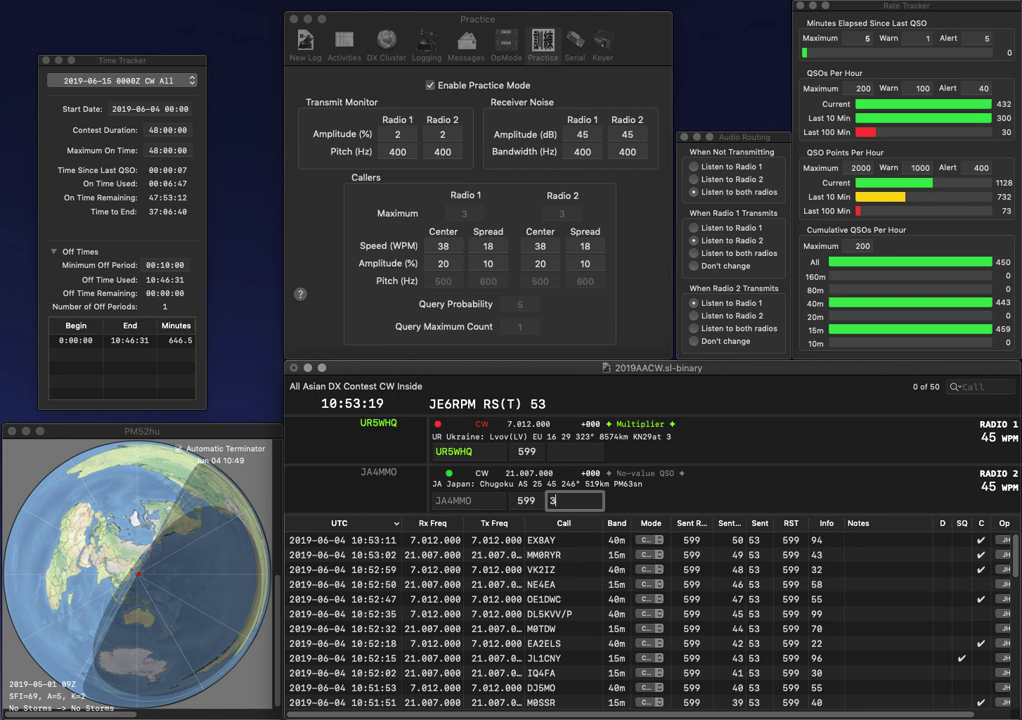
pyautogui.write('2')
pyautogui.press('Return')
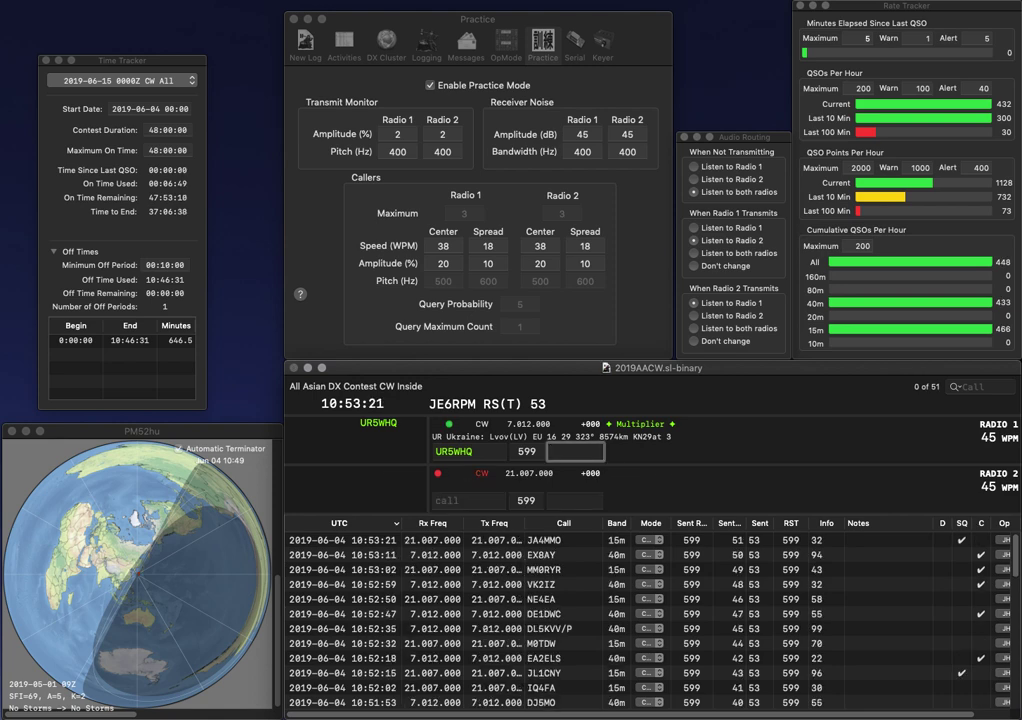
pyautogui.write('26')
pyautogui.press('Return')
# Answer ED1V on Radio 2 and N4UVC on Radio 1.
pyautogui.write('ED1')
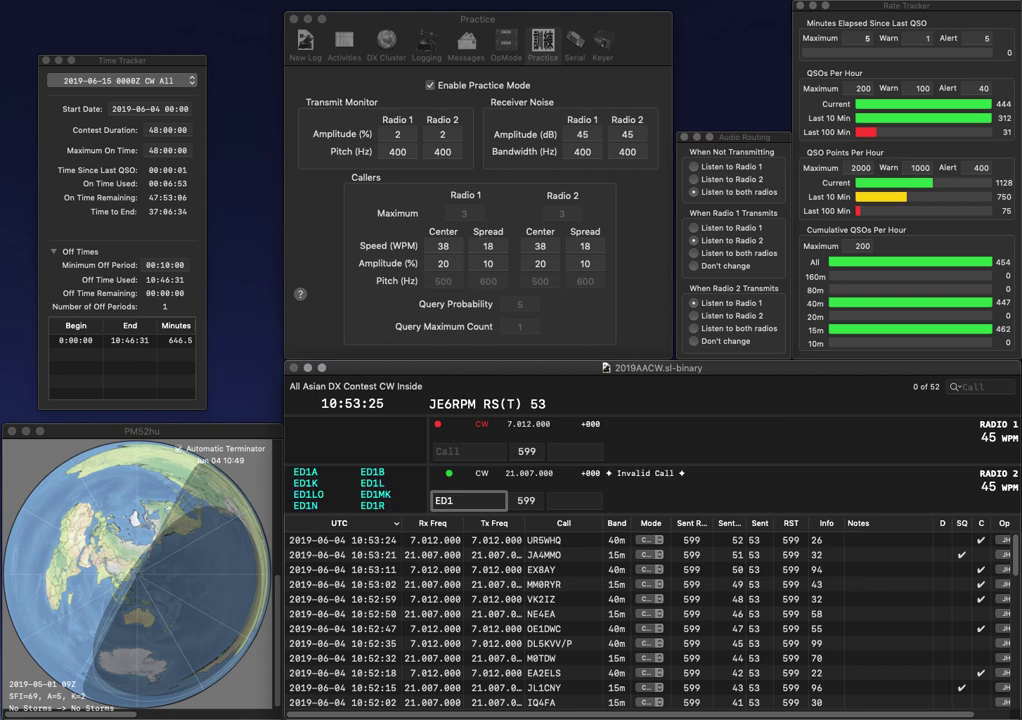
pyautogui.write('V')
pyautogui.press('Return')
pyautogui.write('N4')
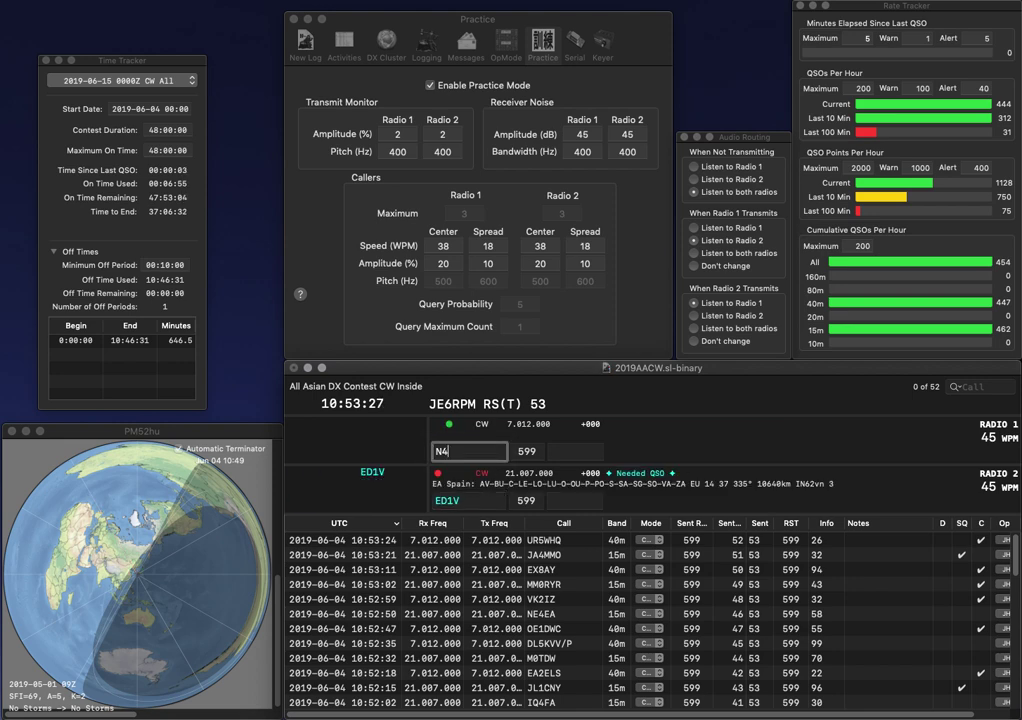
pyautogui.write('UVC')
pyautogui.press('Return')
# Log ED1V on Radio 2 with exchange 48 and N4UVC on Radio 1 with exchange 06.
pyautogui.write('48')
pyautogui.press('Return')
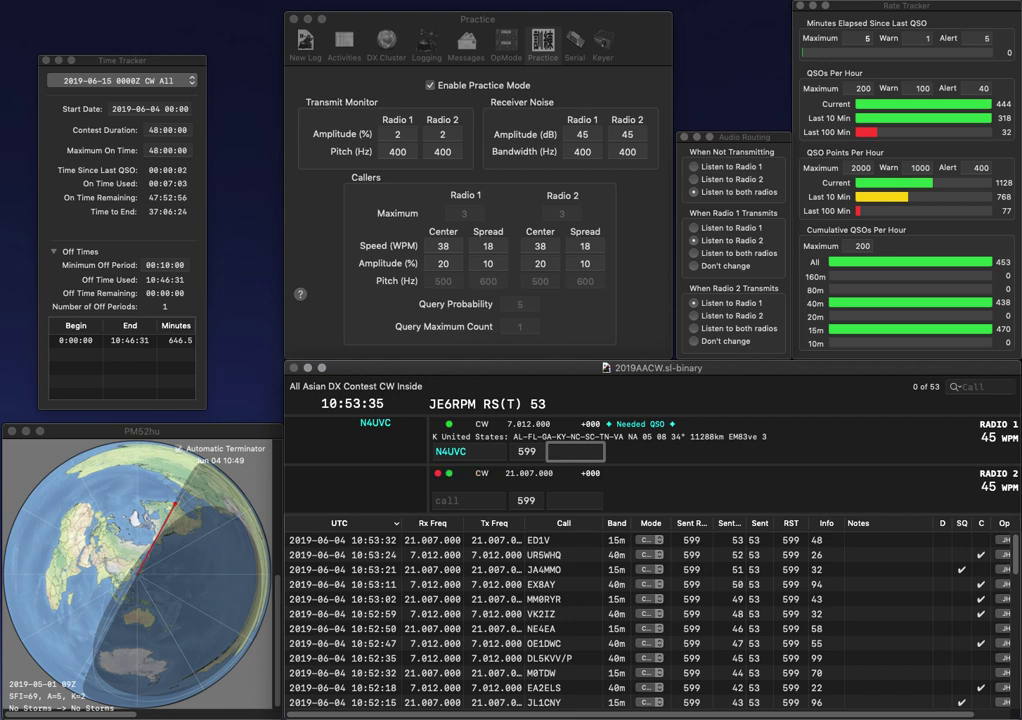
pyautogui.write('06')
pyautogui.press('Return')
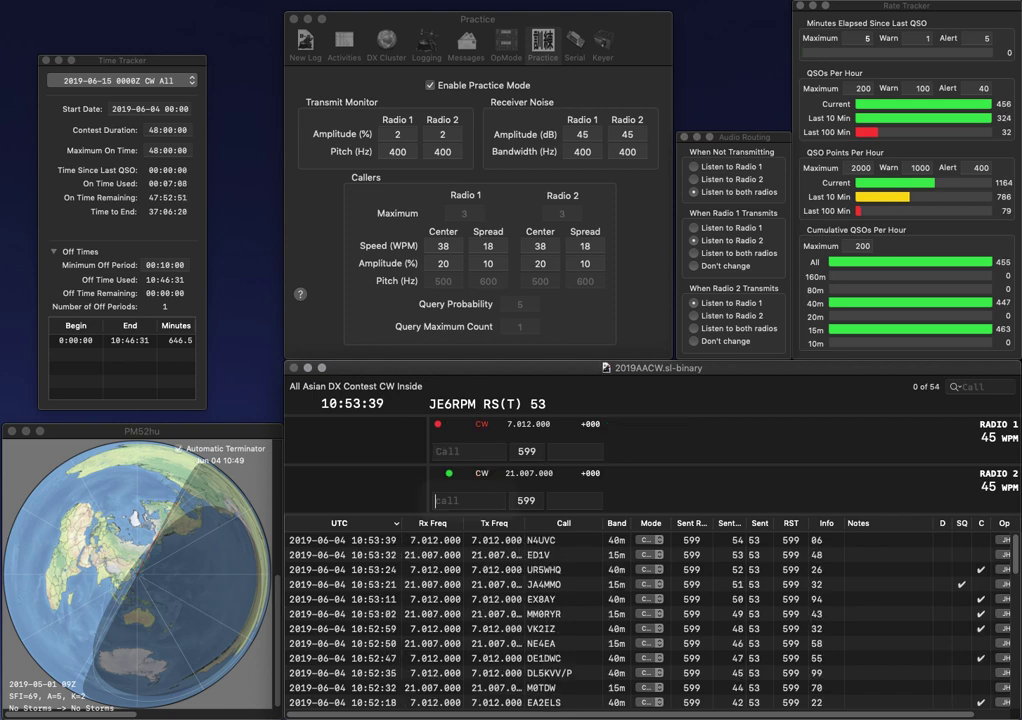
pyautogui.write('VA3D')
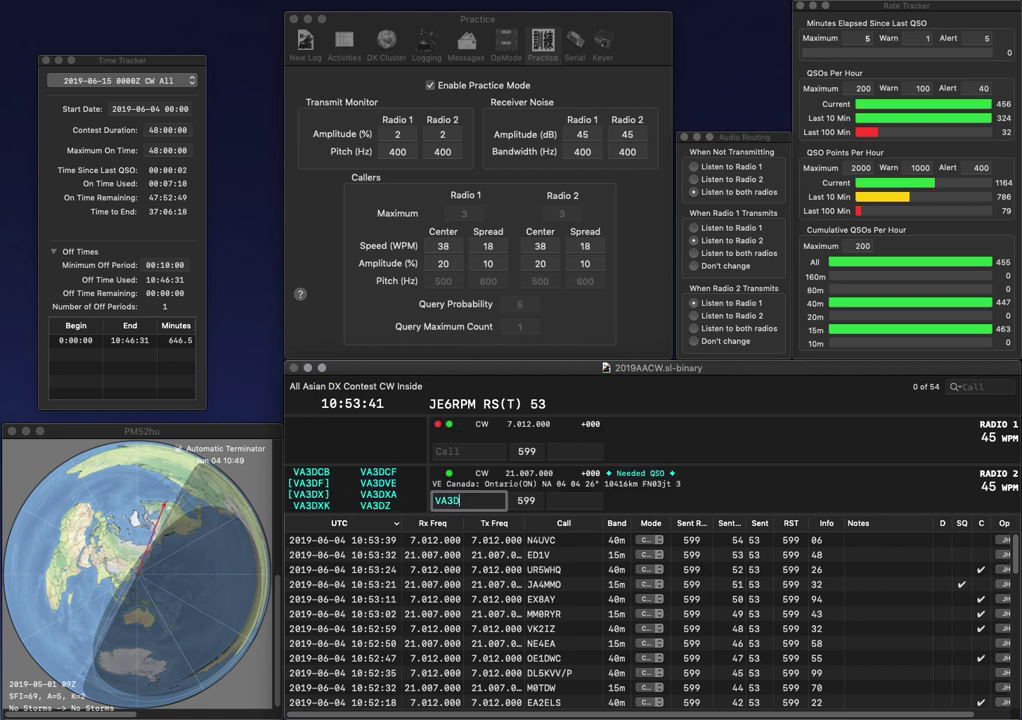
pyautogui.write('XA')
pyautogui.press('Return')
pyautogui.write('LZ1')
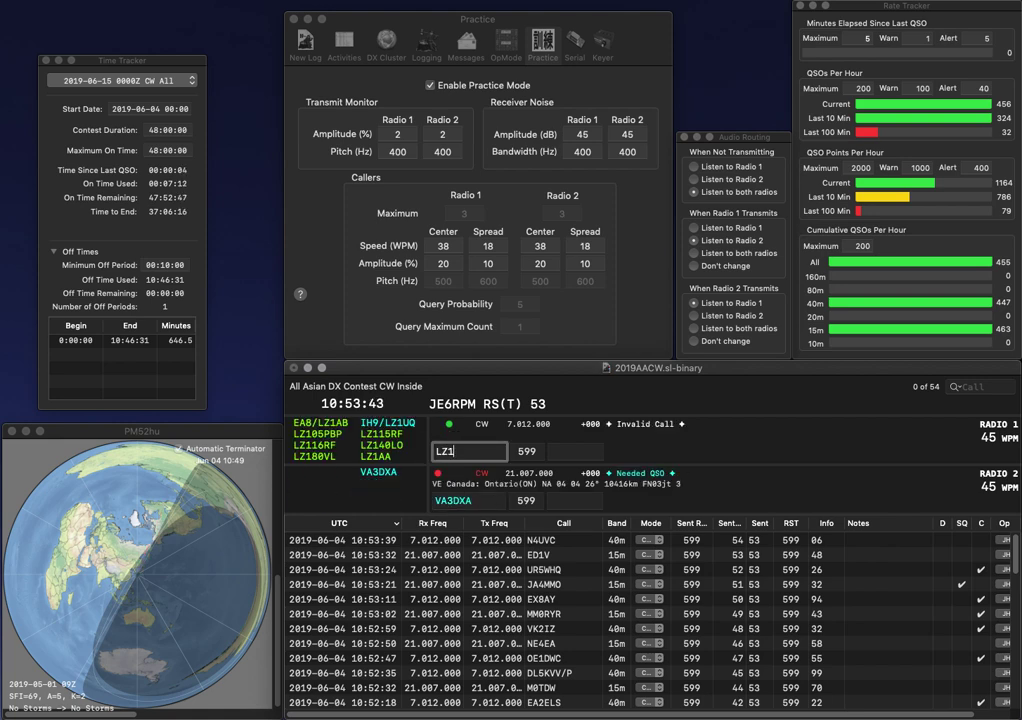
pyautogui.write('HO')
pyautogui.press('Return')
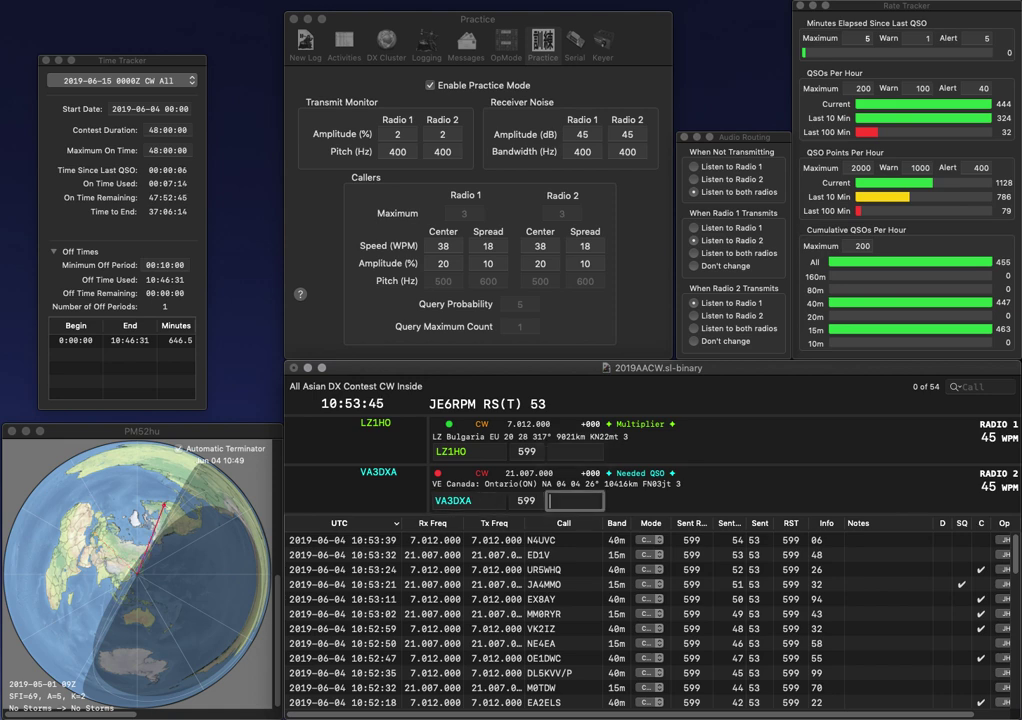
pyautogui.write('72')
pyautogui.press('Return')
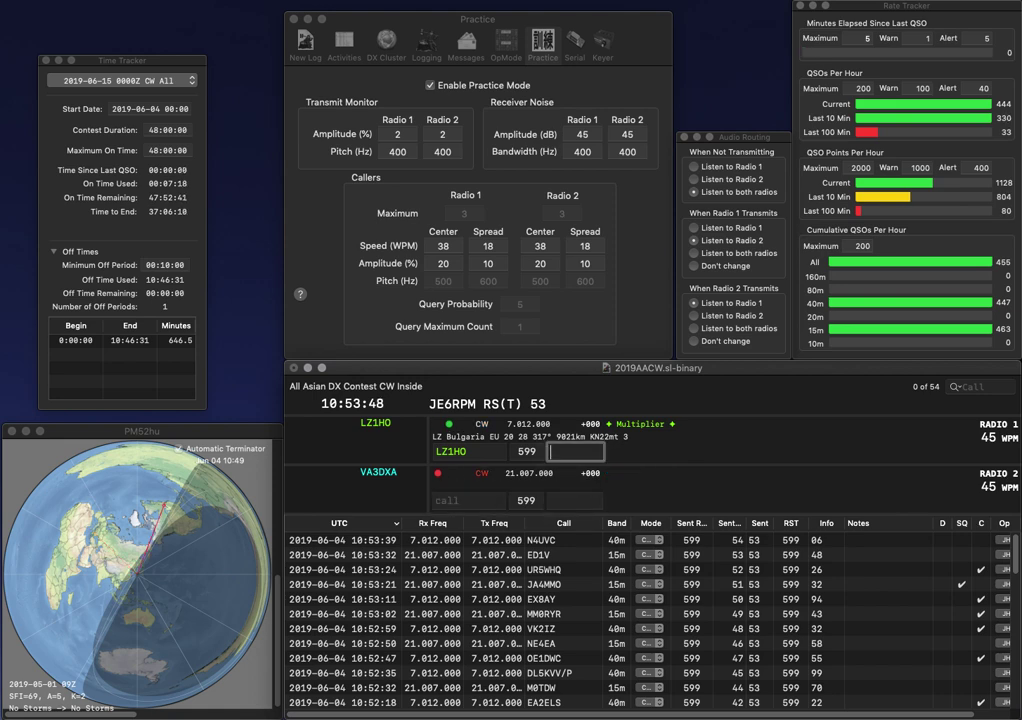
pyautogui.write('81')
pyautogui.press('Return')
# Answer OK2BNC on Radio 2 and NG4C on Radio 1.
pyautogui.write('OK')
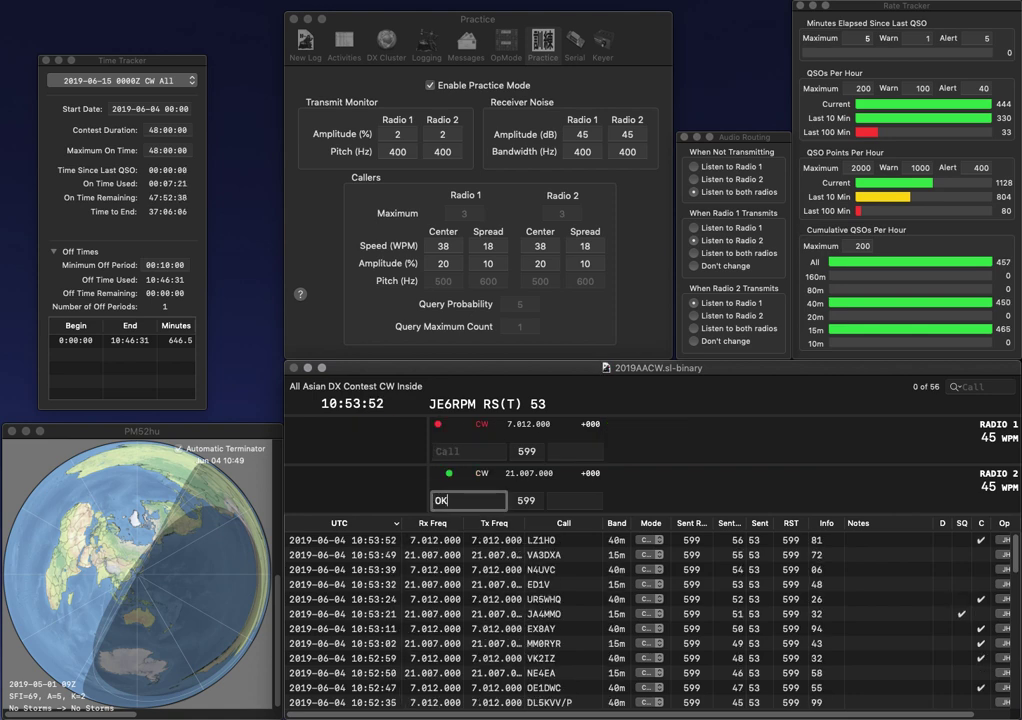
pyautogui.write('2BN')
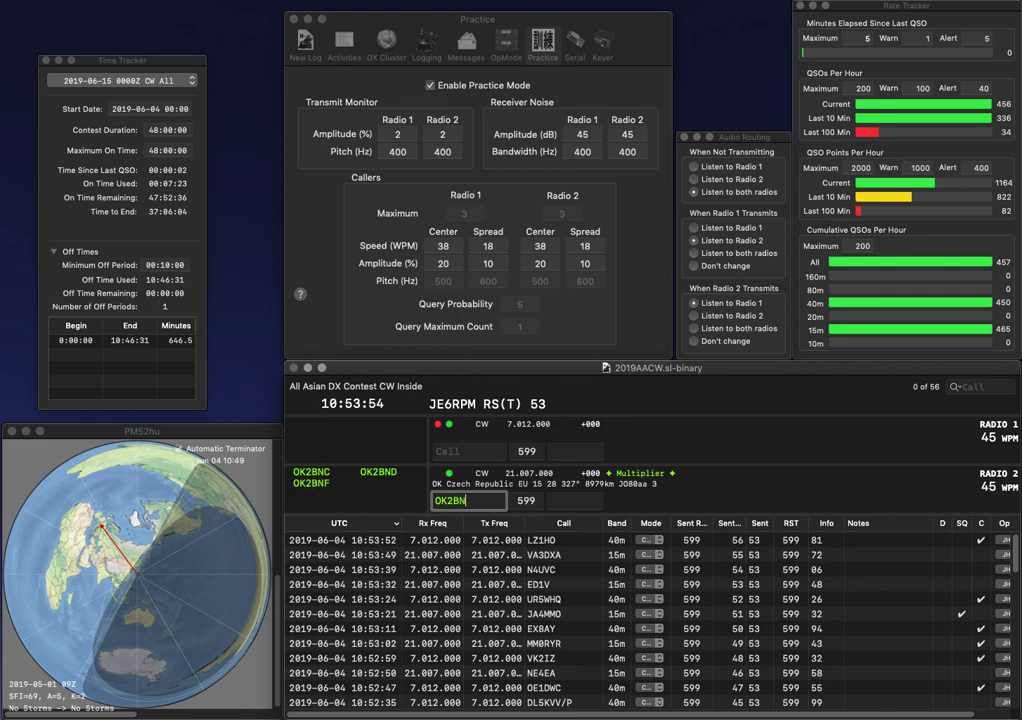
pyautogui.write('C')
pyautogui.press('Return')
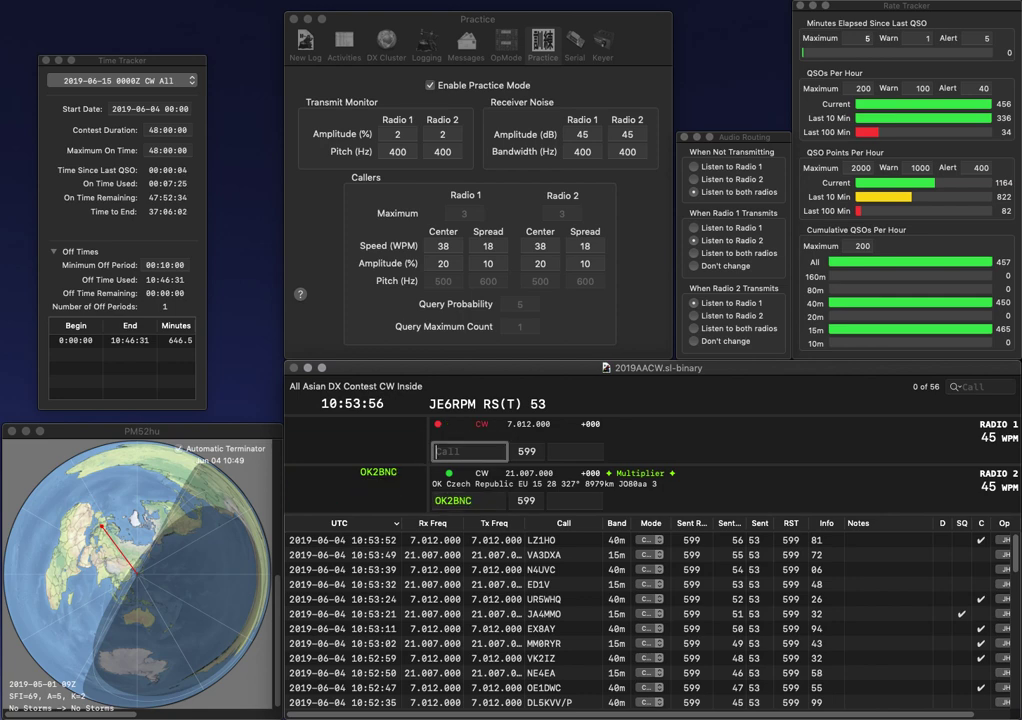
pyautogui.write('NG4C')
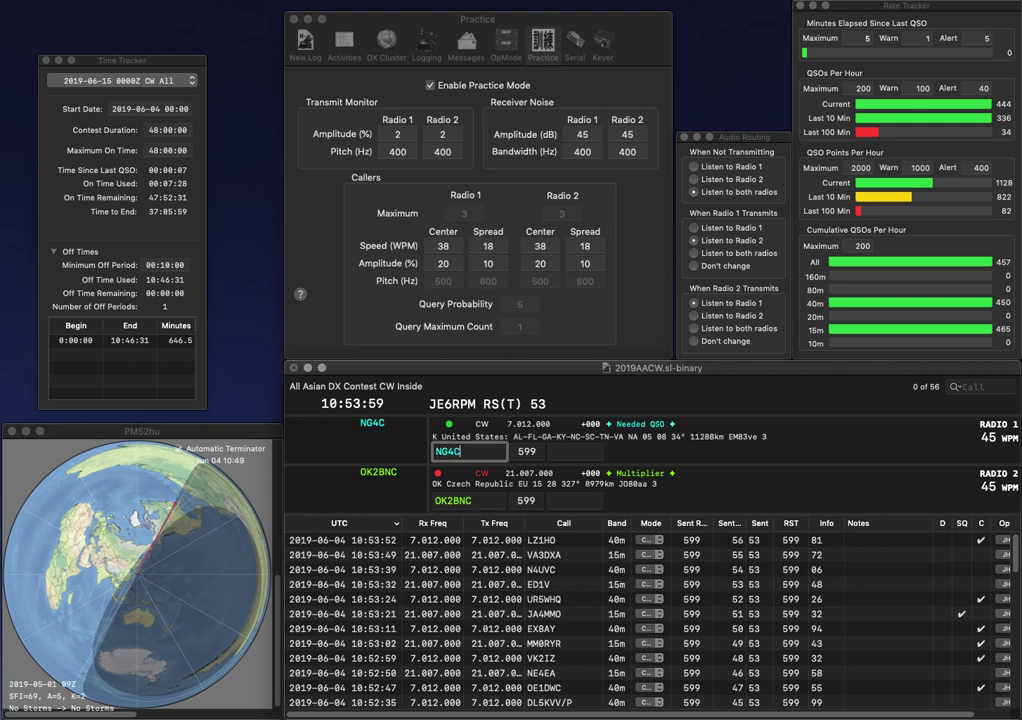
pyautogui.press('Return')
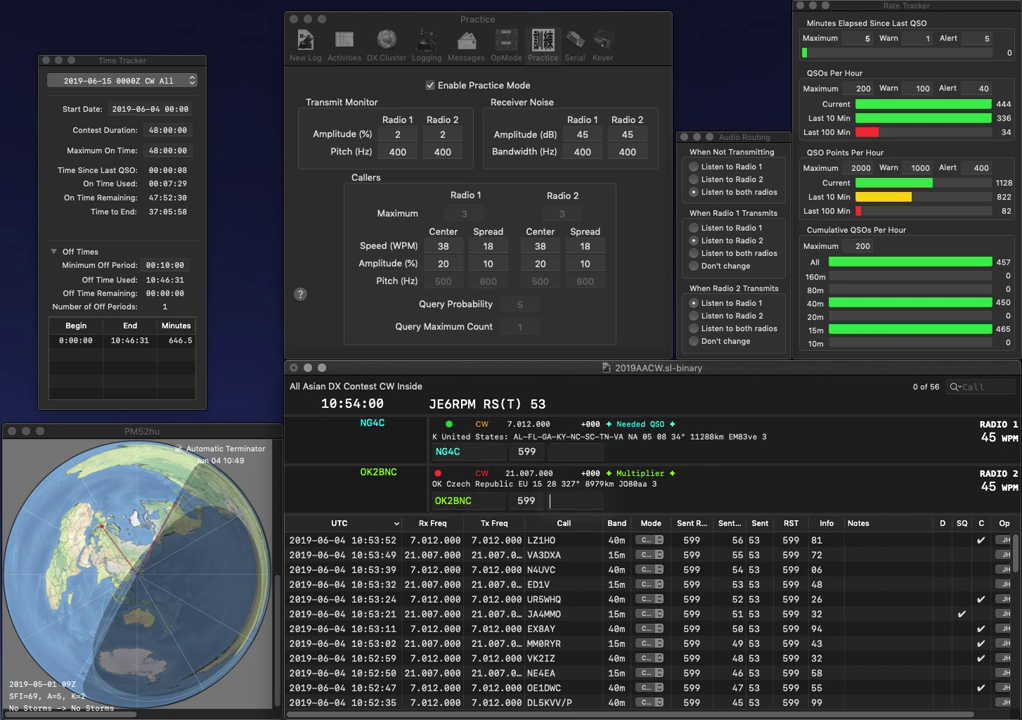
# Log OK2BNC on Radio 2 with exchange 70 and NG4C on Radio 1 with exchange 08.
pyautogui.press('Return')
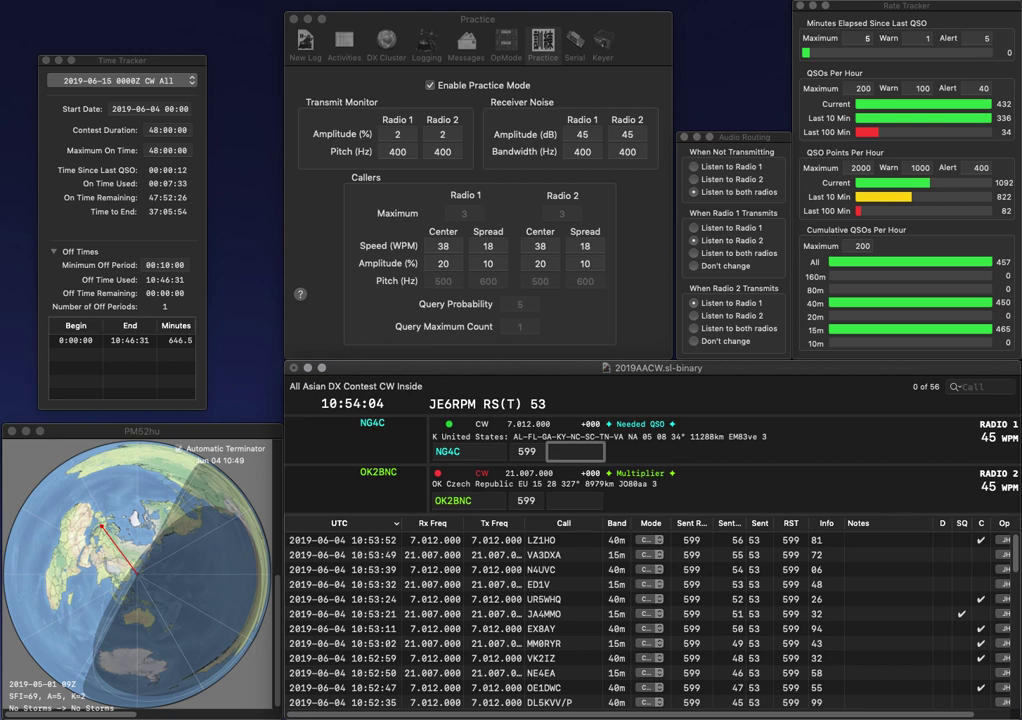
pyautogui.press('Return')
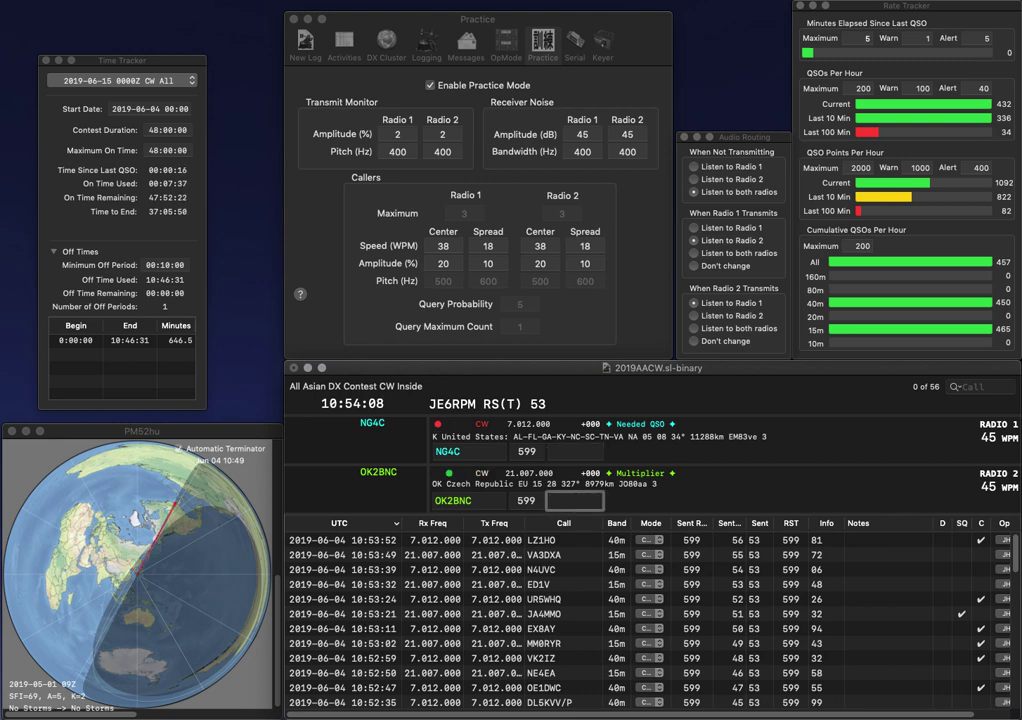
pyautogui.write('0')
pyautogui.press('Return')
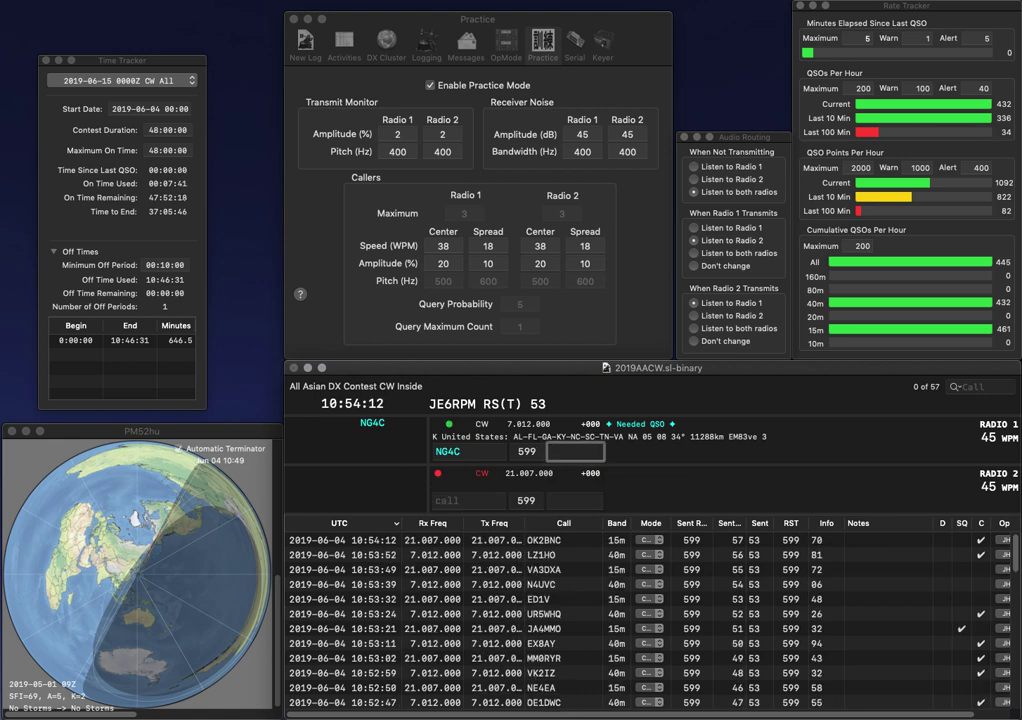
pyautogui.write('08')
pyautogui.press('Return')
# Answer R1BV on Radio 1, and work OK4FF on Radio 2, logging it with exchange 57.
pyautogui.write('OK4FF')
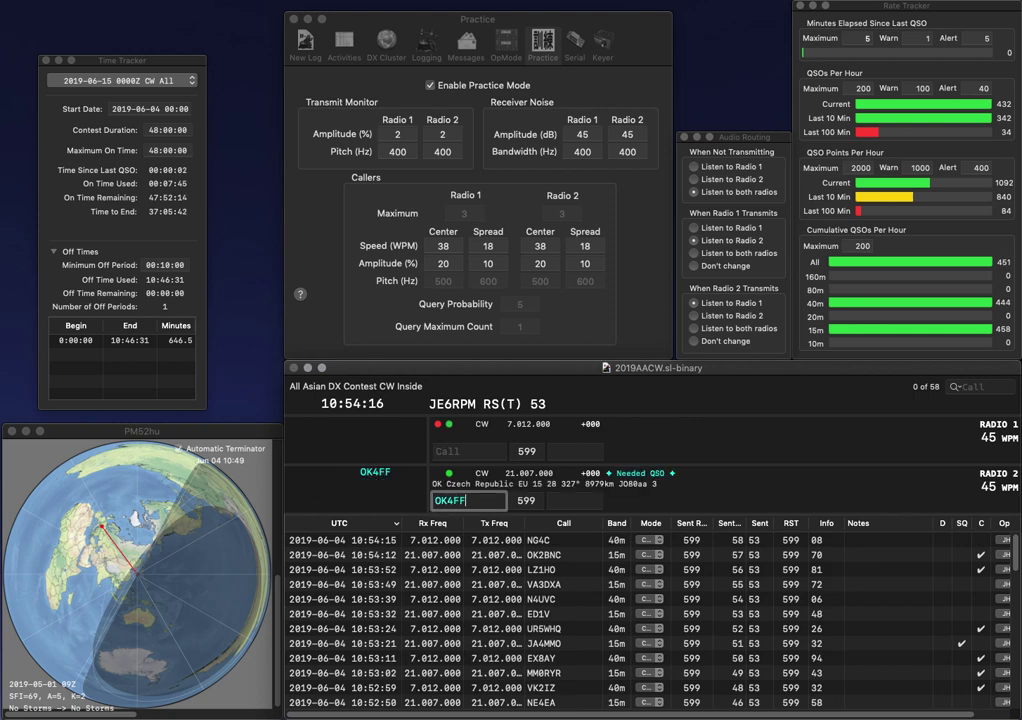
pyautogui.press('Return')
pyautogui.write('R1BV')
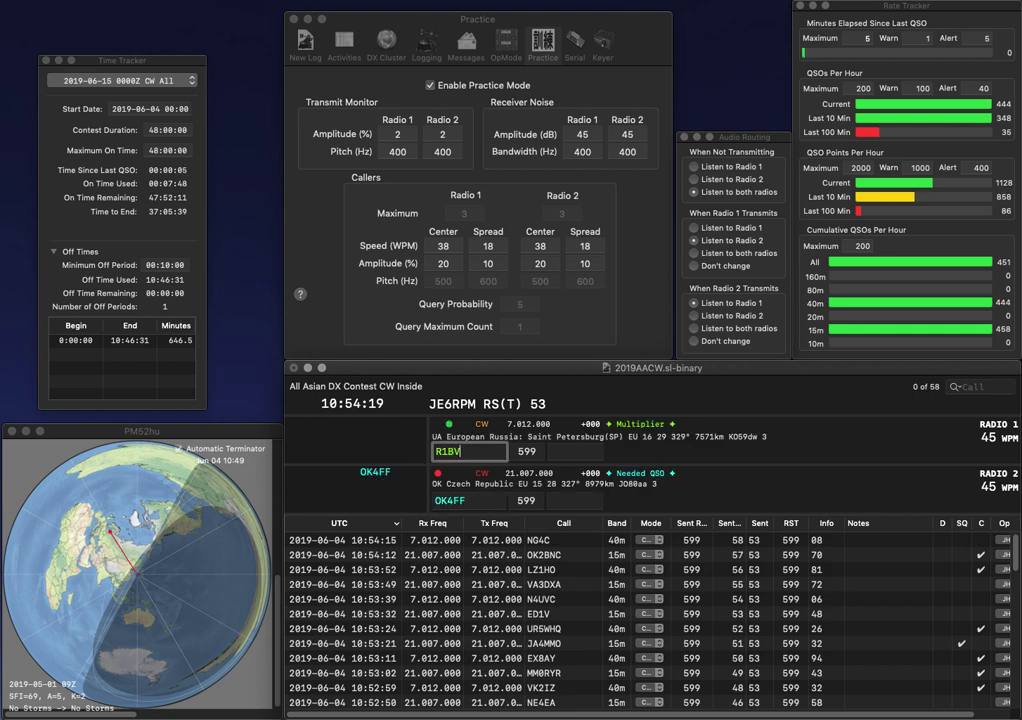
pyautogui.press('Return')
pyautogui.press('space')
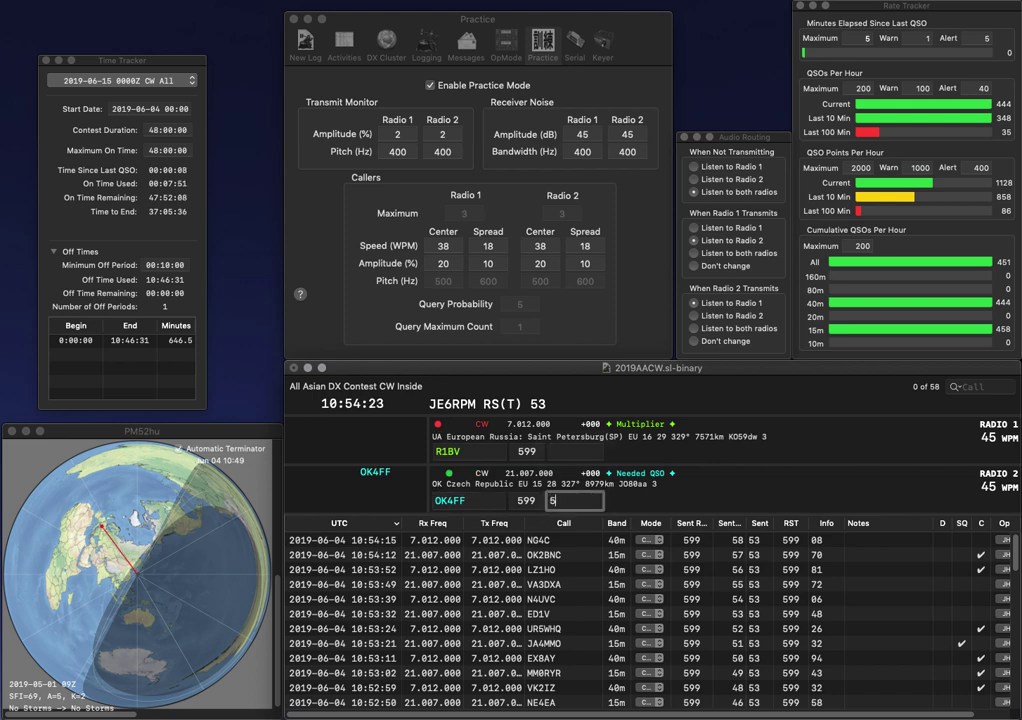
pyautogui.press('Return')
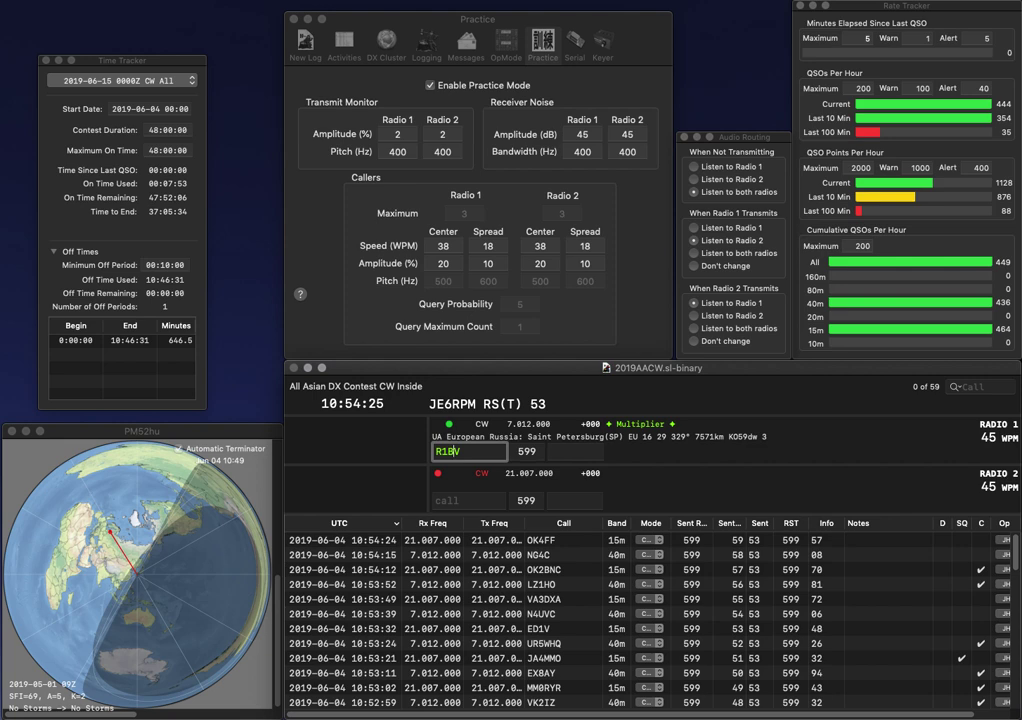
# Correct the Radio 1 call to R2BV and answer OH1EB on Radio 2.
pyautogui.press('BackSpace')
pyautogui.write('2')
pyautogui.press('Return')
pyautogui.write('OH1EB')
pyautogui.press('Return')
pyautogui.press('Tab')
pyautogui.write('14')
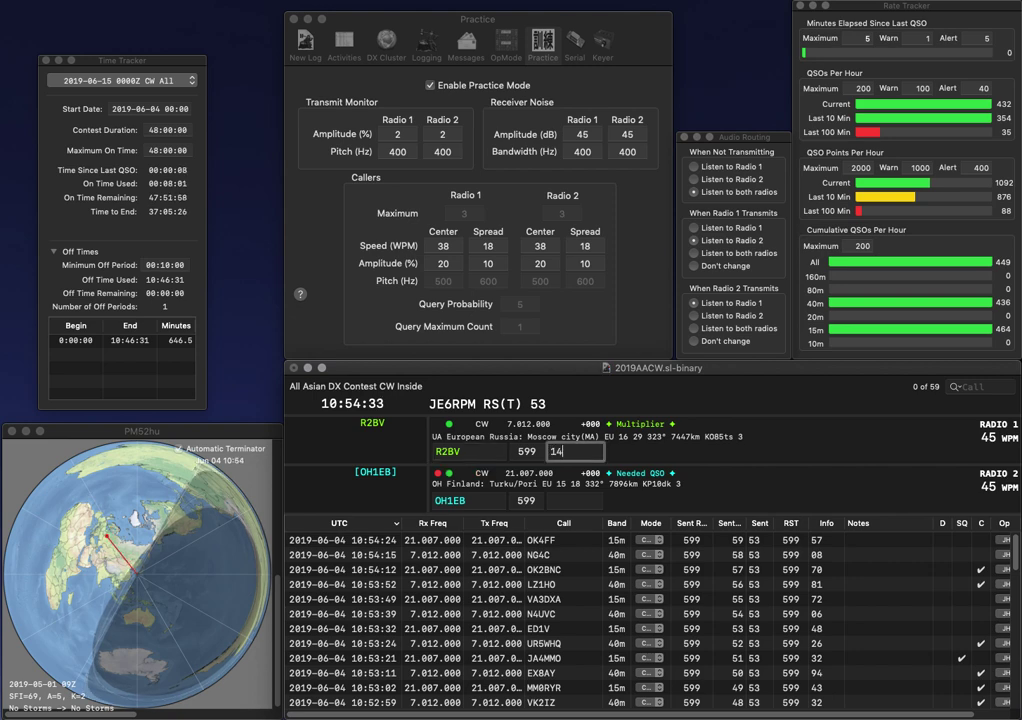
pyautogui.press('Return')
pyautogui.write('62')
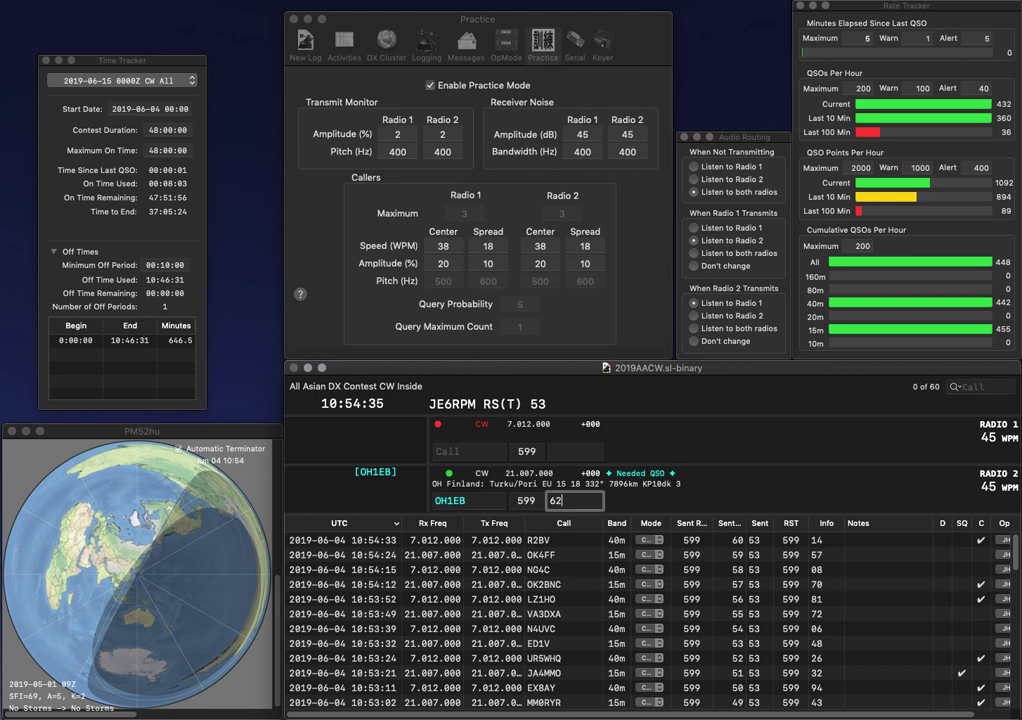
pyautogui.press('Return')
# Answer S55O on Radio 2 and the caller on Radio 1, completing the partial call 1ZOF to IK1ZOF.
pyautogui.write('1ZOF')
pyautogui.press('Return')
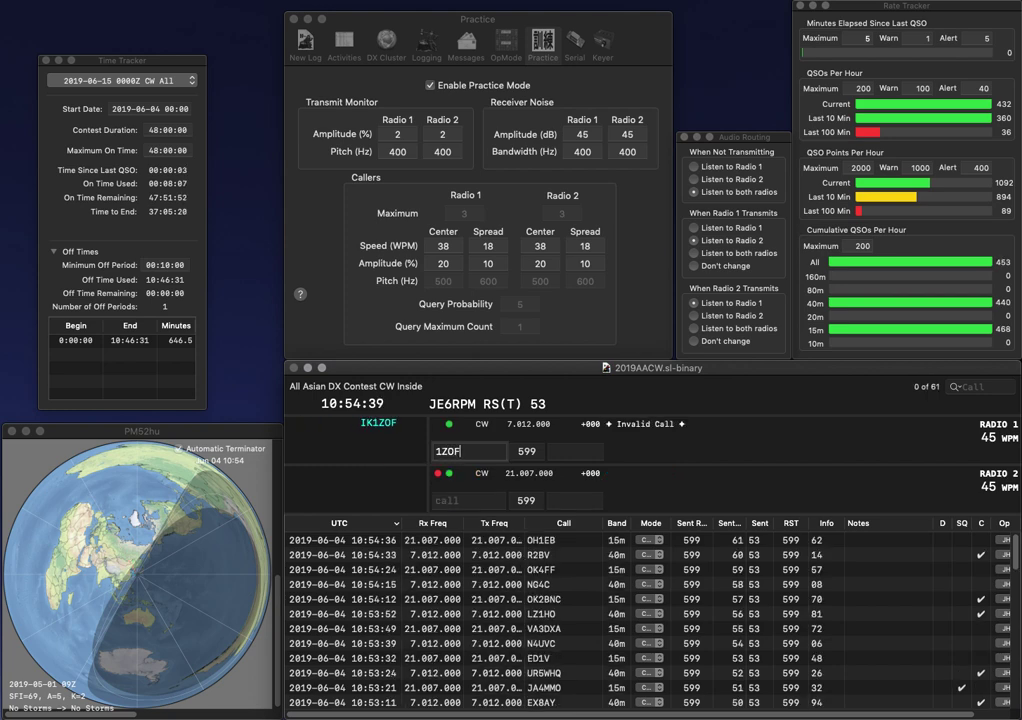
pyautogui.write('S55O')
pyautogui.press('Return')
pyautogui.press('Up')
pyautogui.write('IZ')
pyautogui.press('BackSpace')
pyautogui.write('K')
pyautogui.press('Return')
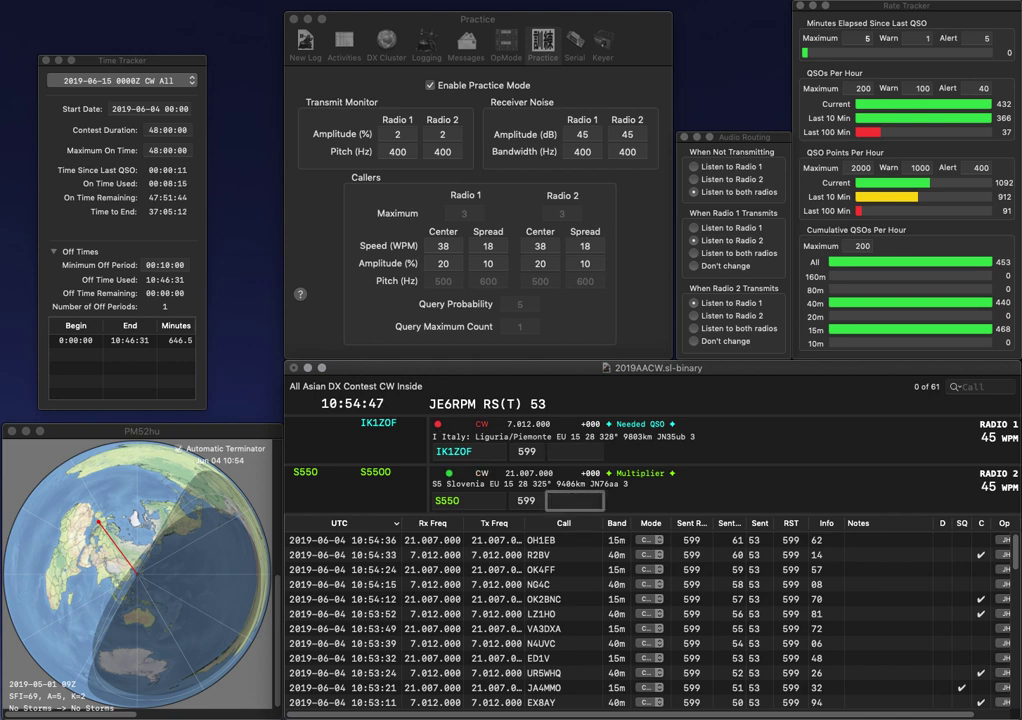
pyautogui.write('99')
pyautogui.press('Return')
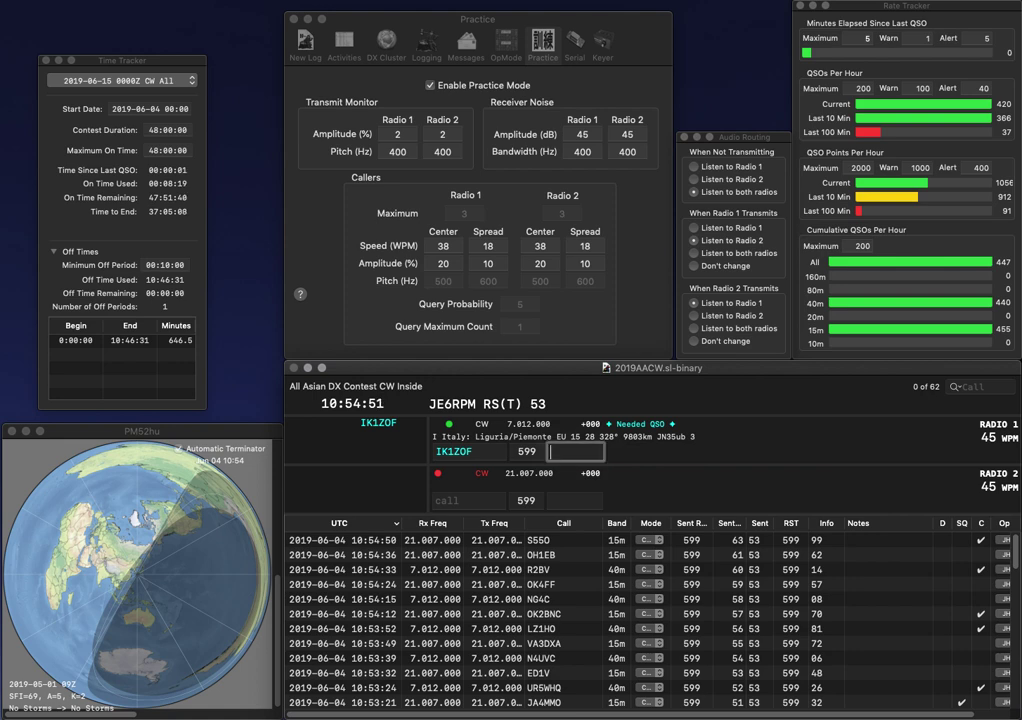
pyautogui.write('28')
pyautogui.press('Return')
pyautogui.write('9C')
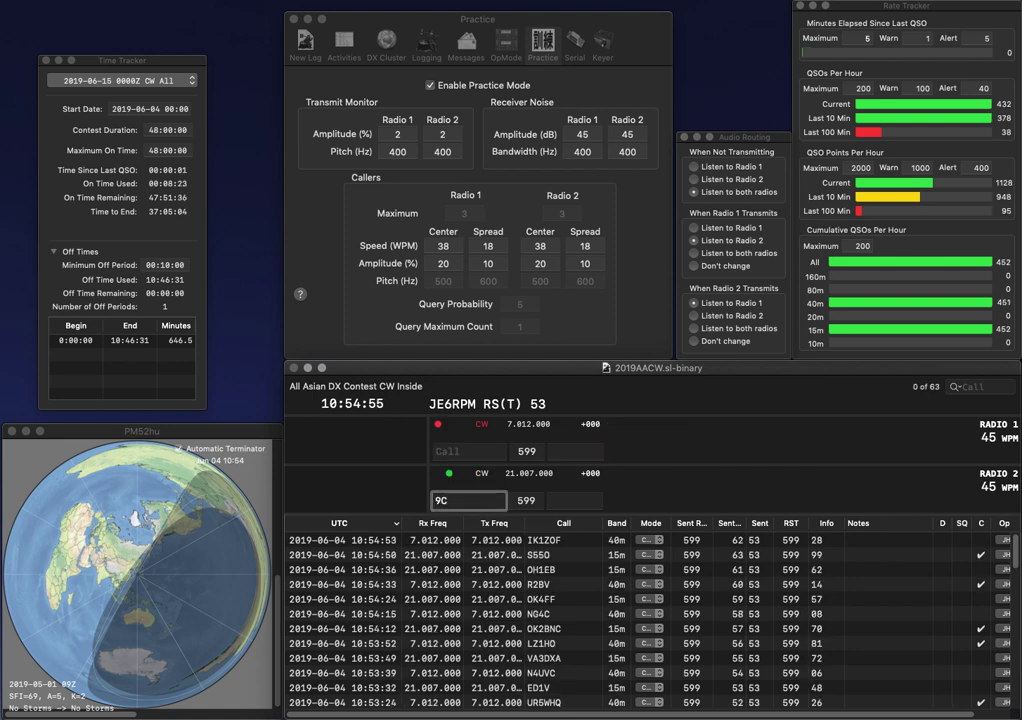
pyautogui.write('VA')
pyautogui.write('RV')
pyautogui.press('Return')
pyautogui.write('SRF')
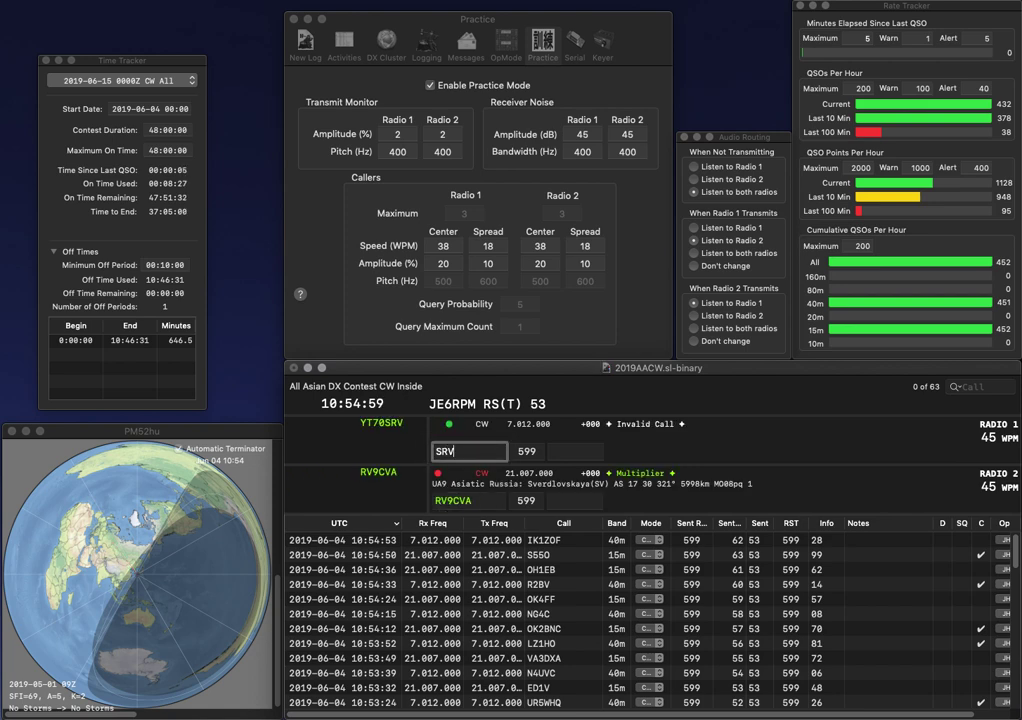
pyautogui.press('Home')
pyautogui.write('I1')
pyautogui.press('Return')
pyautogui.write('74')
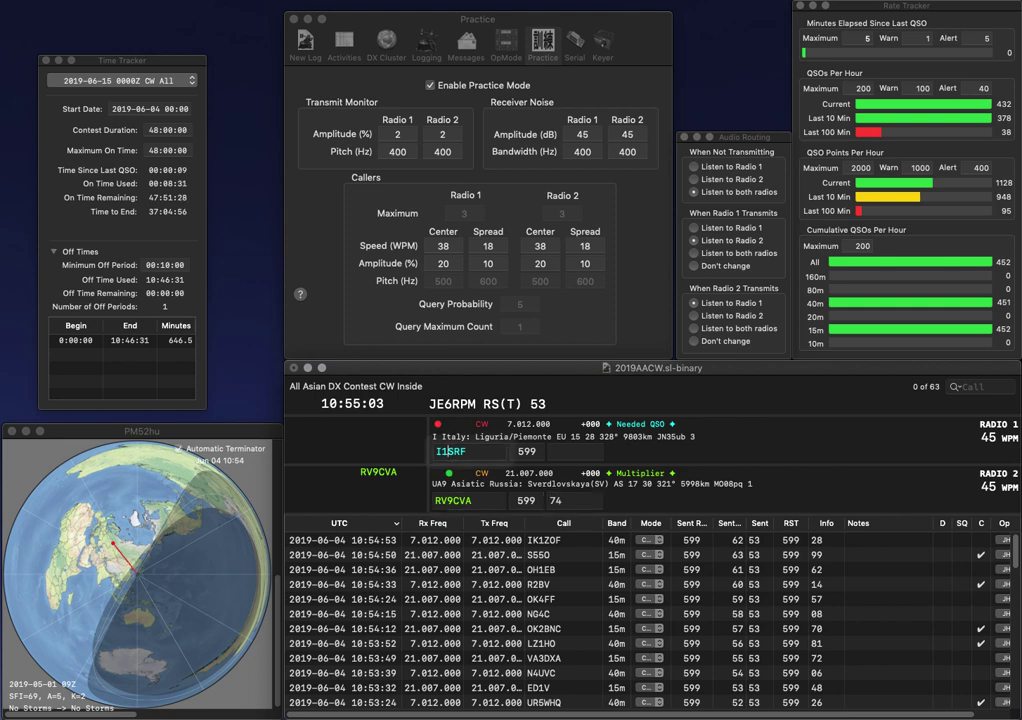
pyautogui.press('Return')
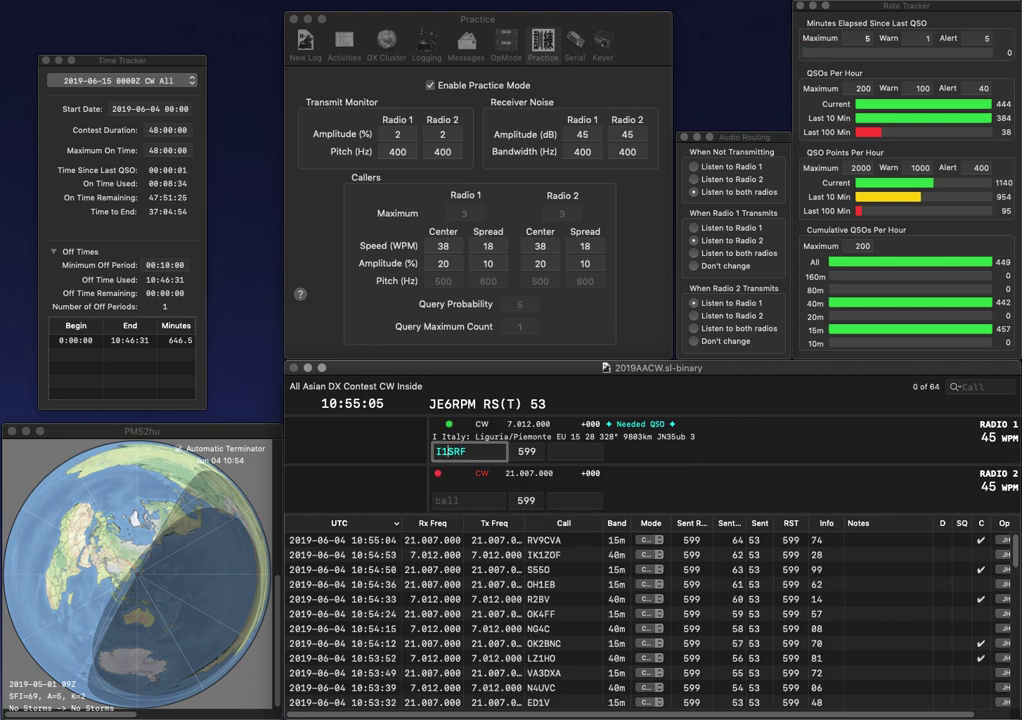
# Correct the Radio 1 call to I1SAF and answer KA2D on Radio 2.
pyautogui.press('Delete')
pyautogui.write('A')
pyautogui.press('Return')
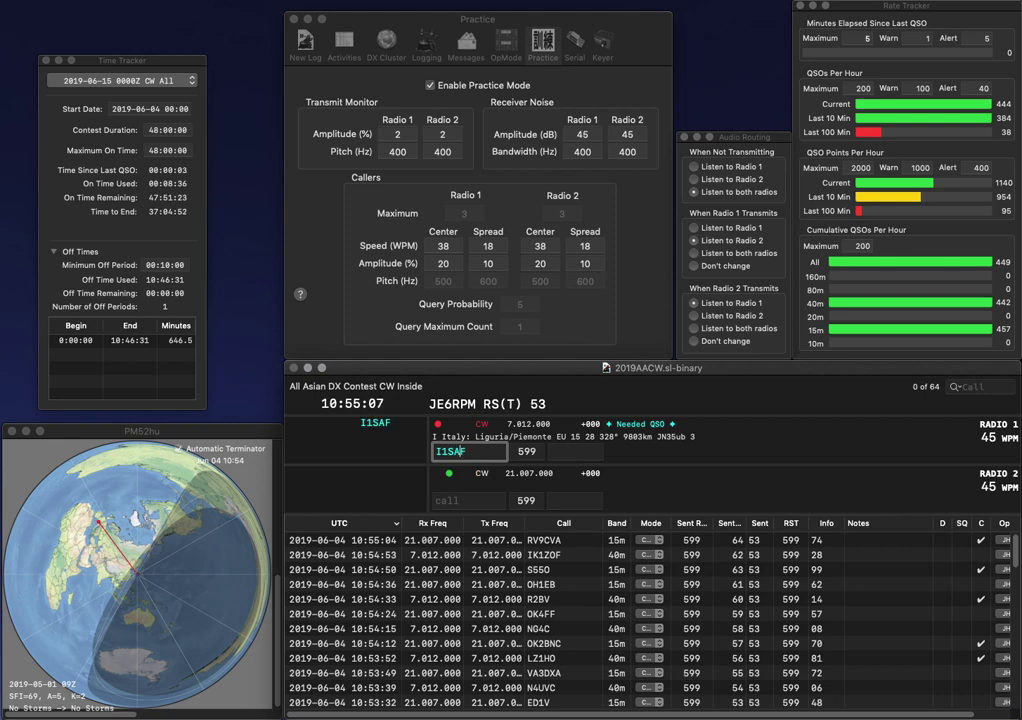
pyautogui.write('KA2D')
pyautogui.press('Return')
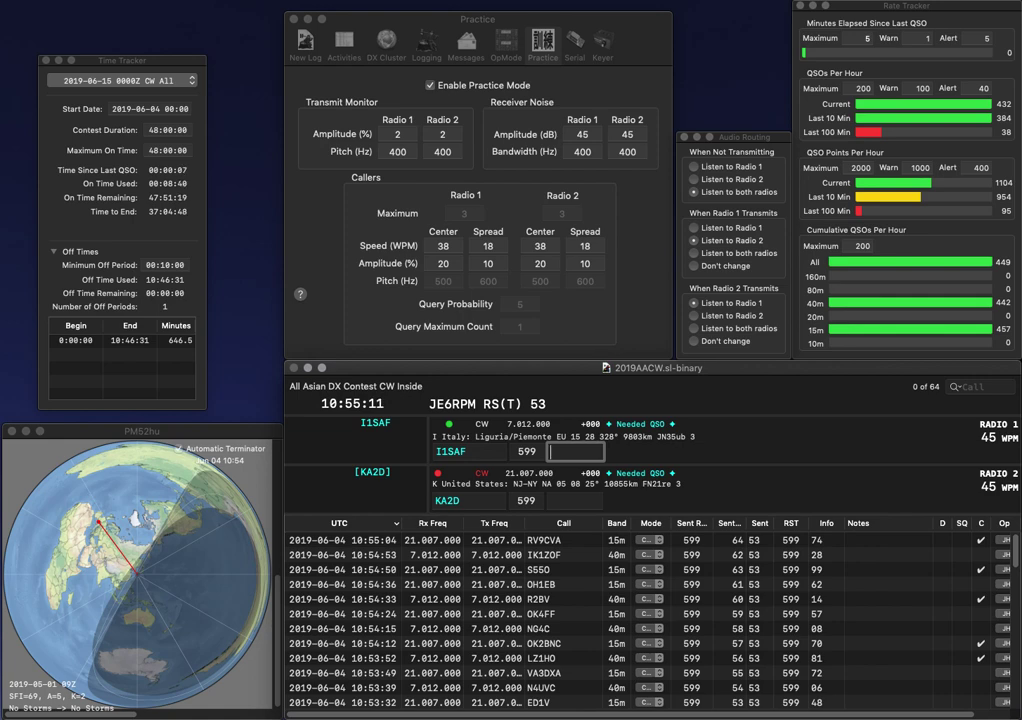
# Log I1SAF on Radio 1 with exchange 26 and KA2D on Radio 2 with exchange 50.
pyautogui.write('26')
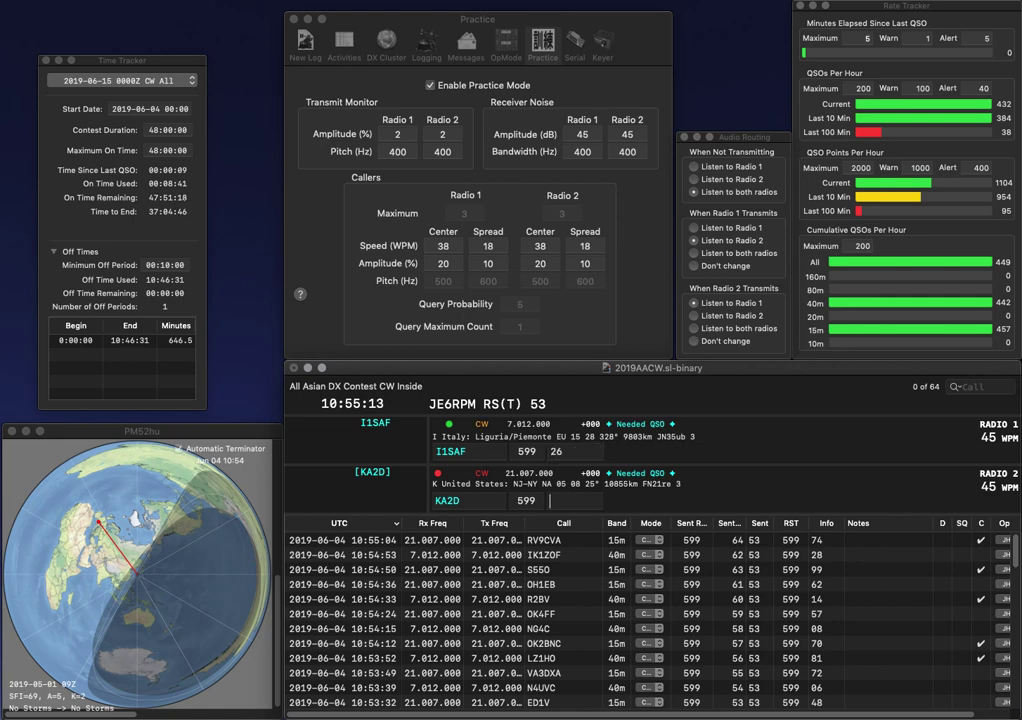
pyautogui.press('Return')
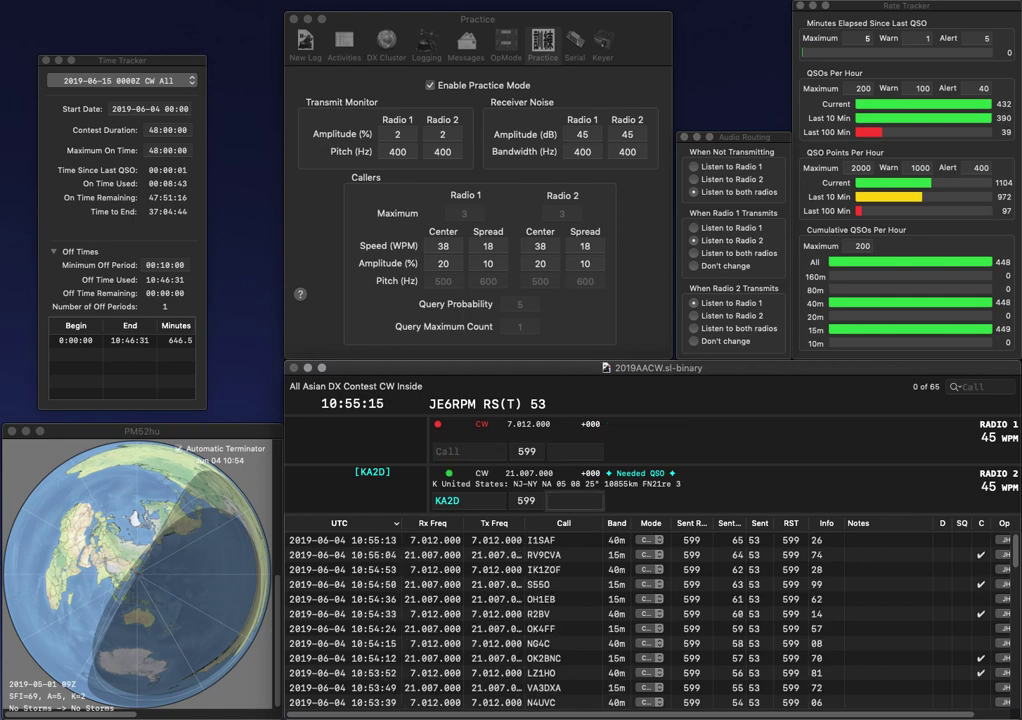
pyautogui.press('Return')
# Answer WB1M on Radio 1 and LG5LG on Radio 2.
pyautogui.write('WB1M')
pyautogui.press('Return')
pyautogui.write('LZ')
pyautogui.write('5')
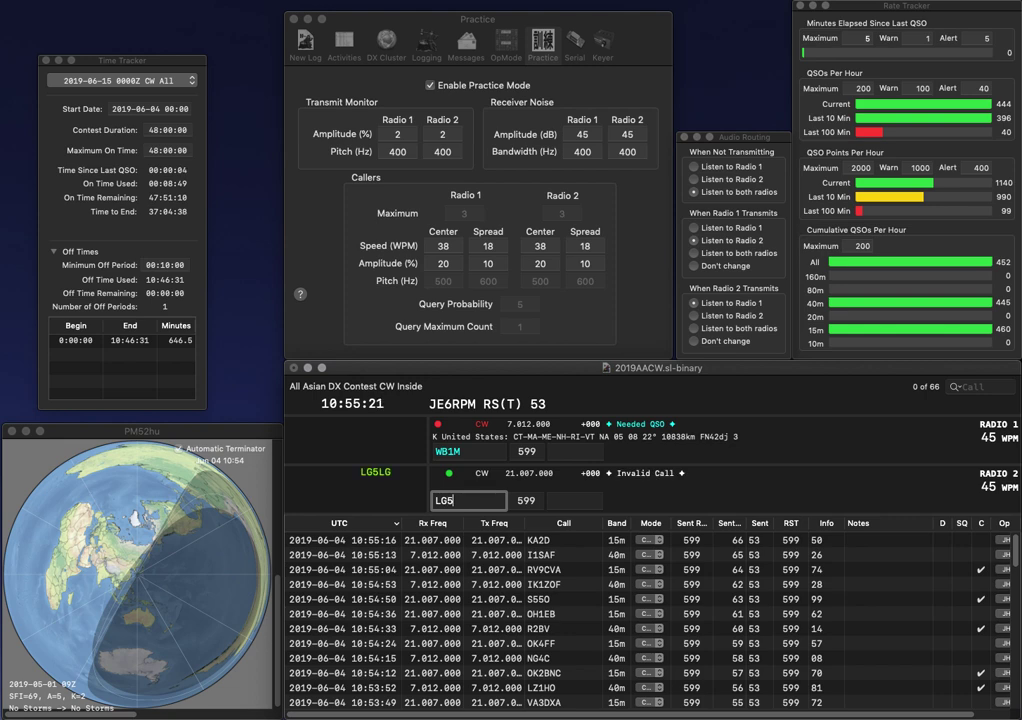
pyautogui.write('LG')
pyautogui.press('Return')
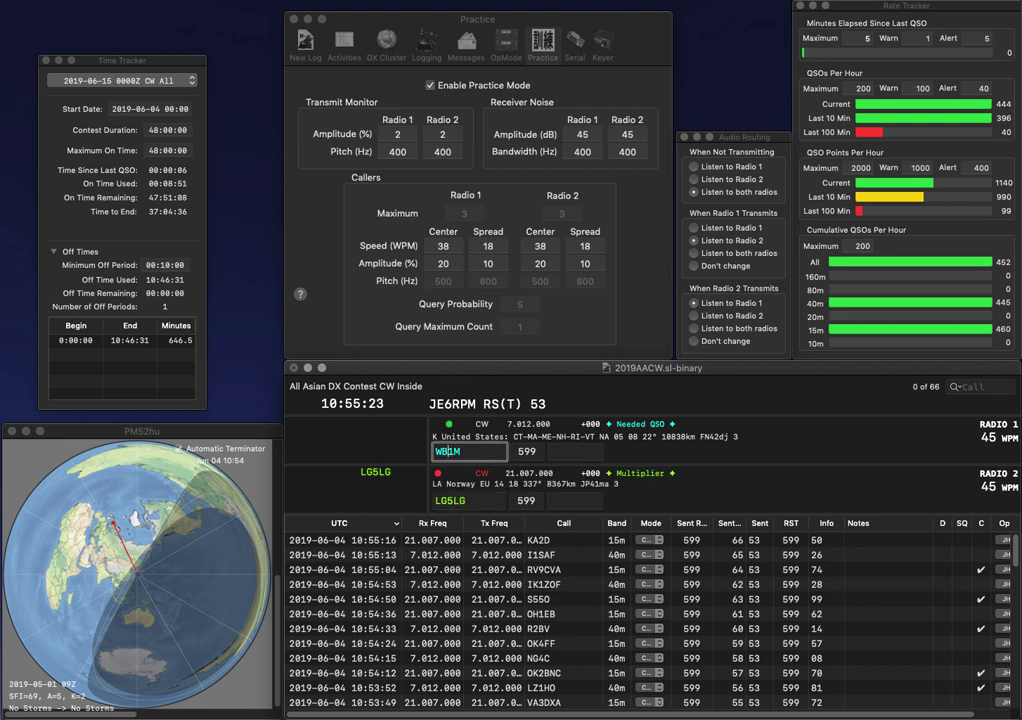
pyautogui.press('BackSpace')
pyautogui.write('D')
pyautogui.press('Return')
pyautogui.write('96')
pyautogui.press('Return')
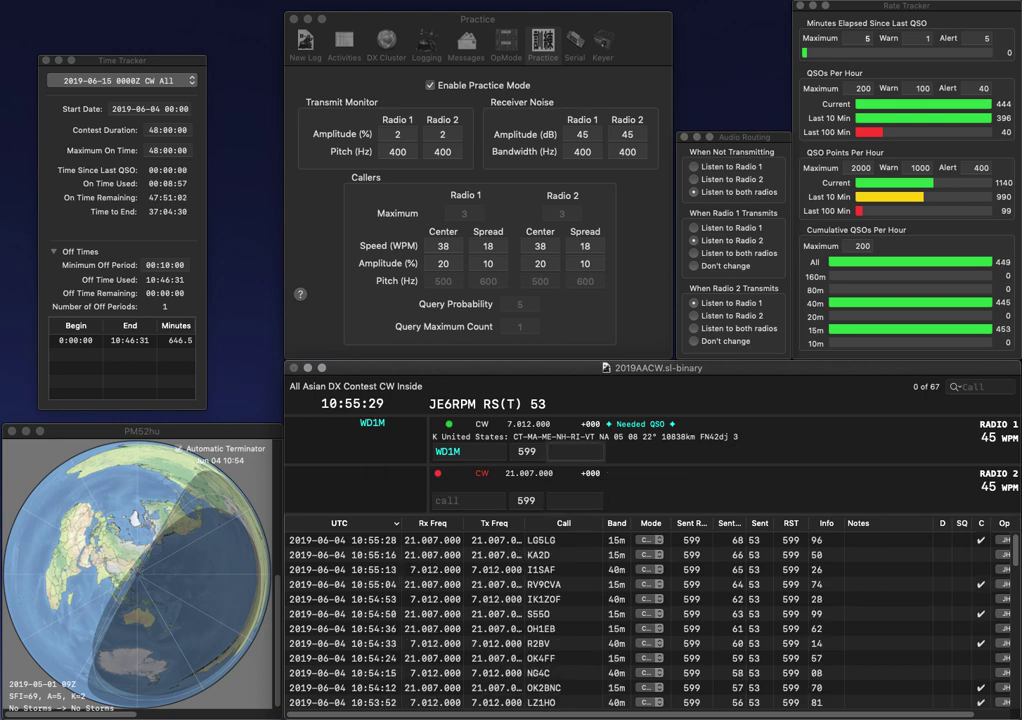
pyautogui.press('Return')
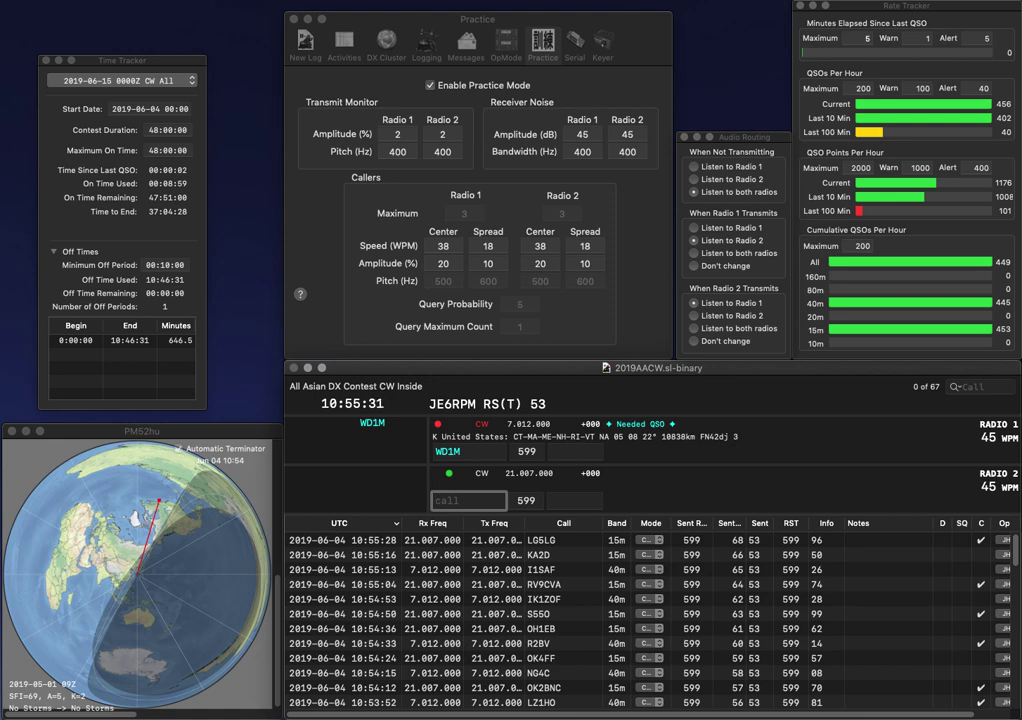
pyautogui.write('AE6SF')
pyautogui.press('space')
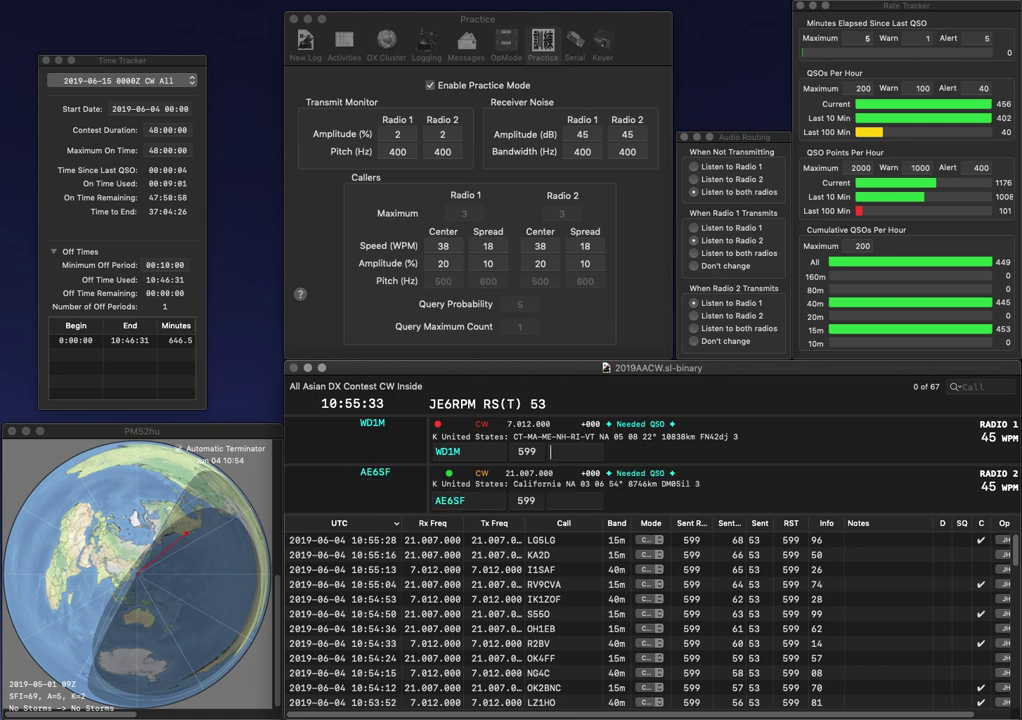
pyautogui.press('Return')
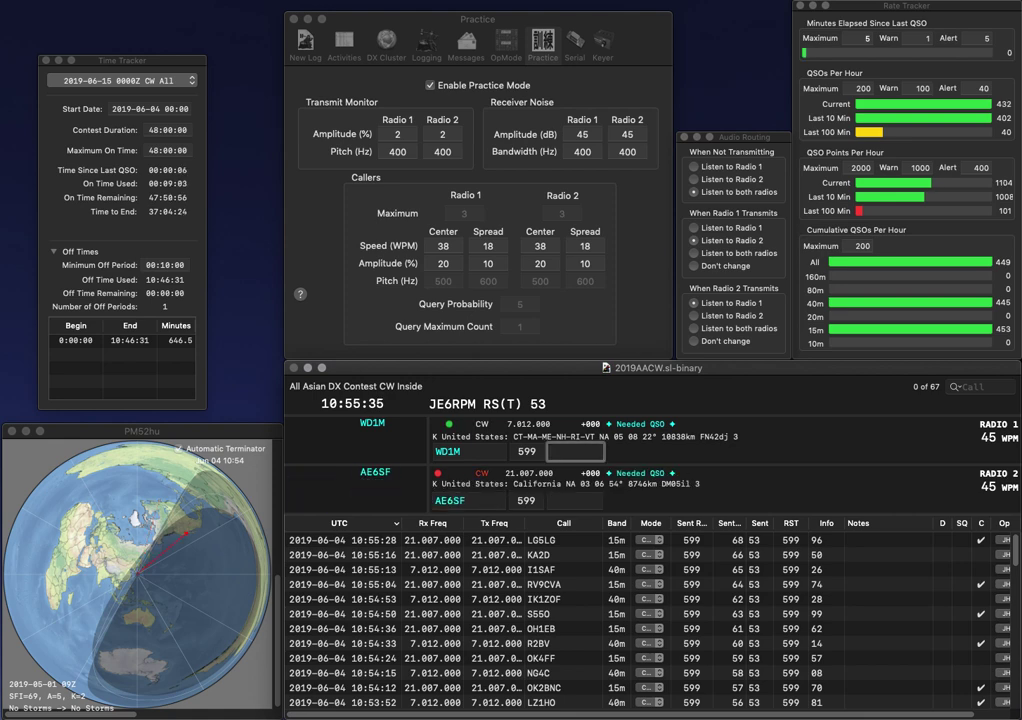
pyautogui.press('Return')
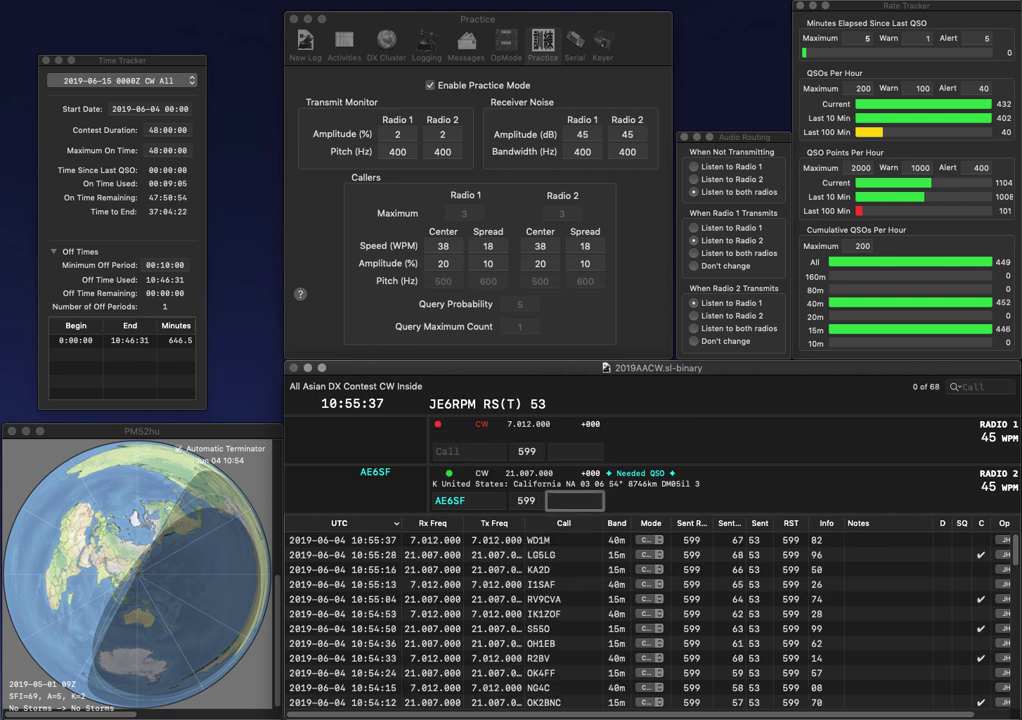
pyautogui.write('30')
pyautogui.press('Return')
# Answer W3CWE on Radio 1 and S51XA on Radio 2.
pyautogui.write('W3CWE')
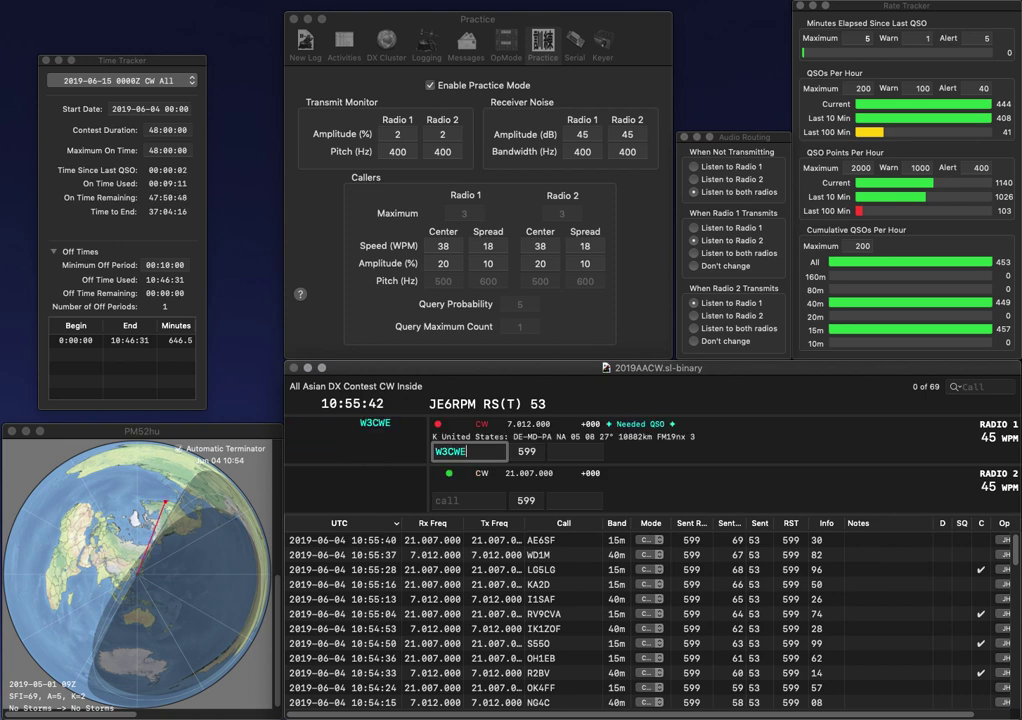
pyautogui.press('Return')
pyautogui.write('S51XA')
pyautogui.press('Return')
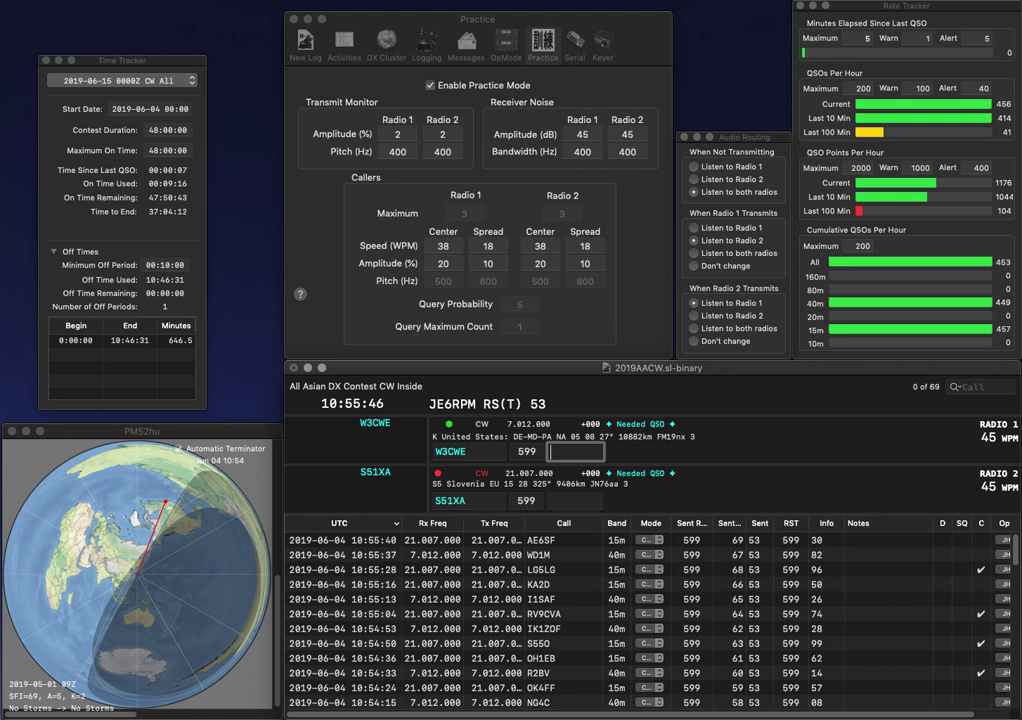
# Log W3CWE on Radio 1 with exchange 39 and S51XA on Radio 2 with exchange 28.
pyautogui.write('39')
pyautogui.press('Return')
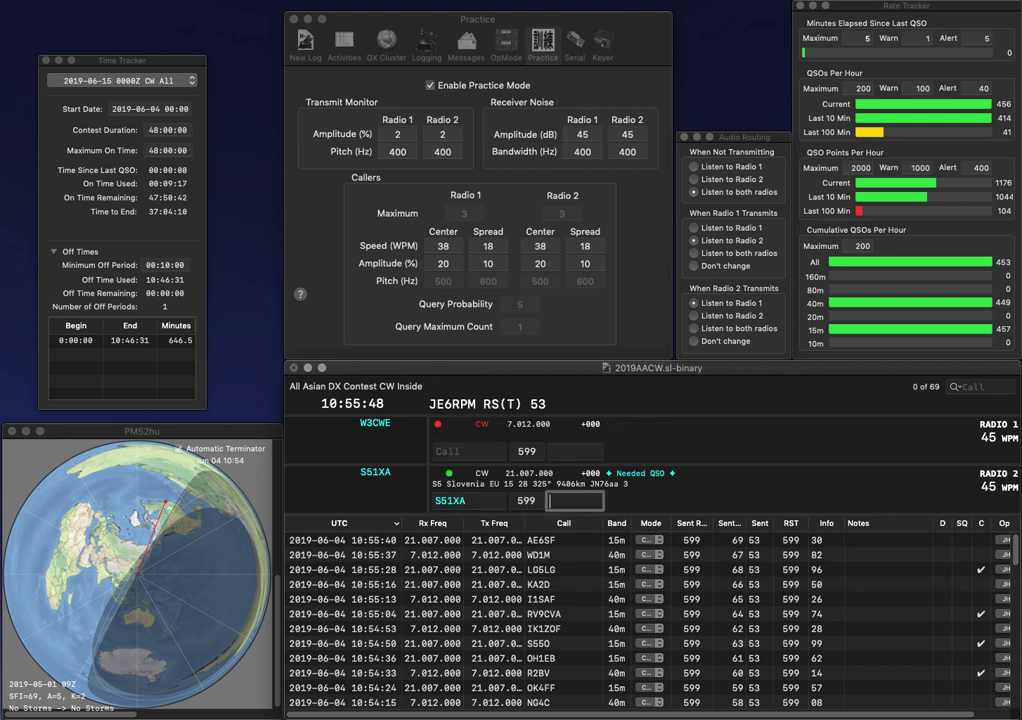
pyautogui.write('2')
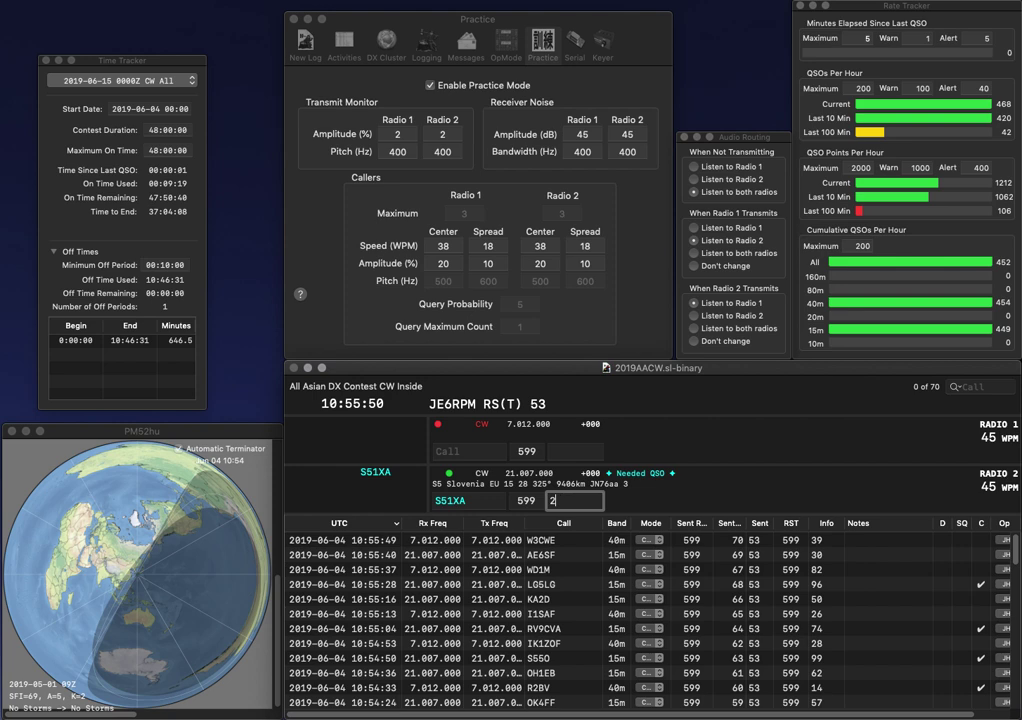
pyautogui.write('8')
pyautogui.press('Return')
# Answer F5PHY on Radio 1 and YB3HQM on Radio 2.
pyautogui.write('F5PHY')
pyautogui.press('Return')
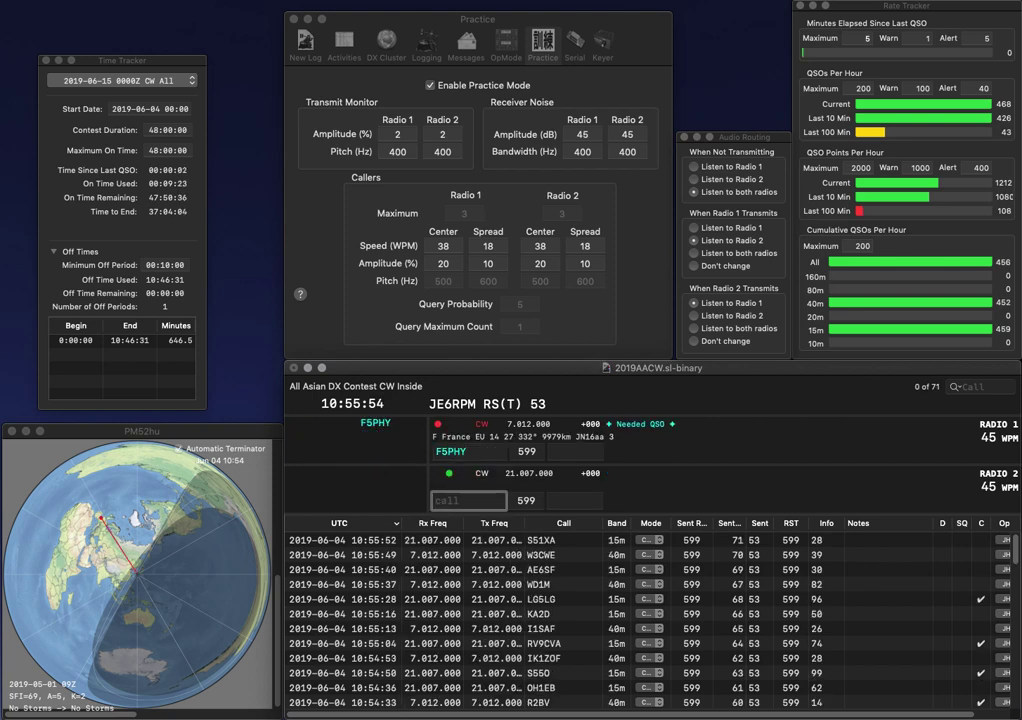
pyautogui.write('YB3HQM')
pyautogui.press('Return')
pyautogui.write('85')
pyautogui.press('space')
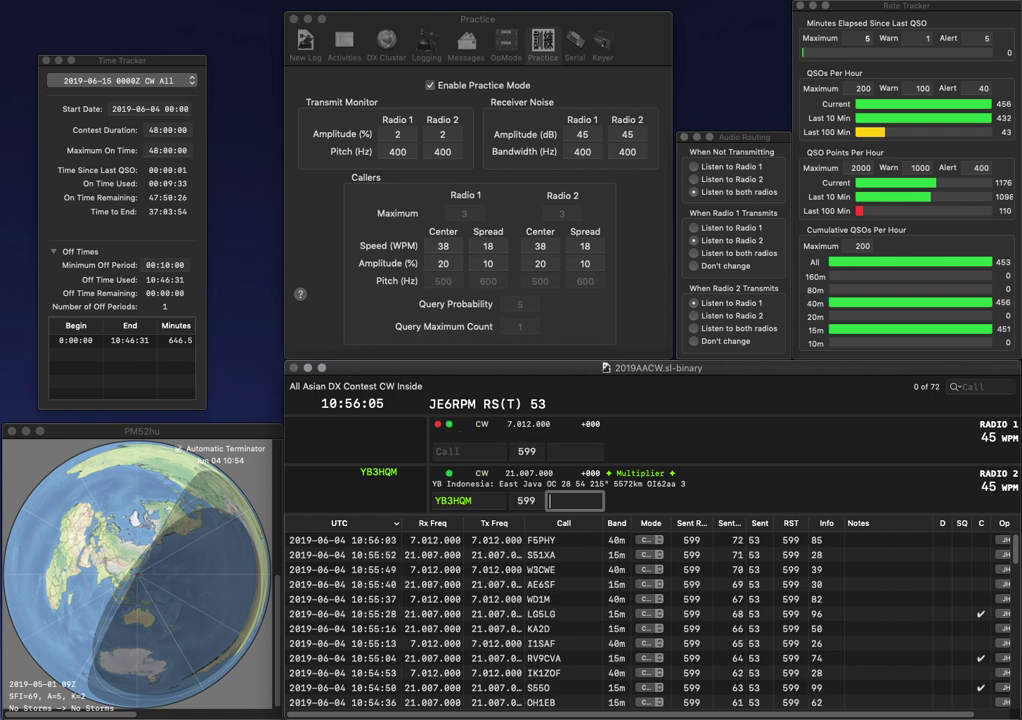
pyautogui.write('3')
pyautogui.press('Return')
# Answer the partial call RLY on Radio 1 and VE7SNC on Radio 2.
pyautogui.write('RLY')
pyautogui.press('Return')
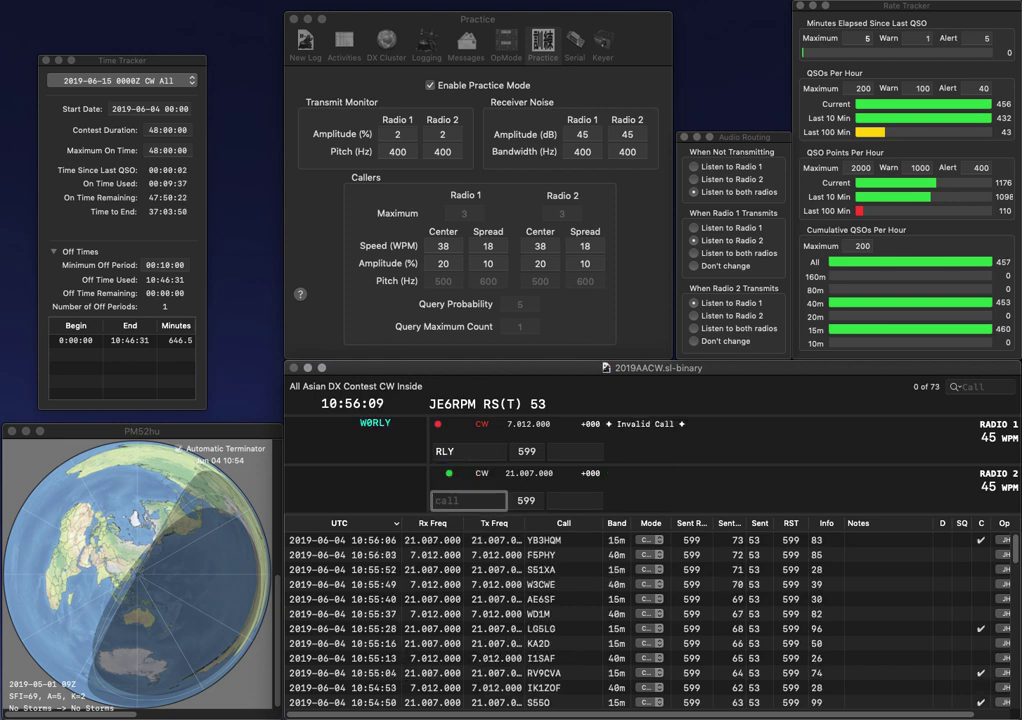
pyautogui.write('VE7SNC')
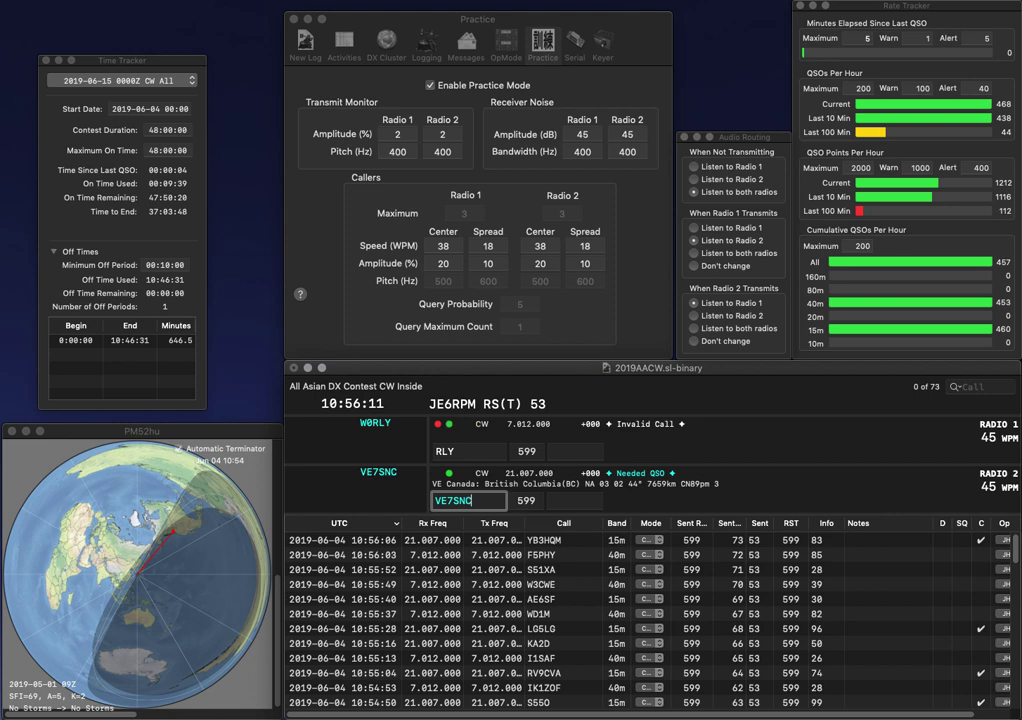
pyautogui.press('Return')
# Complete the partial Radio 1 call as EA4LLY and transmit it.
pyautogui.write('EE')
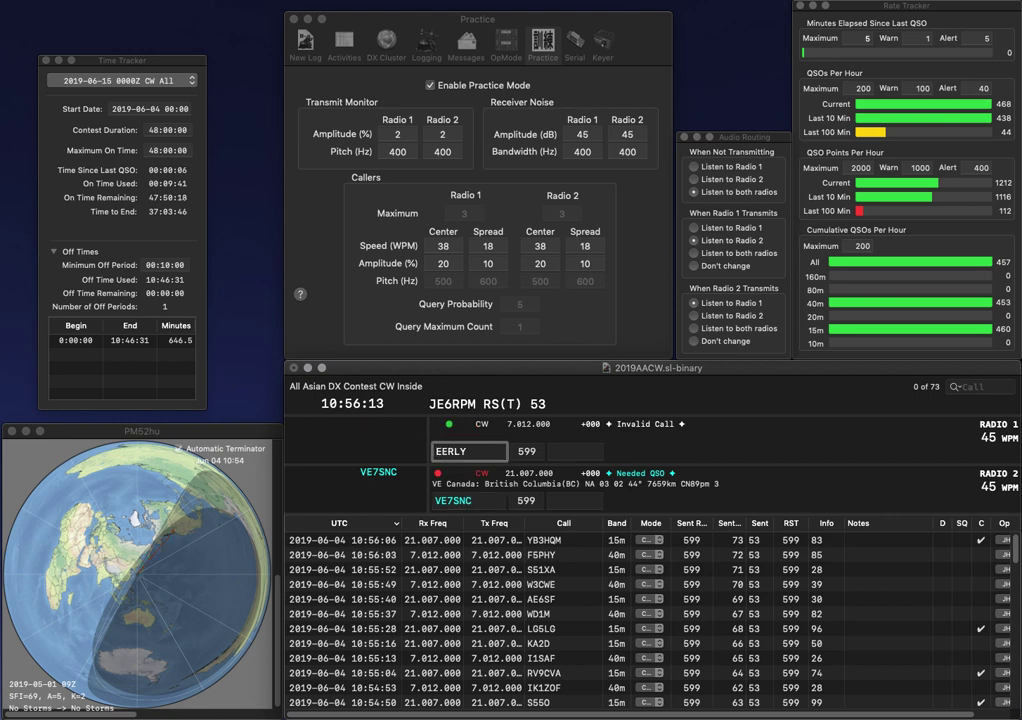
pyautogui.press('Delete')
pyautogui.write('4L')
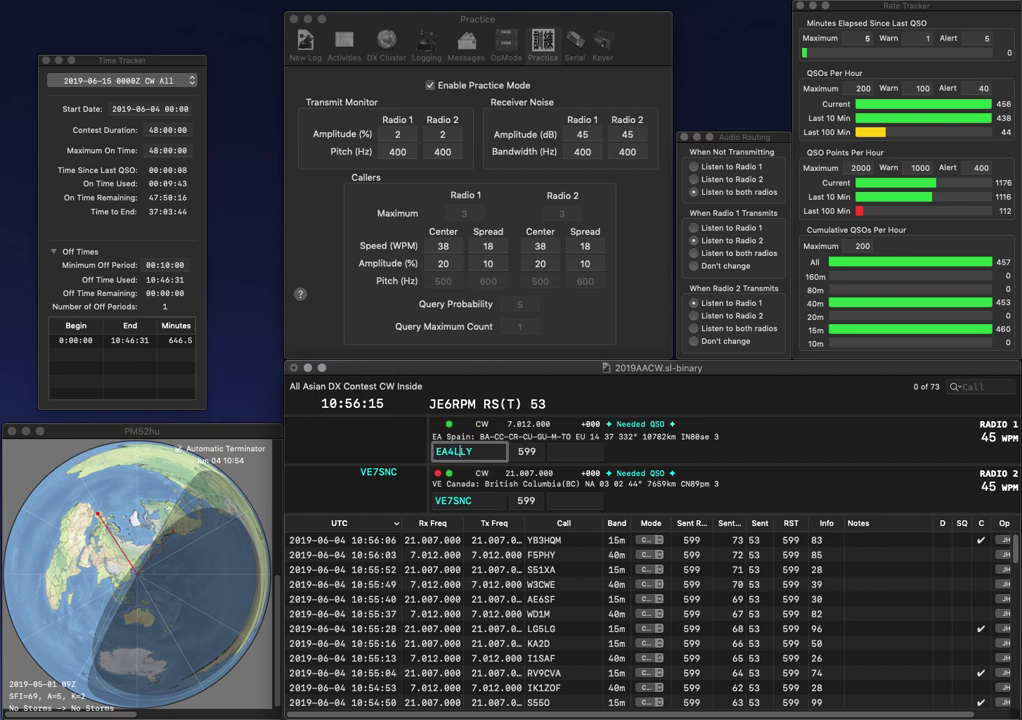
pyautogui.press('Return')
pyautogui.press('space')
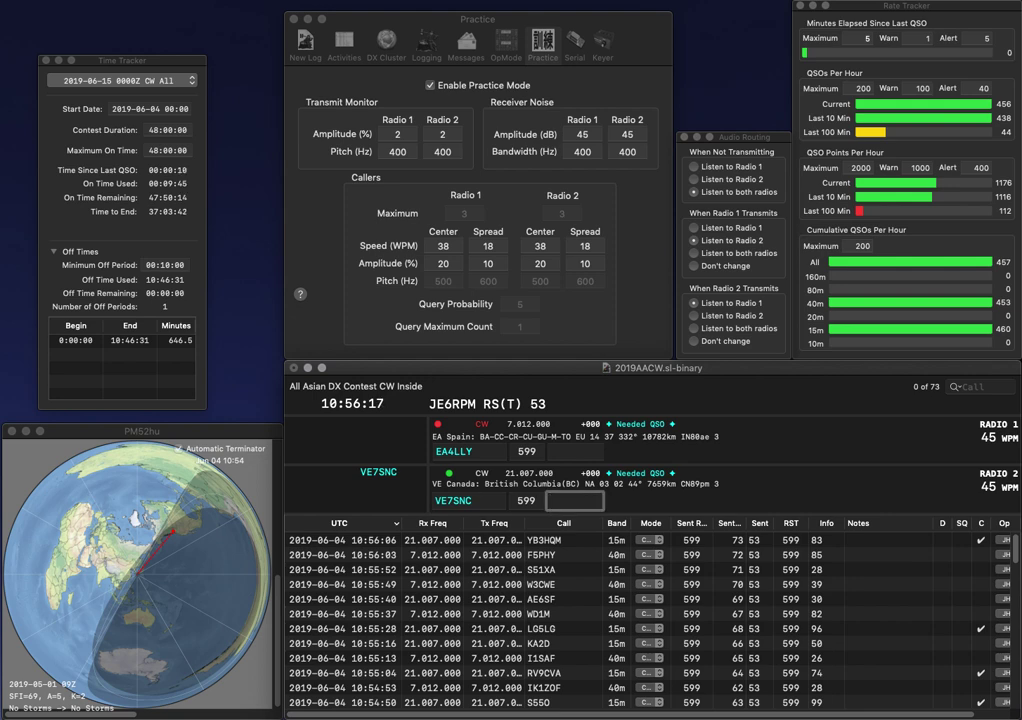
# Log VE7SNC on Radio 2 with exchange 12 and correct the Radio 1 call to EA4FLY.
pyautogui.write('12')
pyautogui.press('Return')
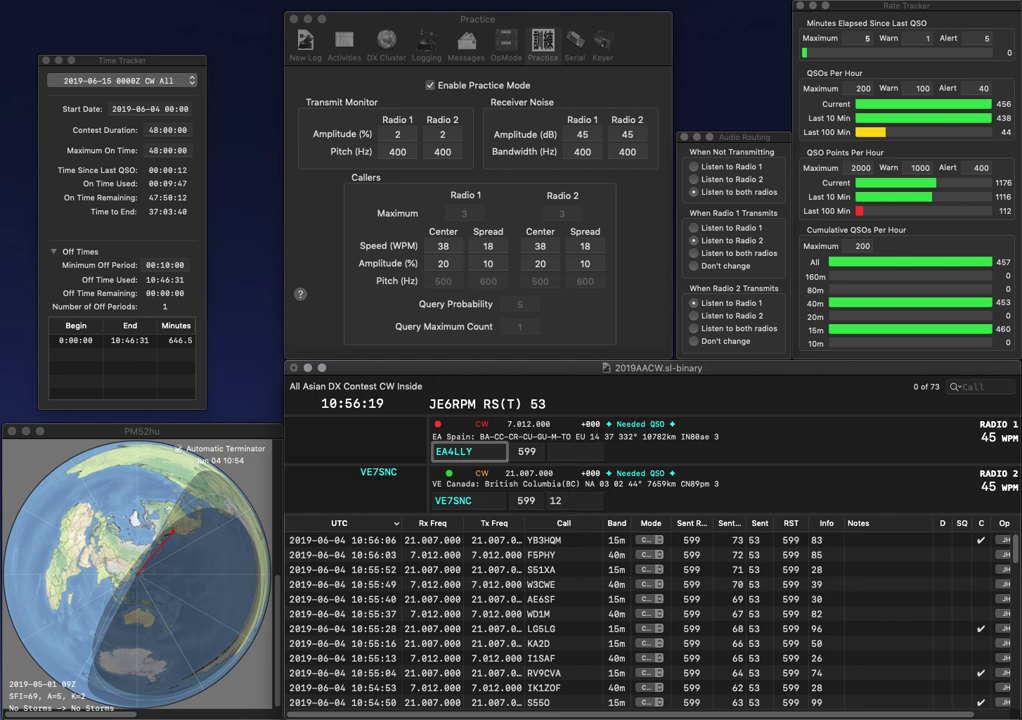
pyautogui.press('BackSpace')
pyautogui.write('F')
pyautogui.press('Return')
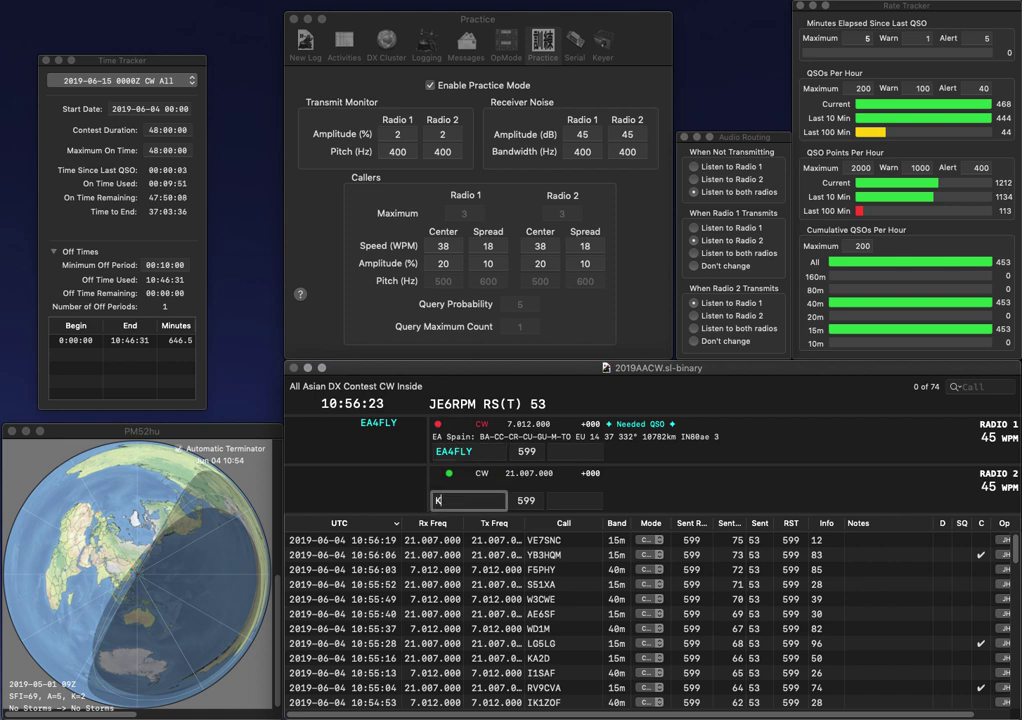
# Answer K6GVG on Radio 2 and log EA4FLY on Radio 1 with exchange 89.
pyautogui.write('K6GVG')
pyautogui.press('Return')
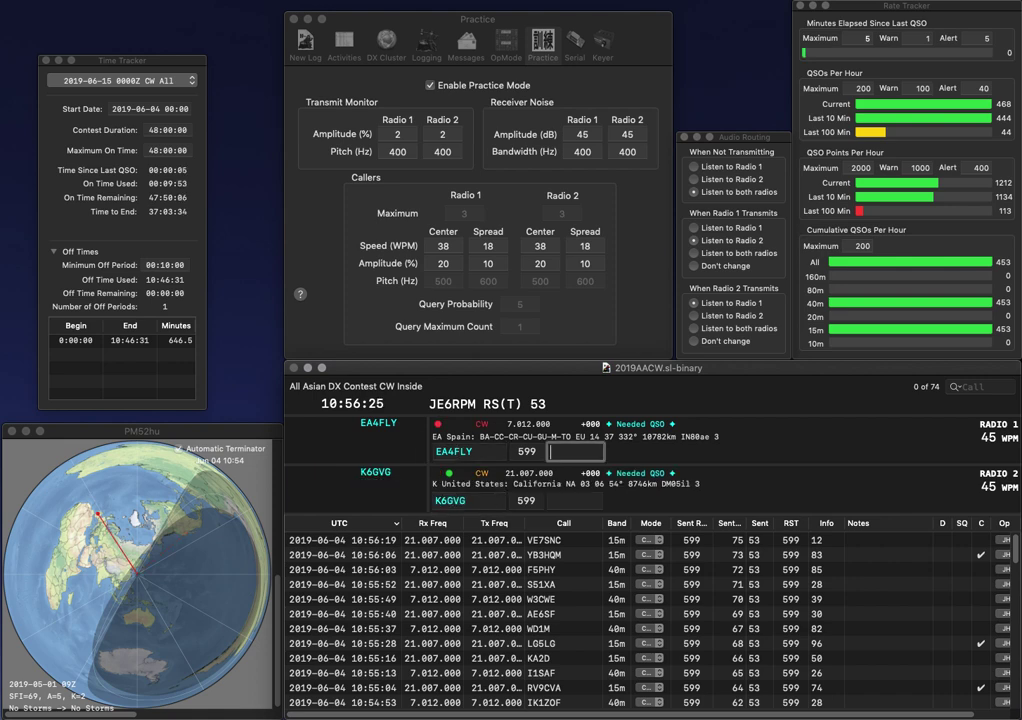
pyautogui.write('89')
pyautogui.press('Return')
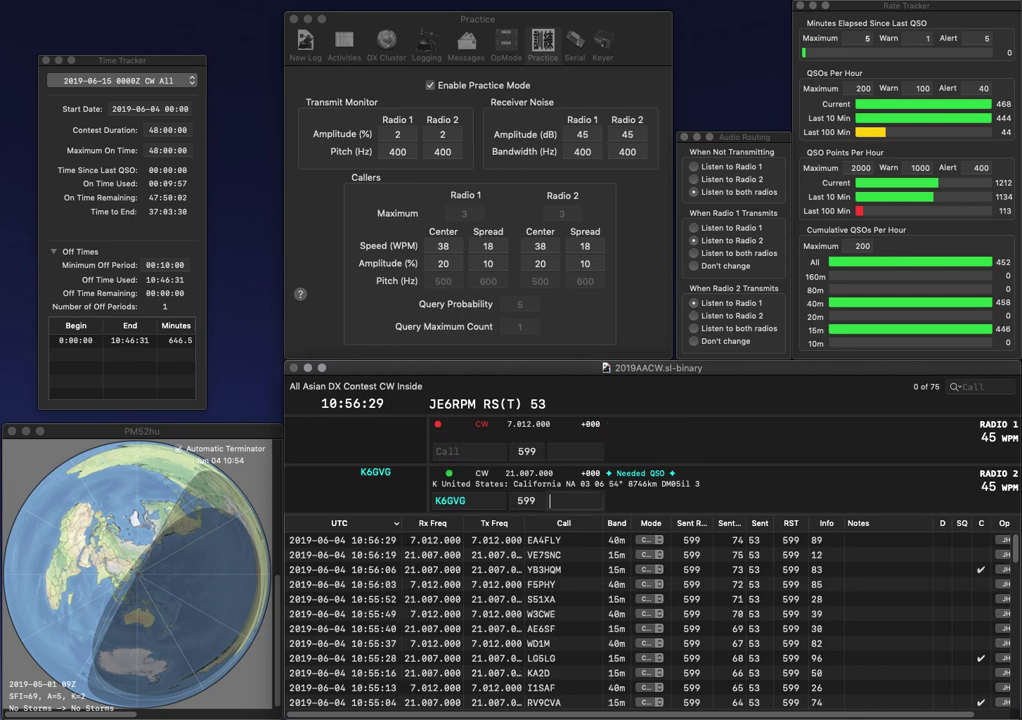
pyautogui.write('31')
pyautogui.press('Up')
pyautogui.press('Down')
pyautogui.press('Return')
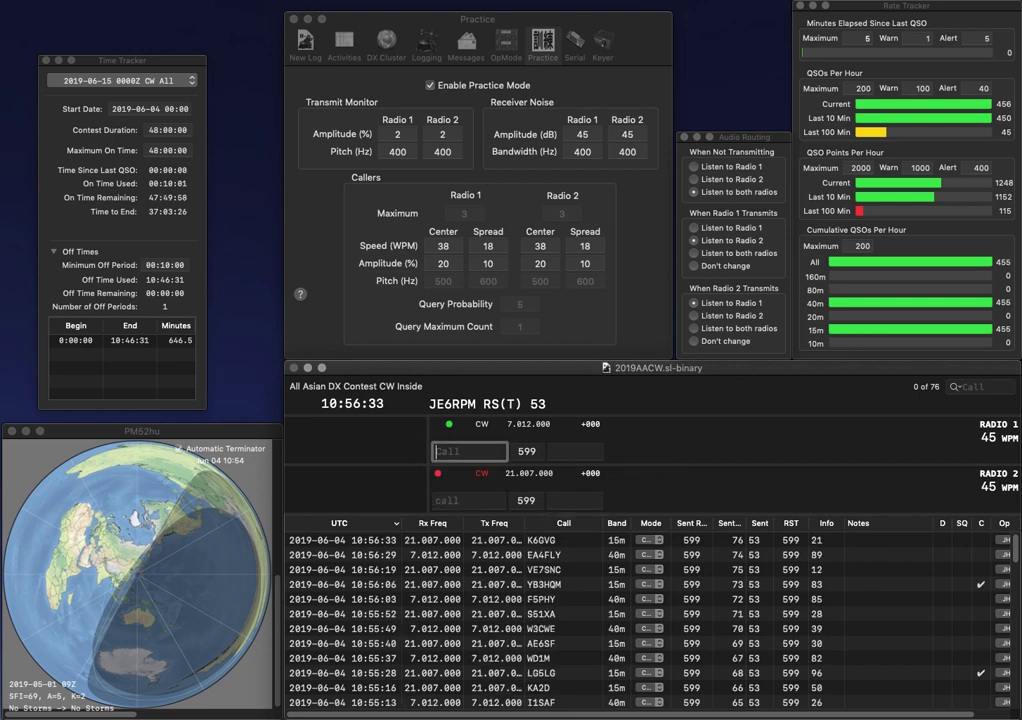
# Answer the partial call NQVH on Radio 1 and OT1S on Radio 2.
pyautogui.write('NQVH')
pyautogui.press('Return')
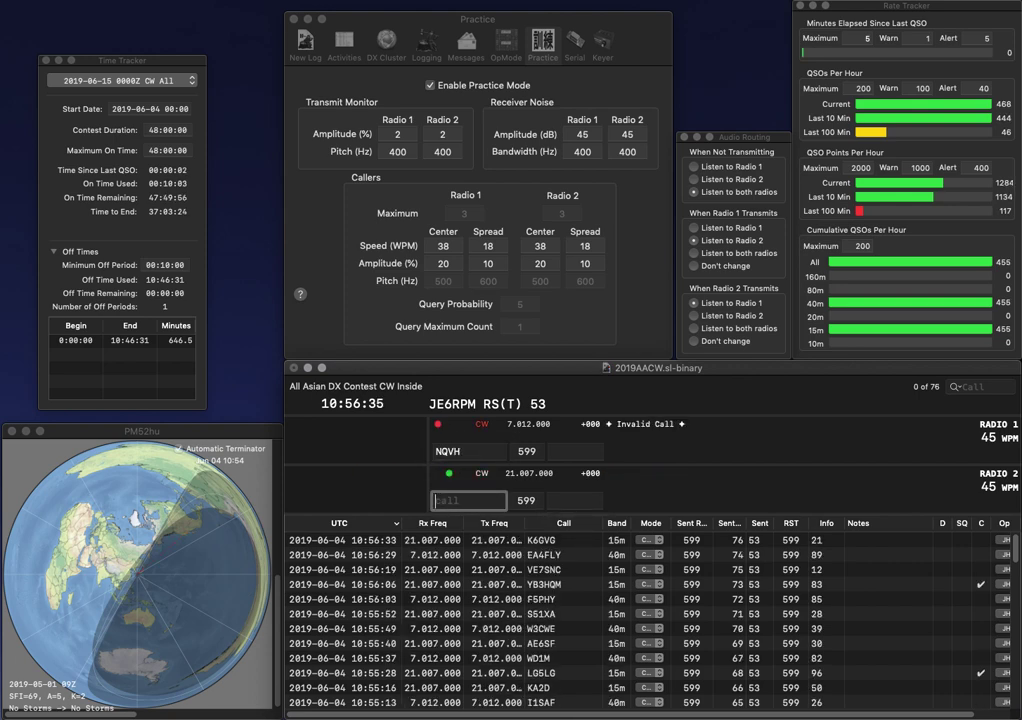
pyautogui.write('OT1S')
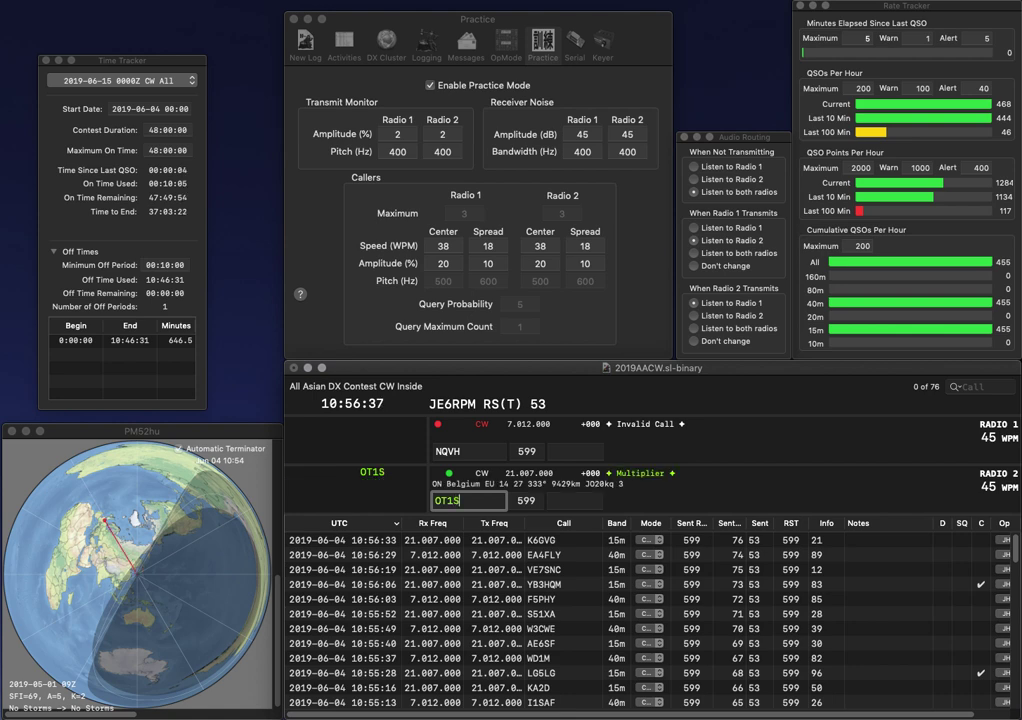
pyautogui.press('Escape')
pyautogui.write('KM')
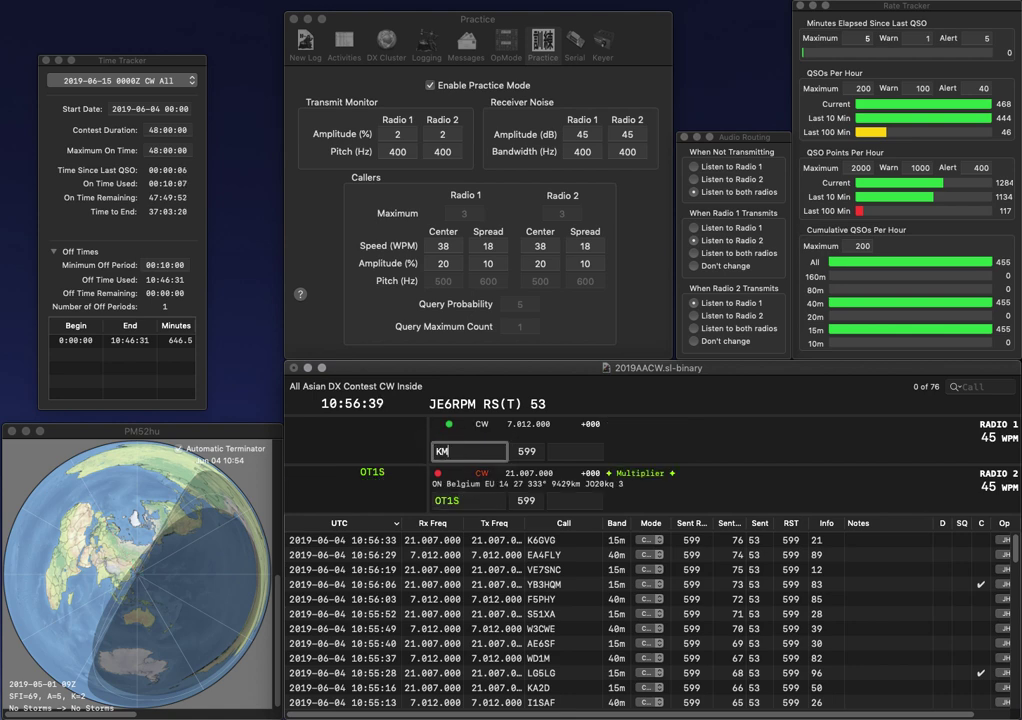
pyautogui.write('6NQH')
pyautogui.press('Return')
pyautogui.press('space')
# Log OT1S on Radio 2 with exchange 65 and KM6NQH on Radio 1 with exchange 05.
pyautogui.write('6')
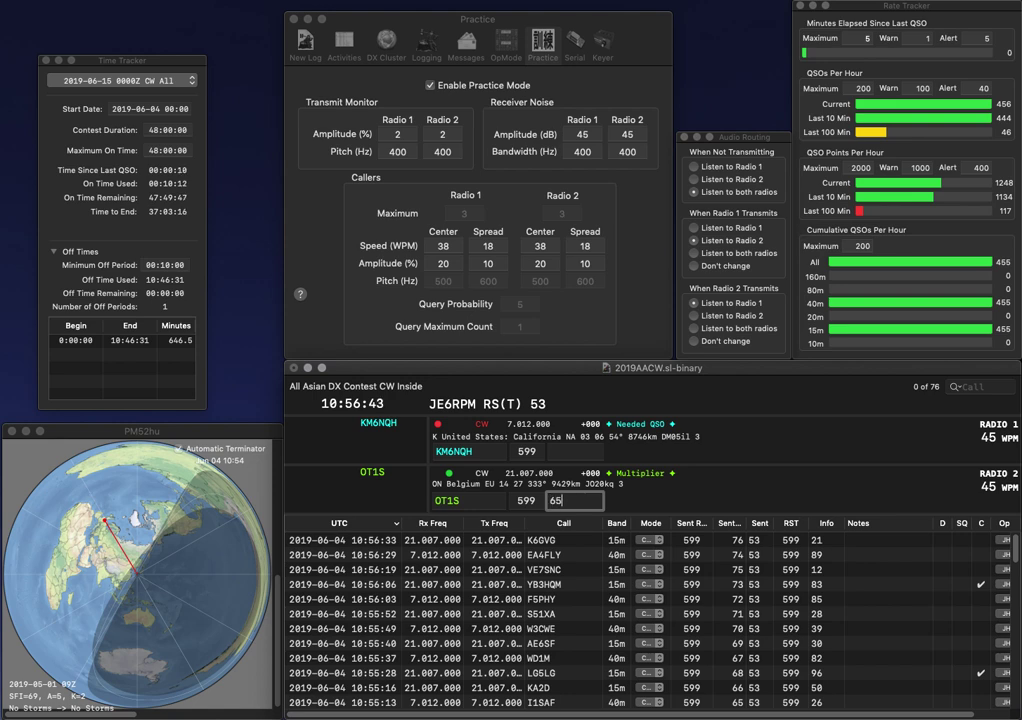
pyautogui.write('5')
pyautogui.press('Return')
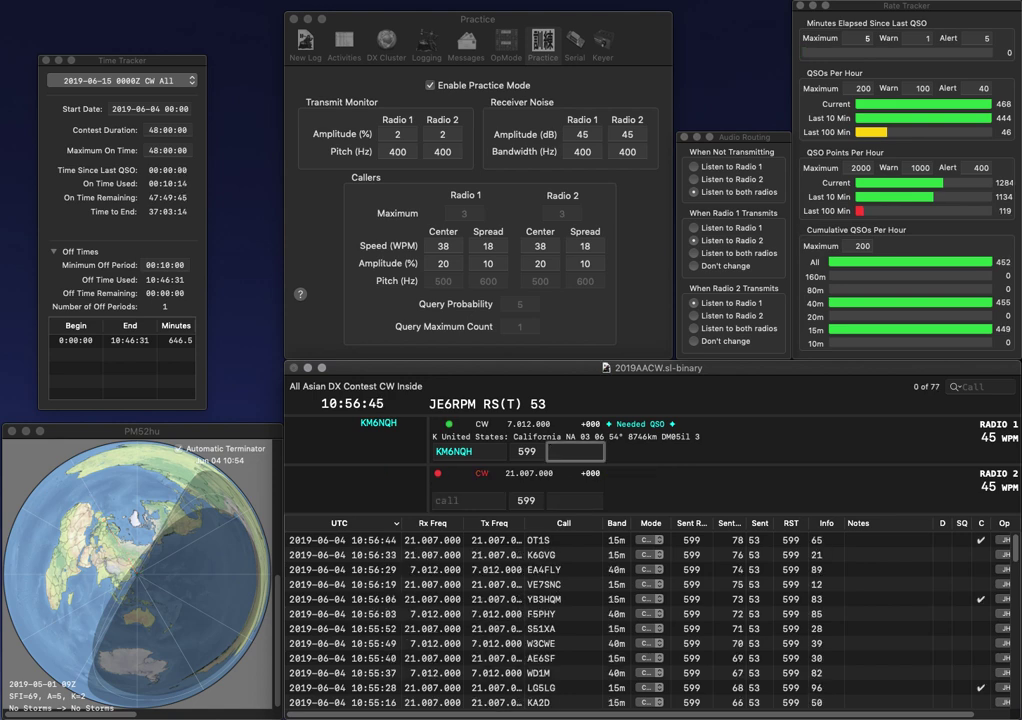
pyautogui.write('05')
pyautogui.press('Return')
# Answer W9CHI on Radio 2 and W5ANR on Radio 1.
pyautogui.write('W9CHHI')
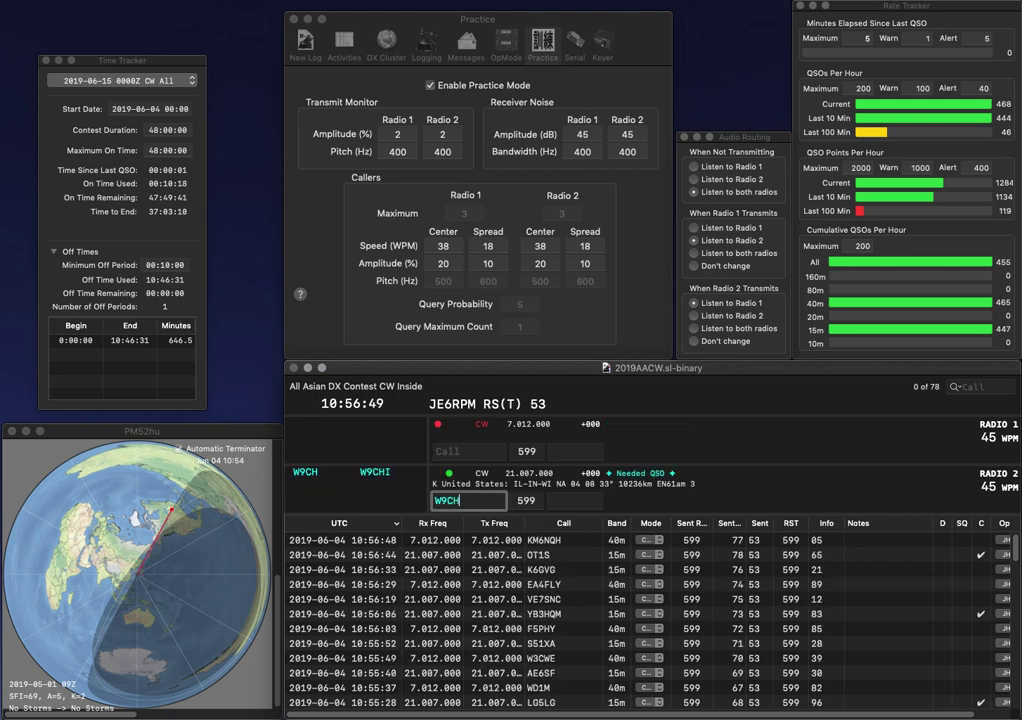
pyautogui.press('BackSpace')
pyautogui.press('BackSpace')
pyautogui.write('I')
pyautogui.press('Return')
pyautogui.write('W')
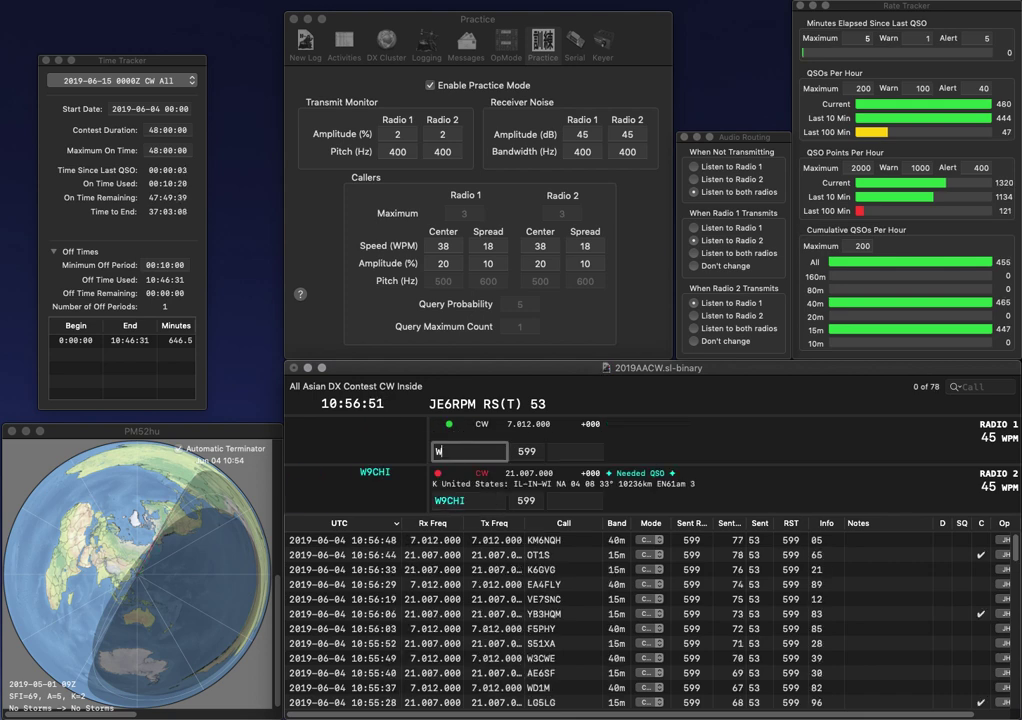
pyautogui.write('5ANR')
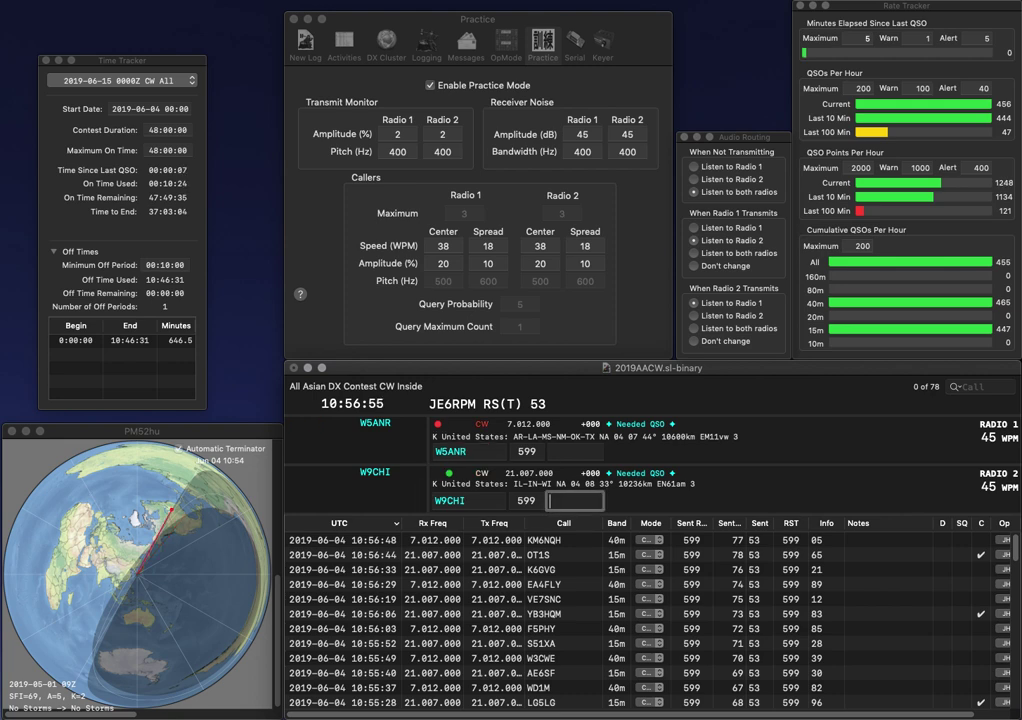
pyautogui.write('61')
pyautogui.press('Return')
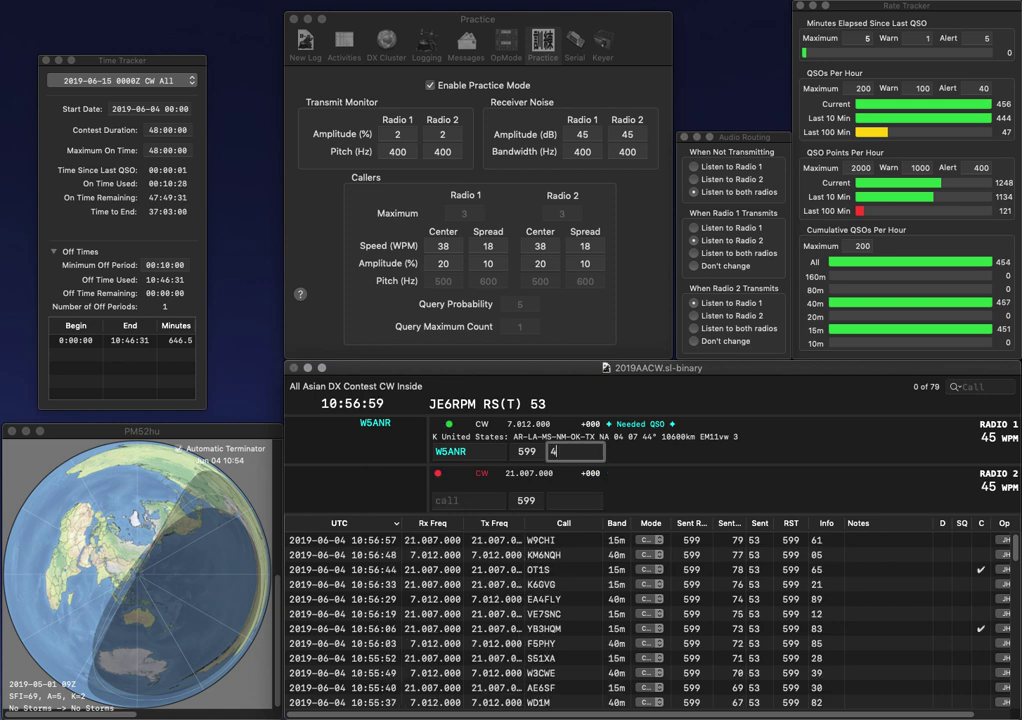
pyautogui.press('Return')
pyautogui.write('SM')
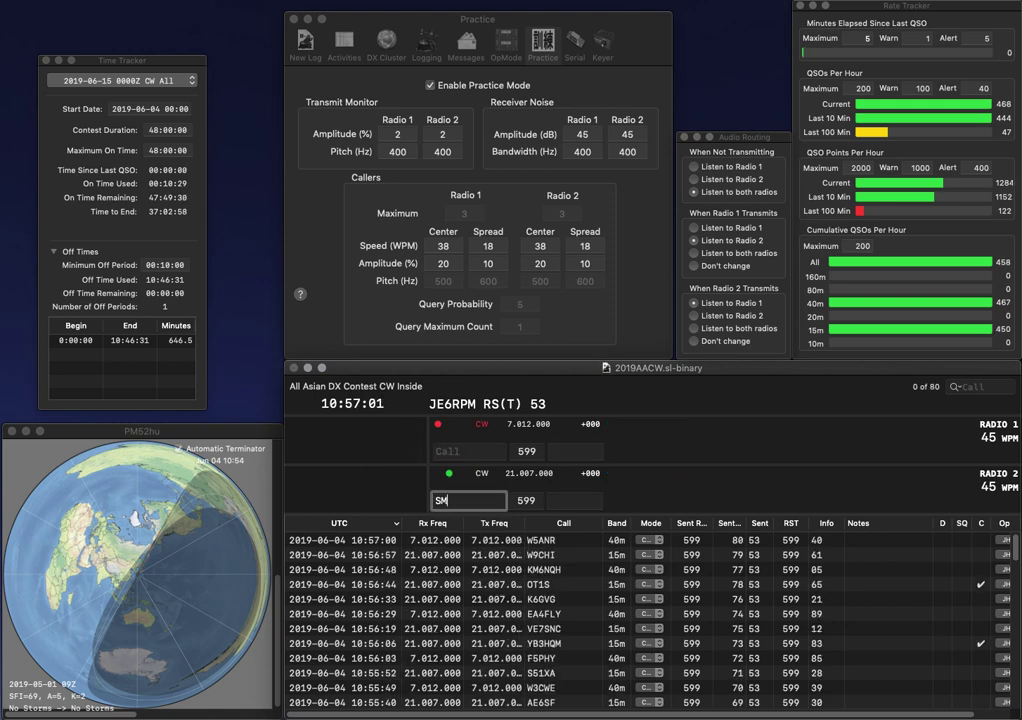
pyautogui.write('3EAE')
pyautogui.press('Return')
pyautogui.write('SD4C')
pyautogui.press('Return')
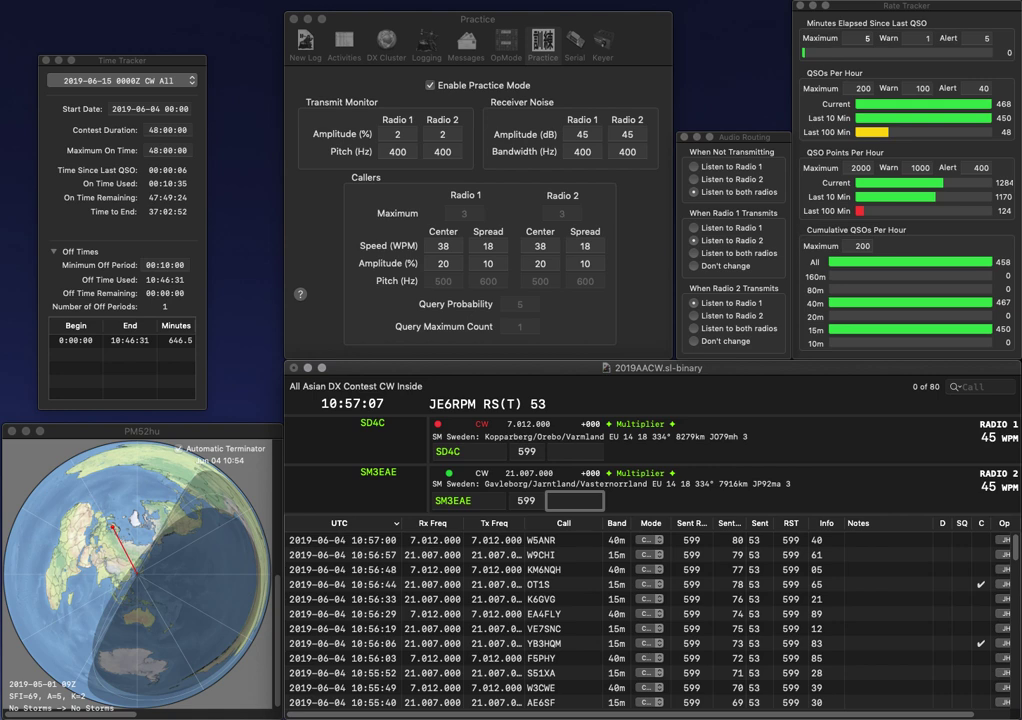
pyautogui.write('76')
pyautogui.press('Return')
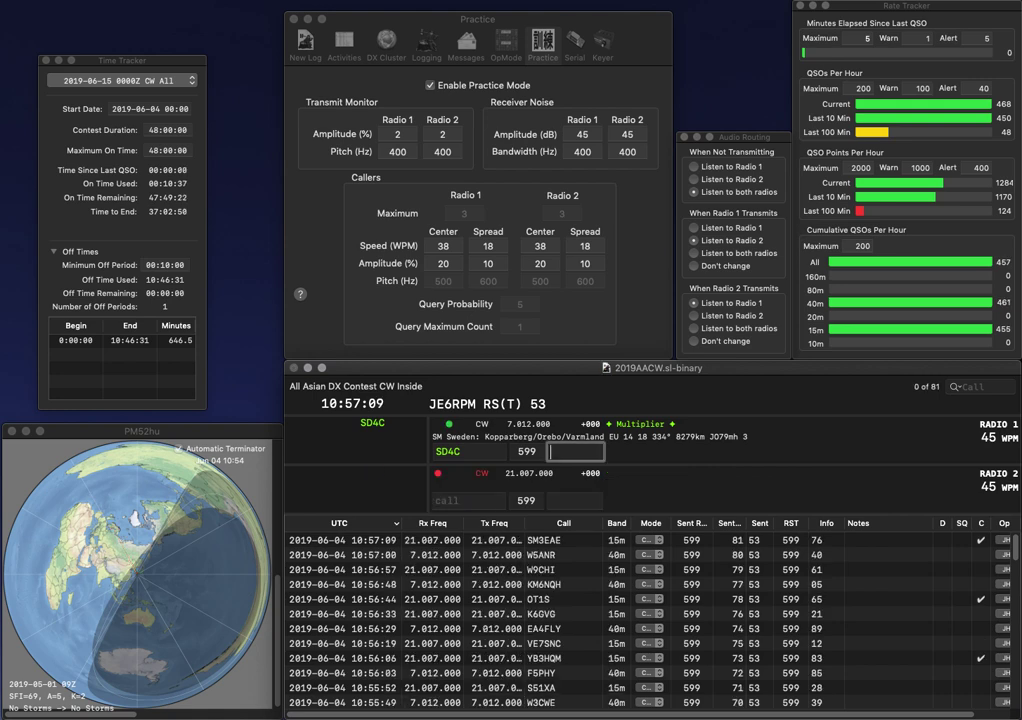
pyautogui.write('74')
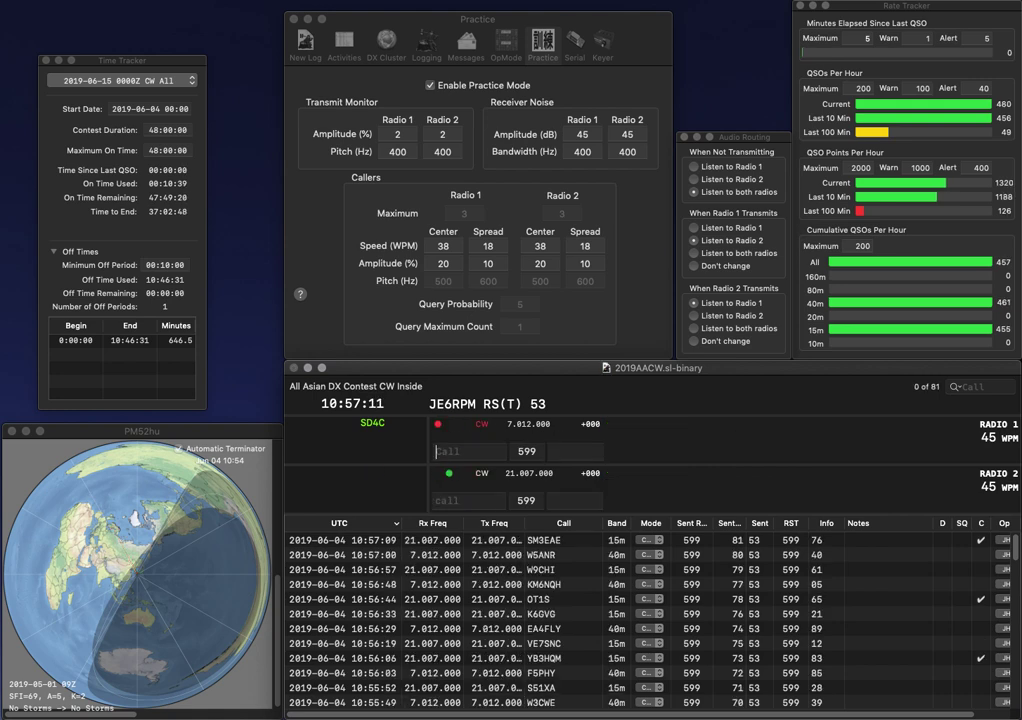
pyautogui.press('Return')
pyautogui.write('JR1EMT')
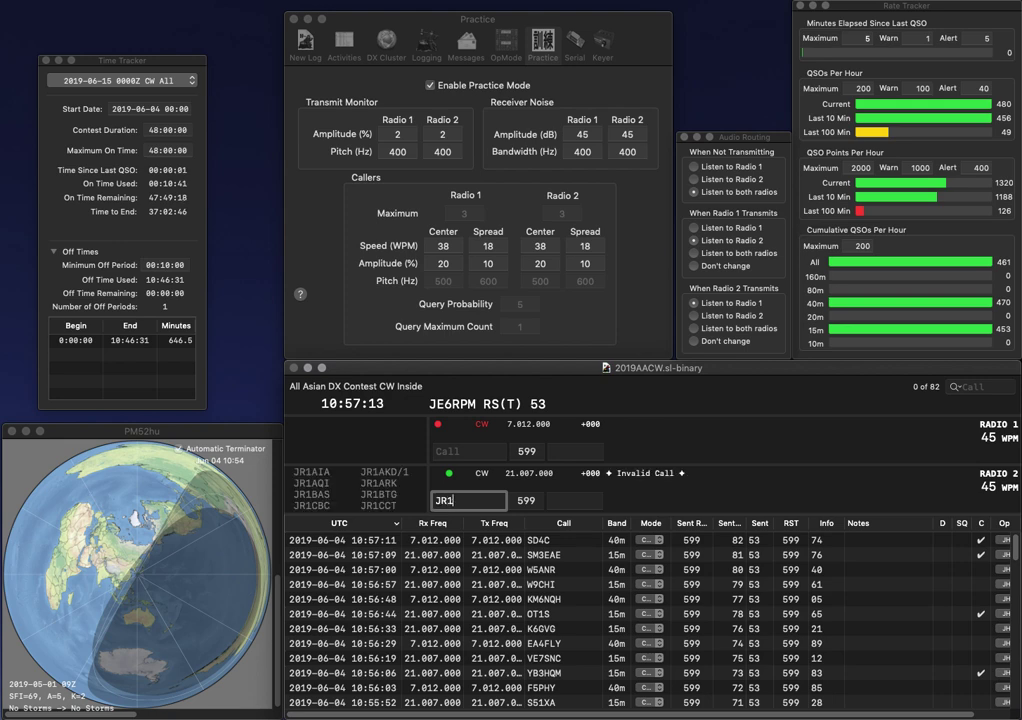
pyautogui.press('Return')
pyautogui.write('RAWW')
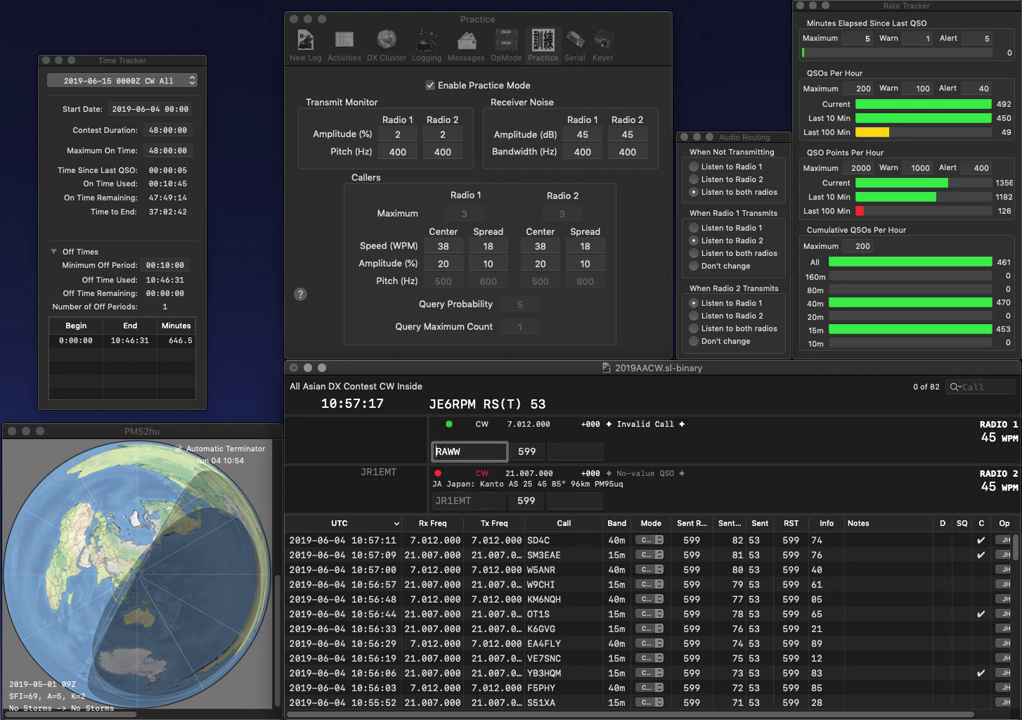
pyautogui.press('Delete')
pyautogui.press('Return')
pyautogui.press('space')
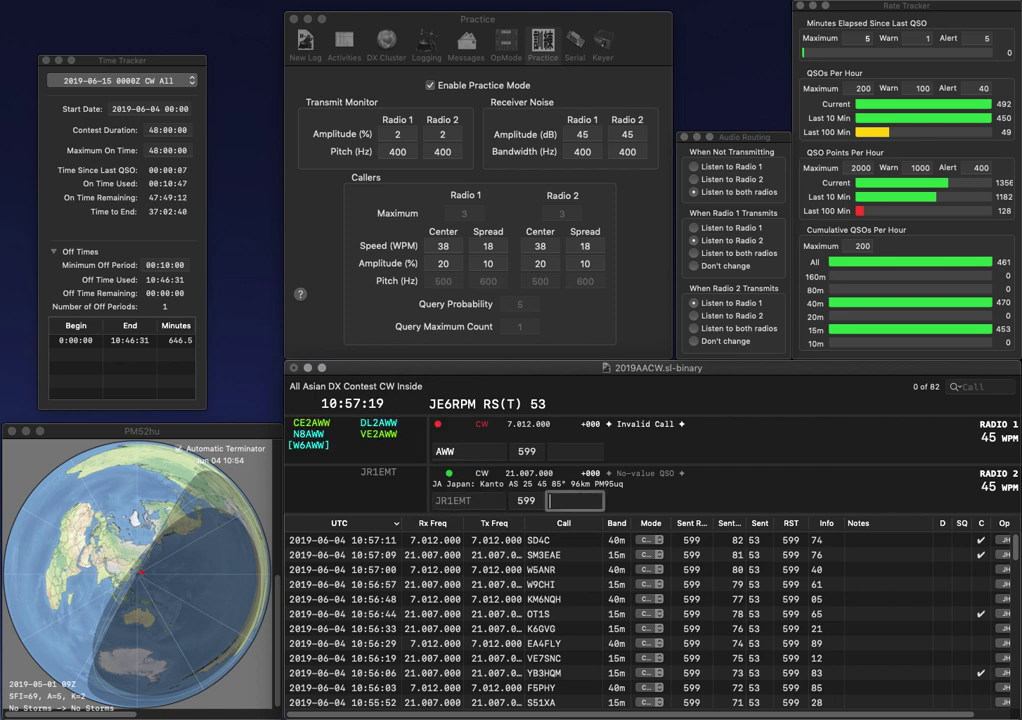
pyautogui.press('Return')
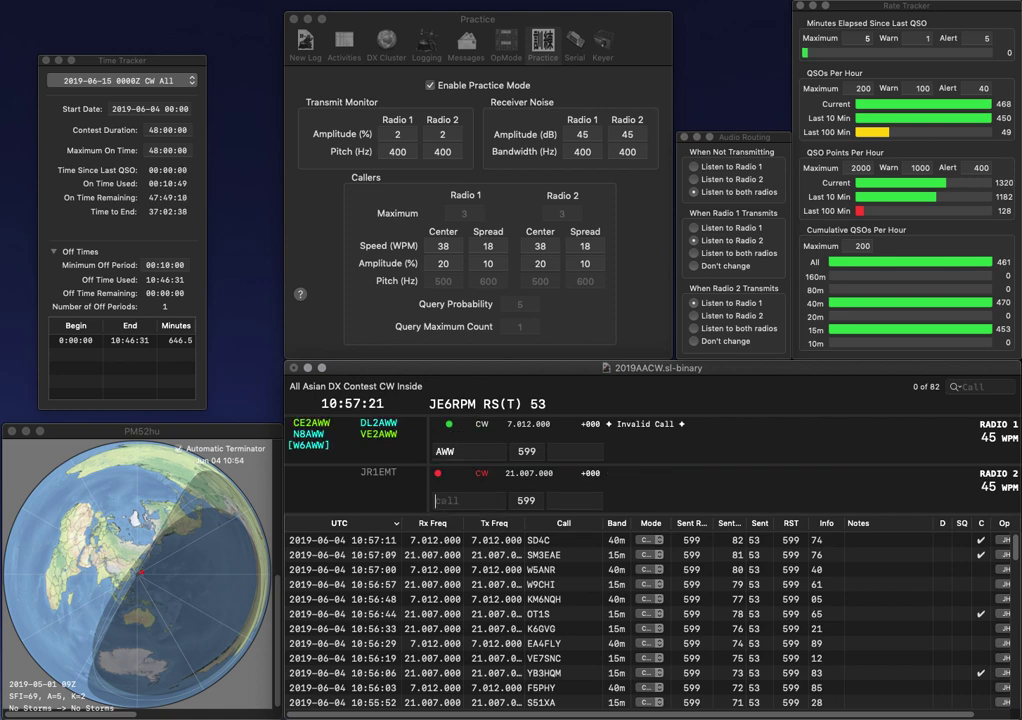
pyautogui.click(436, 452)
pyautogui.write('6A')
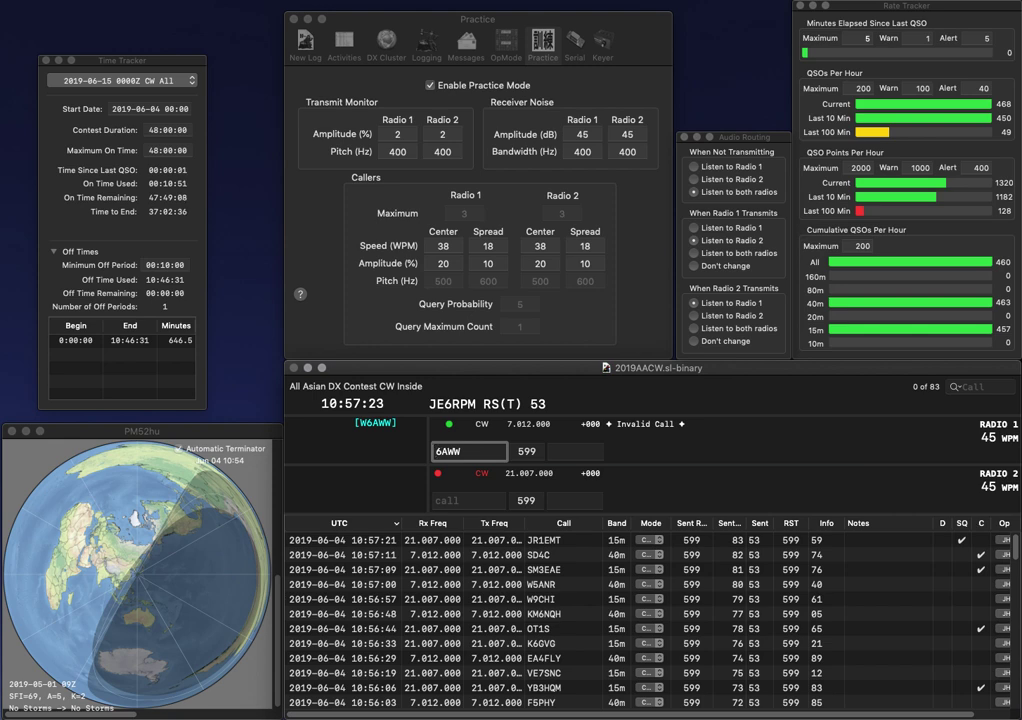
pyautogui.write('W')
pyautogui.press('Return')
# Answer JA6CNL on Radio 2.
pyautogui.write('JA')
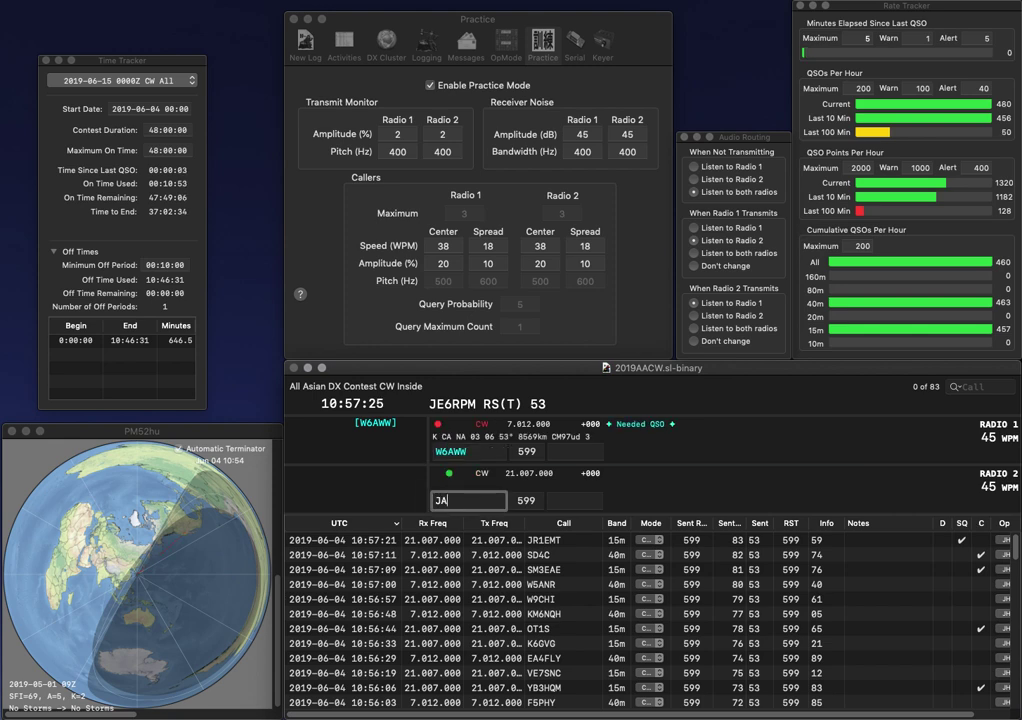
pyautogui.write('6CNL')
pyautogui.press('Return')
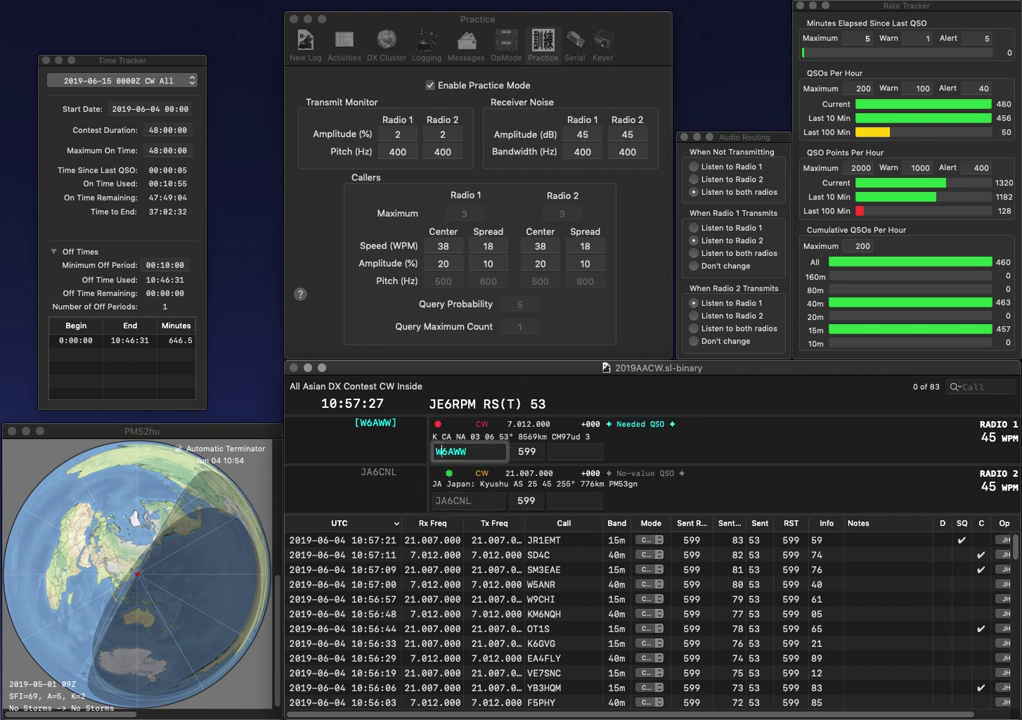
# Correct the Radio 1 call to VA6WWW and send the corrected call.
pyautogui.press('BackSpace')
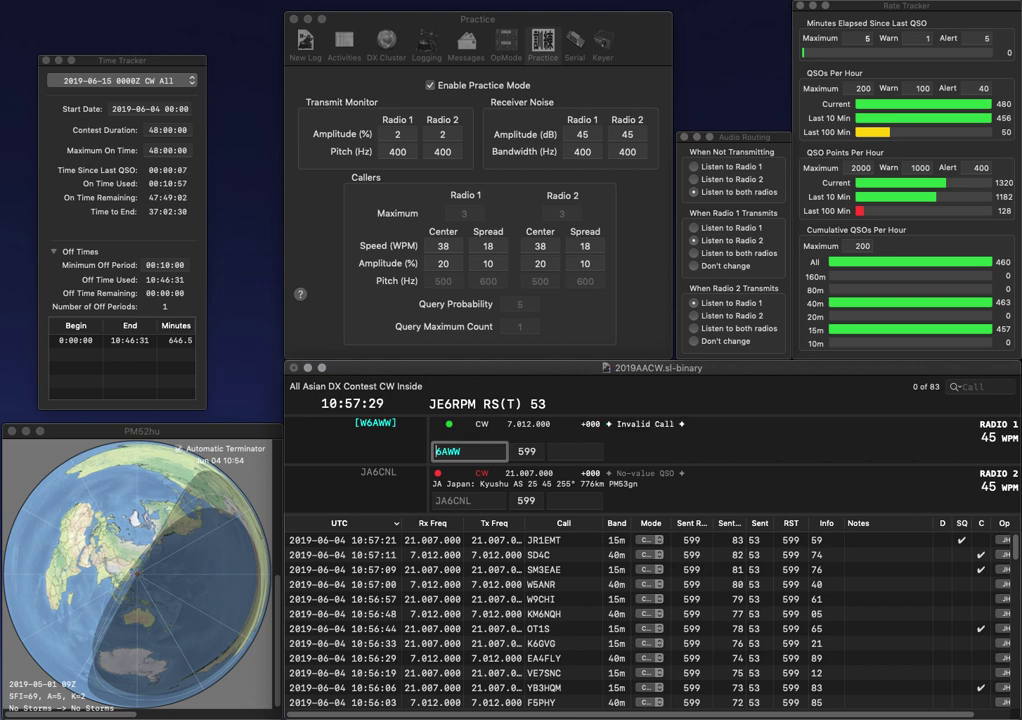
pyautogui.write('W')
pyautogui.press('BackSpace')
pyautogui.write('VA')
pyautogui.press('Right')
pyautogui.press('Right')
pyautogui.press('BackSpace')
pyautogui.write('W')
pyautogui.press('Return')
pyautogui.write('8')
pyautogui.press('Return')
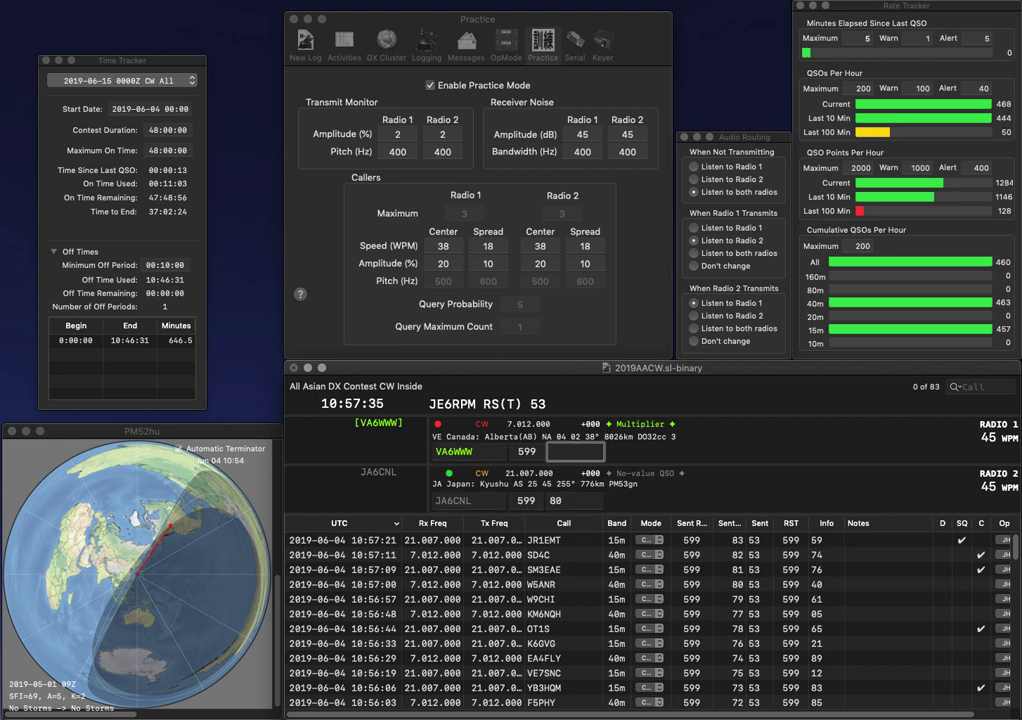
pyautogui.write('64')
pyautogui.press('Return')
# Answer KB0HP on Radio 2 and VE6BI on Radio 1.
pyautogui.write('KB0H')
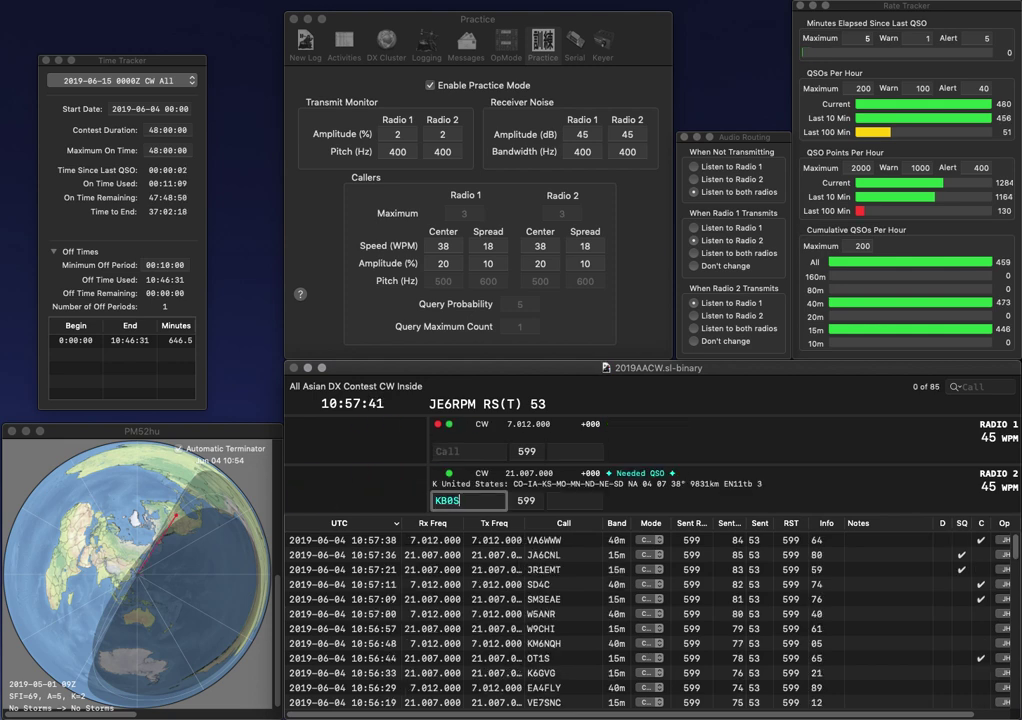
pyautogui.write('P')
pyautogui.press('Return')
pyautogui.write('6B')
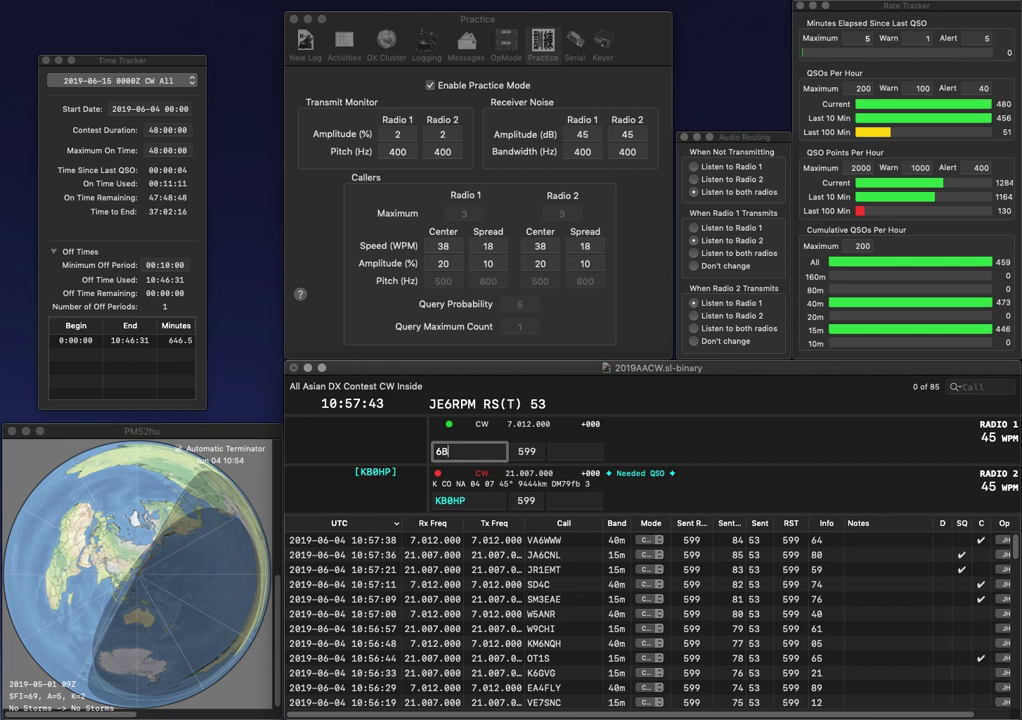
pyautogui.write('IVE6BI')
pyautogui.press('Return')
pyautogui.press('space')
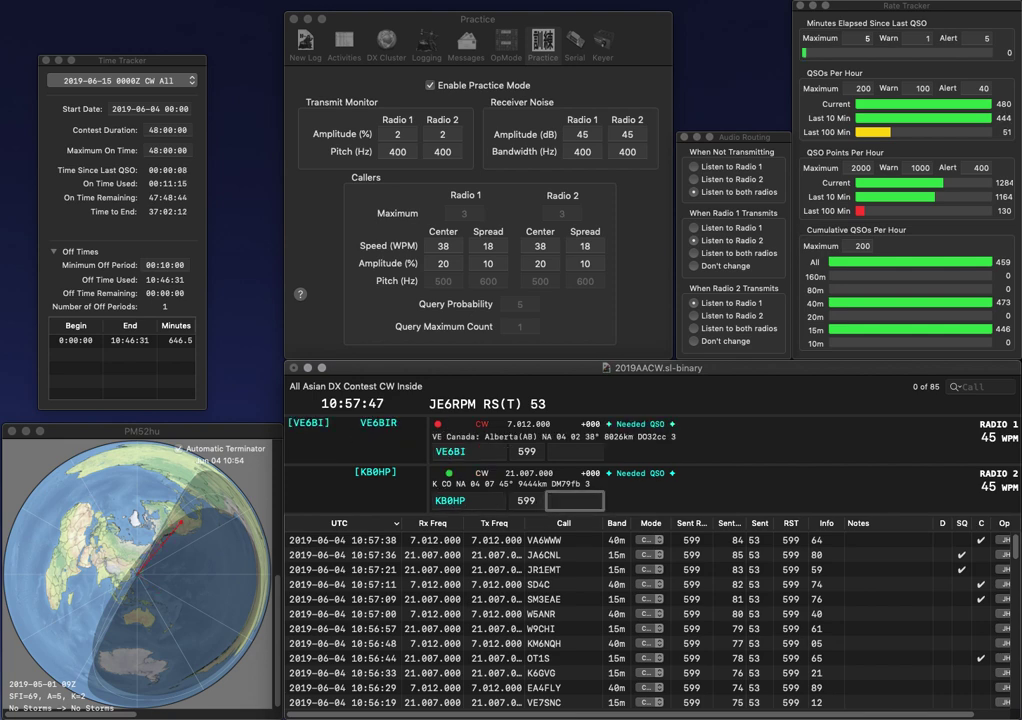
pyautogui.write('67')
pyautogui.press('Return')
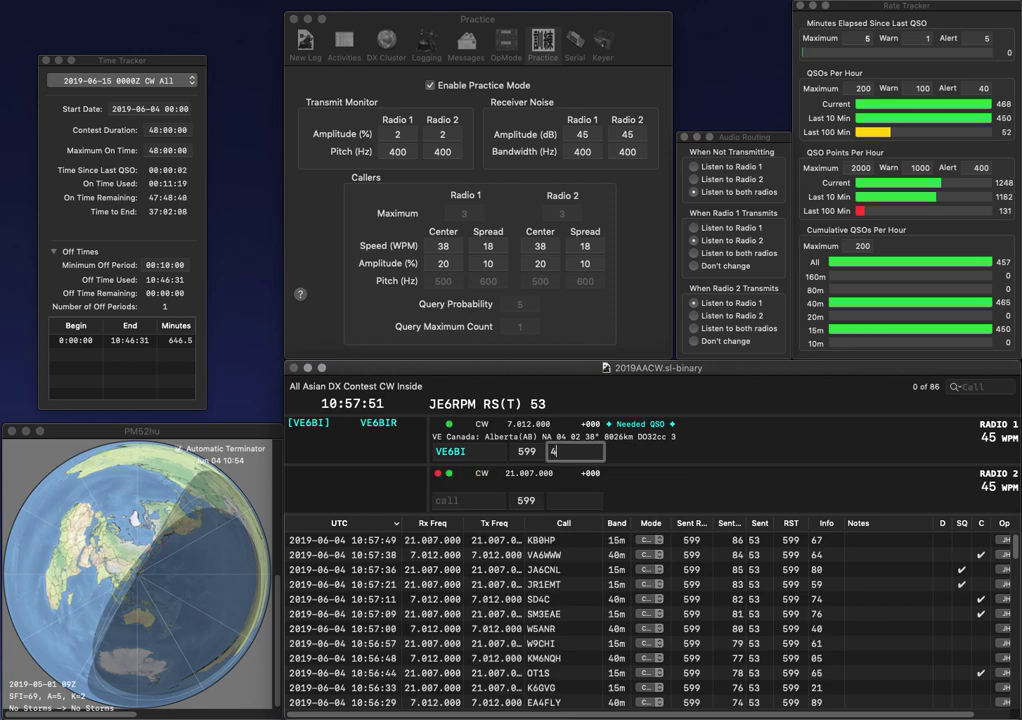
pyautogui.press('Return')
# Answer N2IPN on Radio 2 and the partial call JA1 on Radio 1.
pyautogui.write('N2IPN')
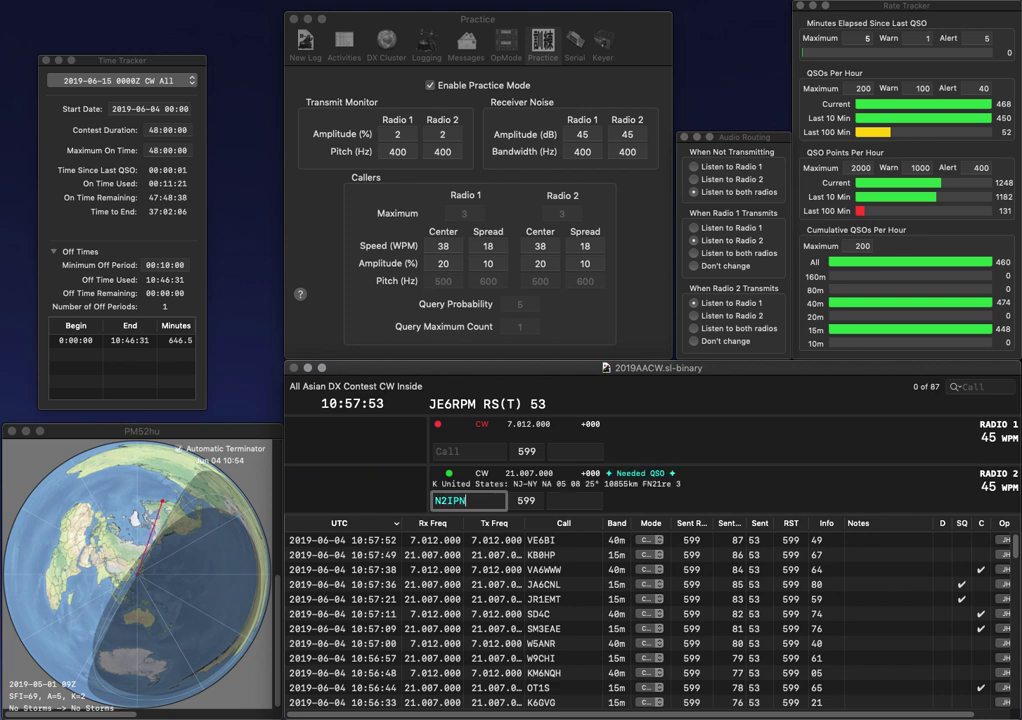
pyautogui.press('Return')
pyautogui.write('W')
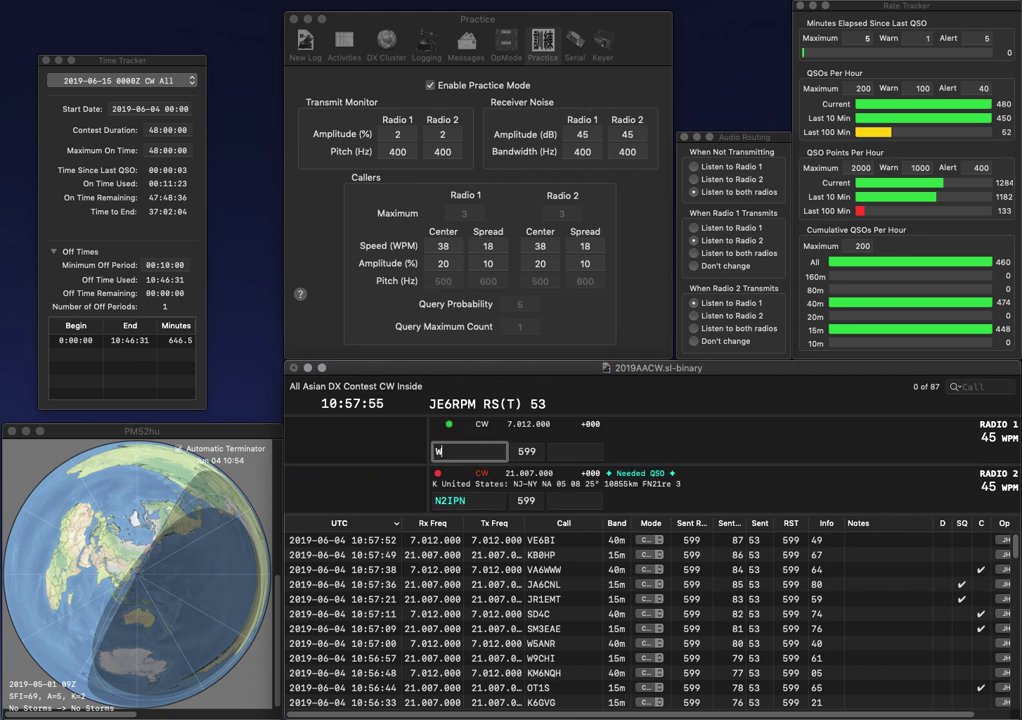
pyautogui.press('BackSpace')
pyautogui.write('JA1')
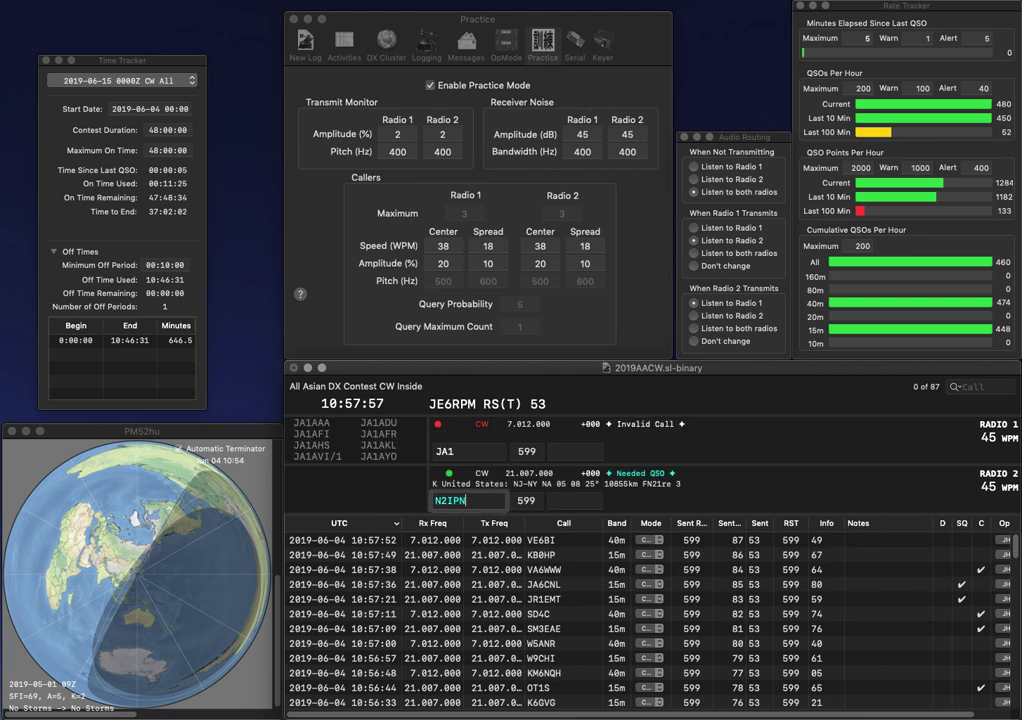
pyautogui.press('BackSpace')
pyautogui.write('3')
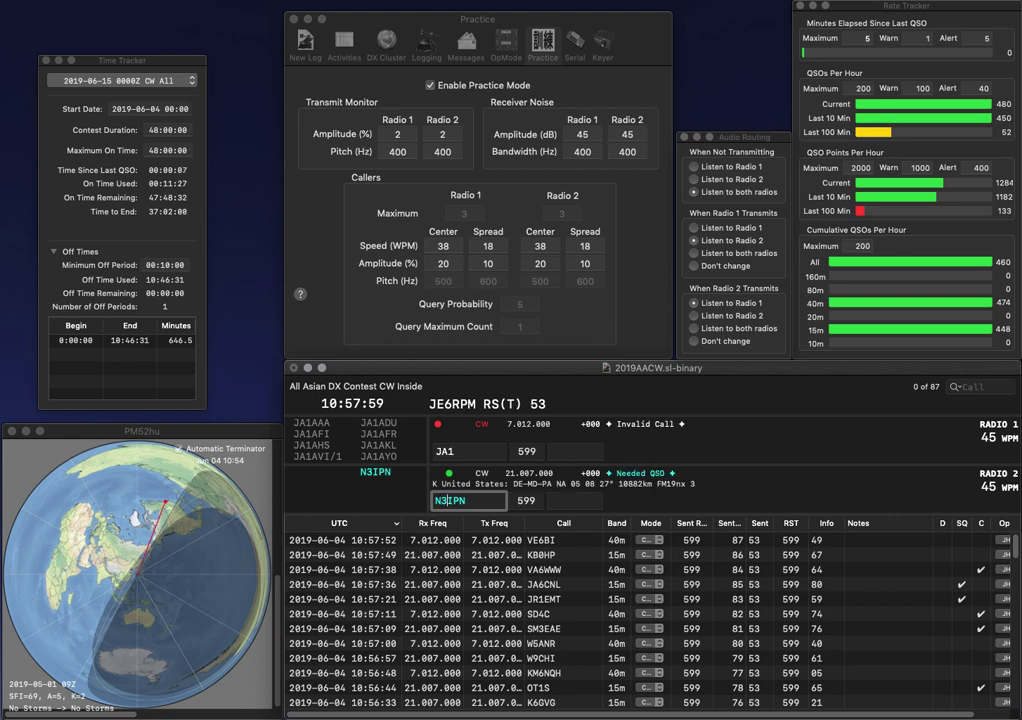
pyautogui.press('Return')
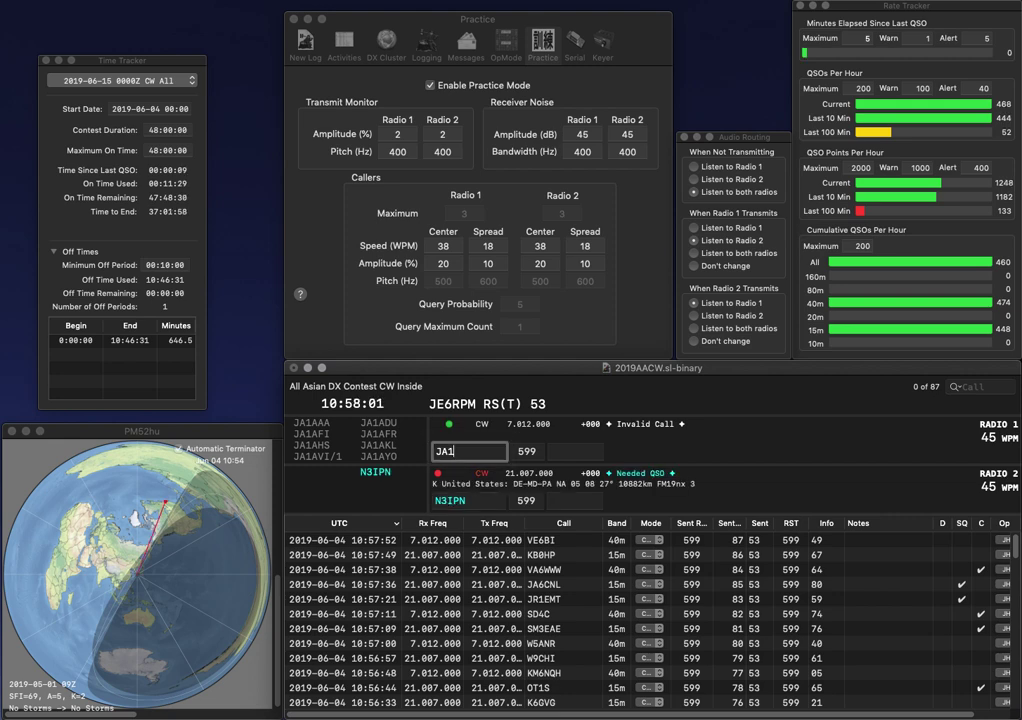
pyautogui.write('PCM')
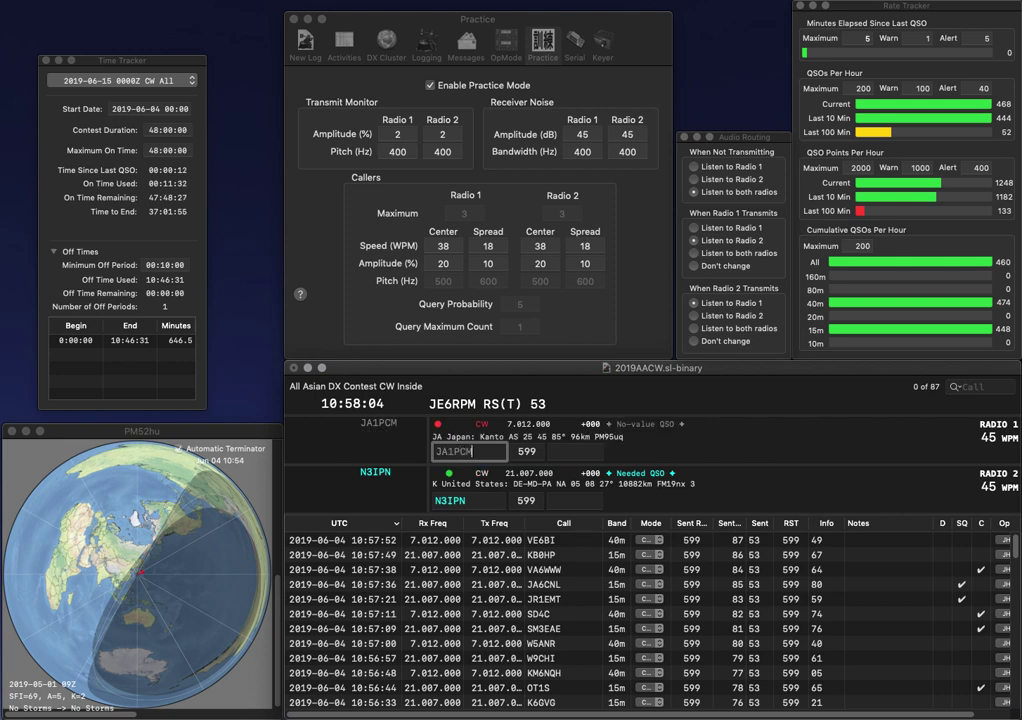
pyautogui.press('Return')
# Log N3IPN on Radio 2 with exchange 10 and JA1PCM on Radio 1 with exchange 76.
pyautogui.write('10')
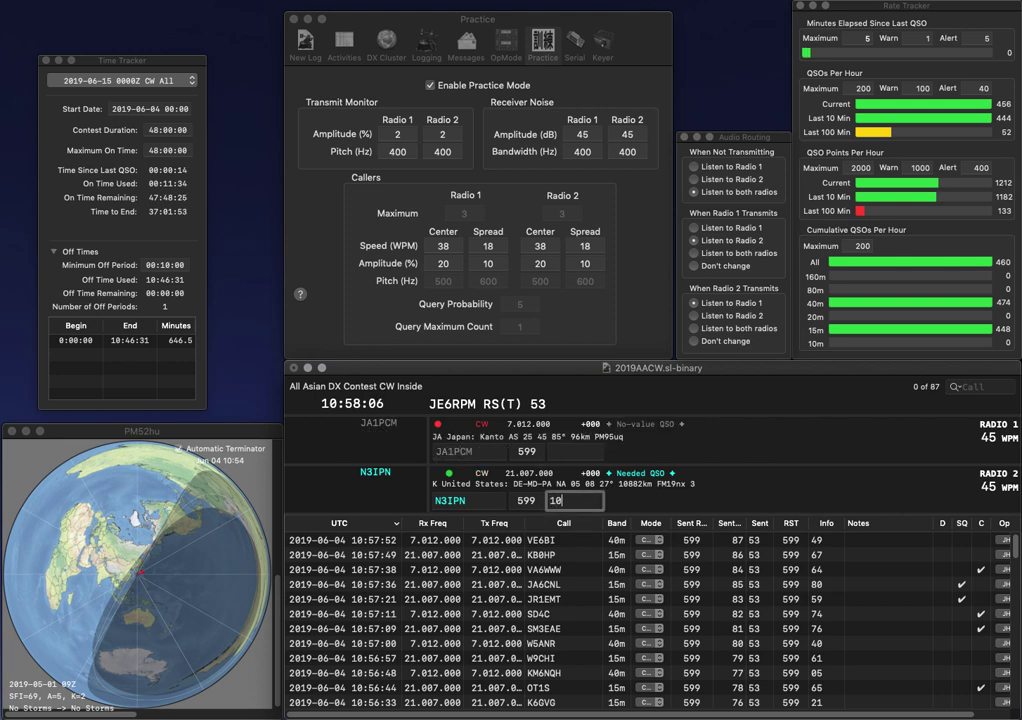
pyautogui.press('Return')
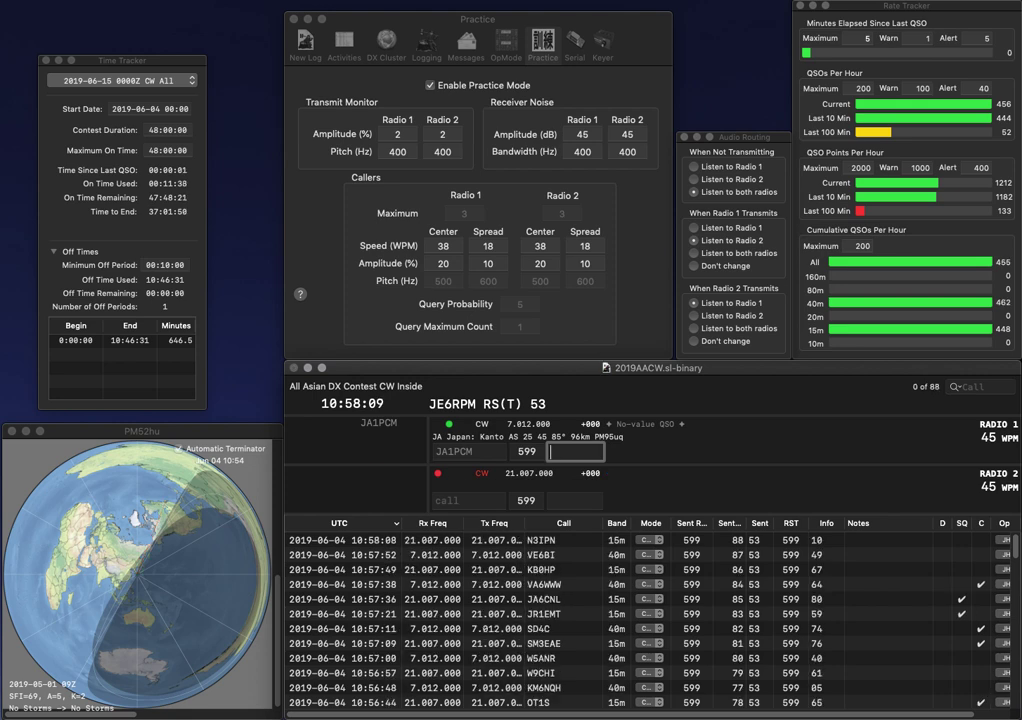
pyautogui.write('76')
pyautogui.press('Return')
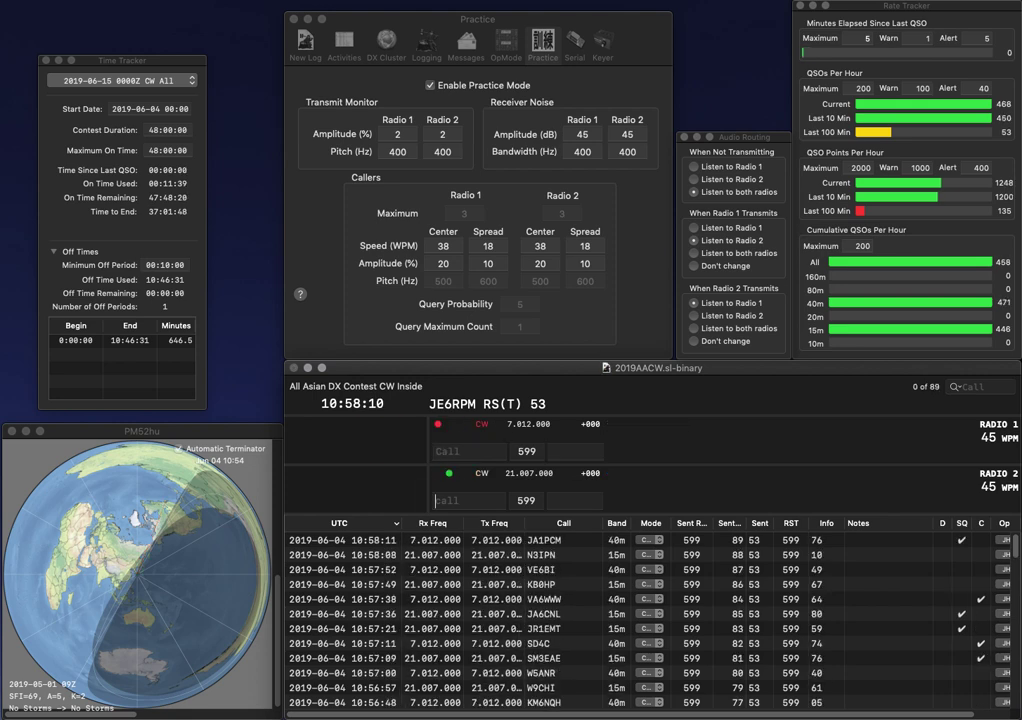
# Answer HB9MM on Radio 2 and SV1CIF on Radio 1.
pyautogui.write('HB9MM')
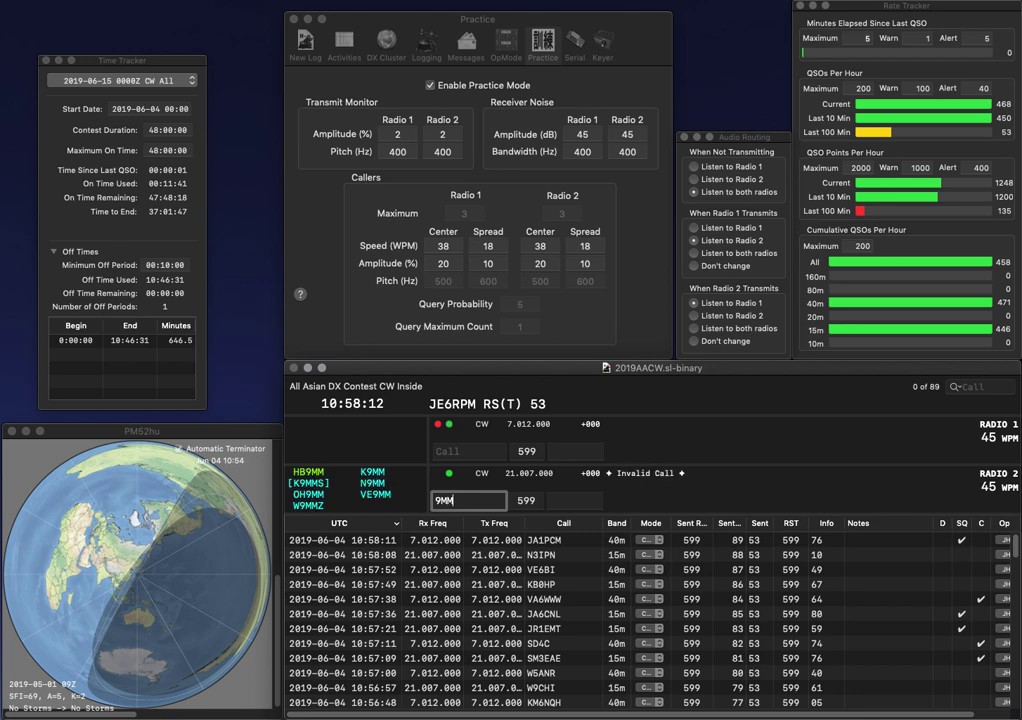
pyautogui.press('Return')
pyautogui.write('SV1CIF')
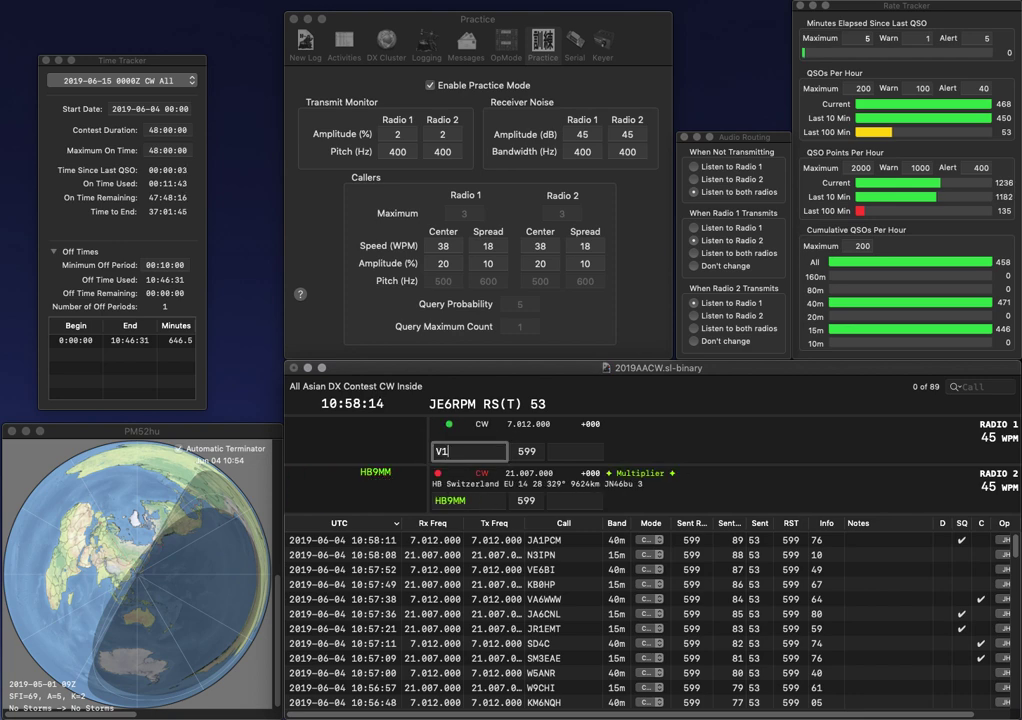
pyautogui.press('Return')
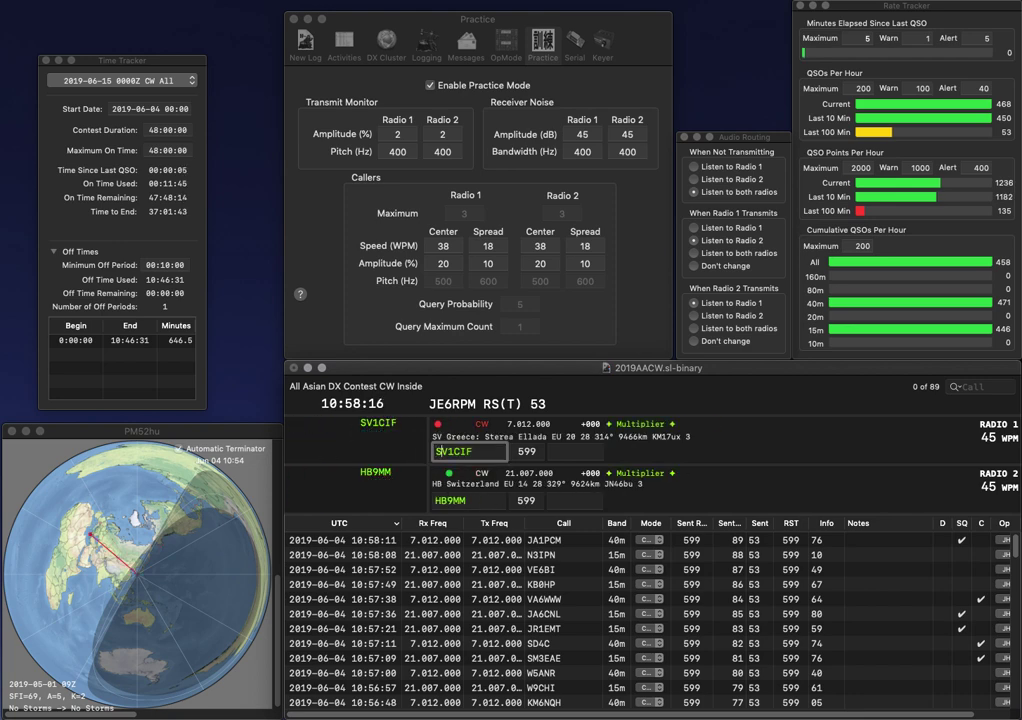
# Log HB9MM on Radio 2 with exchange 11 and SV1CIF on Radio 1 with exchange 08.
pyautogui.write('11')
pyautogui.press('Return')
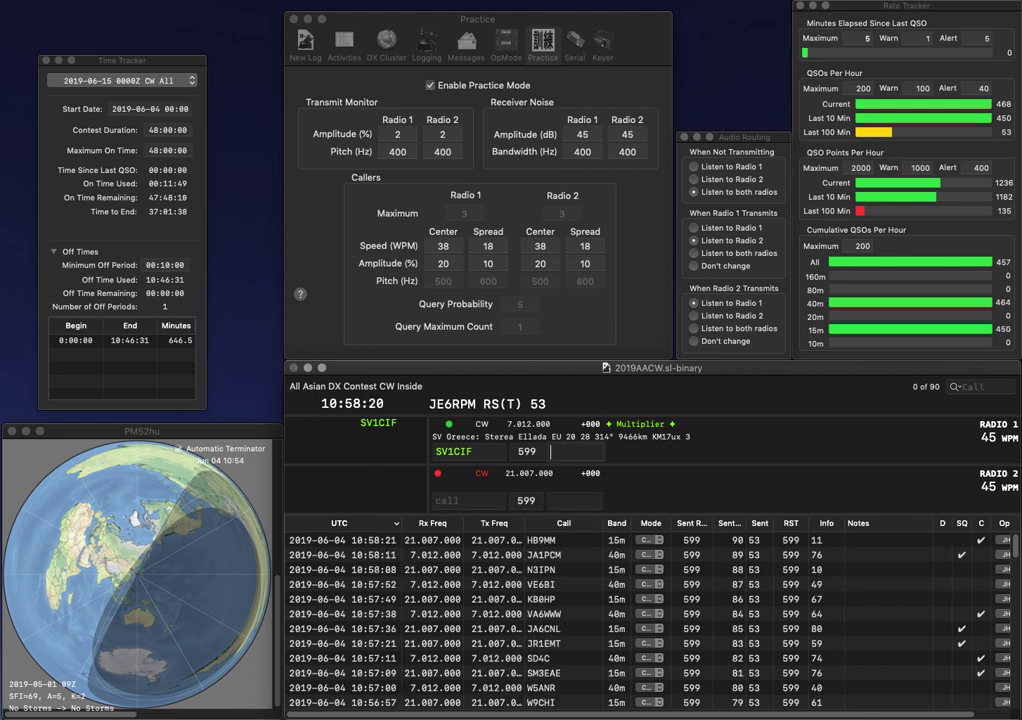
pyautogui.write('08')
pyautogui.press('Return')
# Answer K9FD on Radio 2 and W5PR on Radio 1.
pyautogui.write('K9FD')
pyautogui.press('Return')
pyautogui.write('W5PR')
pyautogui.press('Return')
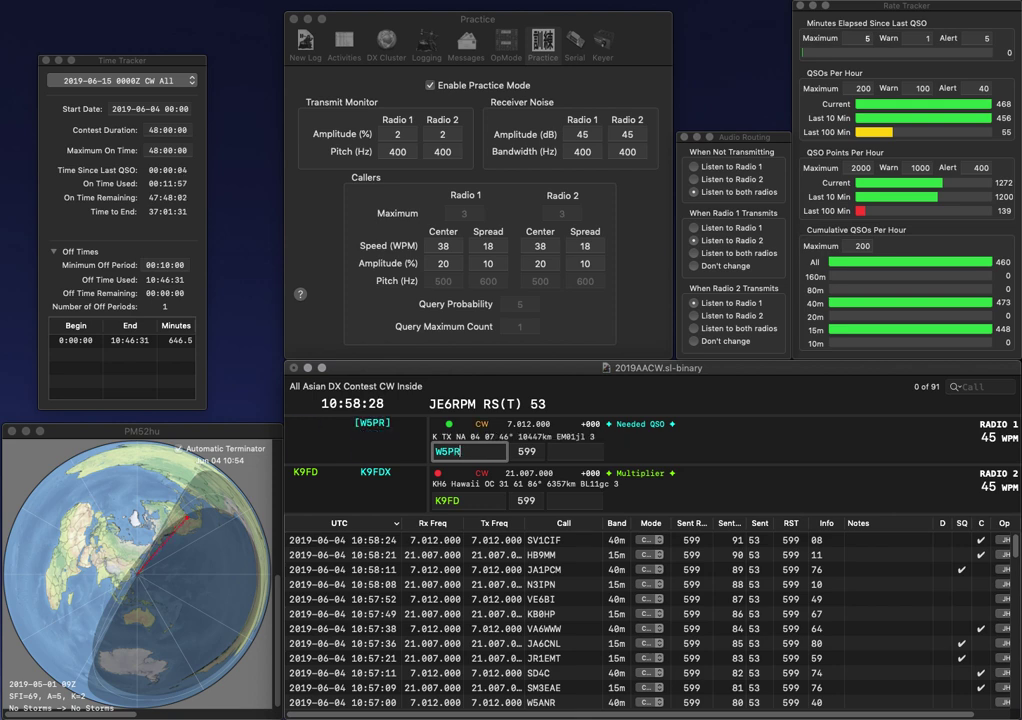
pyautogui.write('3')
pyautogui.press('BackSpace')
pyautogui.write('26')
pyautogui.press('Return')
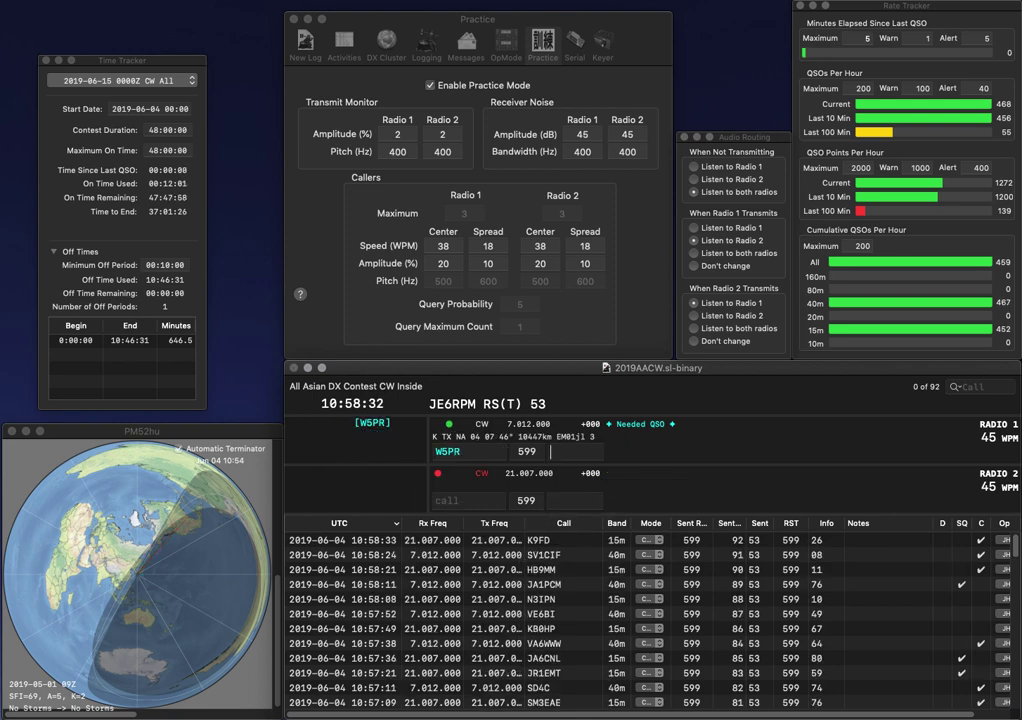
pyautogui.write('1')
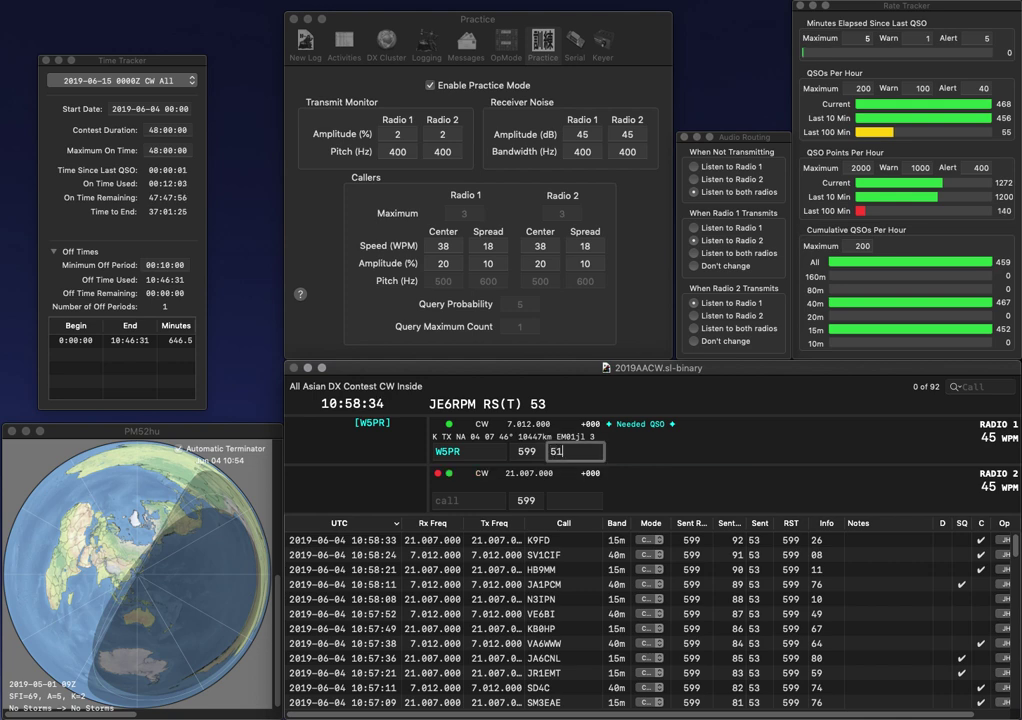
pyautogui.press('Return')
pyautogui.write('KG')
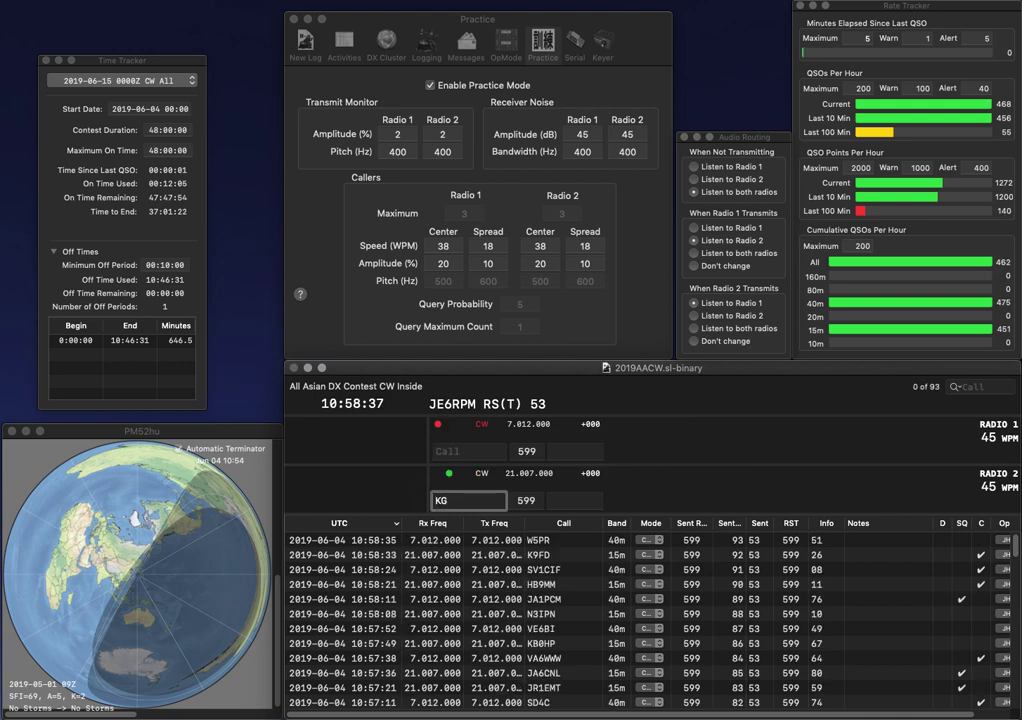
pyautogui.press('Return')
pyautogui.write('KC')
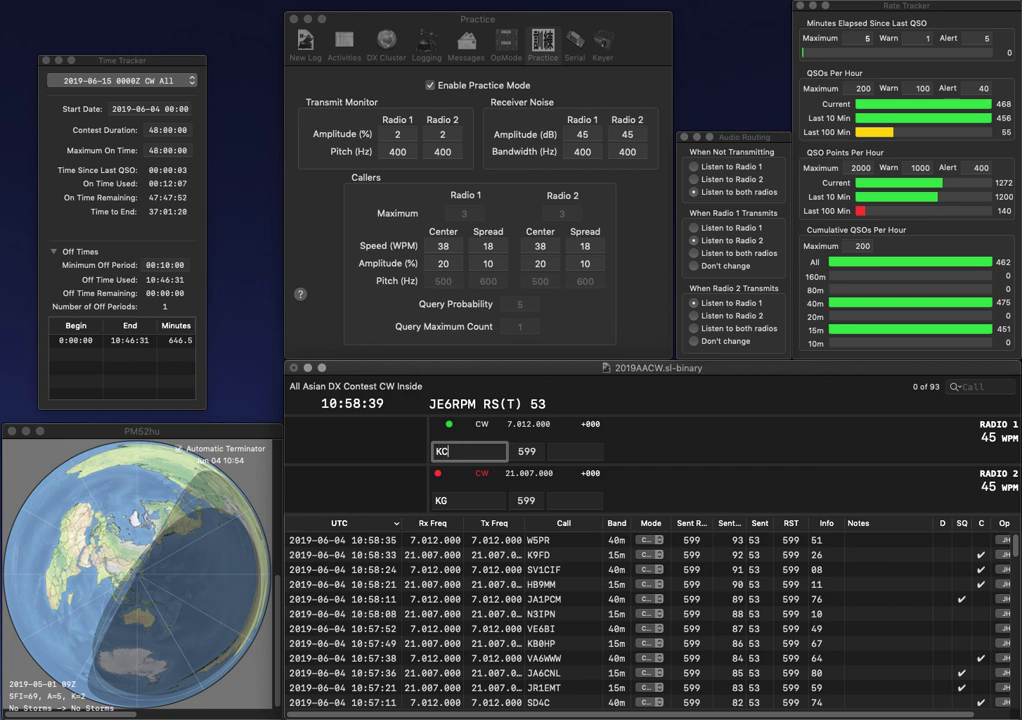
pyautogui.write('9LDO')
pyautogui.press('Return')
pyautogui.write('5LER')
pyautogui.press('BackSpace')
pyautogui.write('R')
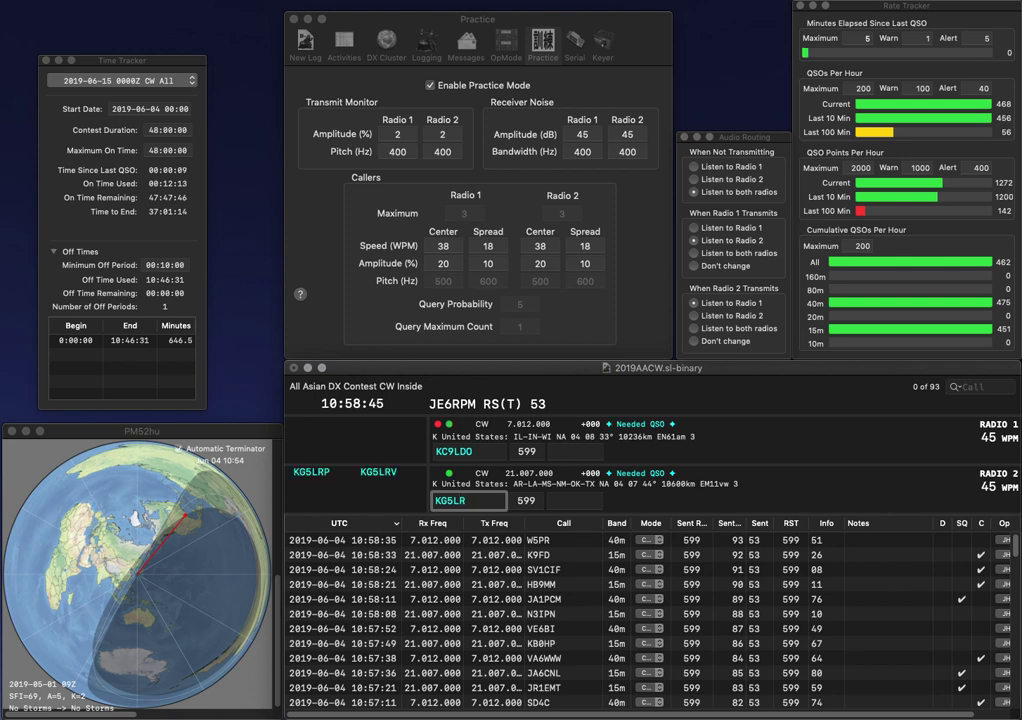
pyautogui.press('Return')
pyautogui.press('Right')
pyautogui.press('Delete')
pyautogui.write('B')
pyautogui.press('Return')
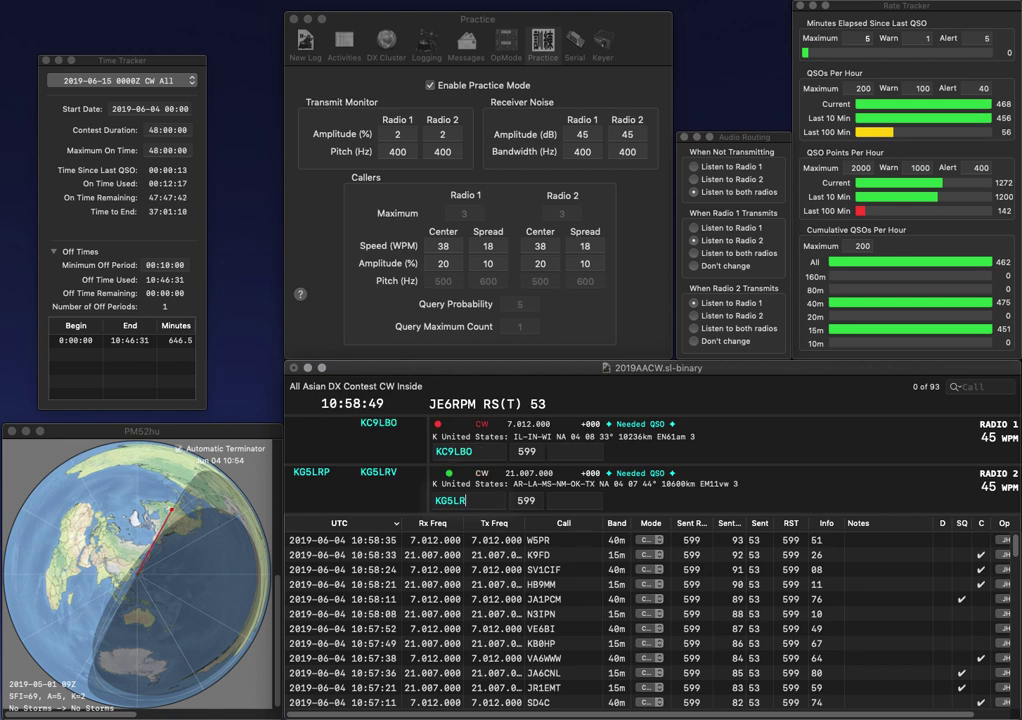
pyautogui.press('Left')
pyautogui.press('BackSpace')
pyautogui.write('KR')
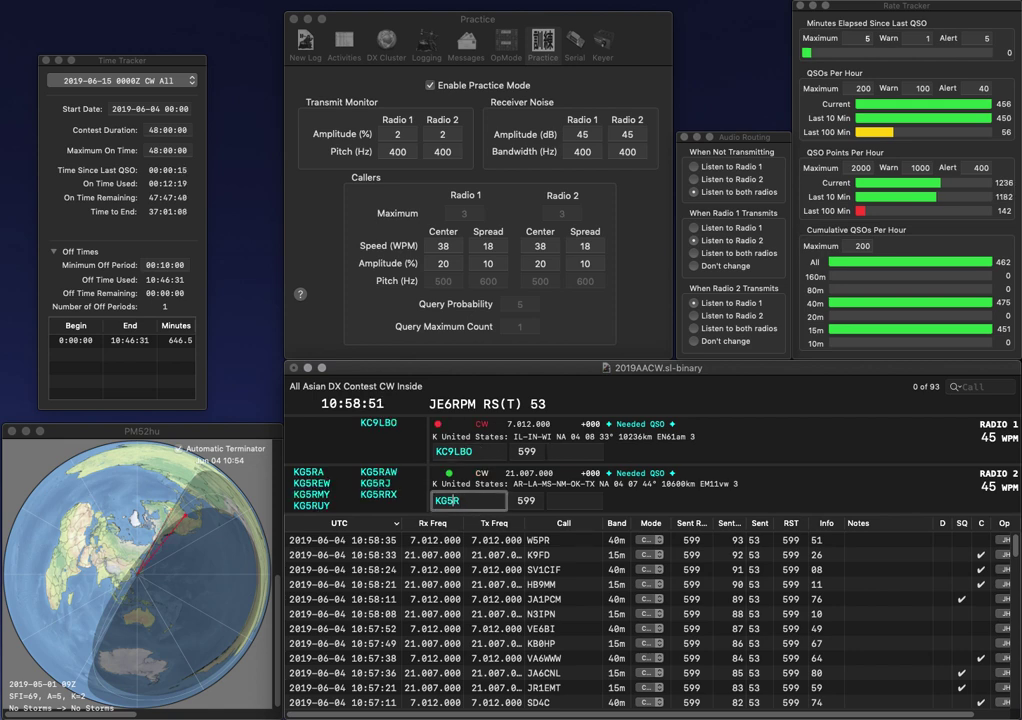
pyautogui.write('Z')
pyautogui.press('Return')
pyautogui.press('space')
pyautogui.write('3')
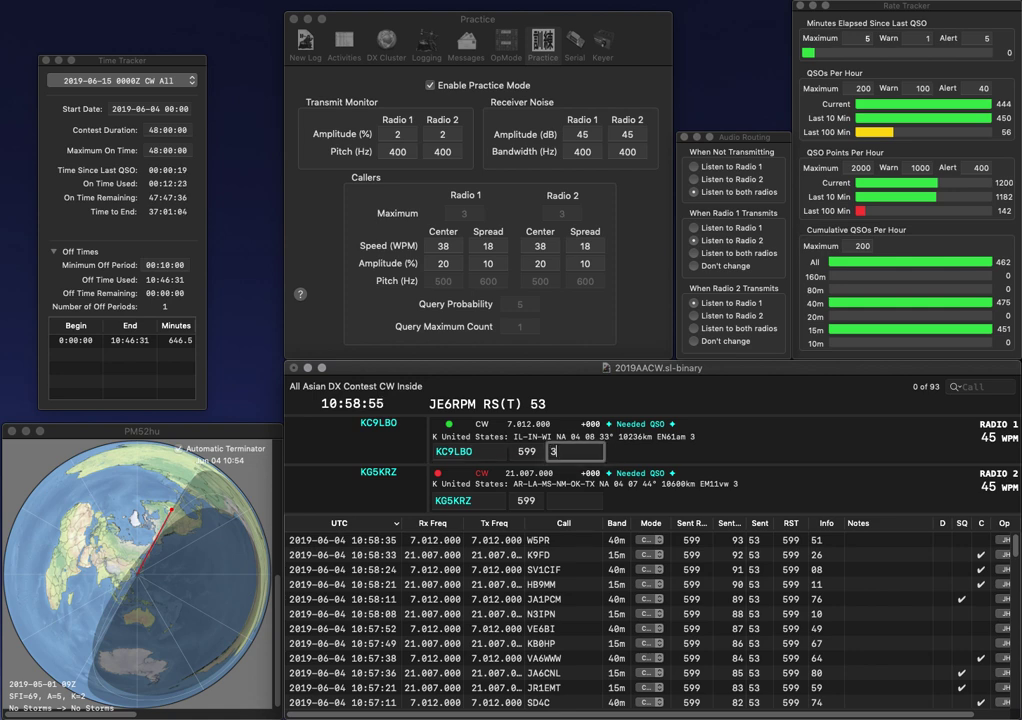
pyautogui.write('7')
pyautogui.press('Return')
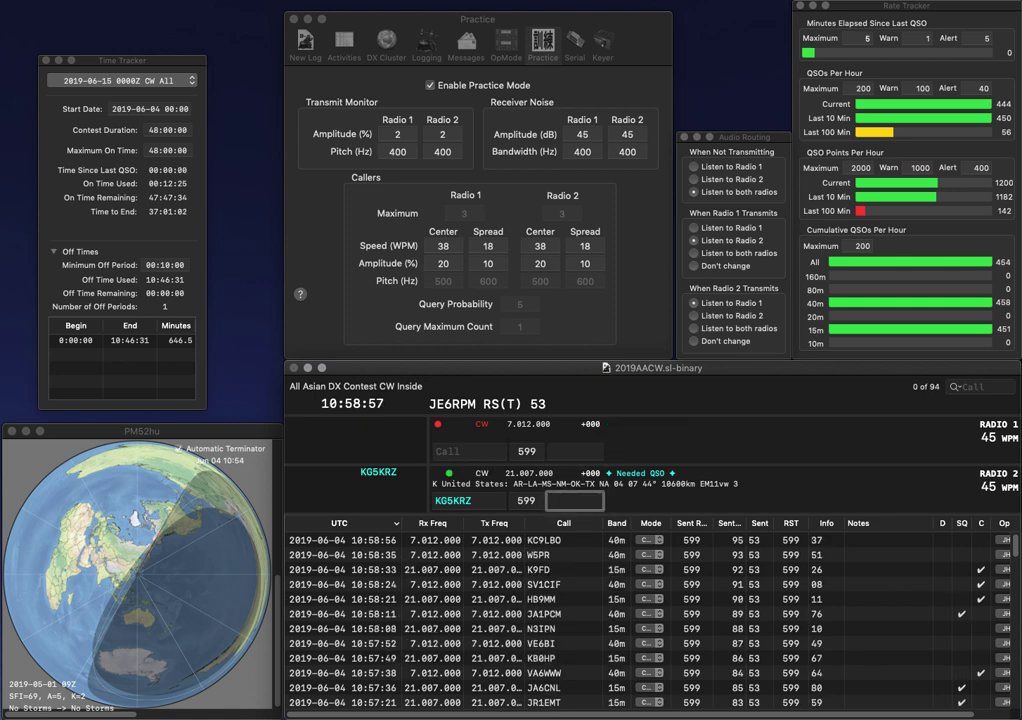
pyautogui.write('14')
pyautogui.press('Return')
# Answer KF0QR on Radio 1 and enter the partial call IFK on Radio 2.
pyautogui.write('KF0QR')
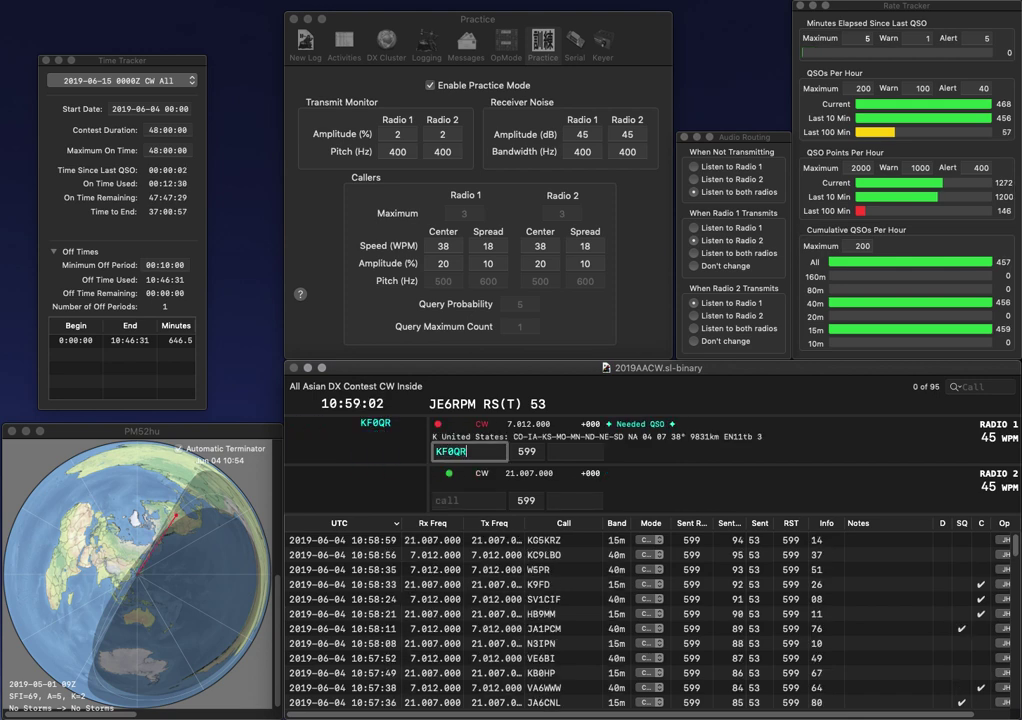
pyautogui.press('Return')
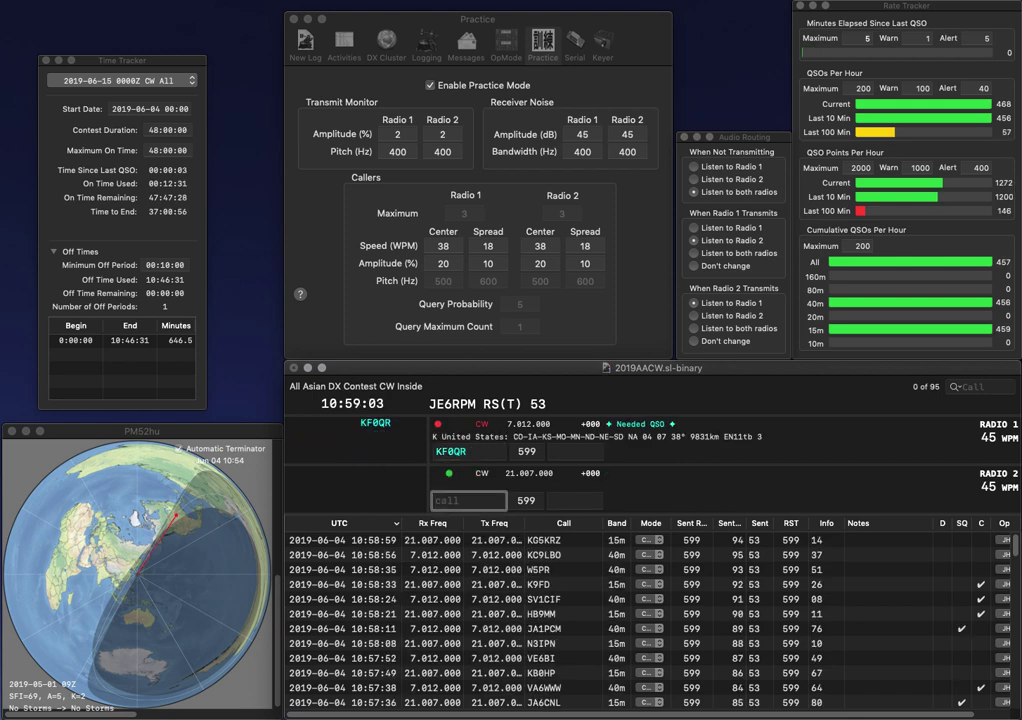
pyautogui.write('IFK')
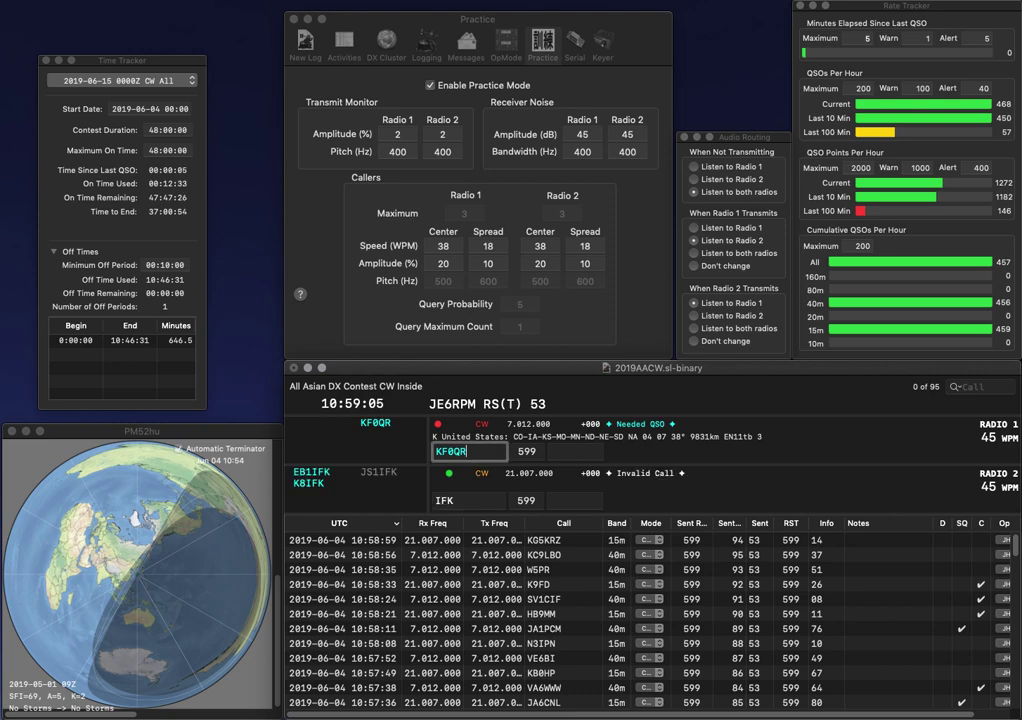
pyautogui.press('space')
pyautogui.write('3')
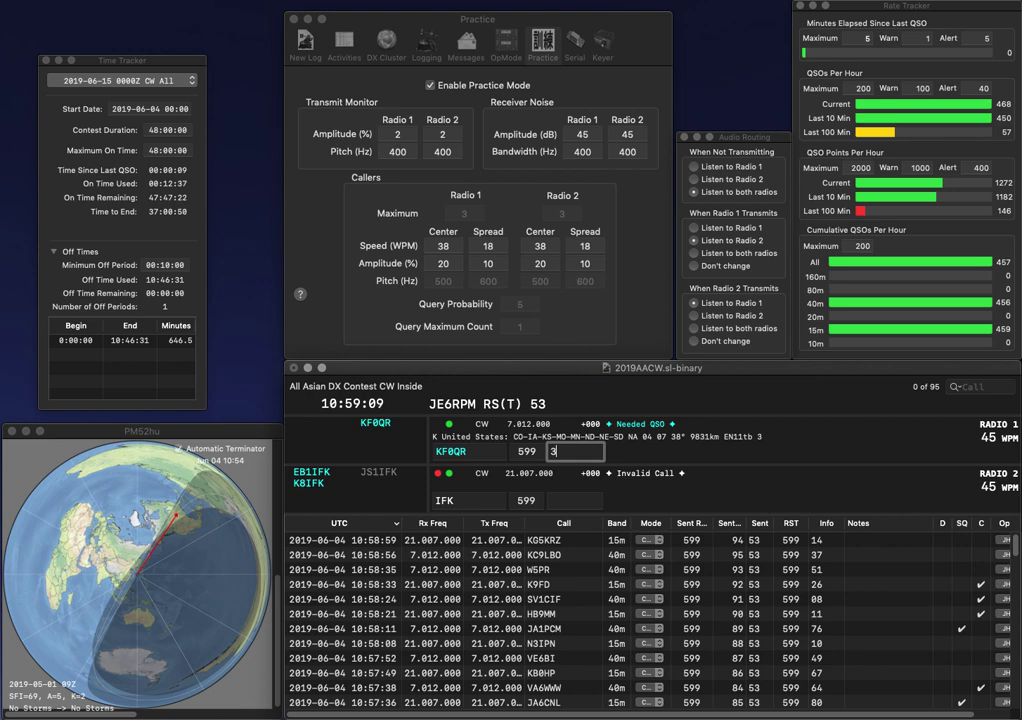
pyautogui.write('7')
pyautogui.press('Return')
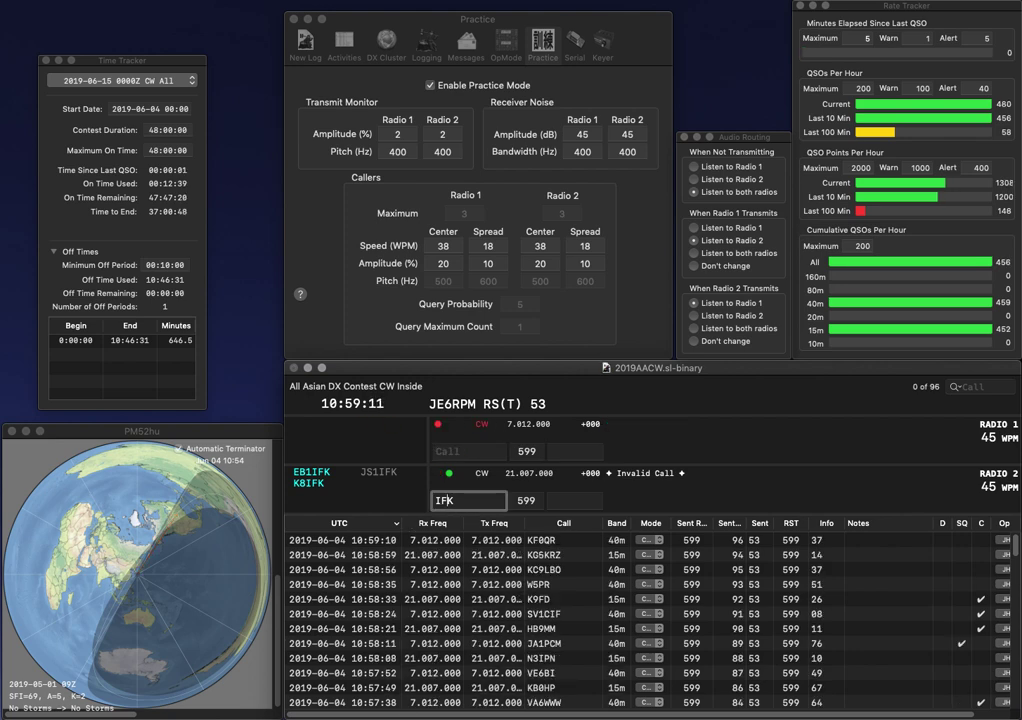
# Send the partial call IFK on Radio 2 and enter the partial call IT on Radio 1.
pyautogui.press('Return')
pyautogui.press('Up')
pyautogui.write('I')
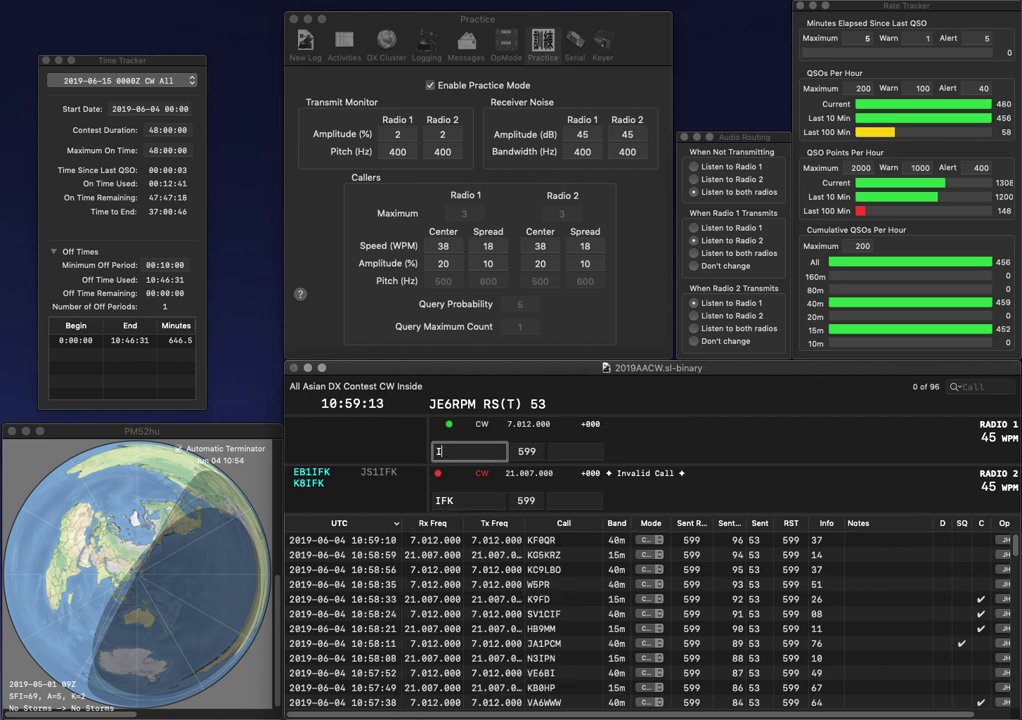
pyautogui.press('Return')
pyautogui.press('Down')
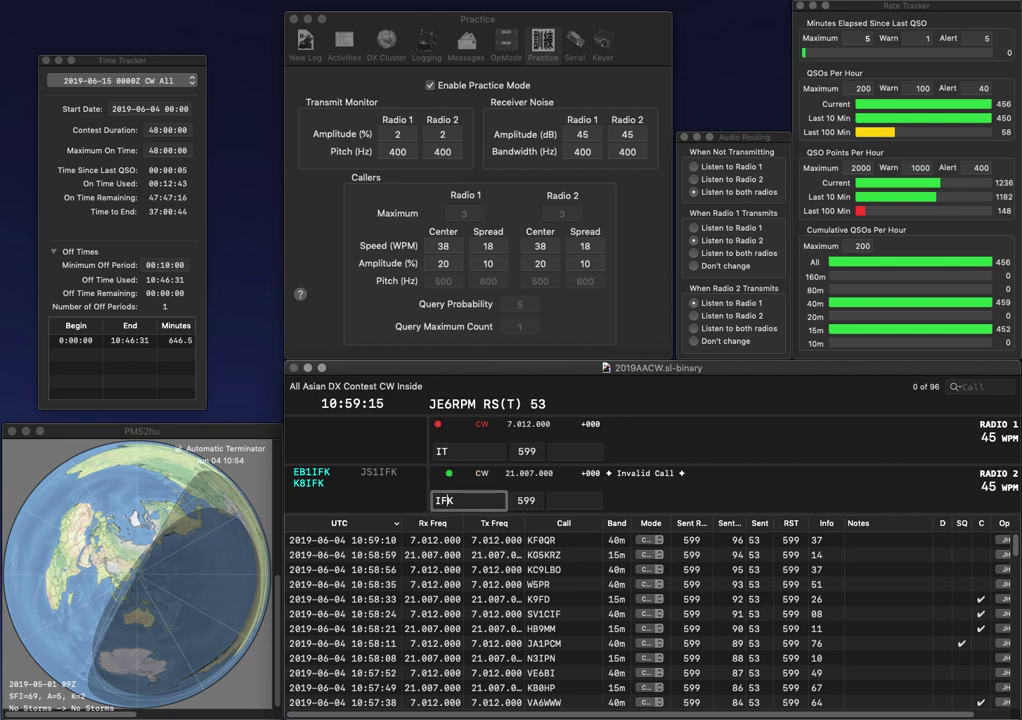
pyautogui.press('BackSpace')
pyautogui.write('I9')
pyautogui.press('Up')
pyautogui.write('9RDG')
pyautogui.press('Return')
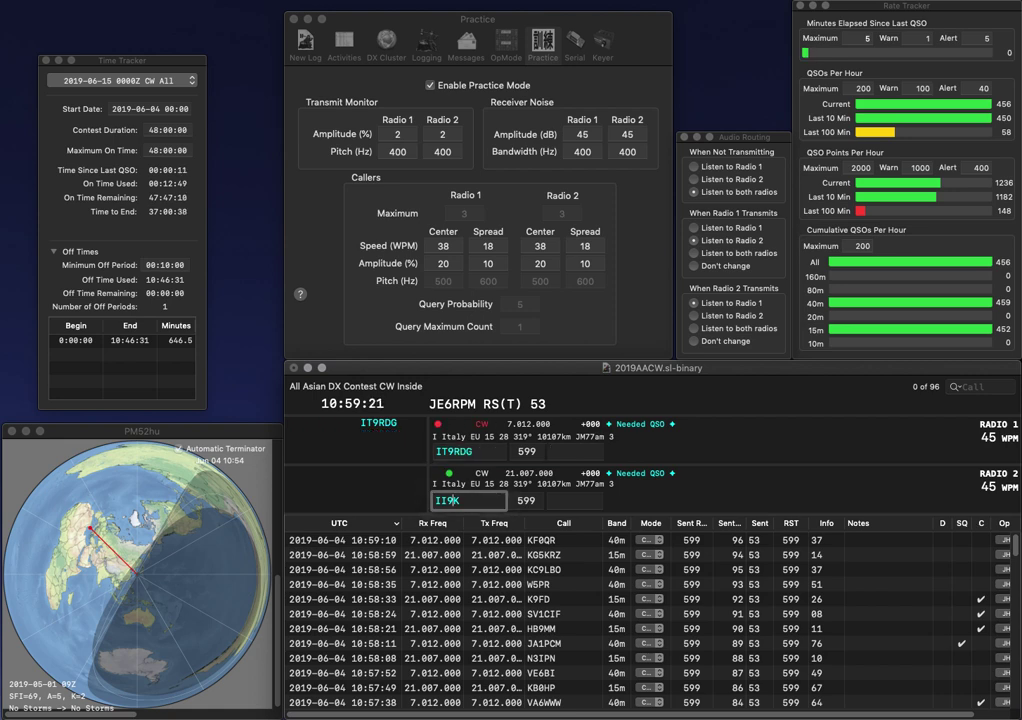
pyautogui.press('BackSpace')
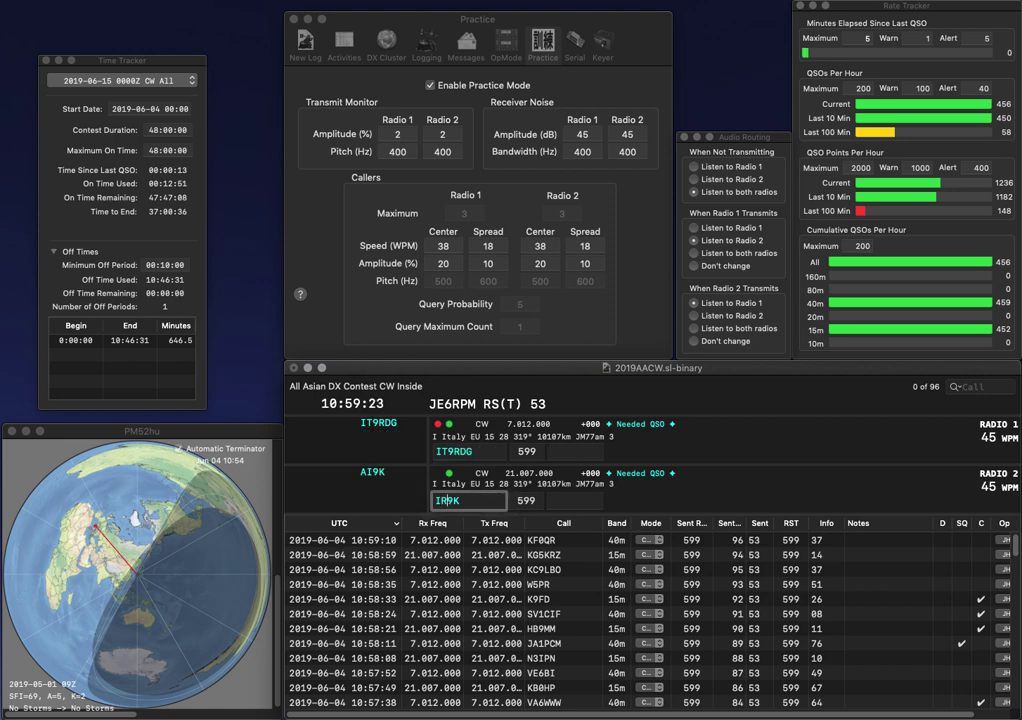
pyautogui.write('R')
pyautogui.press('Return')
pyautogui.write('6')
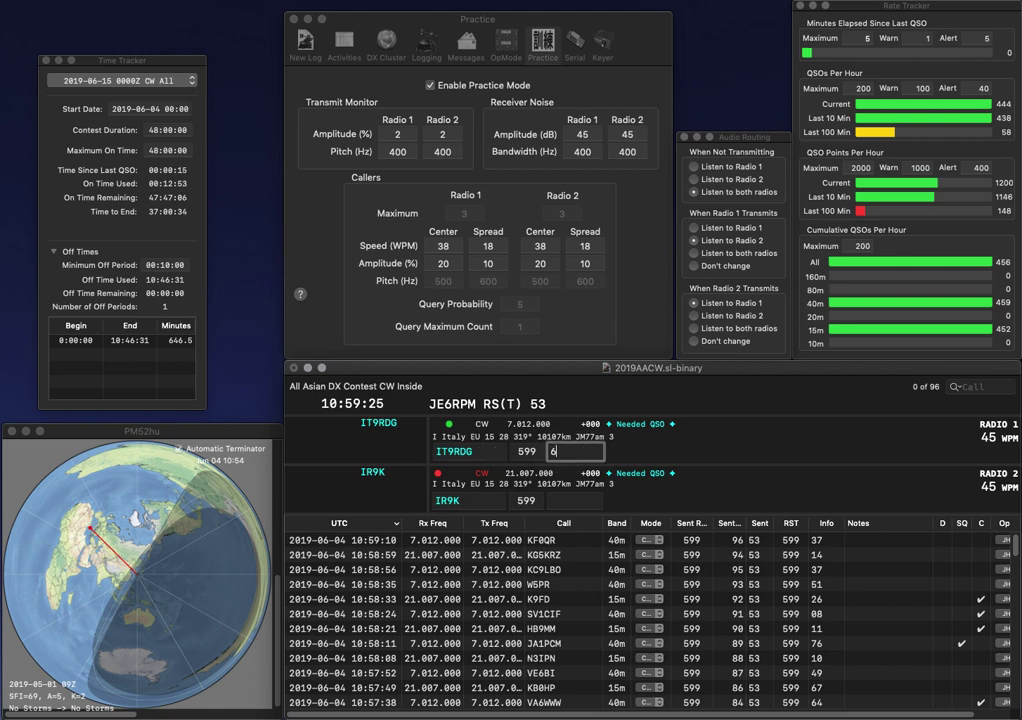
pyautogui.write('8')
pyautogui.press('Return')
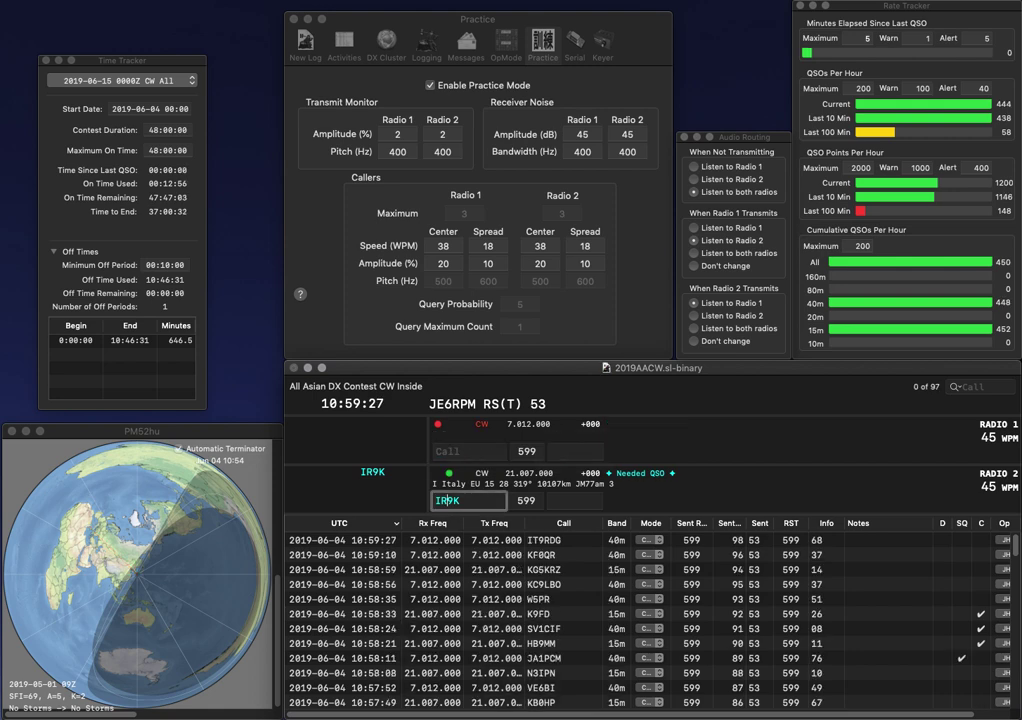
pyautogui.press('space')
pyautogui.press('Return')
pyautogui.write('ABR')
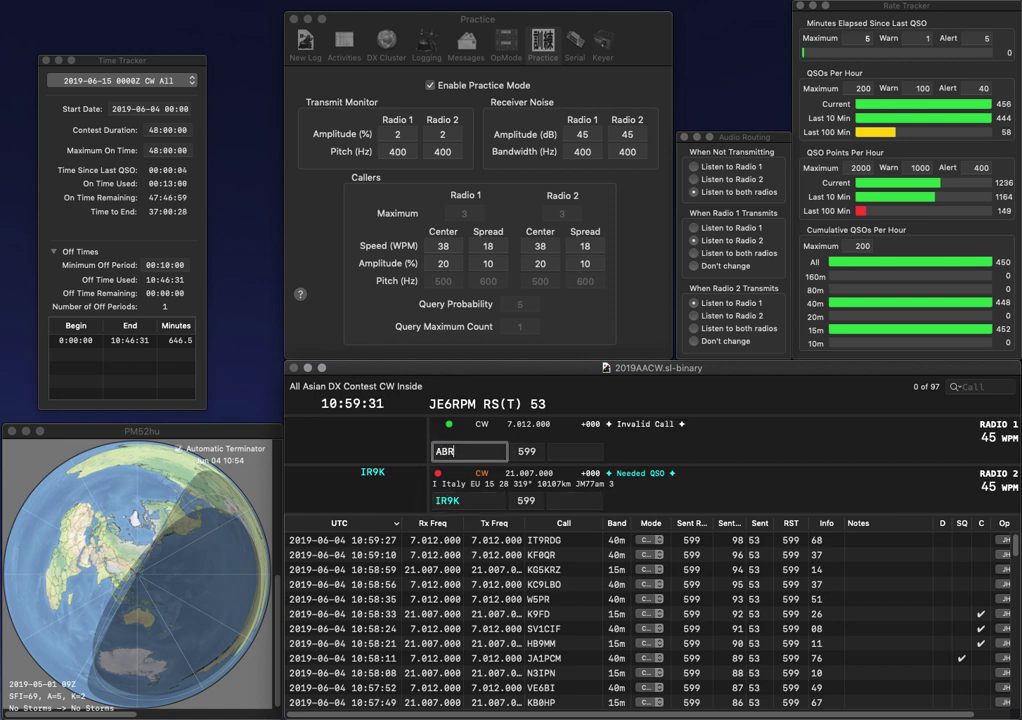
pyautogui.press('Up')
pyautogui.write('K6')
pyautogui.press('Return')
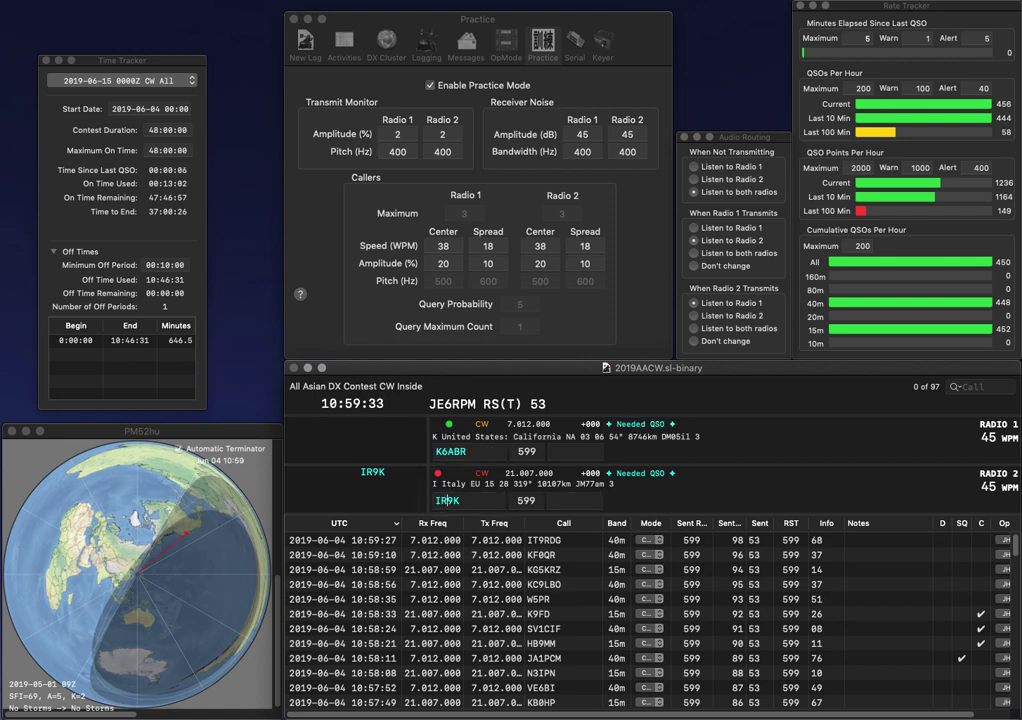
# Correct the Radio 2 call to II8K and the Radio 1 call to K9ABR, sending the corrected calls.
pyautogui.press('BackSpace')
pyautogui.press('BackSpace')
pyautogui.press('BackSpace')
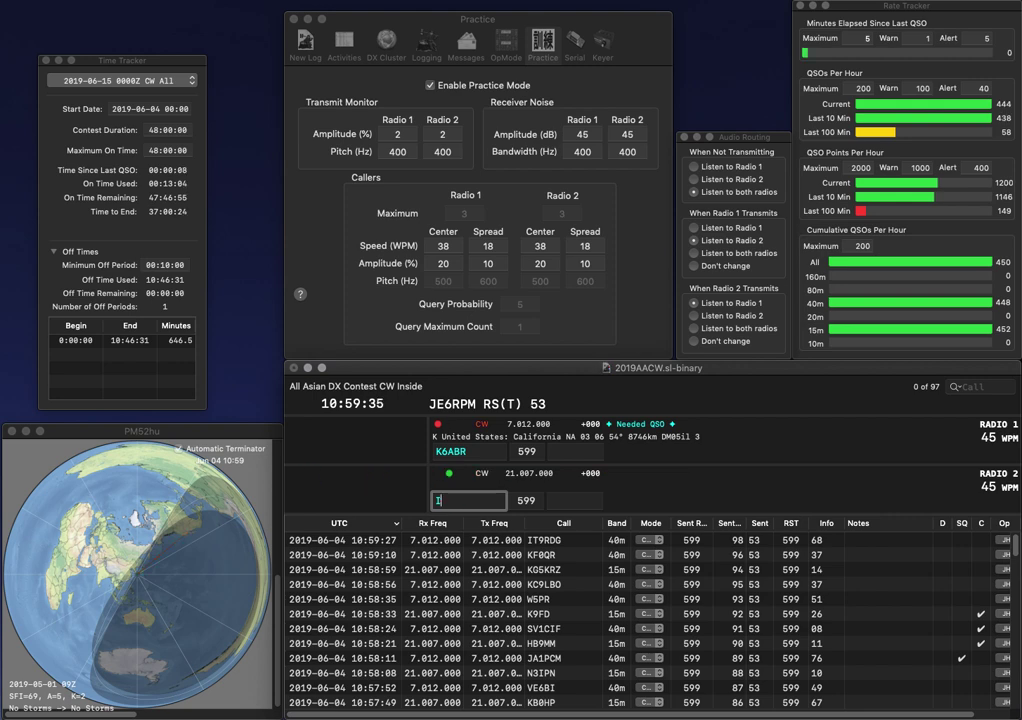
pyautogui.write('8K')
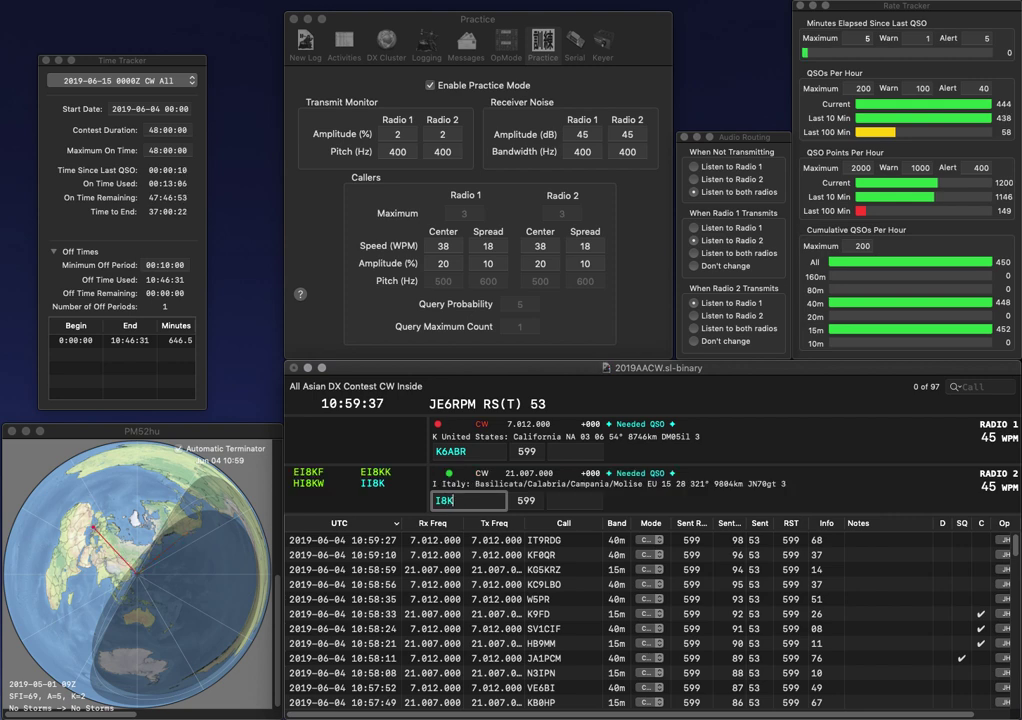
pyautogui.press('Up')
pyautogui.write('I')
pyautogui.click(448, 451)
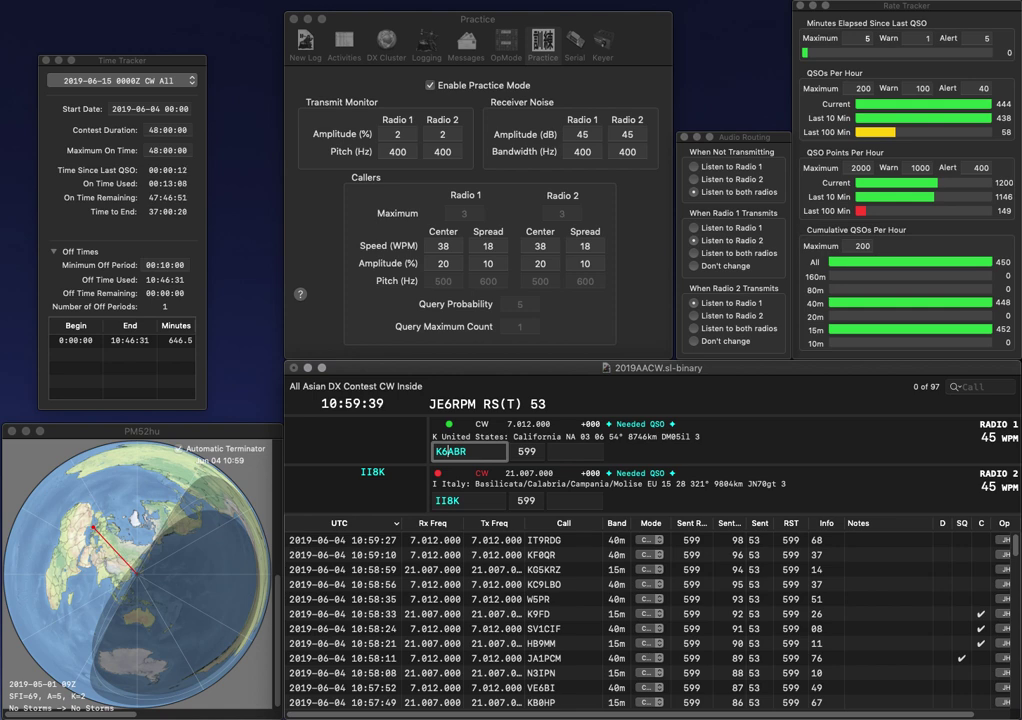
pyautogui.press('BackSpace')
pyautogui.write('9')
pyautogui.press('Return')
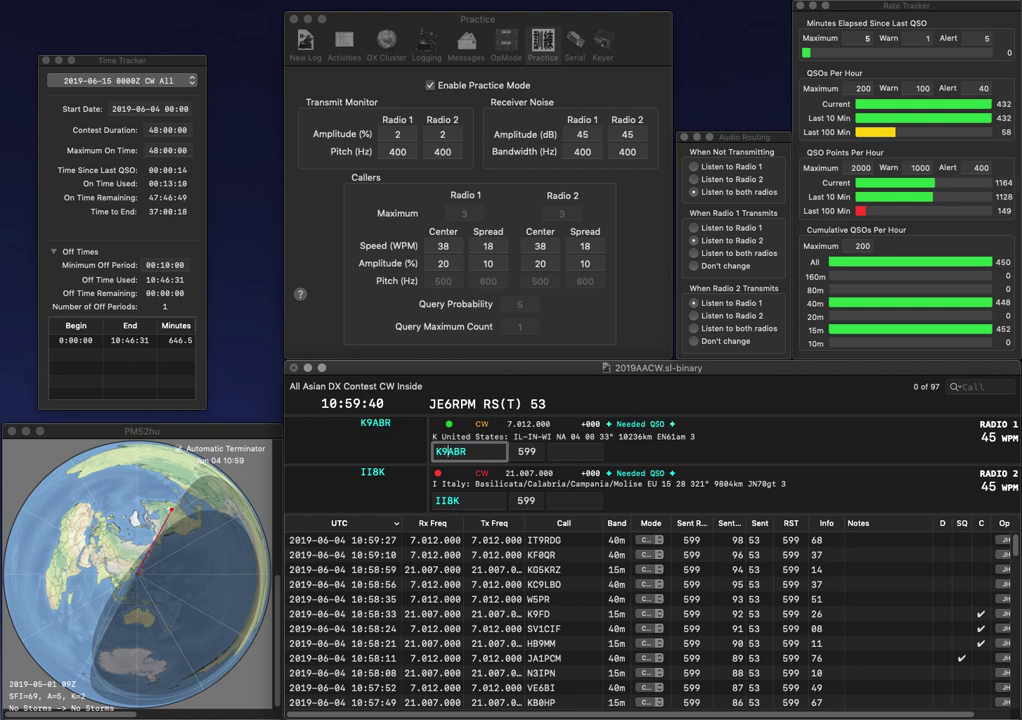
pyautogui.press('Down')
pyautogui.press('space')
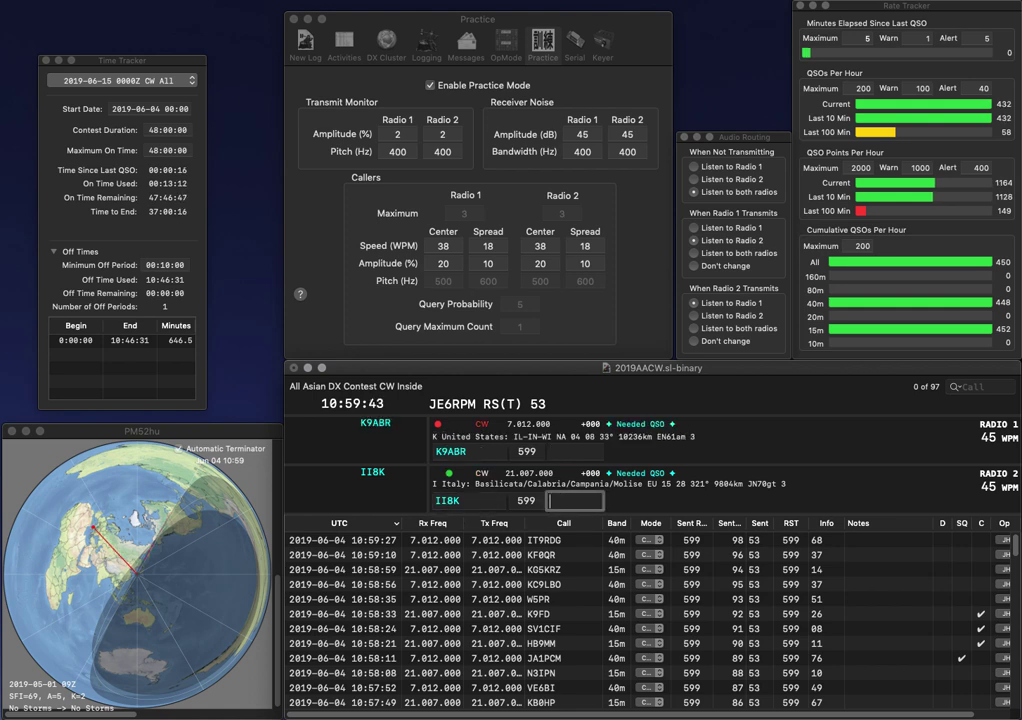
pyautogui.write('72')
pyautogui.press('Return')
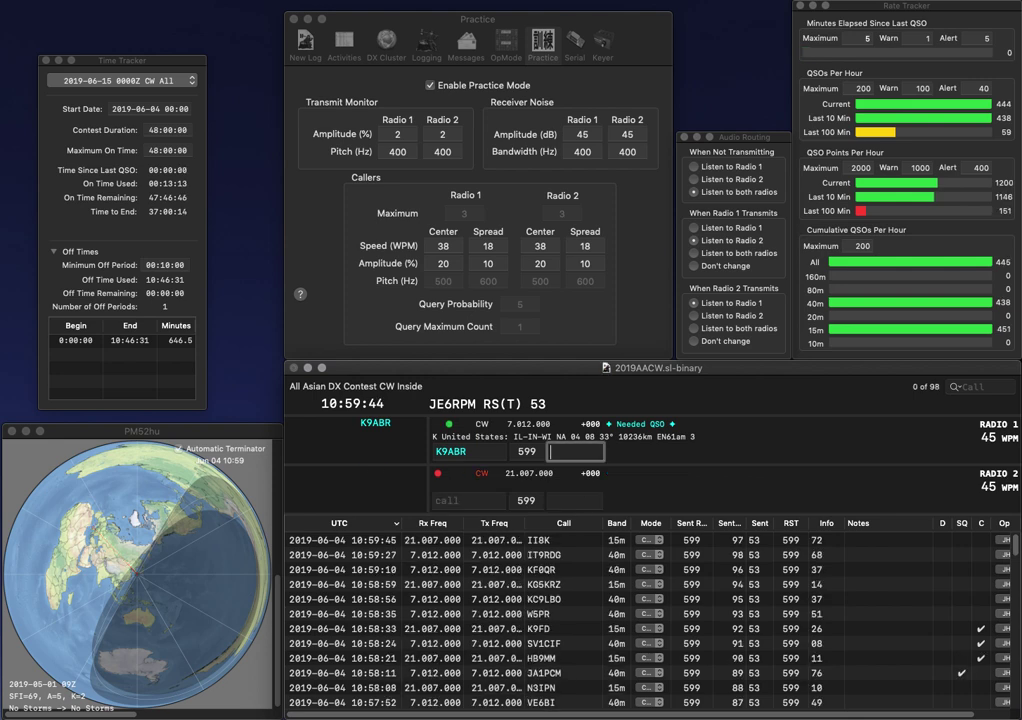
pyautogui.write('07')
pyautogui.press('Return')
# Answer MD0VMD on Radio 2 and DO1FPT on Radio 1.
pyautogui.write('MD')
pyautogui.write('0VMD')
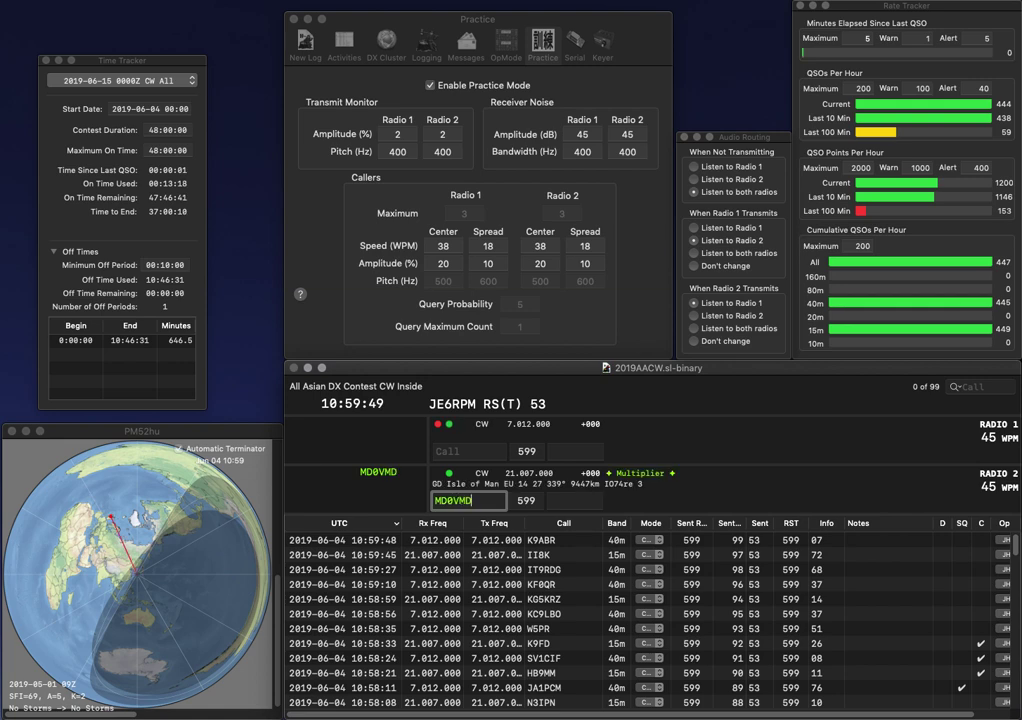
pyautogui.press('Return')
pyautogui.write('DO1FPT')
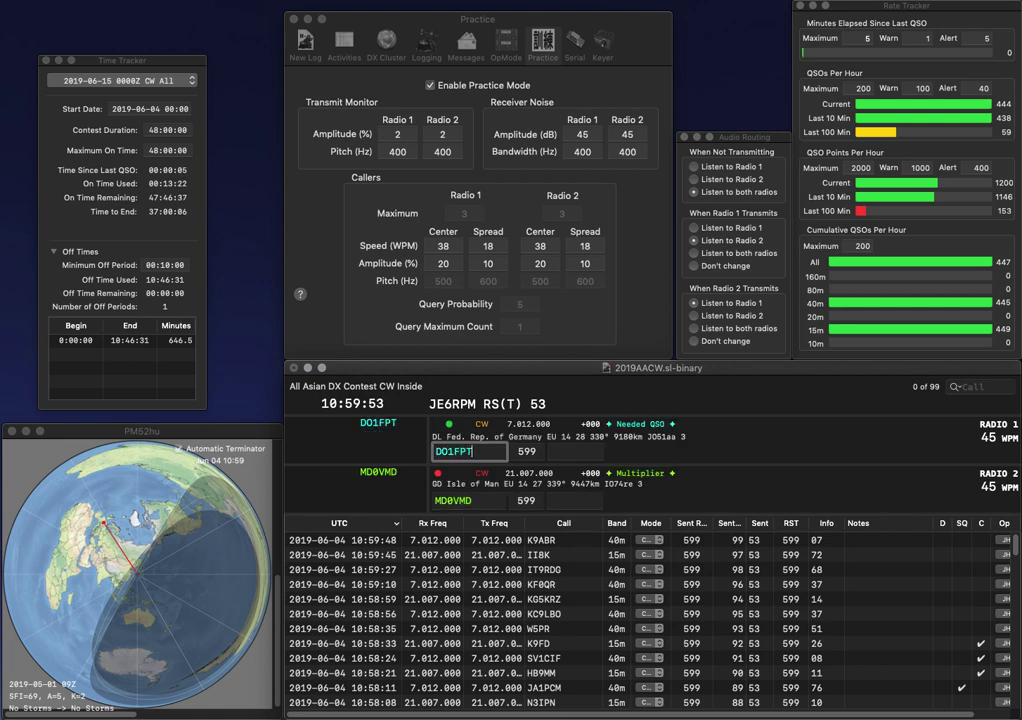
pyautogui.press('Return')
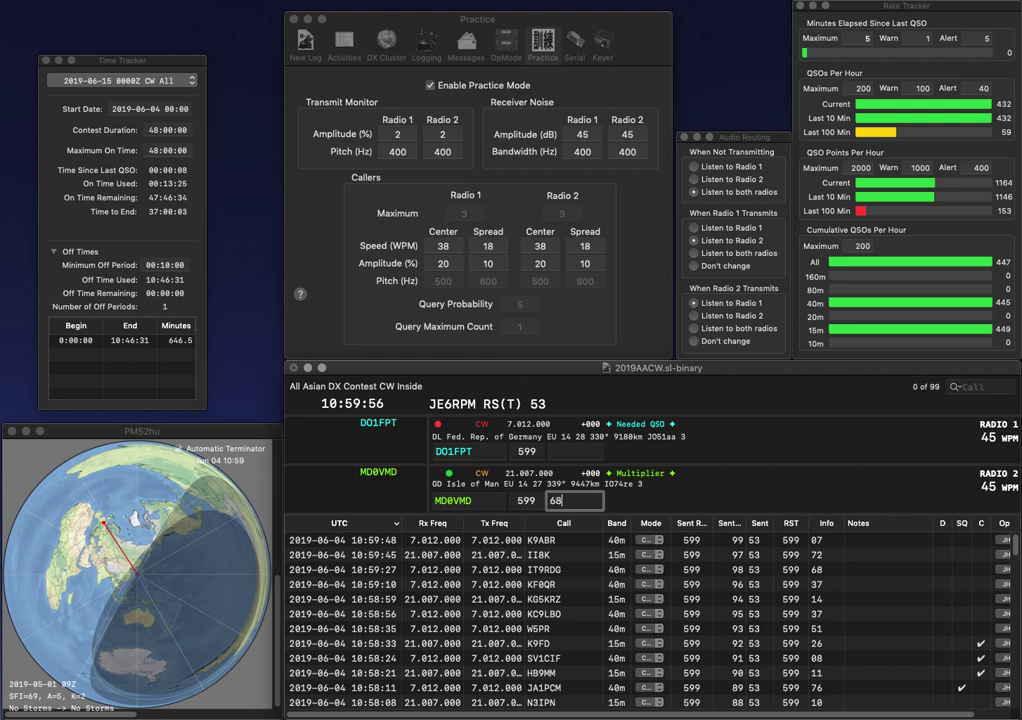
pyautogui.write('68')
pyautogui.press('Return')
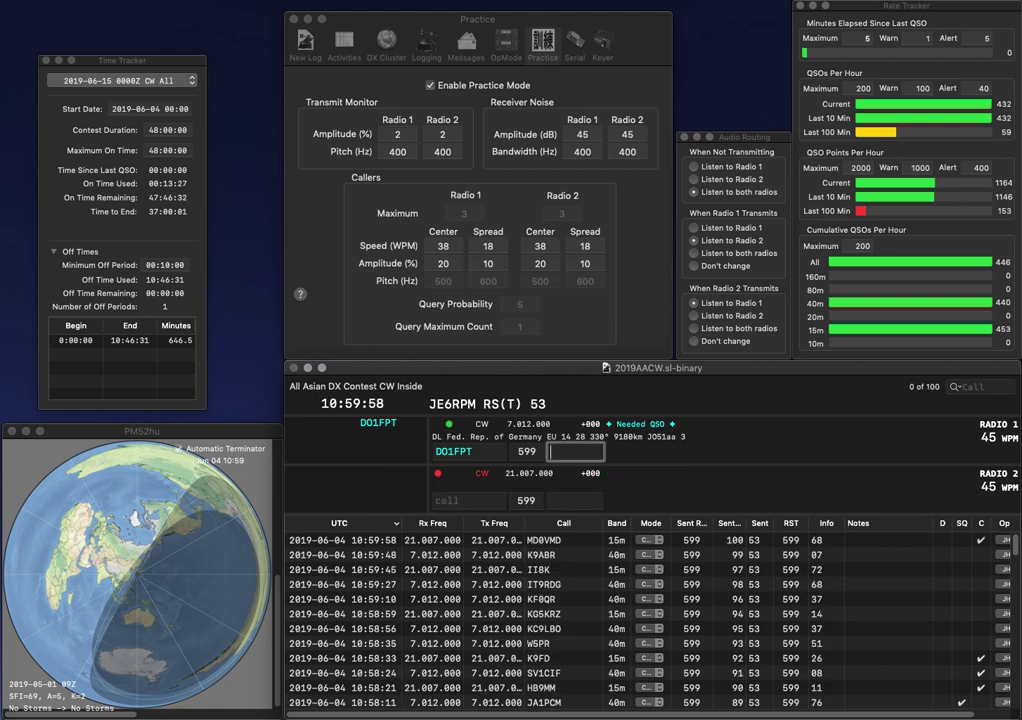
pyautogui.write('30')
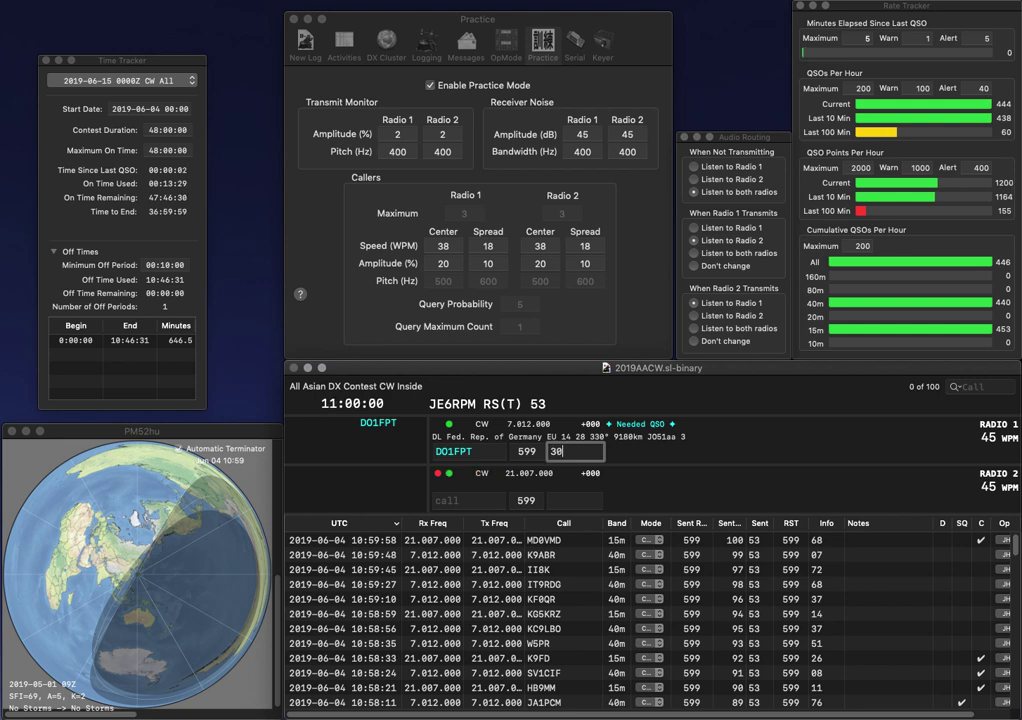
pyautogui.press('Return')
pyautogui.write('WA0KNP')
pyautogui.press('Return')
pyautogui.write('OK')
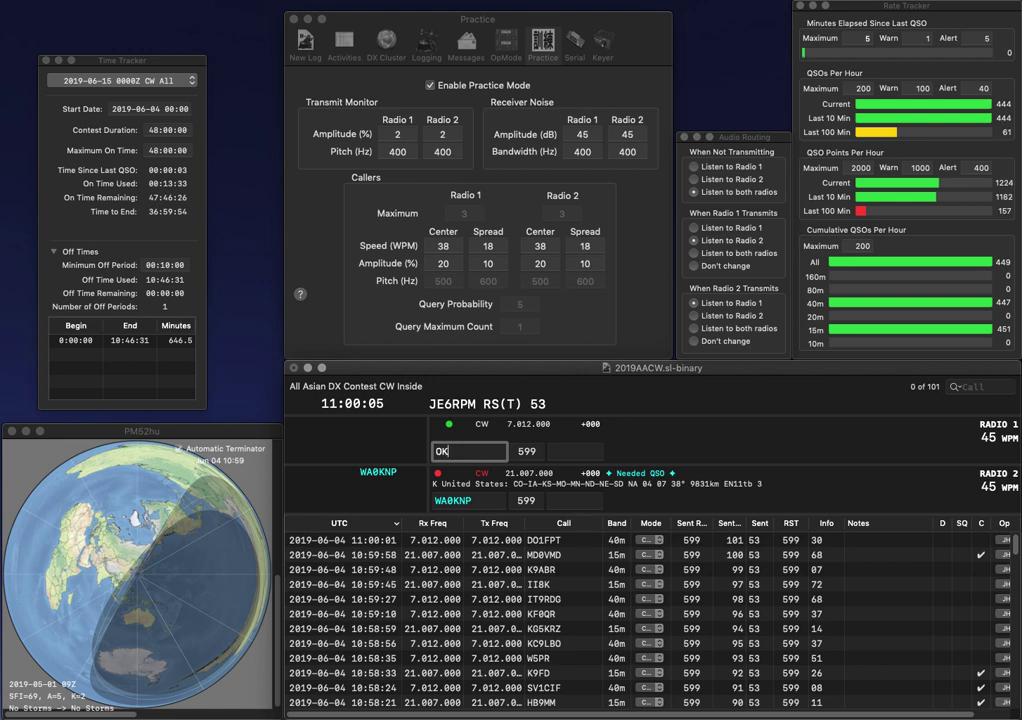
pyautogui.write('1FGD')
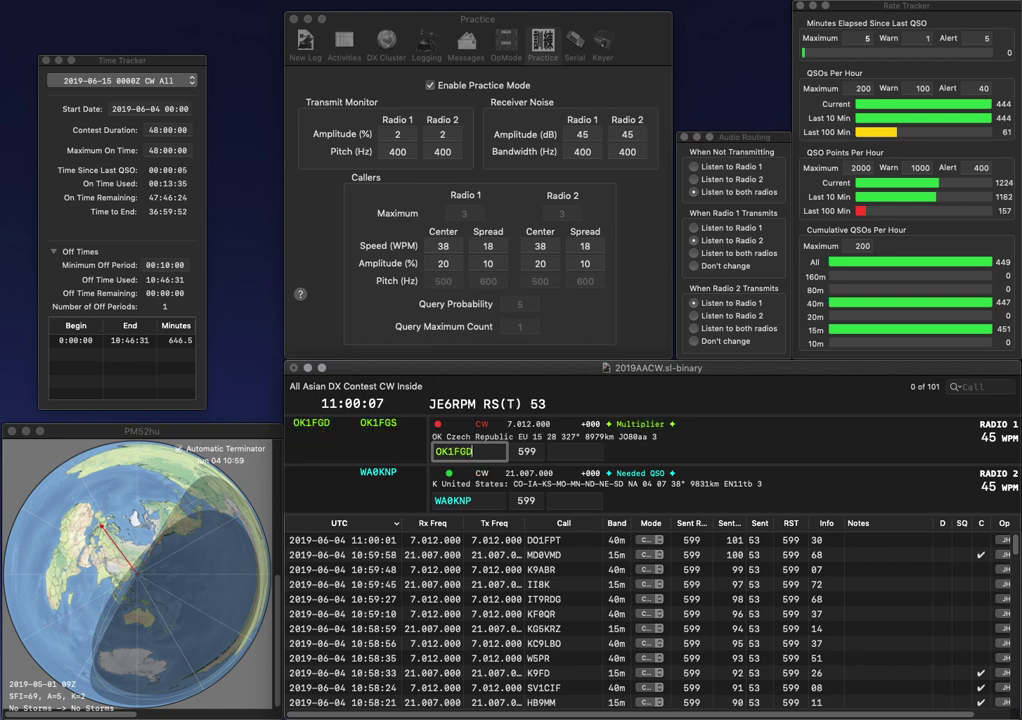
pyautogui.press('Return')
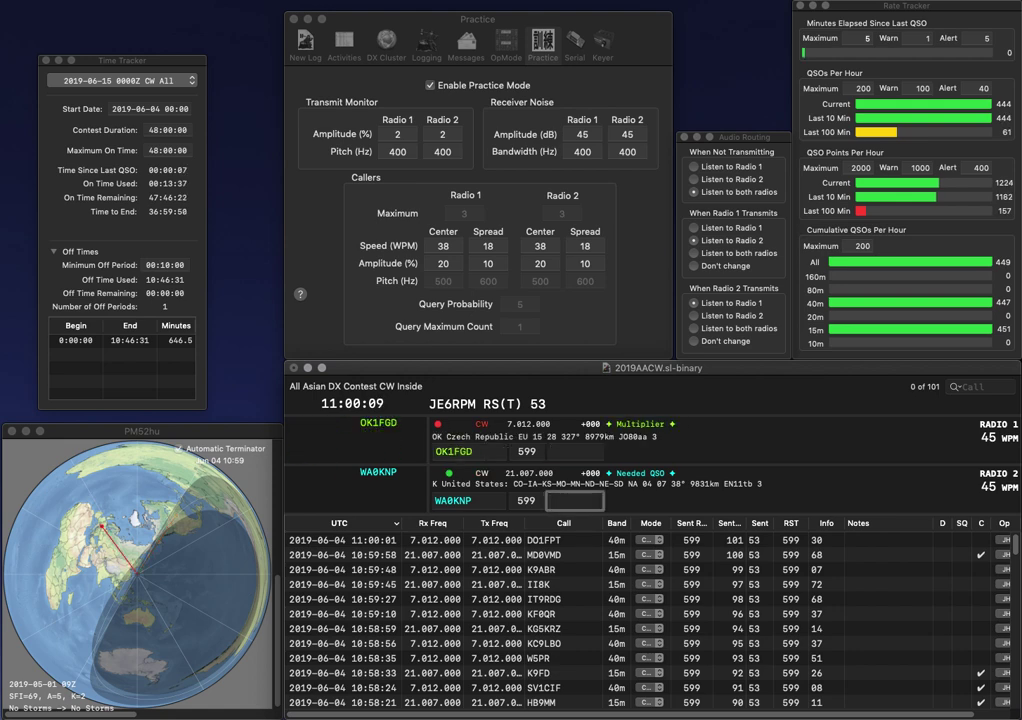
# Log WA0KNP on Radio 2 with exchange 22 and OK1FGD on Radio 1 with exchange 42.
pyautogui.press('Return')
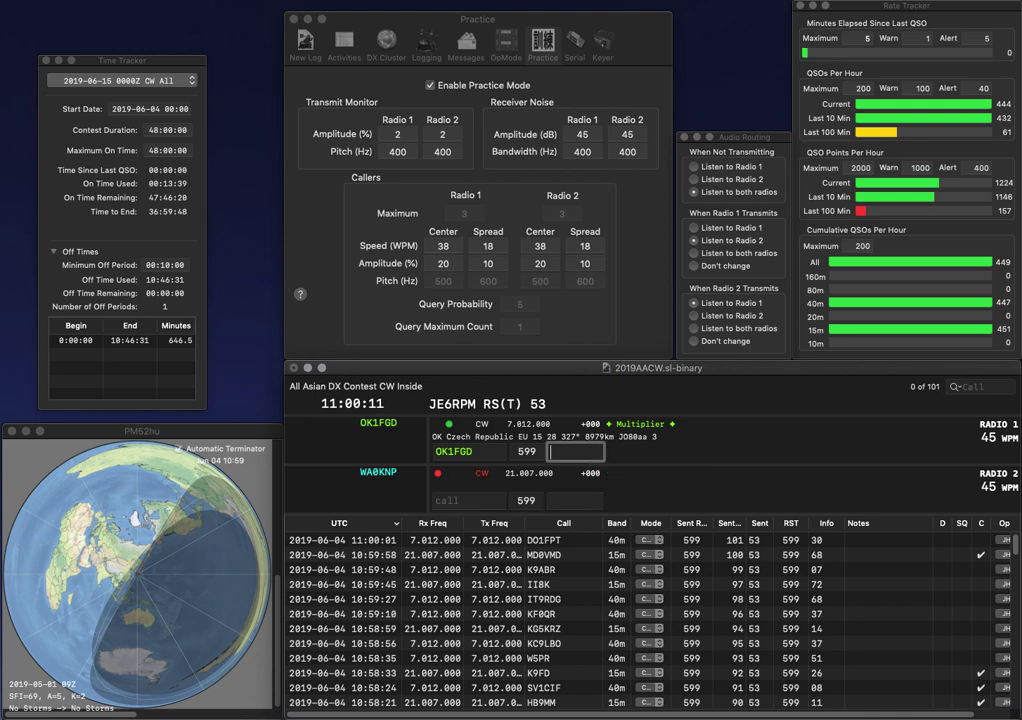
pyautogui.write('42')
pyautogui.press('Return')
# Answer OK1SX on Radio 2 and send the partial call YL on Radio 1.
pyautogui.write('OK')
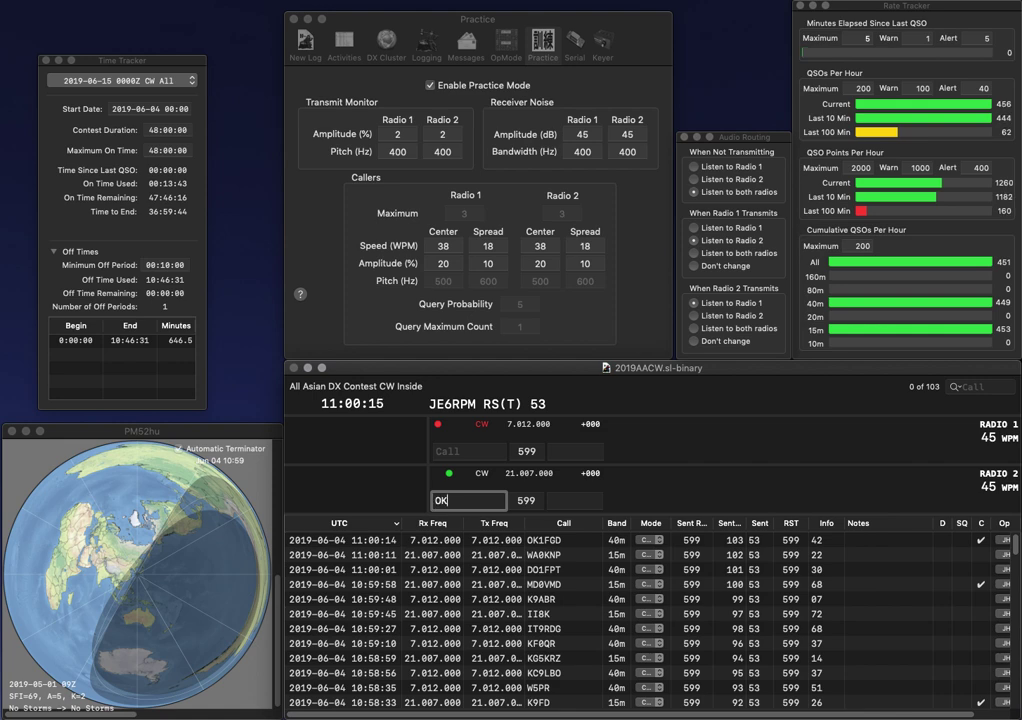
pyautogui.write('1SX')
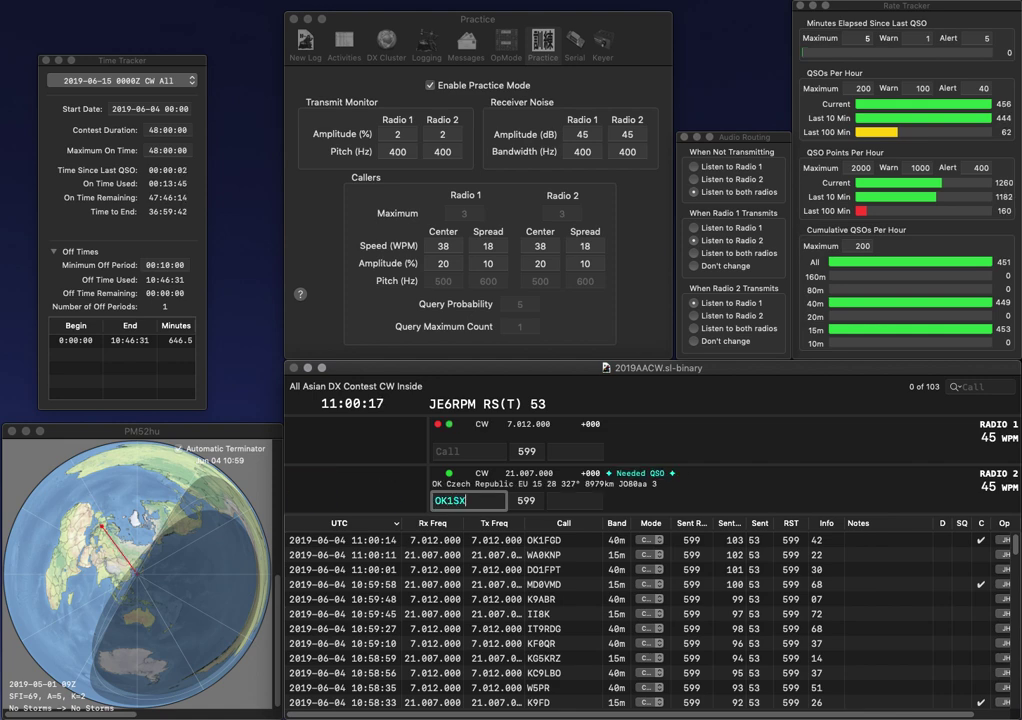
pyautogui.press('Return')
pyautogui.write('YR')
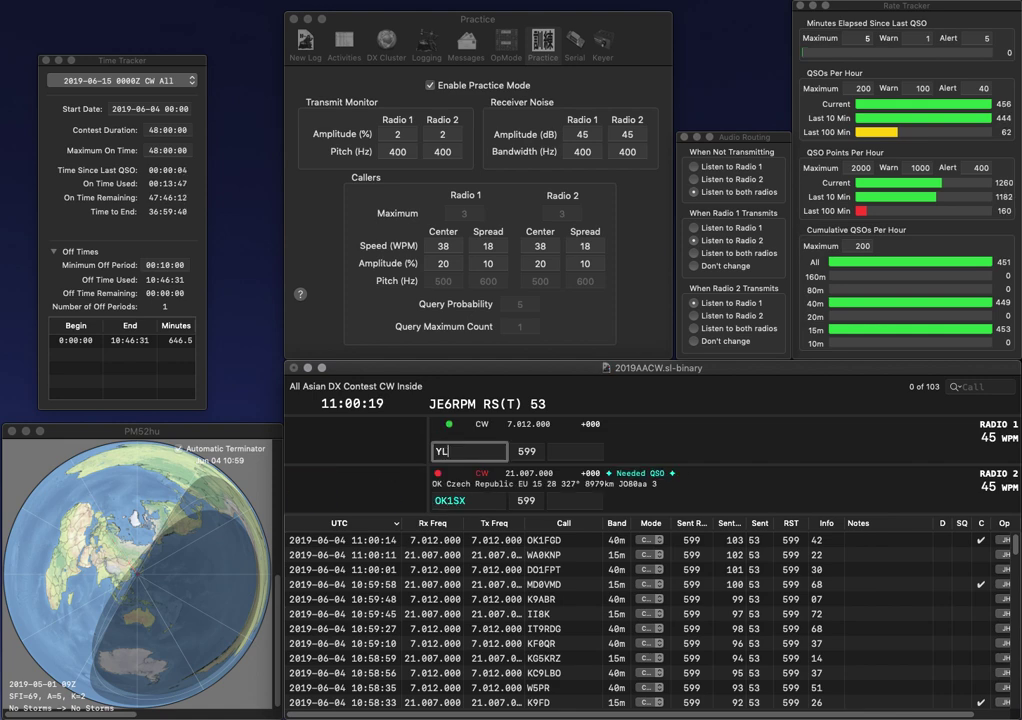
pyautogui.press('Return')
pyautogui.press('BackSpace')
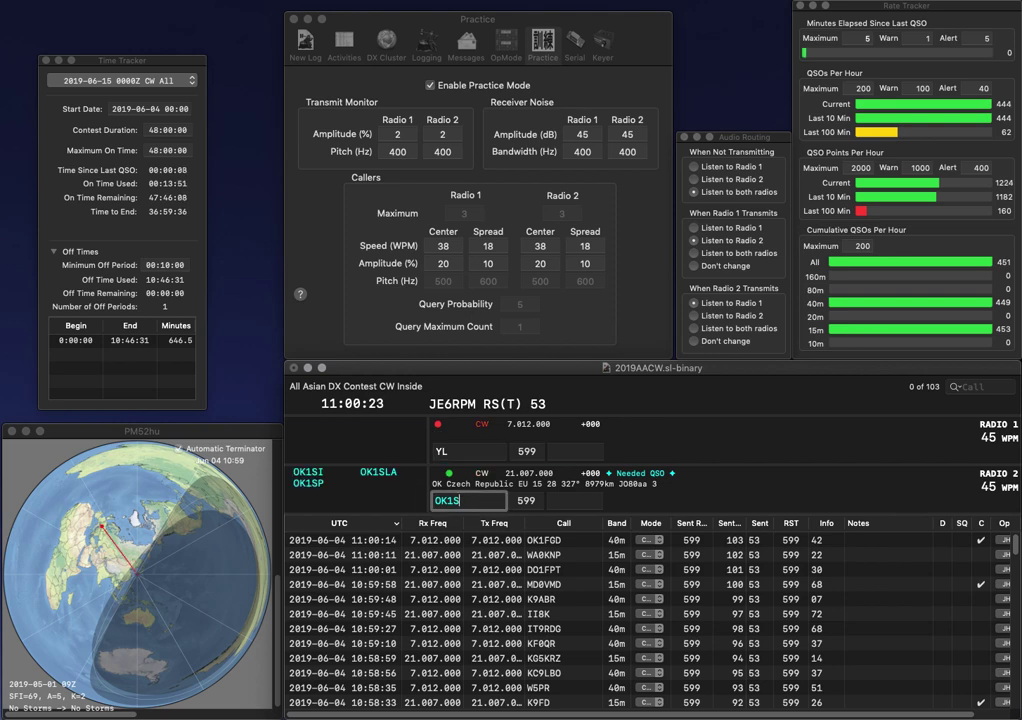
pyautogui.press('BackSpace')
pyautogui.write('UXH')
pyautogui.press('Return')
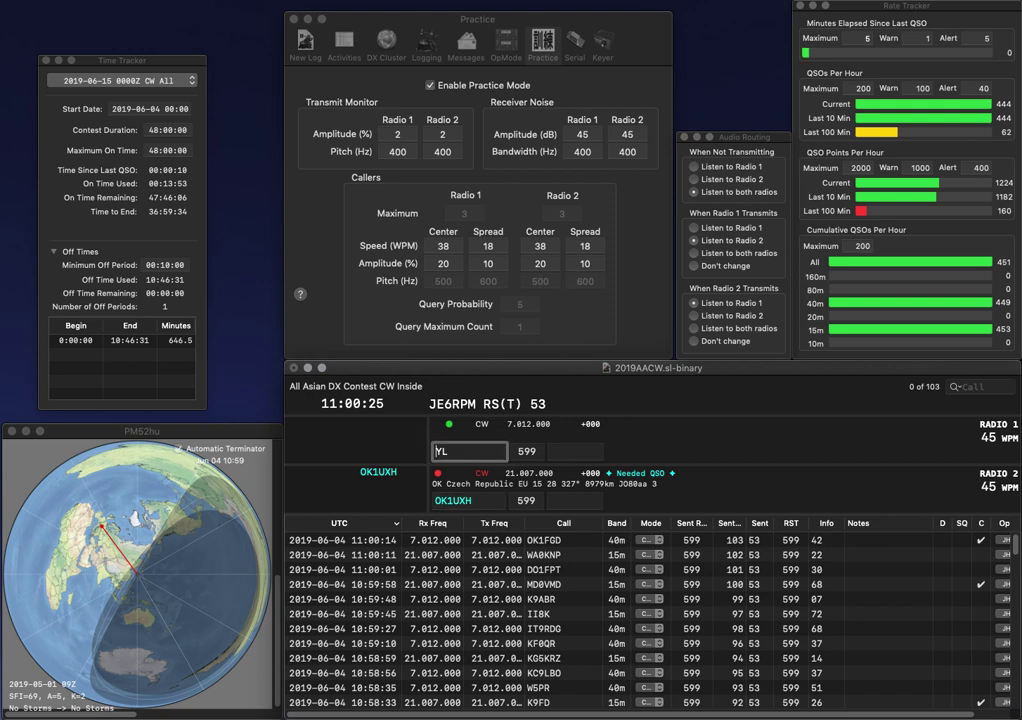
pyautogui.write('3')
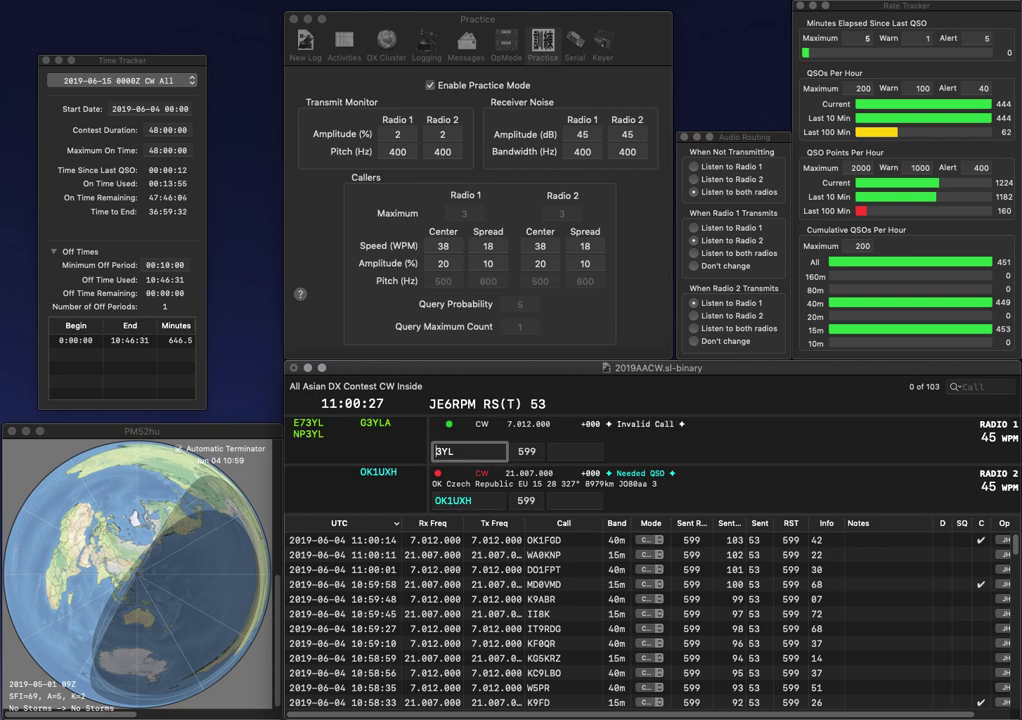
pyautogui.press('Return')
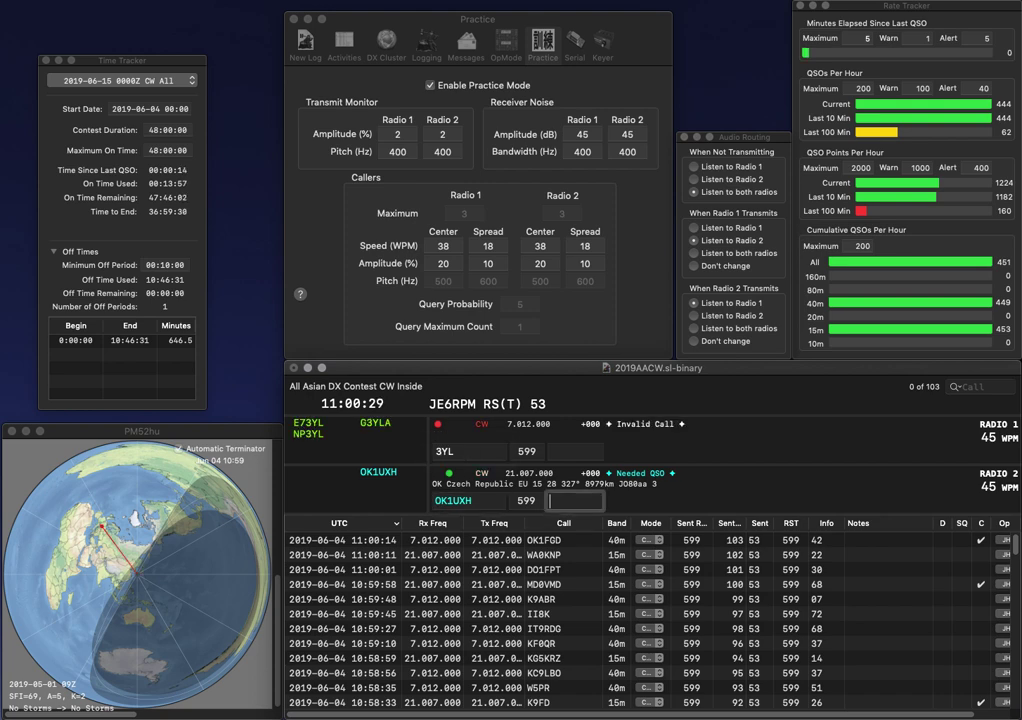
# Log OK1UXH on Radio 2 with exchange 04.
pyautogui.write('0')
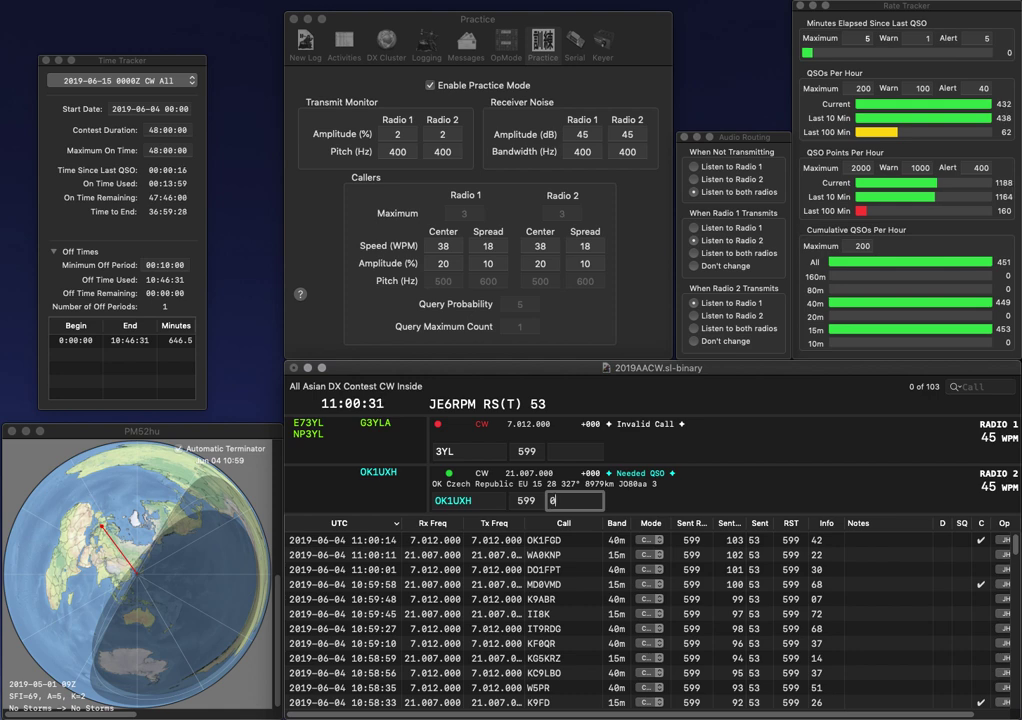
pyautogui.write('4')
pyautogui.press('Return')
pyautogui.write('E7')
pyautogui.press('Return')
pyautogui.write('W8GWS')
pyautogui.press('Return')
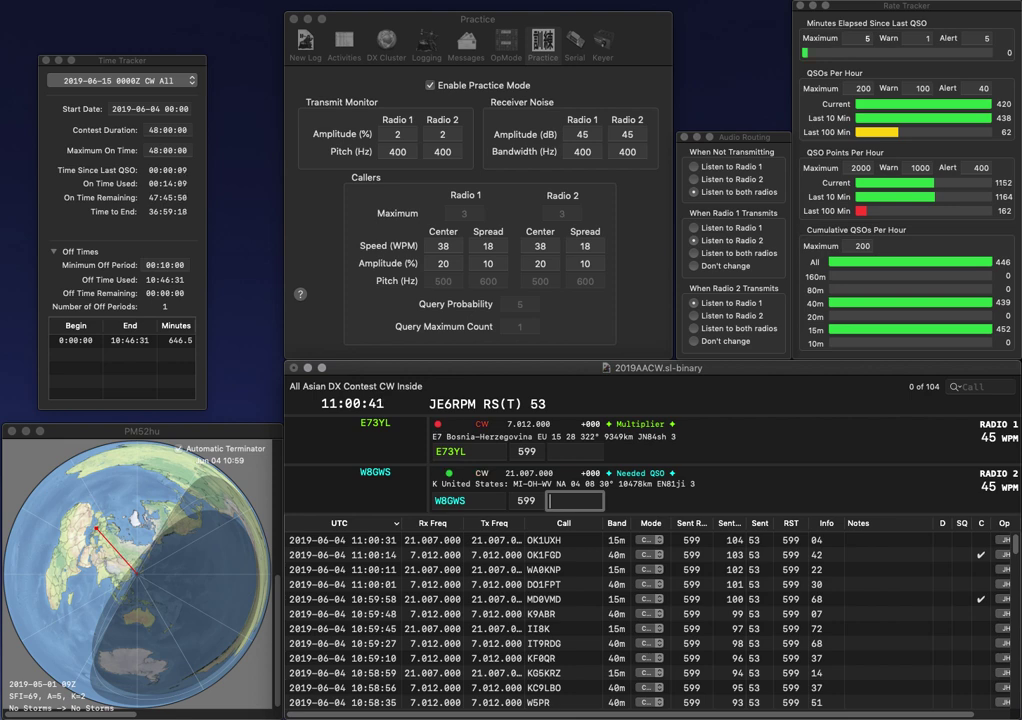
pyautogui.write('07')
pyautogui.press('Return')
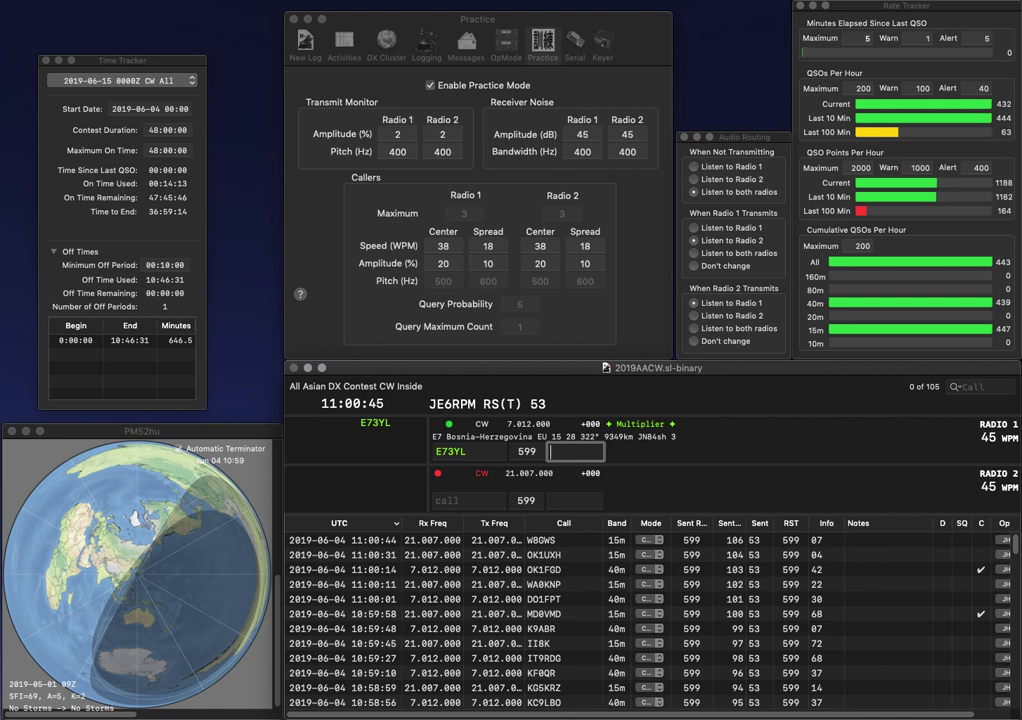
pyautogui.write('93')
pyautogui.press('Return')
pyautogui.write('KN4CWT')
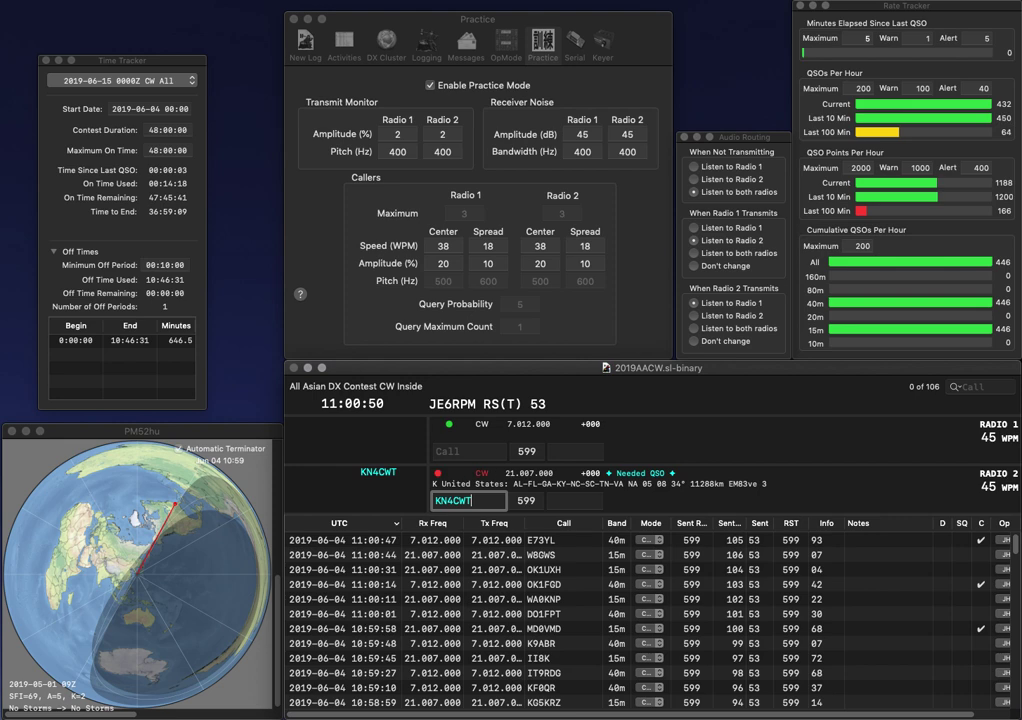
pyautogui.press('Return')
pyautogui.write('9')
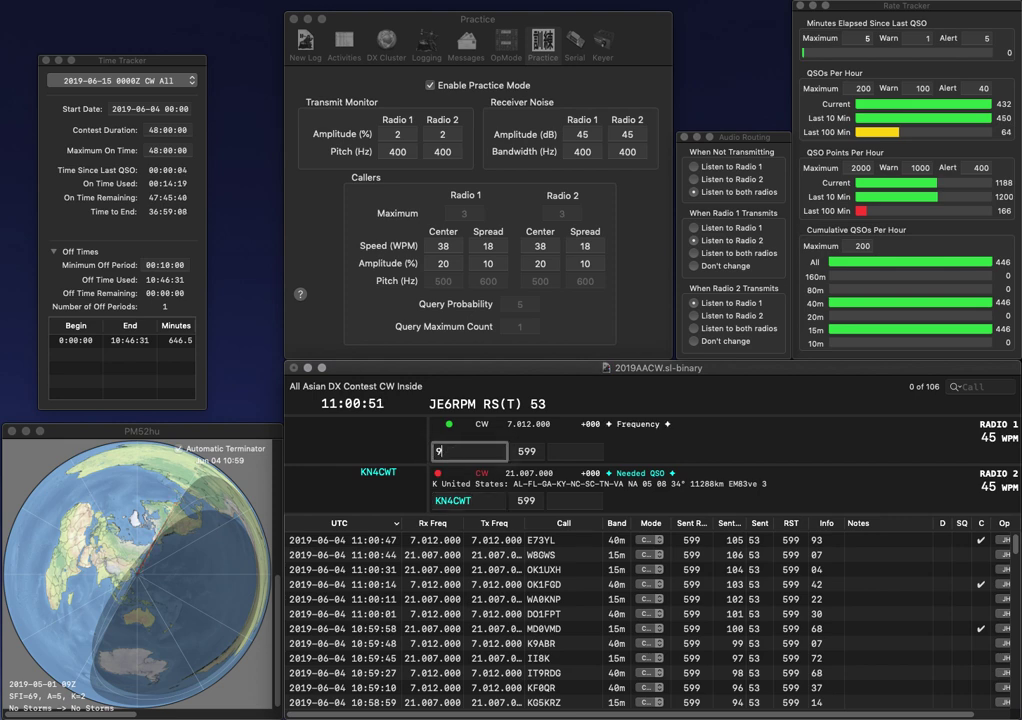
pyautogui.write('HLQ')
pyautogui.press('Home')
pyautogui.write('W')
pyautogui.press('Return')
pyautogui.press('space')
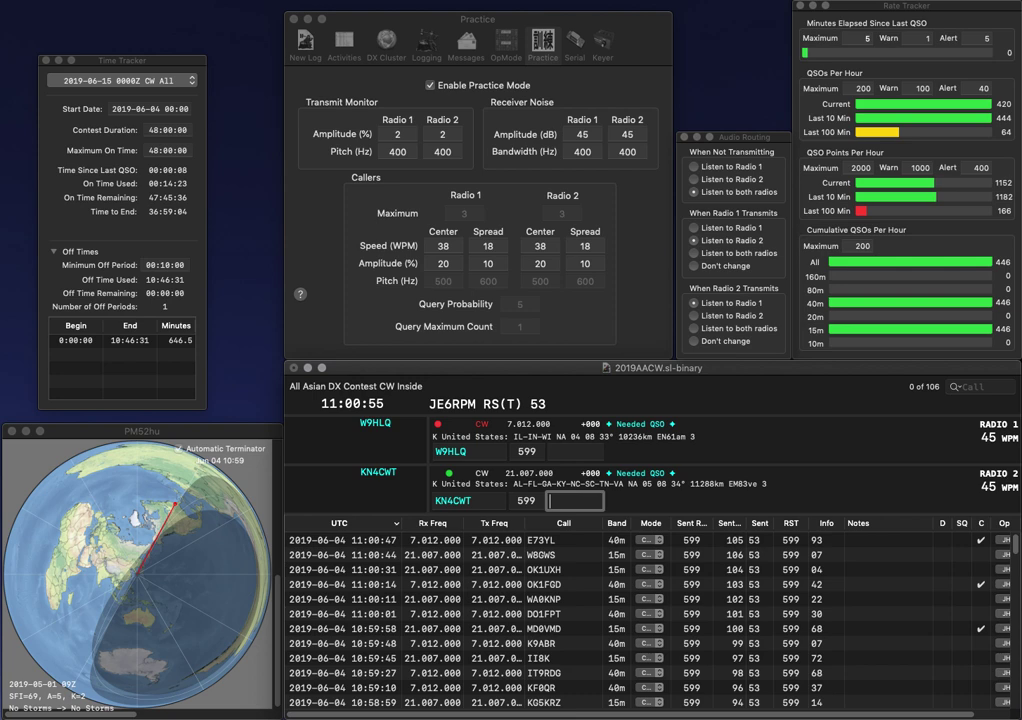
pyautogui.write('87')
pyautogui.press('Return')
pyautogui.write('68')
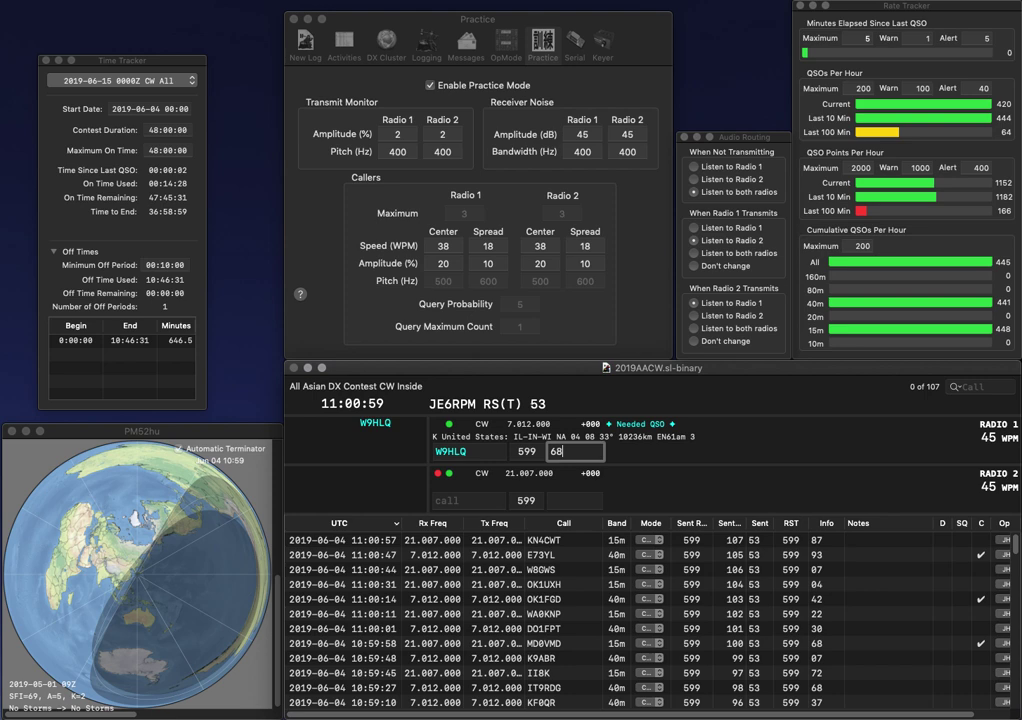
pyautogui.press('Return')
# Answer G3ILO on Radio 2 and YU2A on Radio 1.
pyautogui.write('G')
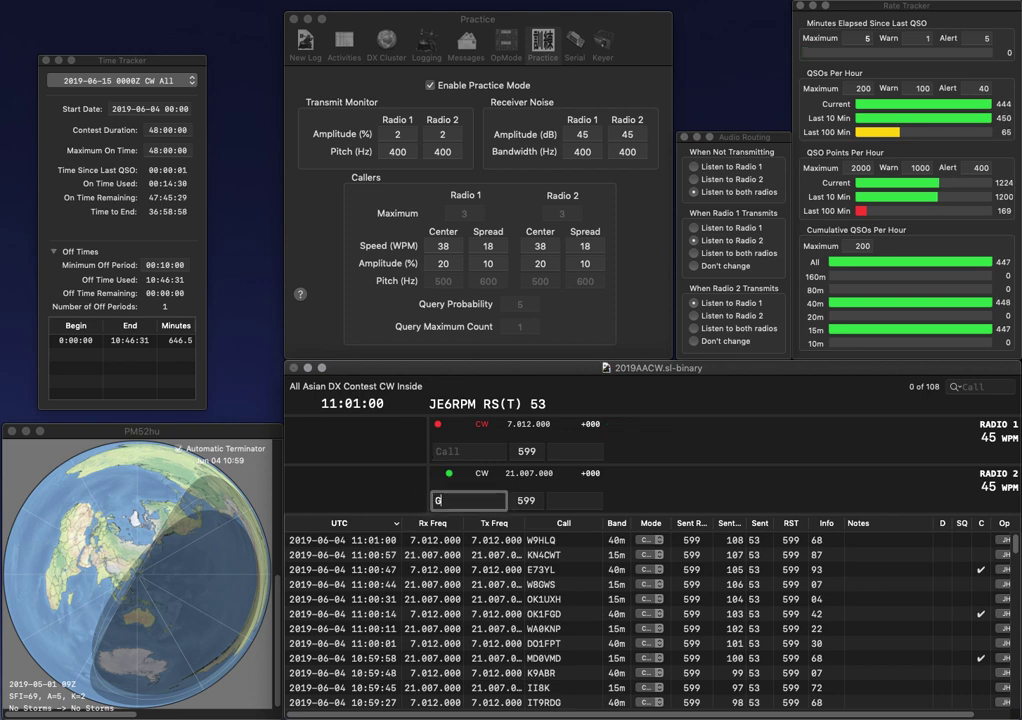
pyautogui.write('3ILO')
pyautogui.press('Return')
pyautogui.write('YU2A')
pyautogui.press('Return')
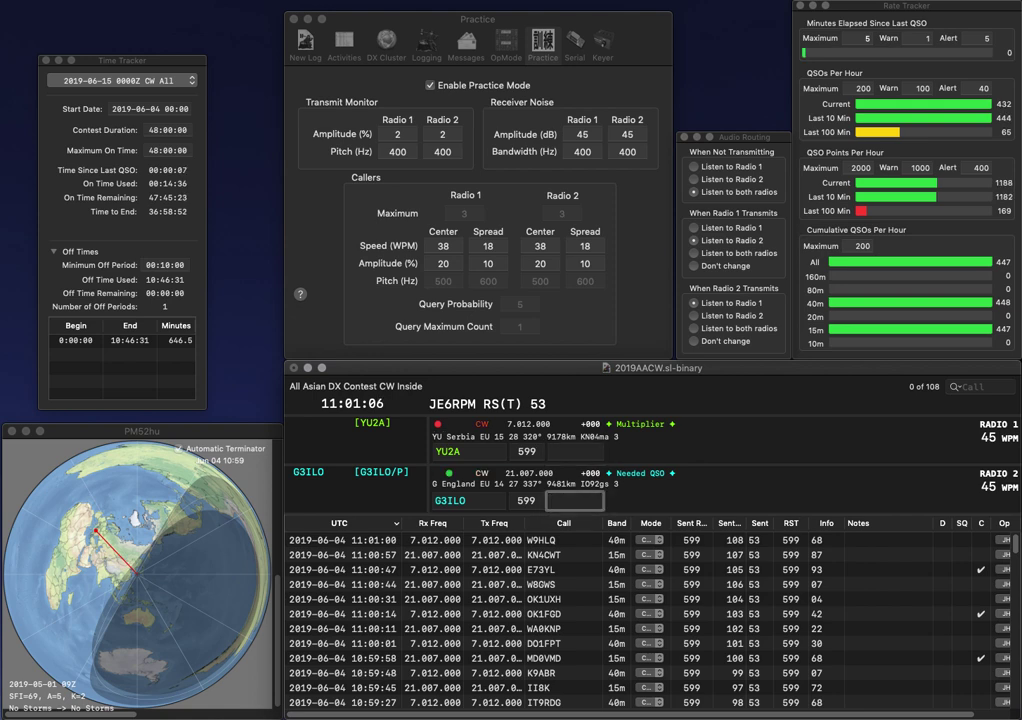
pyautogui.write('10')
pyautogui.press('Return')
pyautogui.write('85')
pyautogui.press('Return')
pyautogui.write('K')
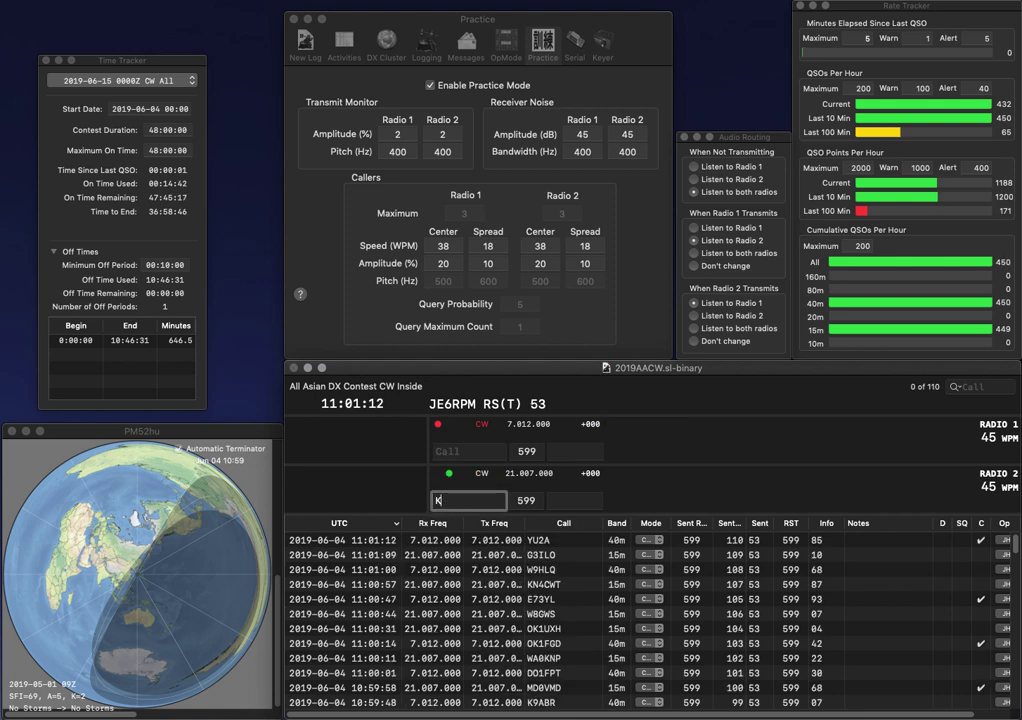
pyautogui.write('D5QHV')
pyautogui.press('Return')
pyautogui.write('UY1IP')
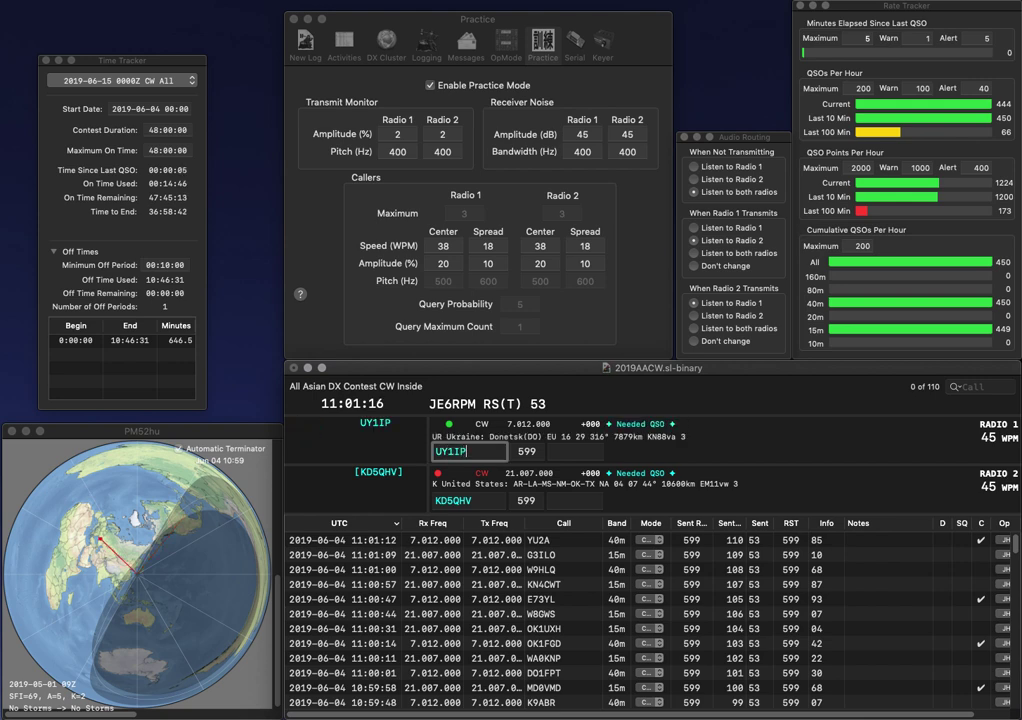
pyautogui.press('Return')
# Log UY1IP on Radio 1 with exchange 70 and KD5QHV on Radio 2 with exchange 15.
pyautogui.press('Return')
pyautogui.press('Up')
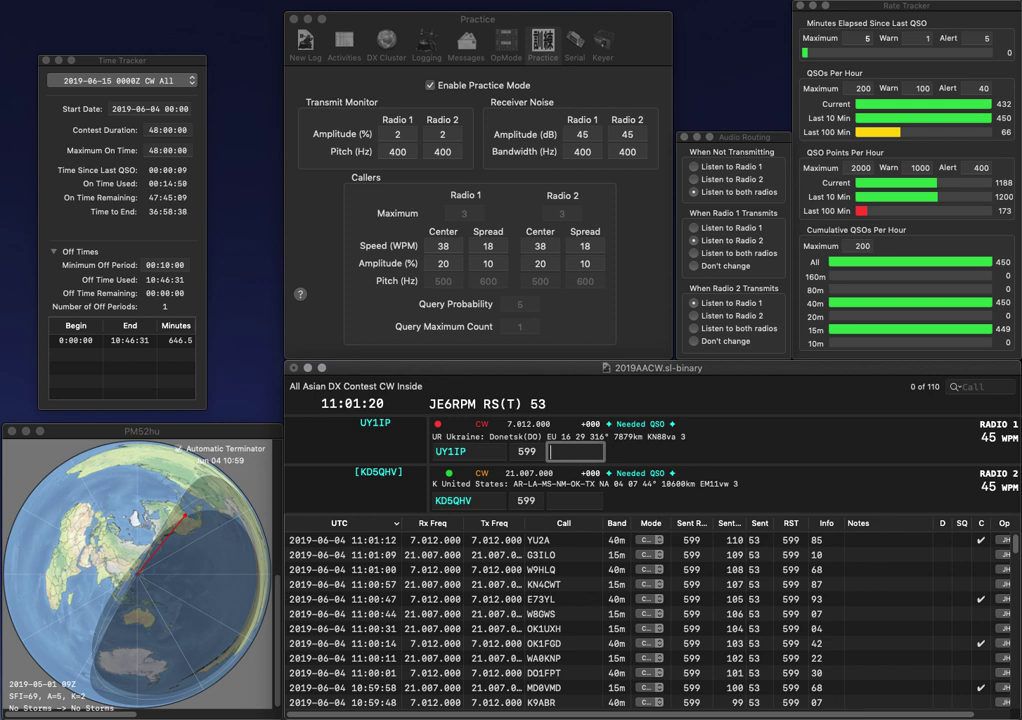
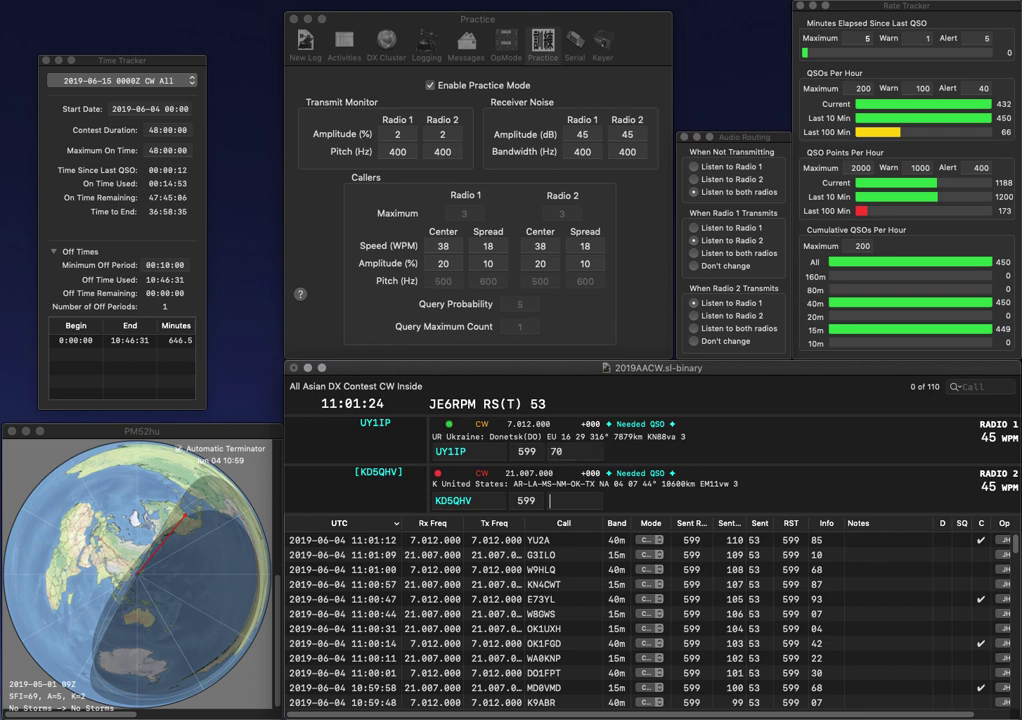
pyautogui.press('Return')
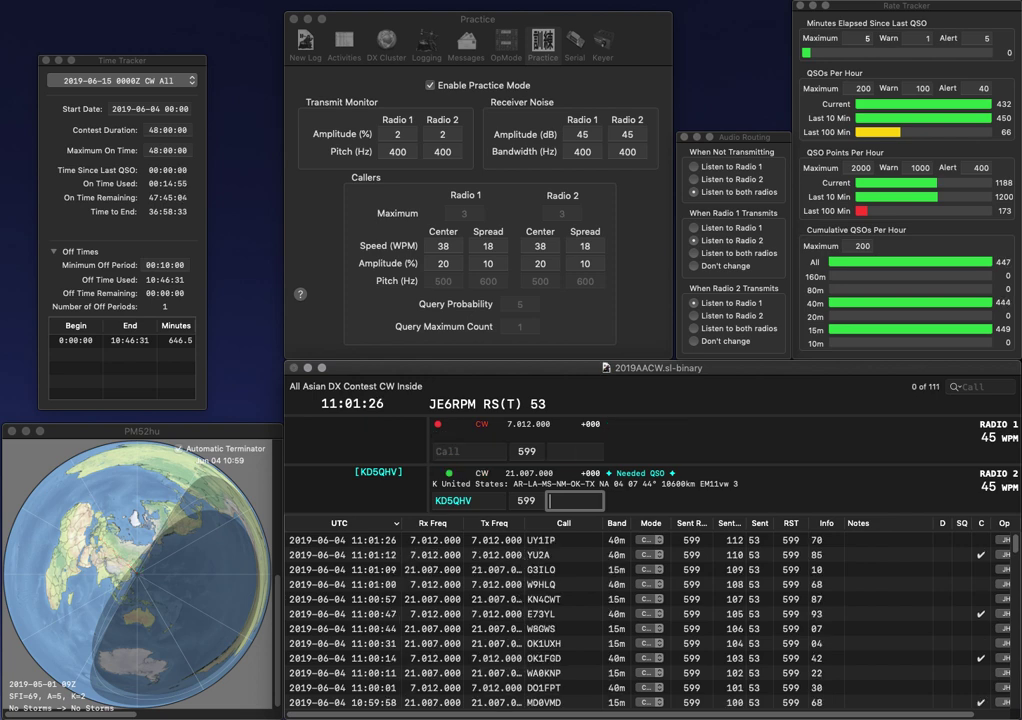
pyautogui.write('15')
pyautogui.press('Return')
# Enter DL6DR as the Radio 1 call, correct it to DL6BR and answer it.
pyautogui.write('D')
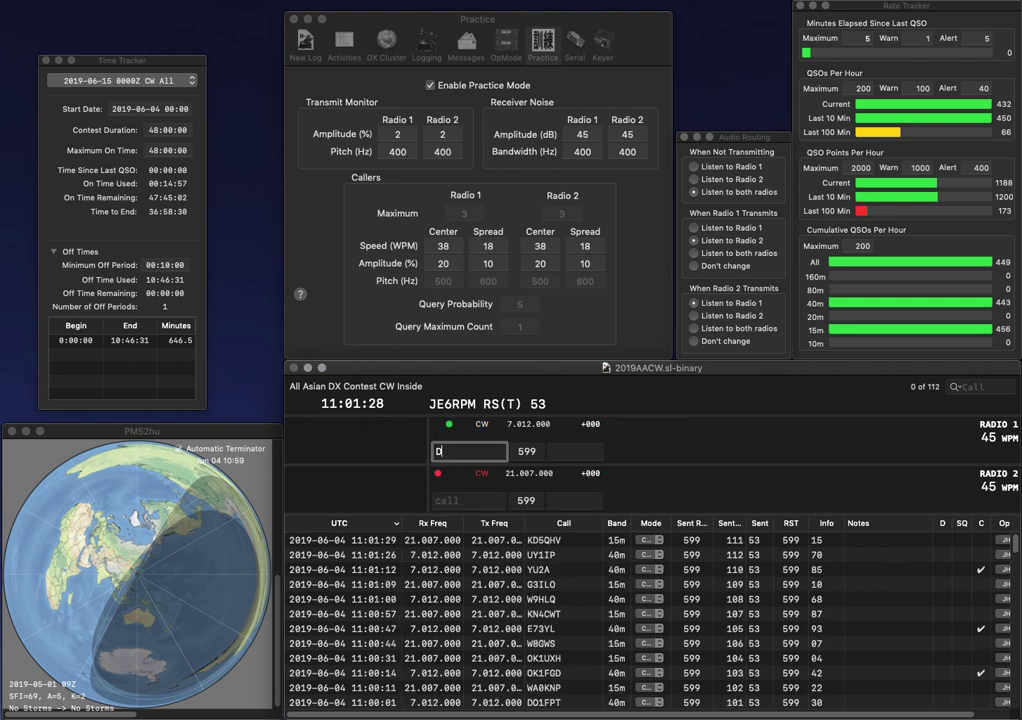
pyautogui.write('L6DR')
pyautogui.press('Left')
pyautogui.press('BackSpace')
pyautogui.write('B')
pyautogui.press('Return')
pyautogui.write('5S')
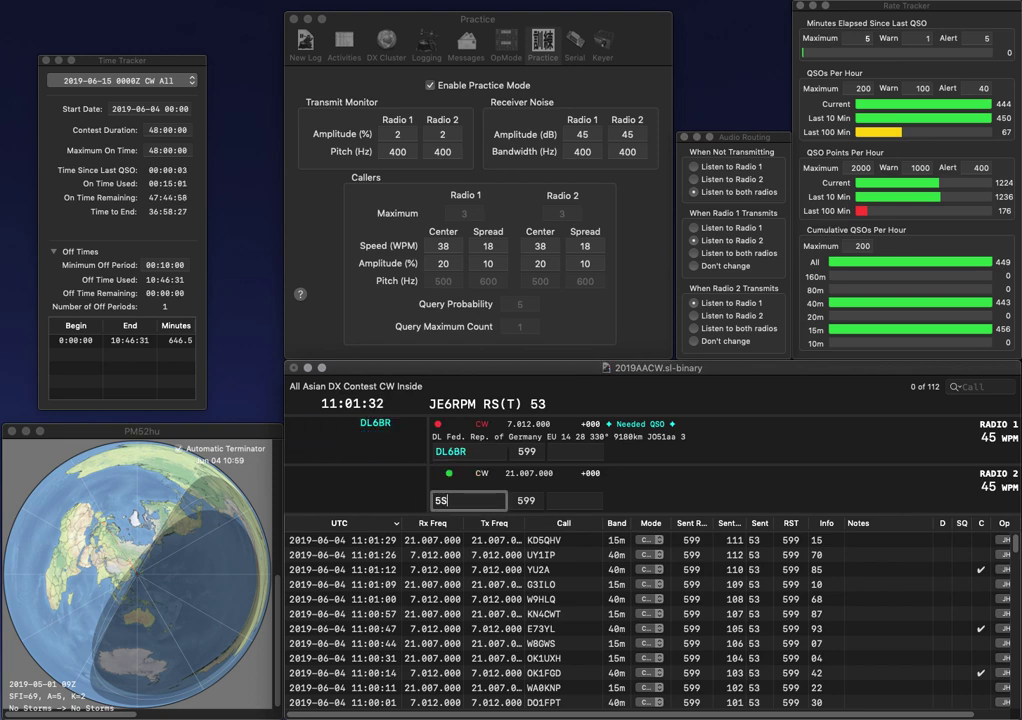
pyautogui.write('A')
pyautogui.write('PA')
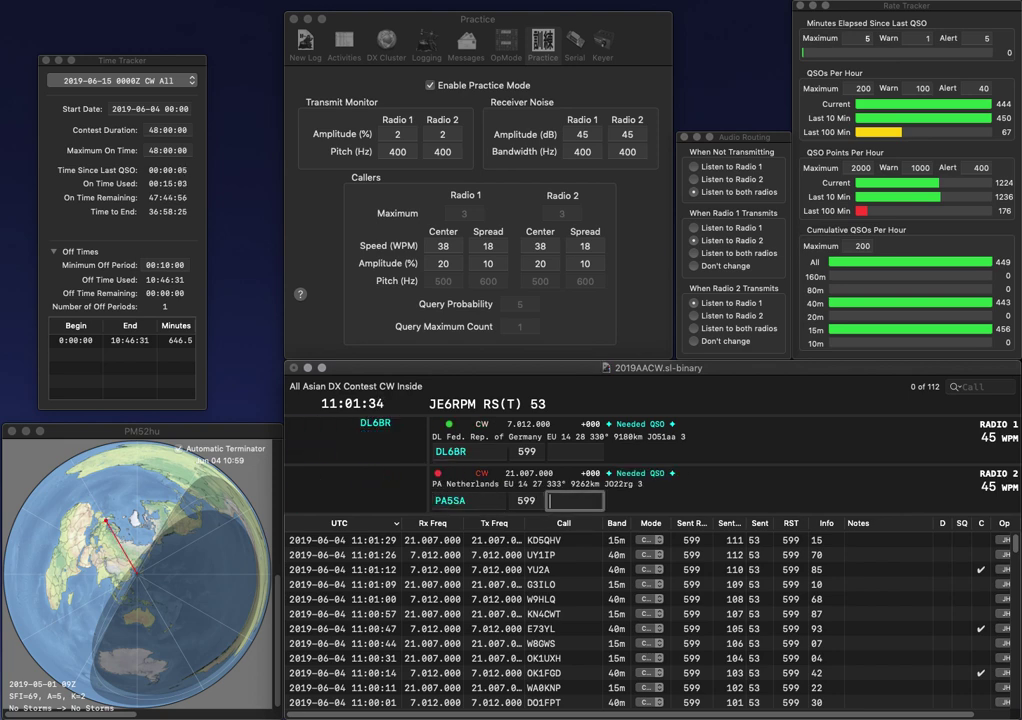
pyautogui.press('Return')
pyautogui.press('space')
pyautogui.write('75')
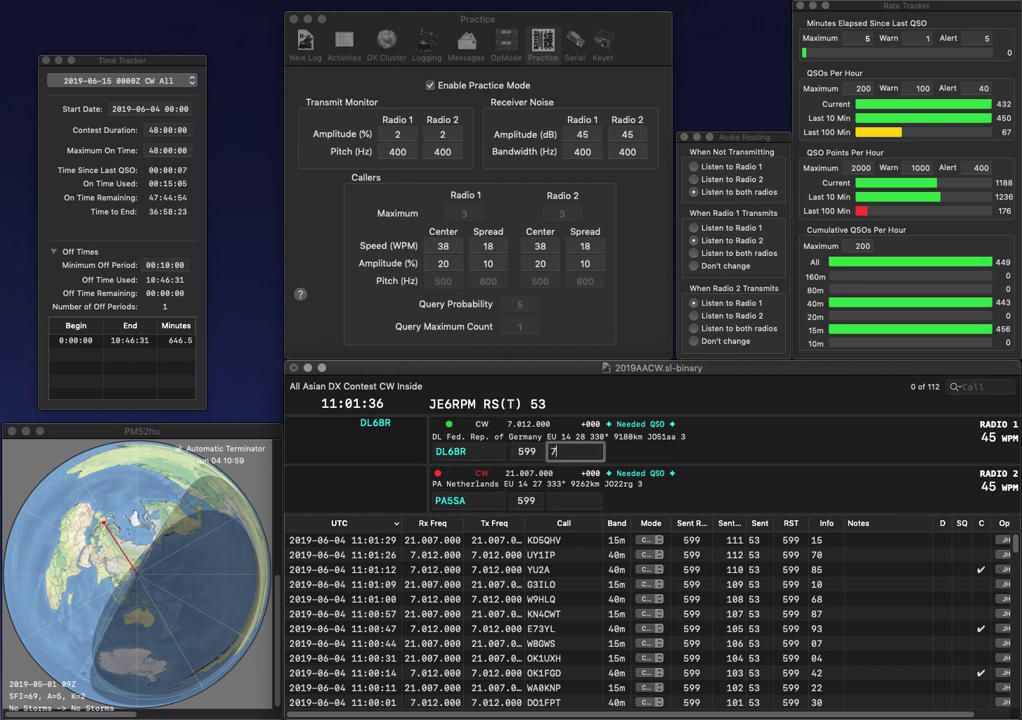
pyautogui.press('Return')
pyautogui.press('Right')
pyautogui.press('Right')
pyautogui.press('BackSpace')
pyautogui.write('H')
pyautogui.press('Return')
pyautogui.press('Return')
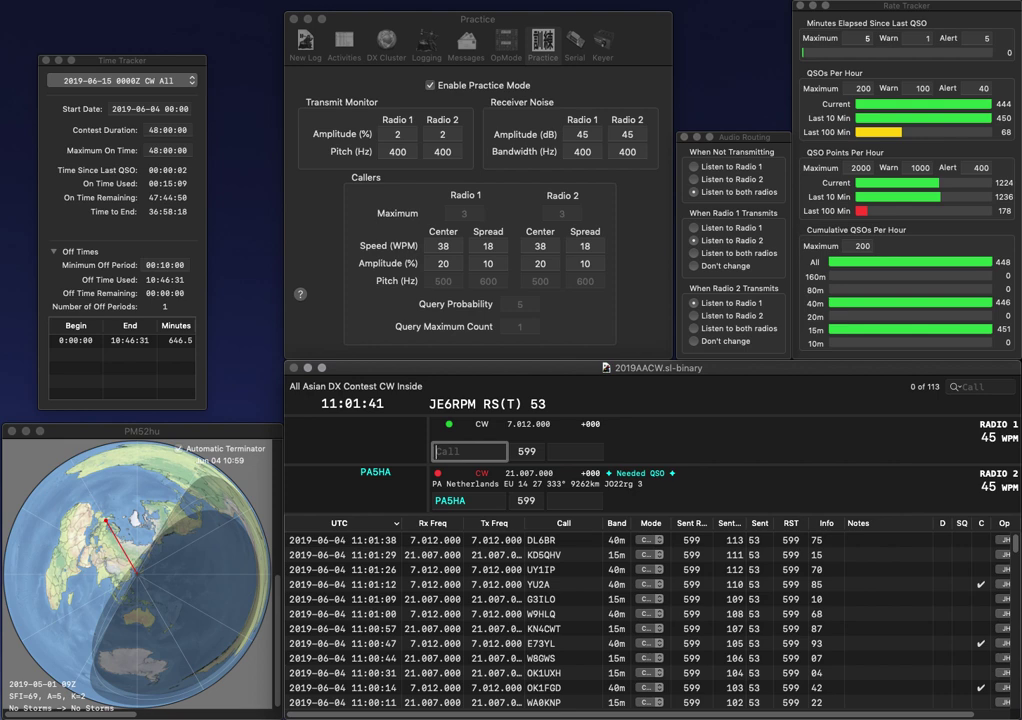
pyautogui.write('KD5')
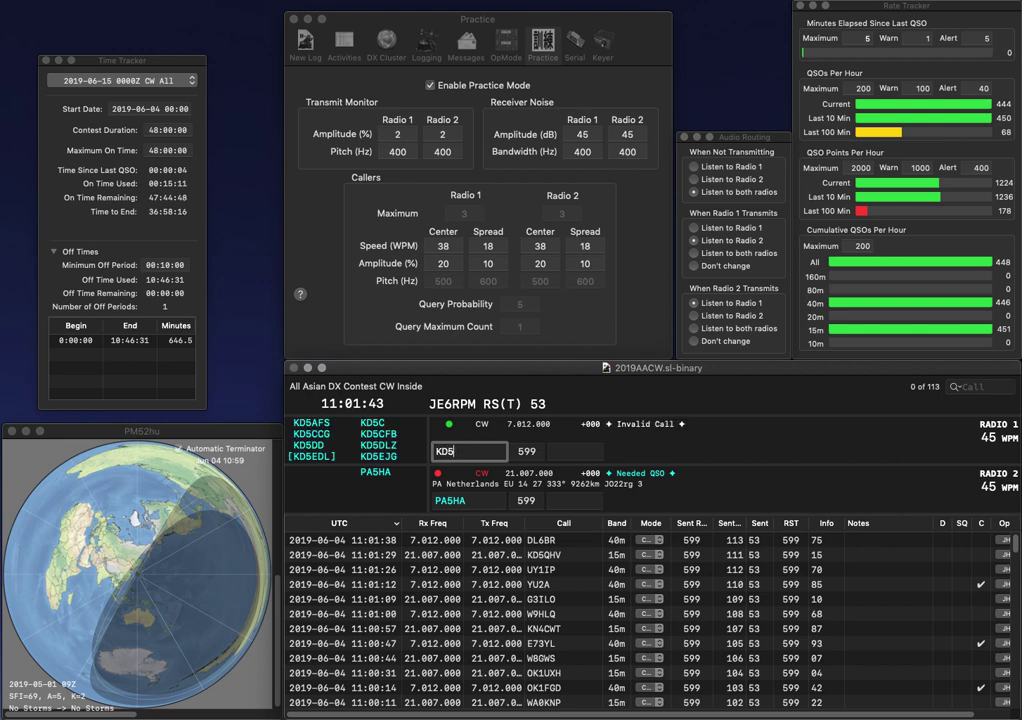
pyautogui.write('YPH')
pyautogui.press('Return')
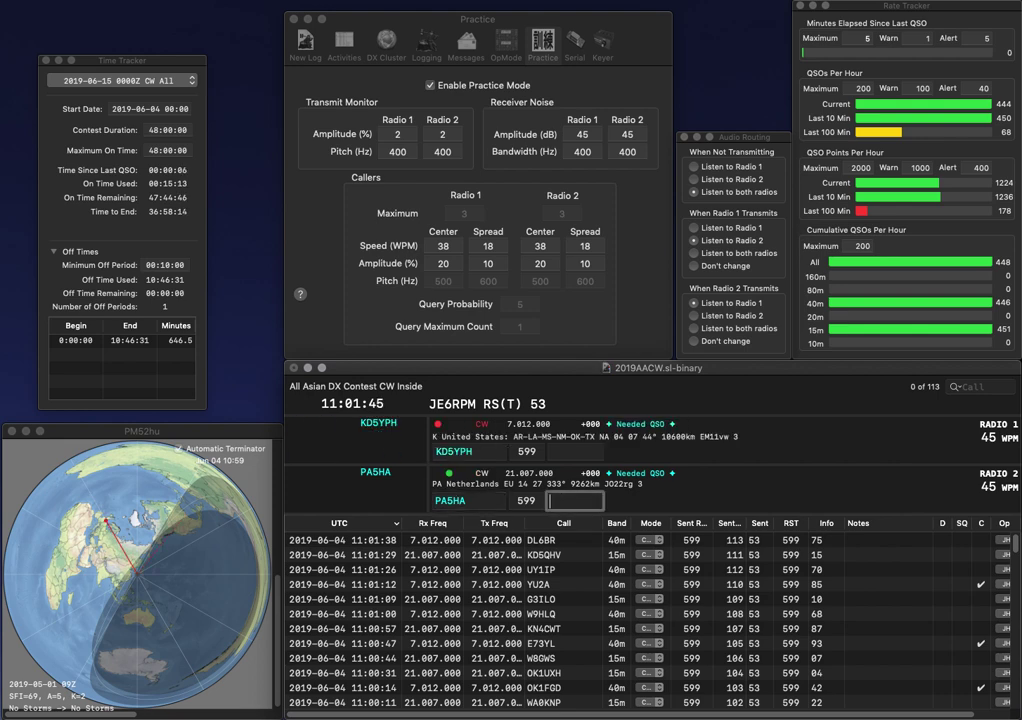
pyautogui.write('77')
pyautogui.press('Return')
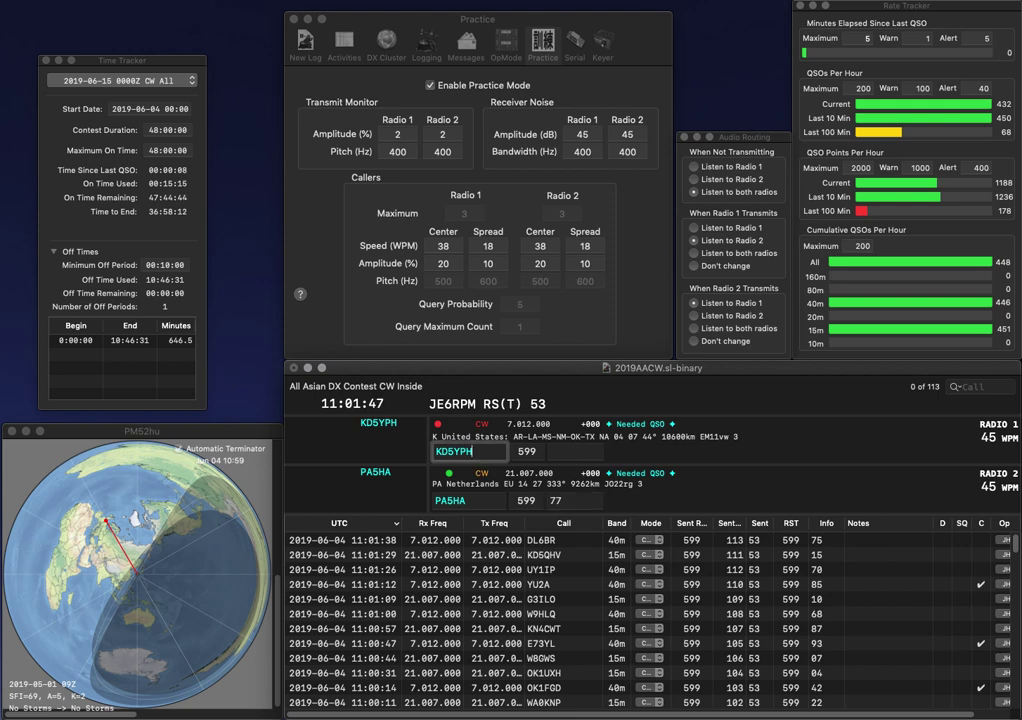
pyautogui.press('space')
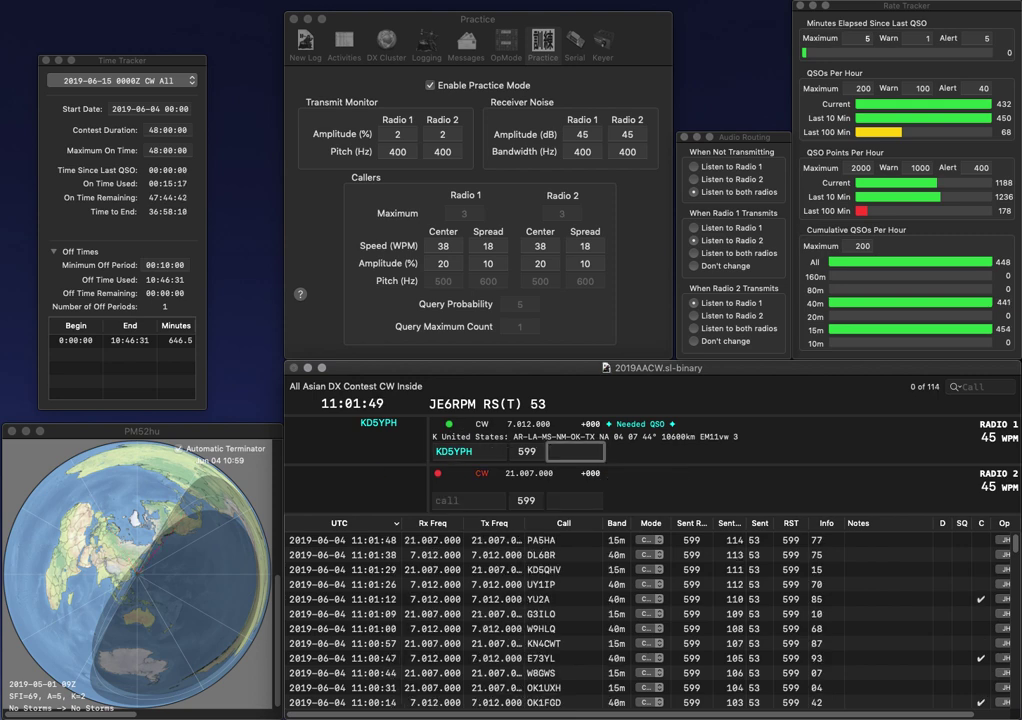
pyautogui.write('60')
pyautogui.press('Return')
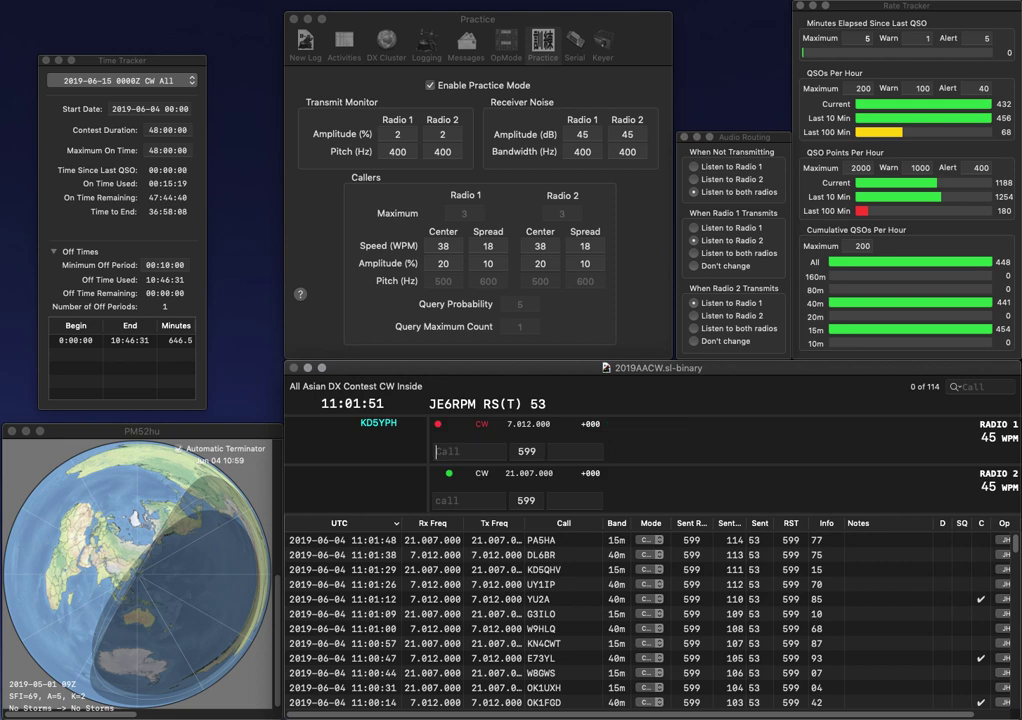
# Answer F2IL on Radio 2 and NK4L on Radio 1.
pyautogui.write('F2IL')
pyautogui.press('Return')
pyautogui.write('NK4L')
pyautogui.press('Return')
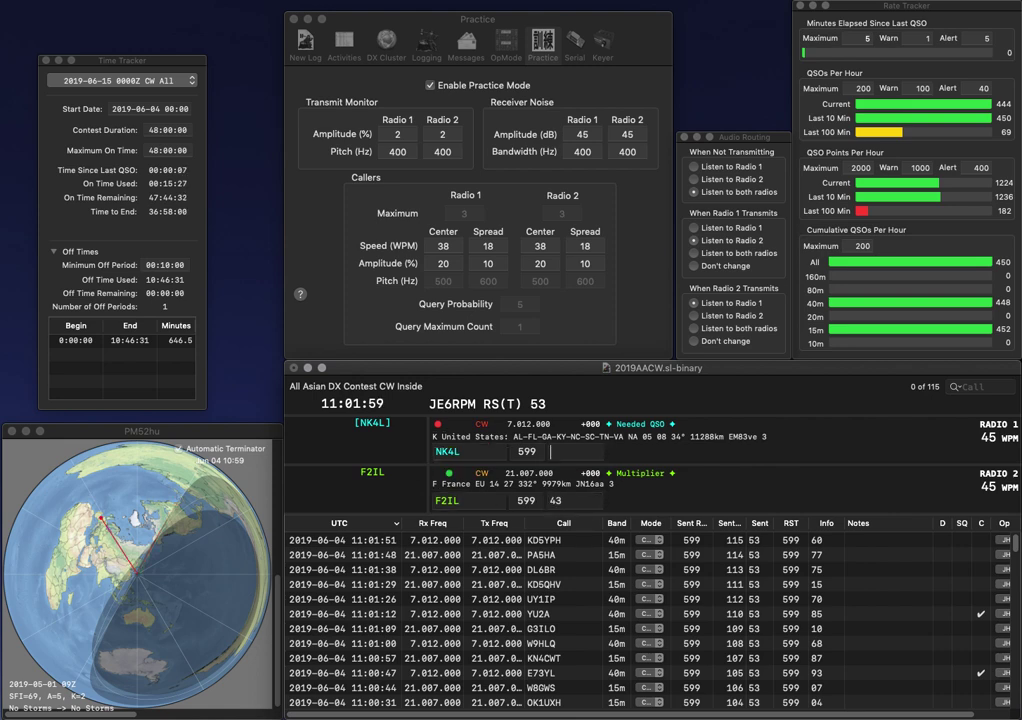
# Log F2IL on Radio 2 with exchange 43, and correct the Radio 1 call to NK3L and send it.
pyautogui.press('Return')
pyautogui.press('Tab')
pyautogui.press('BackSpace')
pyautogui.press('BackSpace')
pyautogui.write('3L')
pyautogui.press('Return')
# Answer WA3YNF on Radio 2 and correct the Radio 1 call to NX3L.
pyautogui.write('WA3YNF')
pyautogui.press('Return')
pyautogui.press('Tab')
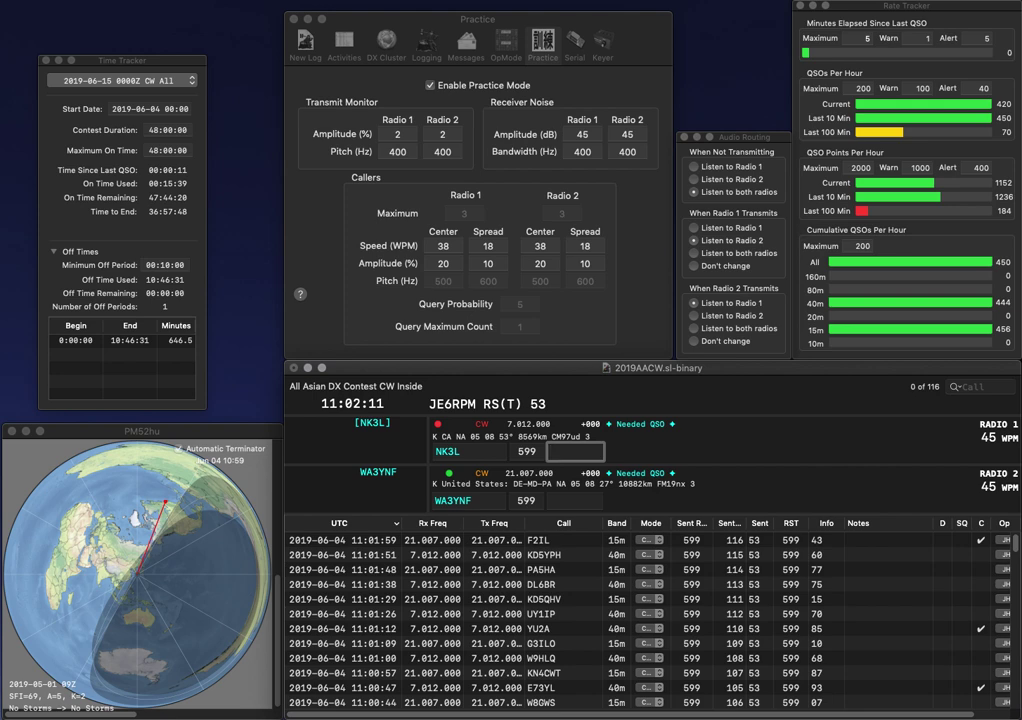
pyautogui.press('space')
pyautogui.press('Left')
pyautogui.press('Left')
pyautogui.press('BackSpace')
pyautogui.write('X')
pyautogui.press('Tab')
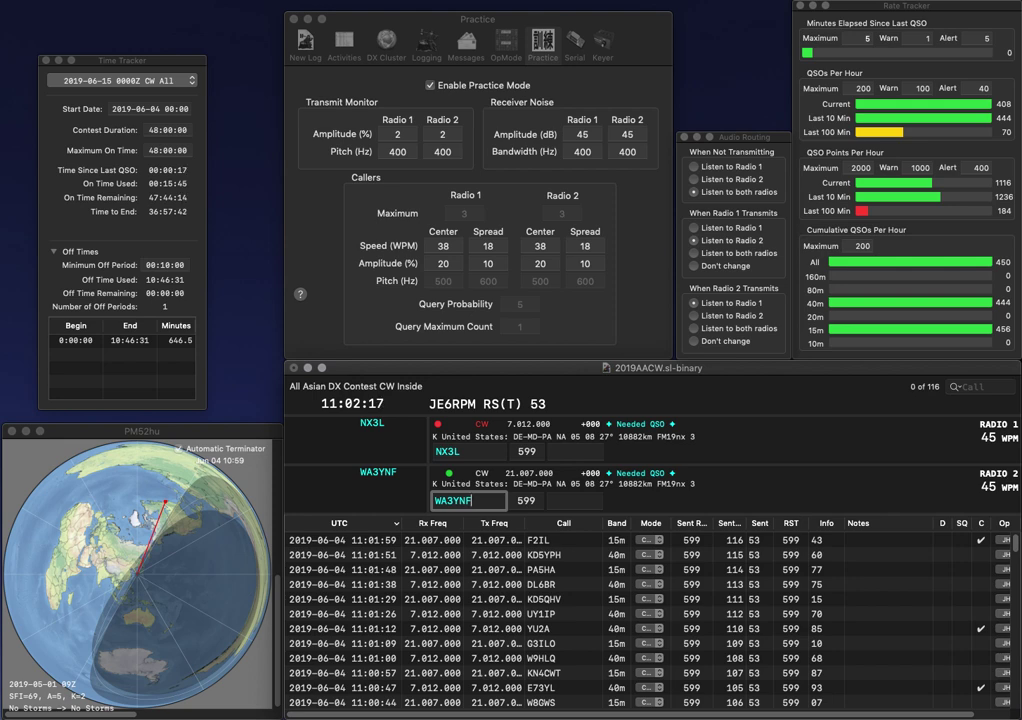
pyautogui.press('Tab')
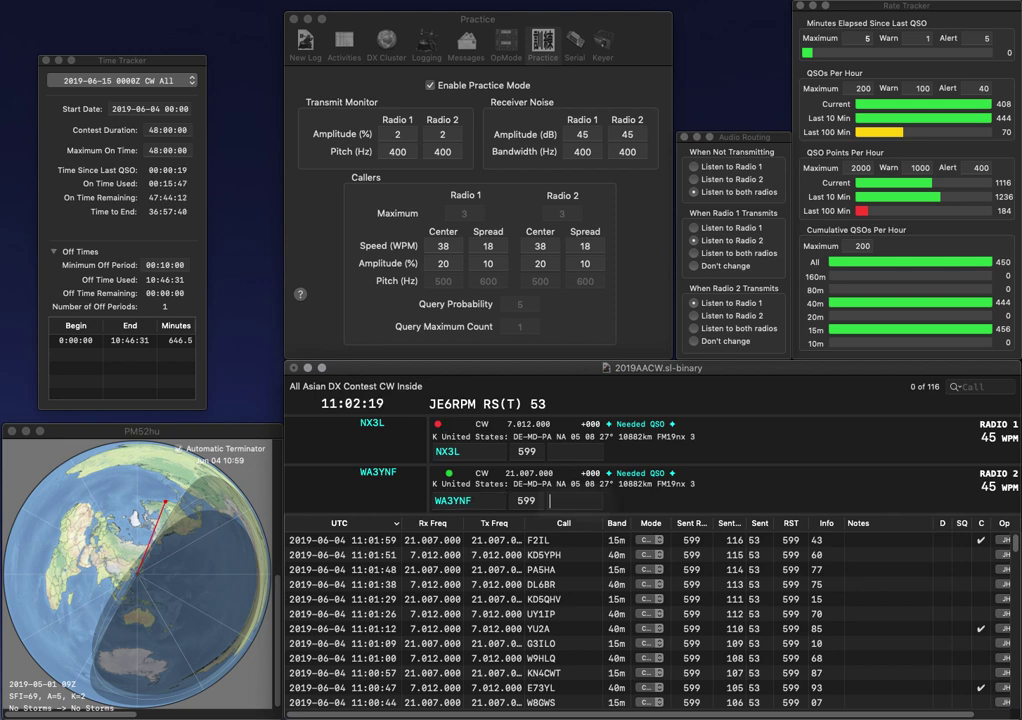
pyautogui.write('16')
pyautogui.press('Return')
pyautogui.write('76')
pyautogui.press('Return')
# Send the partial call UR6 on Radio 2 and enter the partial call UBL on Radio 1.
pyautogui.write('RN6')
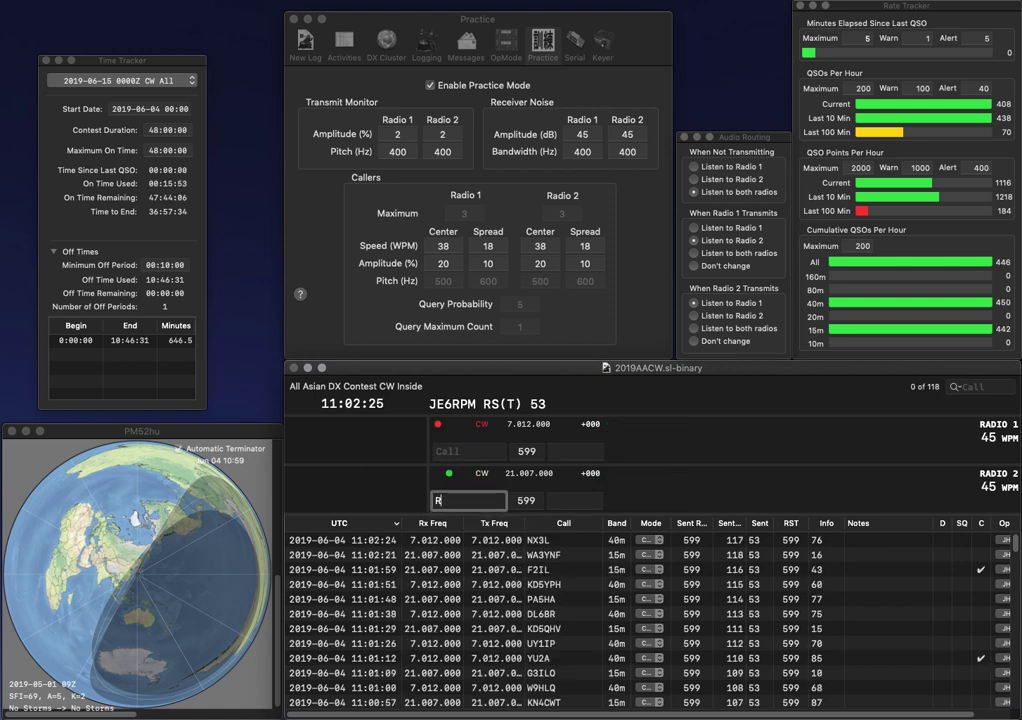
pyautogui.press('Left')
pyautogui.press('BackSpace')
pyautogui.press('BackSpace')
pyautogui.write('UR')
pyautogui.press('Return')
pyautogui.write('UBL')
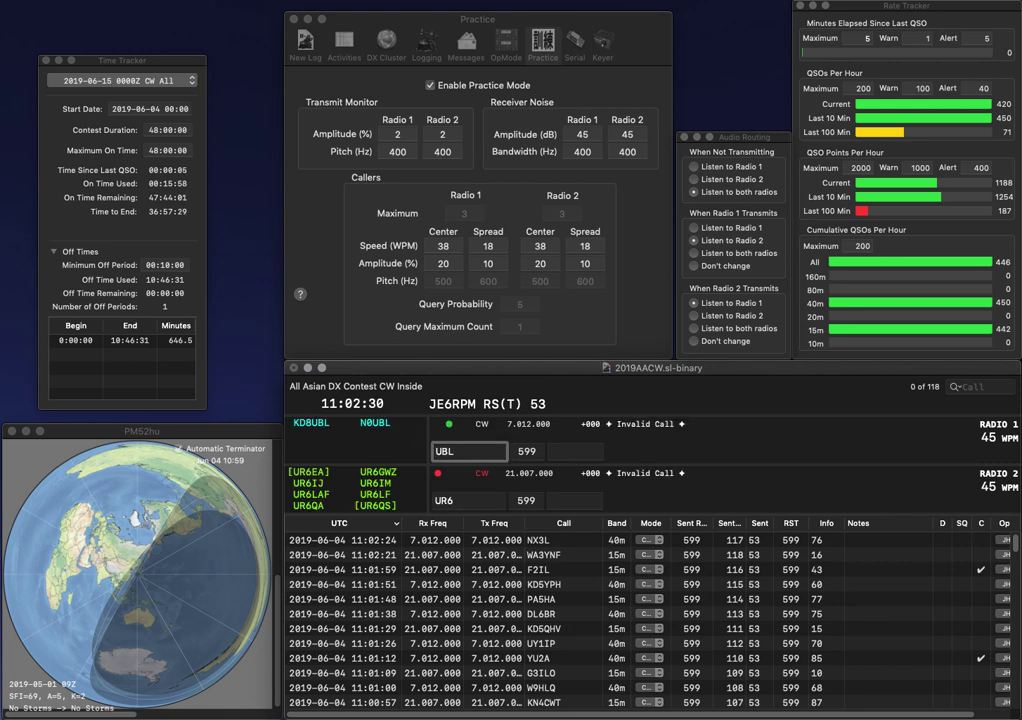
# Replace the partial call on Radio 2 with UA4Z and answer it.
pyautogui.press('`')
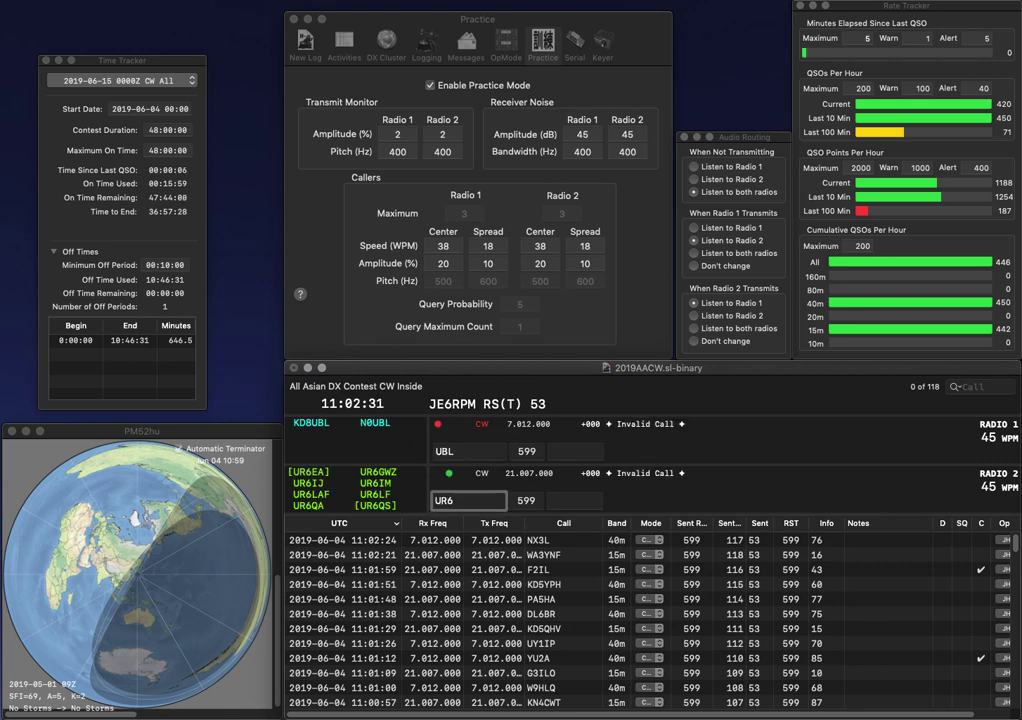
pyautogui.press('BackSpace')
pyautogui.press('BackSpace')
pyautogui.press('BackSpace')
pyautogui.write('UA4Z')
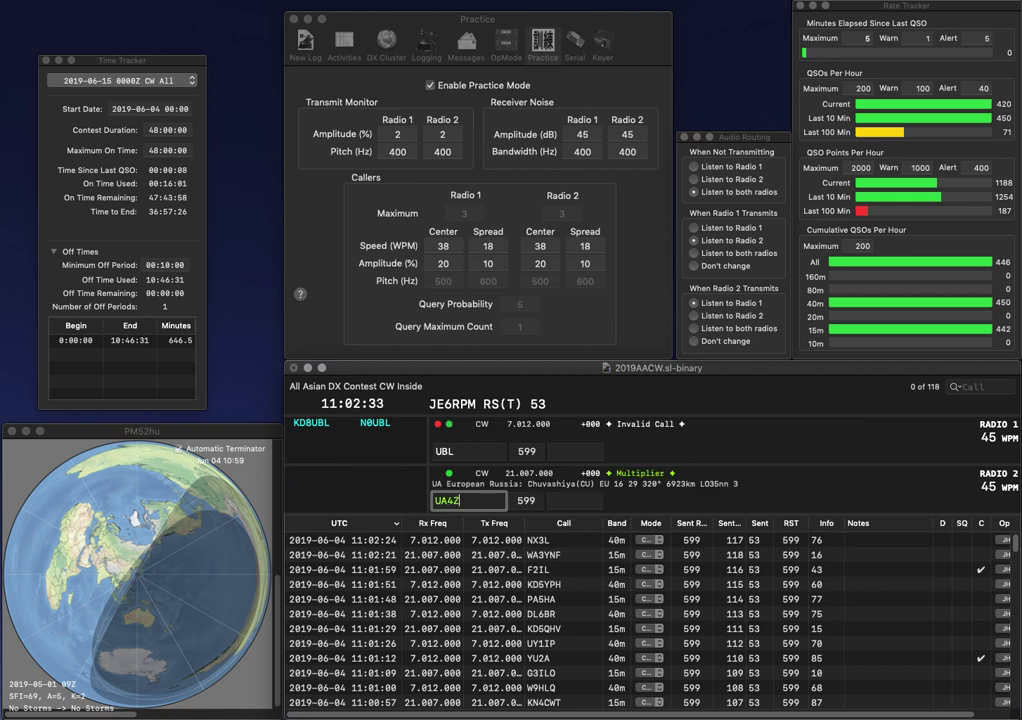
pyautogui.press('Return')
pyautogui.press('`')
pyautogui.write('KD8')
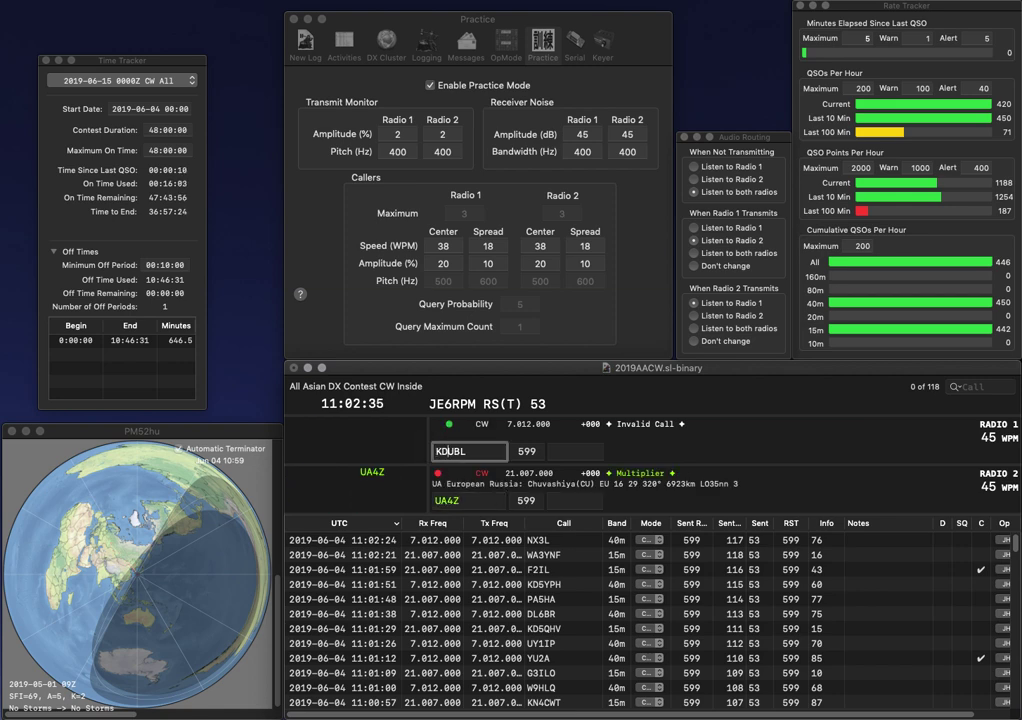
pyautogui.press('Return')
# Log UA4Z on Radio 2 with exchange 78 and KD8UBL on Radio 1 with exchange 80.
pyautogui.press('`')
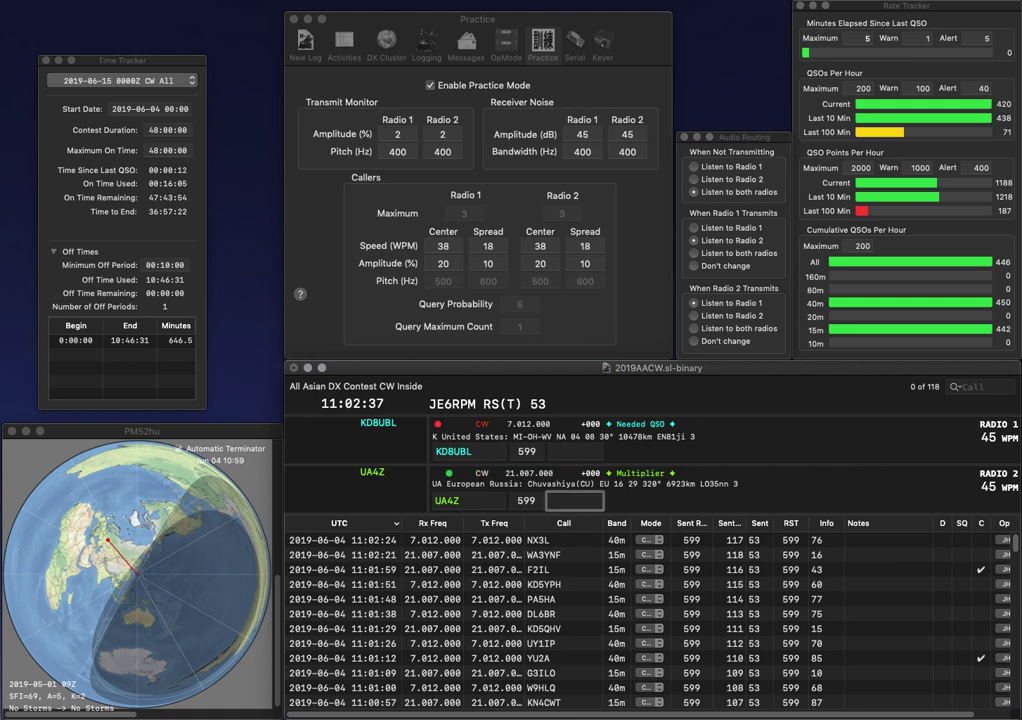
pyautogui.write('78')
pyautogui.press('Return')
pyautogui.press('`')
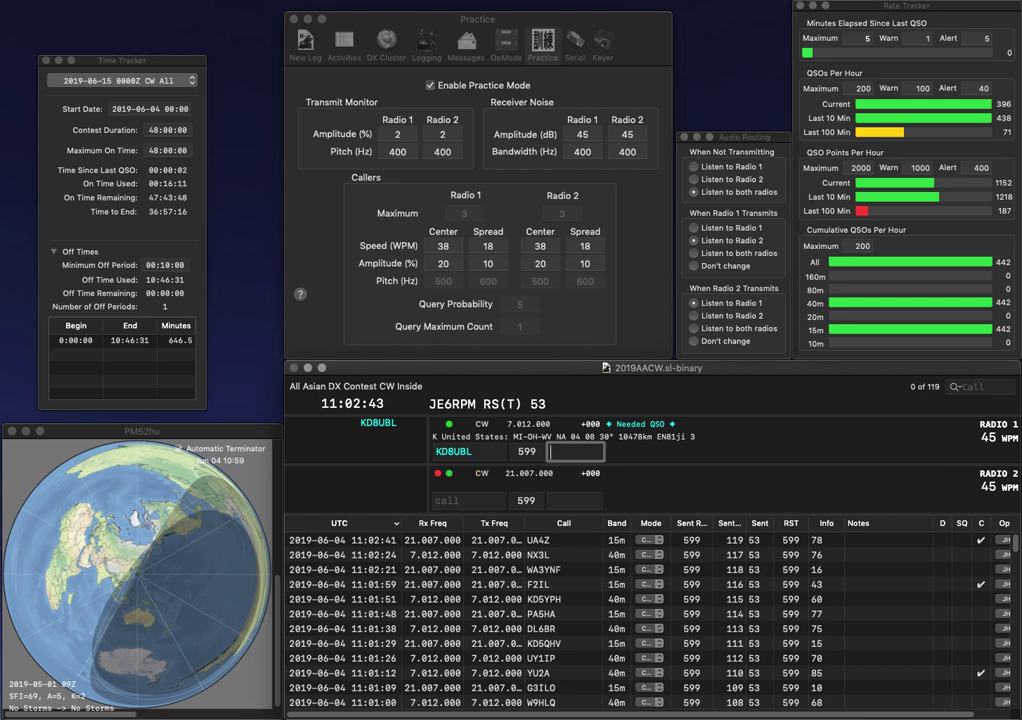
pyautogui.write('80')
pyautogui.press('Return')
# Send the partial call BP on Radio 2 and answer AF4O on Radio 1.
pyautogui.press('`')
pyautogui.write('BP')
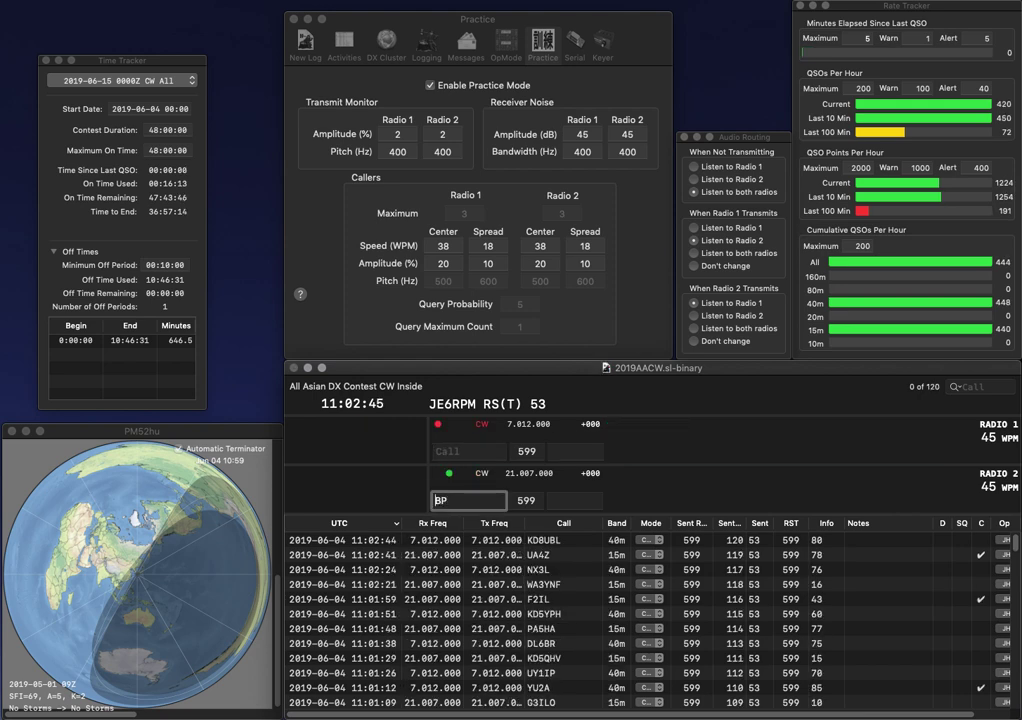
pyautogui.press('`')
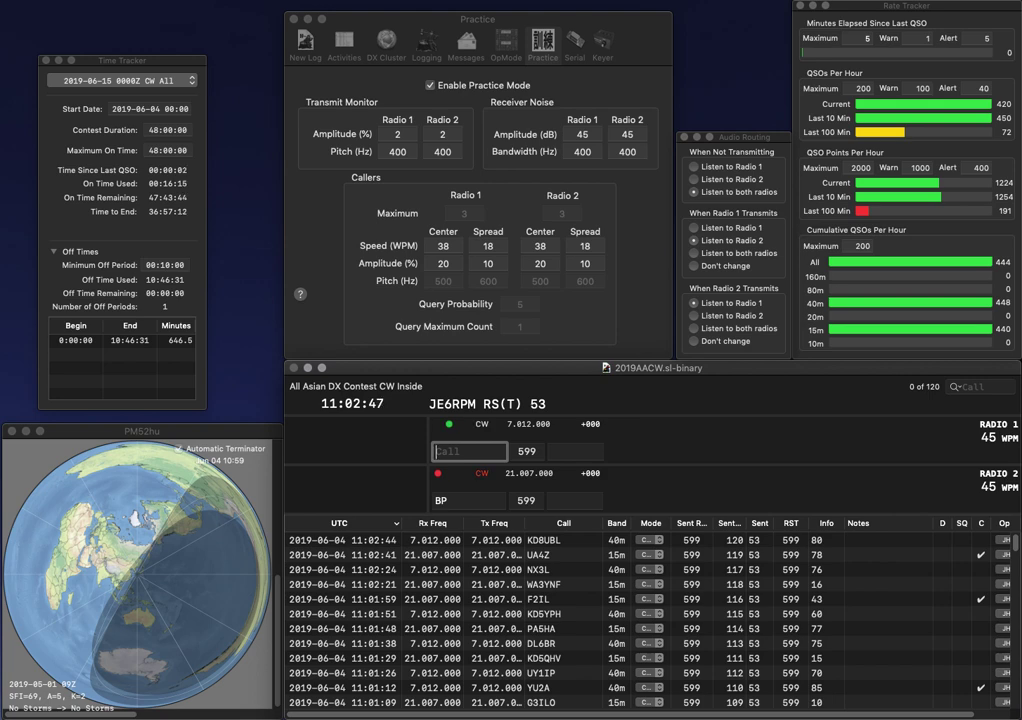
pyautogui.write('AF4O')
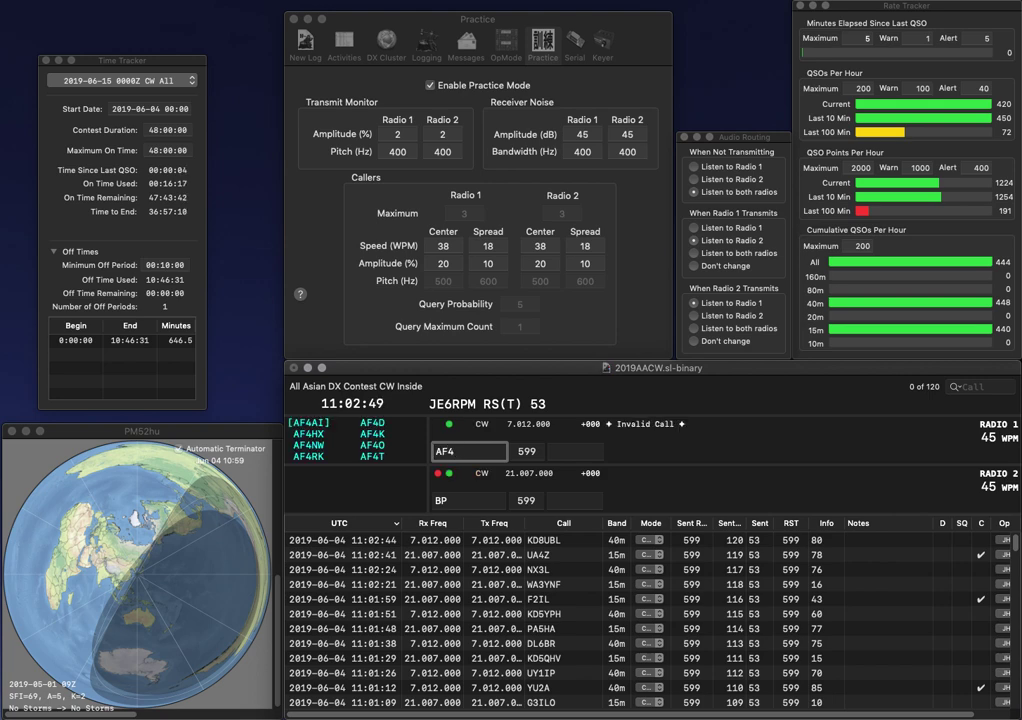
pyautogui.press('Return')
pyautogui.press('`')
pyautogui.write('RN6')
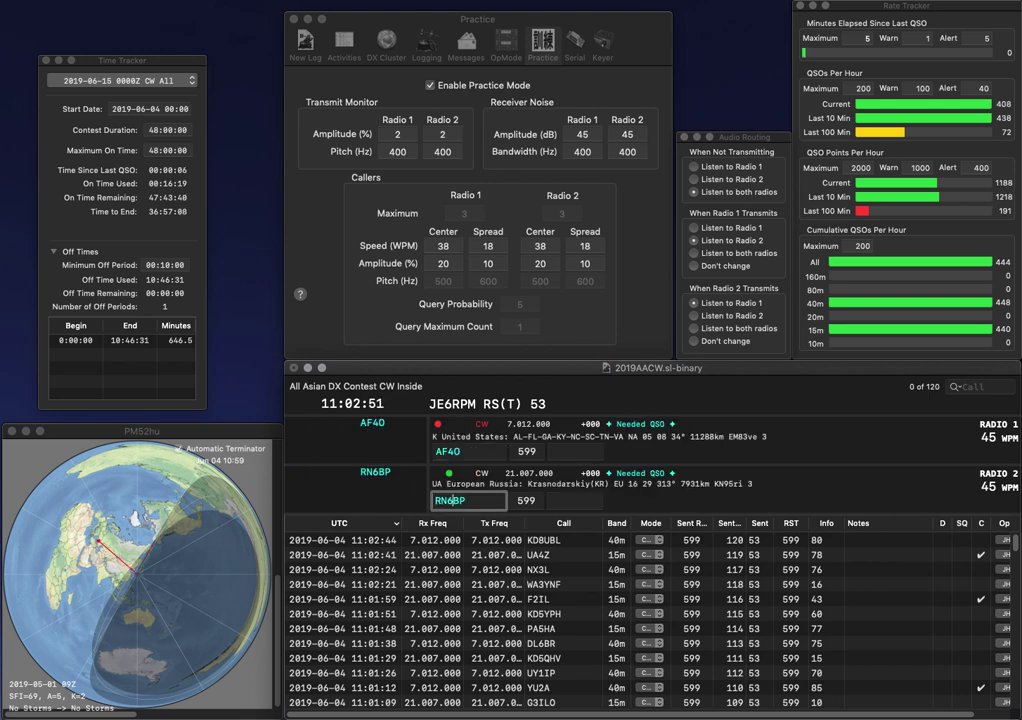
pyautogui.press('Return')
pyautogui.press('`')
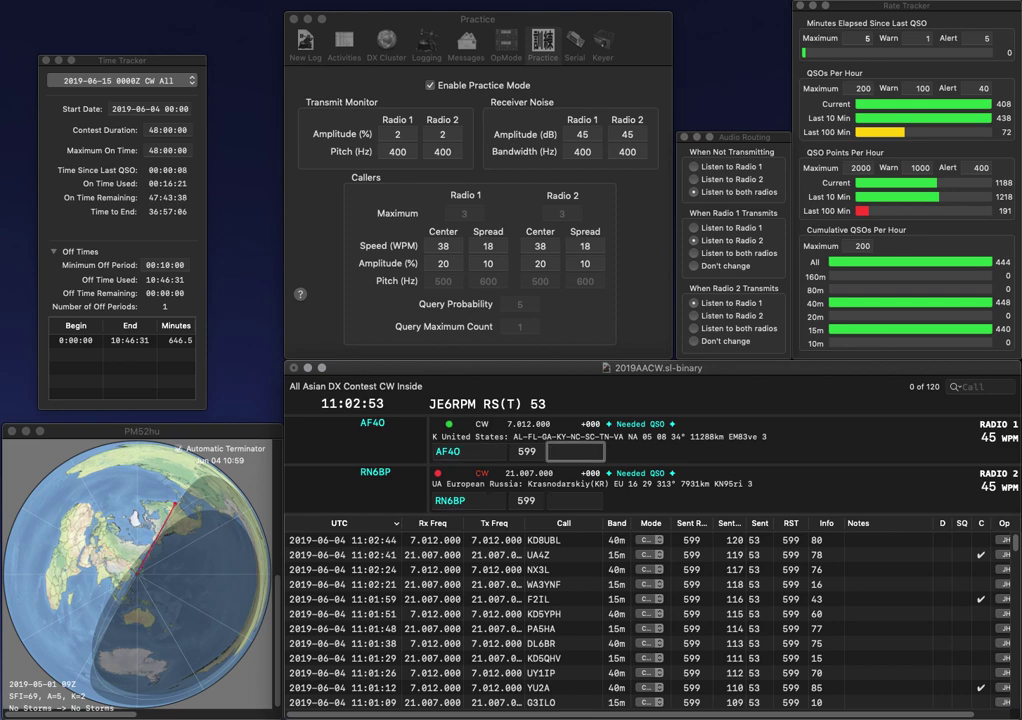
pyautogui.write('43')
pyautogui.press('Return')
pyautogui.press('`')
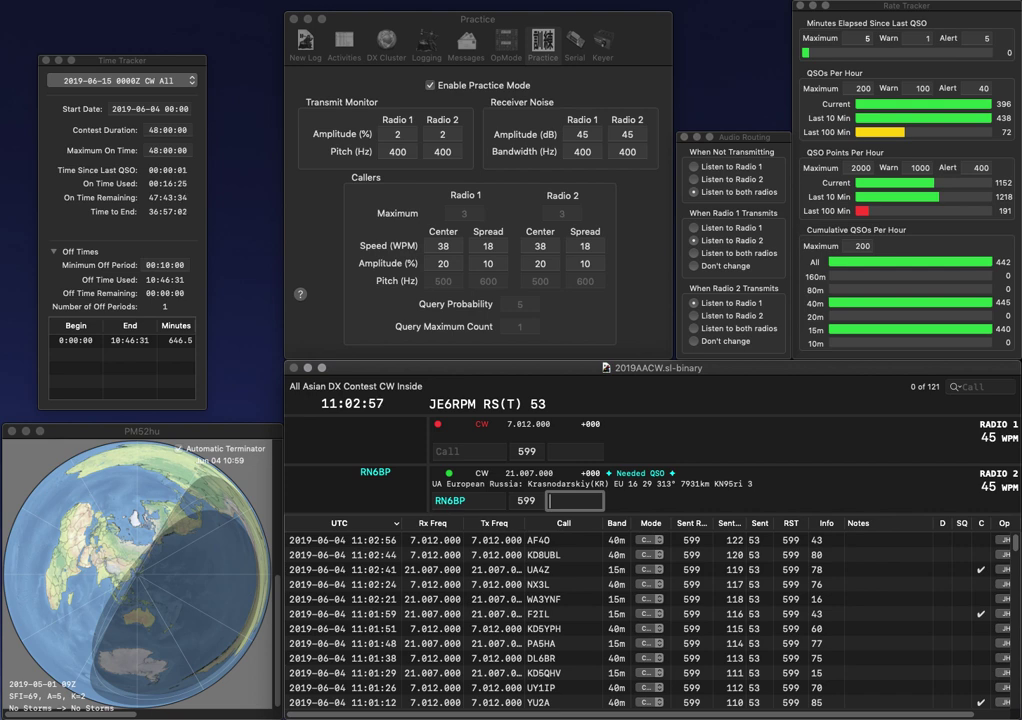
pyautogui.write('30')
pyautogui.press('Return')
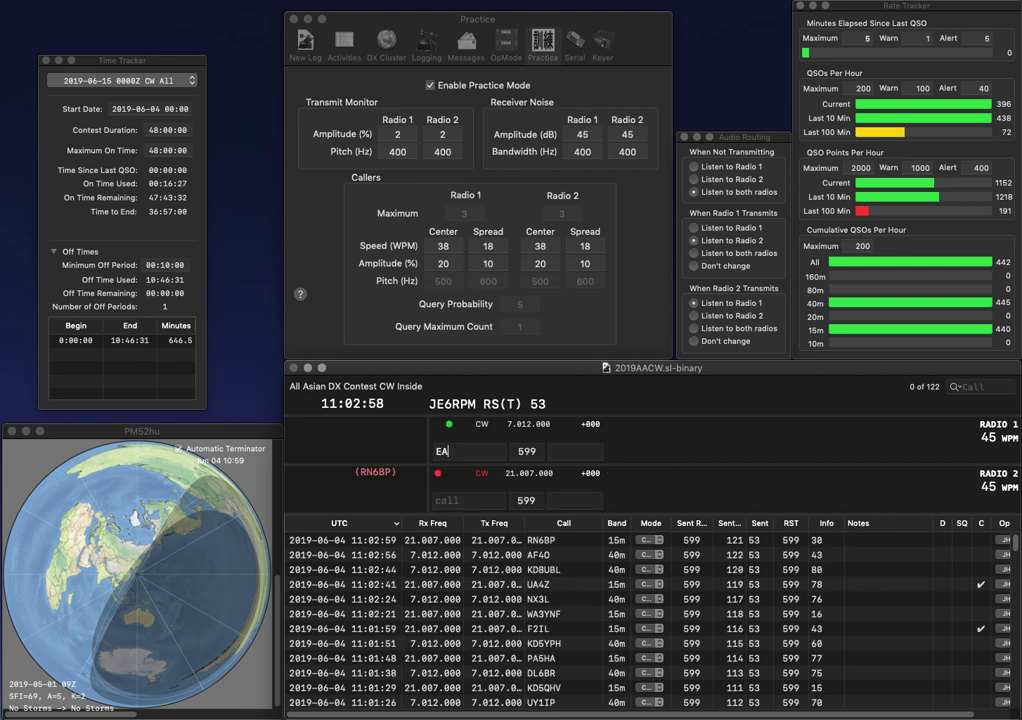
# Answer GM6VVG on Radio 2 and EA7FRX on Radio 1, sending only the partial call EA7 first.
pyautogui.write('EA7')
pyautogui.press('`')
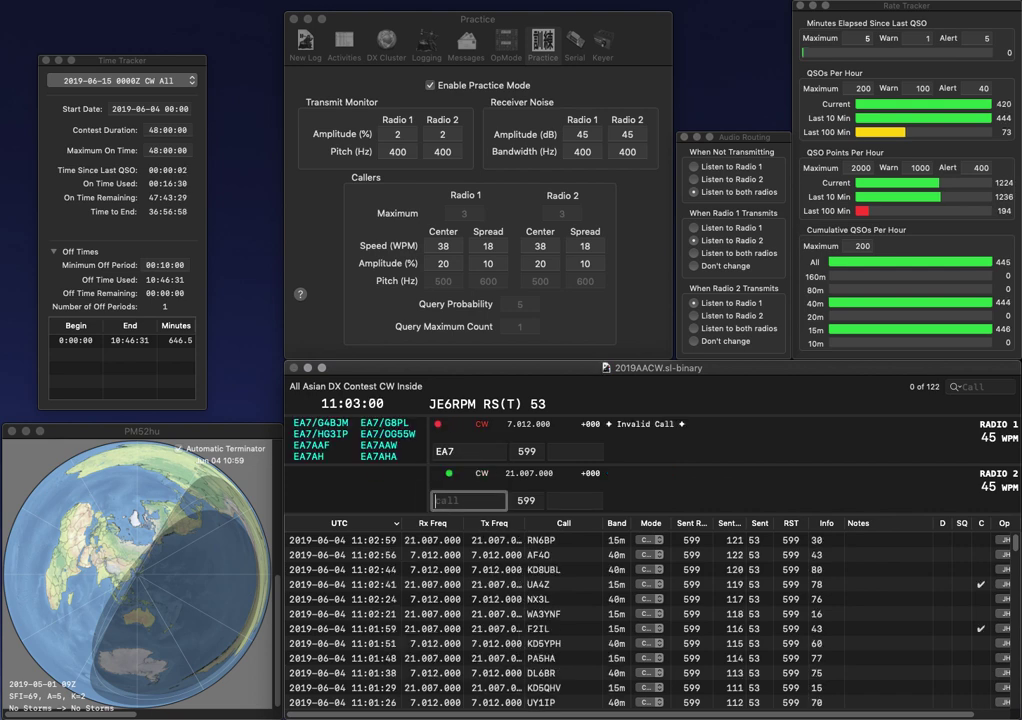
pyautogui.write('GM6VVG')
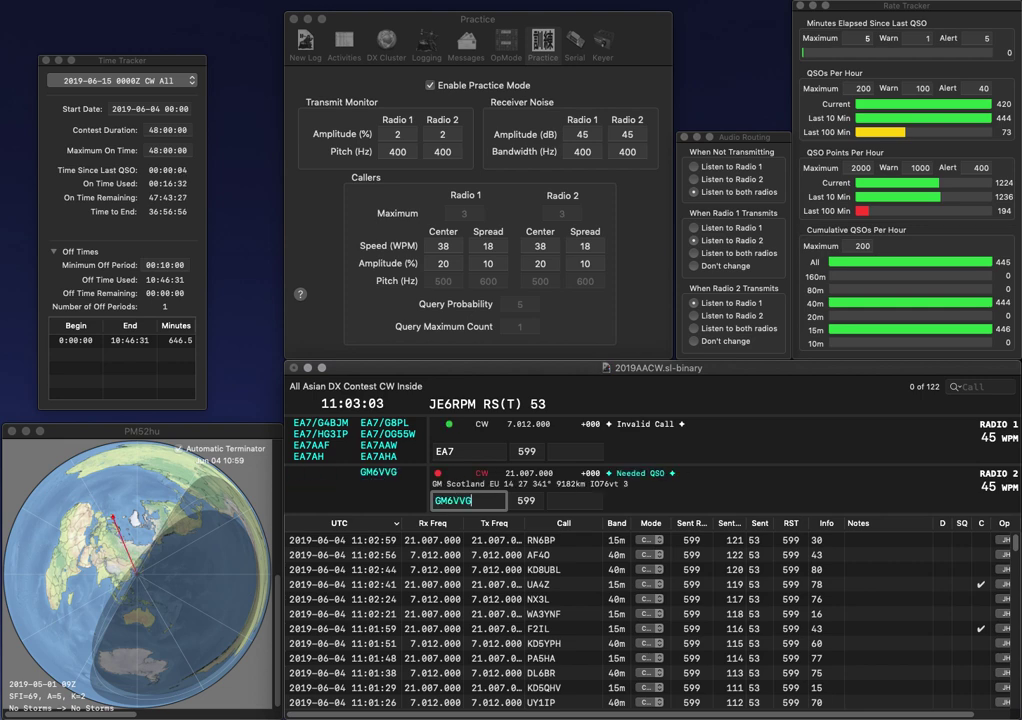
pyautogui.press('Return')
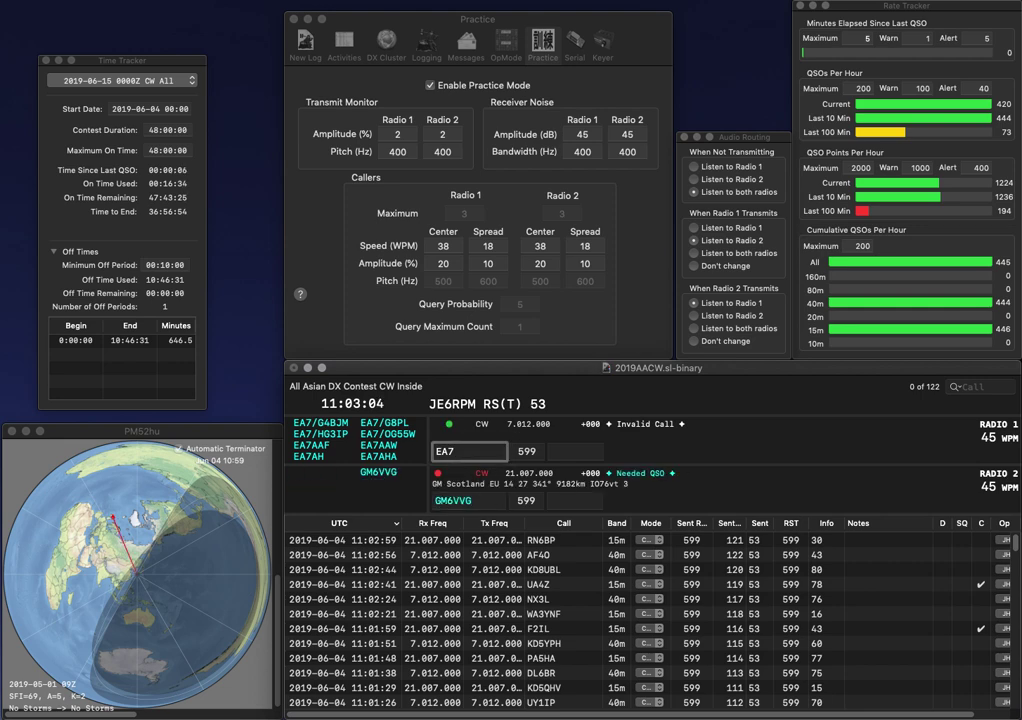
pyautogui.write('FRX')
pyautogui.press('Return')
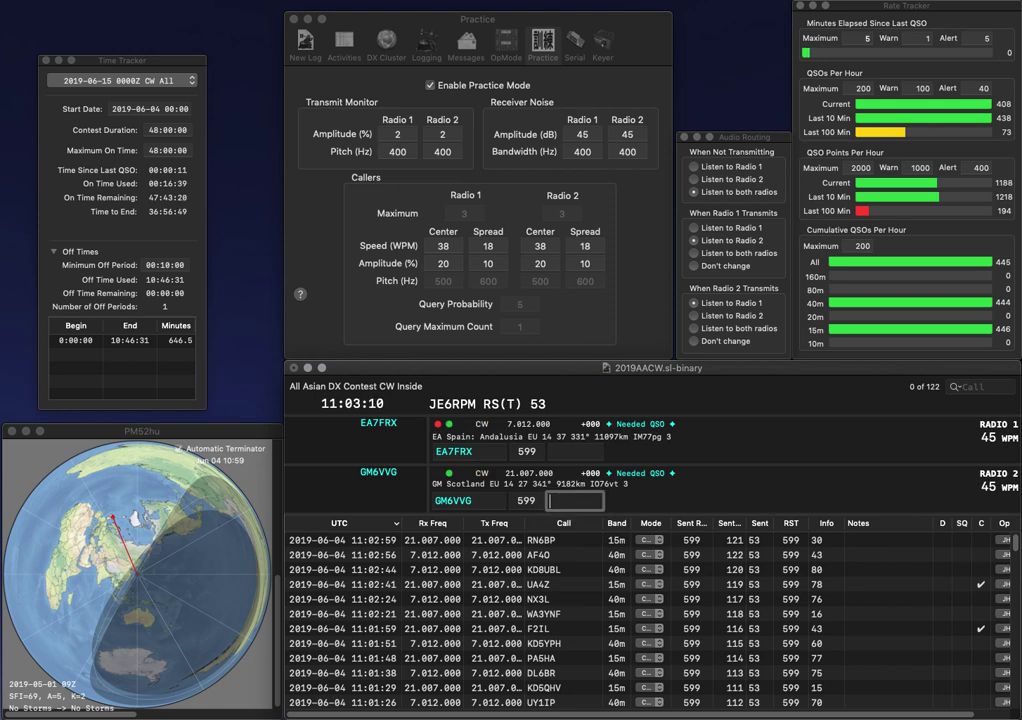
pyautogui.write('78')
pyautogui.press('Return')
pyautogui.write('72')
pyautogui.press('Return')
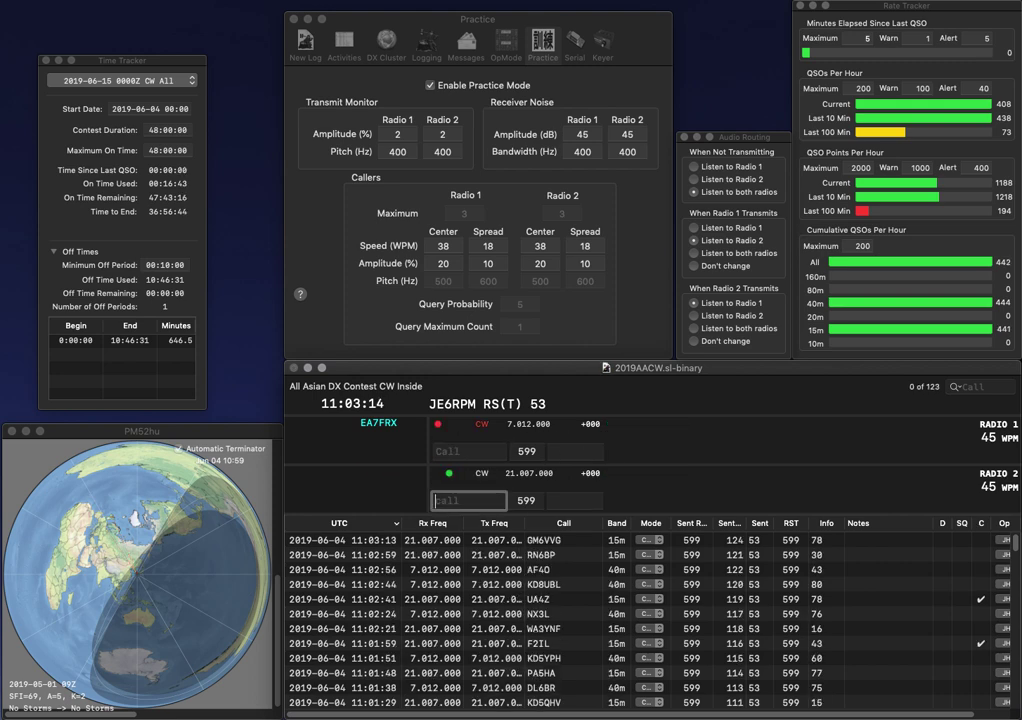
pyautogui.write('W4LJS')
pyautogui.press('Return')
pyautogui.write('PA1')
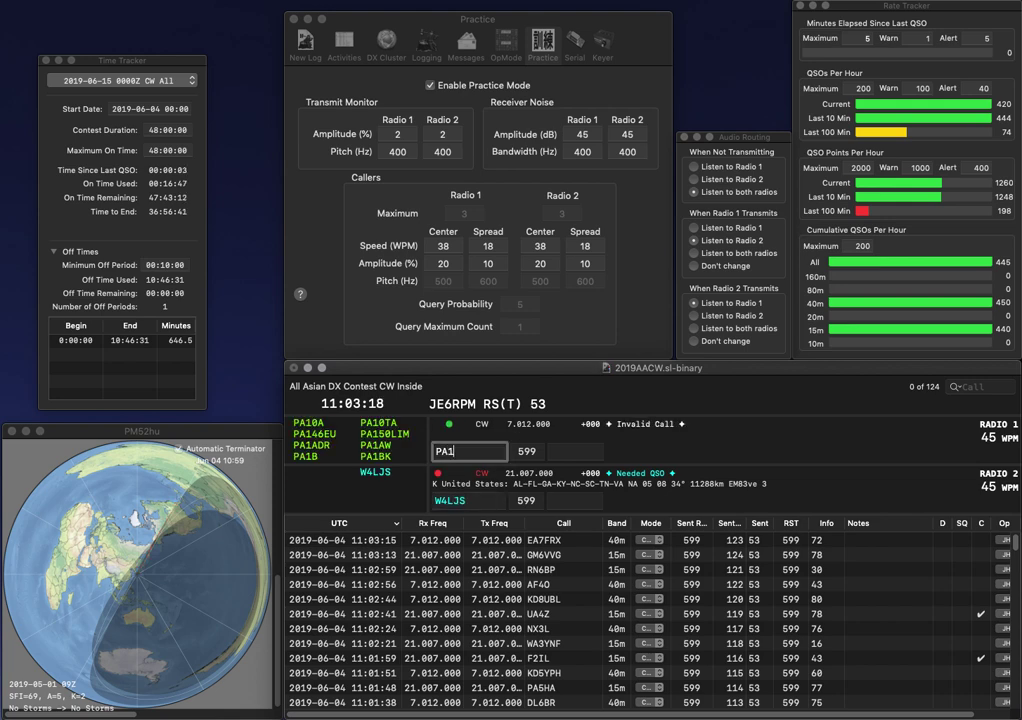
pyautogui.write('P')
pyautogui.press('Return')
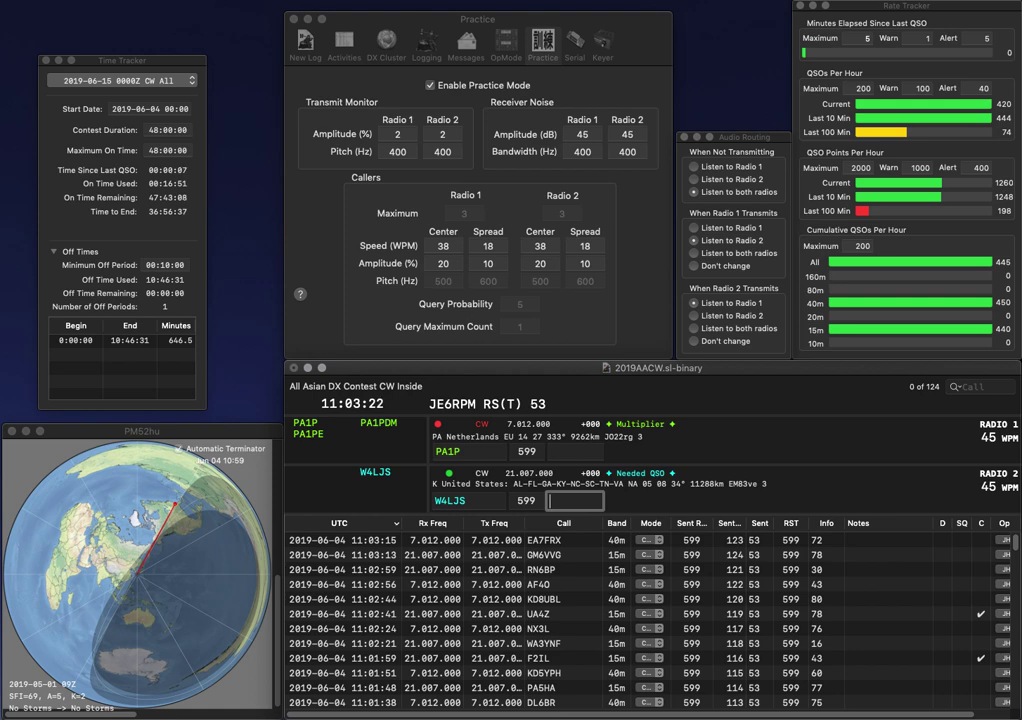
# Log W4LJS on Radio 2 with exchange 49 and PA1P on Radio 1 with exchange 30.
pyautogui.write('49')
pyautogui.press('Return')
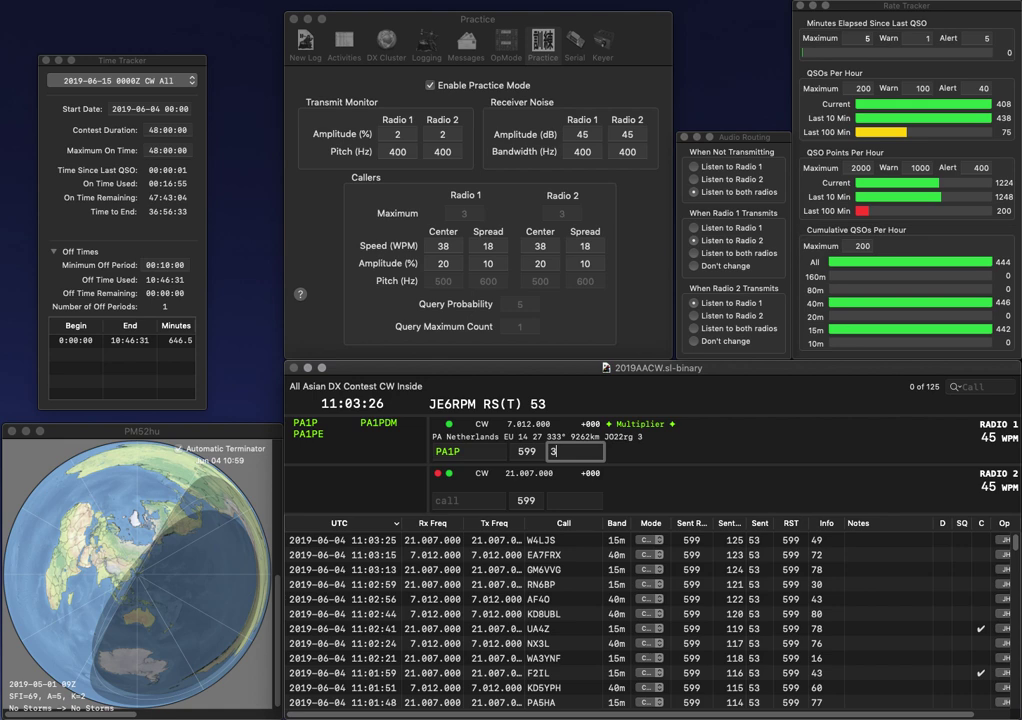
pyautogui.press('Return')
pyautogui.write('W7Q')
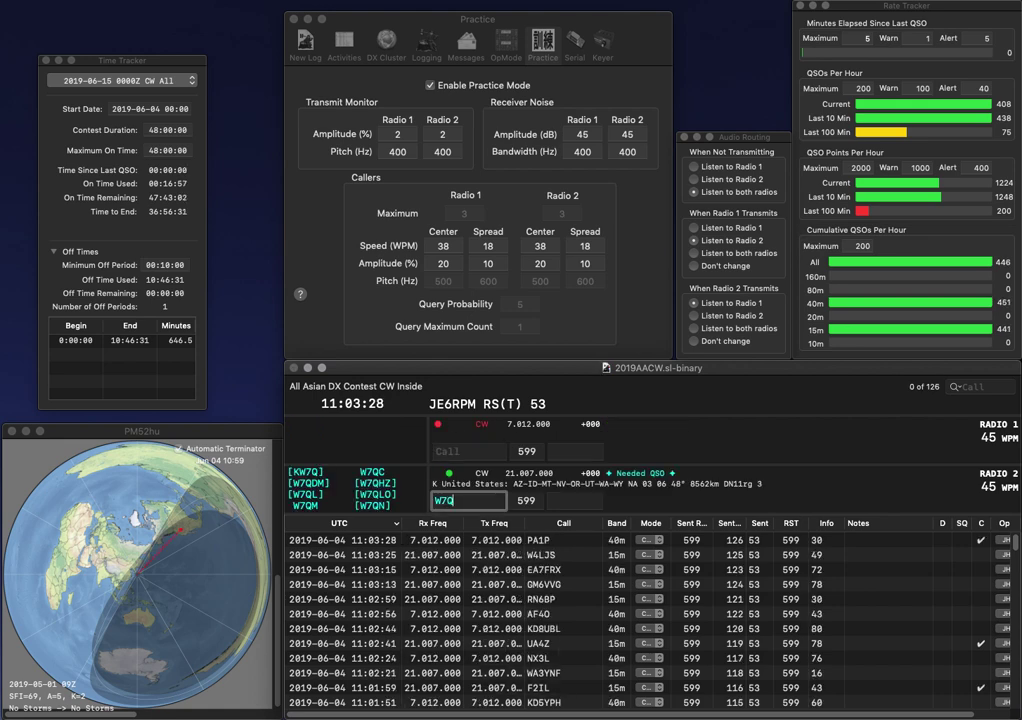
pyautogui.write('C')
pyautogui.press('Return')
pyautogui.write('DK7FH')
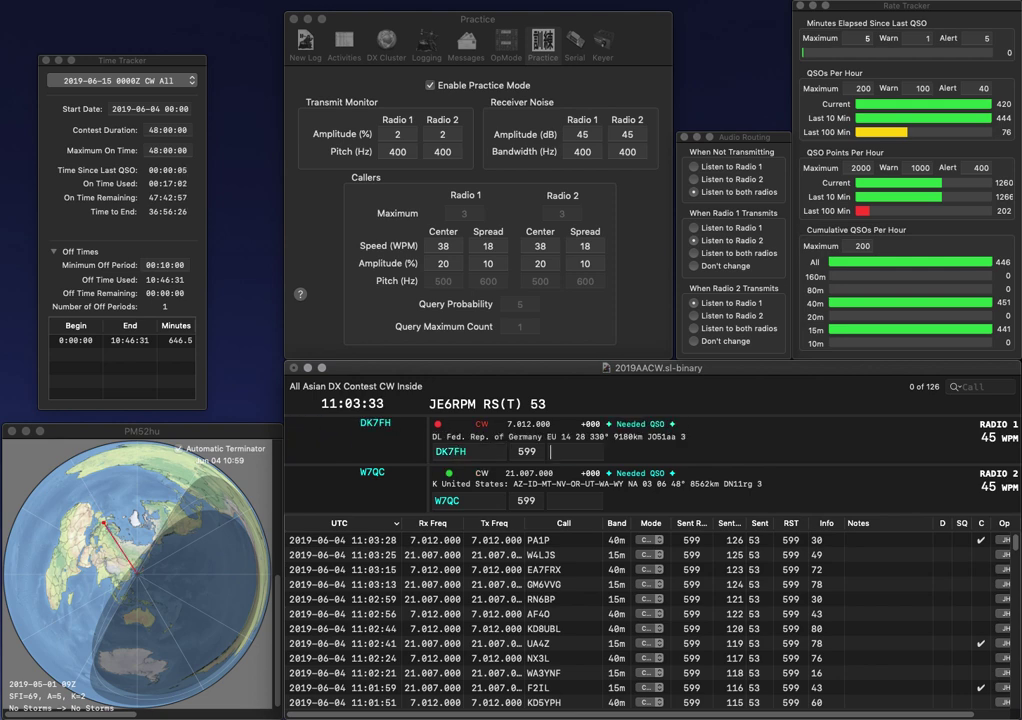
pyautogui.press('Return')
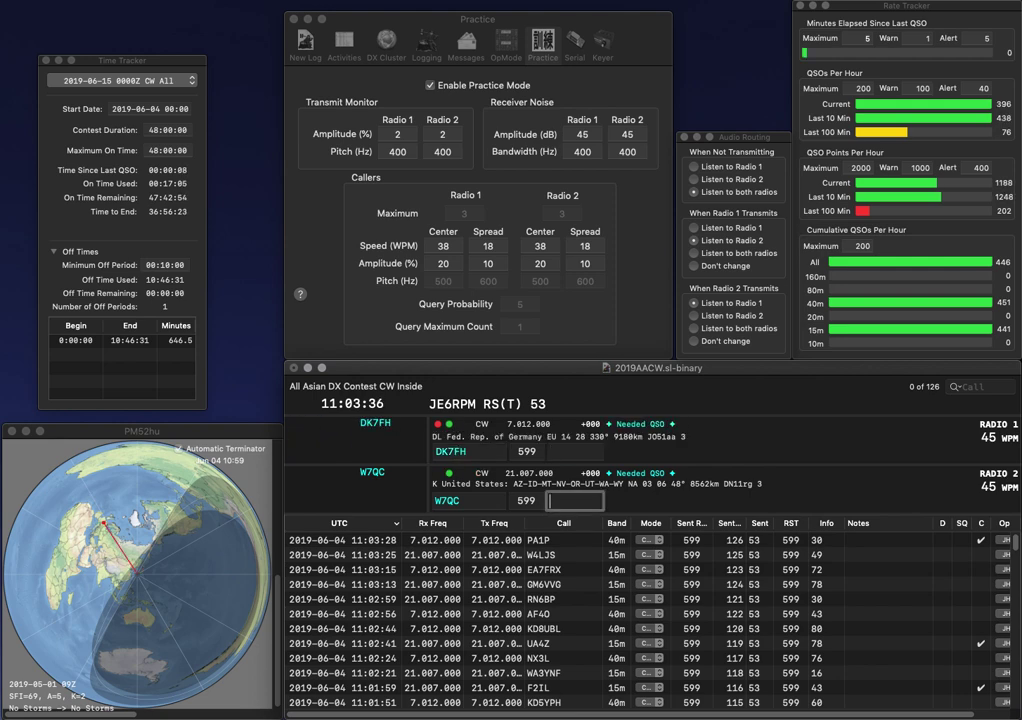
pyautogui.press('Return')
pyautogui.write('73')
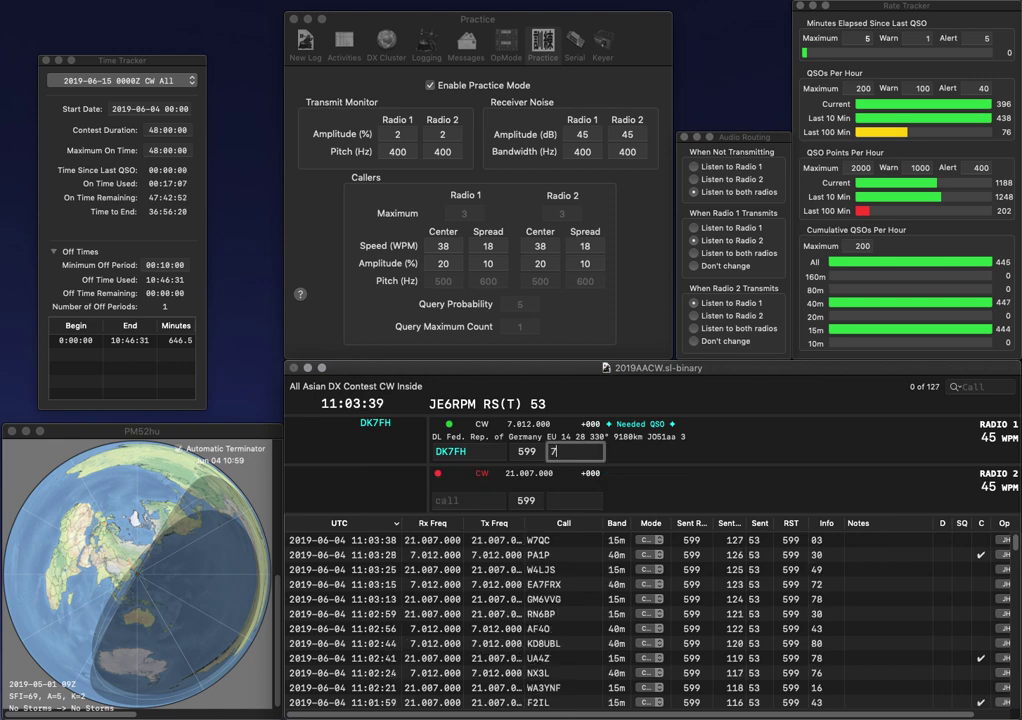
pyautogui.press('Return')
pyautogui.write('SP3FYK')
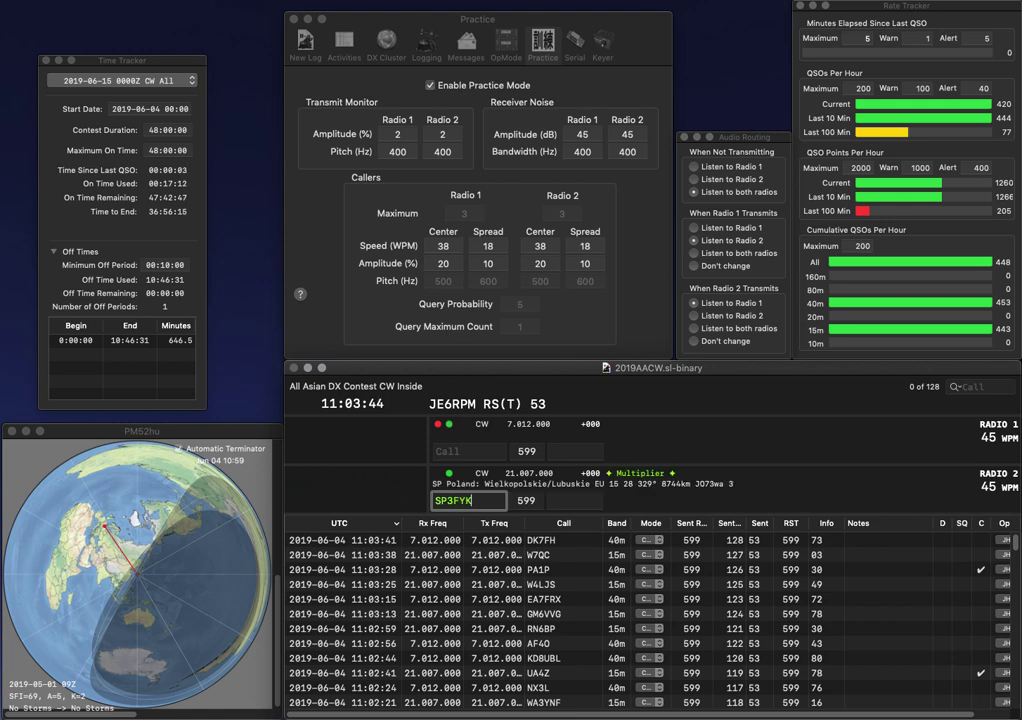
pyautogui.press('BackSpace')
pyautogui.write('X')
pyautogui.press('Return')
pyautogui.write('I')
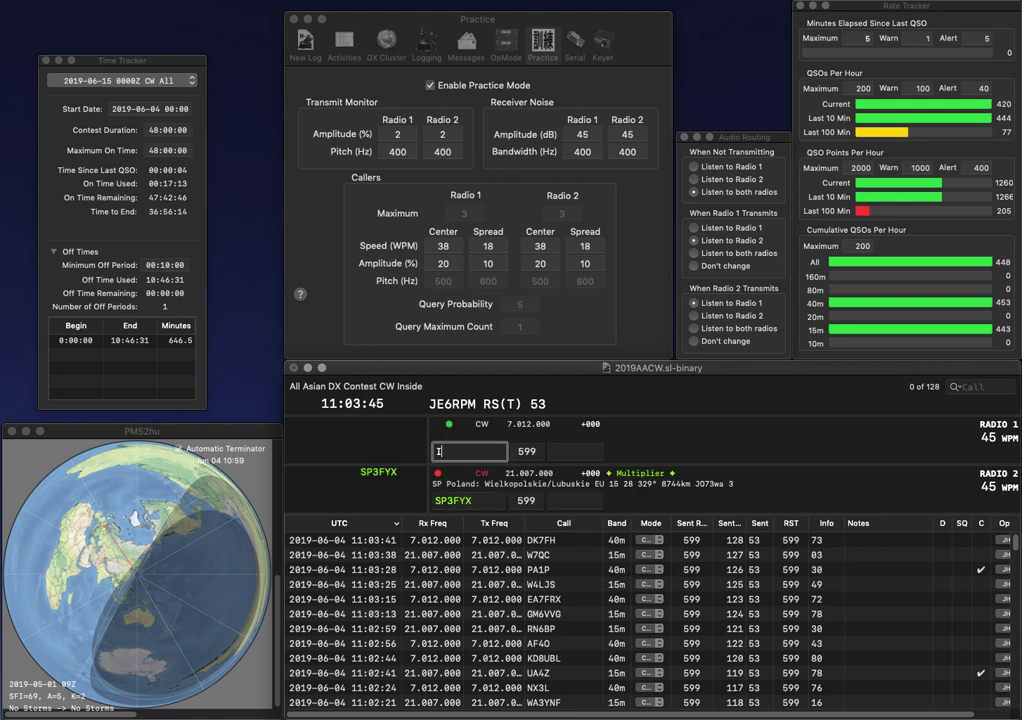
pyautogui.write('DT')
pyautogui.press('Down')
pyautogui.press('space')
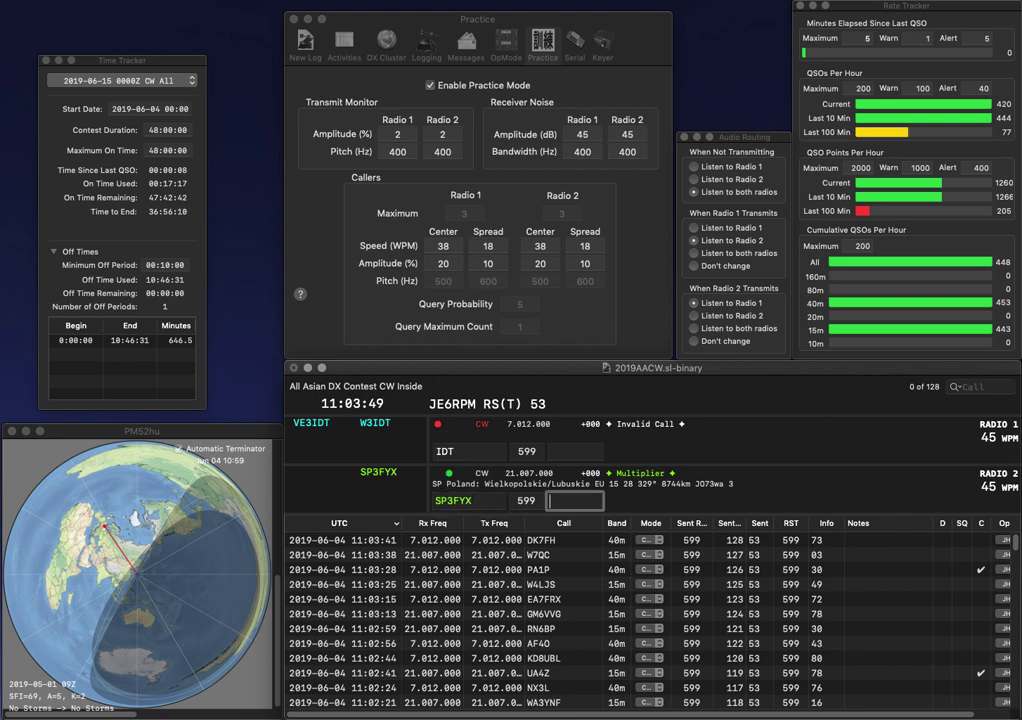
# Log SP3FYX on Radio 2 with exchange 77 and answer the Radio 1 caller with the completed call VE3IDT.
pyautogui.write('7')
pyautogui.press('Return')
pyautogui.press('Left')
pyautogui.write('VE3')
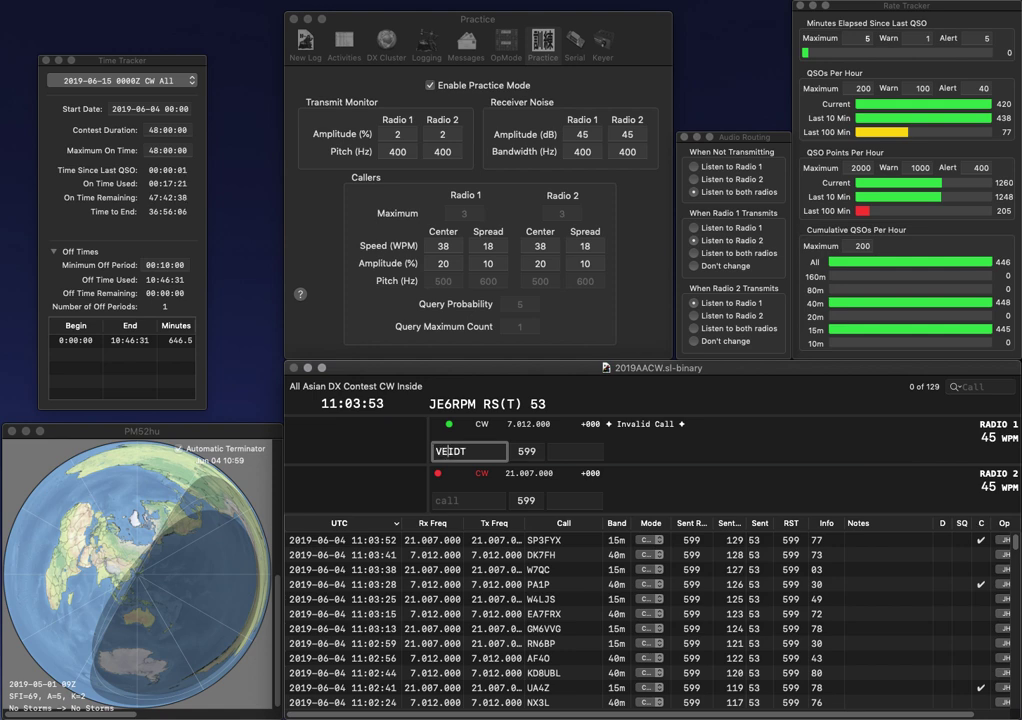
pyautogui.press('Return')
pyautogui.write('WD9X')
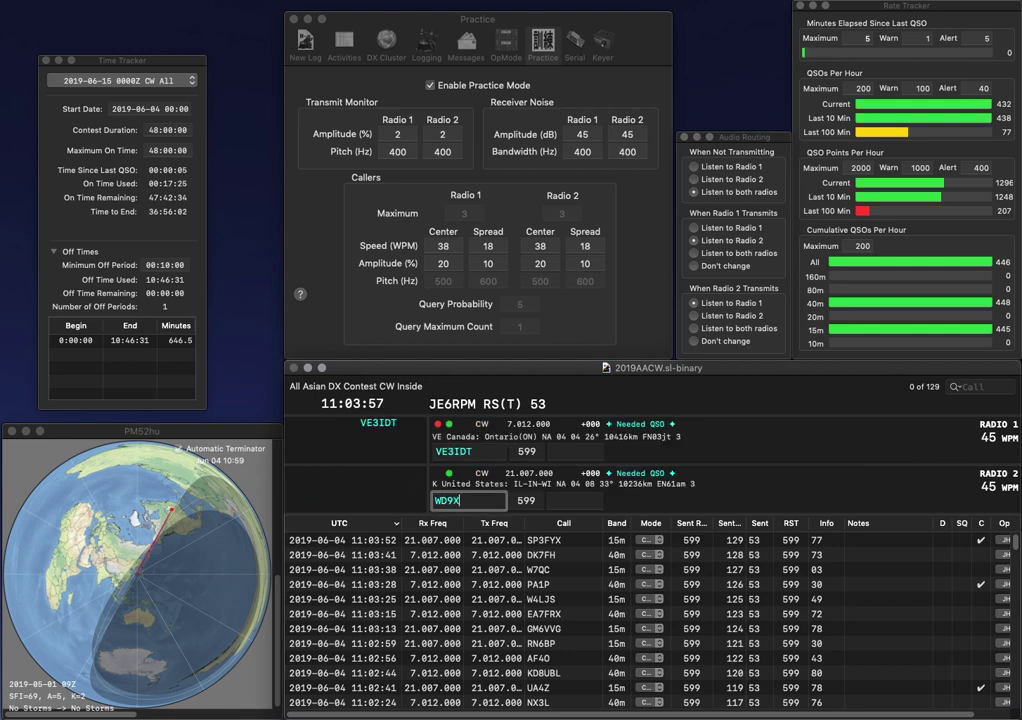
pyautogui.press('BackSpace')
pyautogui.write('EXD')
pyautogui.press('Return')
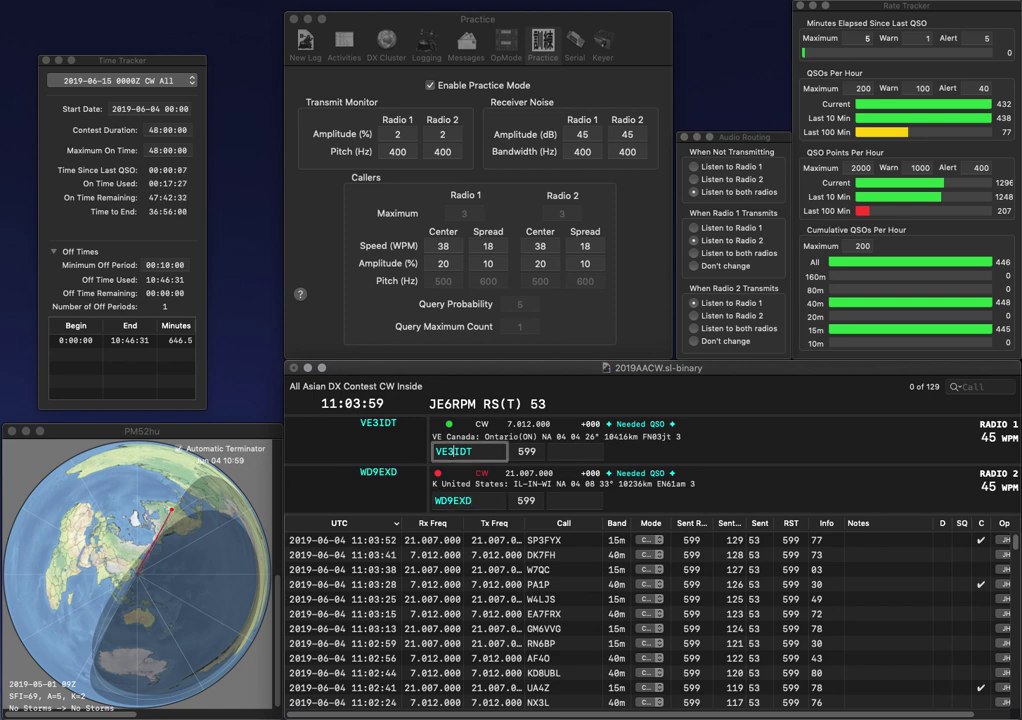
pyautogui.press('Return')
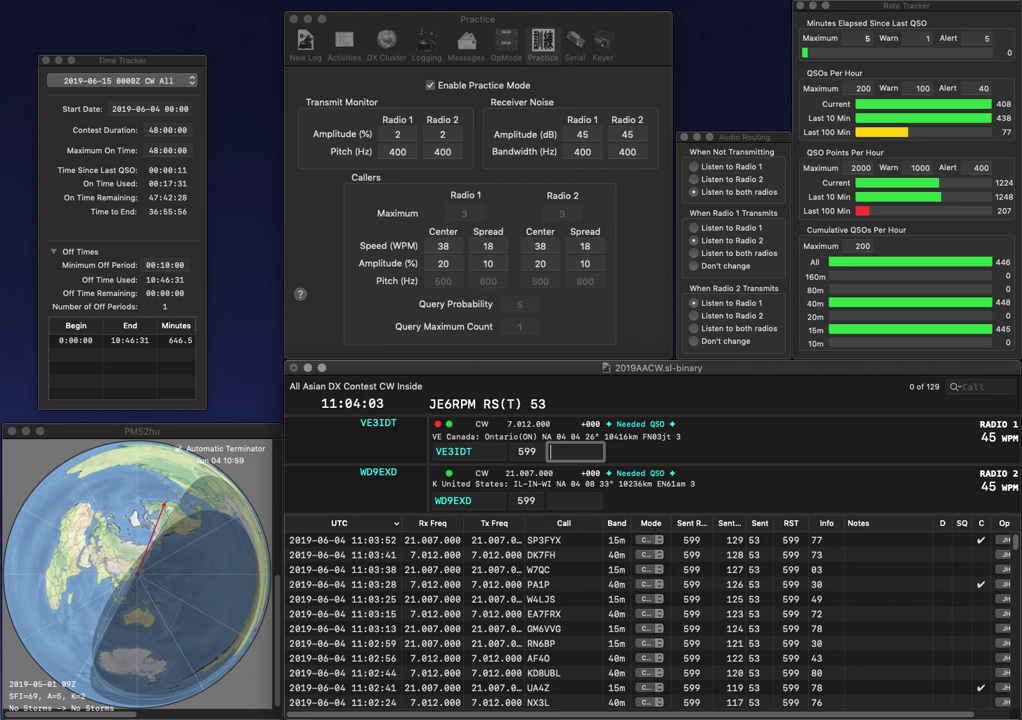
# Log VE3IDT on Radio 1 with exchange 25 and WD9EXD on Radio 2 with exchange 50.
pyautogui.write('25')
pyautogui.press('Return')
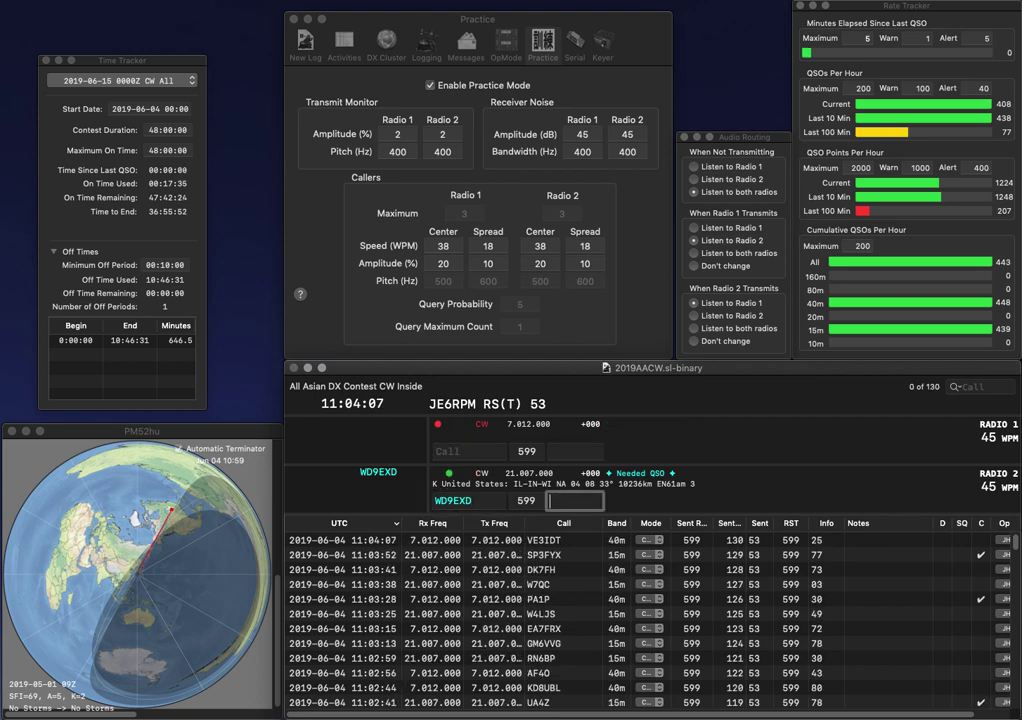
pyautogui.write('50')
pyautogui.press('Return')
# Send the partial call CZW on Radio 1 and the incomplete call ICCUQ on Radio 2.
pyautogui.write('CZW')
pyautogui.press('Return')
pyautogui.write('IK')
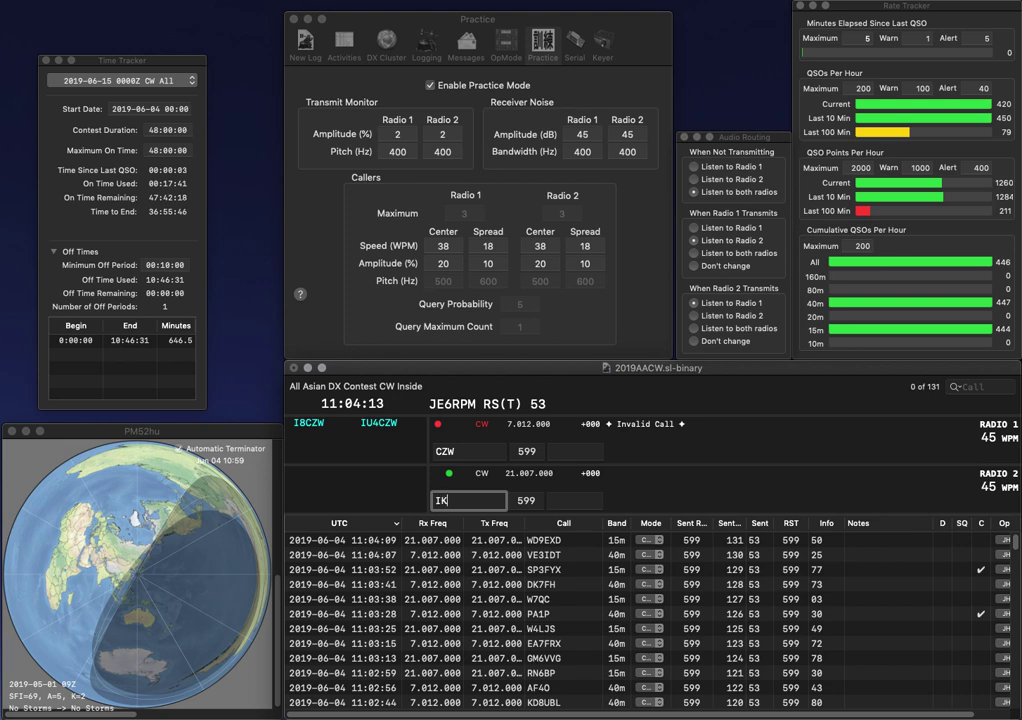
pyautogui.write('CUQ')
pyautogui.press('Return')
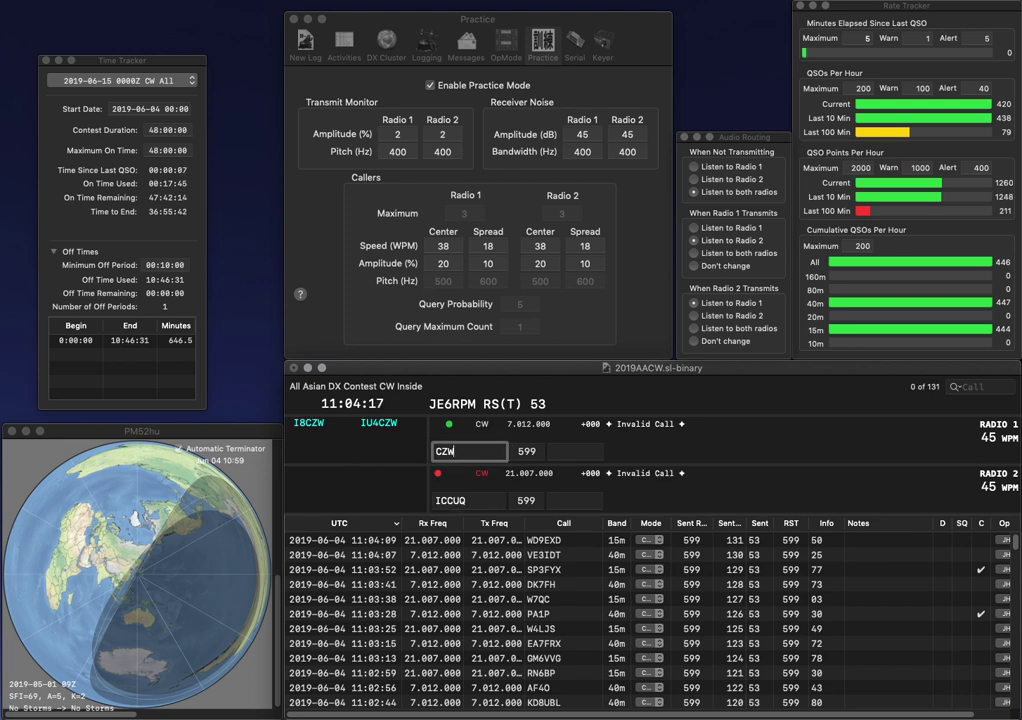
# Complete the calls as I8CZW on Radio 1 and IC8CUQ on Radio 2 and answer both.
pyautogui.write('I8')
pyautogui.press('Return')
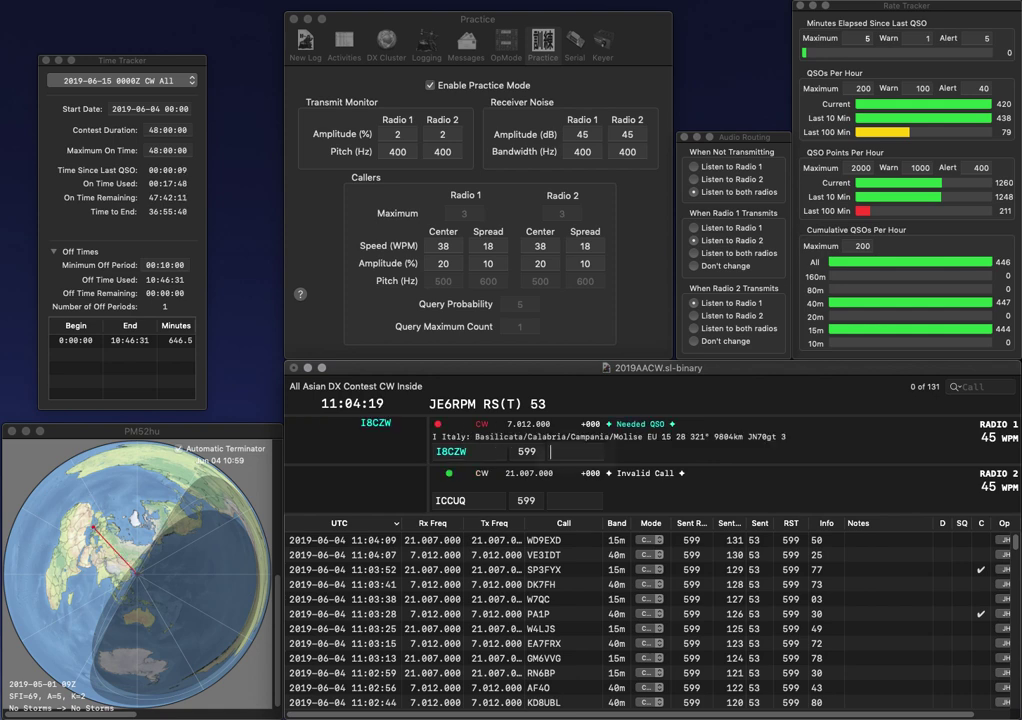
pyautogui.press('Left')
pyautogui.press('Left')
pyautogui.write('8')
pyautogui.press('Return')
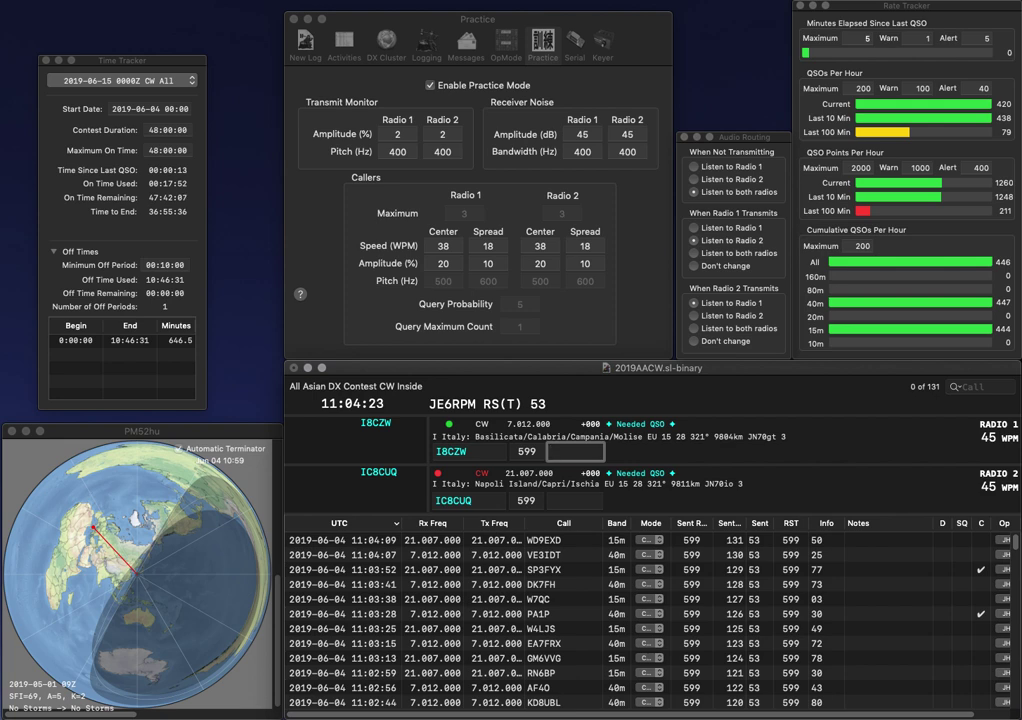
pyautogui.write('82')
pyautogui.press('Return')
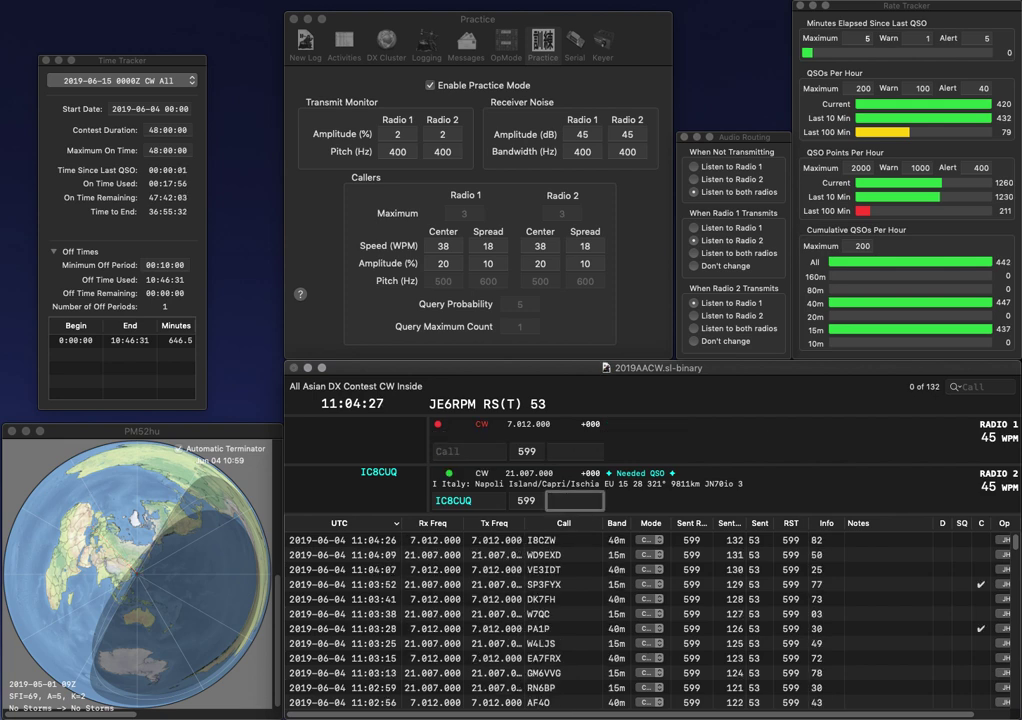
pyautogui.write('93')
pyautogui.press('Return')
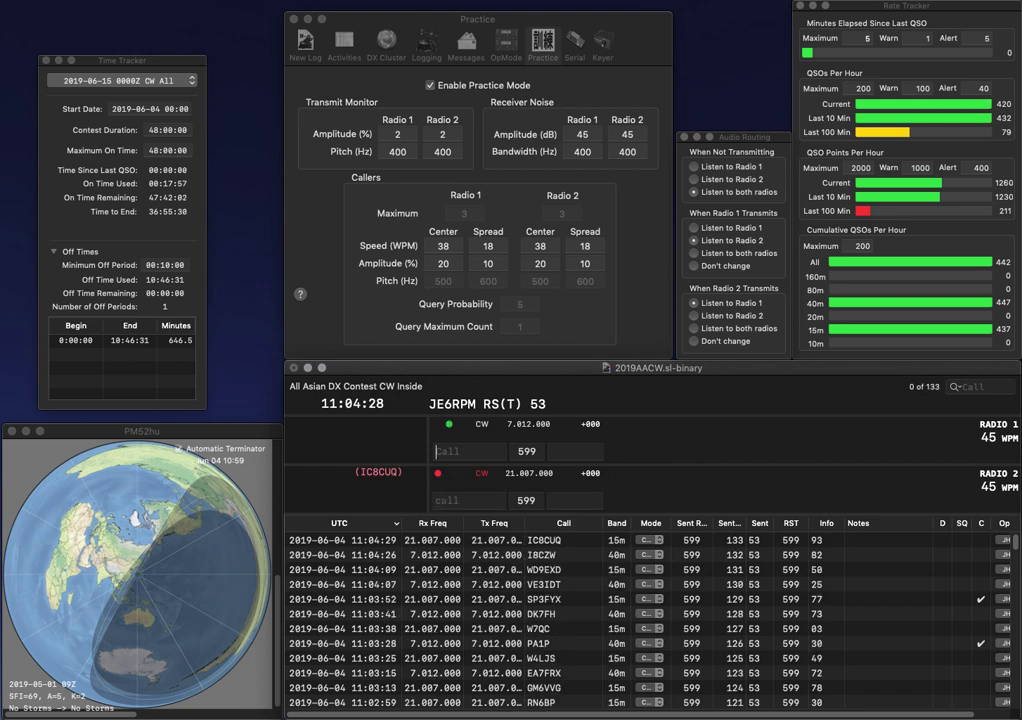
pyautogui.write('M6WOS')
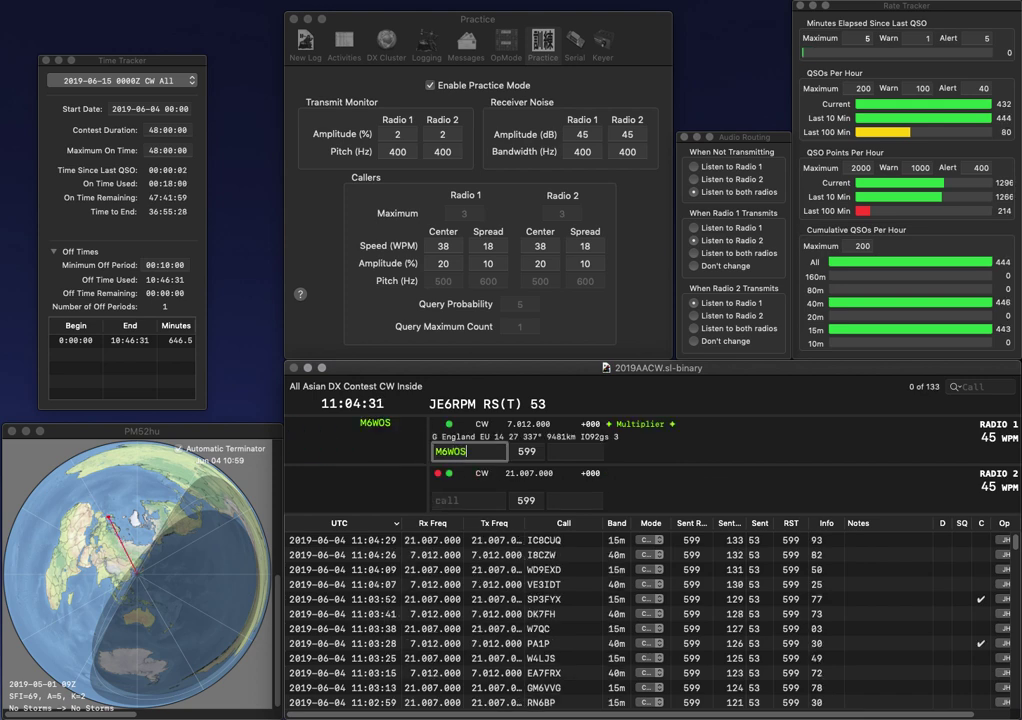
pyautogui.press('Return')
pyautogui.write('VE5KO')
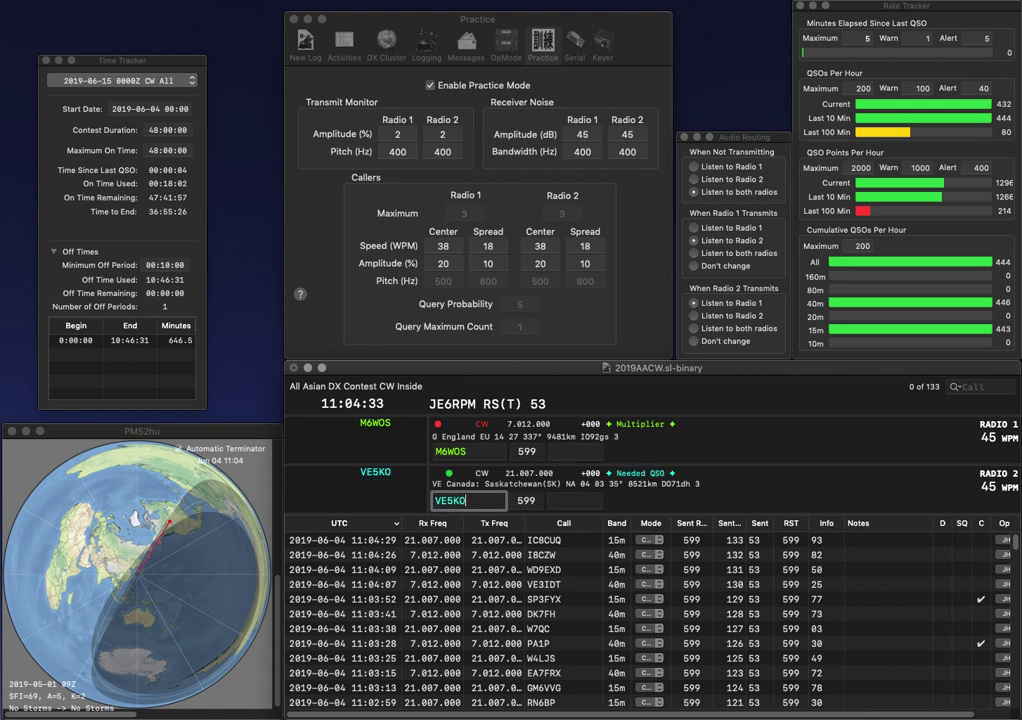
pyautogui.press('Return')
pyautogui.press('Return')
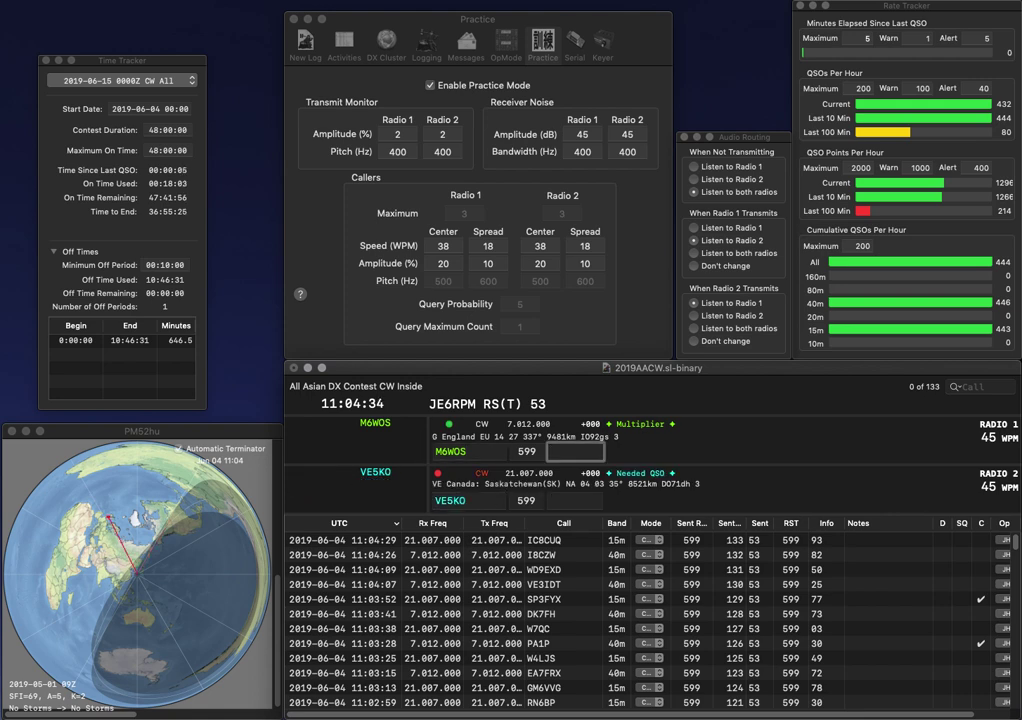
pyautogui.write('66')
pyautogui.press('Return')
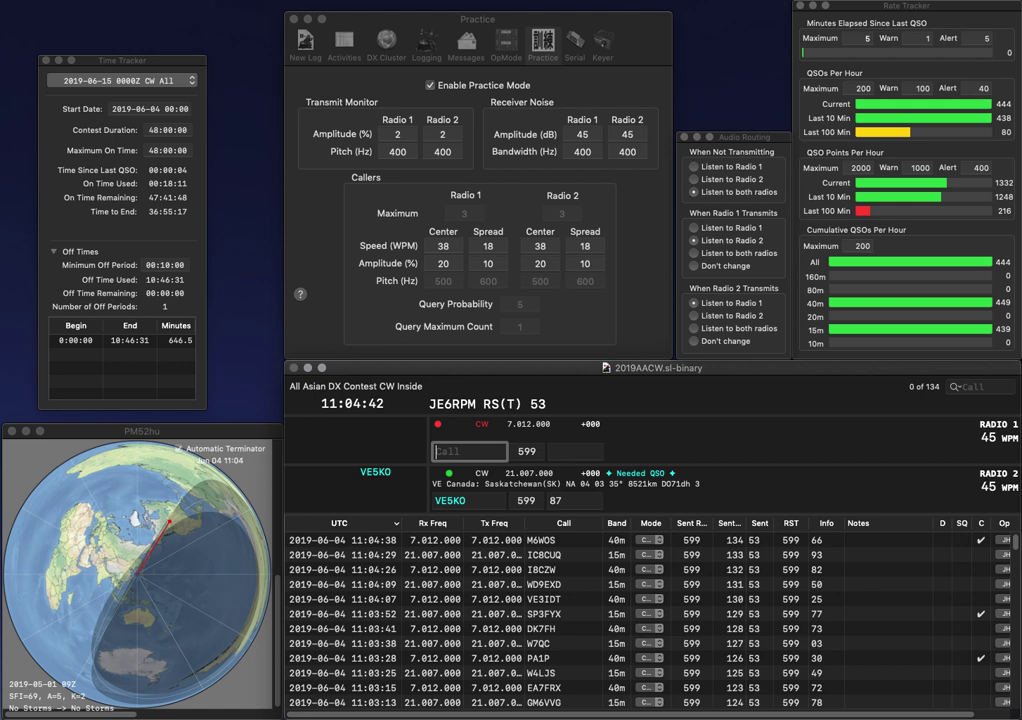
pyautogui.press('Return')
pyautogui.press('BackSpace')
pyautogui.write('ZD')
pyautogui.press('Return')
pyautogui.write('T9IN')
pyautogui.press('Return')
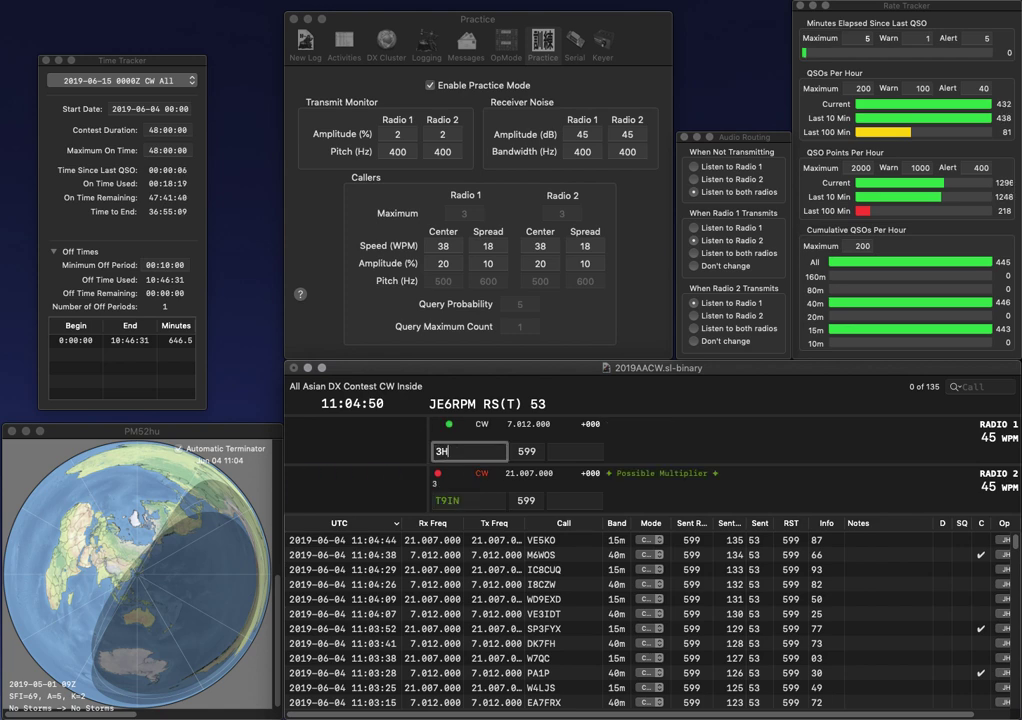
pyautogui.write('3HDDF')
pyautogui.press('Return')
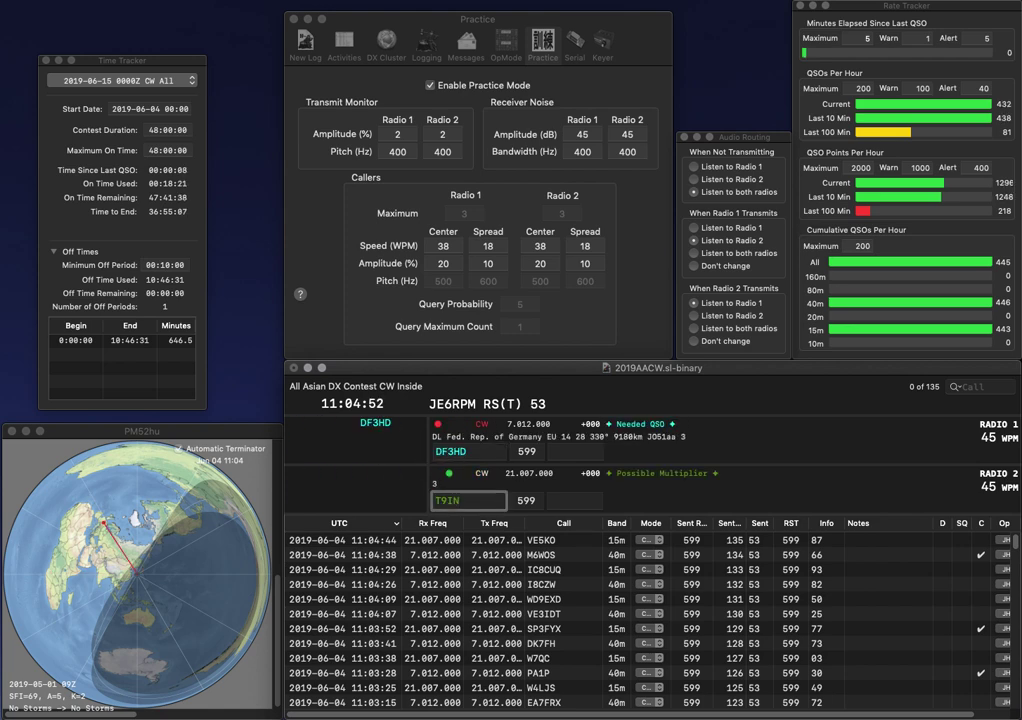
pyautogui.press('Delete')
pyautogui.write('IG')
pyautogui.press('Left')
pyautogui.press('BackSpace')
pyautogui.write('T')
pyautogui.press('Return')
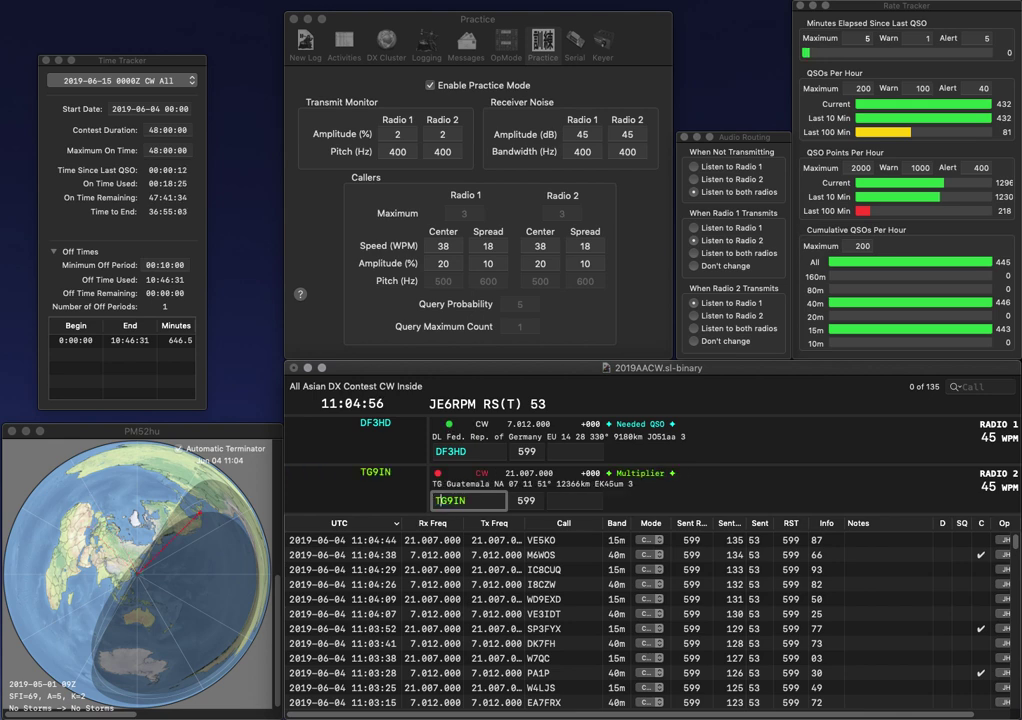
# Log DF3HD on Radio 1 with exchange 44 and TG9IN on Radio 2 with exchange 74.
pyautogui.press('space')
pyautogui.write('44')
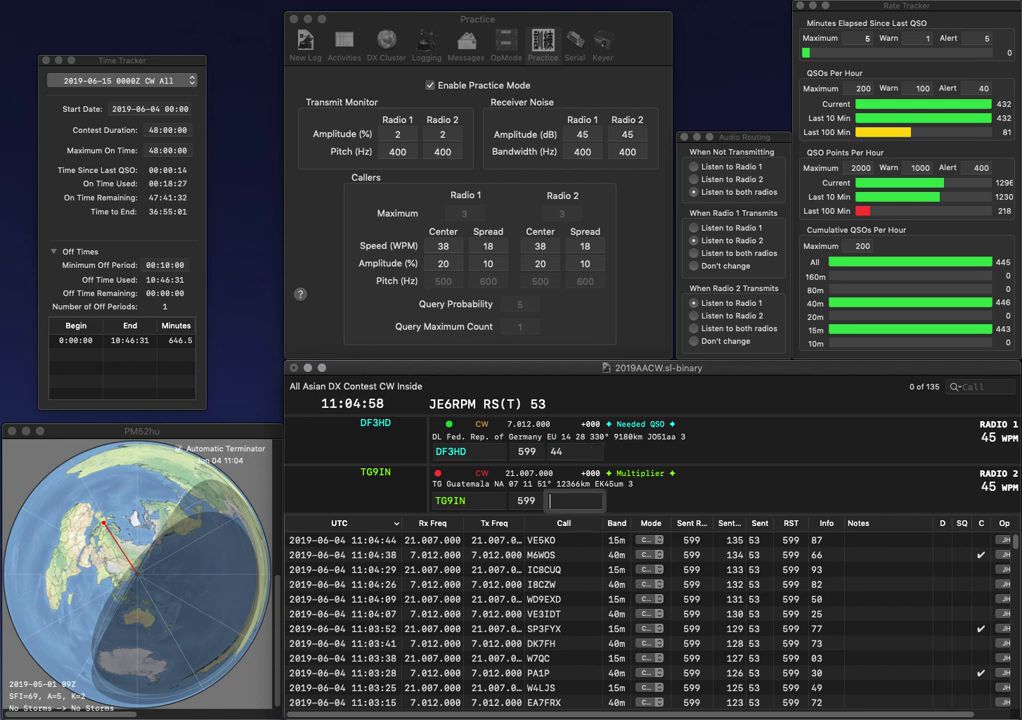
pyautogui.press('Return')
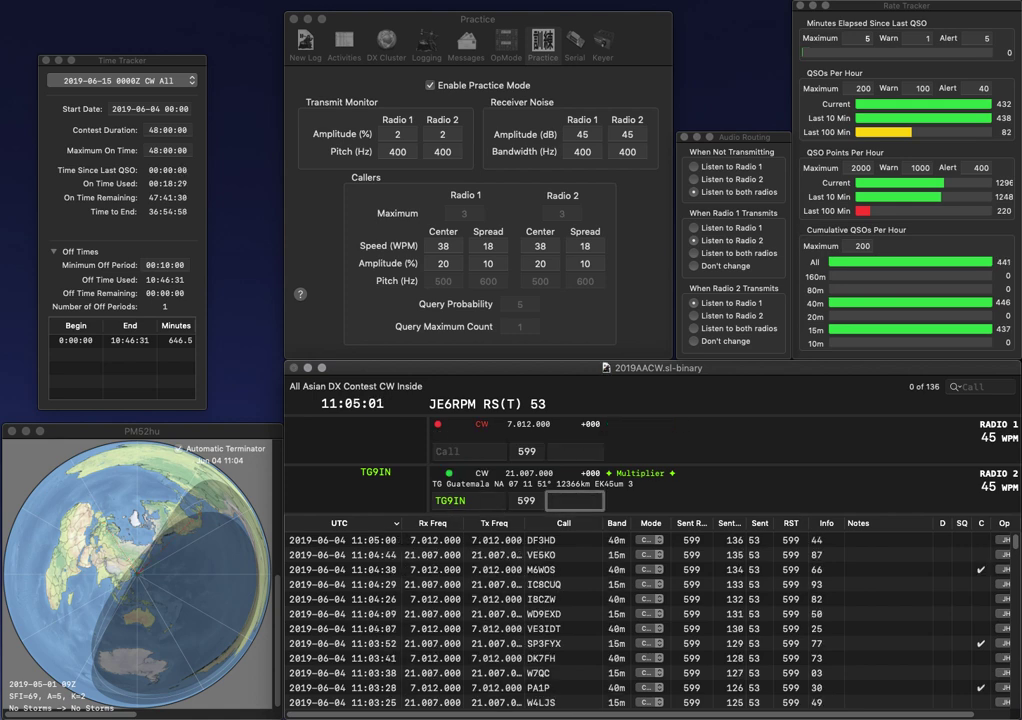
pyautogui.write('74')
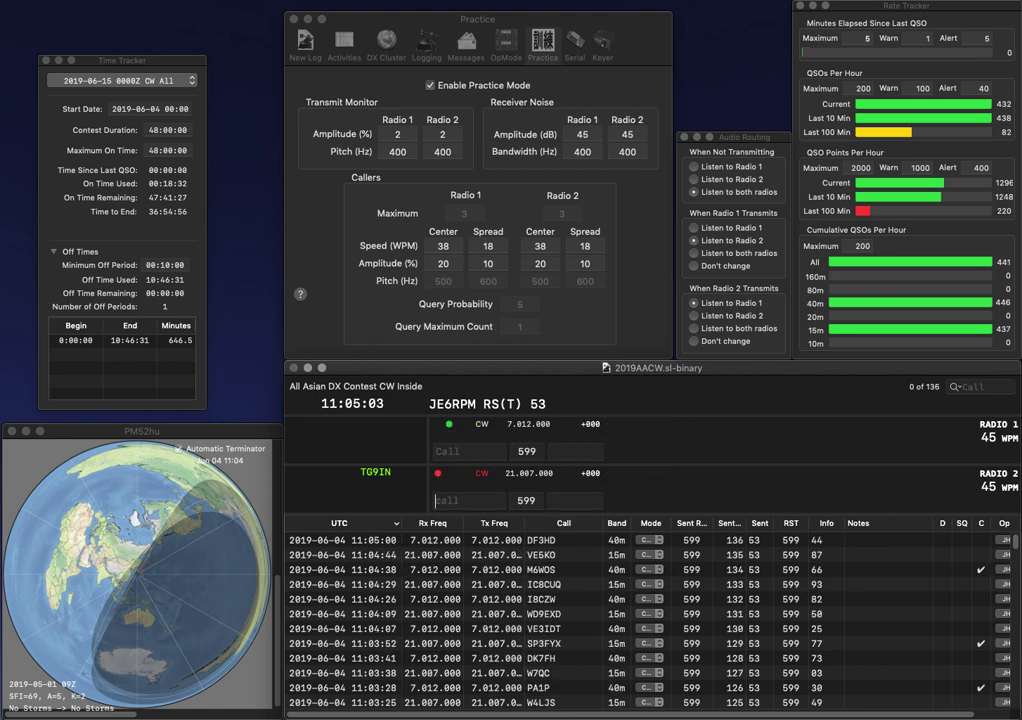
pyautogui.press('Return')
# Answer SM7GIB on Radio 1 and K5MO on Radio 2.
pyautogui.write('SM7GI')
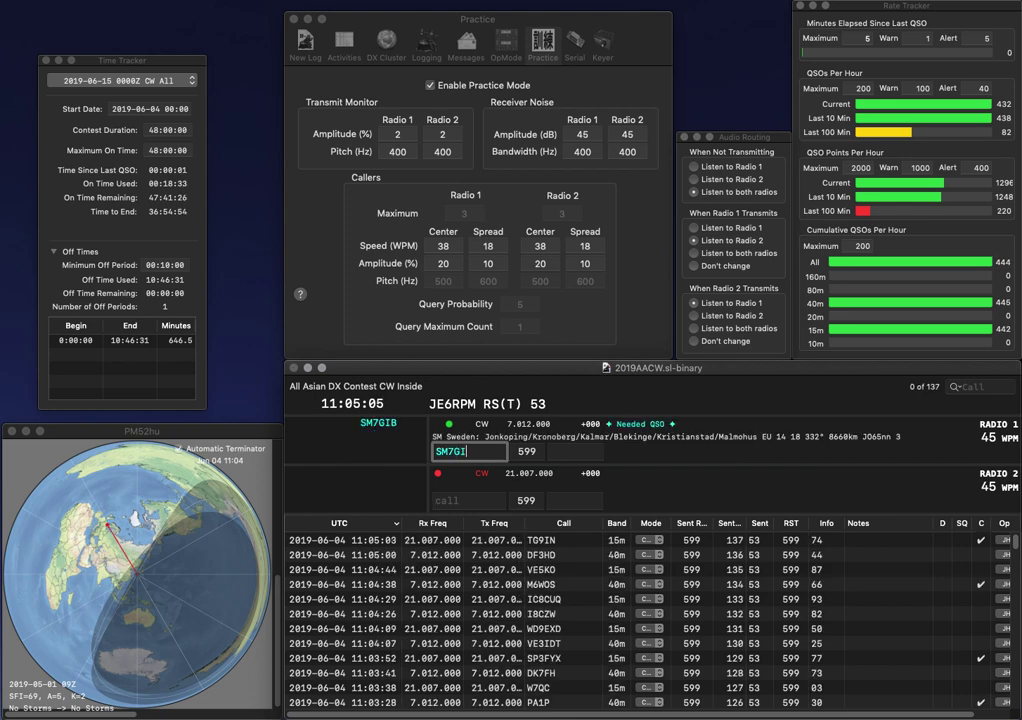
pyautogui.write('B')
pyautogui.press('Return')
pyautogui.write('K5MO')
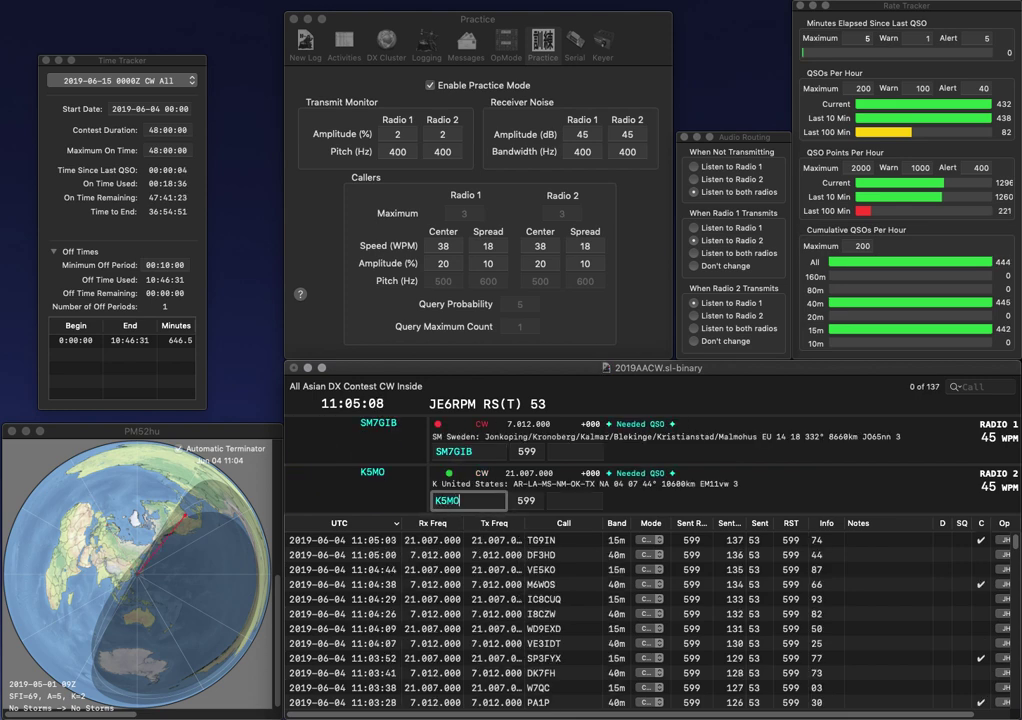
pyautogui.press('Return')
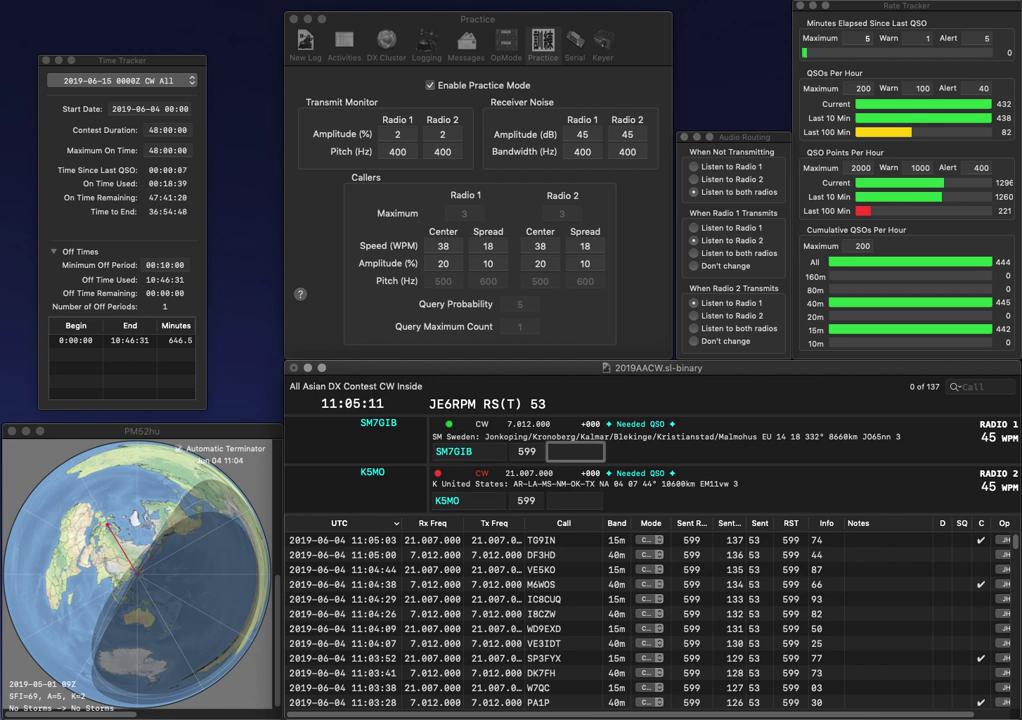
# Log SM7GIB on Radio 1 with exchange 41 and K5MO on Radio 2 with exchange 09.
pyautogui.write('41')
pyautogui.press('Return')
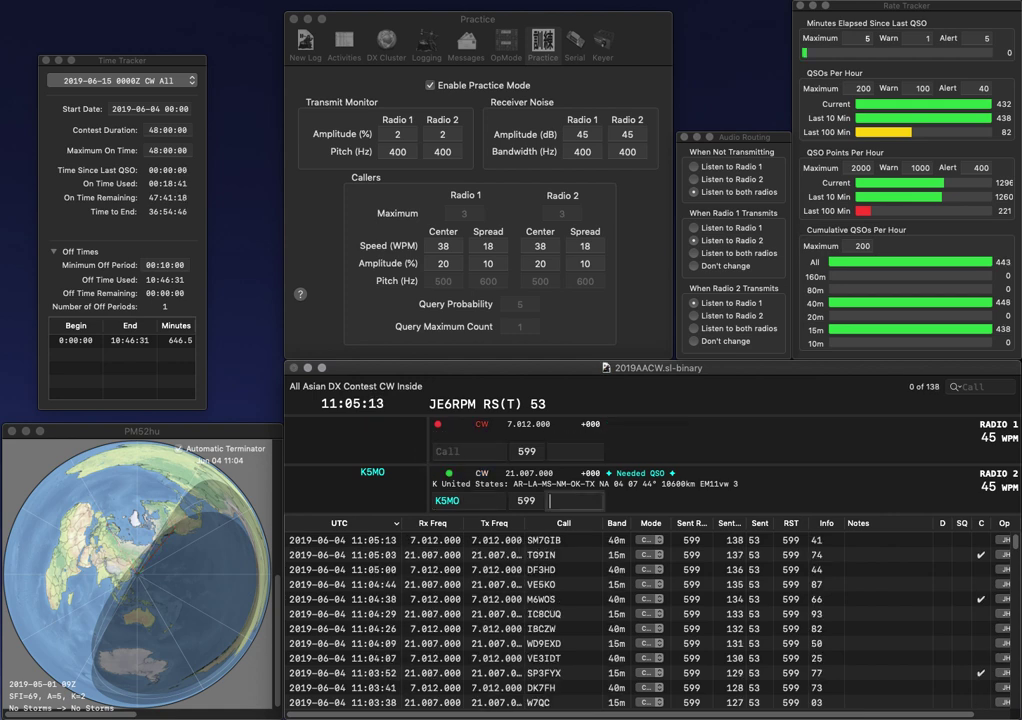
pyautogui.write('09')
pyautogui.press('Return')
# Answer IZ1XGD on Radio 1 and R2FBK on Radio 2.
pyautogui.write('1')
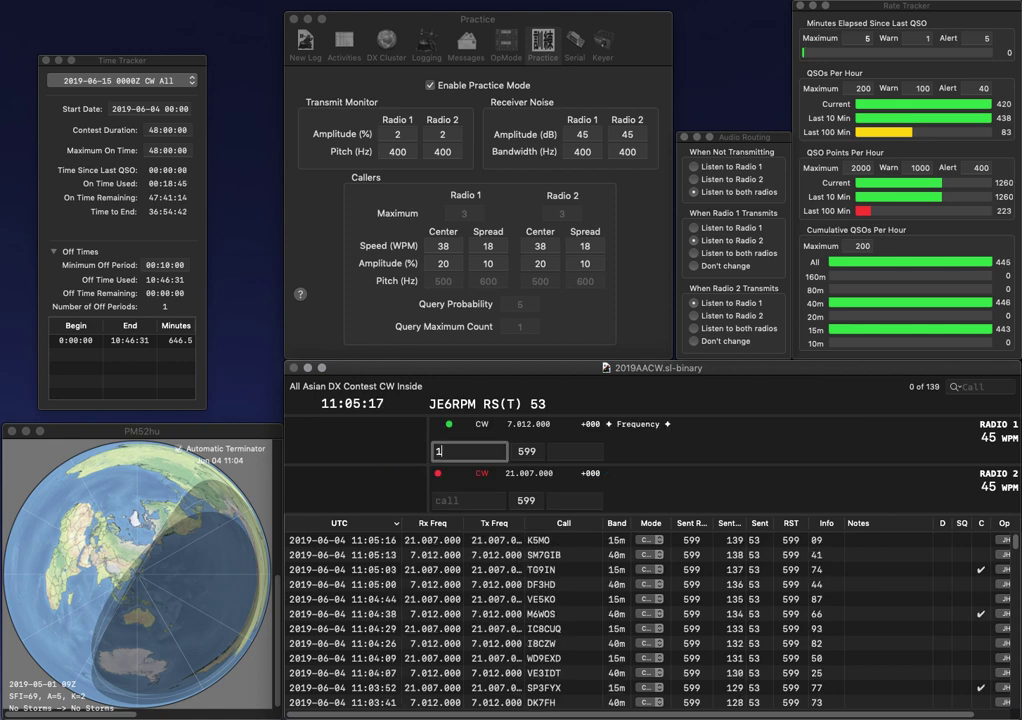
pyautogui.write('XGD')
pyautogui.press('space')
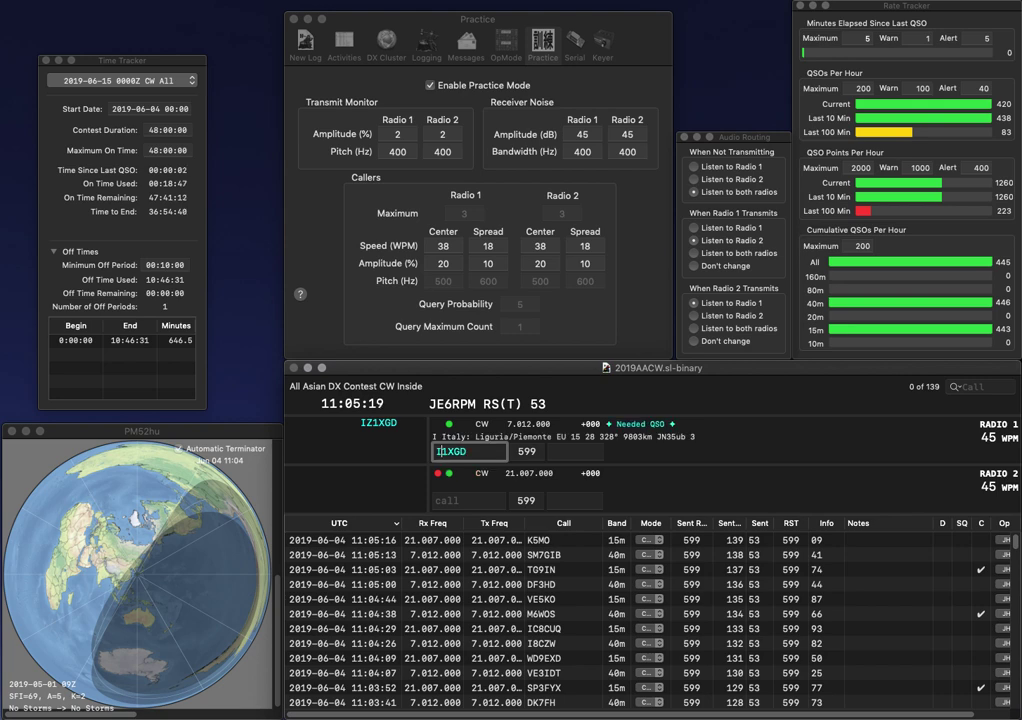
pyautogui.press('Return')
pyautogui.write('R2FBK')
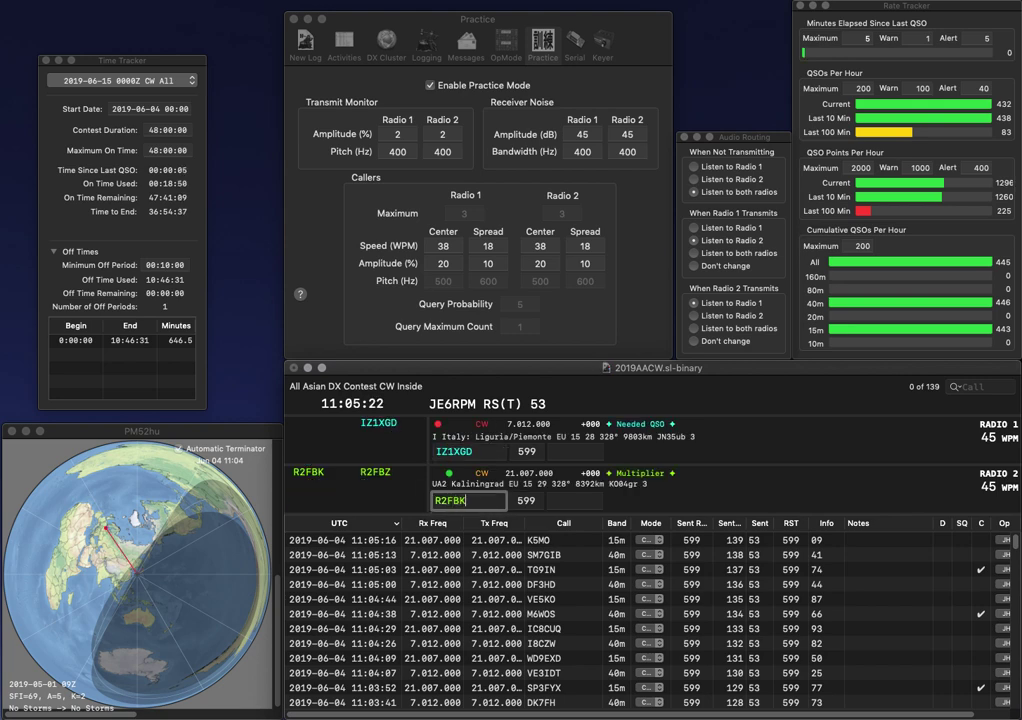
pyautogui.press('Return')
pyautogui.press('Return')
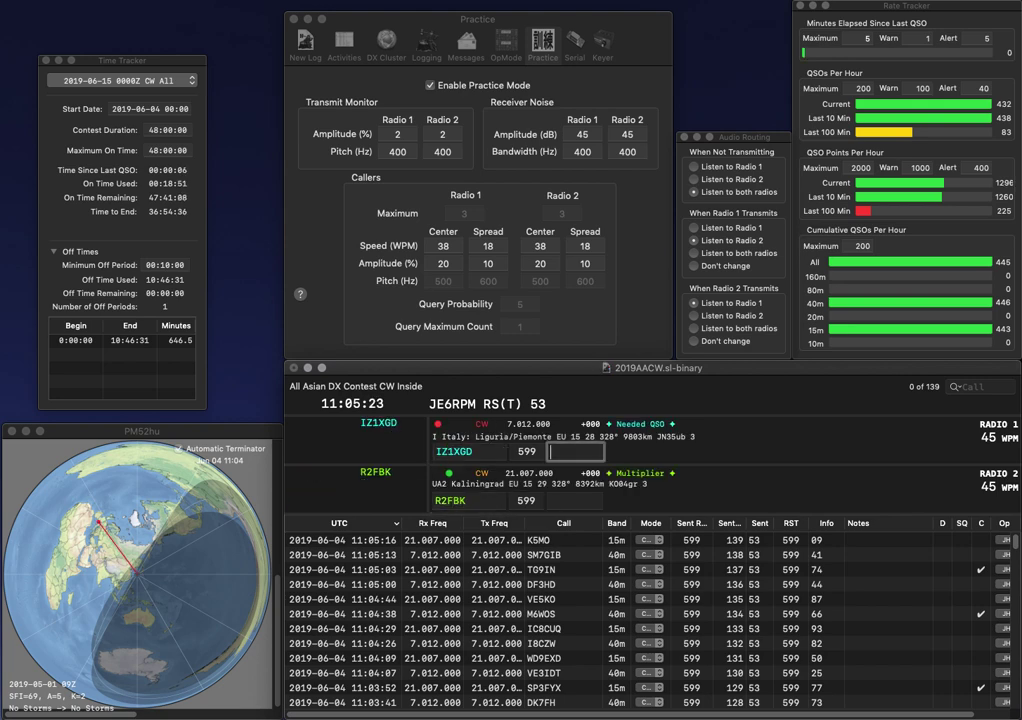
pyautogui.write('04')
pyautogui.press('Return')
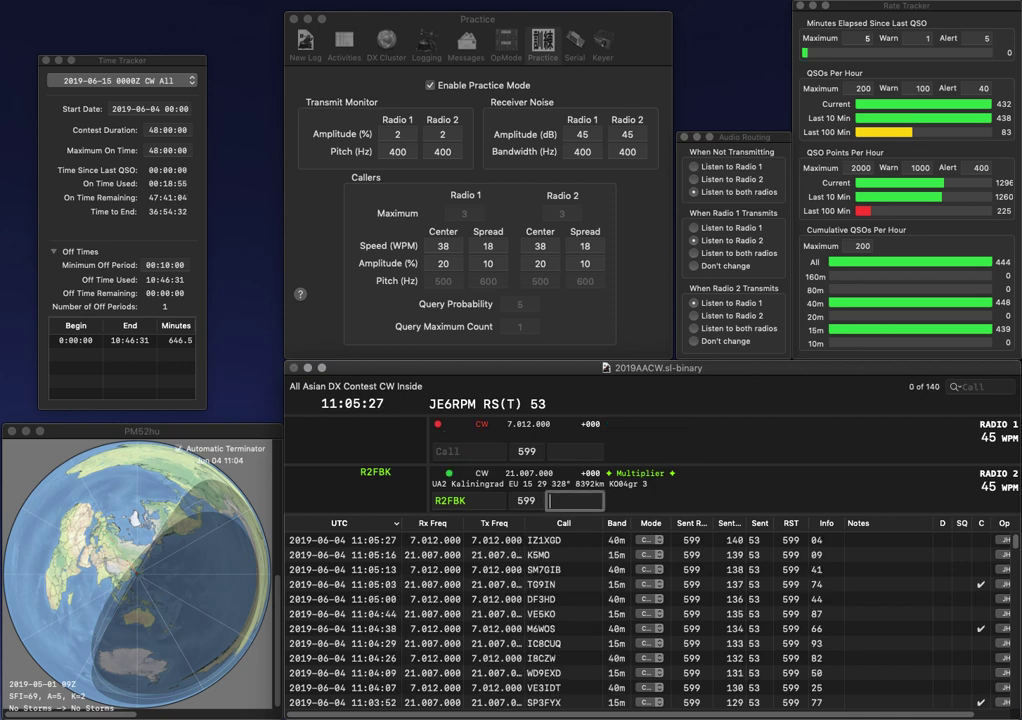
pyautogui.write('11')
pyautogui.press('Return')
pyautogui.write('SU')
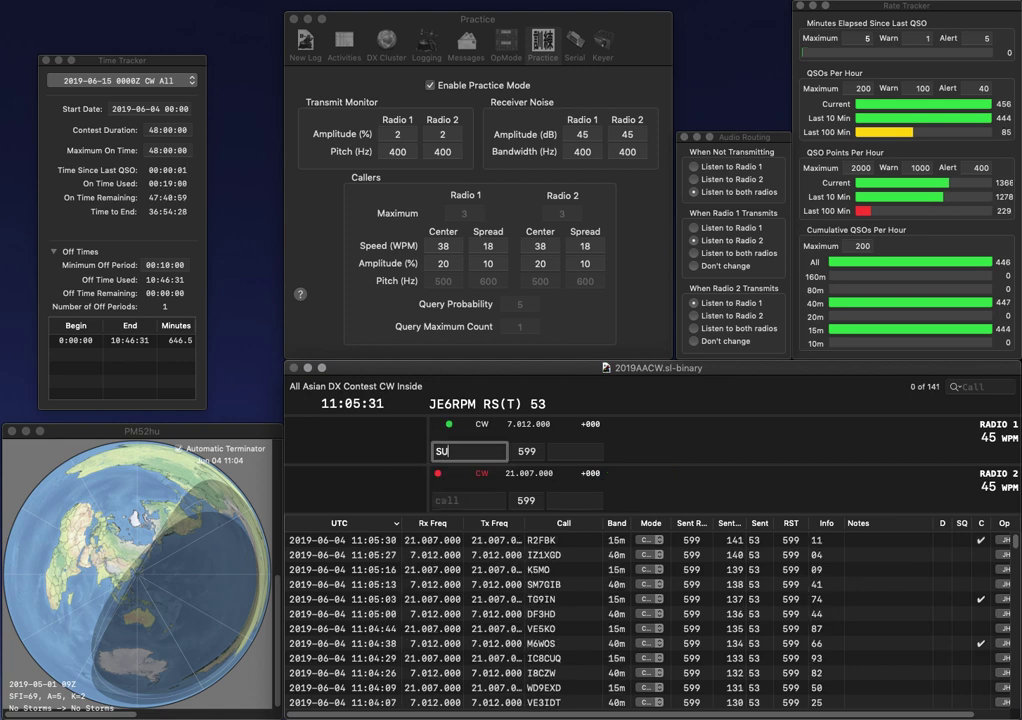
pyautogui.press('BackSpace')
pyautogui.write('US')
pyautogui.press('Return')
pyautogui.write('KE0NRE')
pyautogui.press('`')
# Complete the Radio 1 call as US5LOD and answer it.
pyautogui.write('5LO')
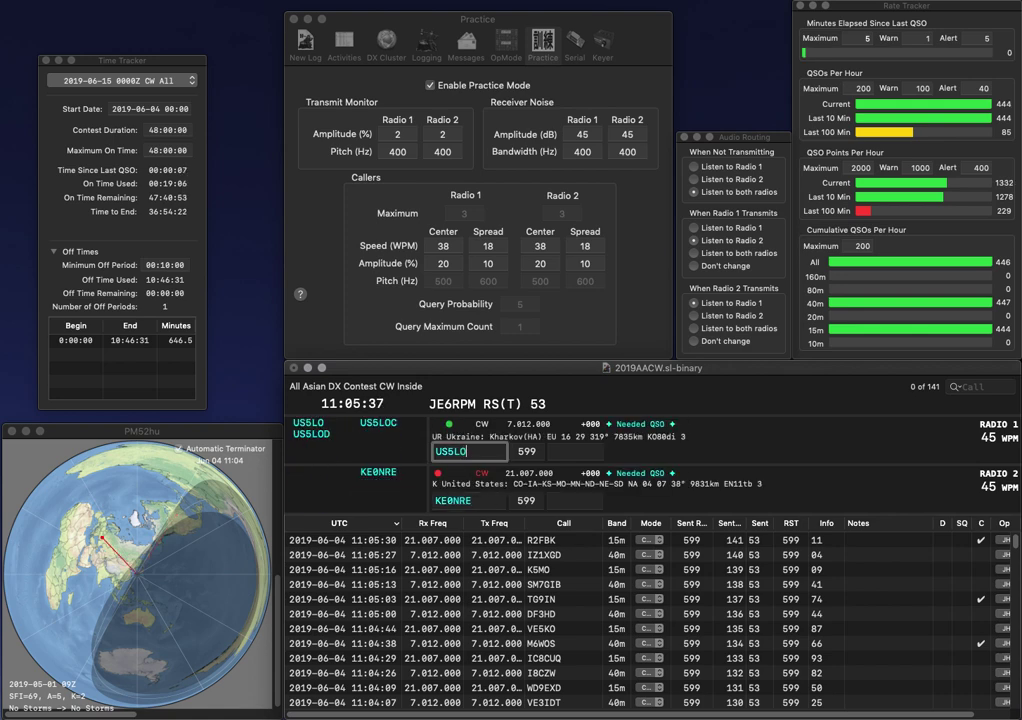
pyautogui.write('D')
pyautogui.press('`')
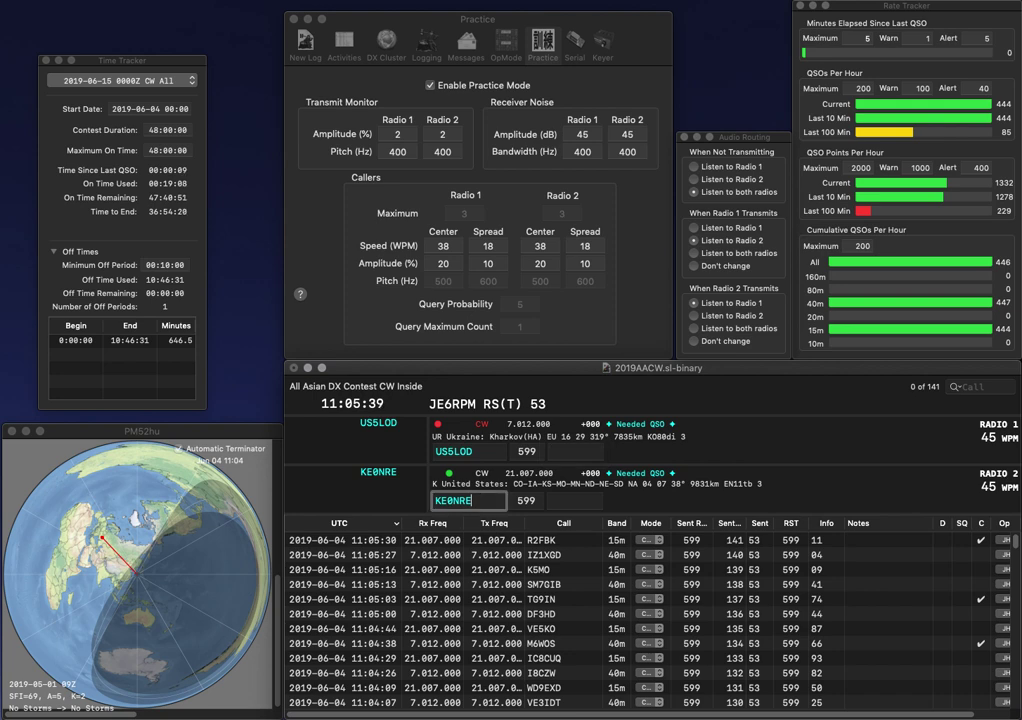
pyautogui.write('75')
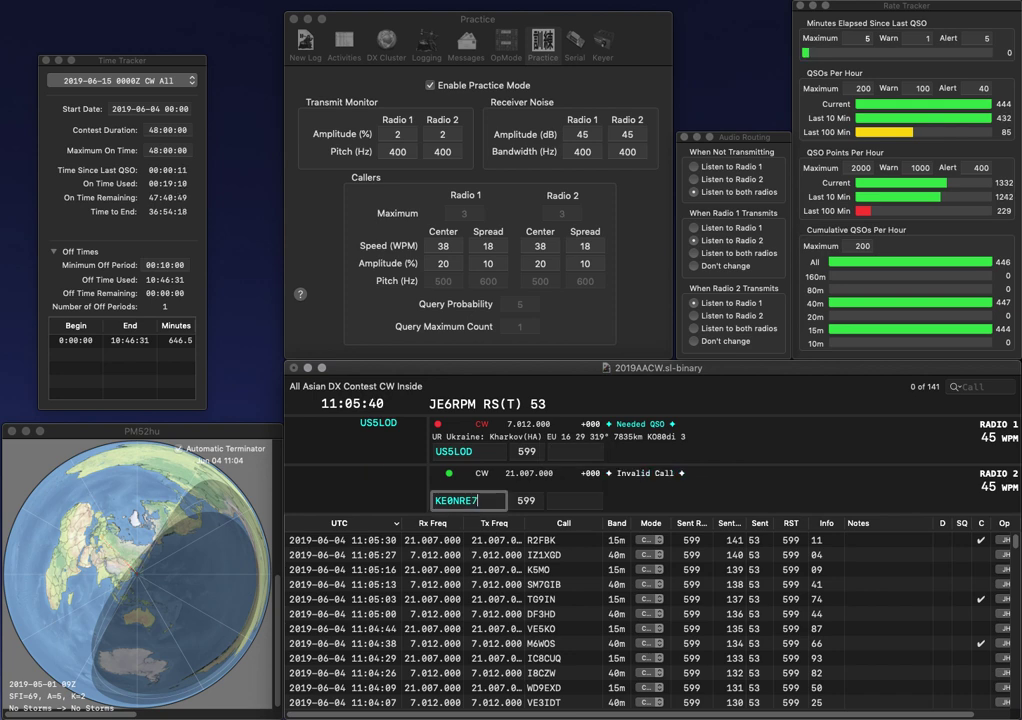
pyautogui.press('BackSpace')
pyautogui.press('BackSpace')
pyautogui.press('space')
pyautogui.write('75')
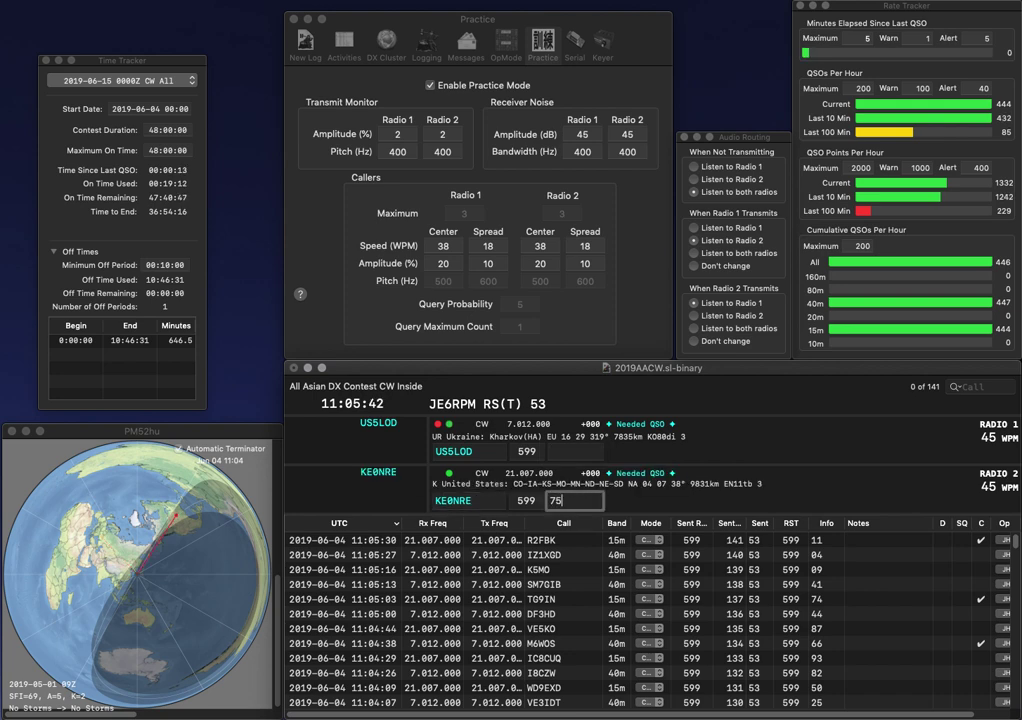
pyautogui.press('Return')
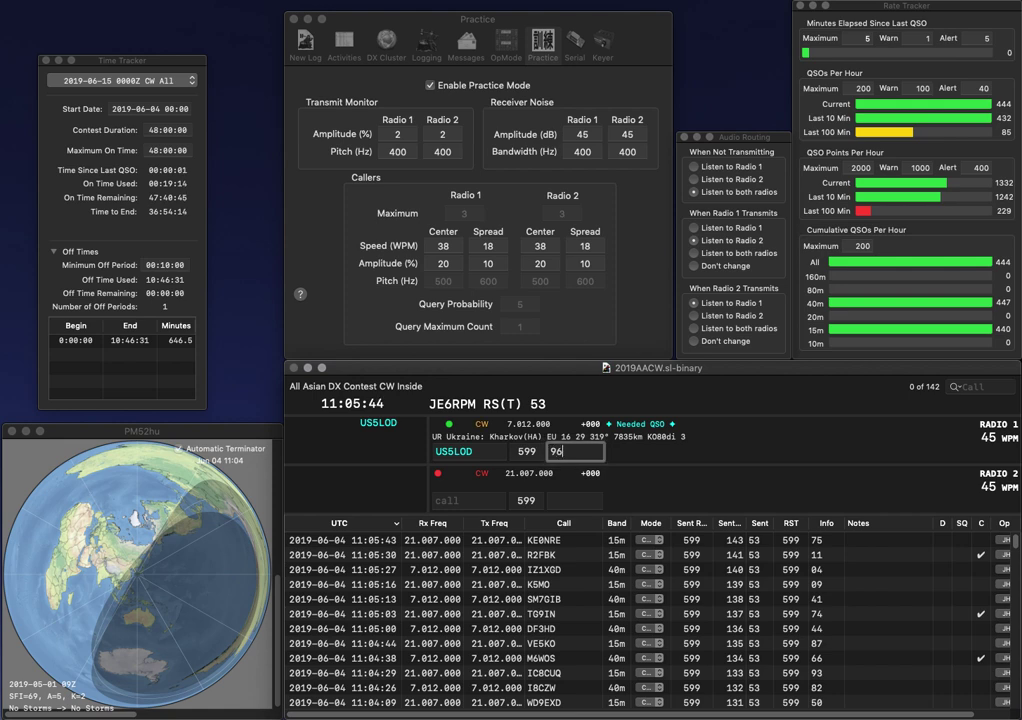
# Log the US5LOD contact with exchange 96 on Radio 1, and enter callers W5C on Radio 2 and JA7RPC on Radio 1.
pyautogui.press('Return')
pyautogui.write('W')
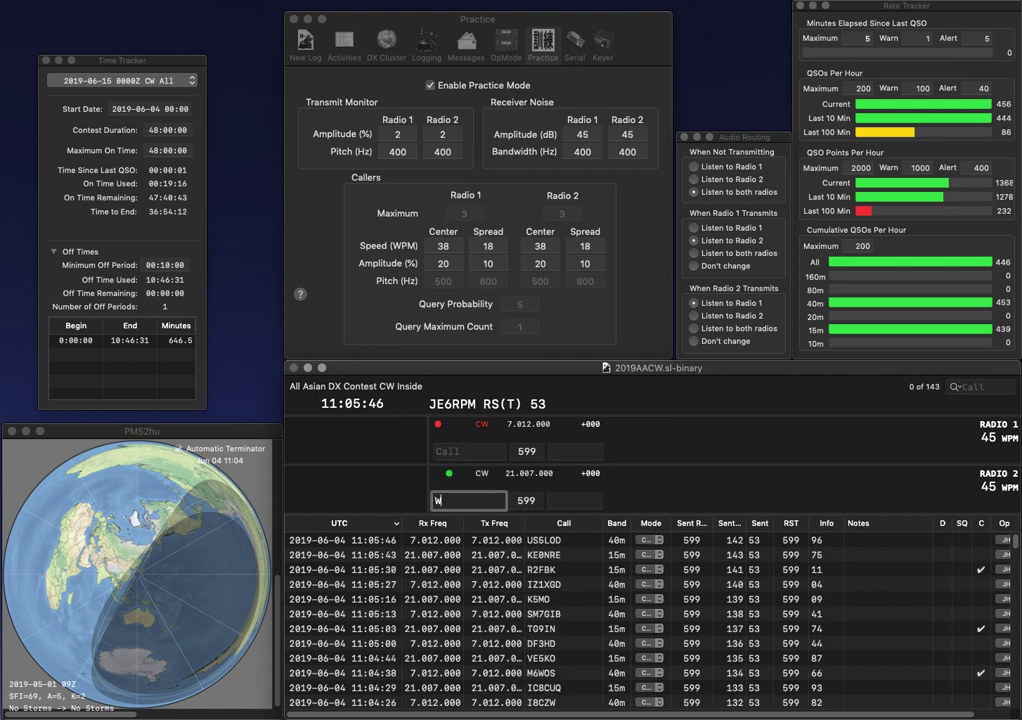
pyautogui.write('5CJA7RP')
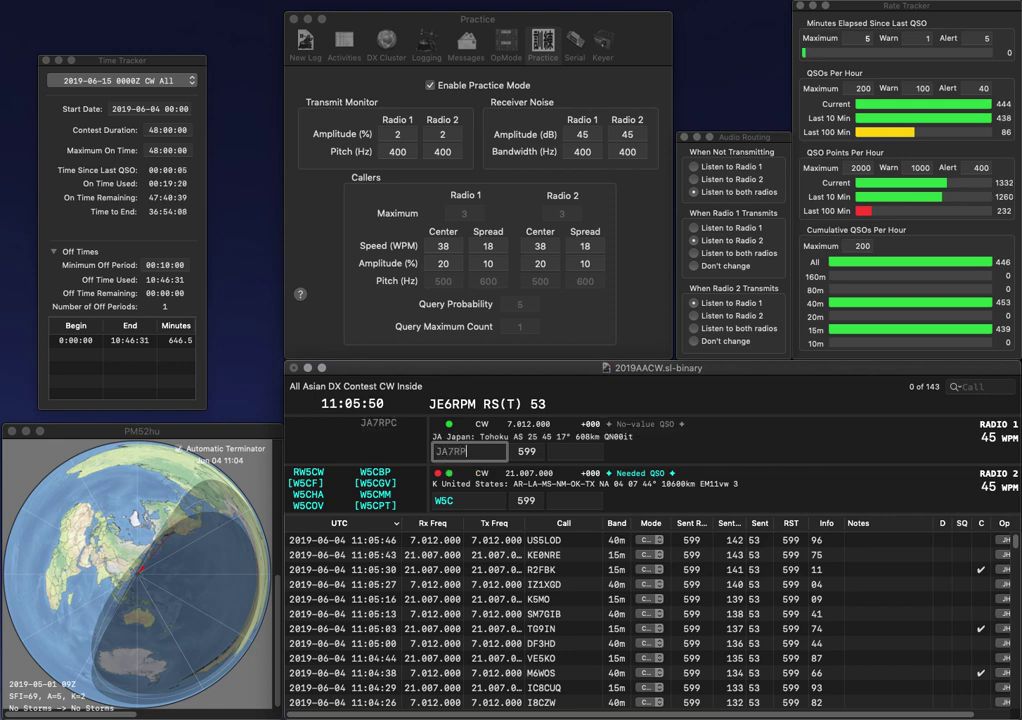
pyautogui.write('C')
pyautogui.press('Return')
pyautogui.press('BackSpace')
pyautogui.write('BLE')
pyautogui.press('Up')
pyautogui.press('space')
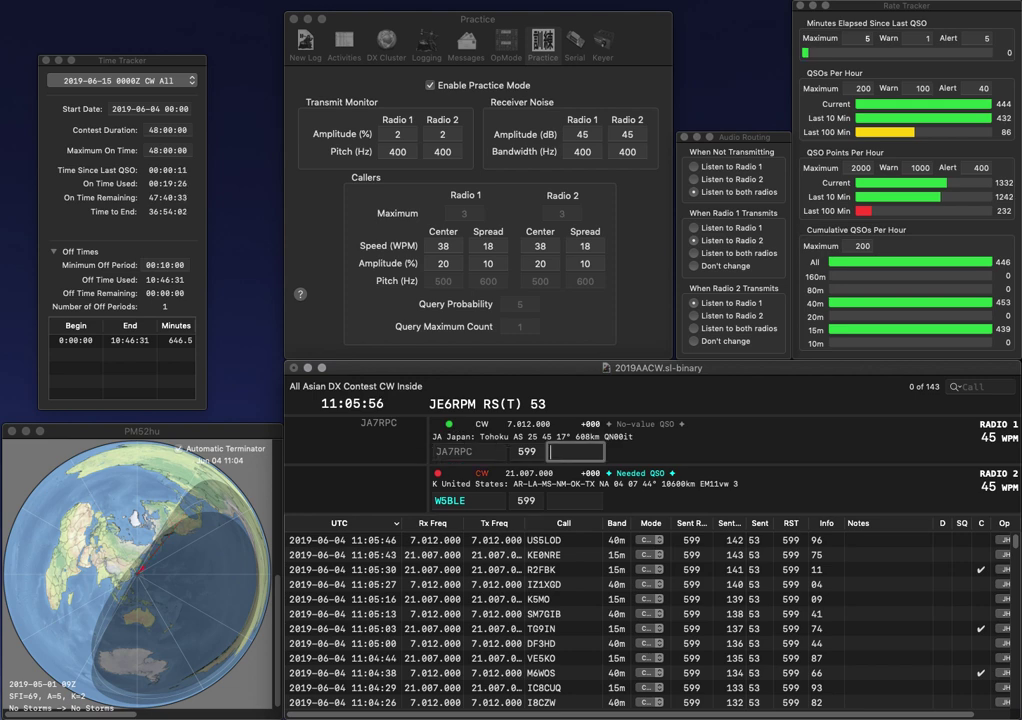
pyautogui.write('47')
pyautogui.press('Return')
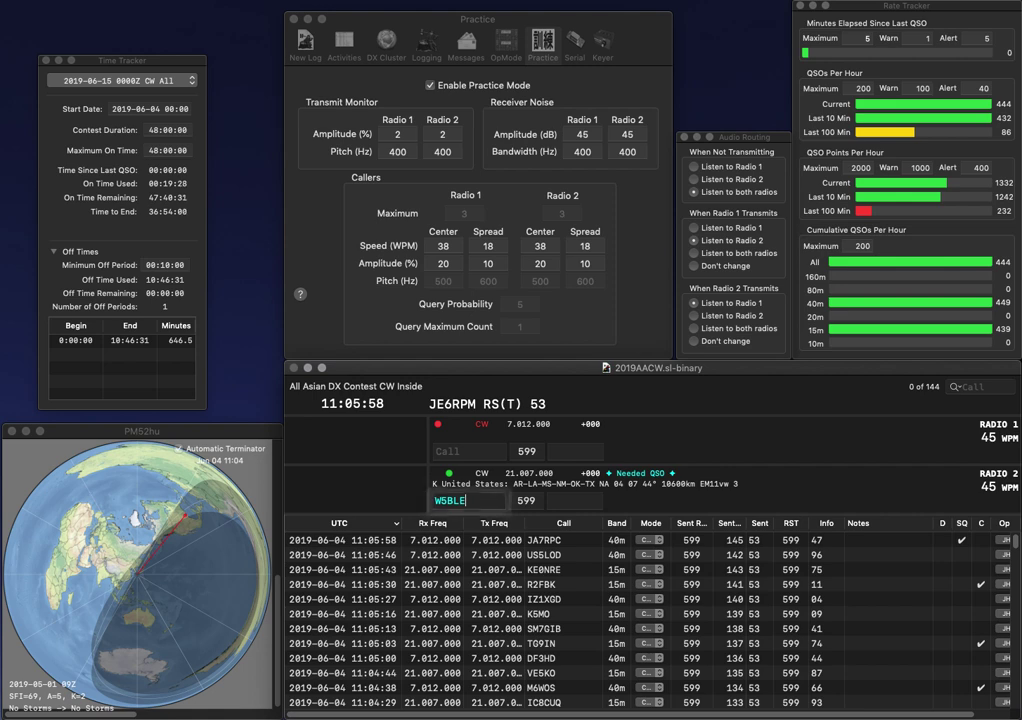
pyautogui.press('Right')
pyautogui.press('Right')
pyautogui.press('Right')
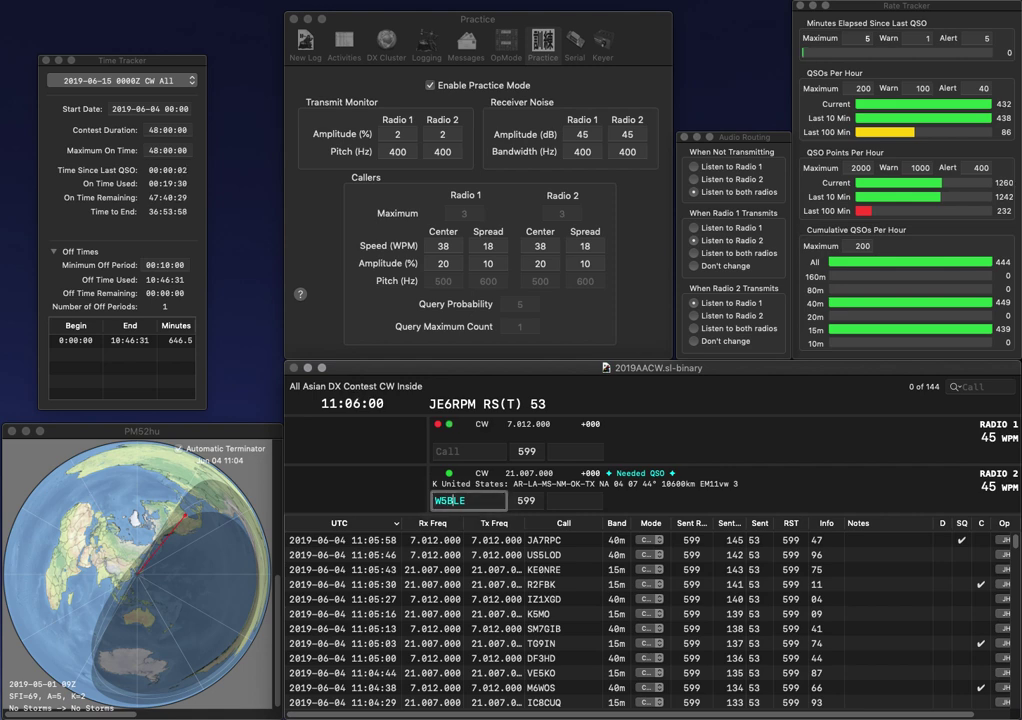
pyautogui.press('BackSpace')
pyautogui.press('BackSpace')
pyautogui.write('HB')
pyautogui.press('Delete')
pyautogui.write('6')
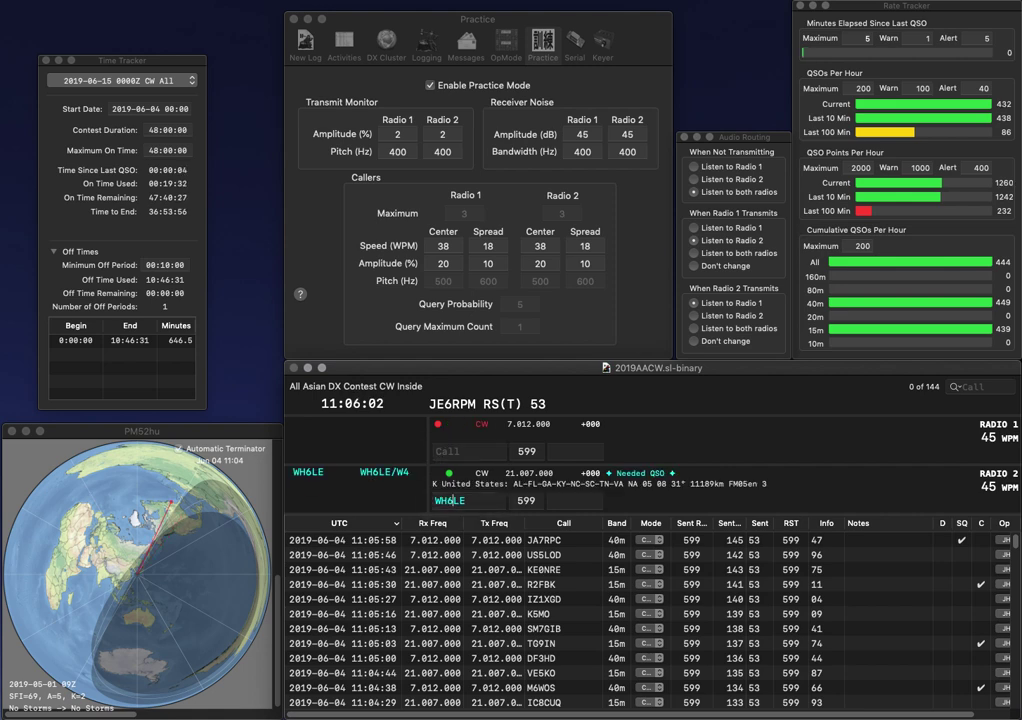
# Enter a caller on Radio 1, correct the call to 3B8CW and send its report.
pyautogui.write('D8CW')
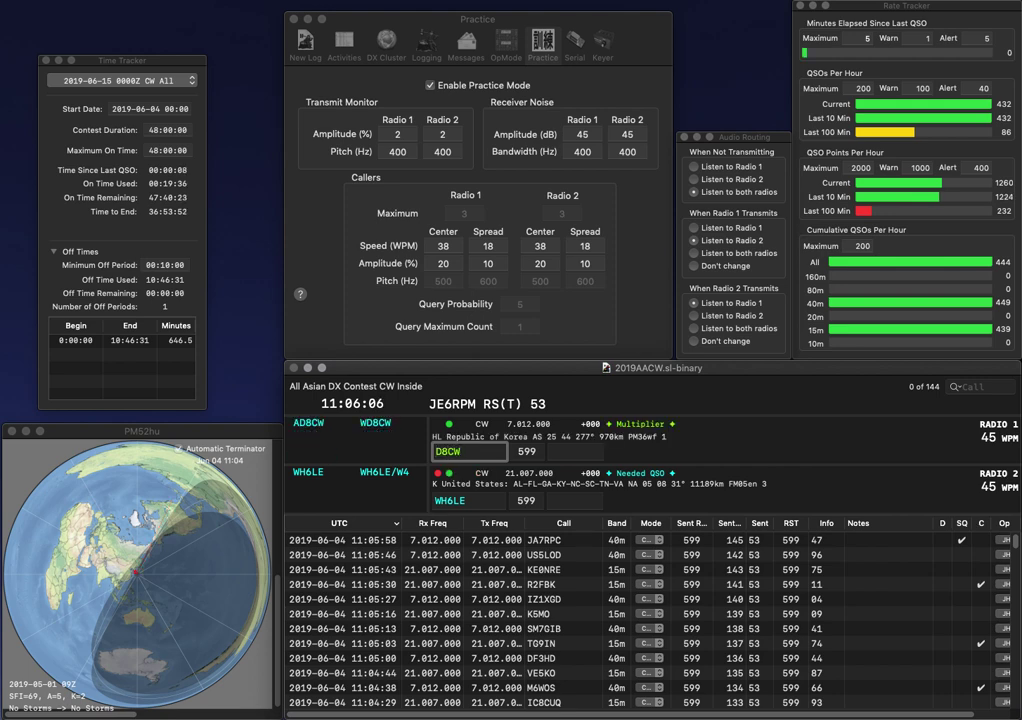
pyautogui.press('Delete')
pyautogui.write('3B')
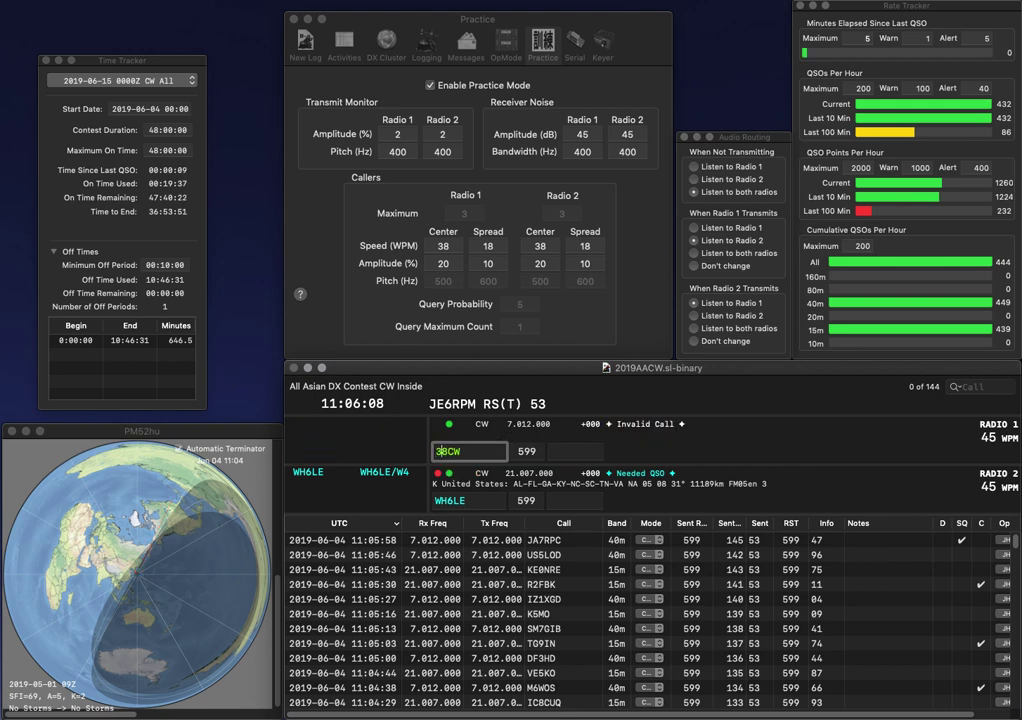
pyautogui.press('Return')
# Log WH6LE with exchange 96 on Radio 2 and 3B8CW with exchange 93 on Radio 1.
pyautogui.press('space')
pyautogui.write('96')
pyautogui.press('Return')
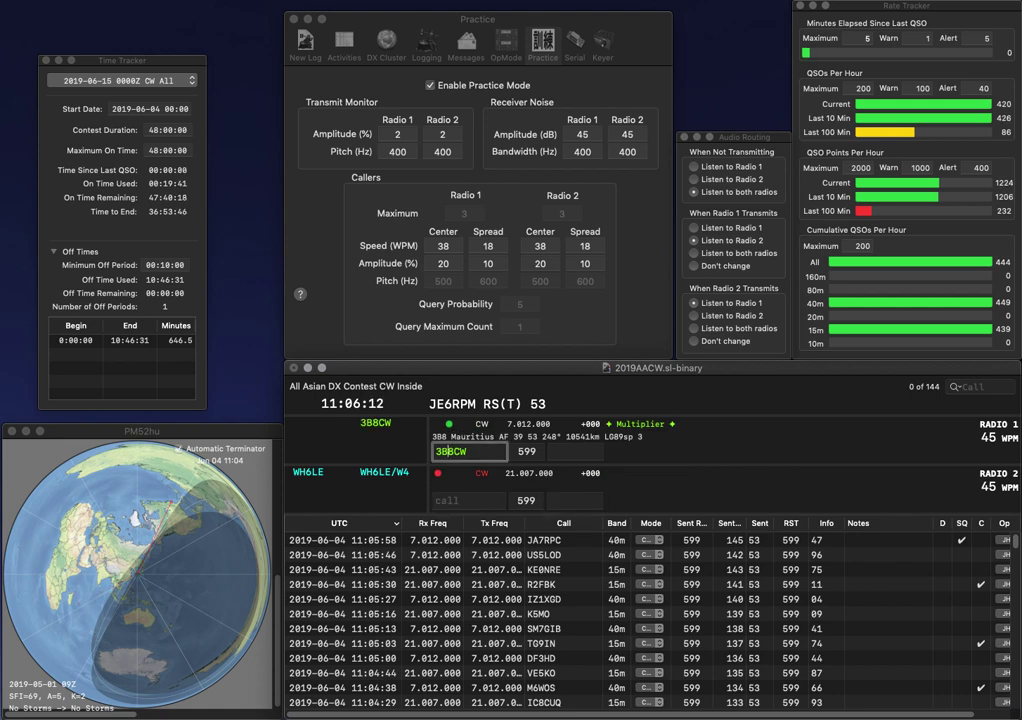
pyautogui.press('space')
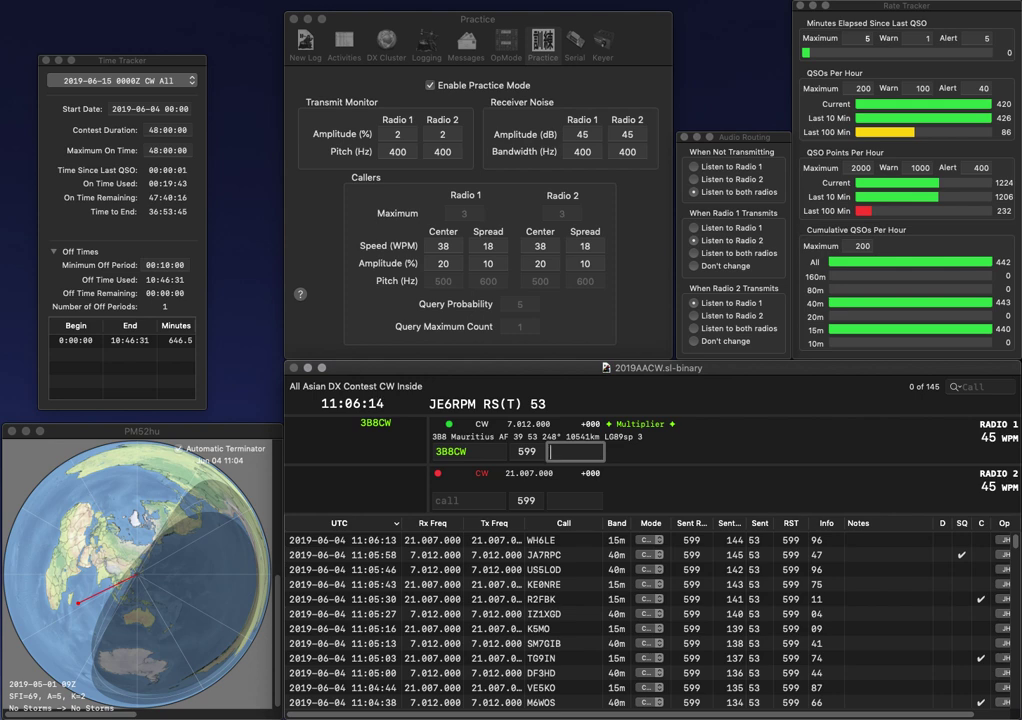
pyautogui.write('93')
pyautogui.press('Return')
pyautogui.write('K6LH')
pyautogui.press('Return')
pyautogui.write('Y')
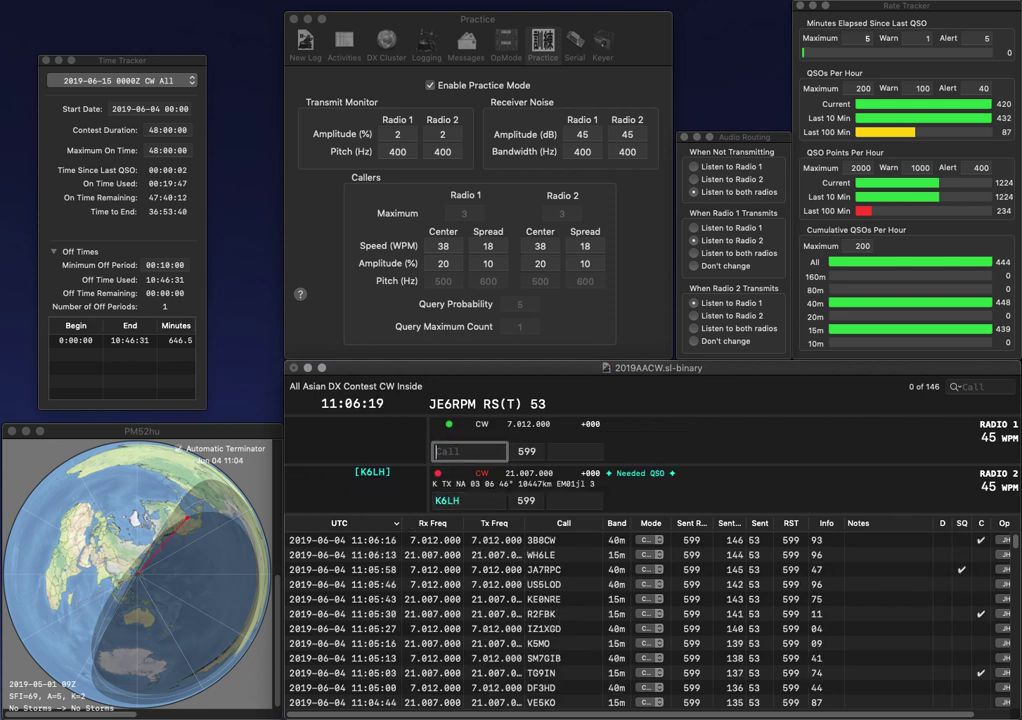
pyautogui.write('T5')
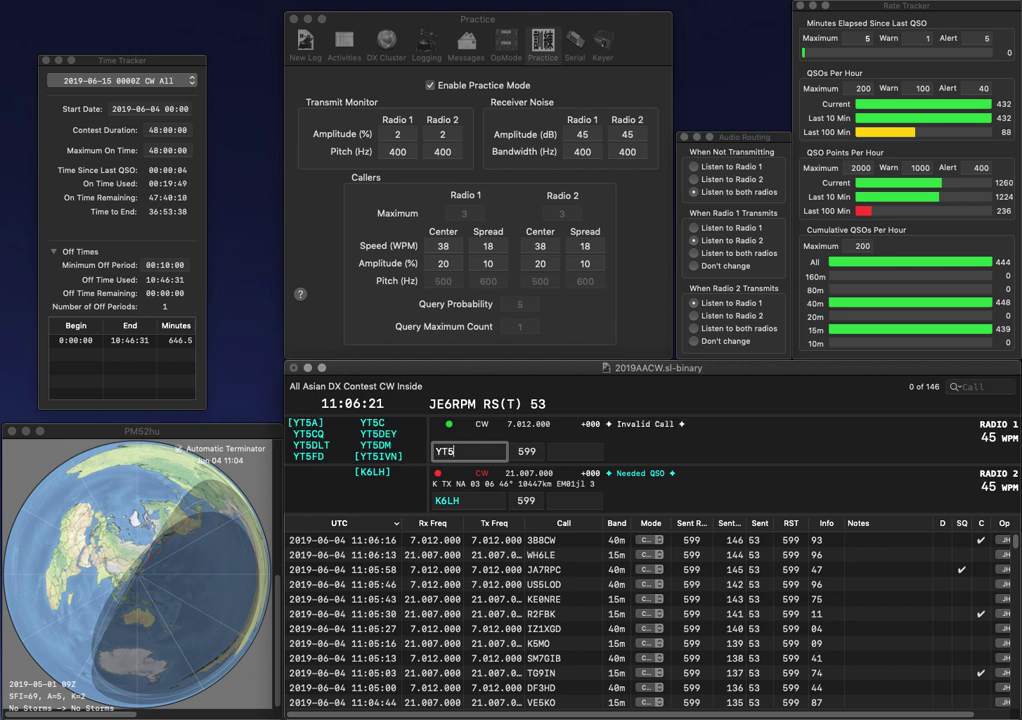
pyautogui.press('Return')
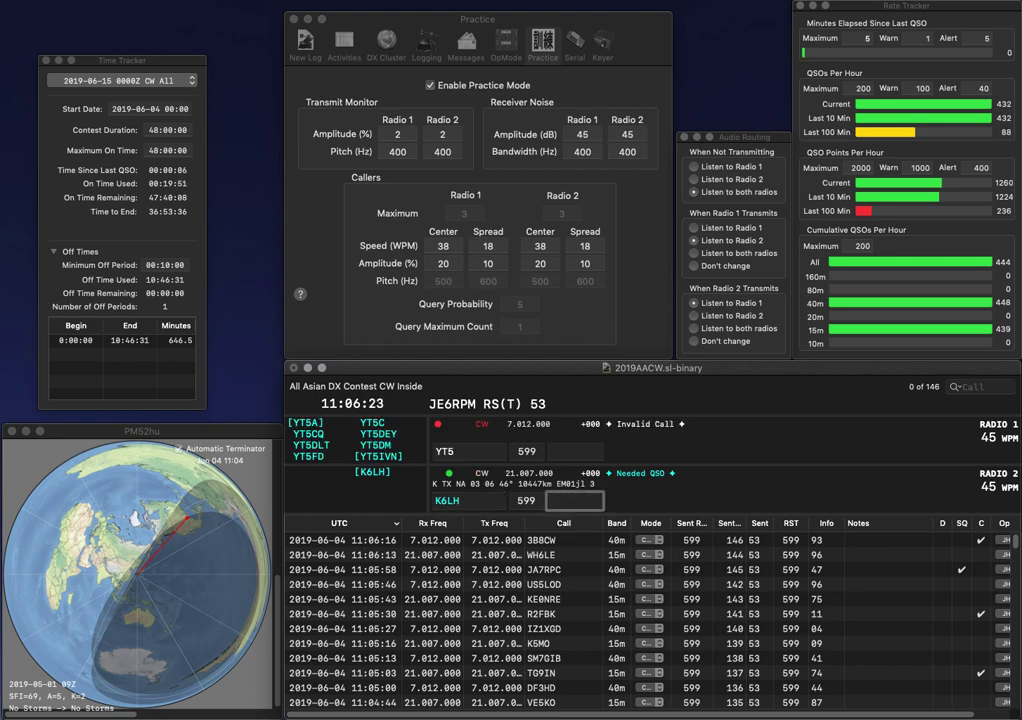
pyautogui.press('Return')
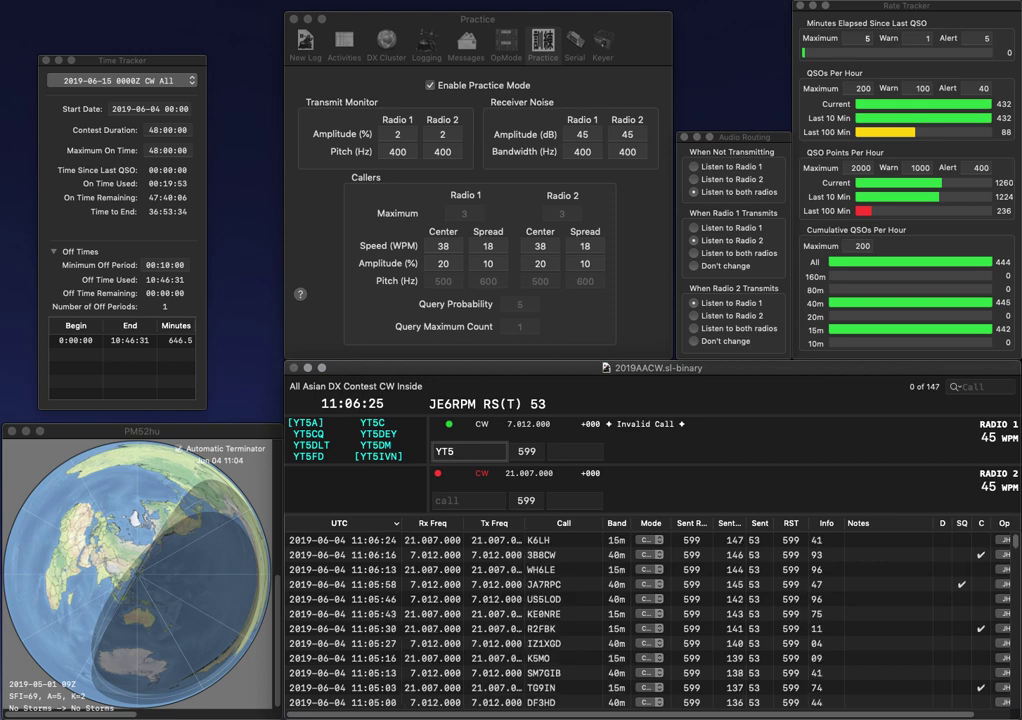
pyautogui.write('IVN')
pyautogui.press('Return')
pyautogui.write('K3')
pyautogui.write('CR')
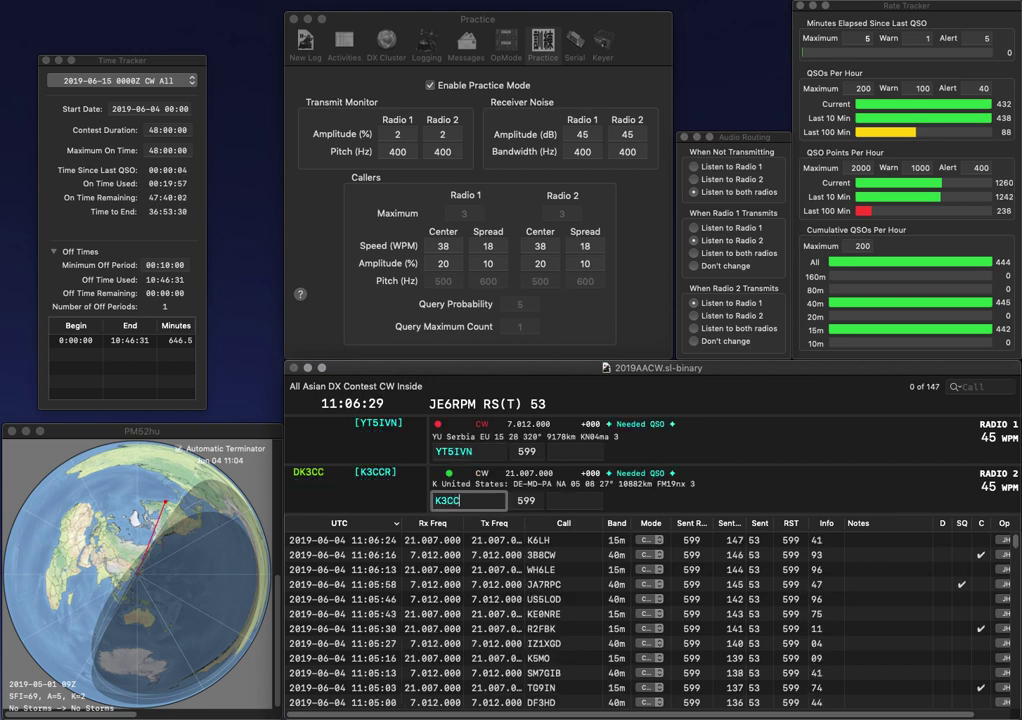
pyautogui.press('Return')
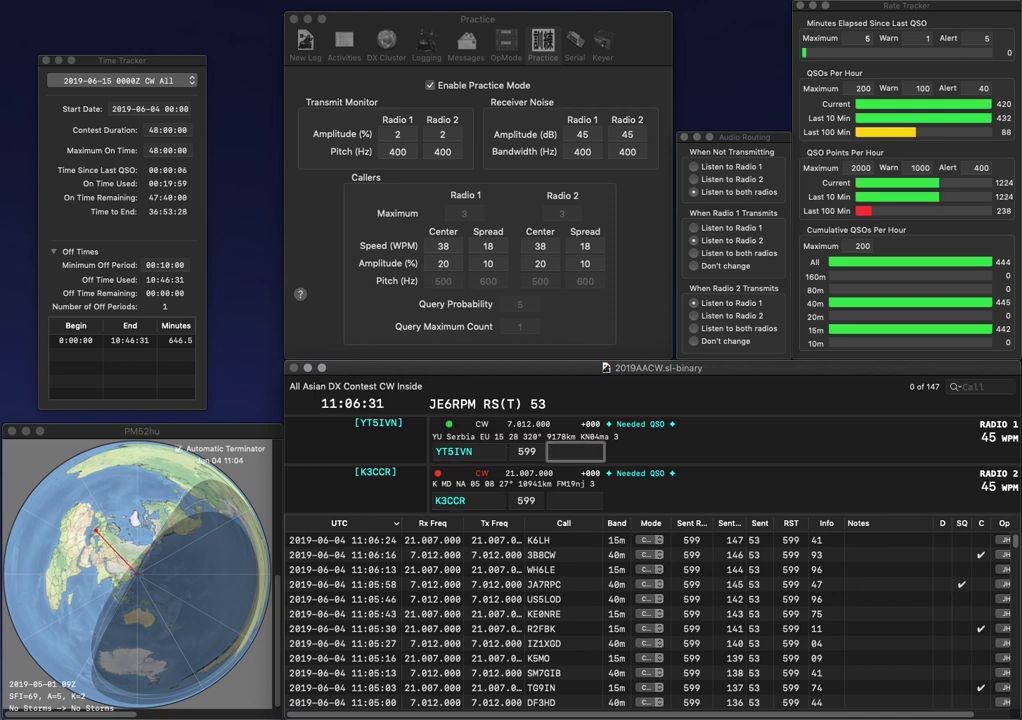
pyautogui.write('00')
pyautogui.press('Return')
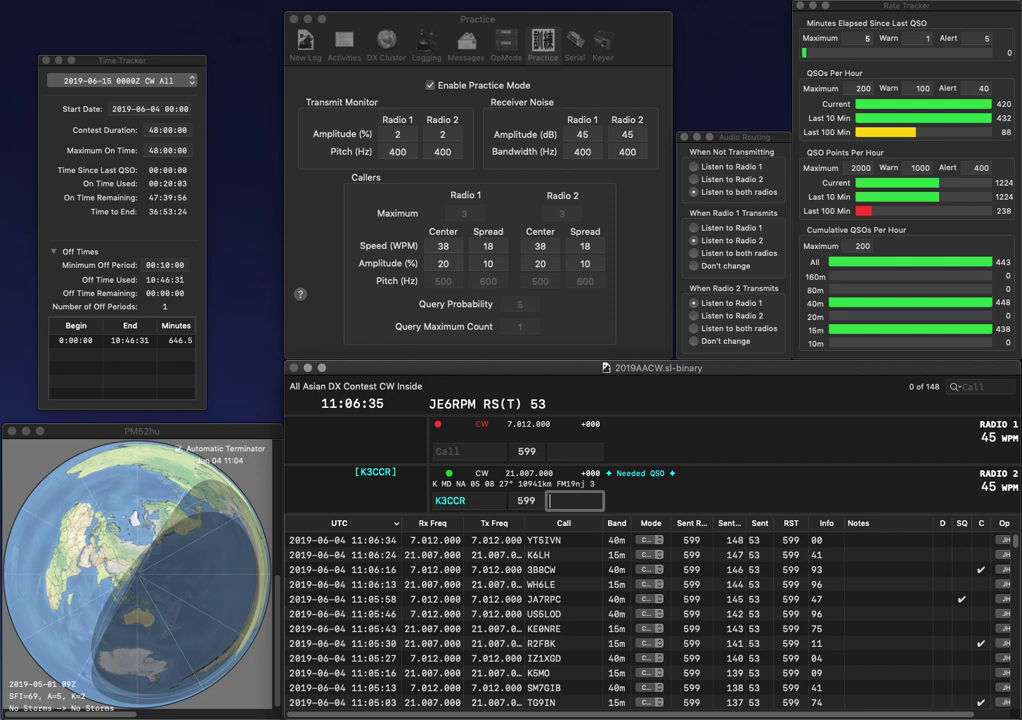
pyautogui.write('3')
pyautogui.press('Return')
pyautogui.write('9PDF')
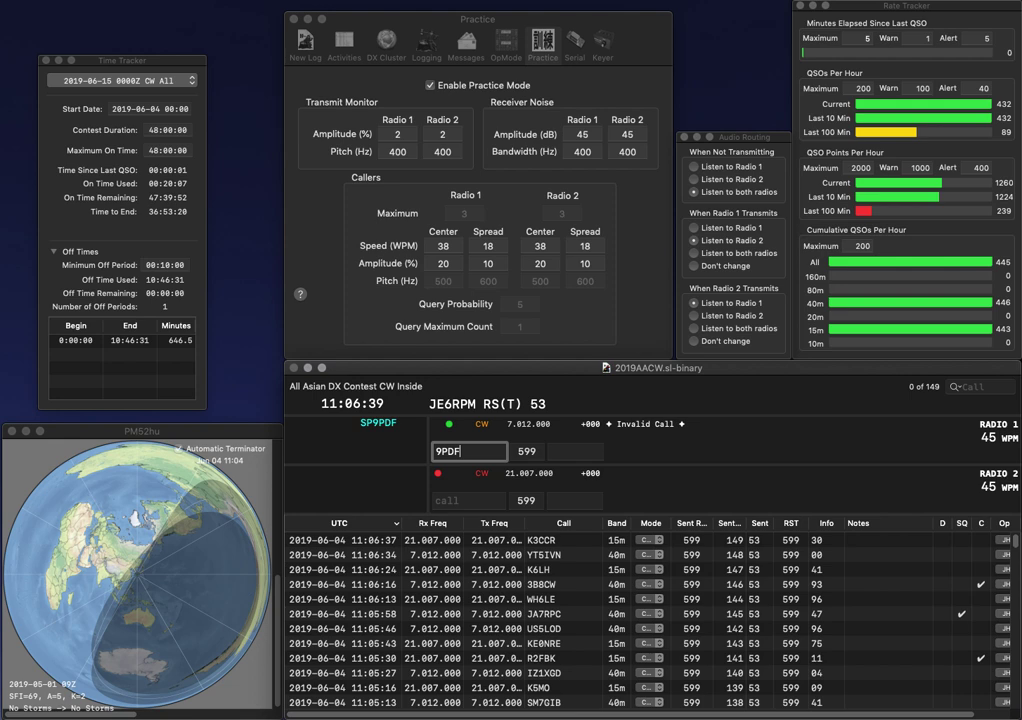
pyautogui.press('Return')
pyautogui.write('R')
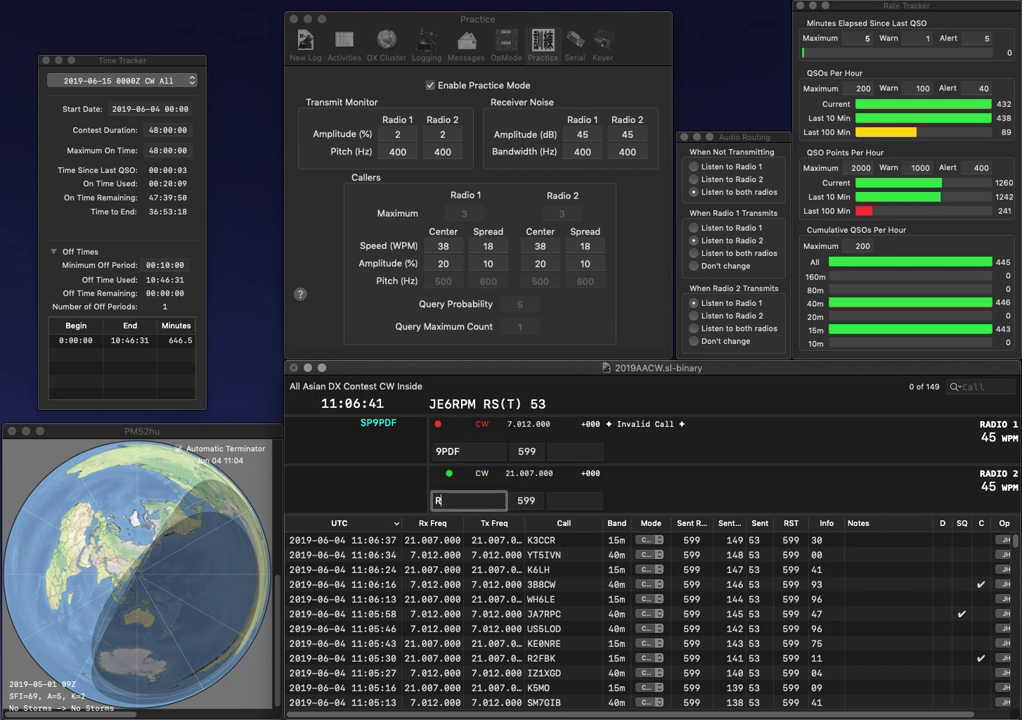
pyautogui.write('Z')
pyautogui.press('`')
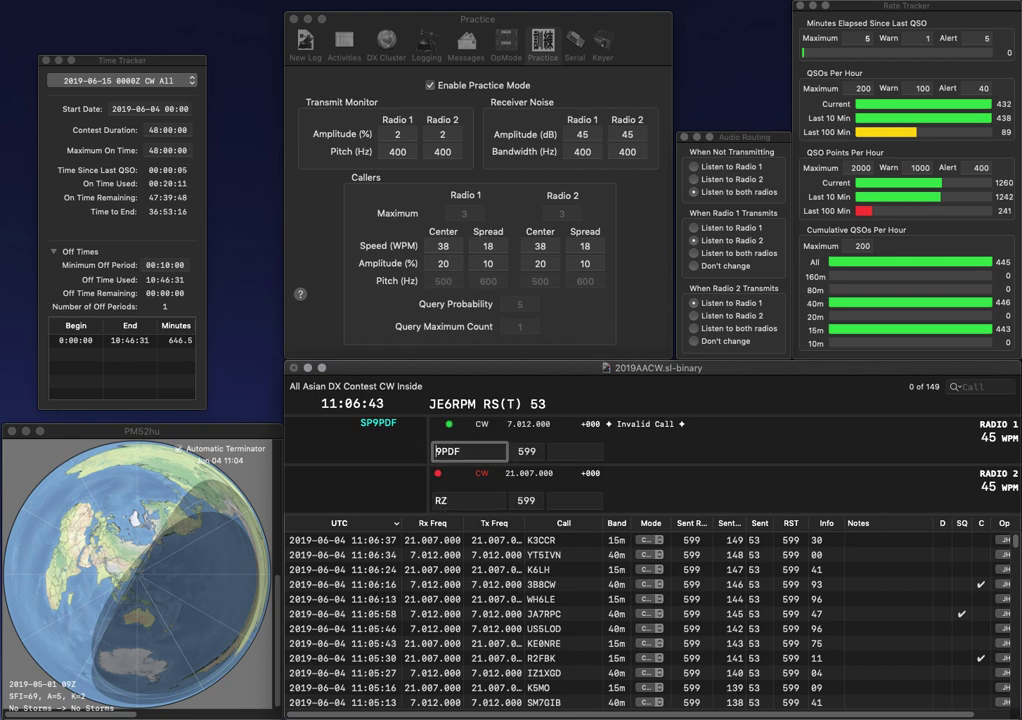
pyautogui.write('SP')
pyautogui.press('Return')
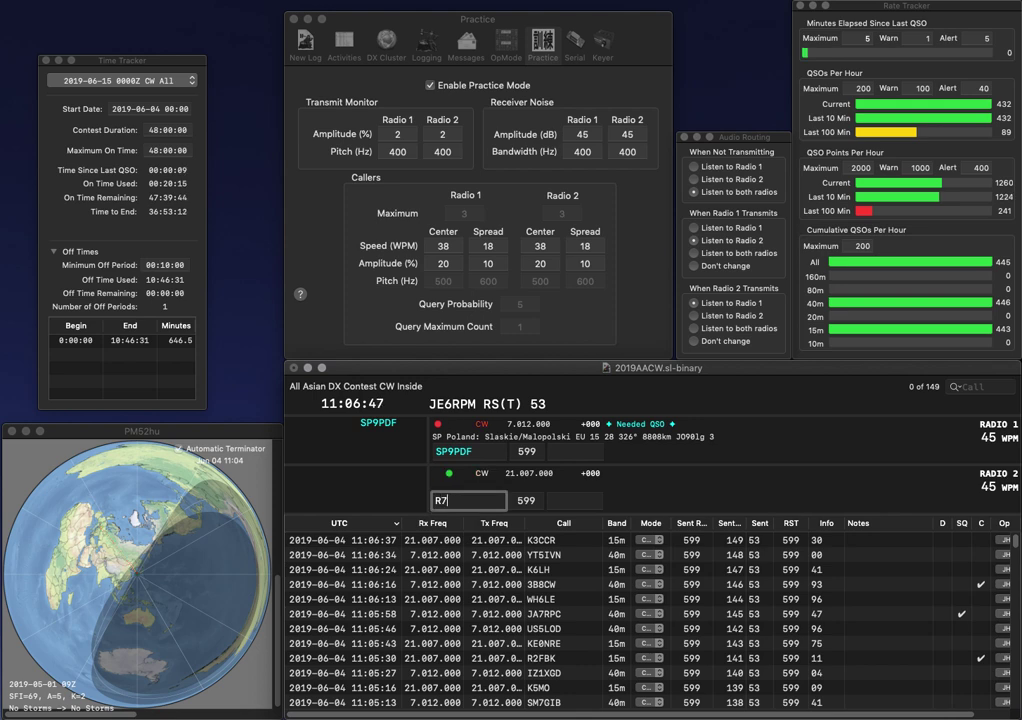
pyautogui.press('BackSpace')
pyautogui.write('7CF')
pyautogui.press('`')
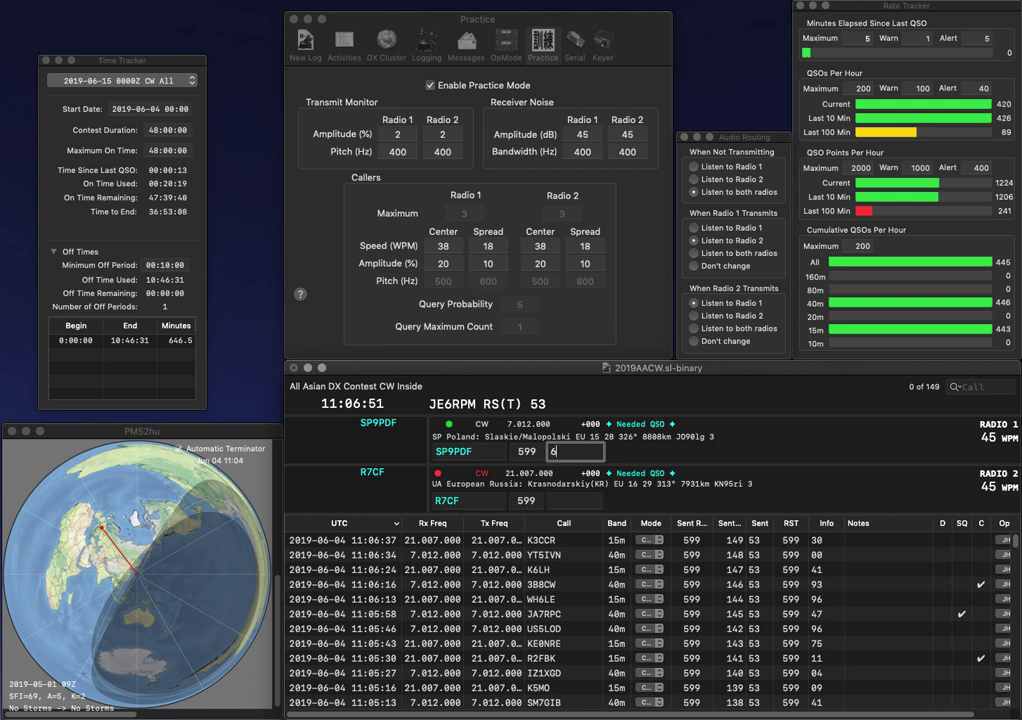
pyautogui.press('Return')
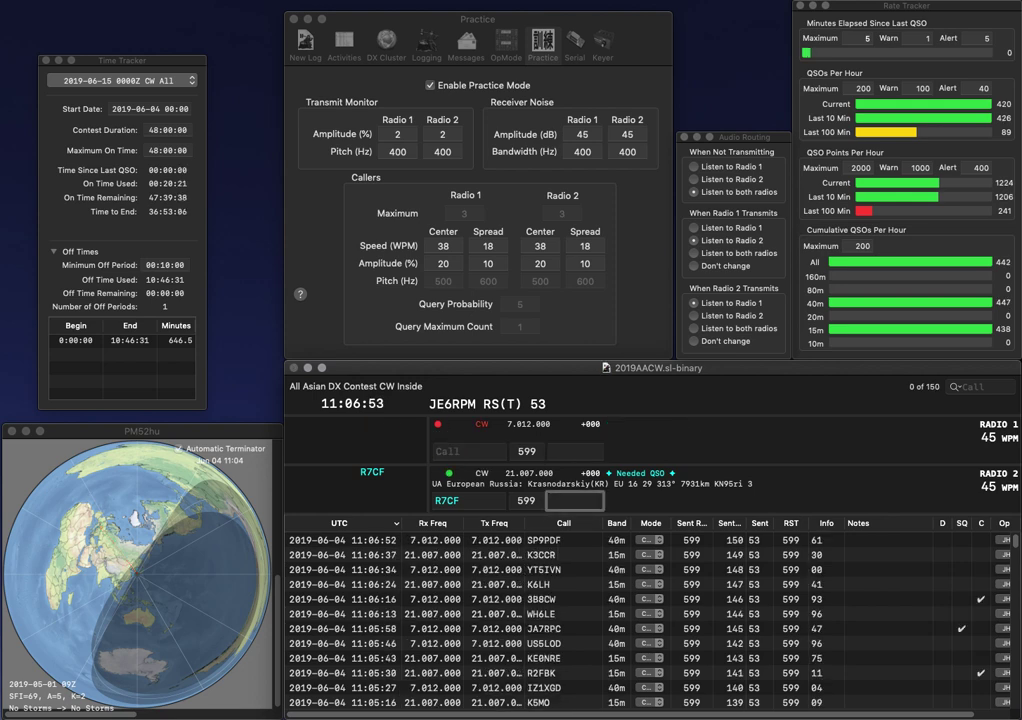
pyautogui.write('89')
pyautogui.press('Return')
pyautogui.write('0L')
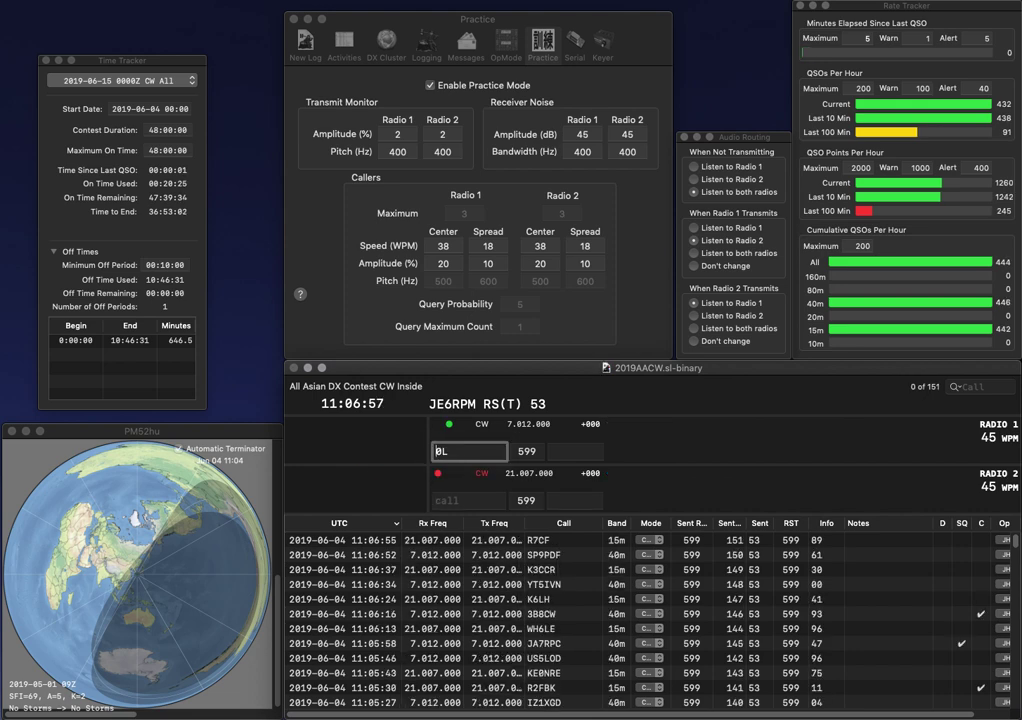
pyautogui.press('Return')
# Answer G3YGG on Radio 2 and complete the Radio 1 call as BV0L.
pyautogui.write('G3YGG')
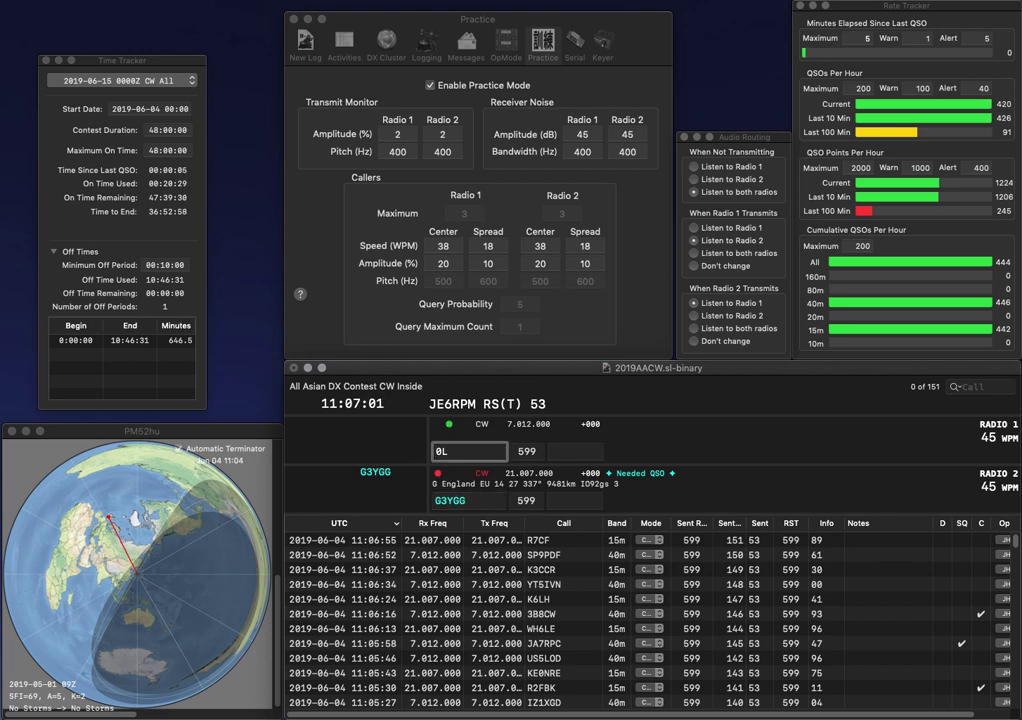
pyautogui.press('Return')
pyautogui.press('\\')
pyautogui.write('B3')
pyautogui.press('BackSpace')
pyautogui.write('V')
pyautogui.press('Return')
pyautogui.press('\\')
pyautogui.press('space')
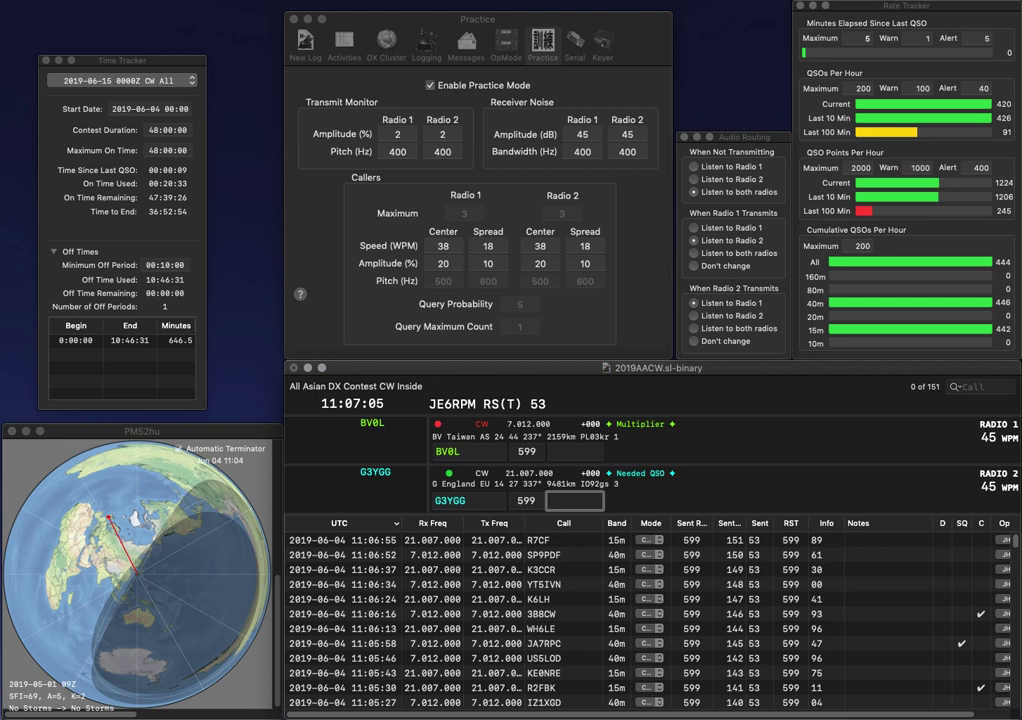
pyautogui.write('68')
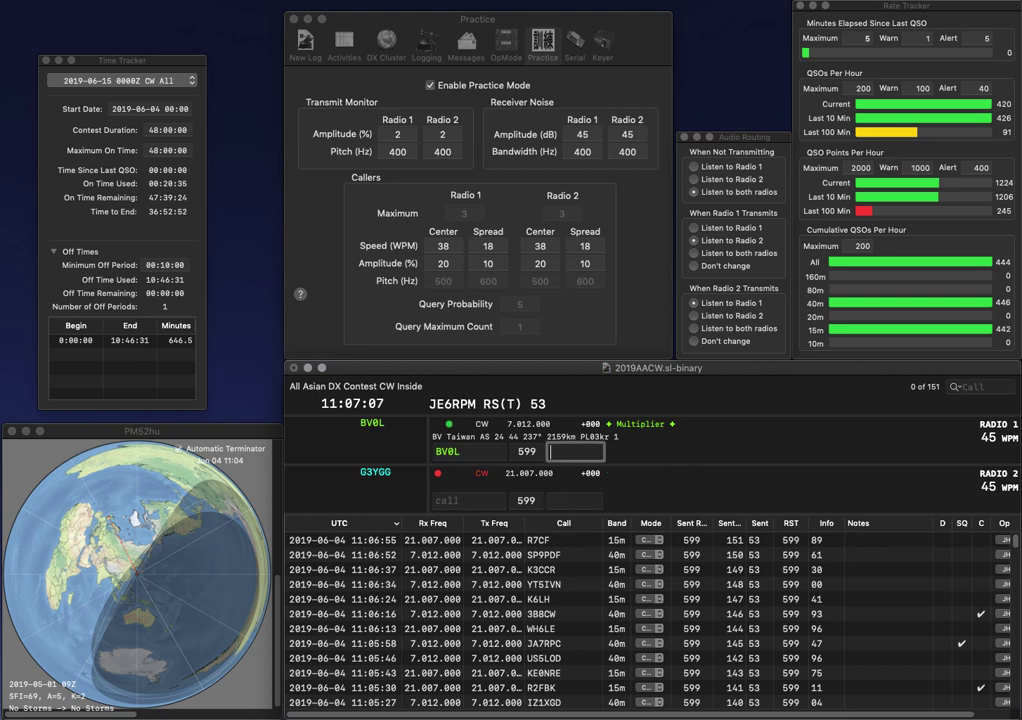
pyautogui.press('Return')
pyautogui.press('\\')
pyautogui.write('47')
pyautogui.press('Return')
pyautogui.press('\\')
# Answer the partial calls K on Radio 2 and N6 on Radio 1.
pyautogui.write('K')
pyautogui.press('Return')
pyautogui.press('\\')
pyautogui.write('NT')
pyautogui.press('BackSpace')
pyautogui.write('6')
pyautogui.press('Return')
pyautogui.press('\\')
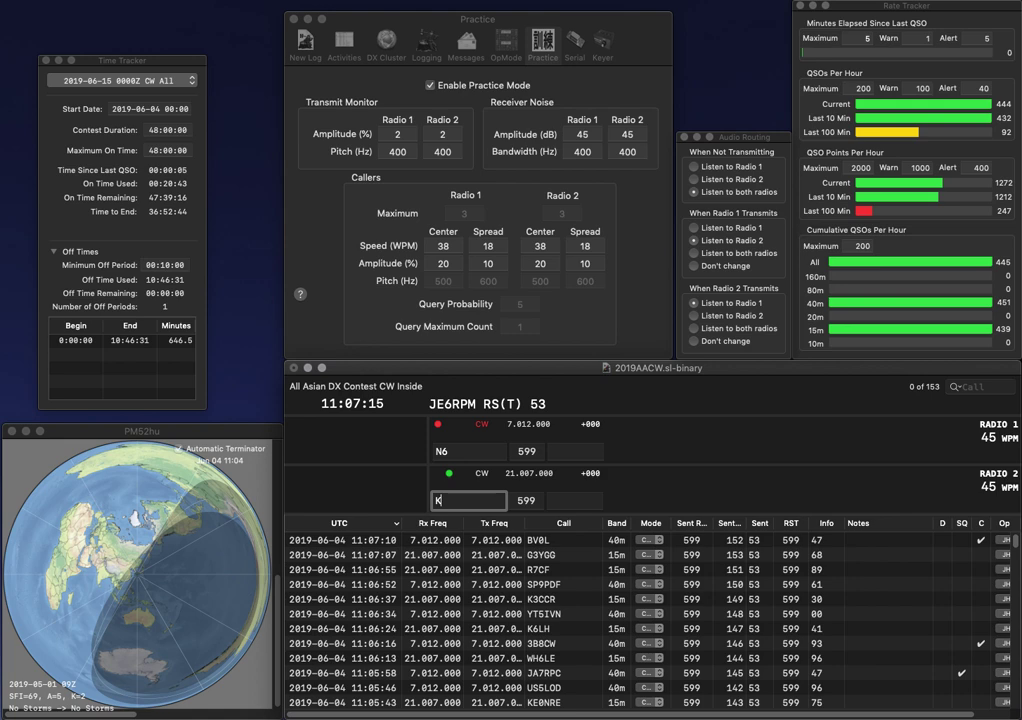
# Complete the Radio 2 call as VK2GZ and send its report.
pyautogui.write('2GZ')
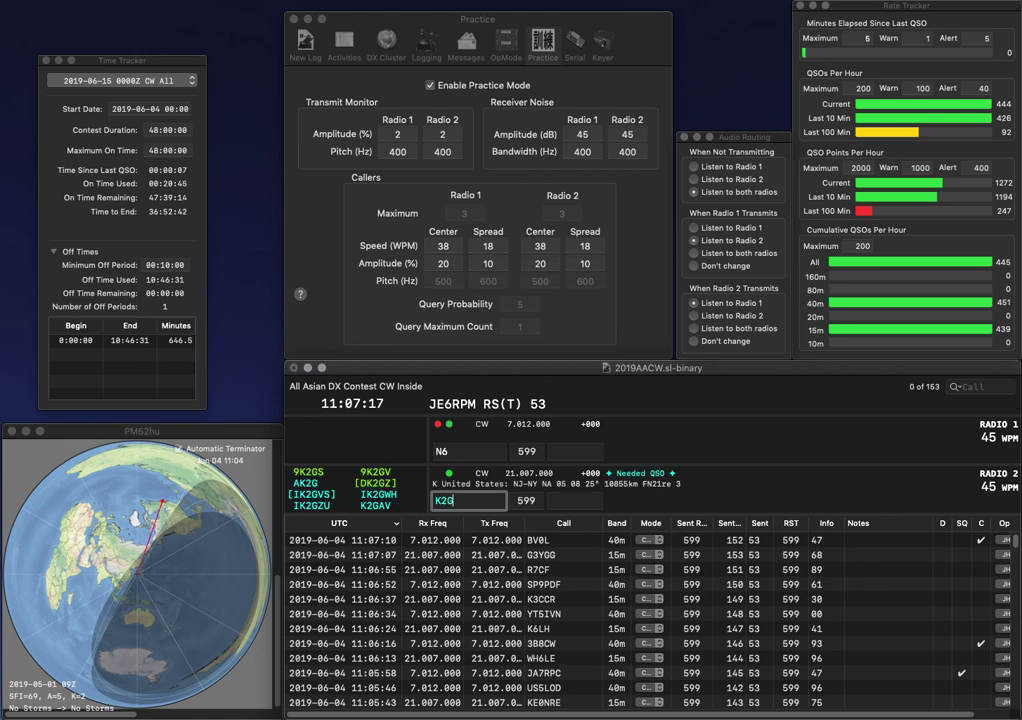
pyautogui.press('Home')
pyautogui.write('V')
pyautogui.press('Return')
pyautogui.press('\\')
# Complete and correct the Radio 1 call to NB1U and send its report.
pyautogui.write('1U')
pyautogui.press('Left')
pyautogui.press('Left')
pyautogui.press('BackSpace')
pyautogui.write('B')
pyautogui.press('Return')
pyautogui.press('\\')
pyautogui.press('space')
pyautogui.write('2')
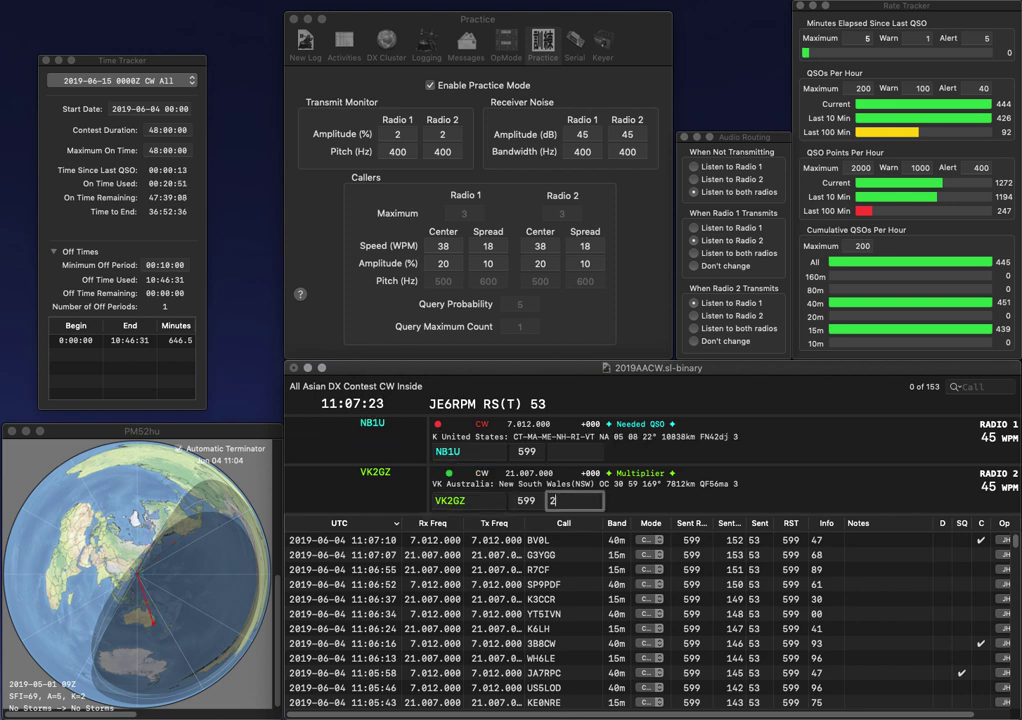
pyautogui.write('1')
pyautogui.press('Return')
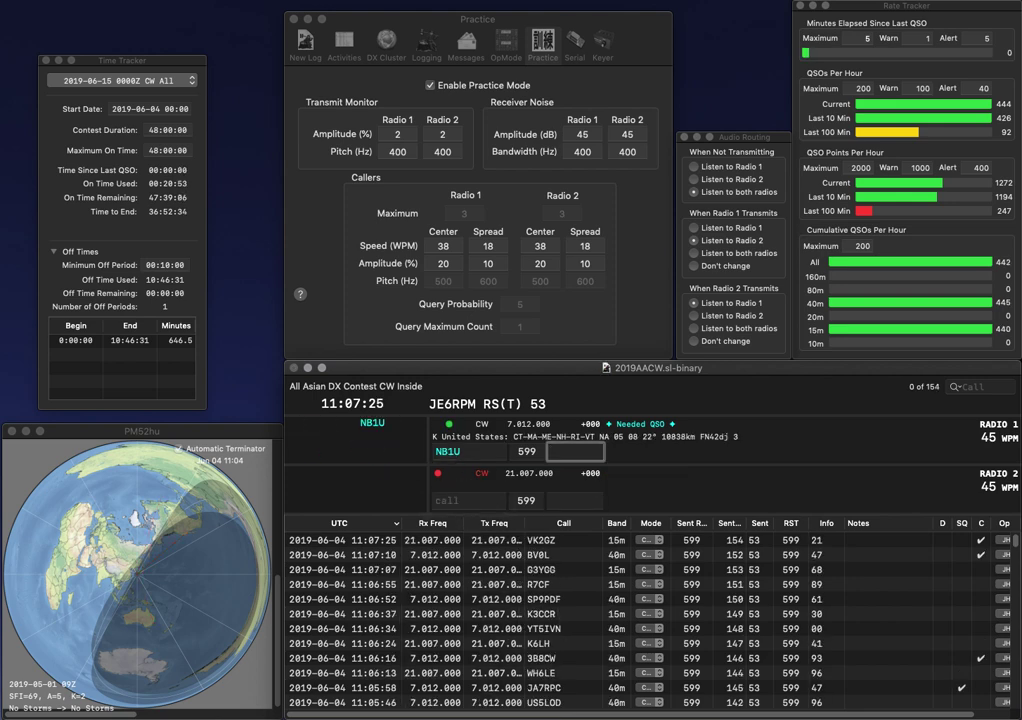
pyautogui.write('61')
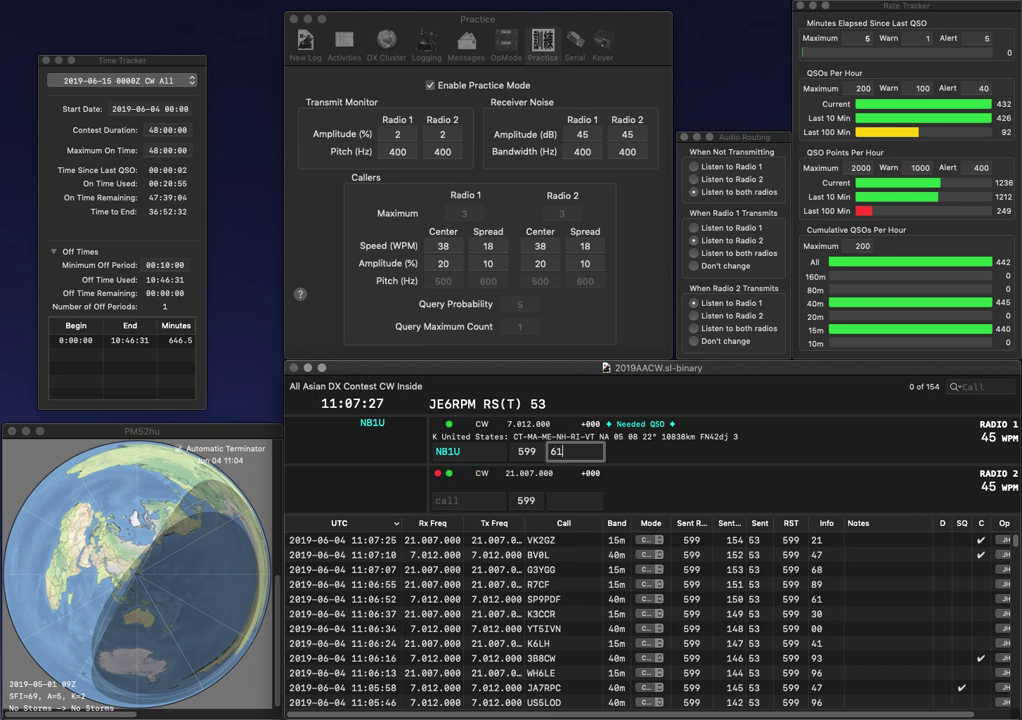
pyautogui.press('Return')
# Answer K9SN on Radio 2 and the partial call MHYR on Radio 1.
pyautogui.write('K9SN')
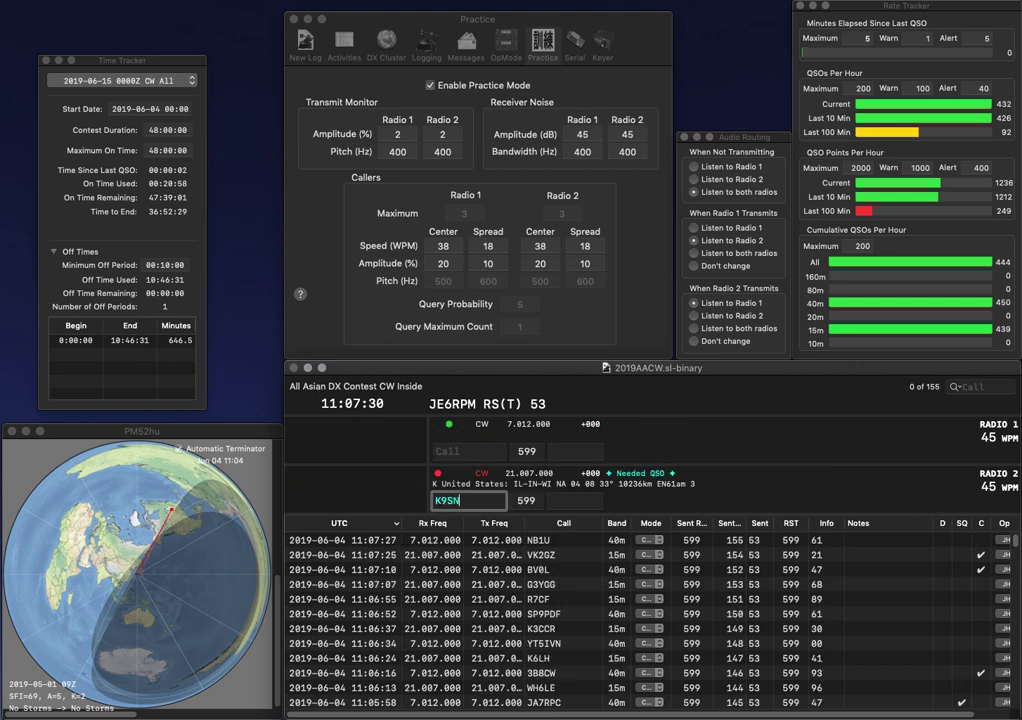
pyautogui.press('Return')
pyautogui.write('M')
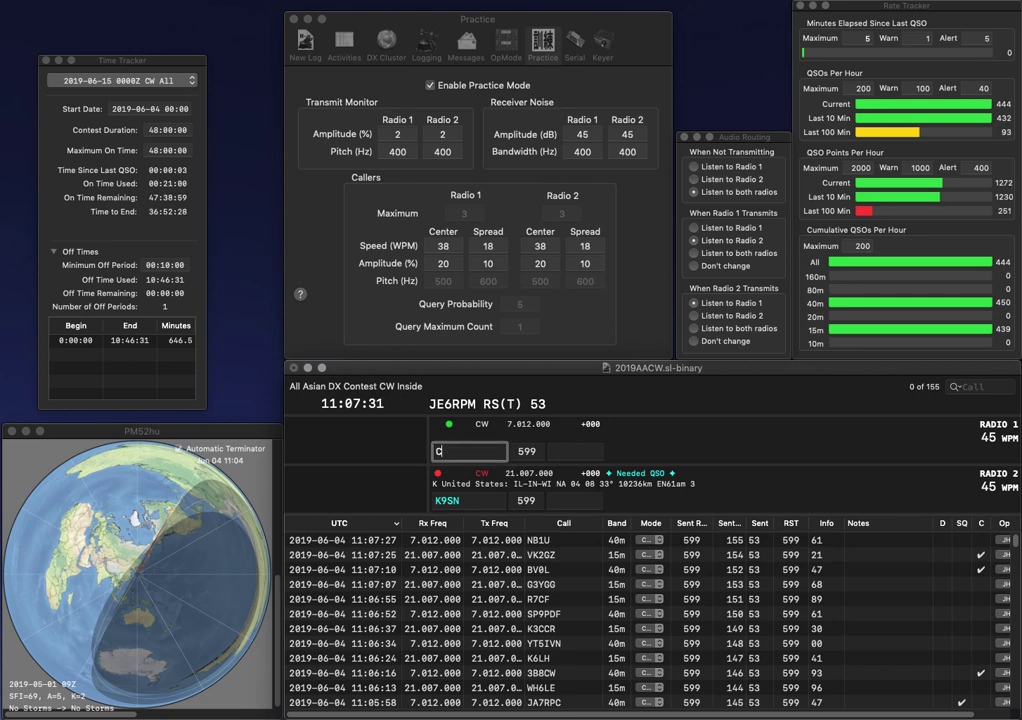
pyautogui.write('HYR')
pyautogui.press('Return')
pyautogui.press('Left')
pyautogui.press('Left')
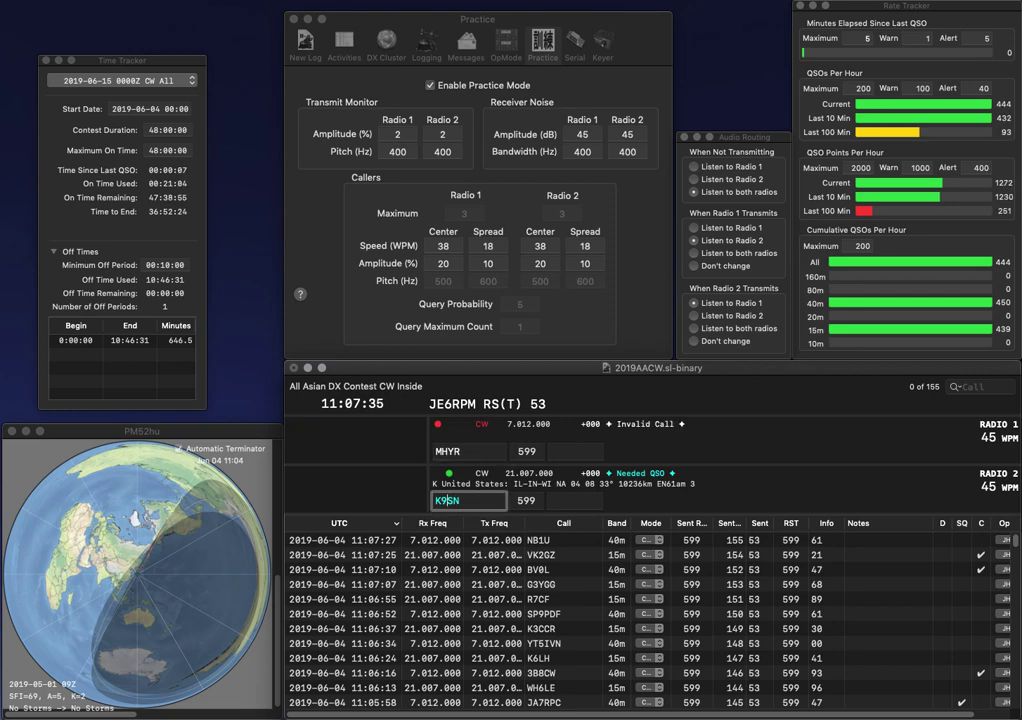
pyautogui.press('BackSpace')
pyautogui.write('0')
pyautogui.press('Right')
pyautogui.press('Delete')
pyautogui.write('HN')
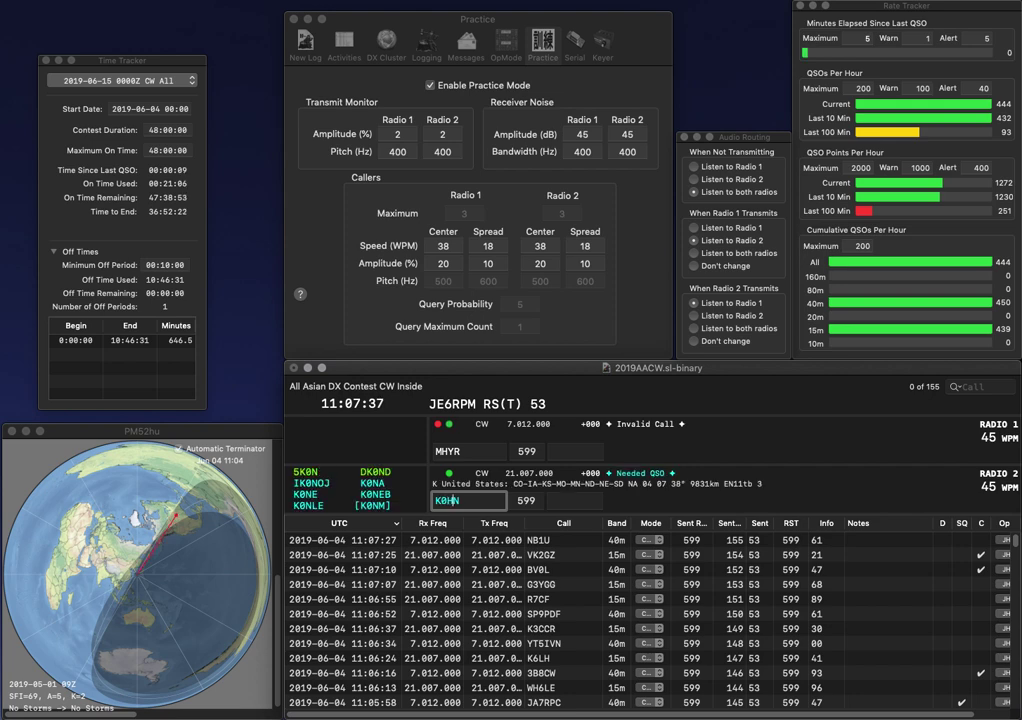
pyautogui.write('C')
pyautogui.press('Return')
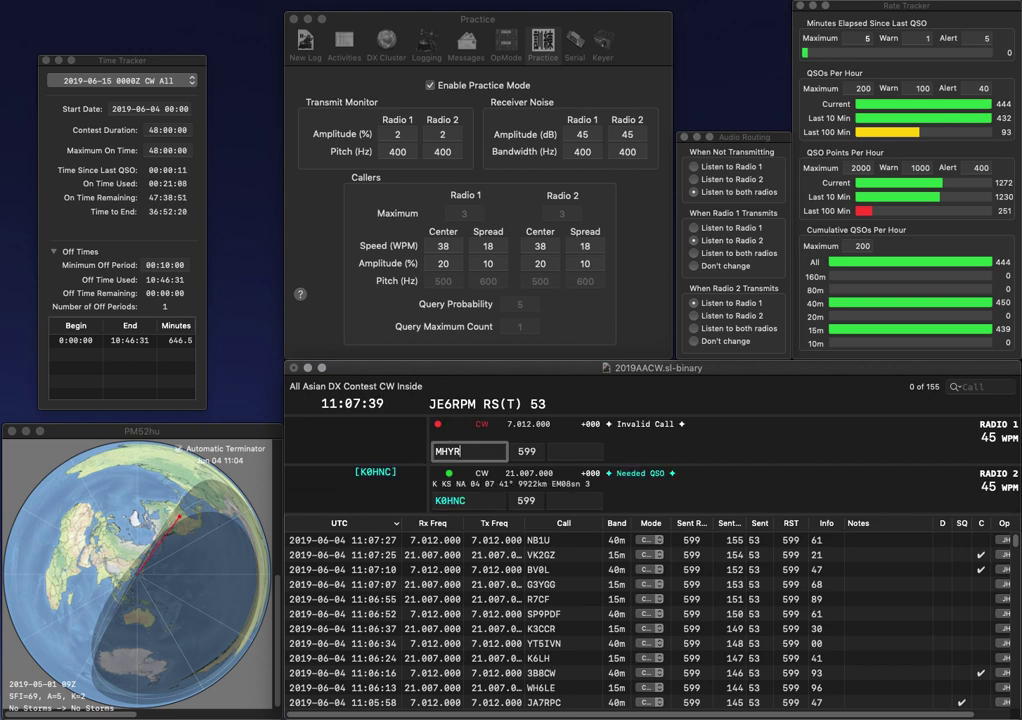
pyautogui.write('CM')
pyautogui.press('Right')
pyautogui.press('Delete')
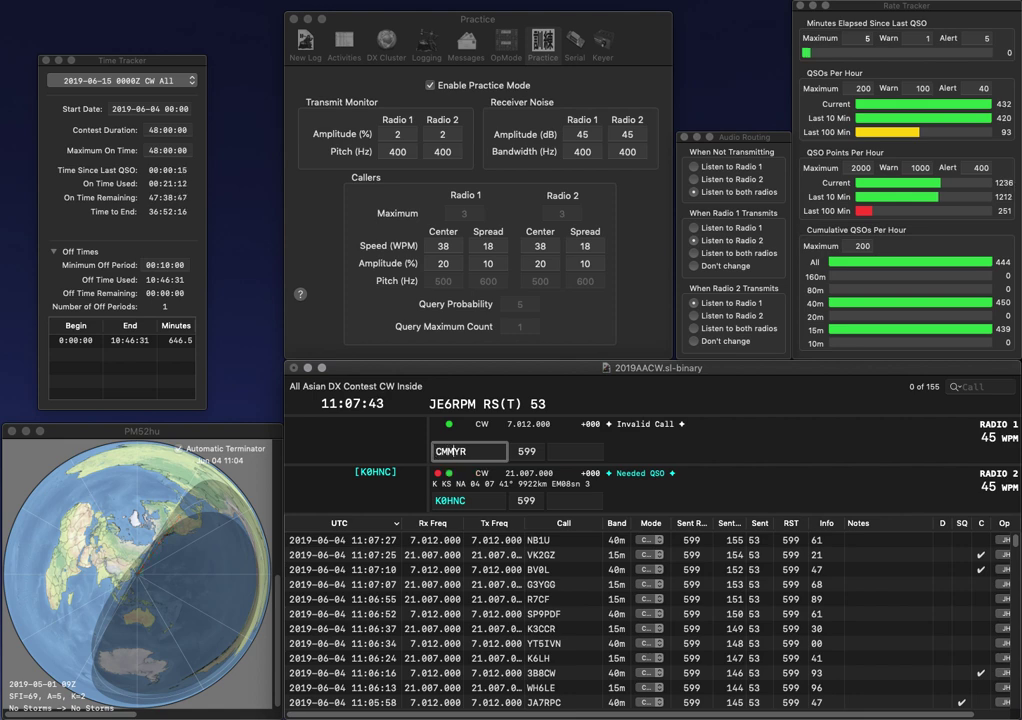
pyautogui.write('5')
pyautogui.press('Return')
# Log K0HNC with exchange 06 on Radio 2.
pyautogui.press('Tab')
pyautogui.write('0')
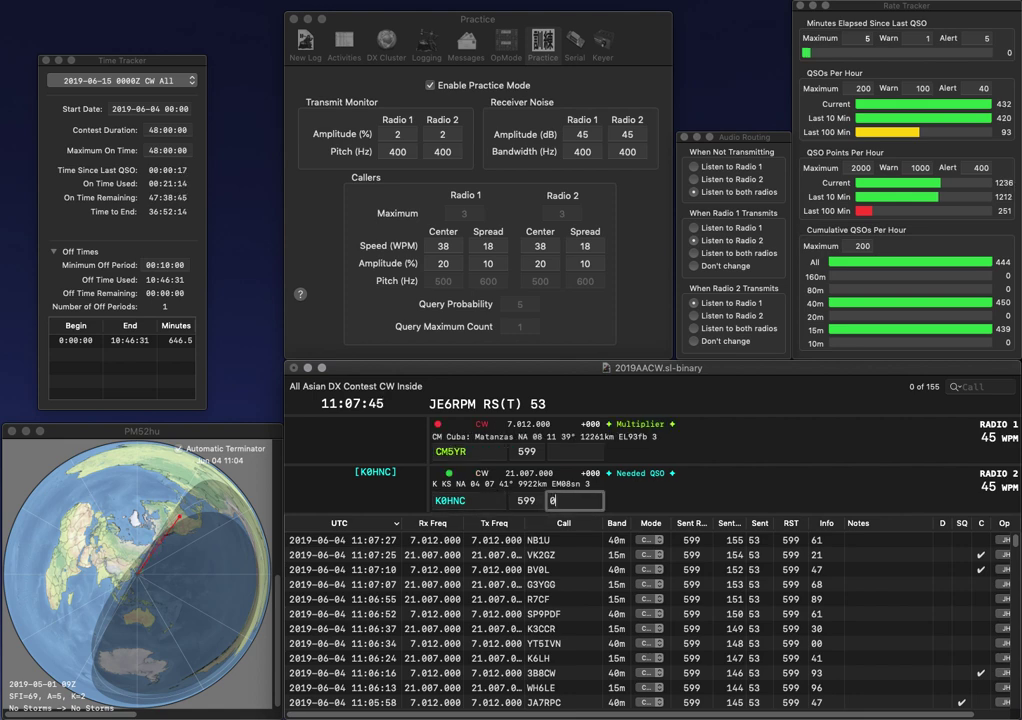
pyautogui.write('6')
pyautogui.press('Return')
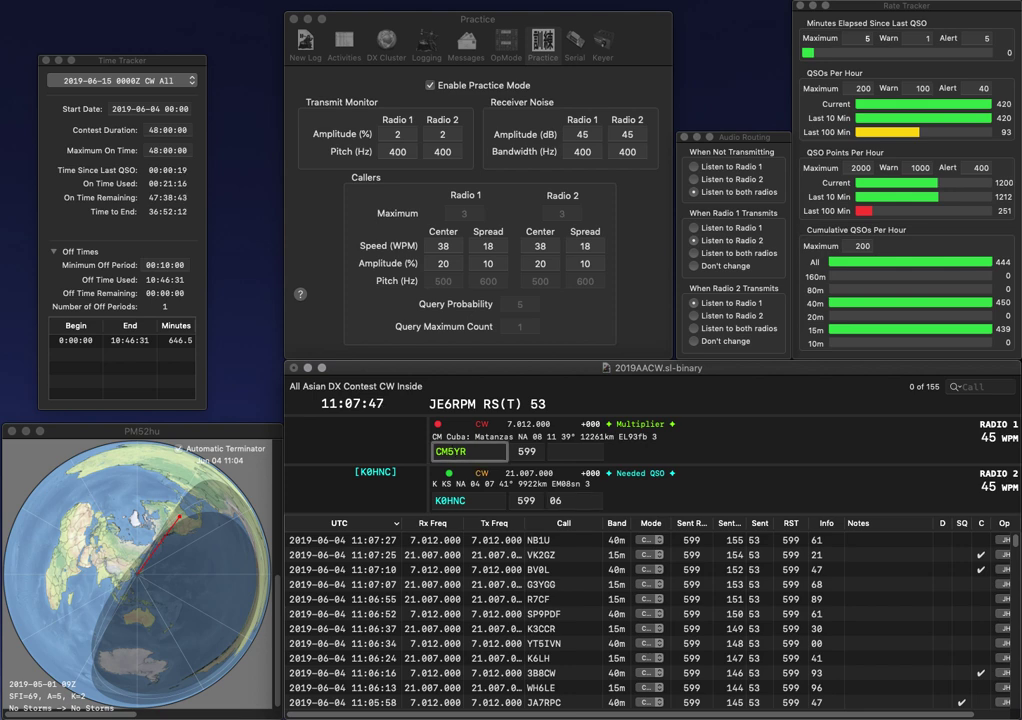
# Correct the Radio 1 call to CM2HYR and answer the partial call 2DC on Radio 2.
pyautogui.click(452, 451)
pyautogui.press('BackSpace')
pyautogui.write('2H')
pyautogui.write('2DC')
pyautogui.press('Return')
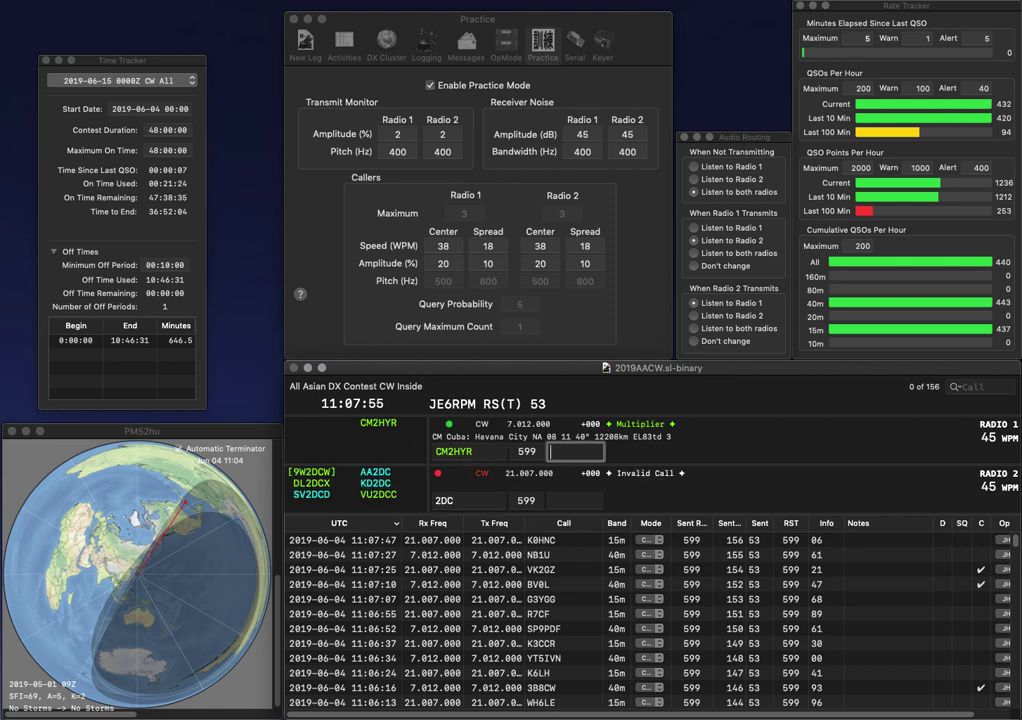
pyautogui.write('18')
pyautogui.press('Return')
pyautogui.write('NW')
pyautogui.press('Delete')
pyautogui.write('3')
pyautogui.press('Return')
pyautogui.write('DG9SEC')
pyautogui.press('Return')
pyautogui.write('40')
pyautogui.press('Return')
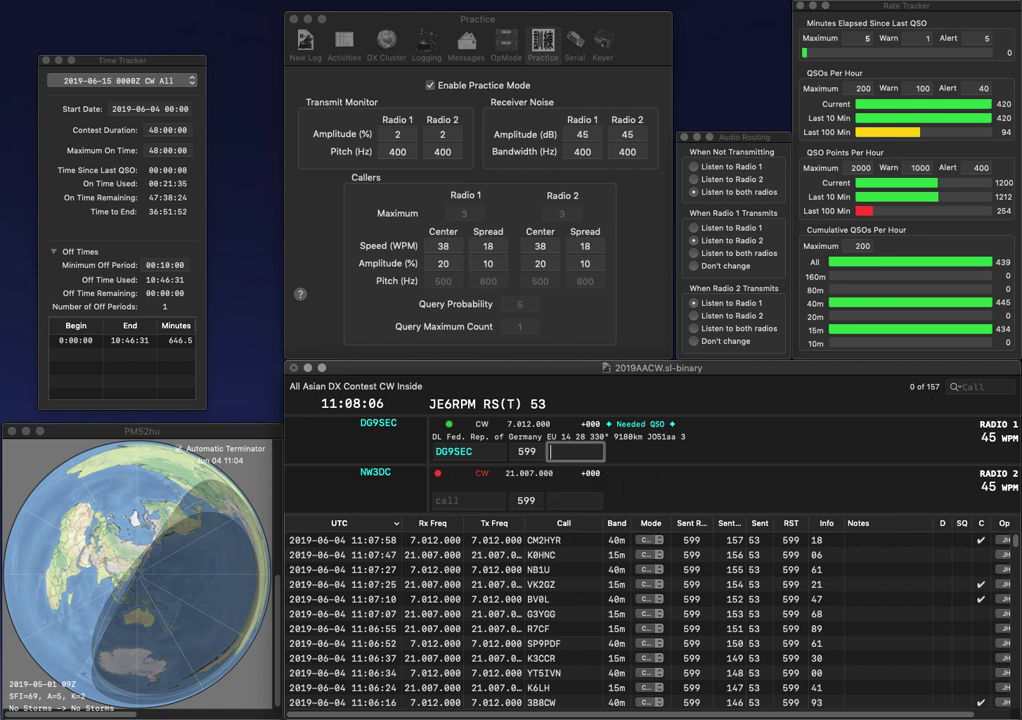
pyautogui.write('6')
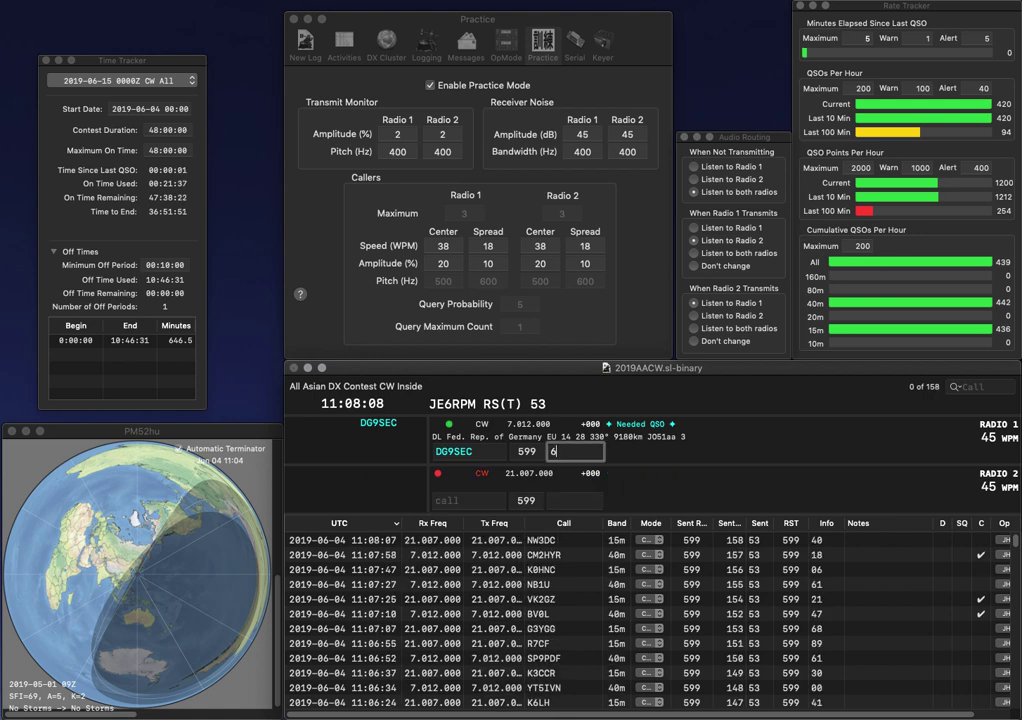
pyautogui.write('7')
pyautogui.press('Return')
pyautogui.write('A6')
pyautogui.press('BackSpace')
pyautogui.write('A6EE')
pyautogui.press('Return')
# Answer the partial call 3YU on Radio 1.
pyautogui.write('3YU')
pyautogui.press('Return')
pyautogui.press('Tab')
pyautogui.press('space')
pyautogui.press('Tab')
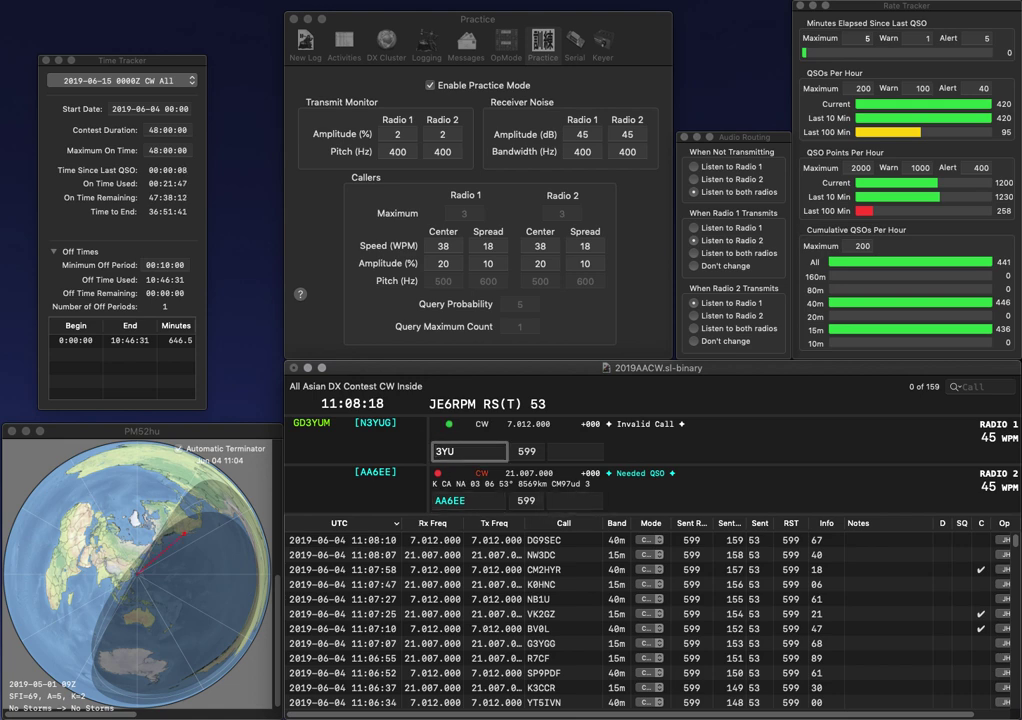
pyautogui.write('IQ')
pyautogui.press('Delete')
pyautogui.write('2')
pyautogui.write('C')
pyautogui.press('Delete')
pyautogui.press('Return')
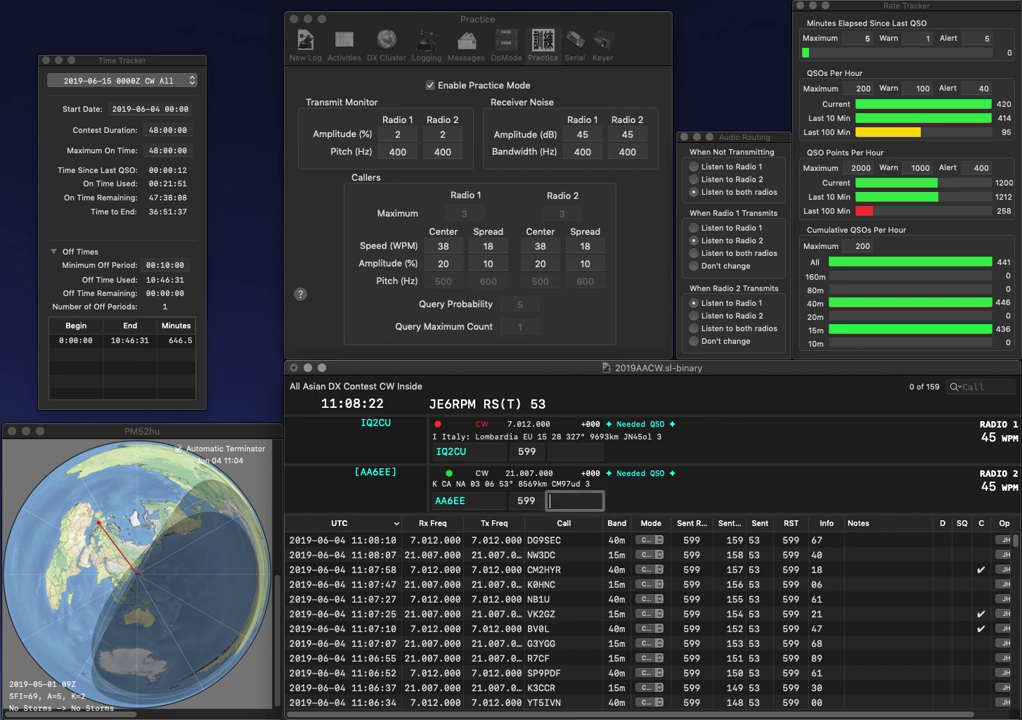
pyautogui.write('87')
pyautogui.press('Return')
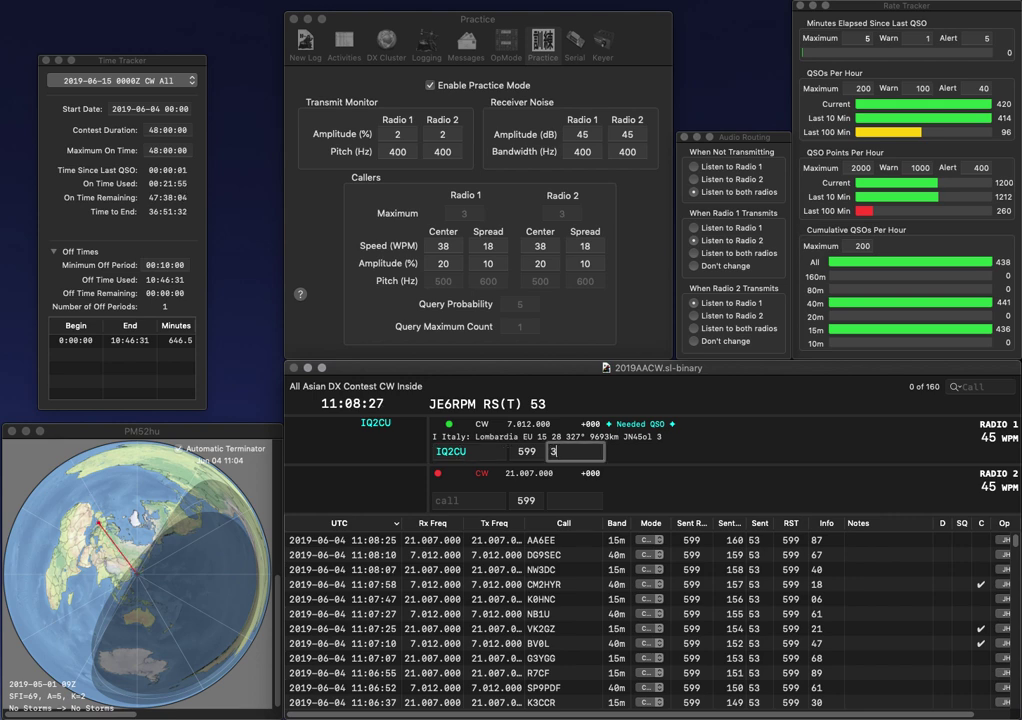
pyautogui.write('39')
pyautogui.press('Return')
# Answer EF7AAW on Radio 2 and the partial call DFLX on Radio 1.
pyautogui.write('E')
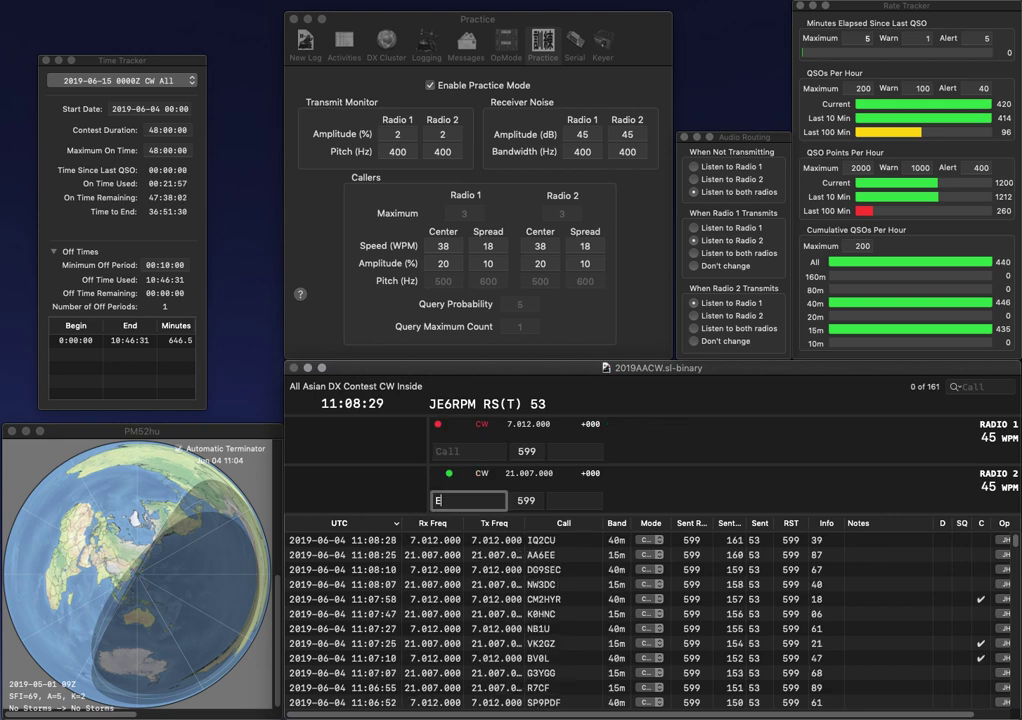
pyautogui.write('F7AAW')
pyautogui.press('Return')
pyautogui.write('A')
pyautogui.press('BackSpace')
pyautogui.write('DF')
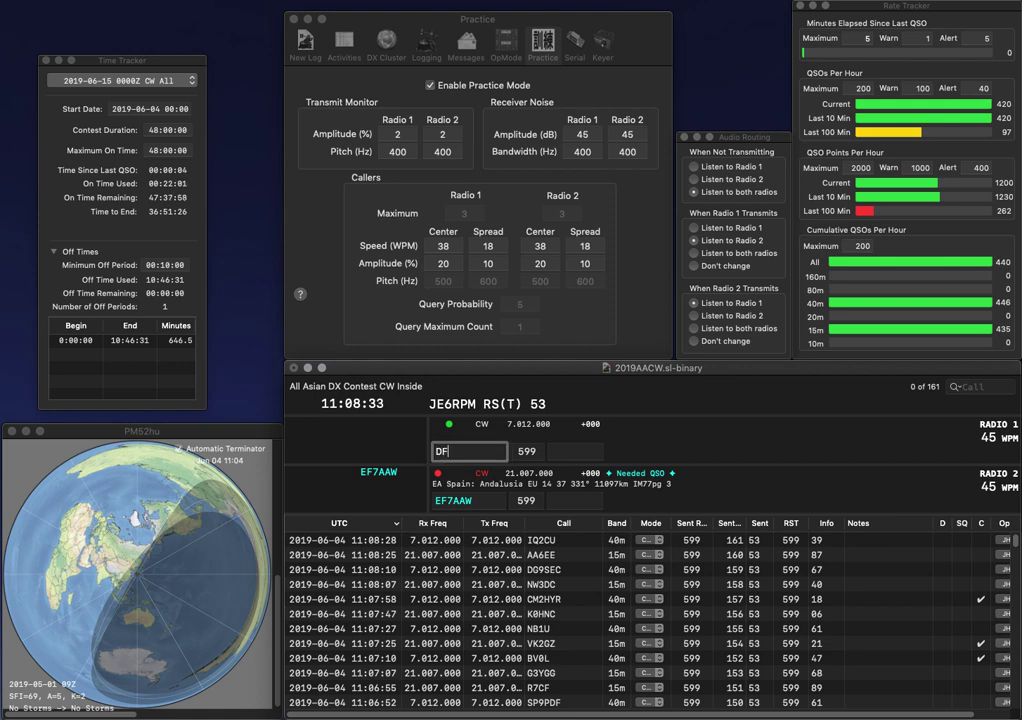
pyautogui.write('LX')
pyautogui.press('Return')
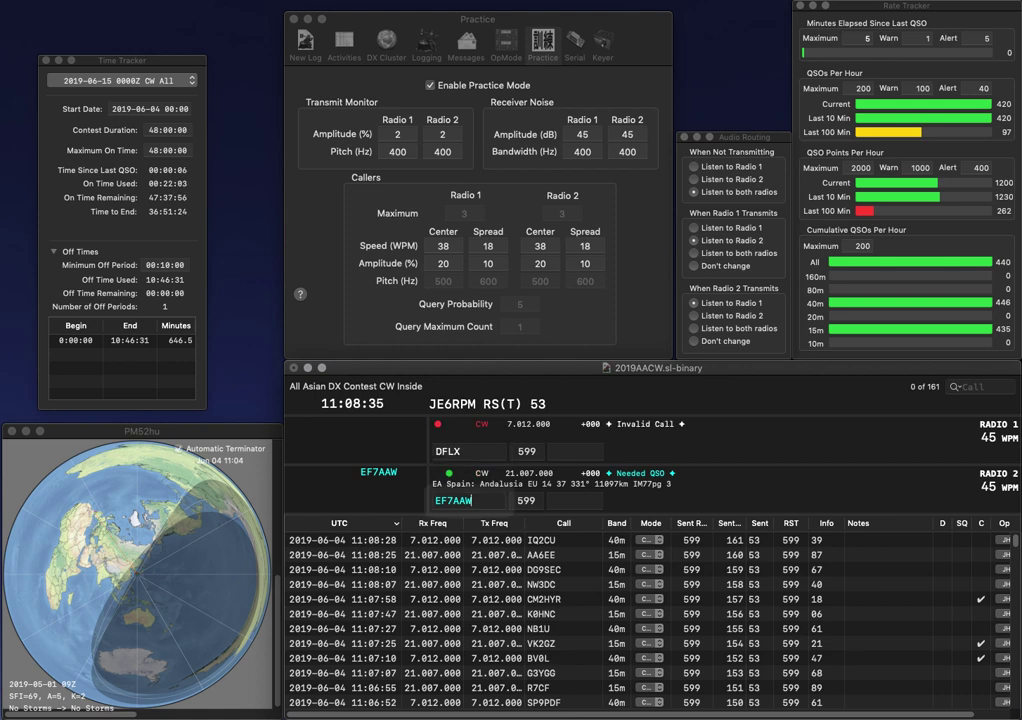
# Log EF7AAW with exchange 82 on Radio 2.
pyautogui.press('space')
pyautogui.write('82')
pyautogui.press('Return')
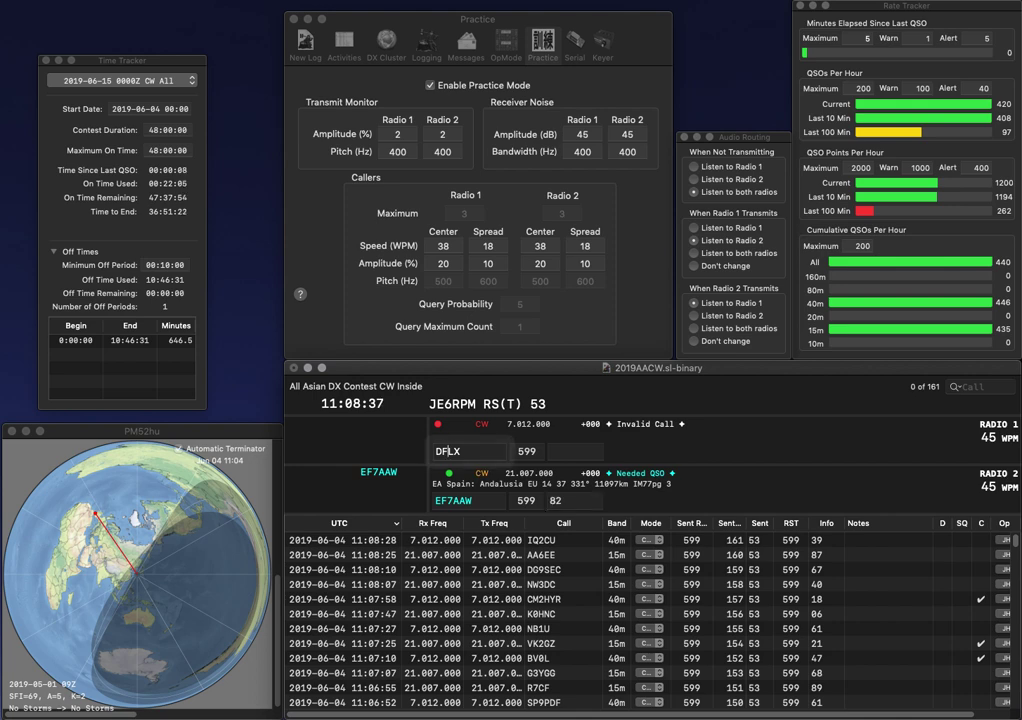
pyautogui.press('Left')
pyautogui.press('Left')
pyautogui.write('1')
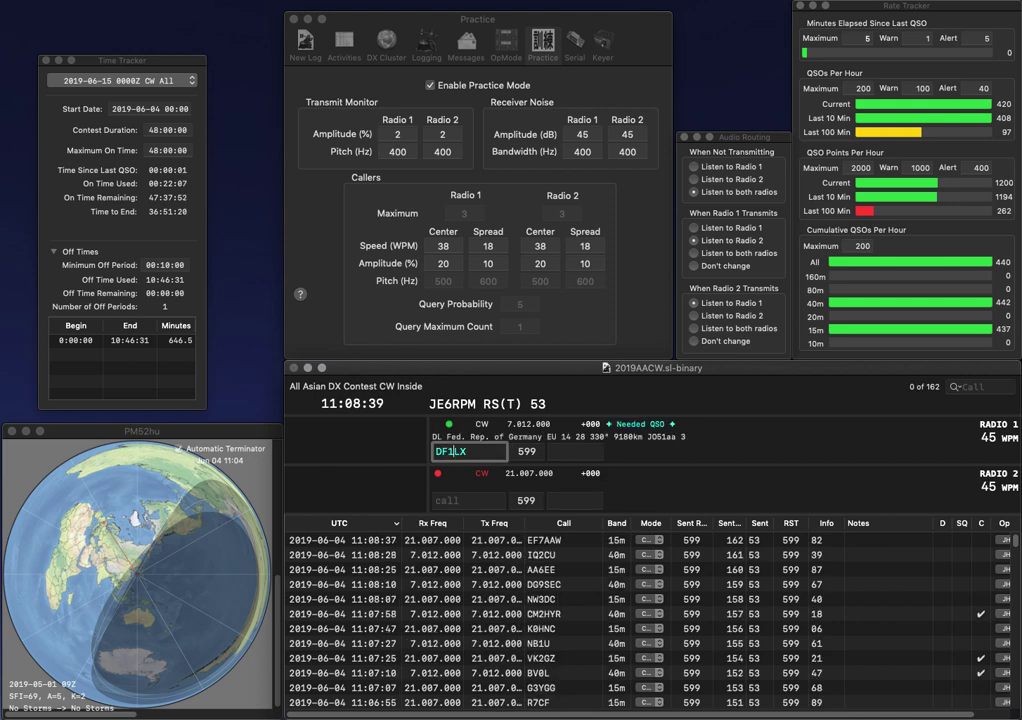
pyautogui.press('Return')
pyautogui.write('K0DI')
pyautogui.press('Return')
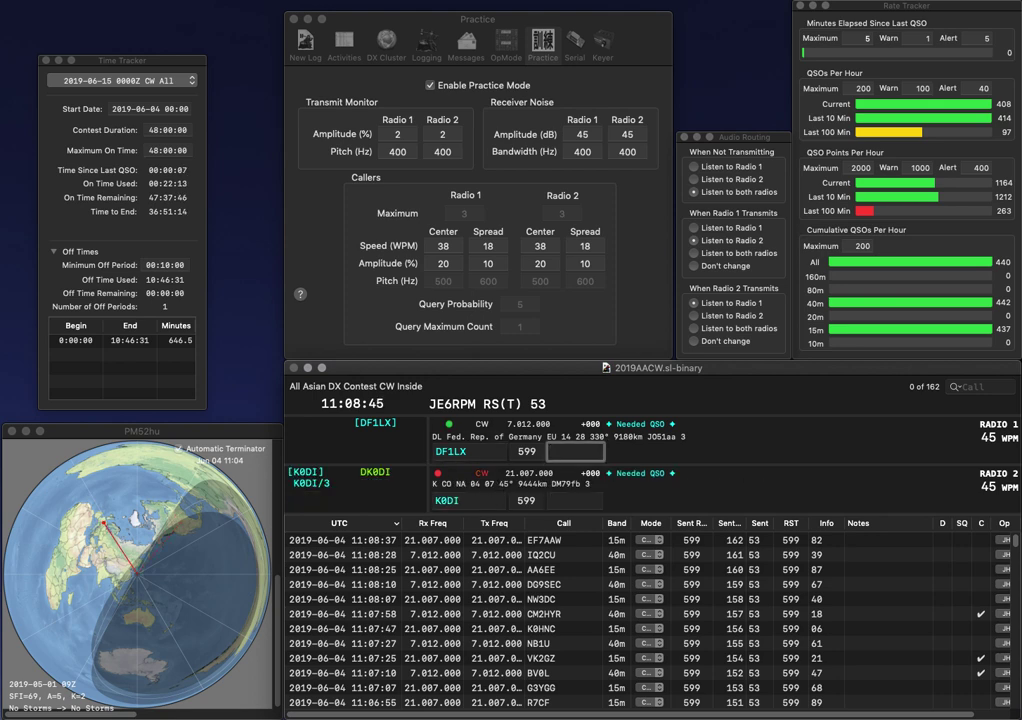
pyautogui.write('16')
pyautogui.press('Return')
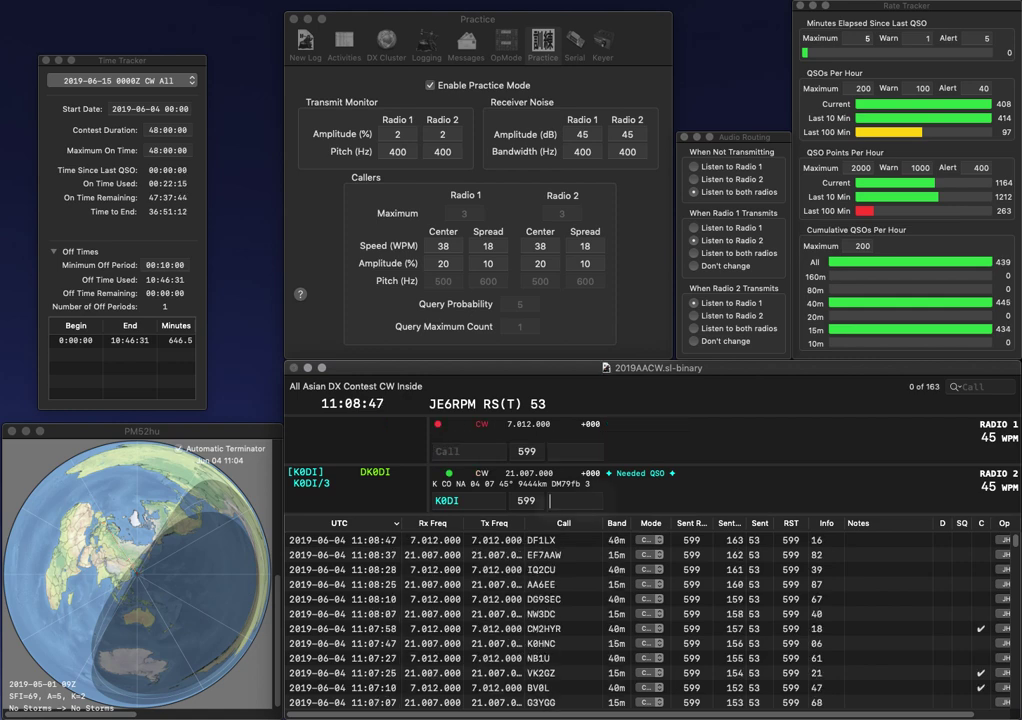
pyautogui.write('18')
pyautogui.press('Return')
# Answer AB2NM on Radio 1 and the partial call AJ on Radio 2.
pyautogui.write('AB2')
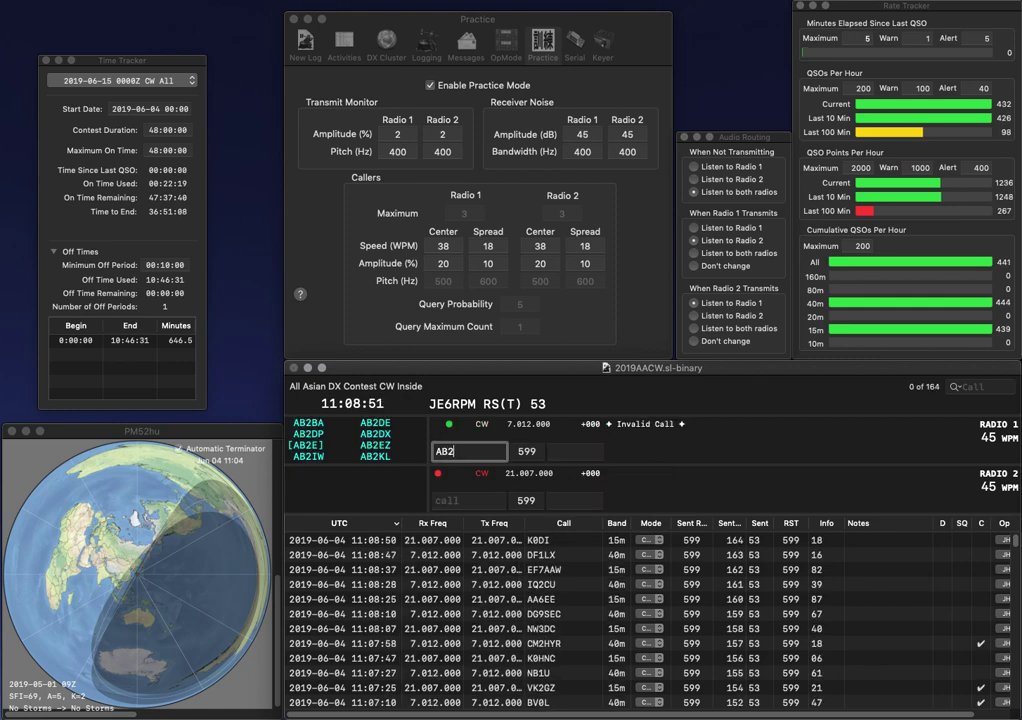
pyautogui.write('NM')
pyautogui.press('Return')
pyautogui.write('AJ')
pyautogui.press('Return')
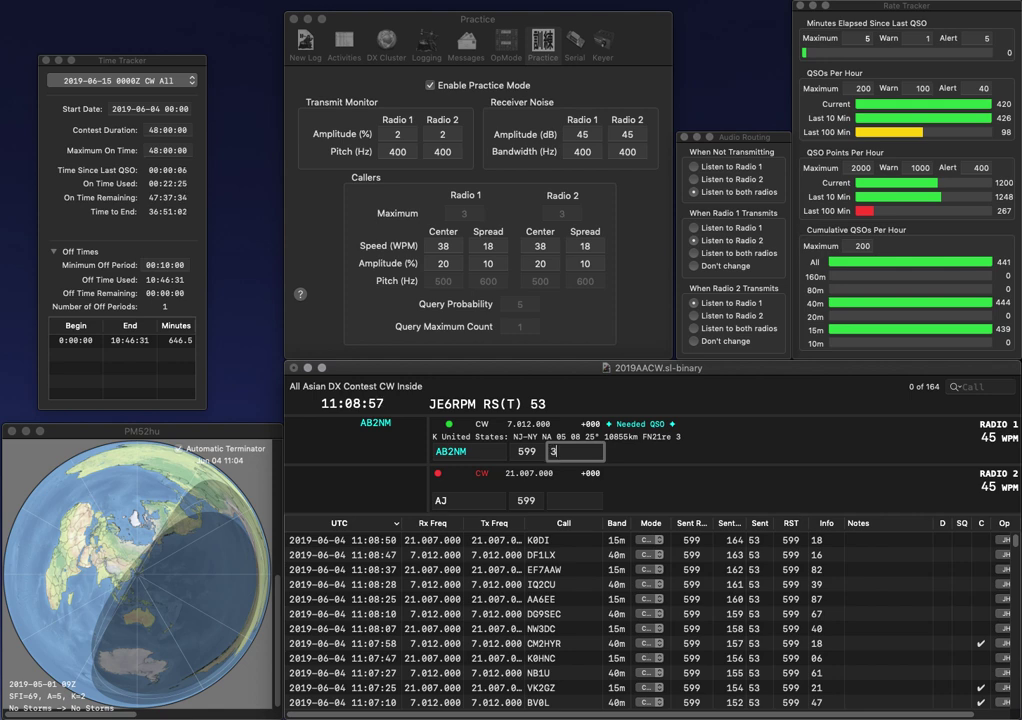
pyautogui.write('39')
pyautogui.press('Return')
pyautogui.write('3C')
pyautogui.press('Return')
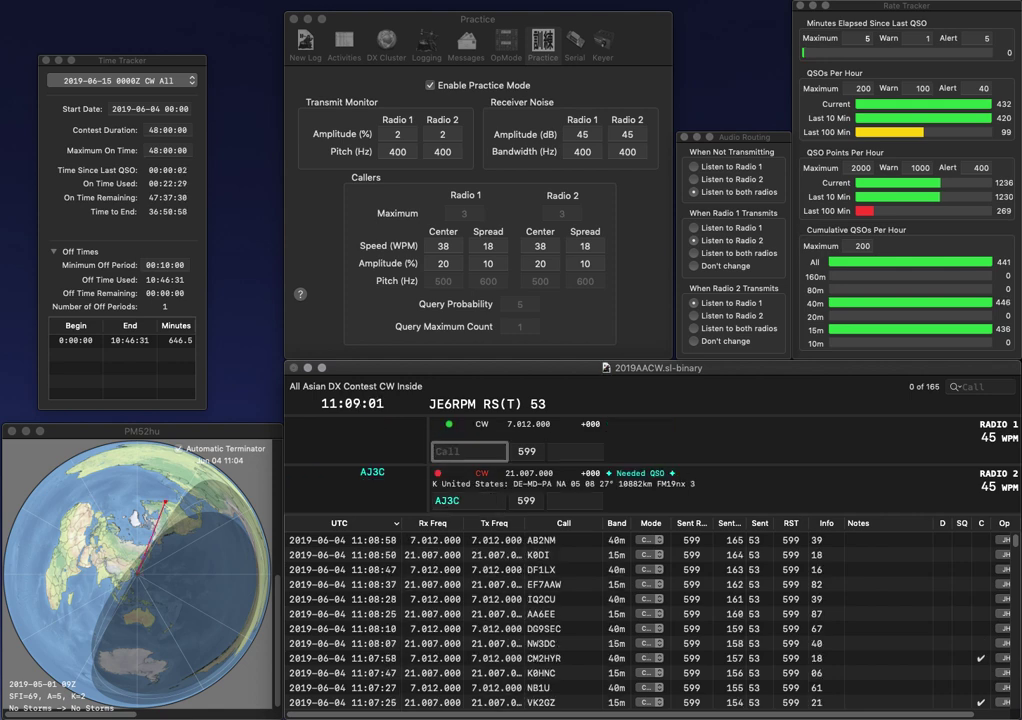
pyautogui.write('9M2')
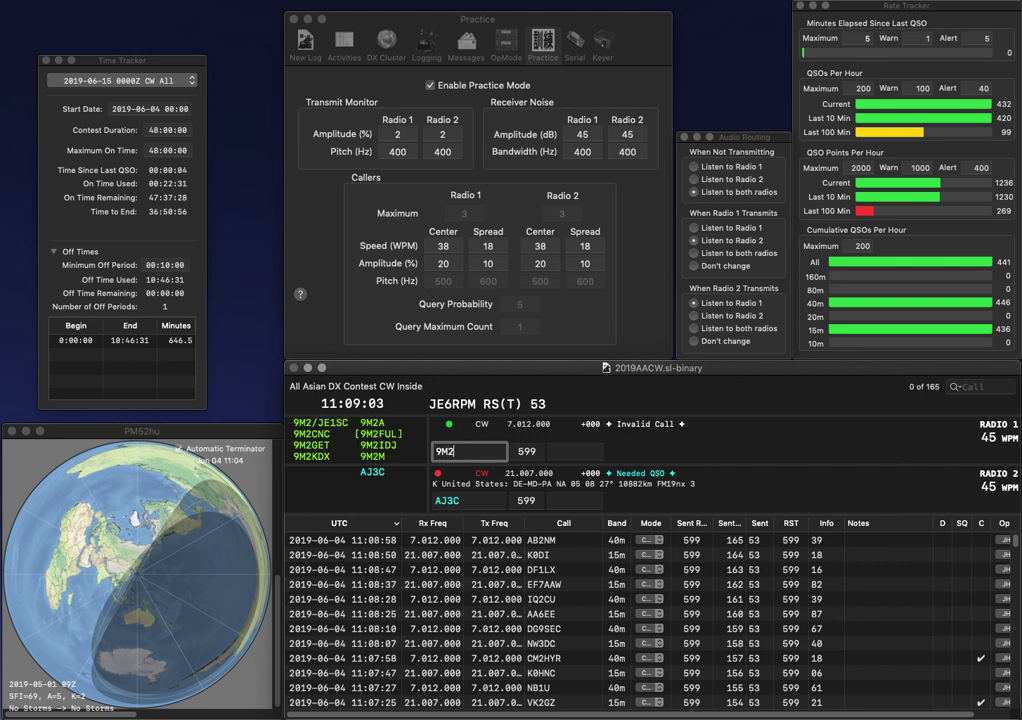
pyautogui.write('YDX')
pyautogui.press('Return')
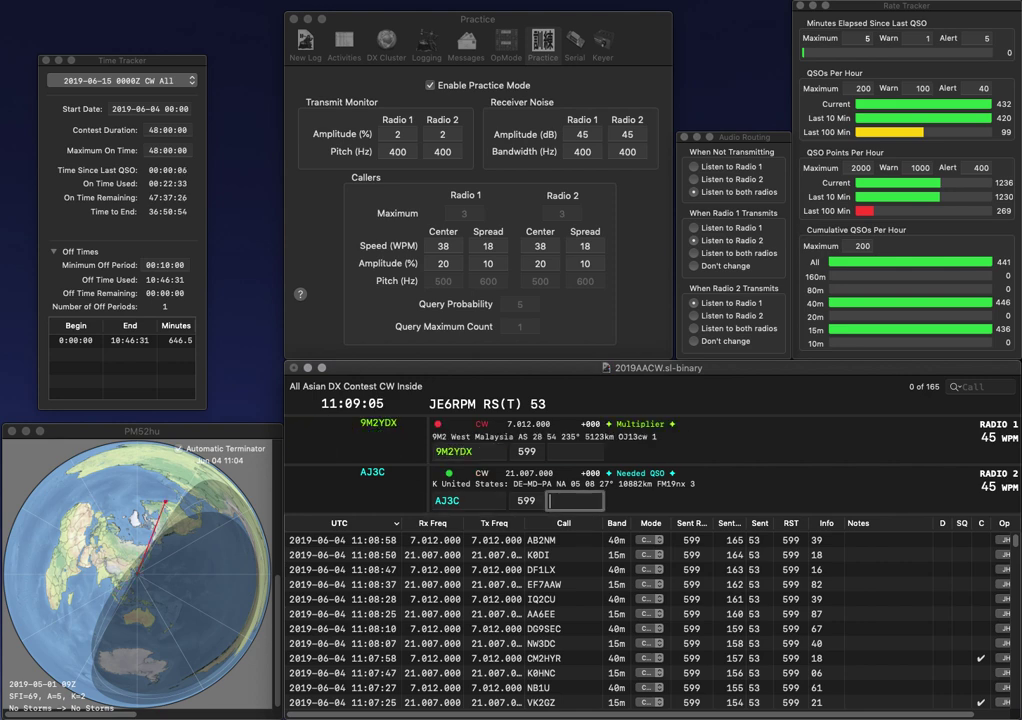
pyautogui.write('75')
pyautogui.press('Return')
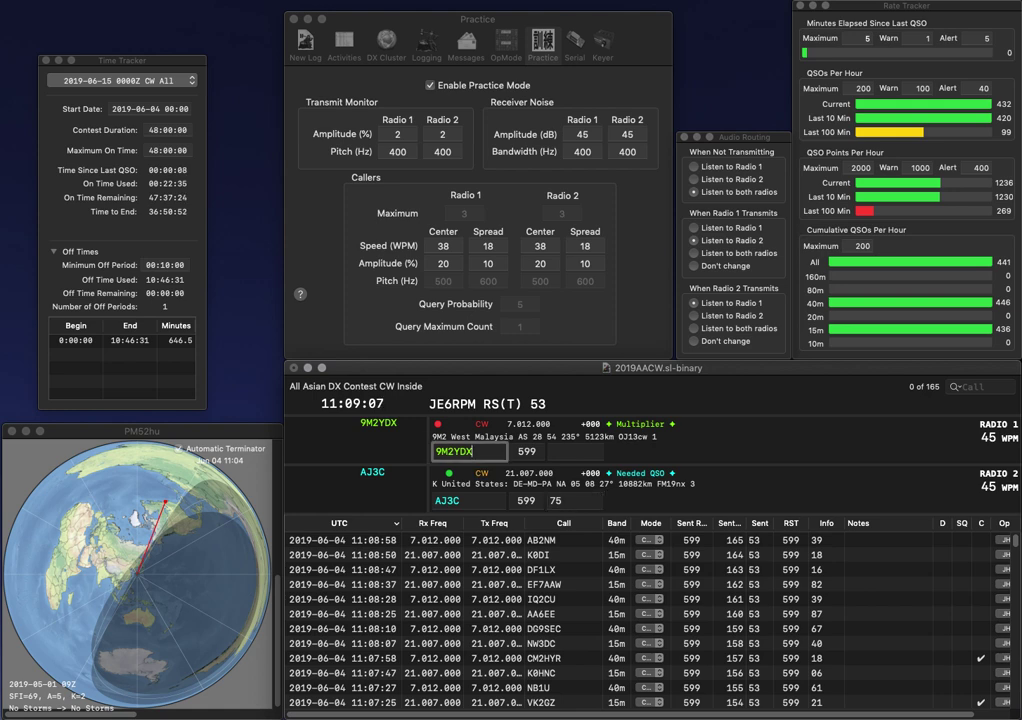
# Log 9M2YDX with exchange 88 on Radio 1.
pyautogui.press('space')
pyautogui.write('88')
pyautogui.press('Return')
# Answer the partial calls 6KQ on Radio 2 and K5U on Radio 1.
pyautogui.write('6KQ')
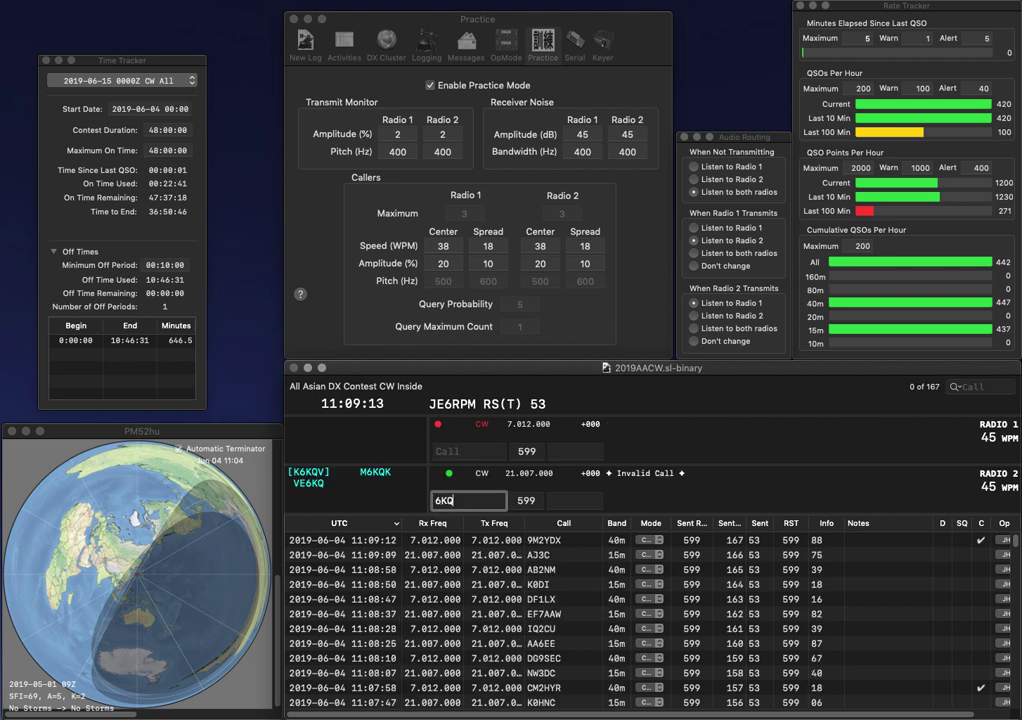
pyautogui.press('Return')
pyautogui.write('K')
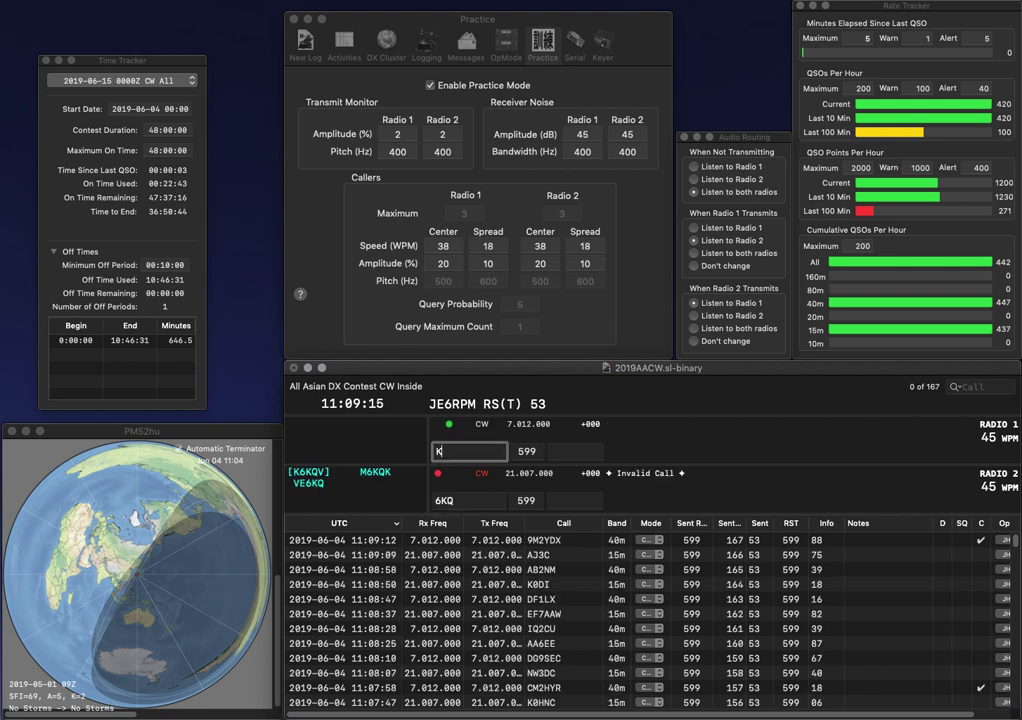
pyautogui.write('5U')
pyautogui.press('Return')
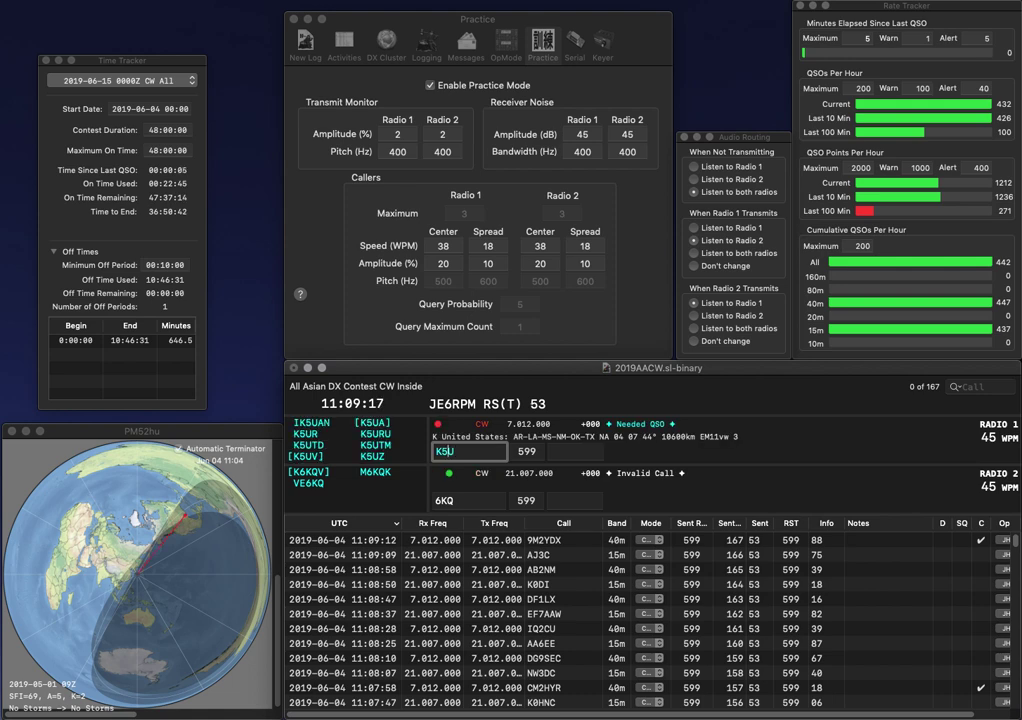
pyautogui.write('VE')
pyautogui.click(449, 451)
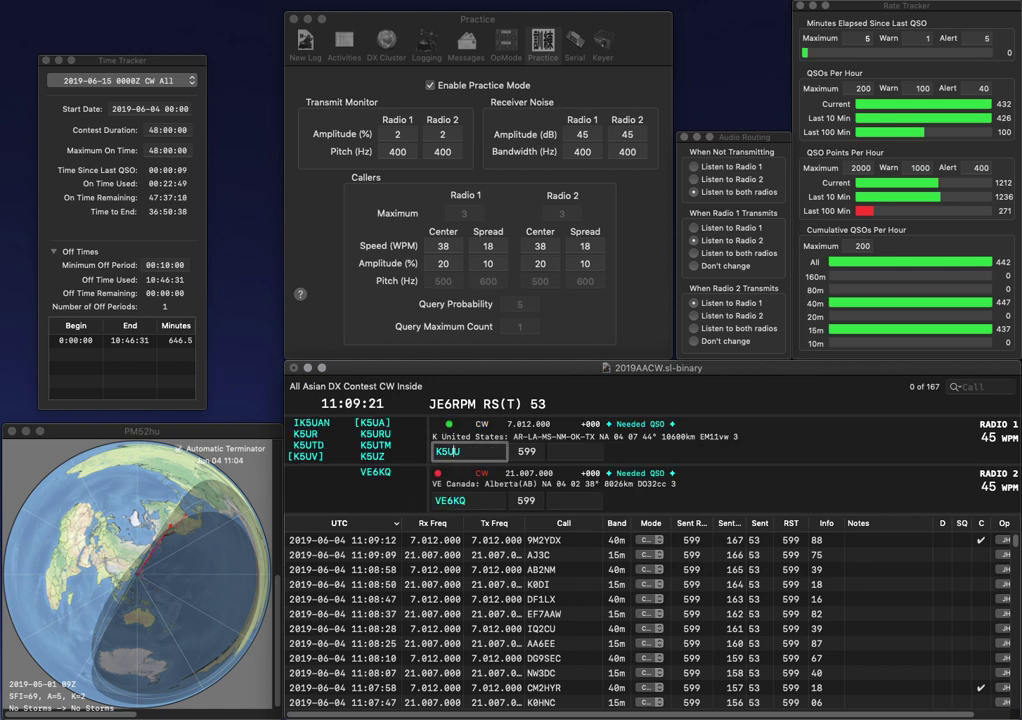
pyautogui.write('RU')
pyautogui.press('Return')
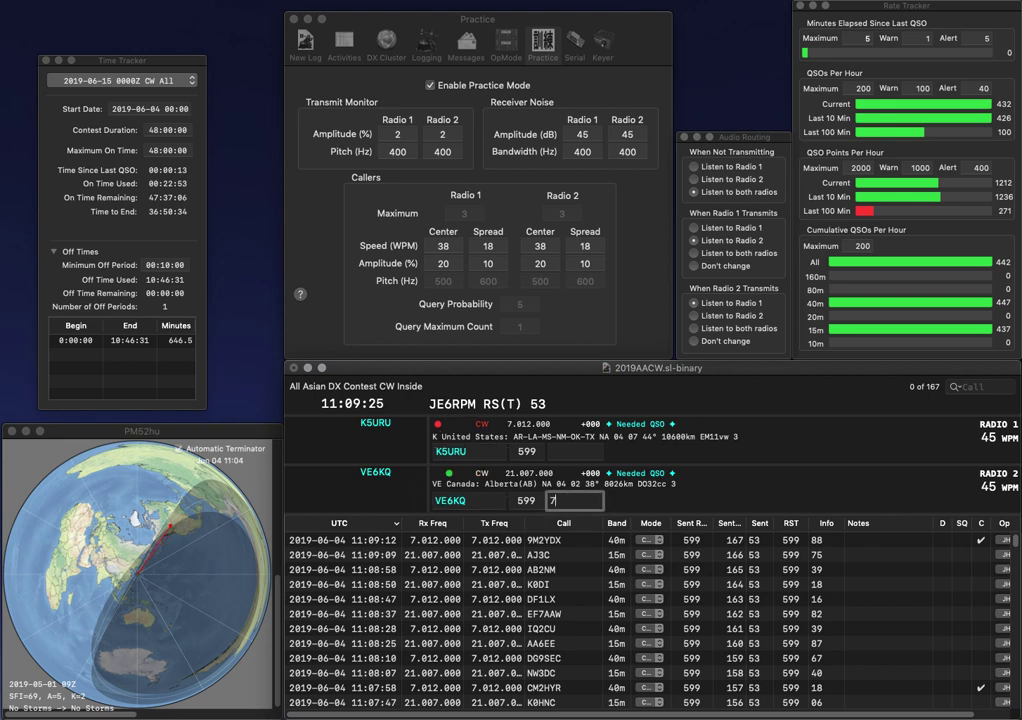
pyautogui.write('78')
pyautogui.press('Return')
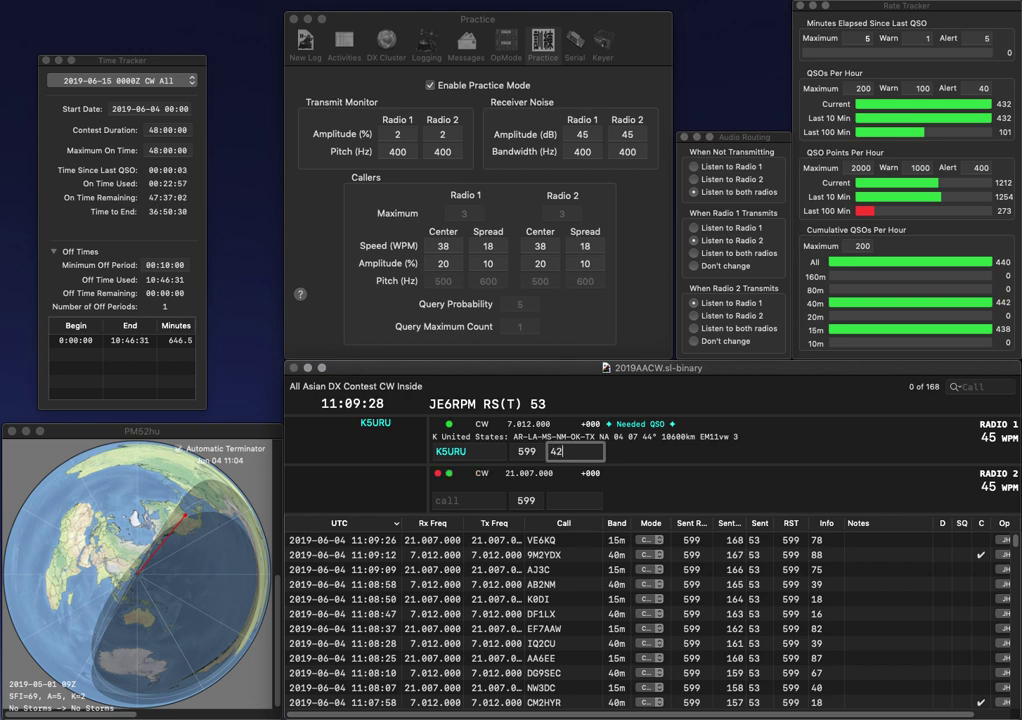
pyautogui.press('Return')
# Answer WF1A on Radio 2 and F4EFI on Radio 1.
pyautogui.write('WF1A')
pyautogui.press('Return')
pyautogui.write('F4EFI')
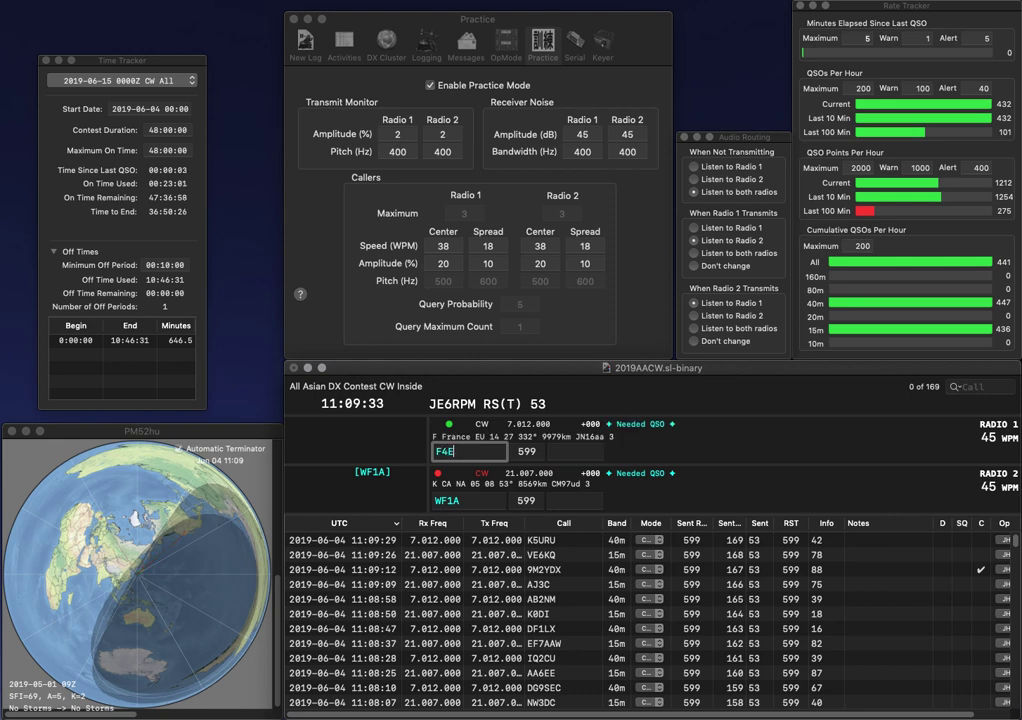
pyautogui.press('space')
pyautogui.press('Return')
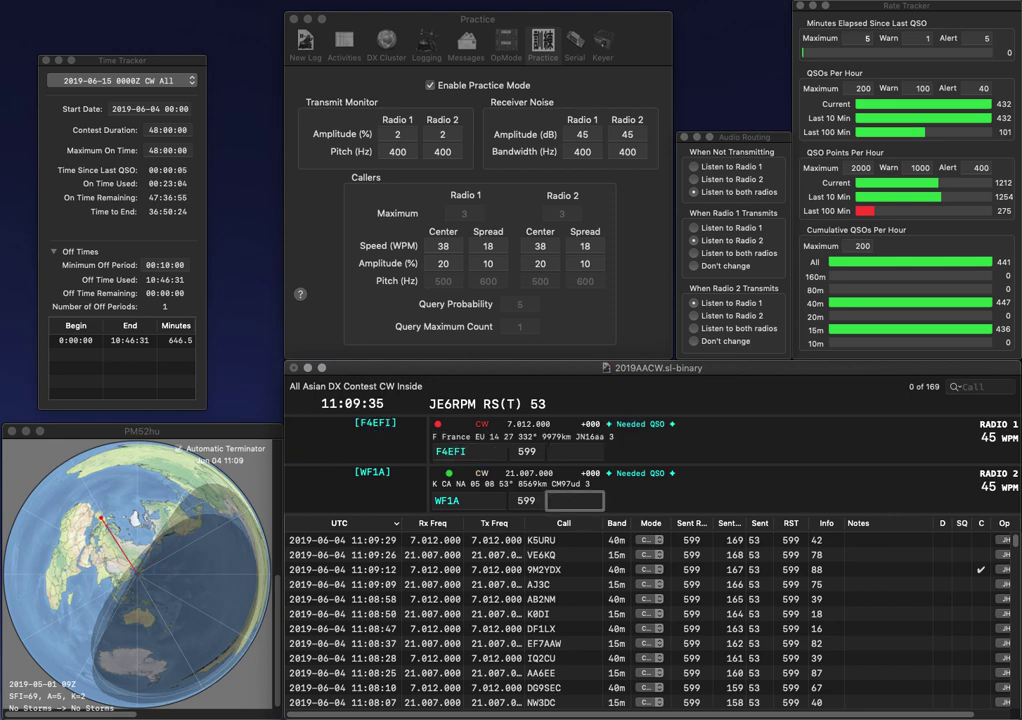
# Log WF1A with exchange 41 on Radio 2 and F4EFI with exchange 50 on Radio 1.
pyautogui.write('41')
pyautogui.press('Return')
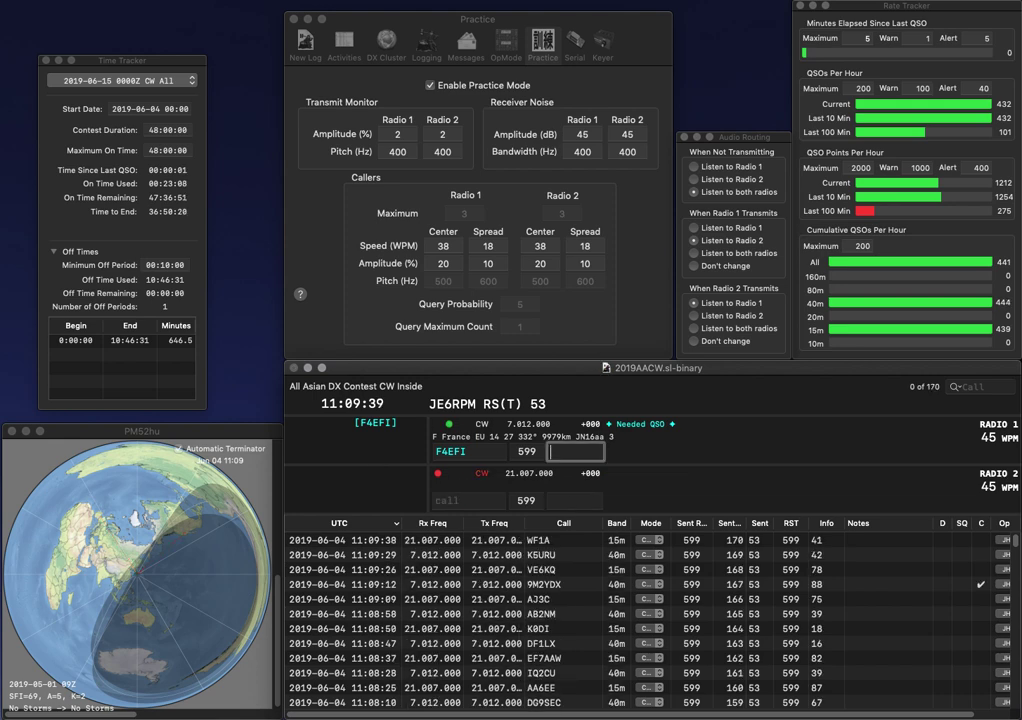
pyautogui.write('50')
pyautogui.press('Return')
# Answer AA7DP on Radio 2 with its report.
pyautogui.write('AA7DP')
pyautogui.press('Return')
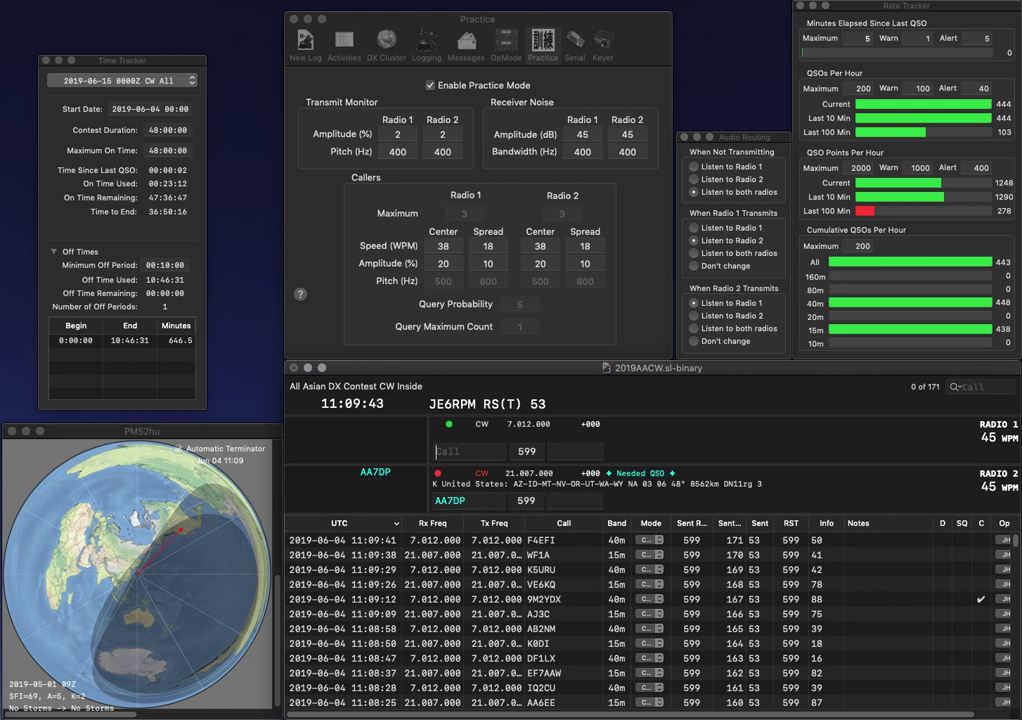
# Answer DL0IL on Radio 1 and log AA7DP with exchange 29 on Radio 2.
pyautogui.write('DL0IL')
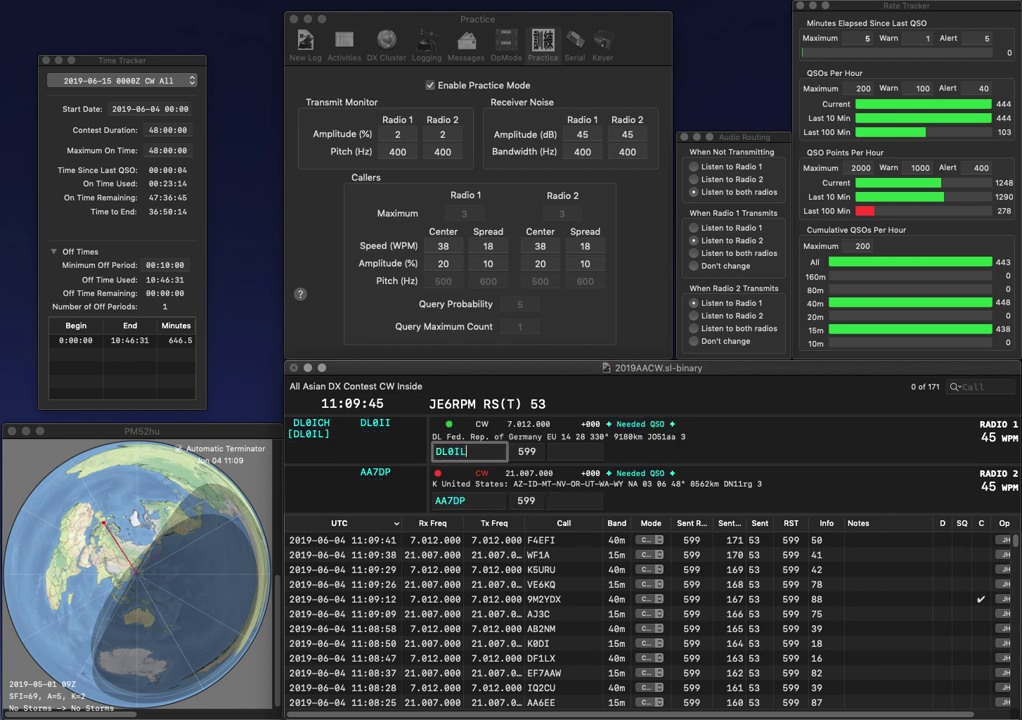
pyautogui.press('Return')
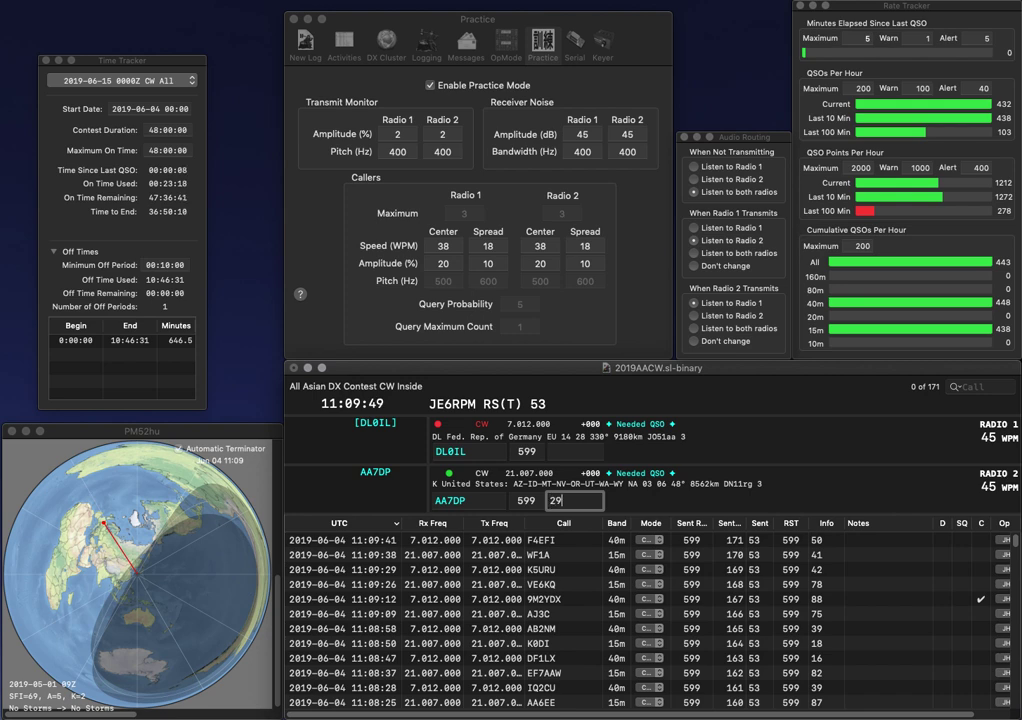
pyautogui.press('Return')
pyautogui.press('Return')
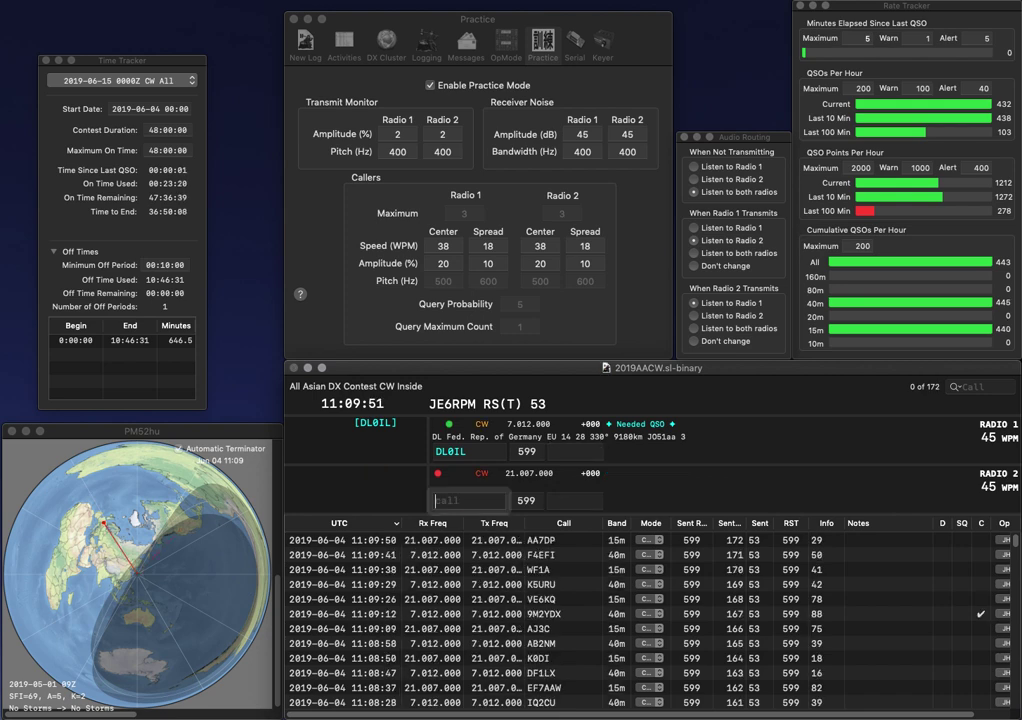
pyautogui.write('DL1NCB')
pyautogui.press('Return')
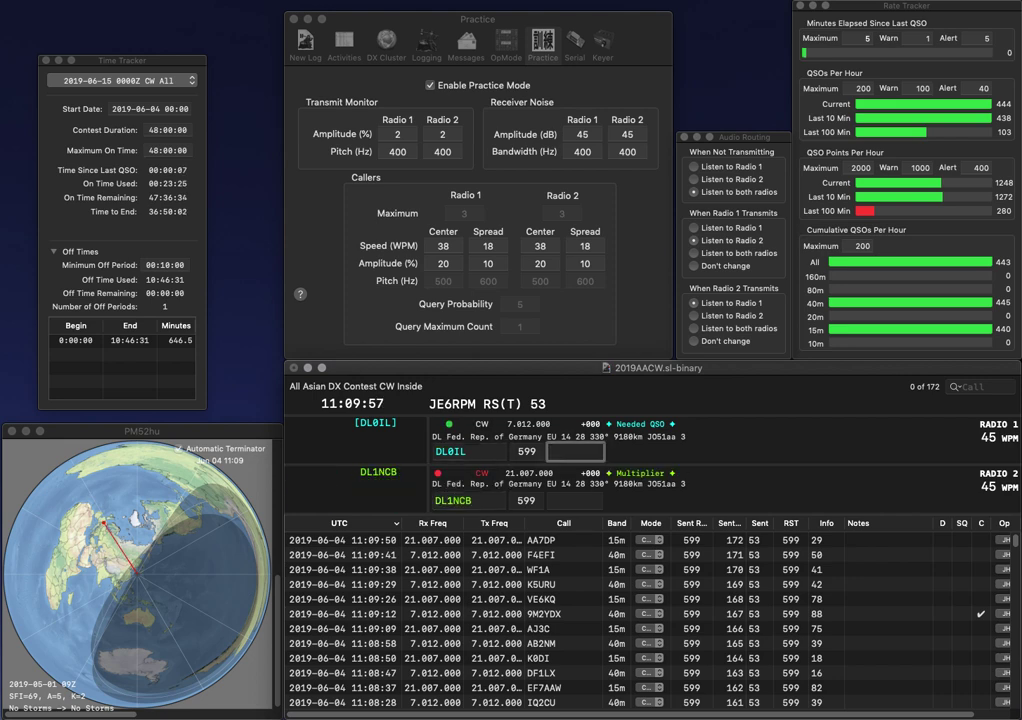
pyautogui.write('70')
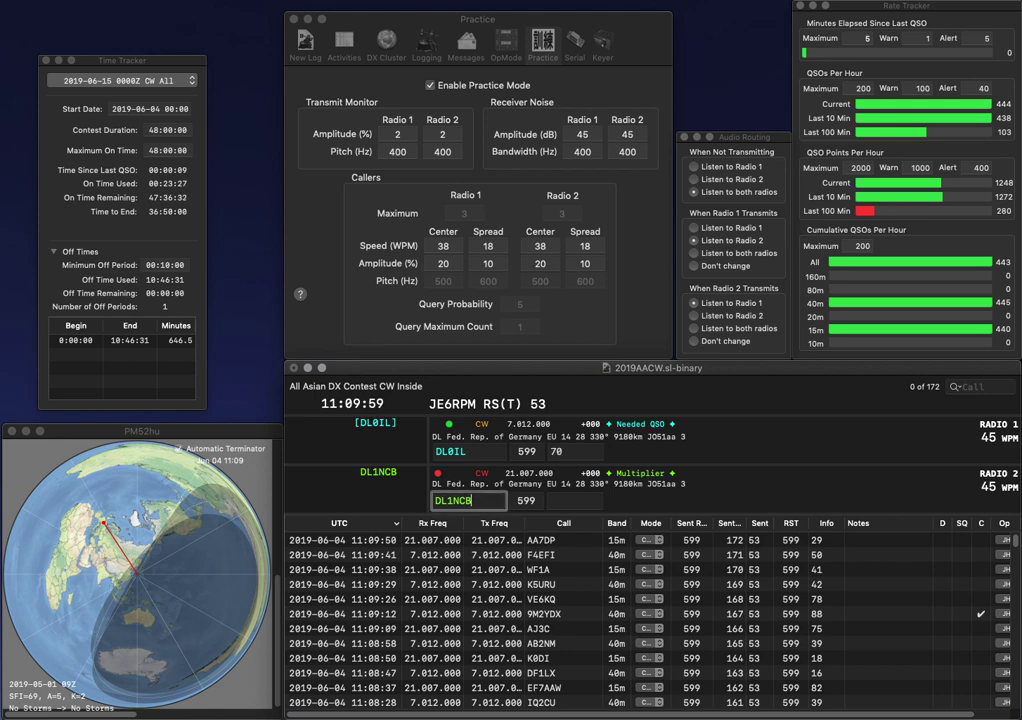
pyautogui.press('Return')
pyautogui.write('92')
pyautogui.press('Return')
pyautogui.write('HBTTK')
pyautogui.press('Return')
pyautogui.write('YV5JDP')
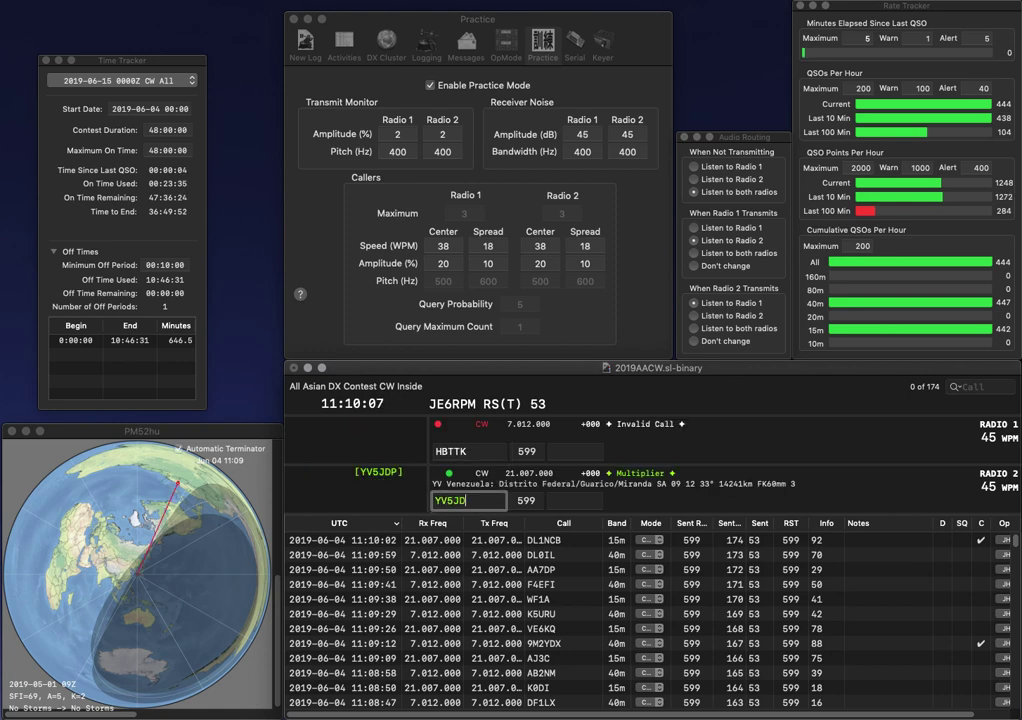
pyautogui.press('Return')
pyautogui.press('Up')
pyautogui.press('Right')
pyautogui.press('Right')
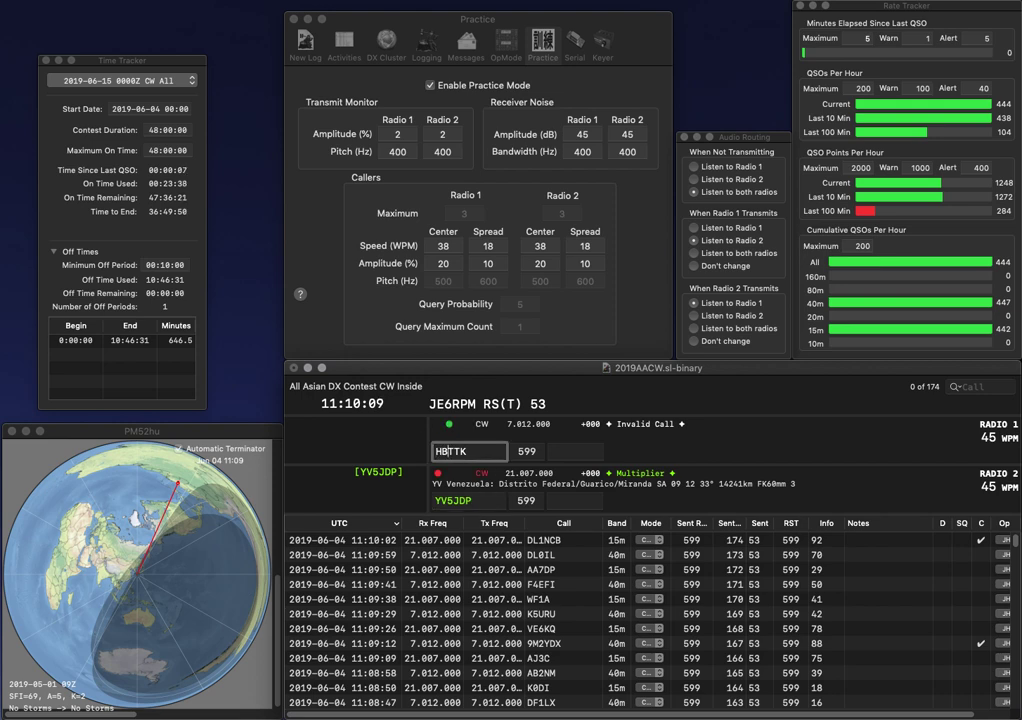
pyautogui.write('9')
pyautogui.press('Return')
pyautogui.press('Down')
pyautogui.press('space')
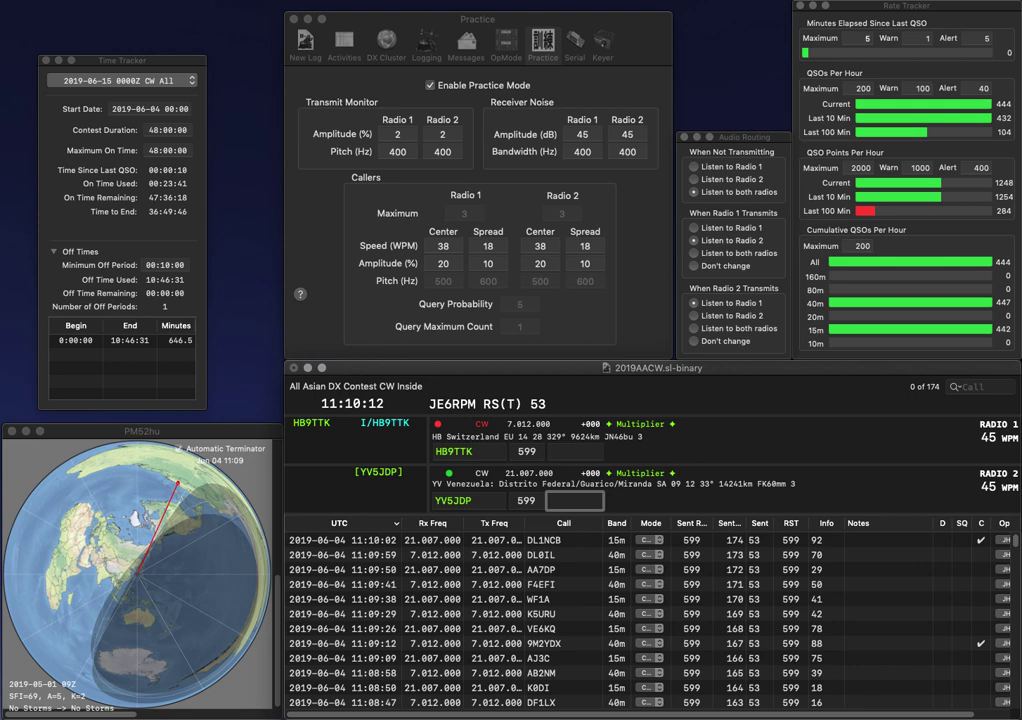
pyautogui.write('82')
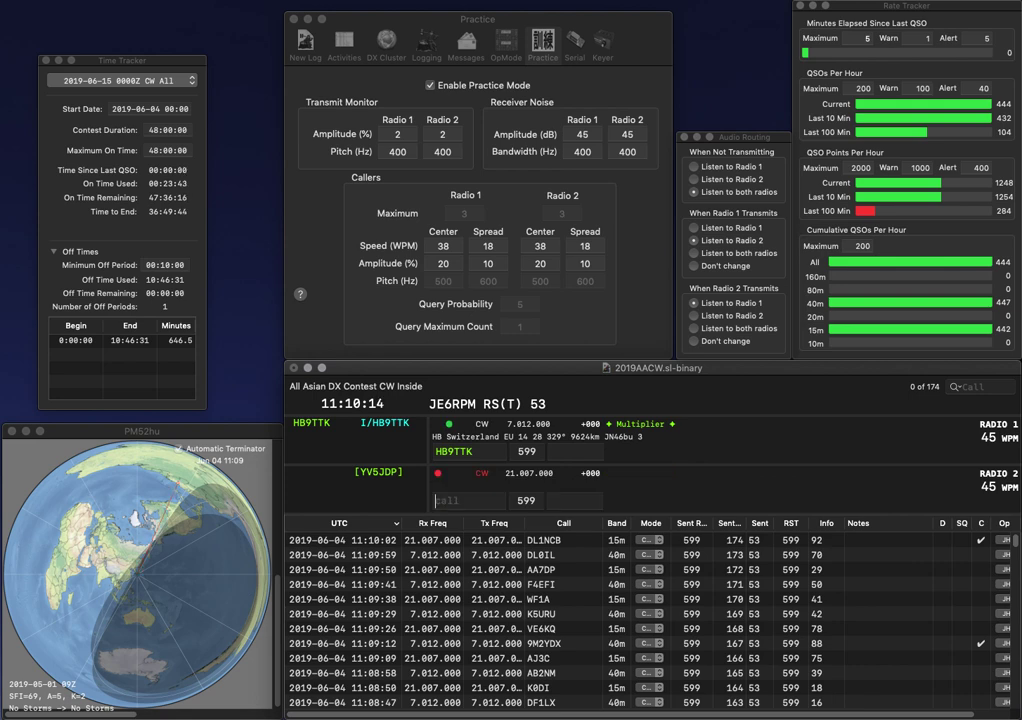
pyautogui.press('Return')
pyautogui.write('50')
pyautogui.press('Return')
pyautogui.write('ON5')
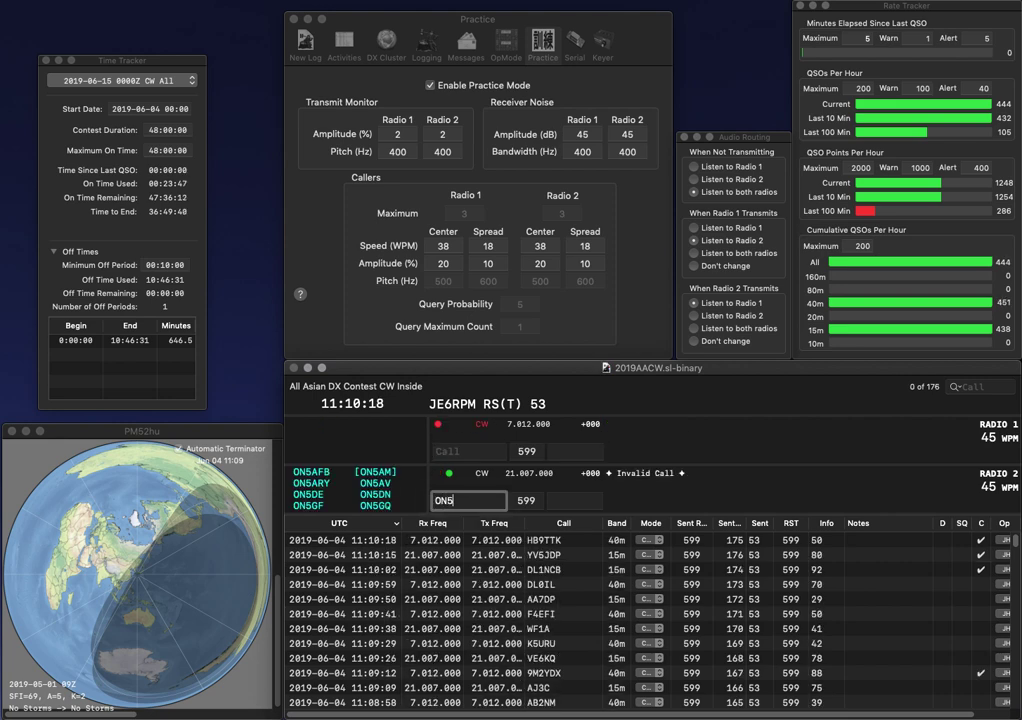
pyautogui.write('UR')
pyautogui.press('Return')
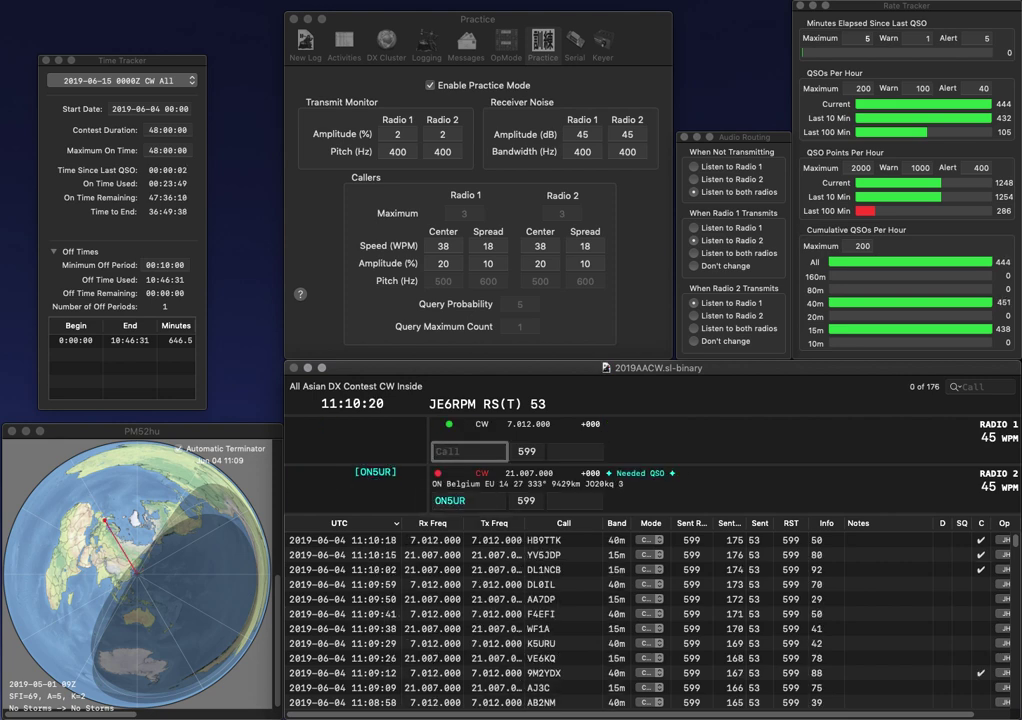
pyautogui.write('CS5CRE')
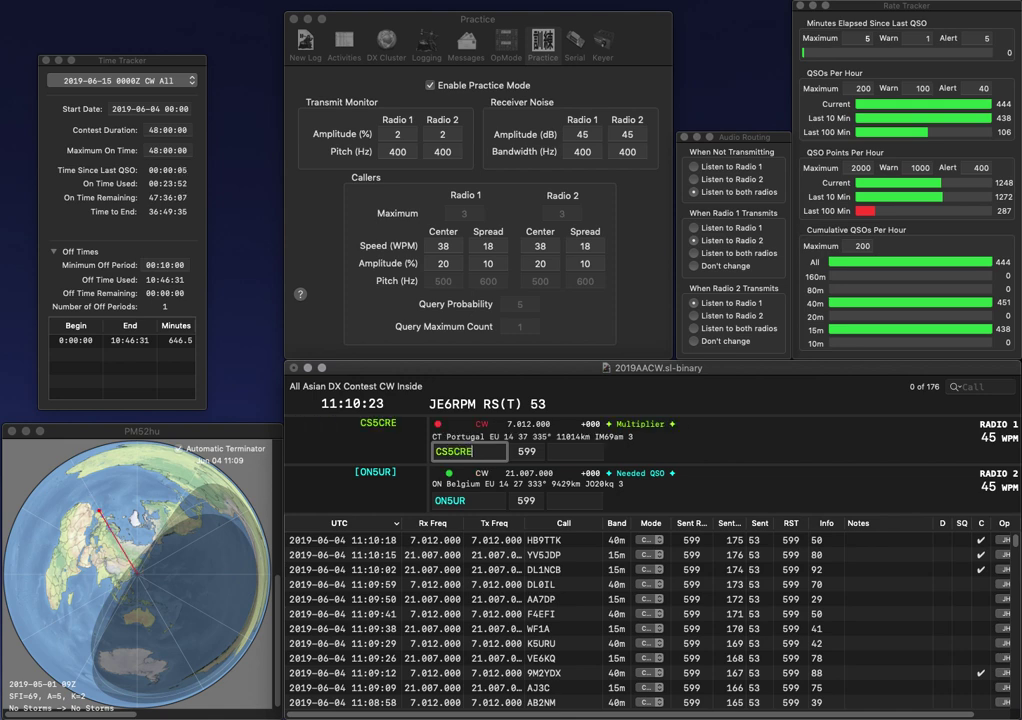
pyautogui.press('Return')
pyautogui.write('41')
pyautogui.press('Return')
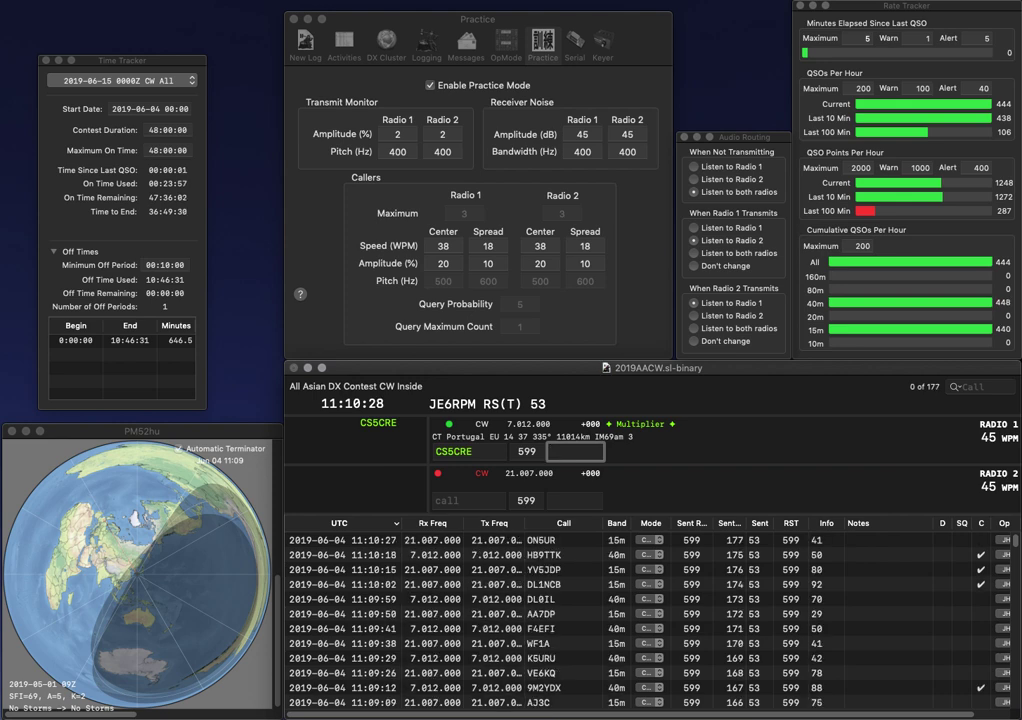
pyautogui.write('23')
pyautogui.press('Return')
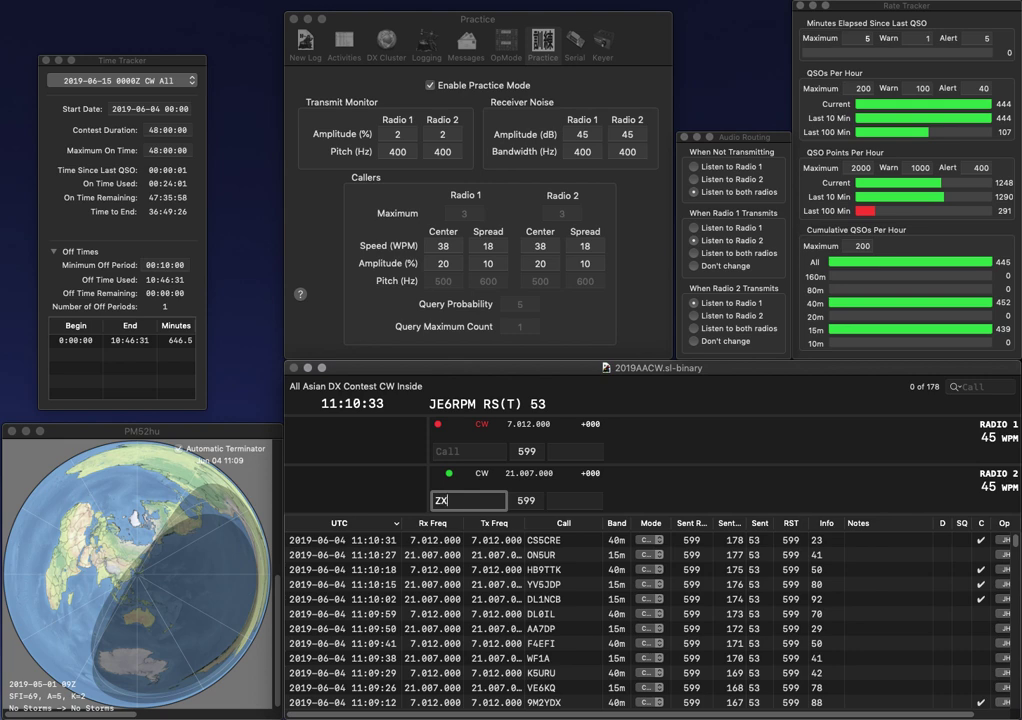
# Answer W0GRY on Radio 1 with its report.
pyautogui.press('Return')
pyautogui.write('W0GRY')
pyautogui.press('Return')
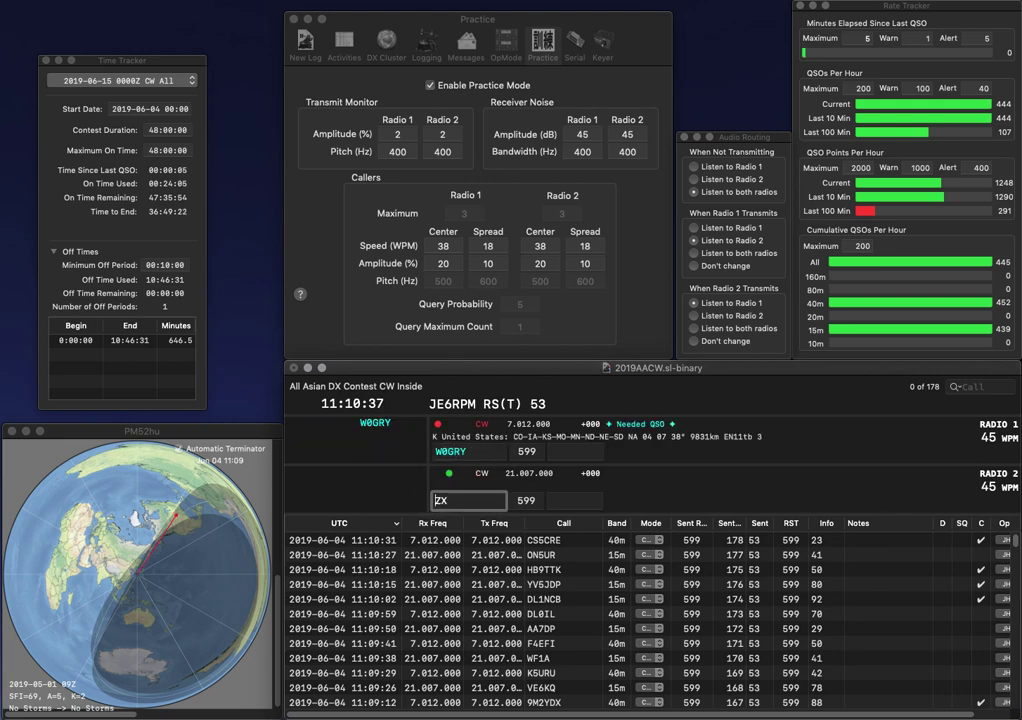
pyautogui.write('88')
pyautogui.press('Delete')
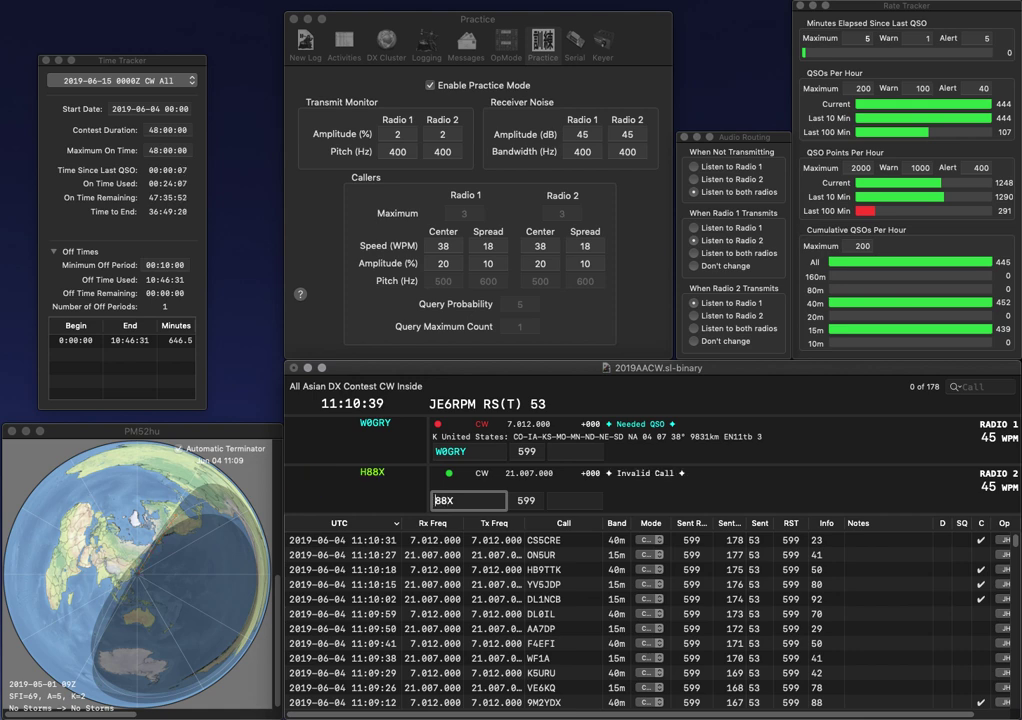
pyautogui.press('Left')
pyautogui.press('Left')
pyautogui.write('H')
pyautogui.press('Return')
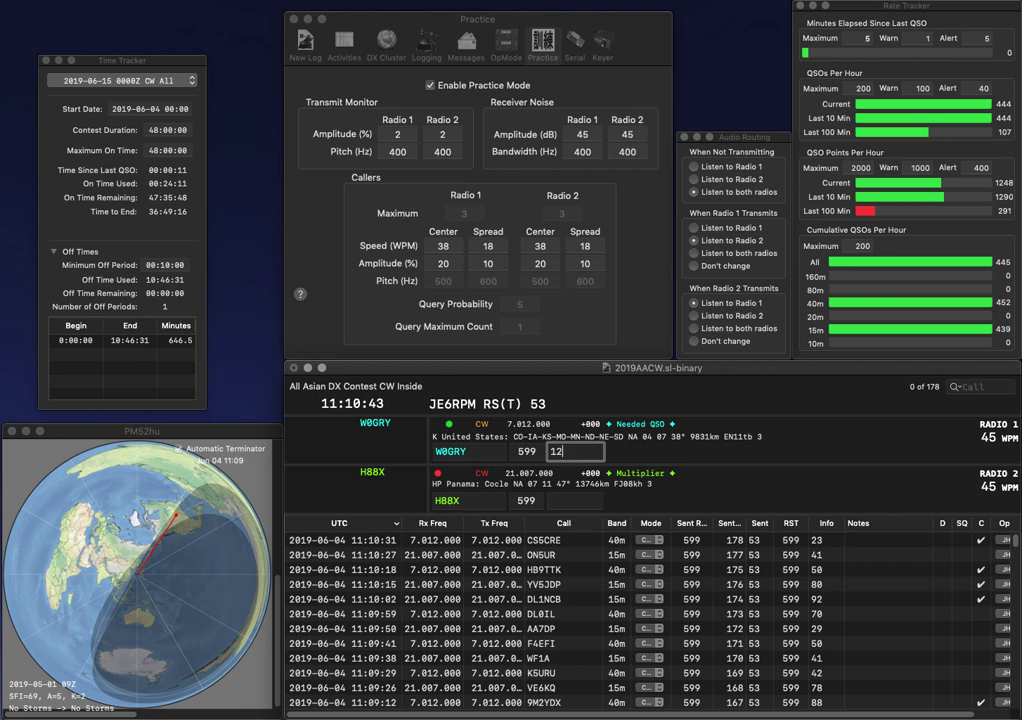
pyautogui.press('Return')
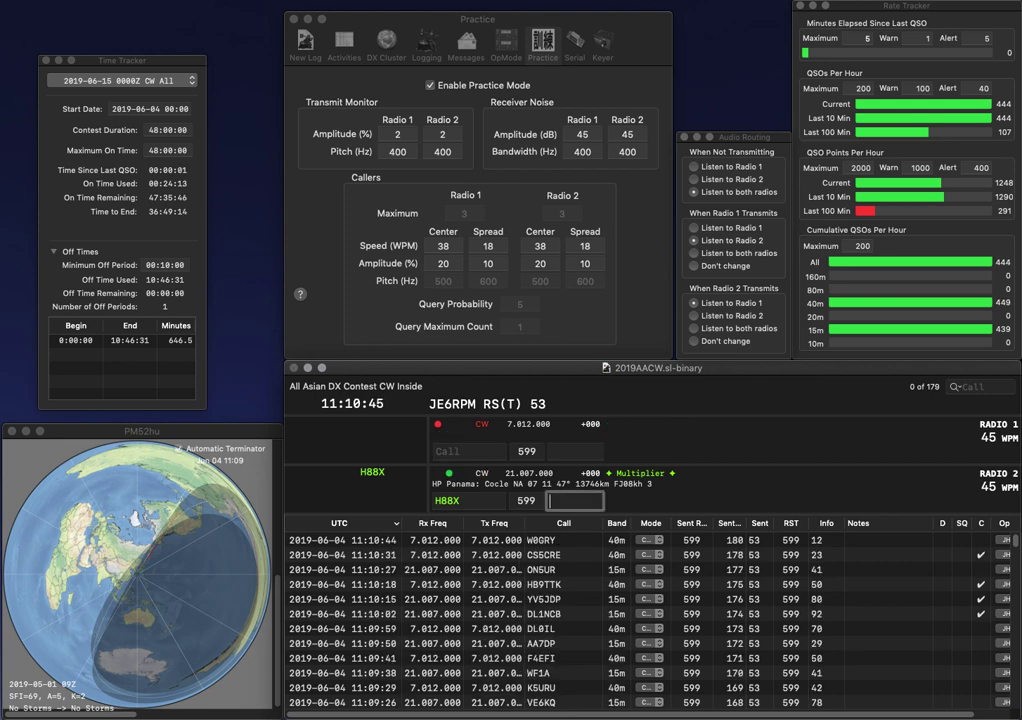
# Log H88X with exchange 18 on Radio 2 and answer WK4P on Radio 1.
pyautogui.press('Return')
pyautogui.write('WK4P')
pyautogui.press('Return')
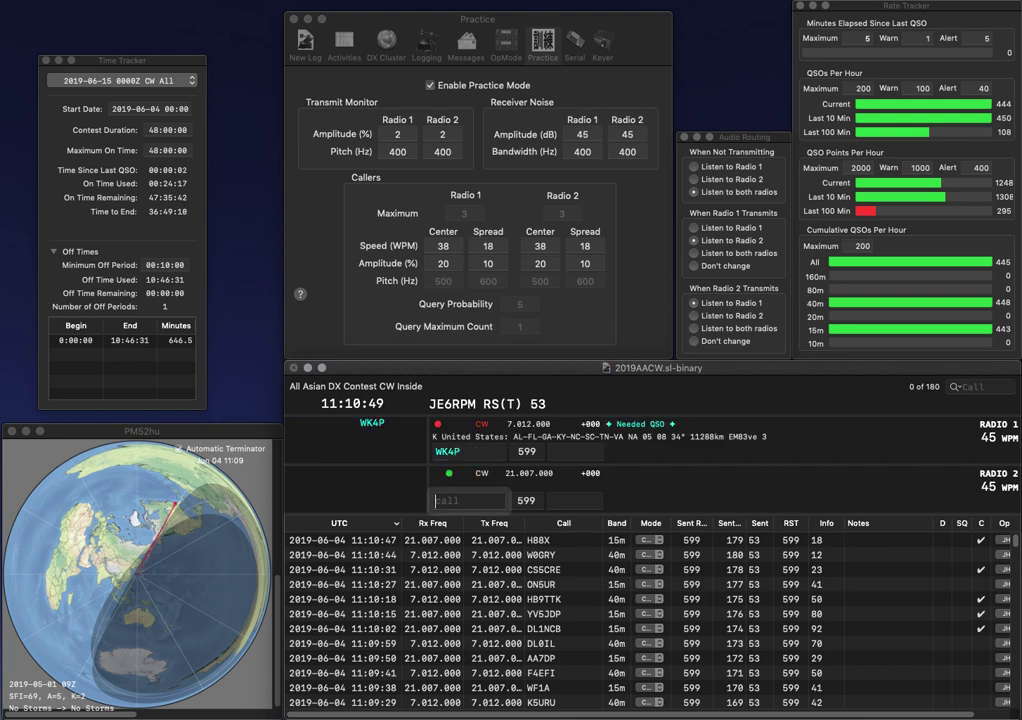
pyautogui.write('KC1')
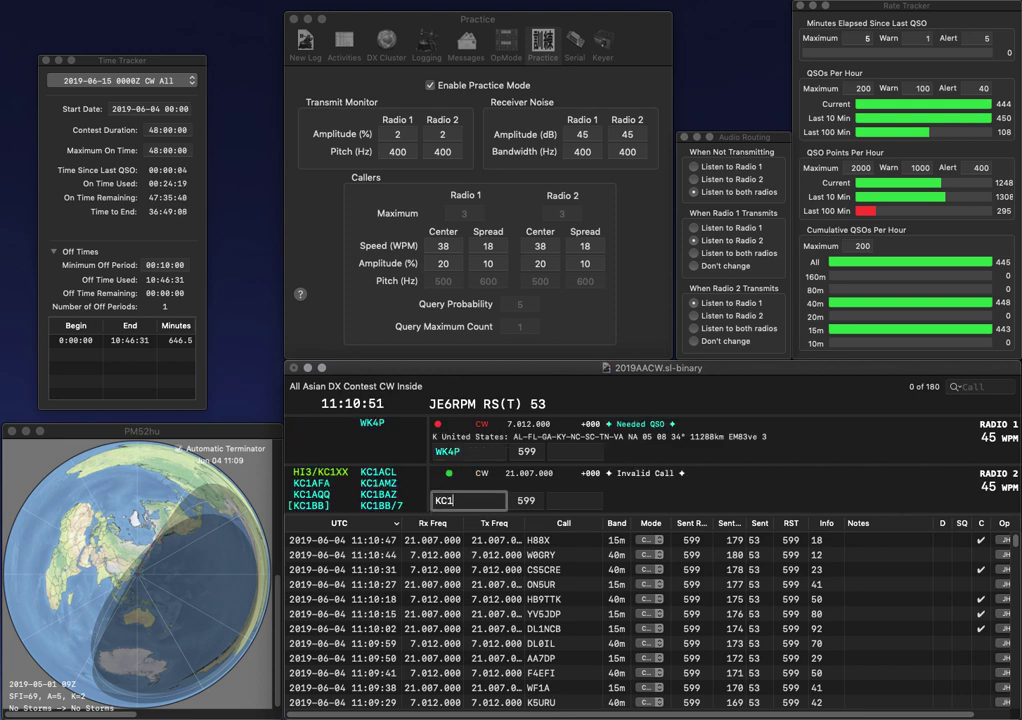
pyautogui.write('FLN')
pyautogui.press('Return')
pyautogui.press('Tab')
pyautogui.write('45')
pyautogui.press('Return')
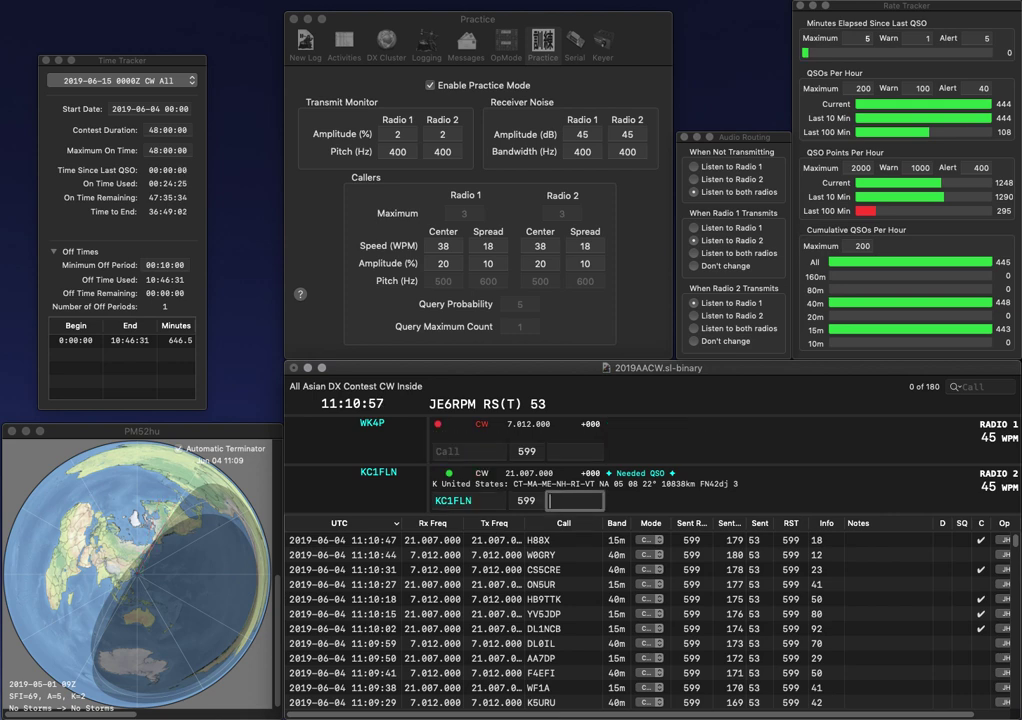
# Log KC1FLN with exchange 96 on Radio 2 and answer N9ZM on Radio 1.
pyautogui.write('J')
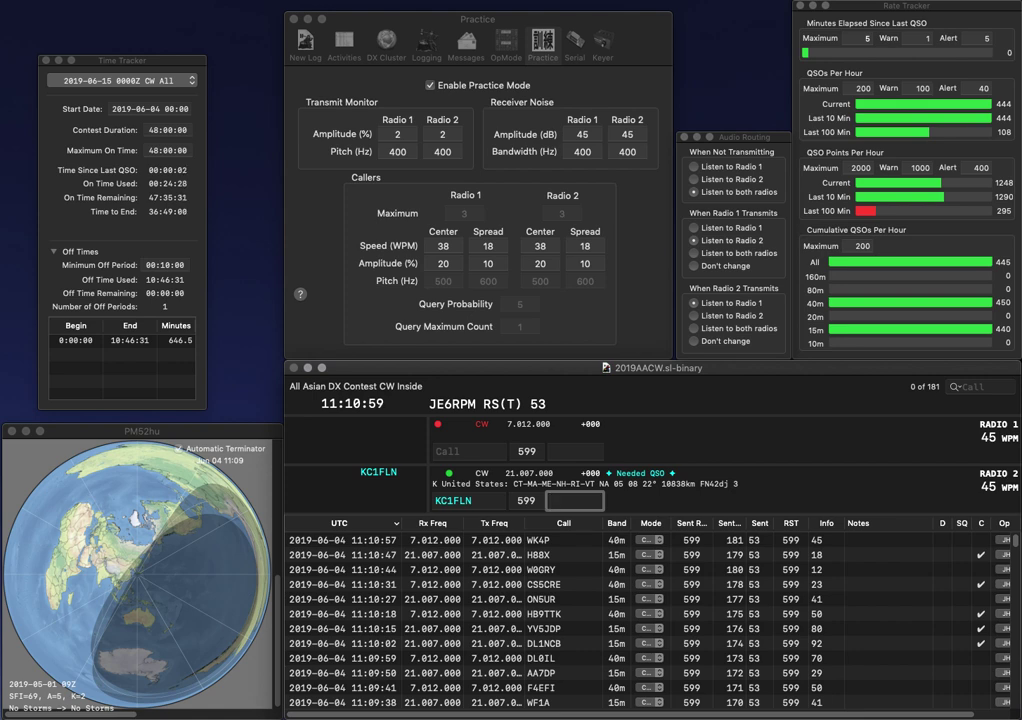
pyautogui.write('96')
pyautogui.press('Return')
pyautogui.write('N98')
pyautogui.press('BackSpace')
pyautogui.write('ZM')
pyautogui.press('Return')
pyautogui.write('DK1SL')
pyautogui.press('BackSpace')
pyautogui.press('BackSpace')
pyautogui.write('HL')
pyautogui.press('Return')
pyautogui.press('space')
pyautogui.write('55')
pyautogui.press('Return')
pyautogui.press('space')
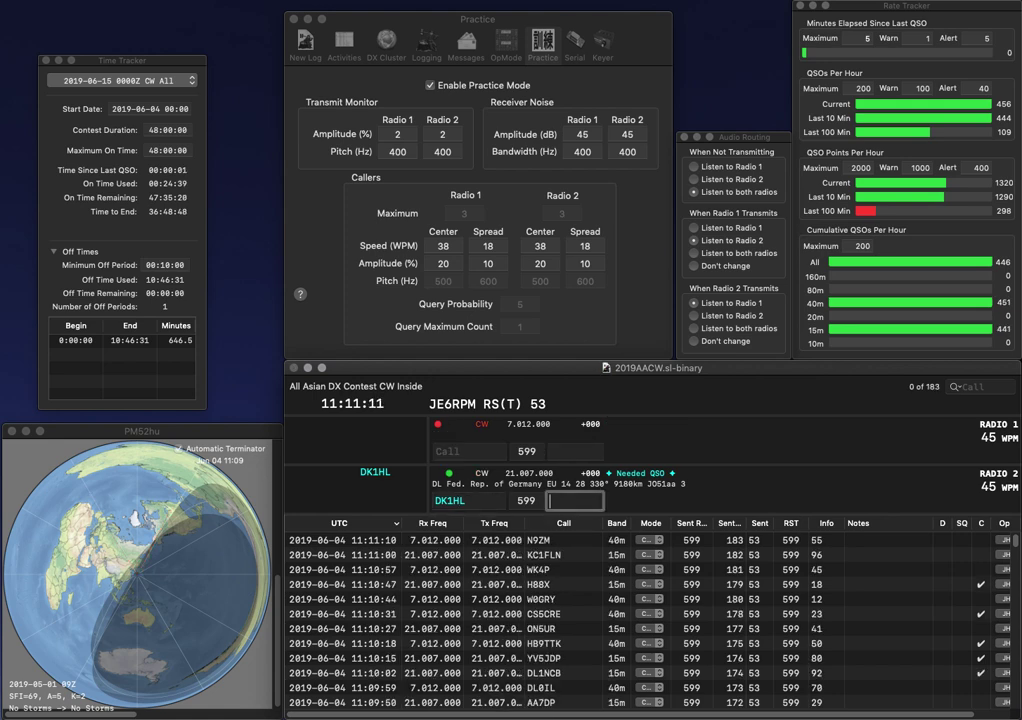
pyautogui.write('85')
pyautogui.press('Return')
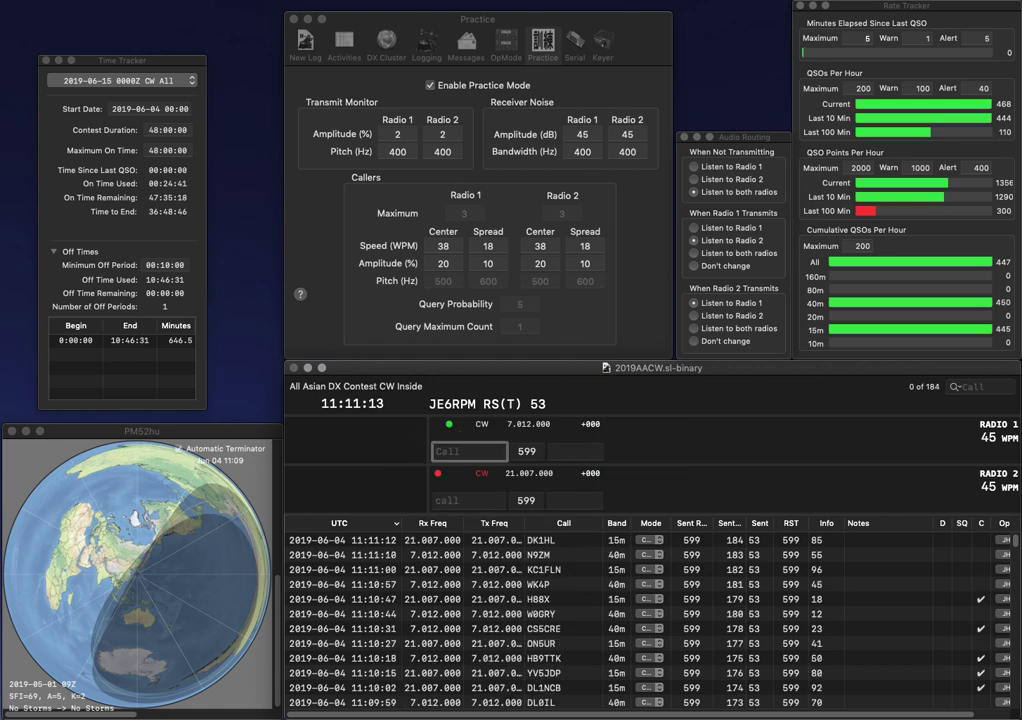
# Work CT1CZT on Radio 1 with exchange 63 and send the partial call U on Radio 2.
pyautogui.write('CT1CZT')
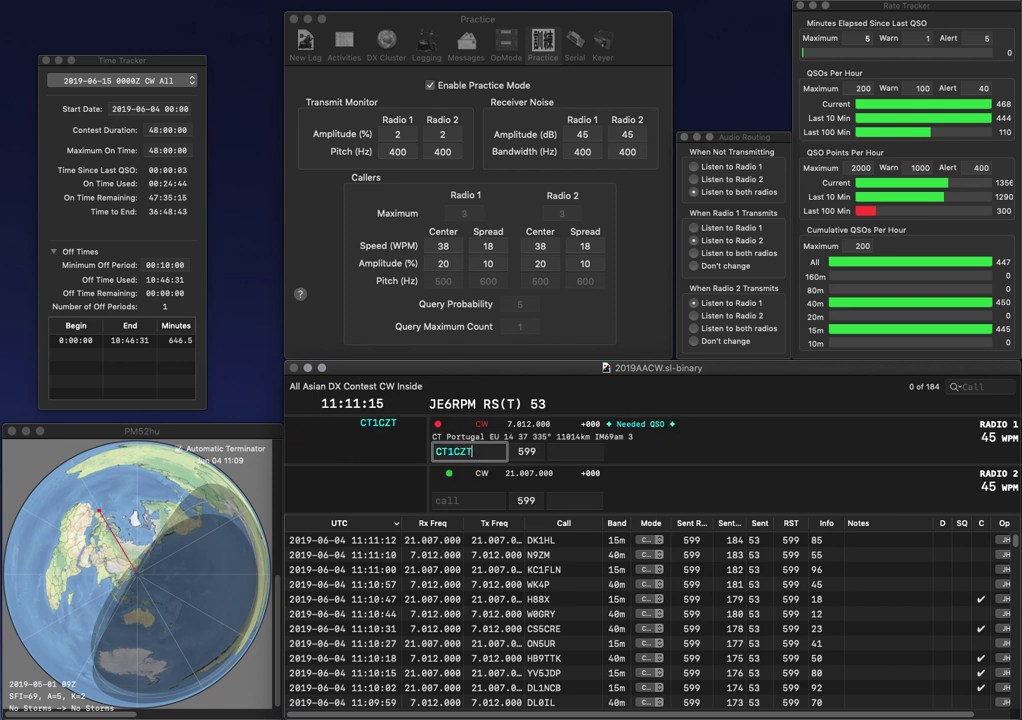
pyautogui.press('Return')
pyautogui.write('U')
pyautogui.press('Return')
pyautogui.press('space')
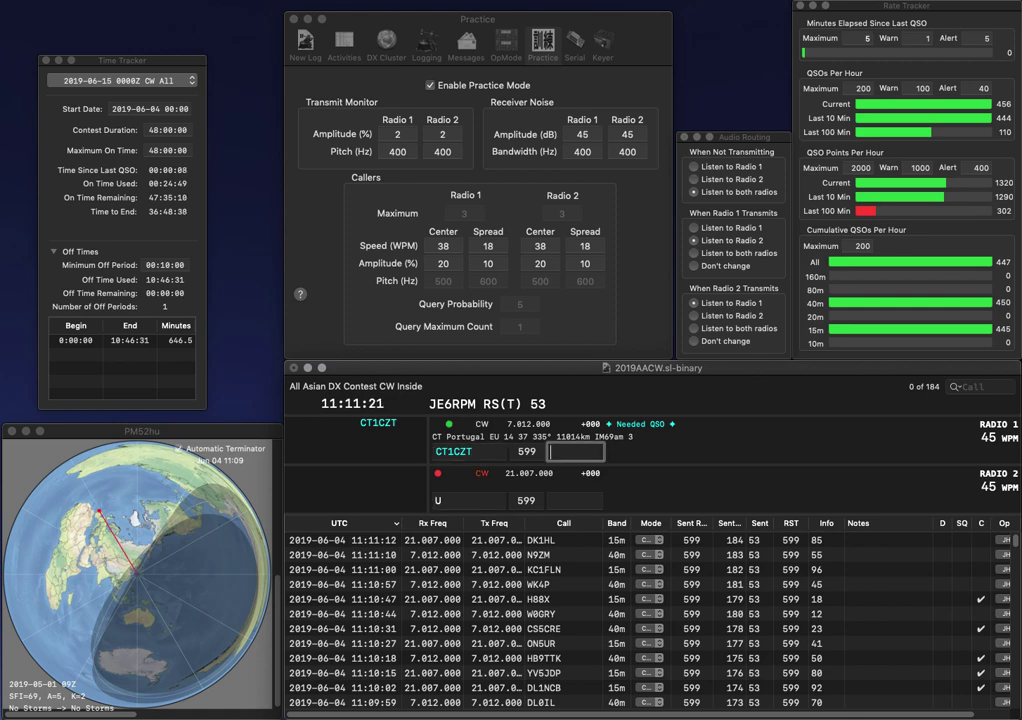
pyautogui.write('63')
pyautogui.press('Return')
pyautogui.write('VE2')
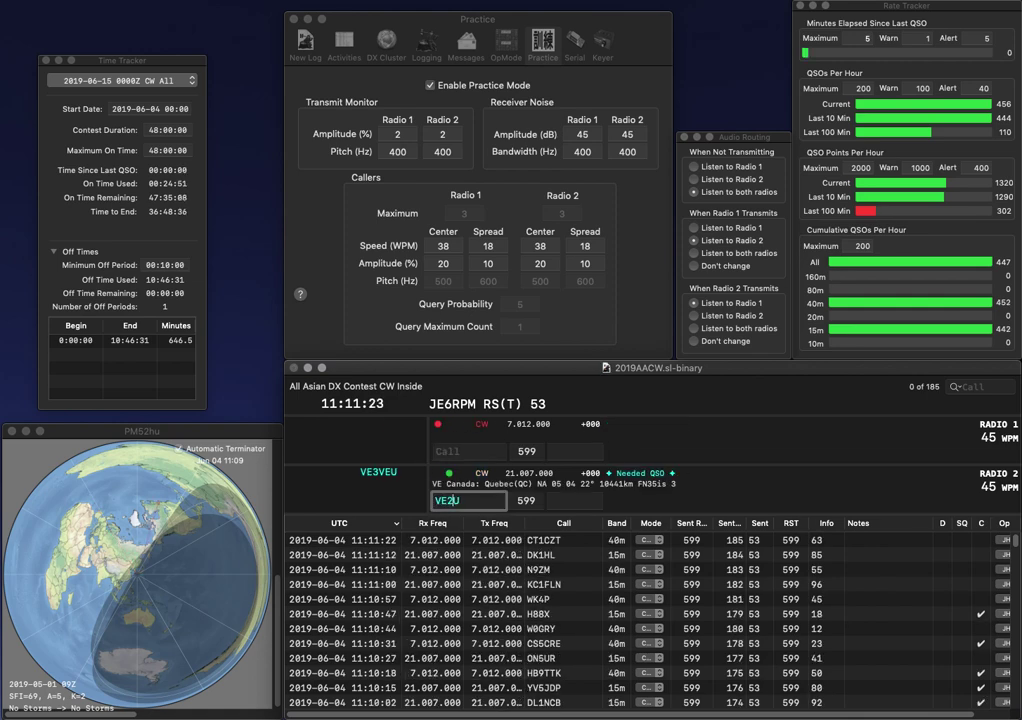
pyautogui.write('ES')
pyautogui.press('Return')
pyautogui.write('N9NB')
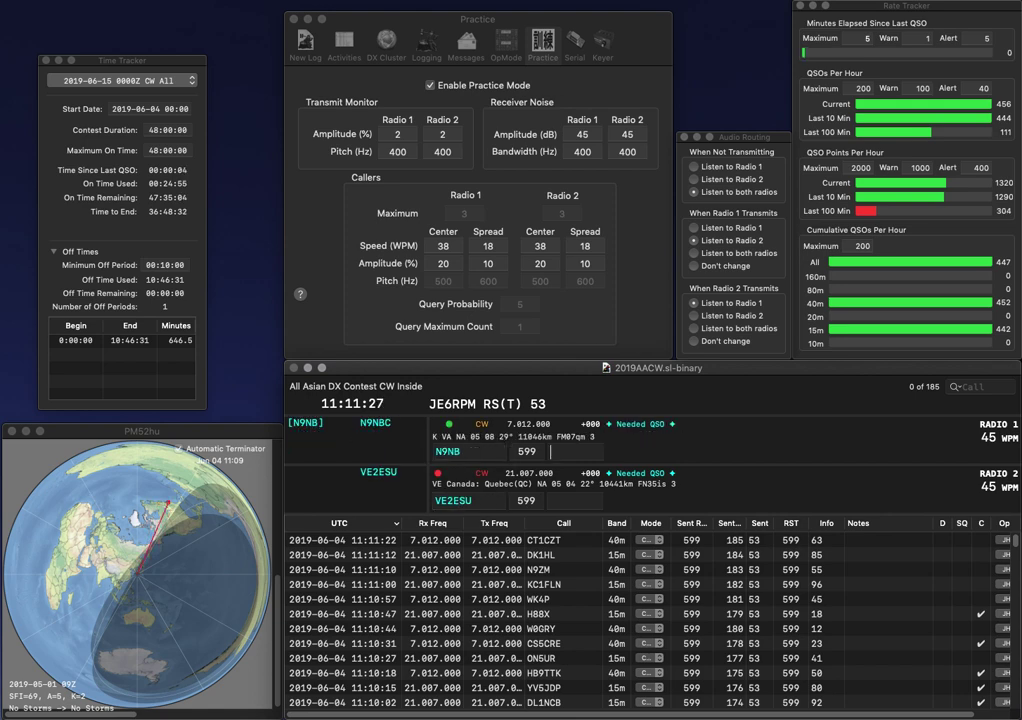
pyautogui.press('Return')
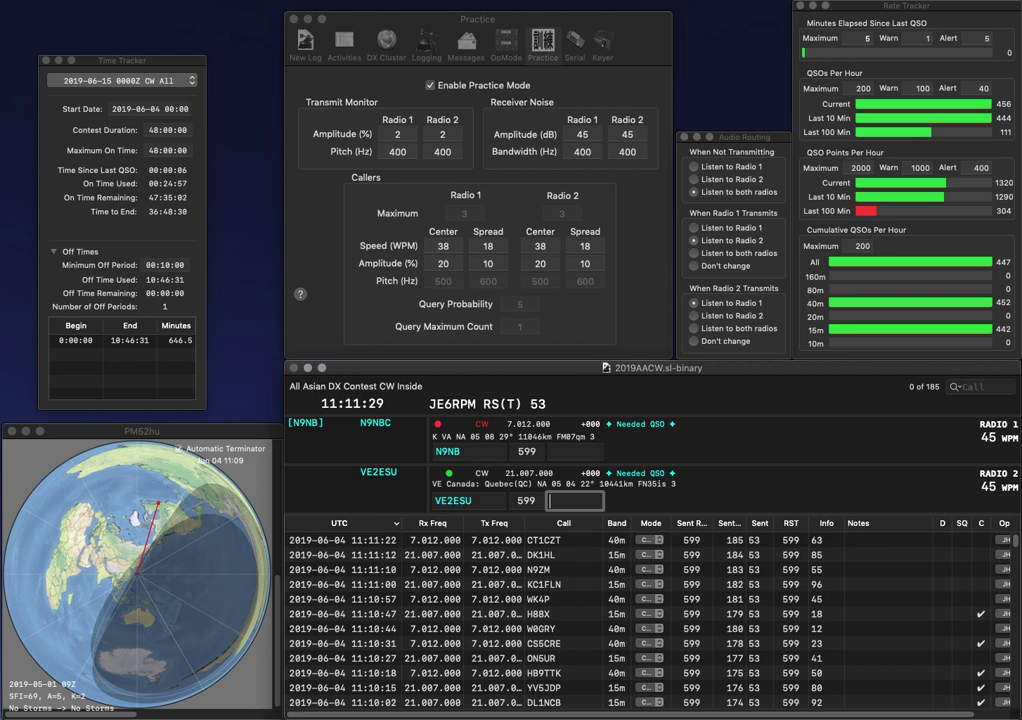
pyautogui.write('13')
pyautogui.press('Return')
pyautogui.write('66')
pyautogui.press('Return')
pyautogui.write('S')
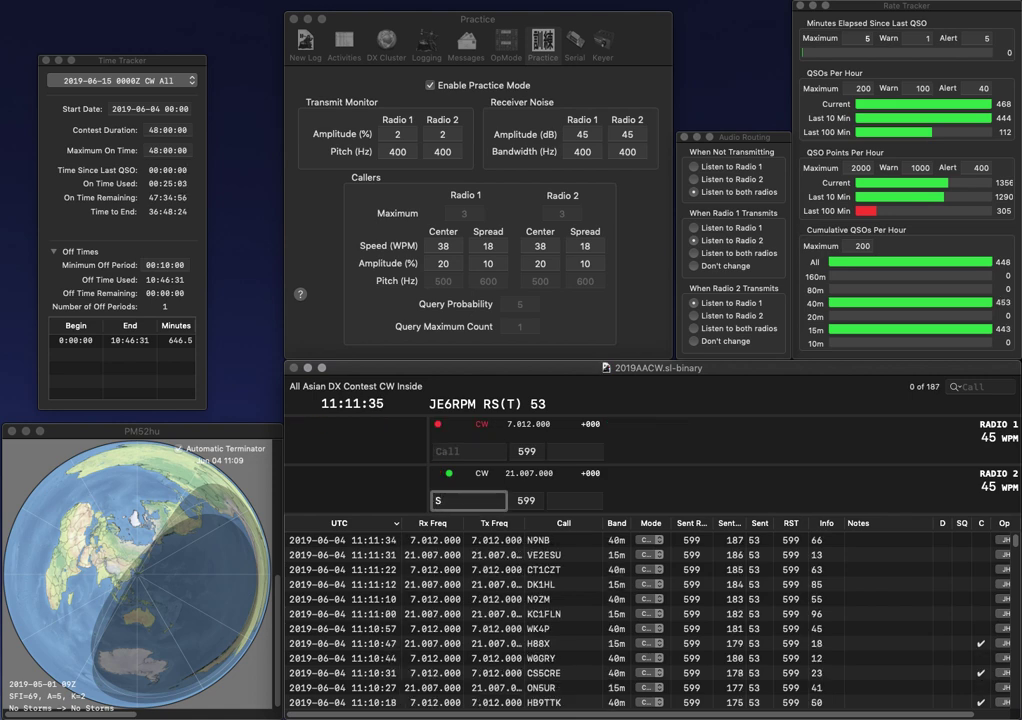
pyautogui.write('A6MIW')
pyautogui.press('Left')
pyautogui.press('Left')
pyautogui.press('Left')
pyautogui.press('BackSpace')
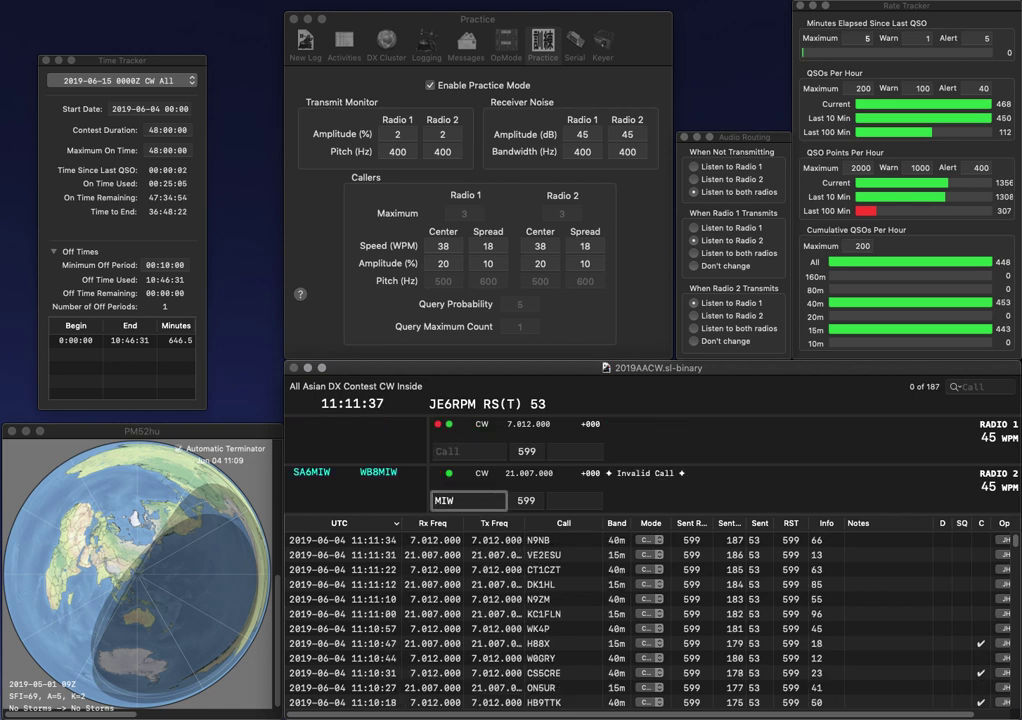
pyautogui.write('SA6')
pyautogui.press('Return')
# Enter the partial call MFA on Radio 1, complete it as LA7MFA and answer it.
pyautogui.write('MFA')
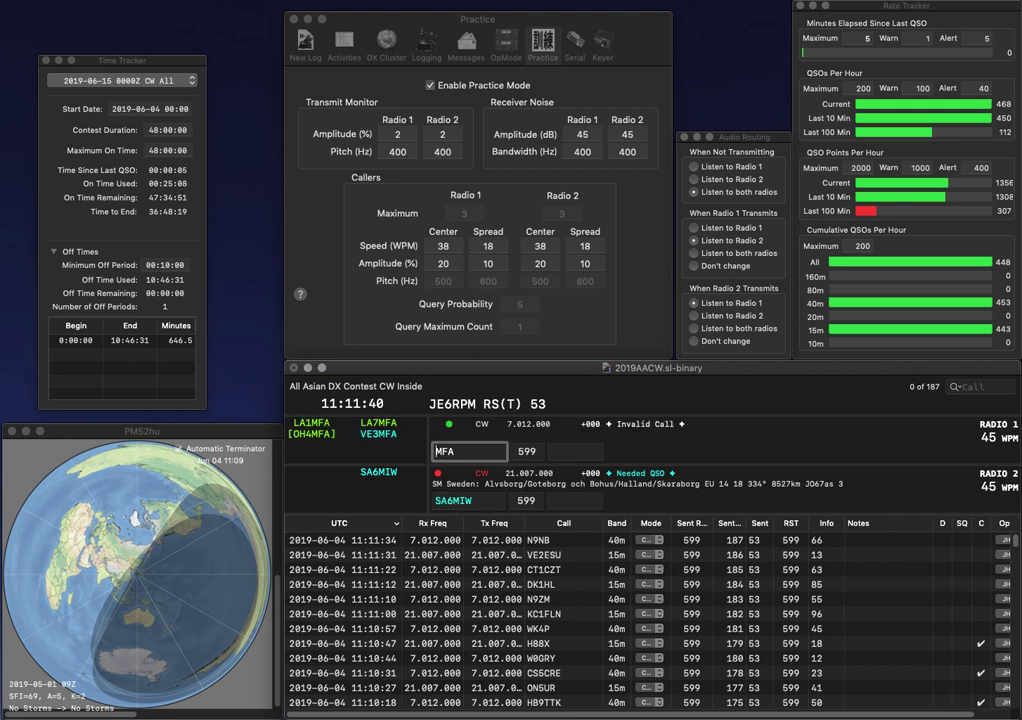
pyautogui.click(437, 451)
pyautogui.write('LA7MFA')
pyautogui.press('Return')
pyautogui.press('Return')
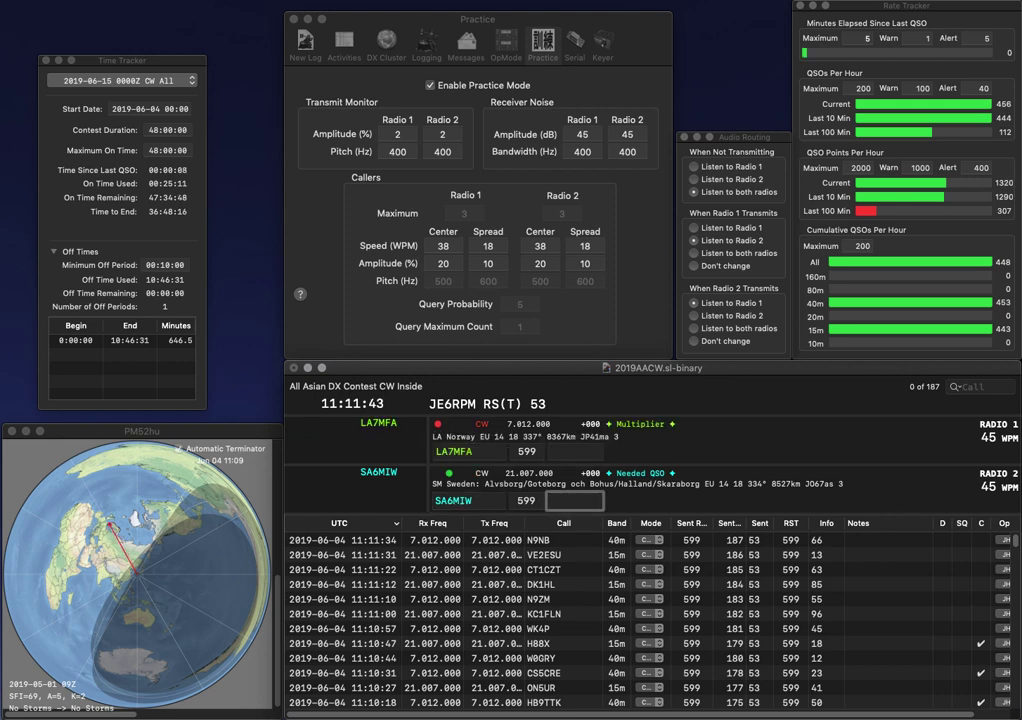
pyautogui.write('06')
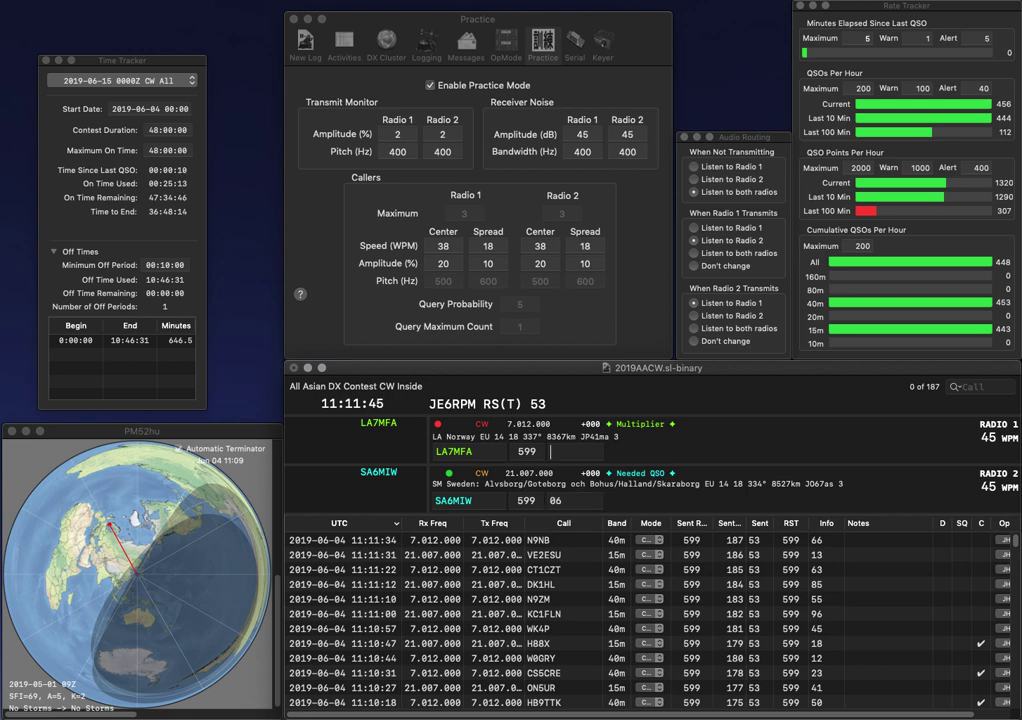
pyautogui.press('Return')
pyautogui.press('Return')
pyautogui.write('LA0FA')
pyautogui.press('Return')
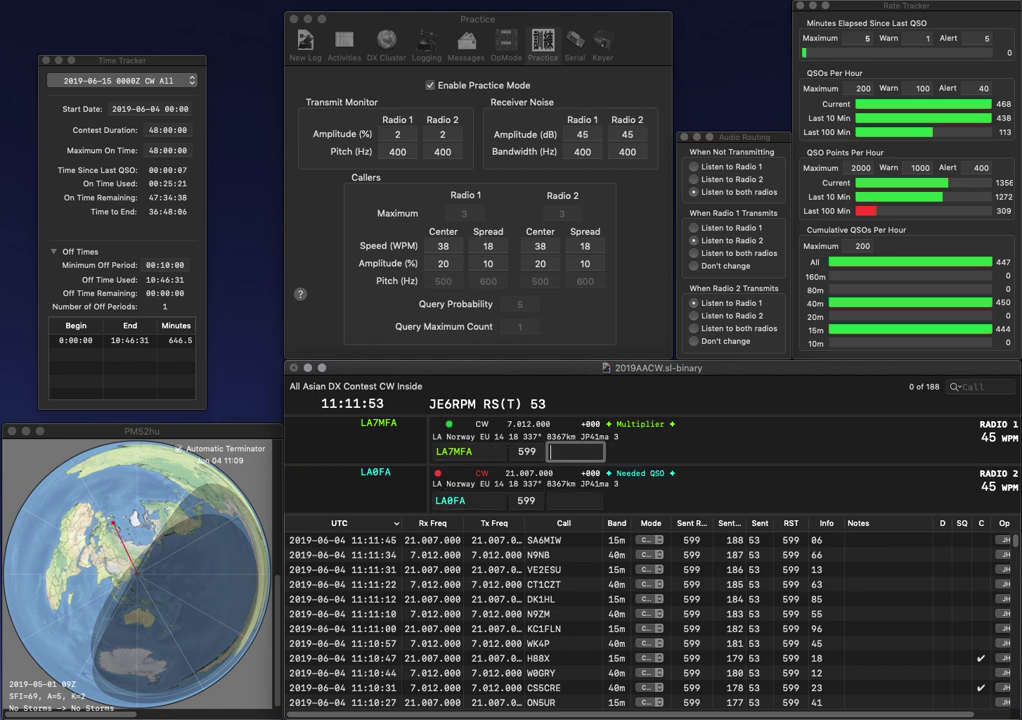
pyautogui.press('Return')
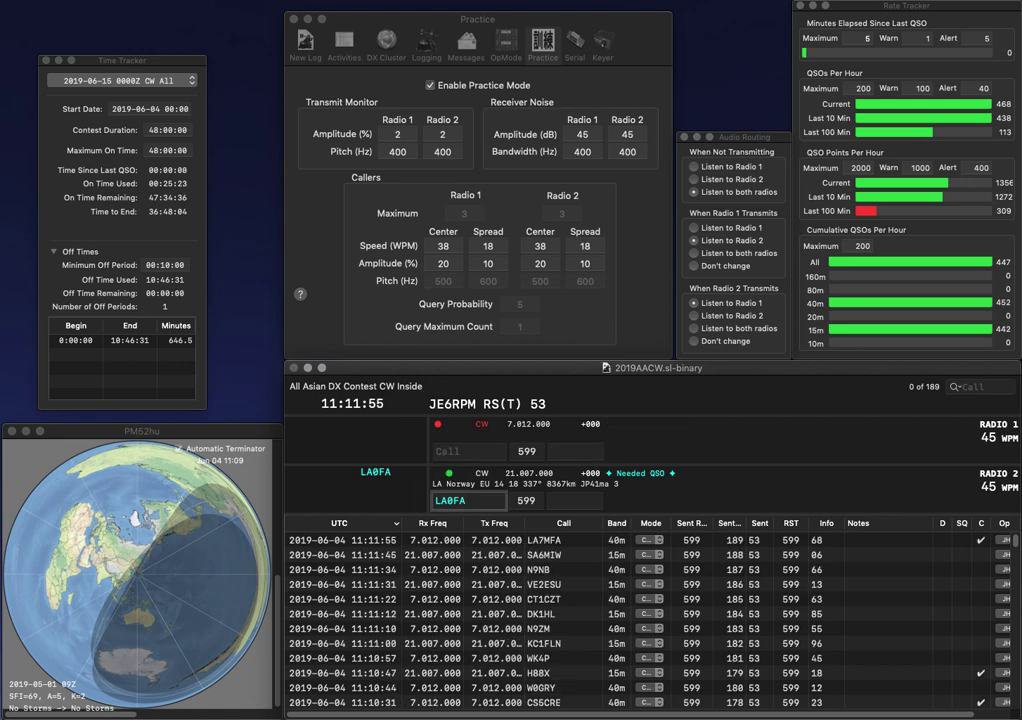
pyautogui.press('Return')
pyautogui.write('36')
pyautogui.press('Return')
# Answer N9PWM on Radio 1 and log it with exchange 02, while entering and calling NK6A from the partial 6A on Radio 2.
pyautogui.write('N9PWM')
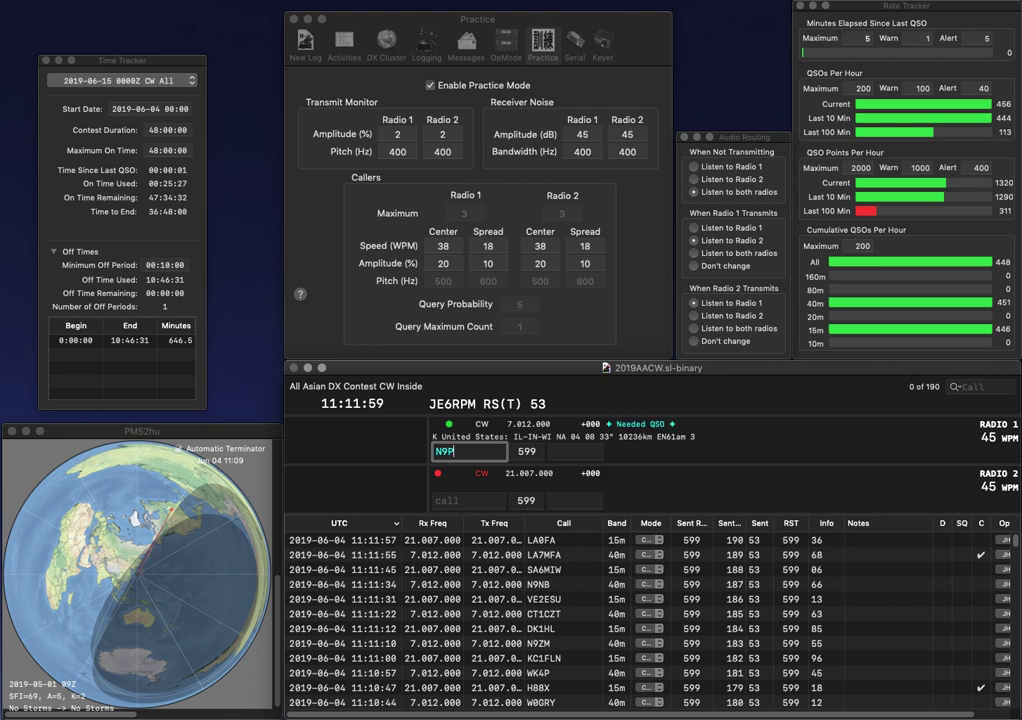
pyautogui.press('Return')
pyautogui.write('6A')
pyautogui.press('Return')
pyautogui.press('space')
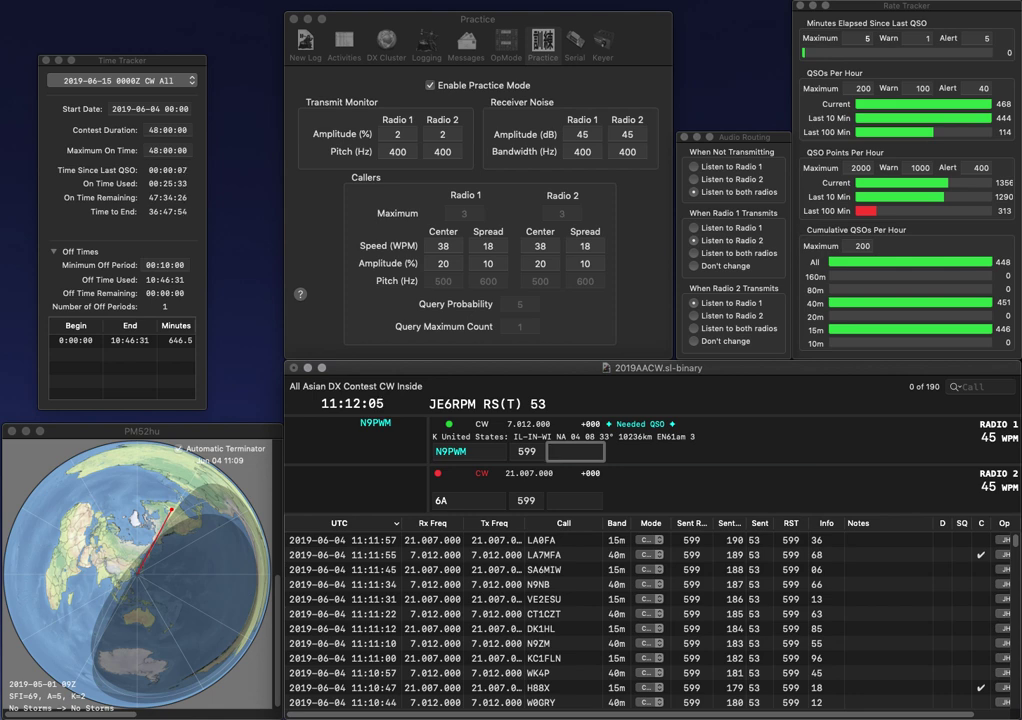
pyautogui.write('02')
pyautogui.press('Return')
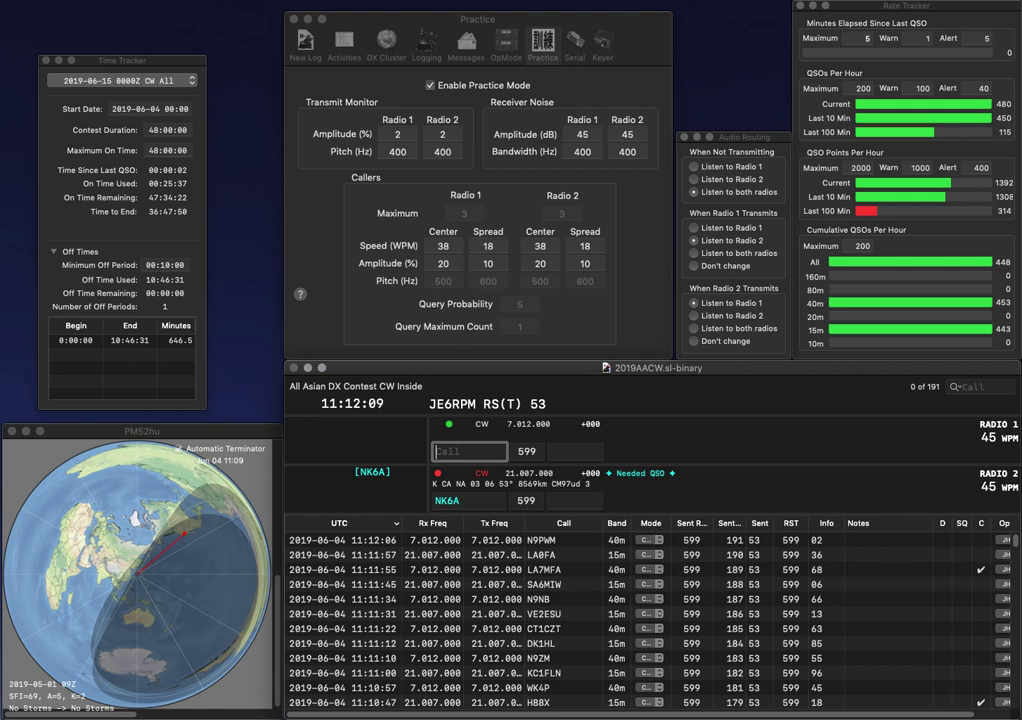
# Enter the call UA0CID on Radio 1 and log NK6A with exchange 80 on Radio 2.
pyautogui.write('UA0CID')
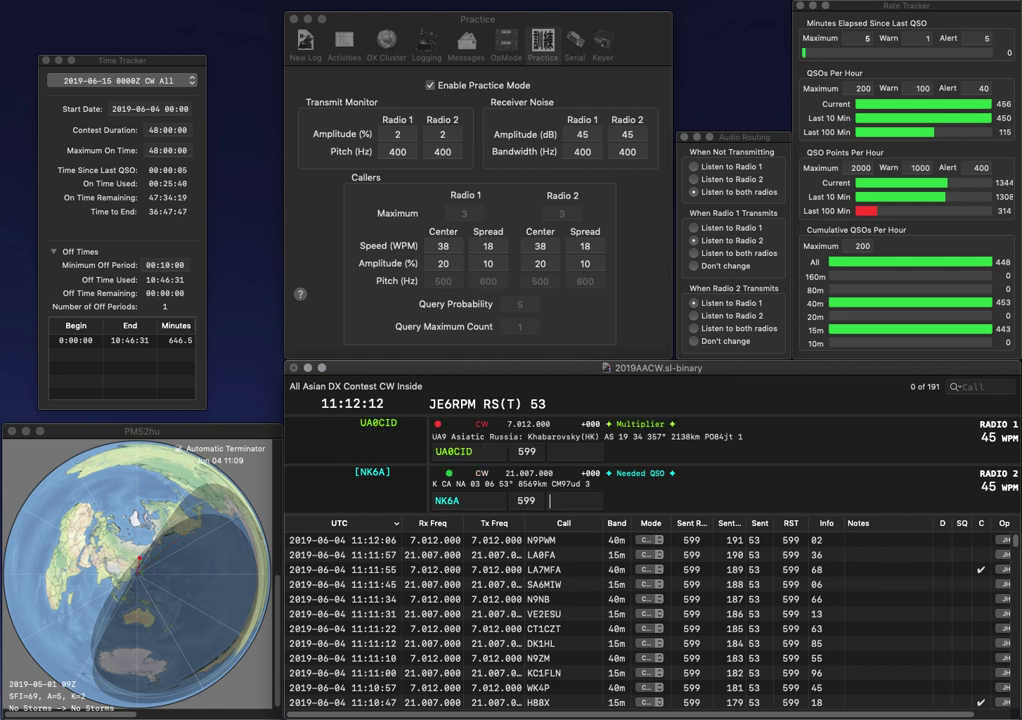
pyautogui.press('Return')
pyautogui.write('80')
pyautogui.press('Return')
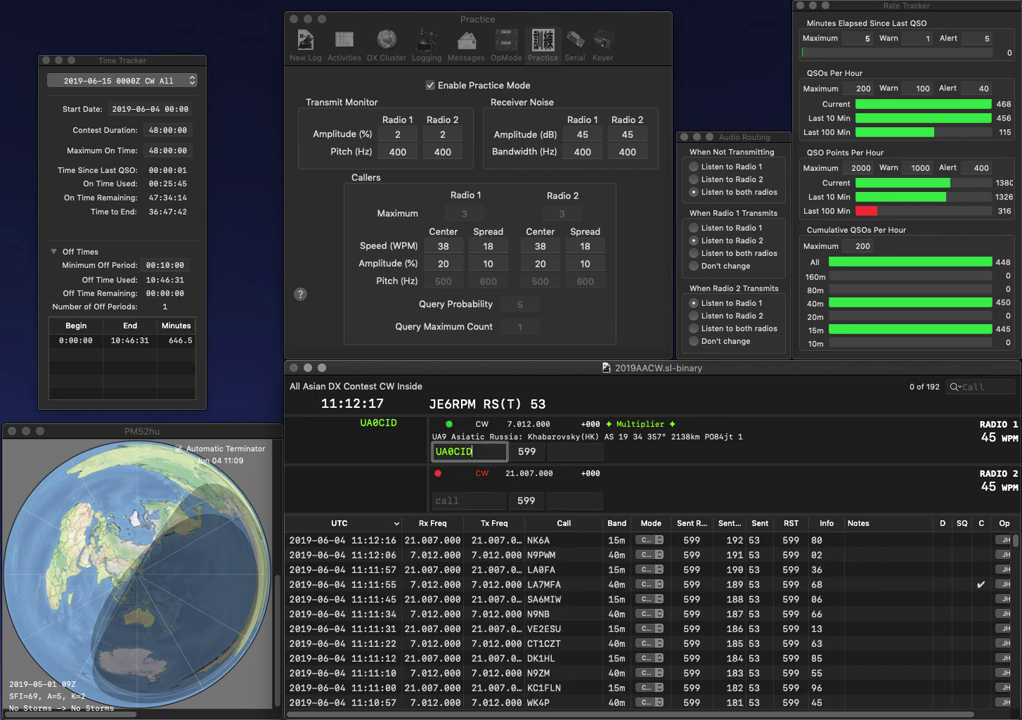
# Answer UA0CID on Radio 1 and log it with exchange 15.
pyautogui.press('Return')
pyautogui.write('15')
pyautogui.press('Return')
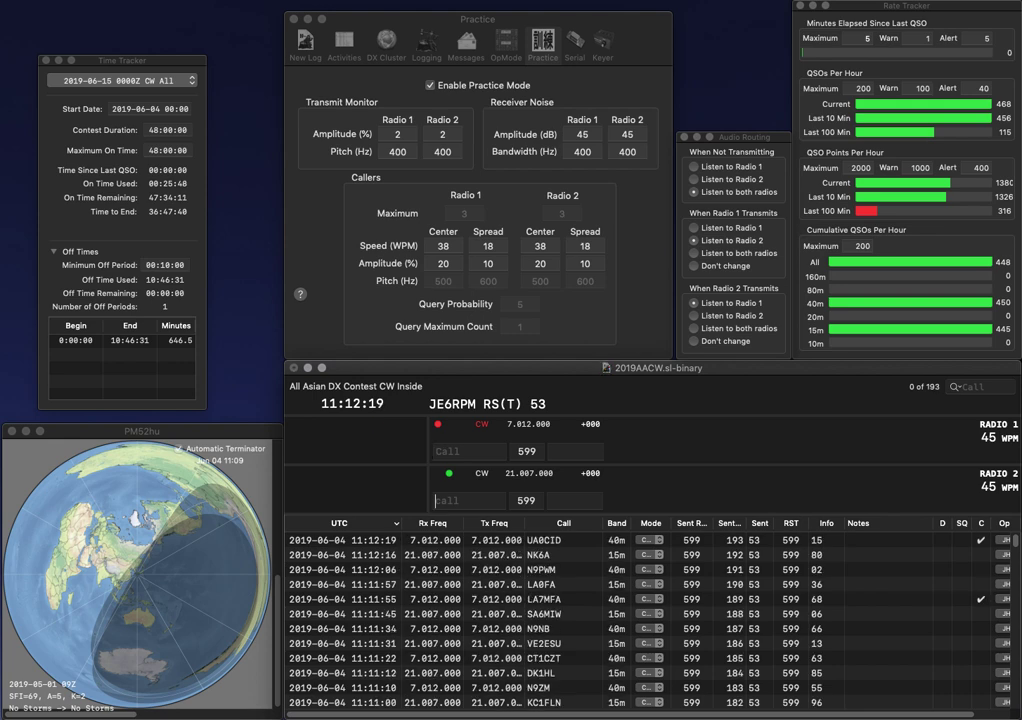
pyautogui.write('VYZ')
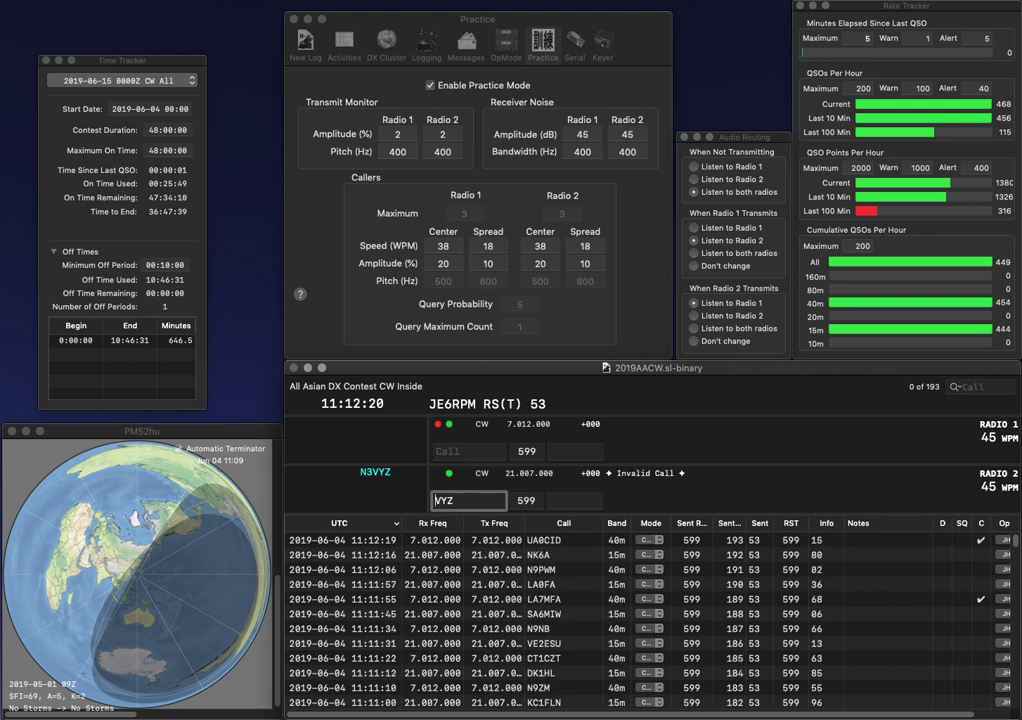
pyautogui.hotkey('ctrl', 'a')
pyautogui.write('N3')
pyautogui.press('Return')
pyautogui.write('WA')
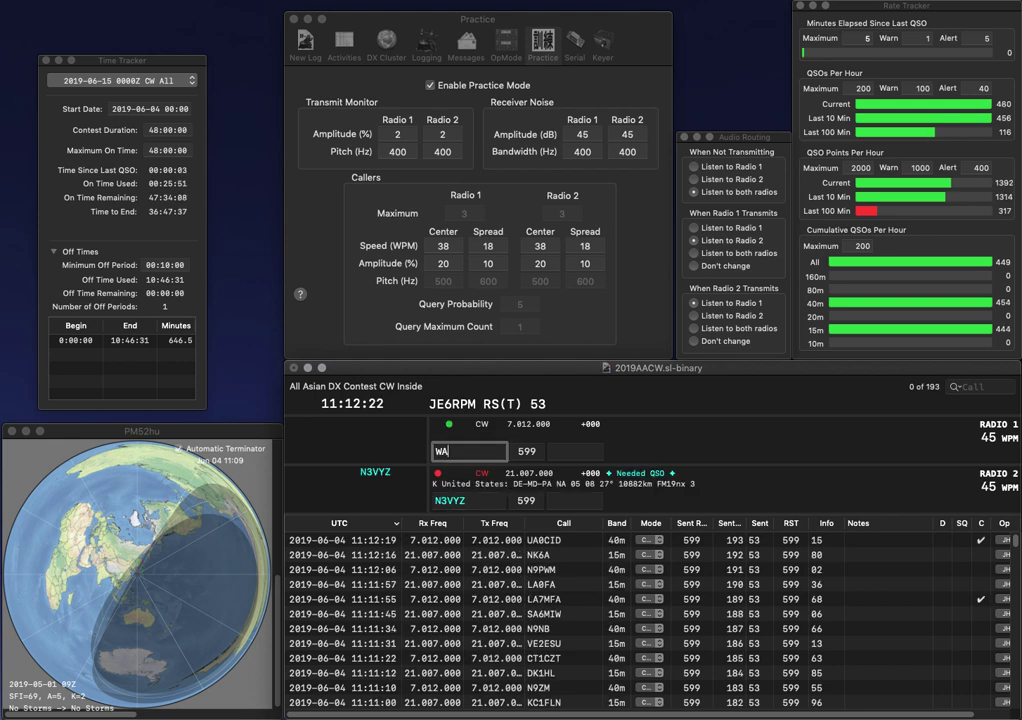
pyautogui.write('6KHK')
pyautogui.press('Return')
# Log N3VYZ with exchange 04 on Radio 2 and WA6KHK with exchange 01 on Radio 1.
pyautogui.write('04')
pyautogui.press('Return')
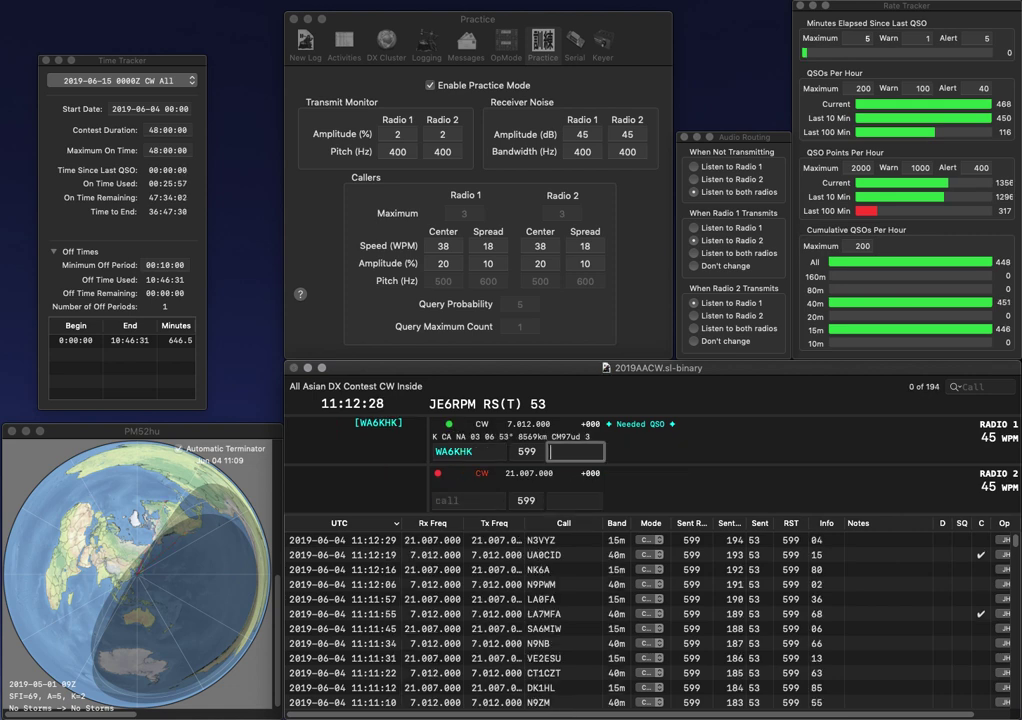
pyautogui.write('01')
pyautogui.press('Return')
# Enter the next caller on Radio 2, correct the call to W4KQB and answer it.
pyautogui.write('WA4KQ')
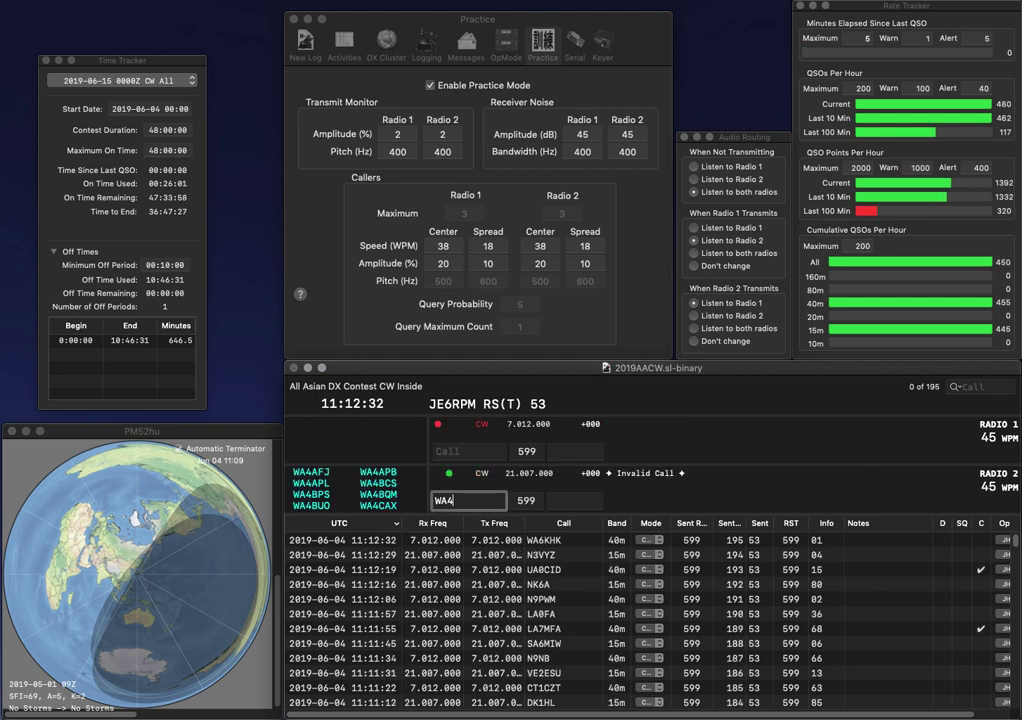
pyautogui.press('Right')
pyautogui.press('Right')
pyautogui.press('BackSpace')
pyautogui.press('Return')
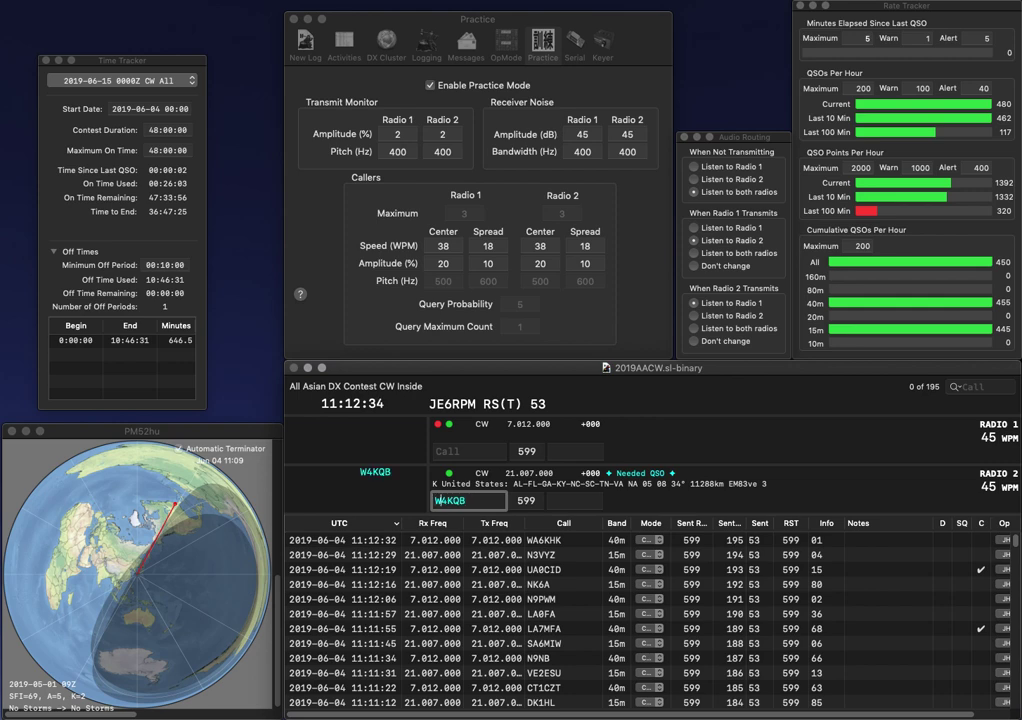
pyautogui.write('CT')
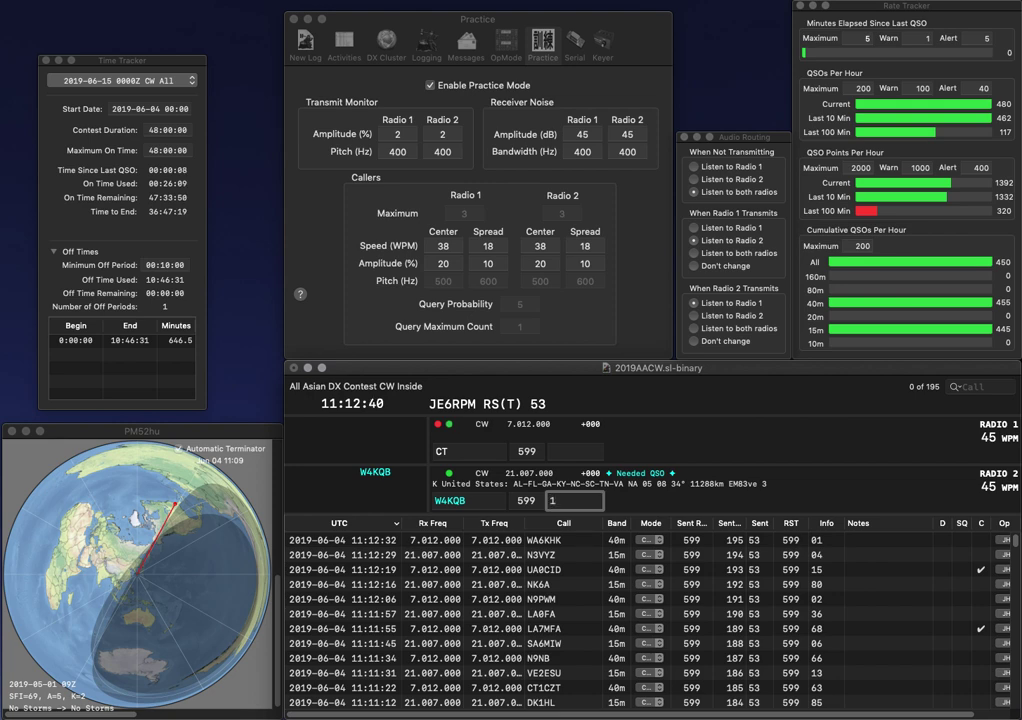
pyautogui.press('Return')
pyautogui.write('ED3')
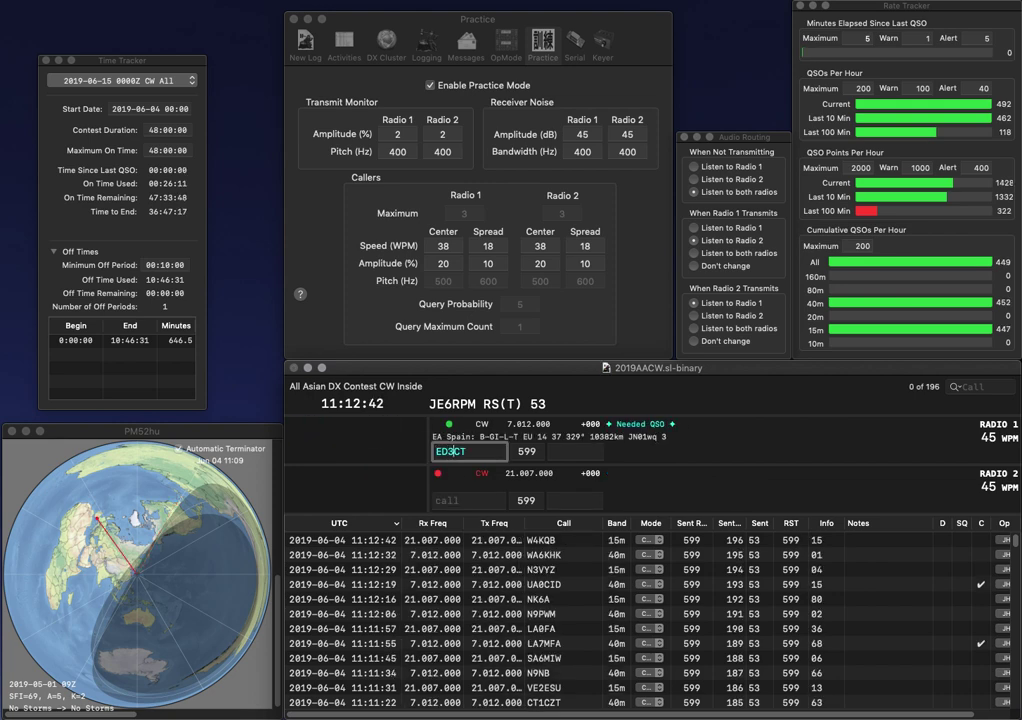
pyautogui.press('Delete')
pyautogui.press('Return')
# Enter the call F5JQF on Radio 2 and answer it with its report.
pyautogui.write('F')
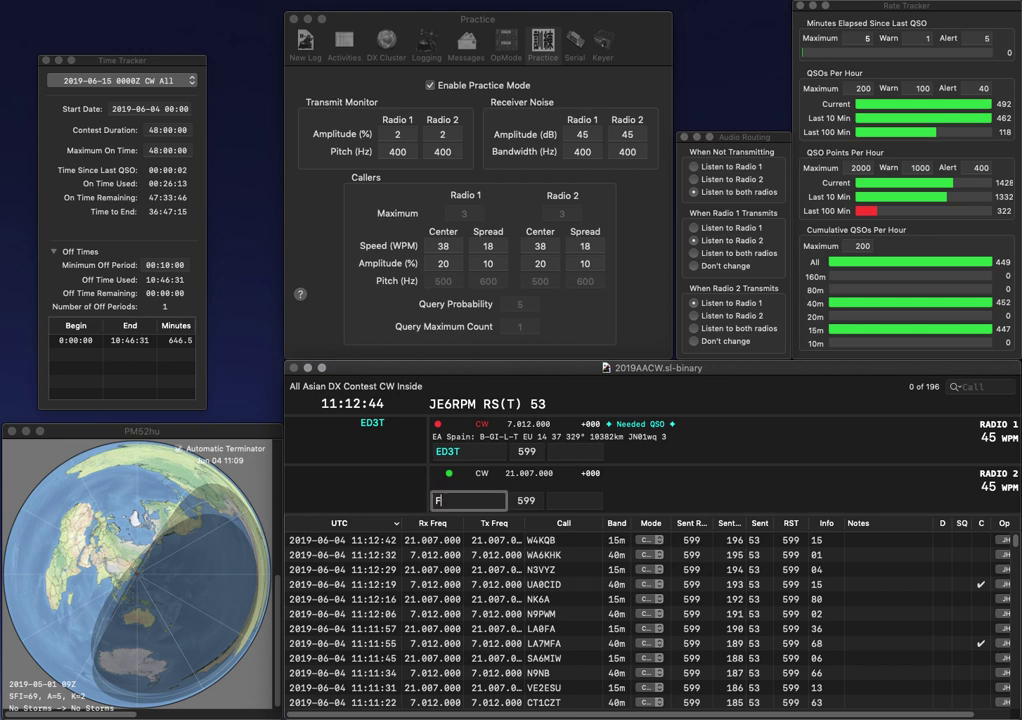
pyautogui.write('5JQF')
pyautogui.press('Return')
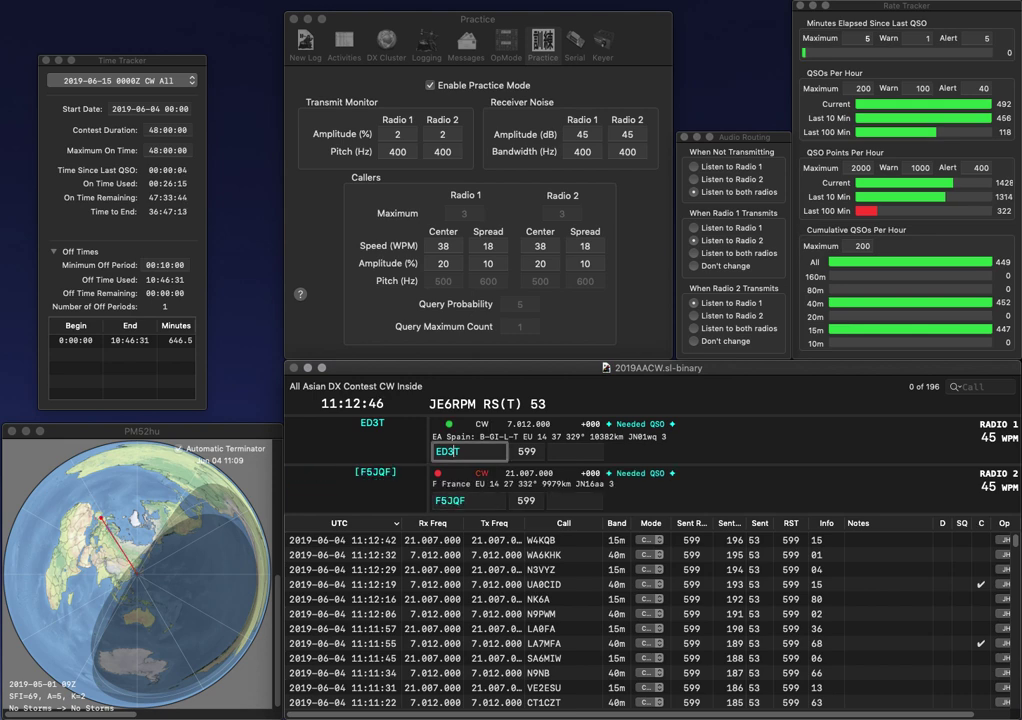
pyautogui.write('67')
pyautogui.press('Return')
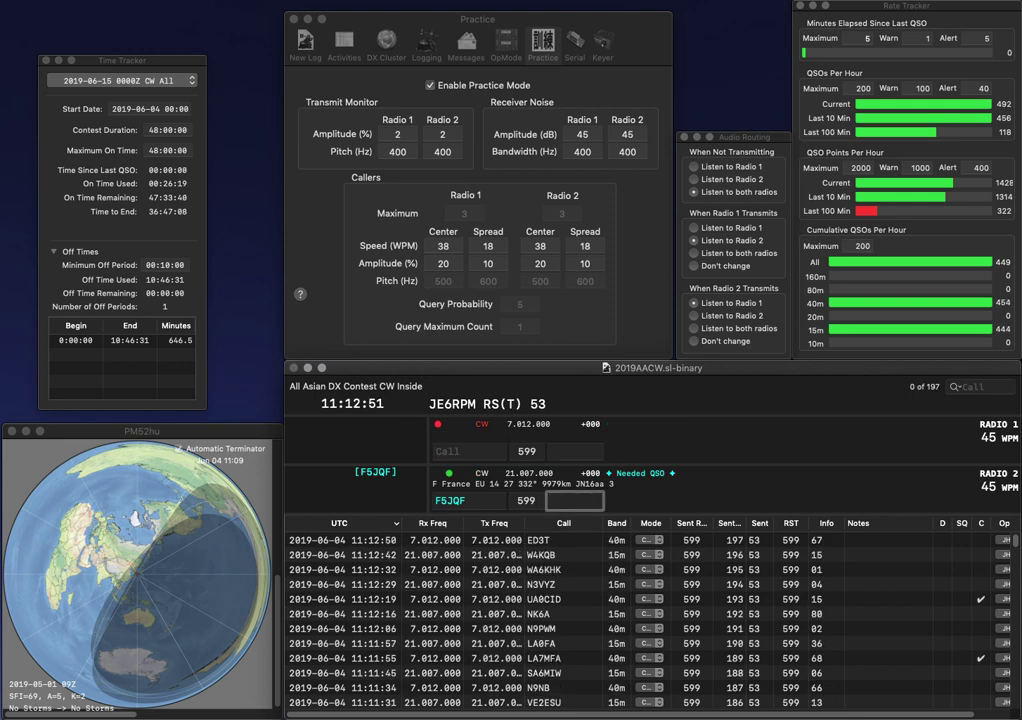
pyautogui.write('68')
pyautogui.press('Return')
# Enter L8FT on Radio 1, correct its prefix to make R8FT and answer the call.
pyautogui.write('L8FT')
pyautogui.hotkey('ctrl', 'a')
pyautogui.press('Delete')
pyautogui.write('R')
pyautogui.press('Return')
# Answer W3UTD on Radio 2, and correct the Radio 1 call to R9FT and answer it again.
pyautogui.write('W3UTD')
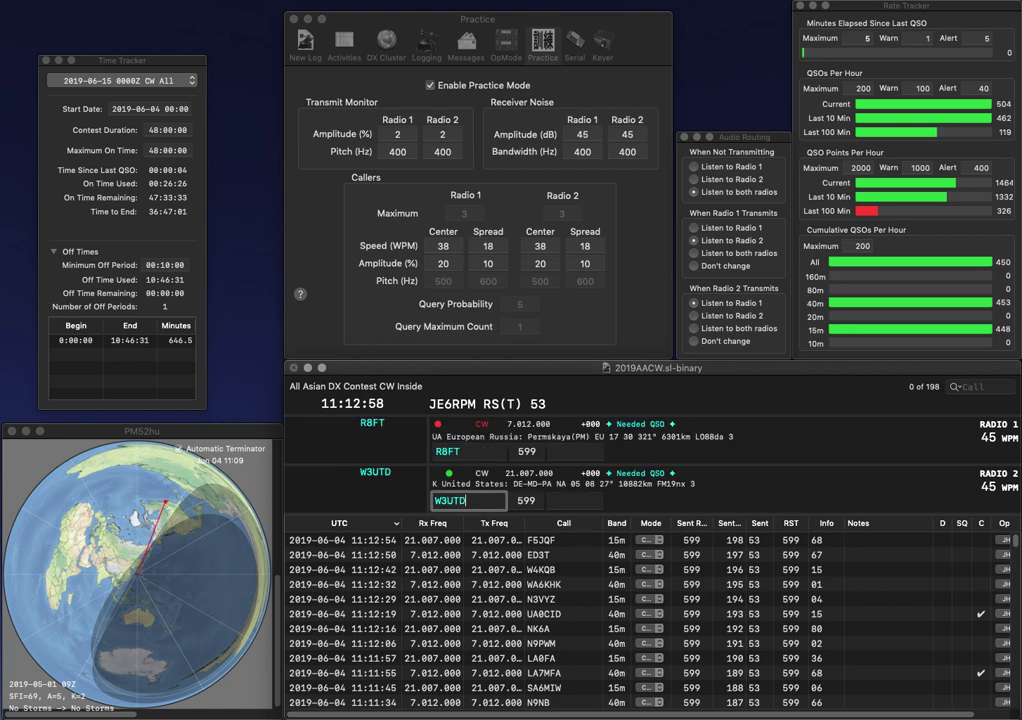
pyautogui.press('Return')
pyautogui.press('space')
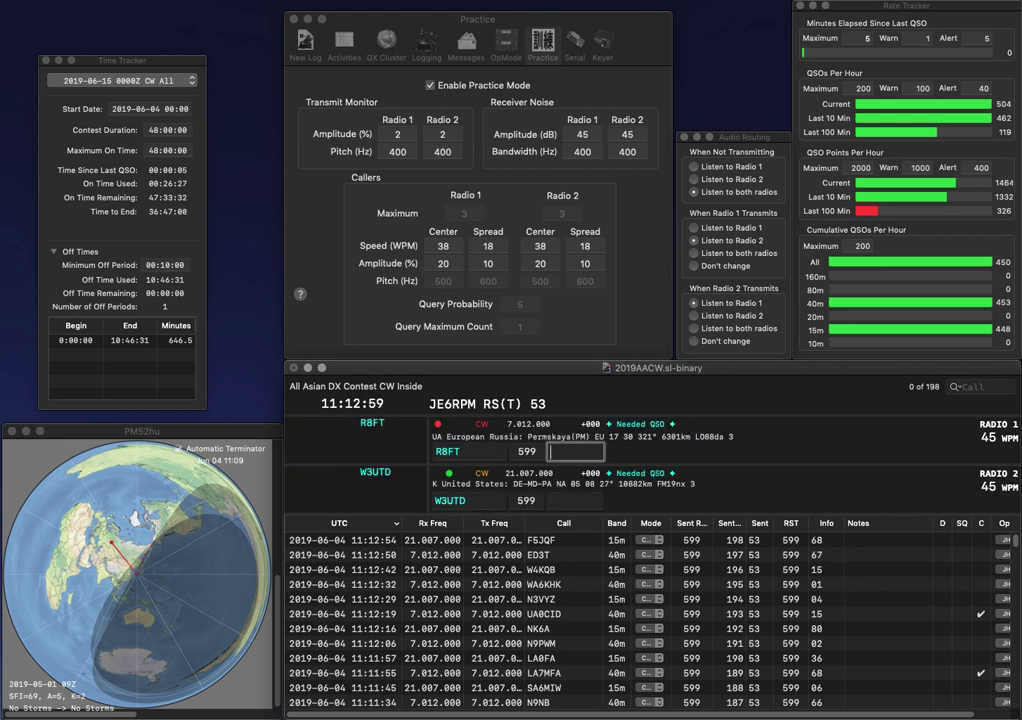
pyautogui.press('space')
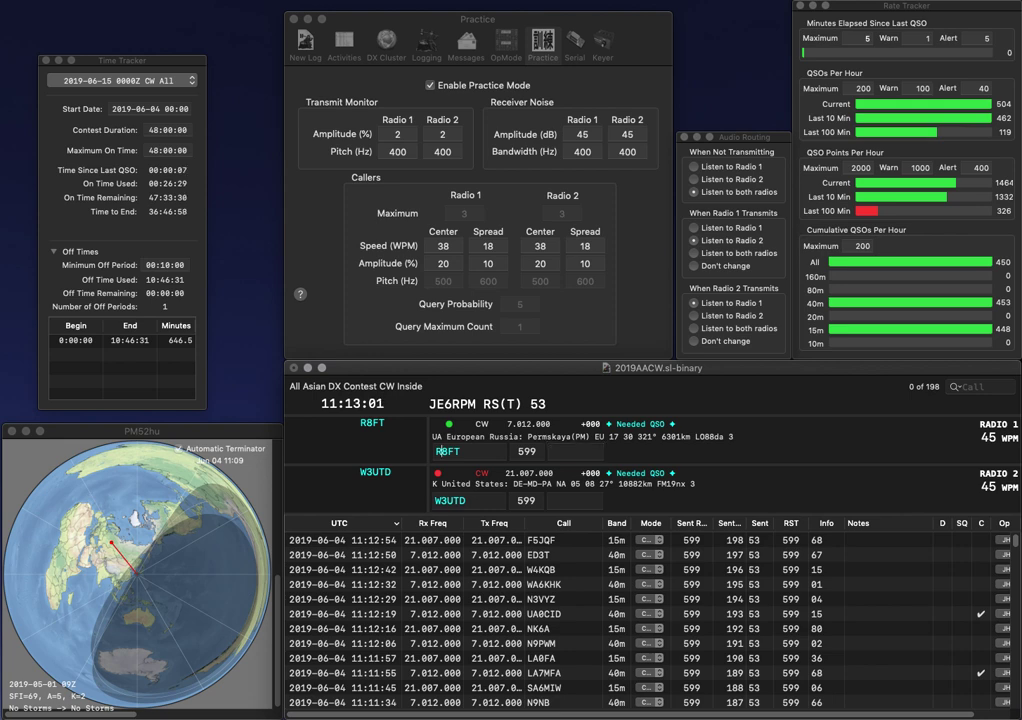
pyautogui.write('9')
pyautogui.press('Return')
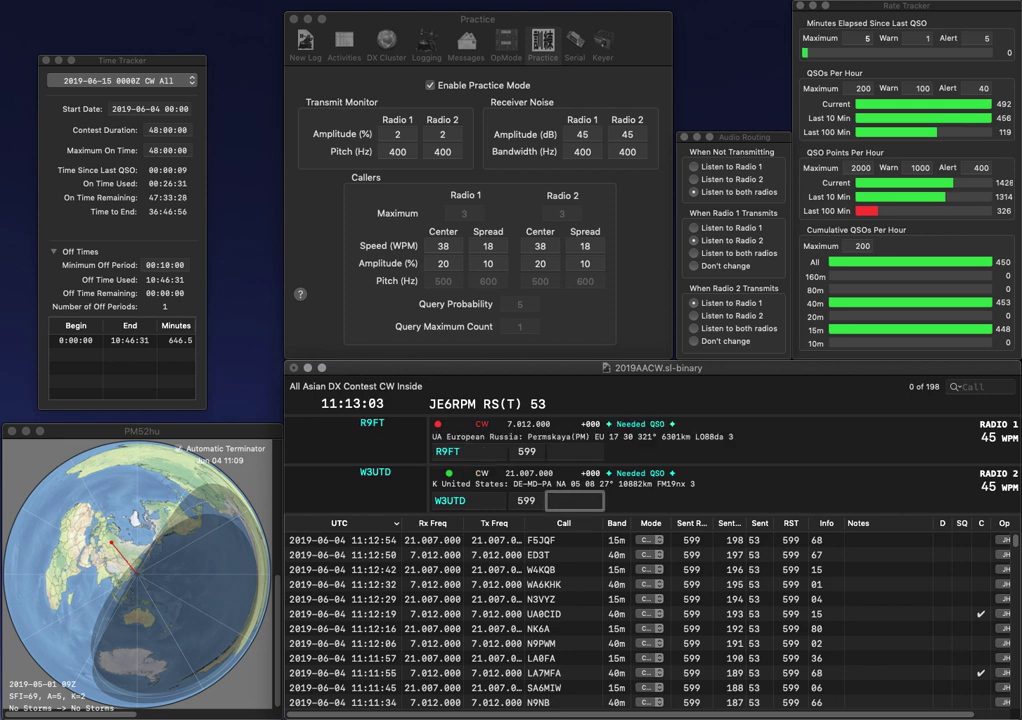
pyautogui.write('75')
pyautogui.press('Return')
pyautogui.write('35')
pyautogui.write('W')
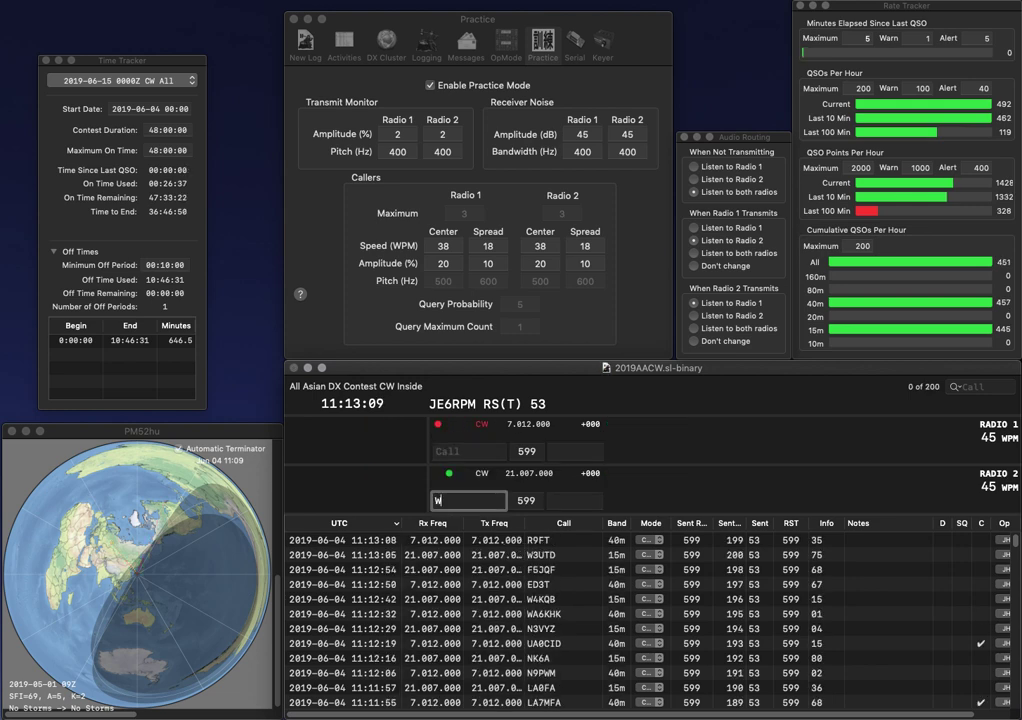
pyautogui.write('1BRU')
pyautogui.press('Return')
pyautogui.write('VK3ATO')
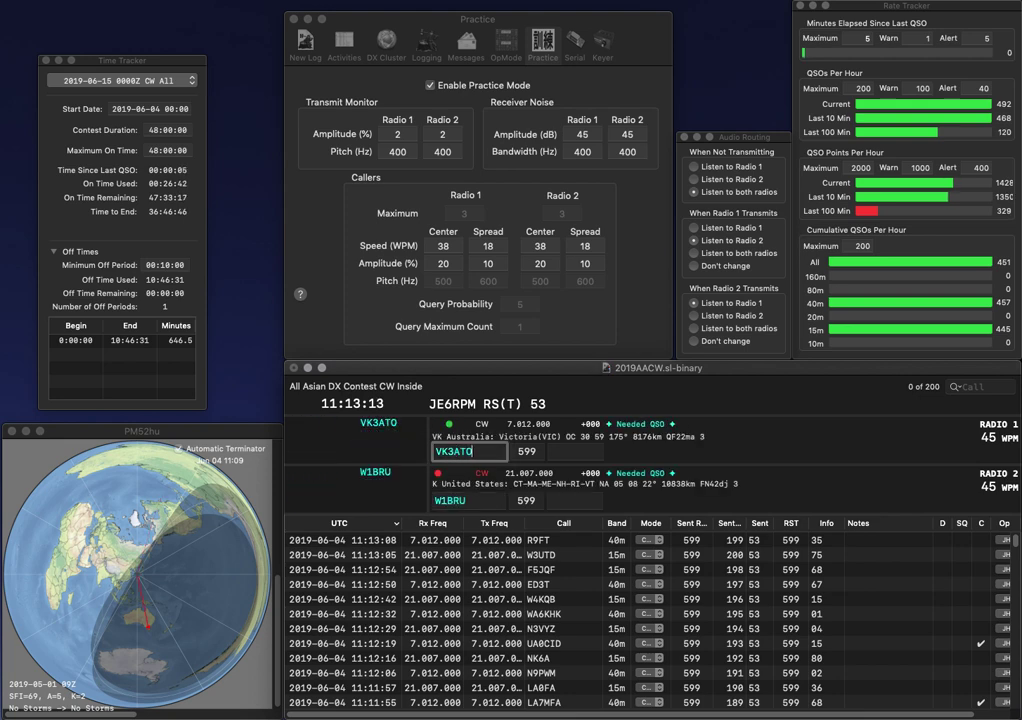
pyautogui.press('Return')
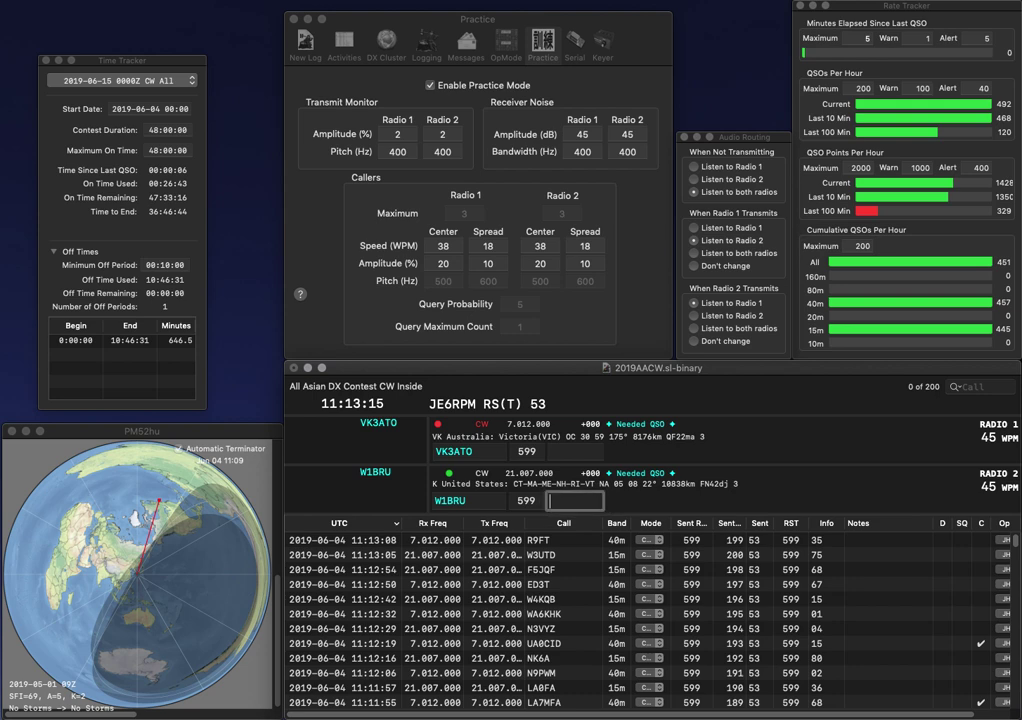
# Log W1BRU with exchange 01 on Radio 2 and VK3ATO with exchange 96 on Radio 1.
pyautogui.write('01')
pyautogui.press('Return')
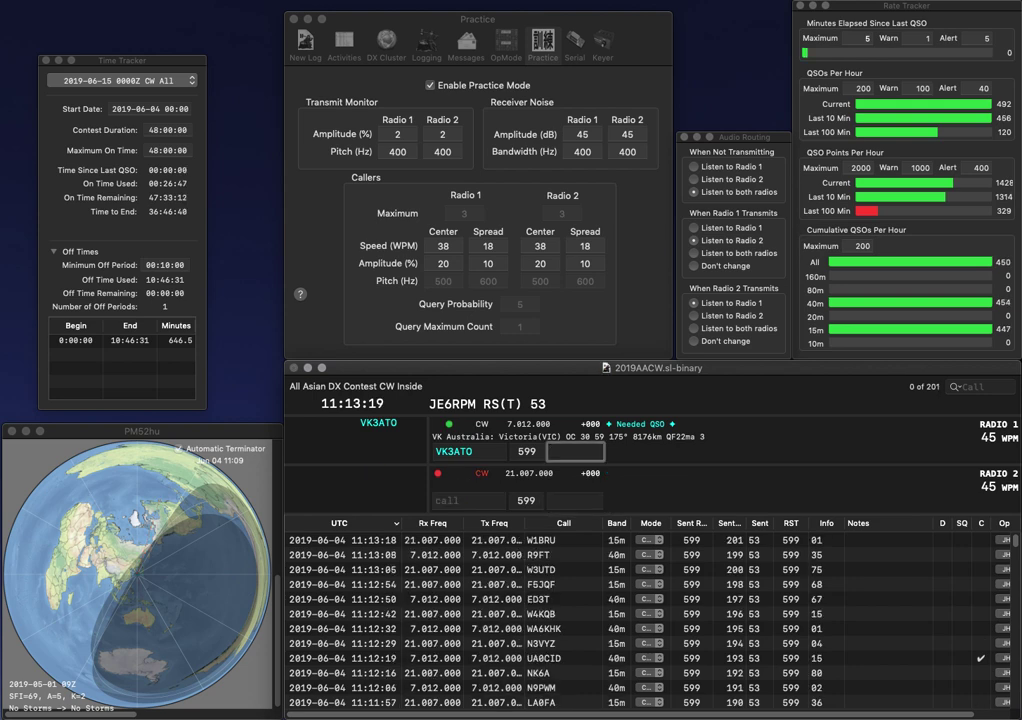
pyautogui.write('96')
pyautogui.press('Return')
# Enter and answer K2FJ on Radio 2 and AK6R on Radio 1.
pyautogui.write('K2FJ')
pyautogui.press('Return')
pyautogui.write('AK6R')
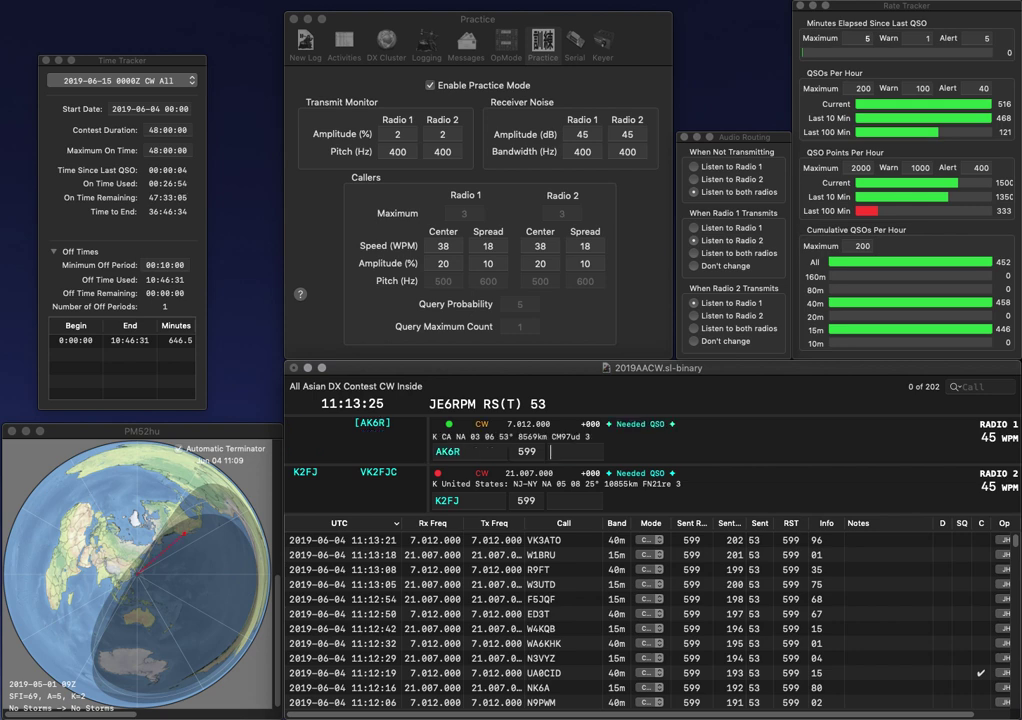
pyautogui.press('Return')
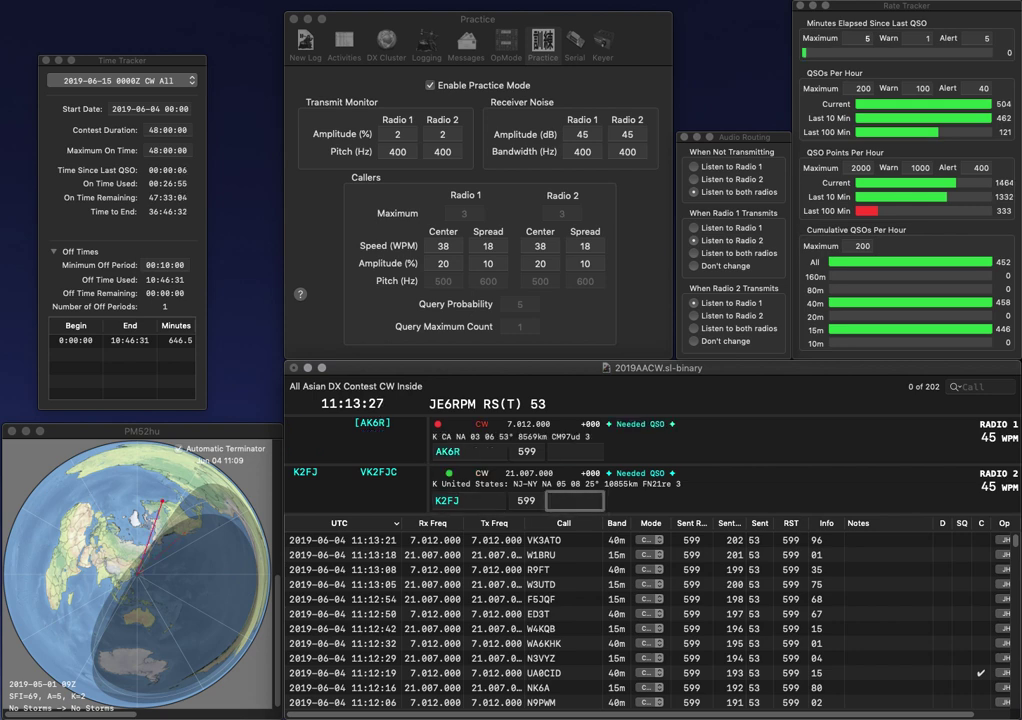
pyautogui.press('Return')
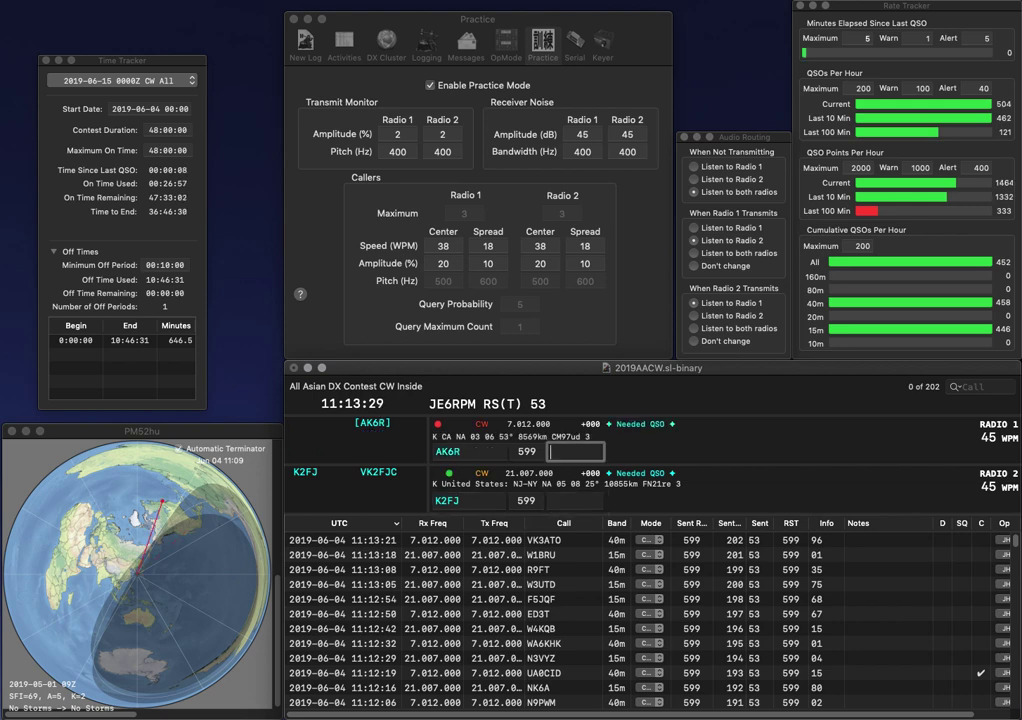
pyautogui.write('45')
pyautogui.press('Return')
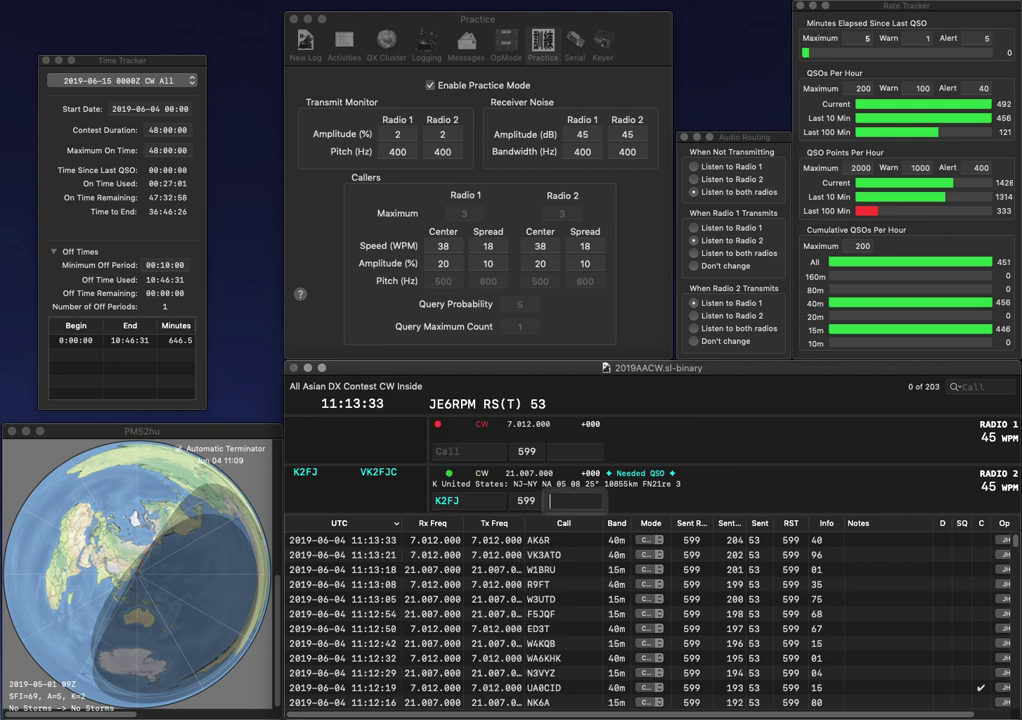
pyautogui.write('63')
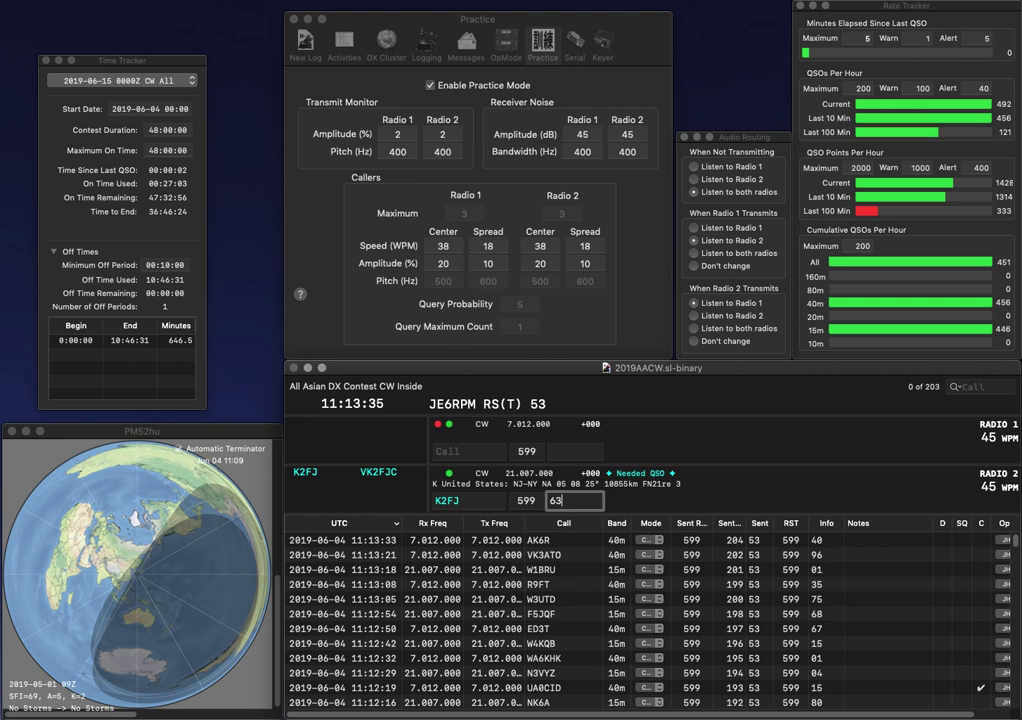
pyautogui.press('Return')
# Enter a partial call on Radio 1, complete it as UA2FU and answer it.
pyautogui.write('2')
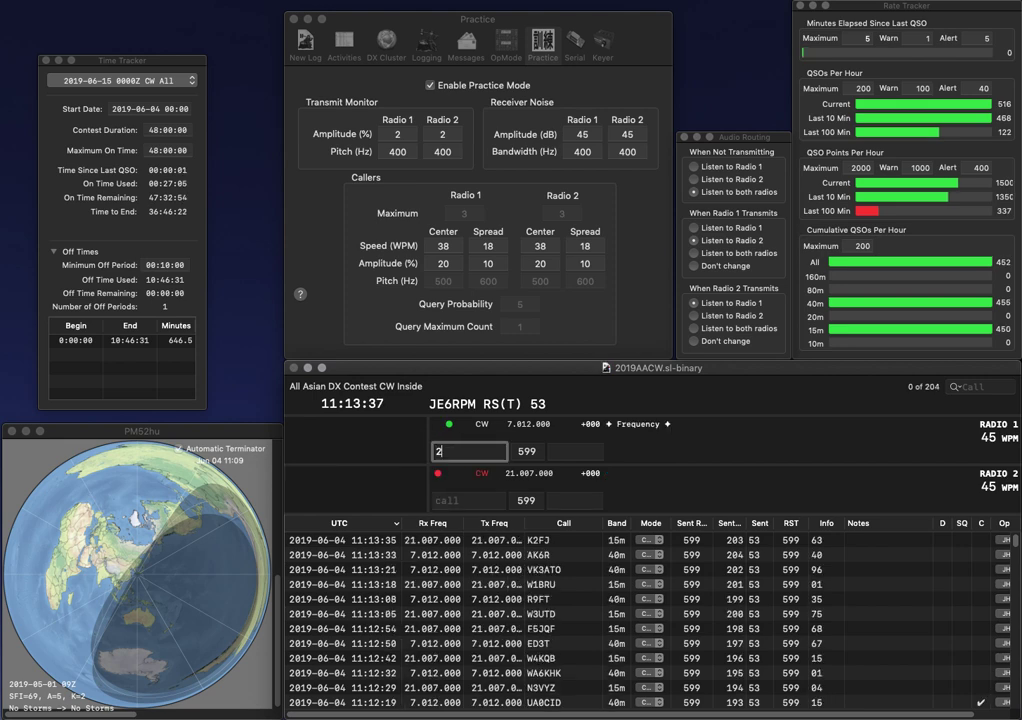
pyautogui.write('Z')
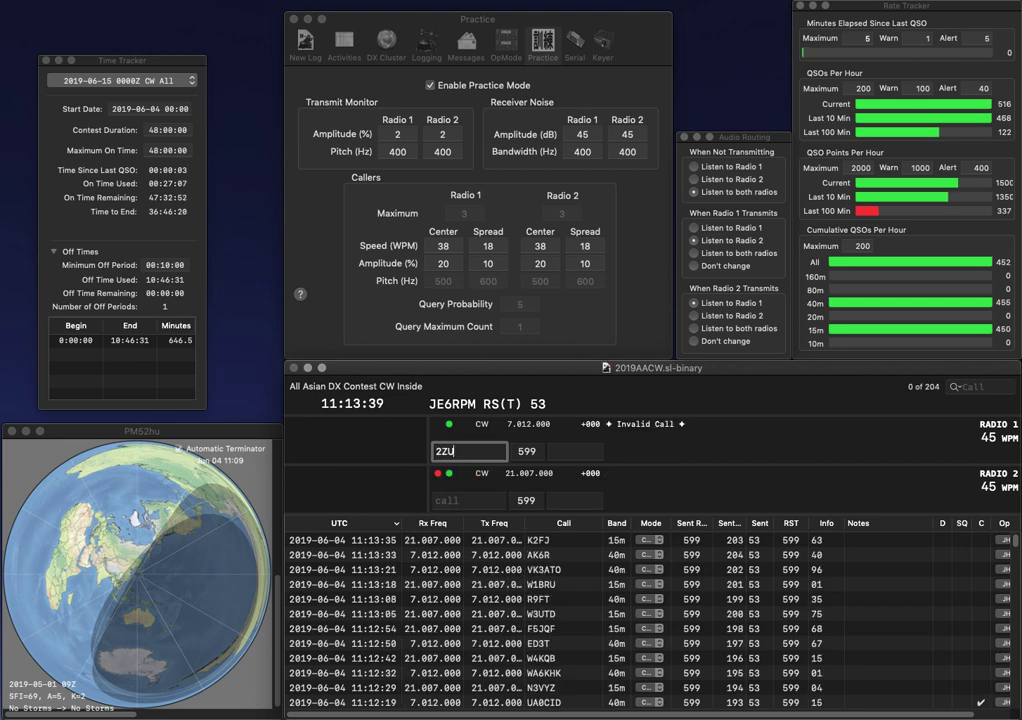
pyautogui.write('U')
pyautogui.hotkey('ctrl', 'a')
pyautogui.write('UA')
pyautogui.press('Return')
# Enter and answer OK1NE on Radio 2, and correct the Radio 1 call to US2FU.
pyautogui.write('OK')
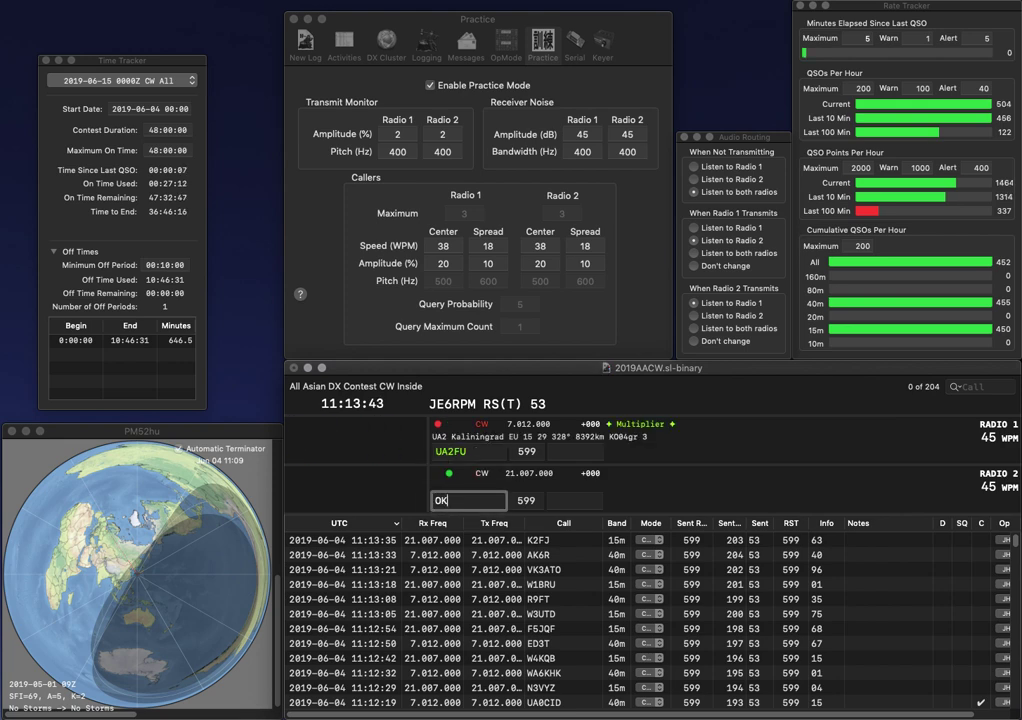
pyautogui.write('1NE')
pyautogui.press('Return')
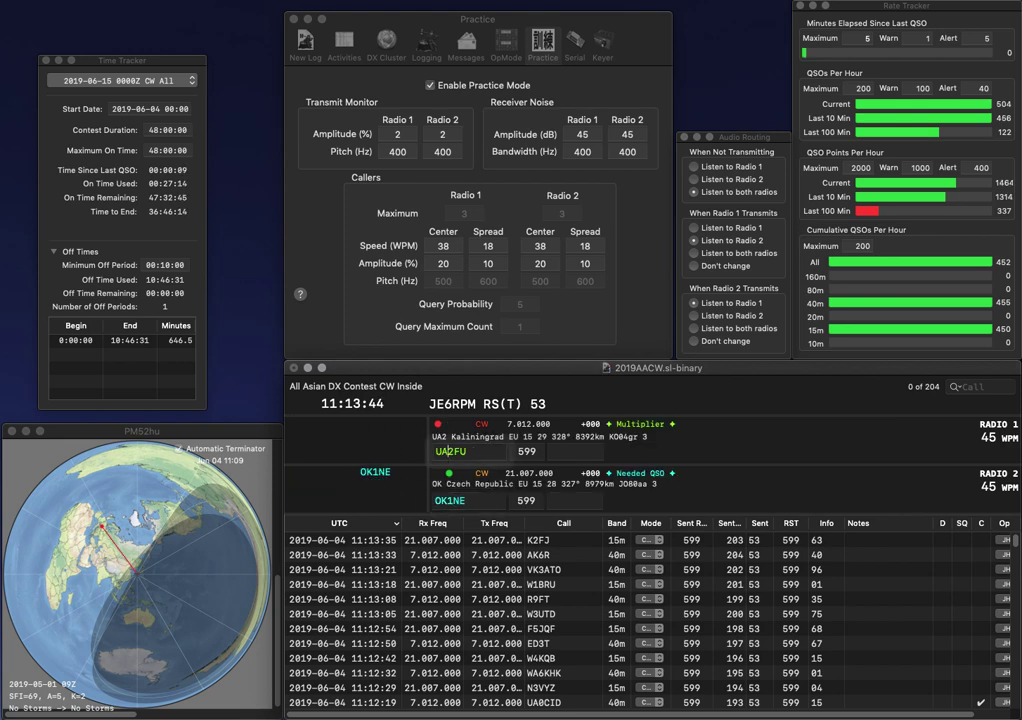
pyautogui.click(441, 451)
pyautogui.press('BackSpace')
pyautogui.write('S')
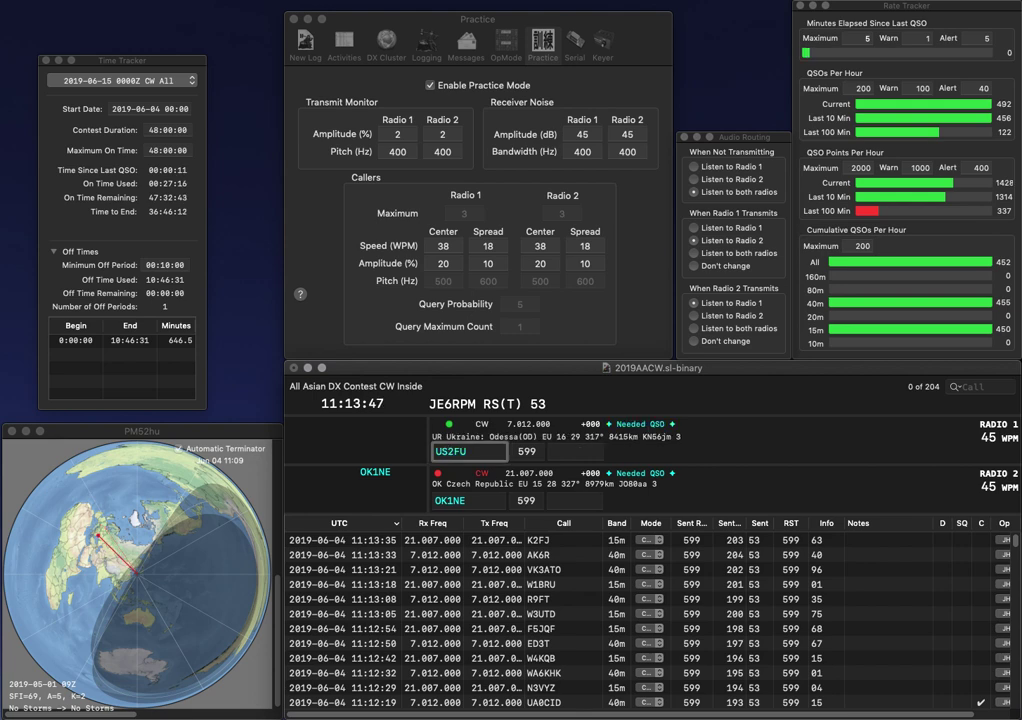
pyautogui.press('Right')
pyautogui.press('Right')
pyautogui.press('BackSpace')
pyautogui.press('Right')
pyautogui.write('Z')
pyautogui.press('Return')
pyautogui.press('space')
pyautogui.press('space')
pyautogui.write('70')
pyautogui.press('Return')
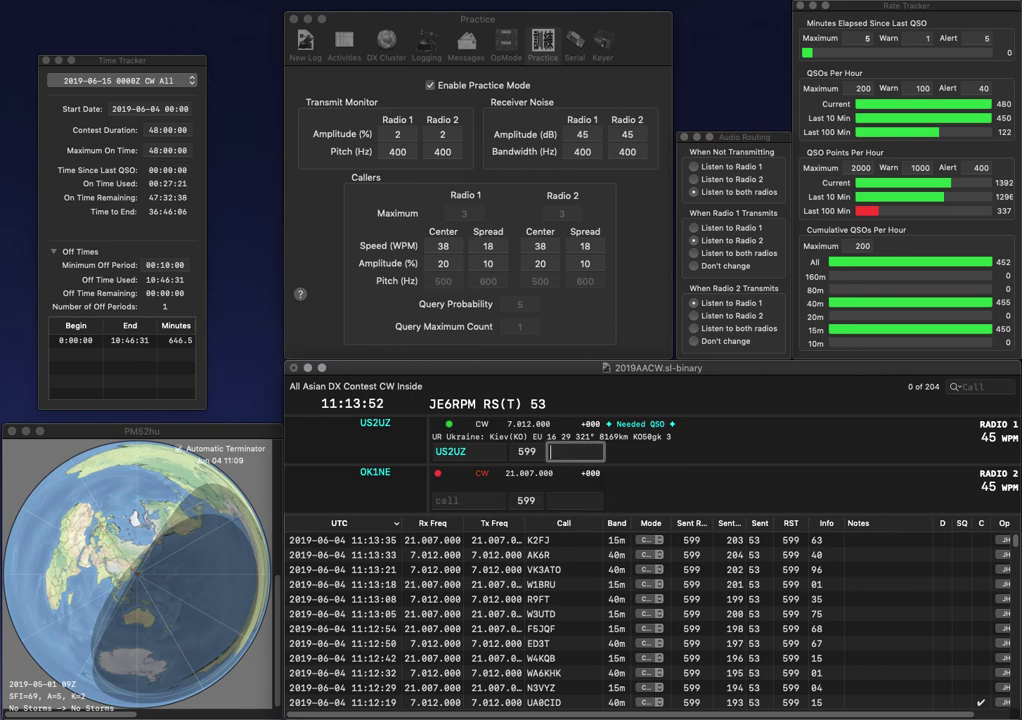
pyautogui.press('Return')
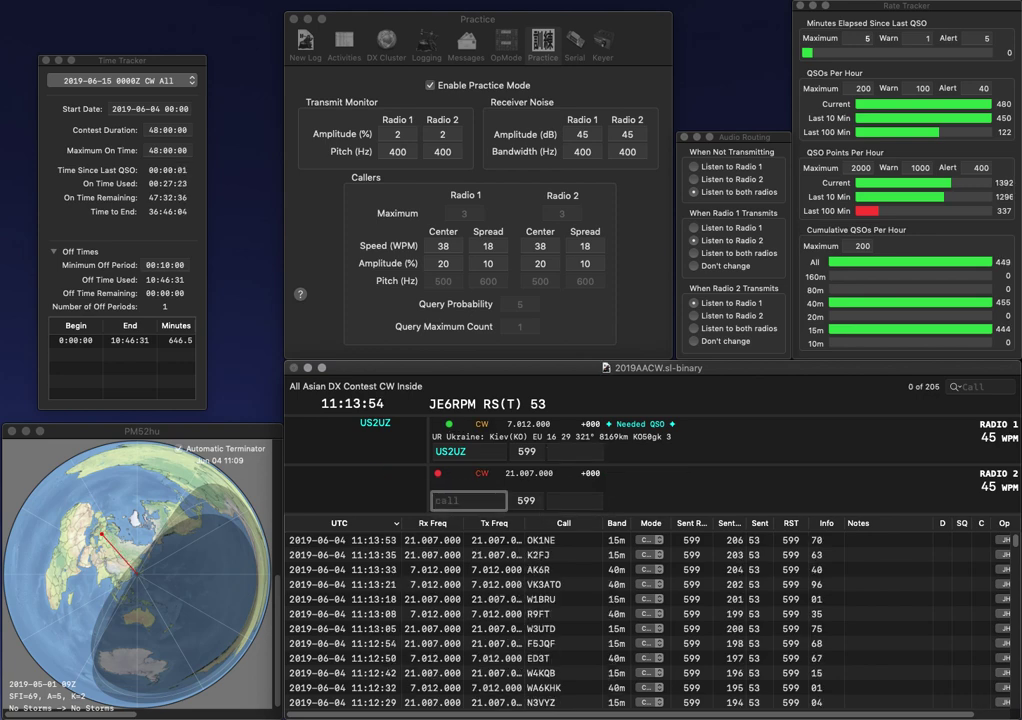
pyautogui.write('EB')
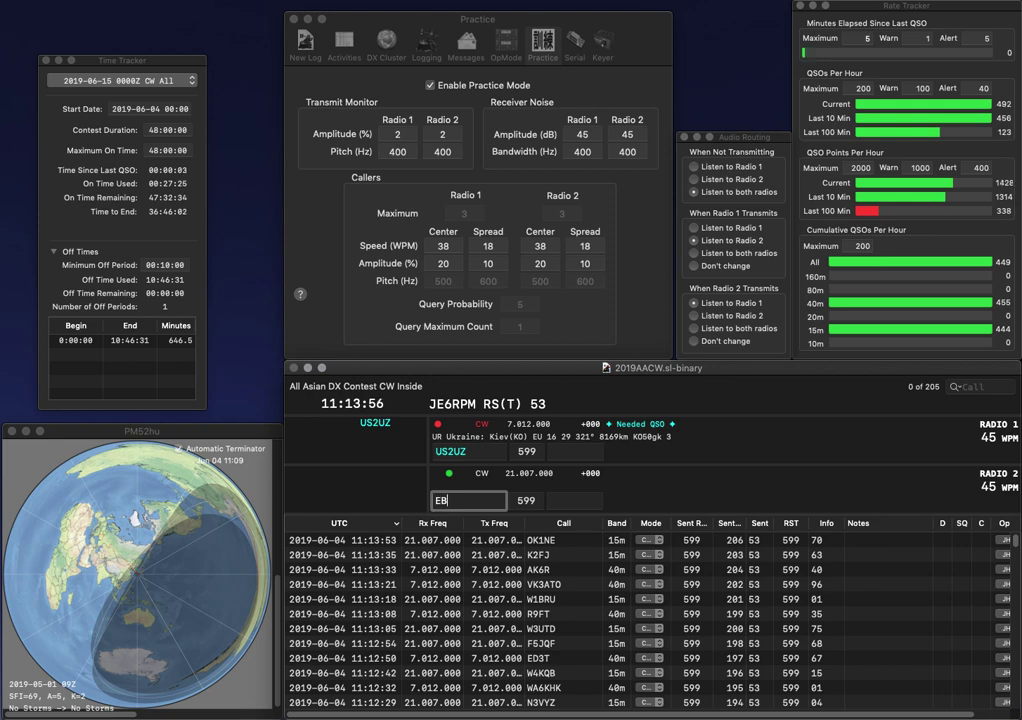
pyautogui.write('6K')
pyautogui.press('Return')
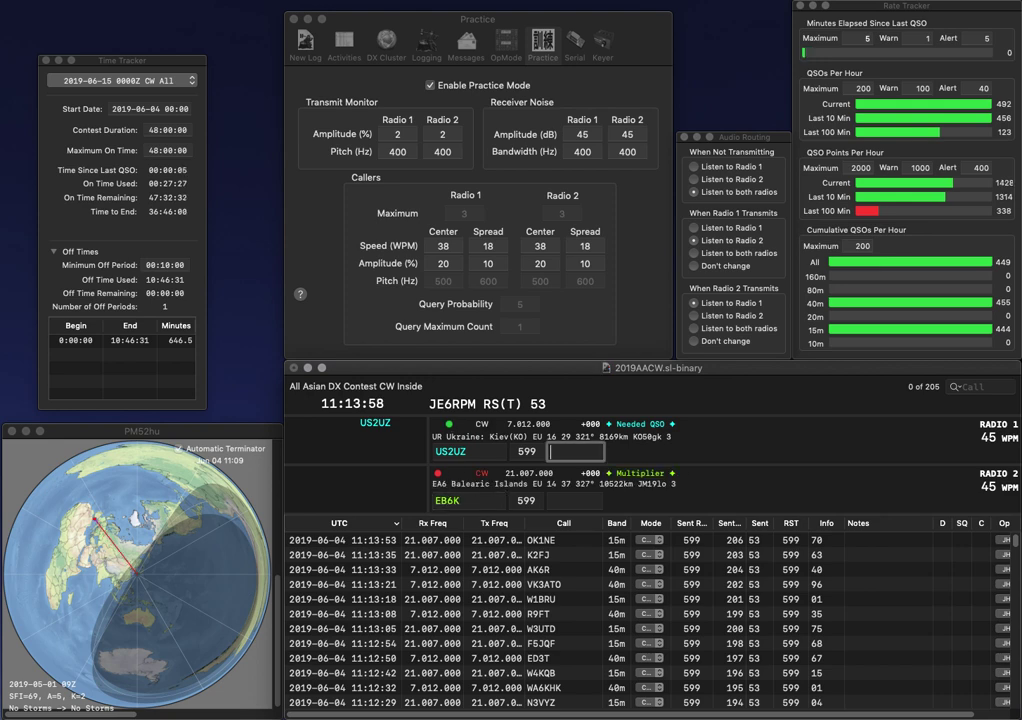
pyautogui.write('26')
pyautogui.press('Return')
pyautogui.write('5')
pyautogui.press('Right')
pyautogui.write('T')
pyautogui.press('Return')
pyautogui.write('LY2AE')
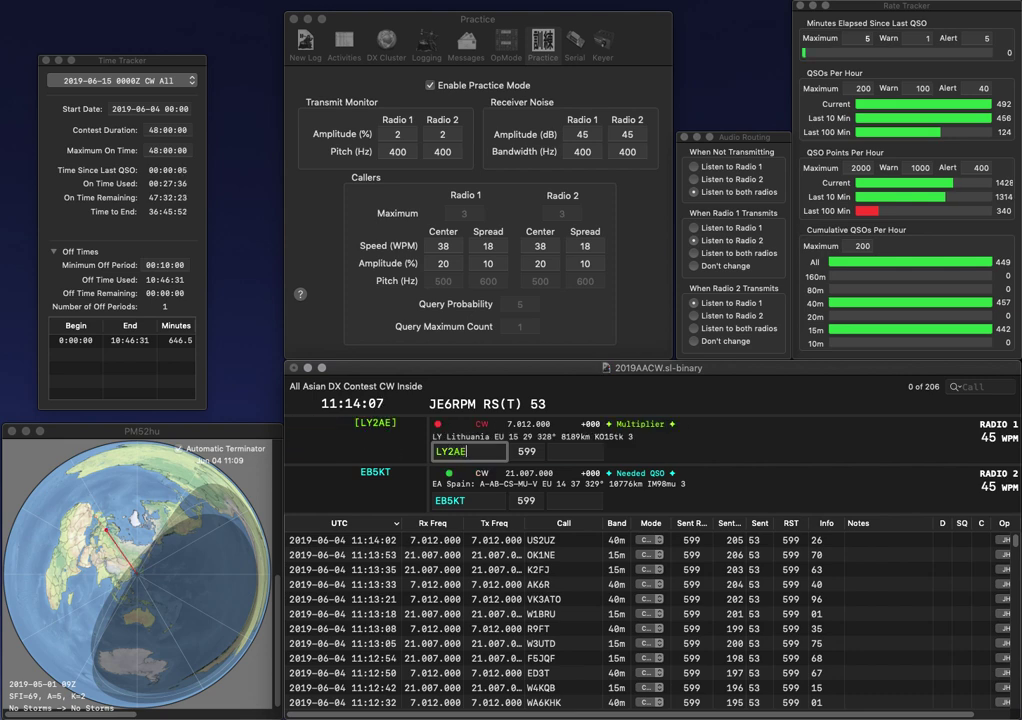
pyautogui.press('Return')
pyautogui.press('space')
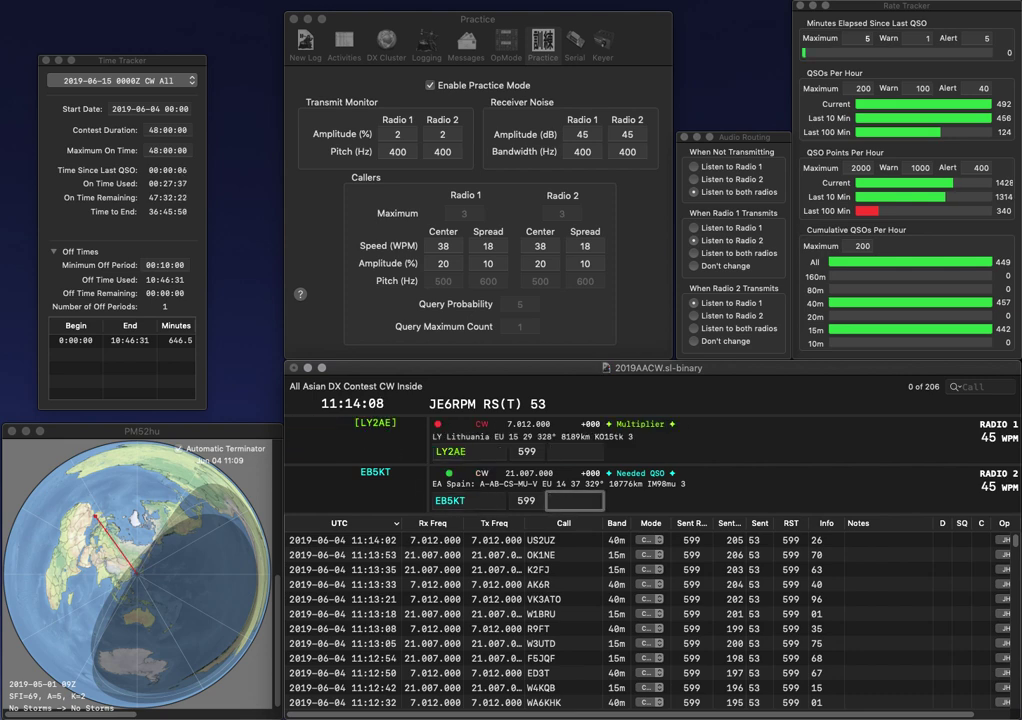
pyautogui.write('03')
pyautogui.press('Return')
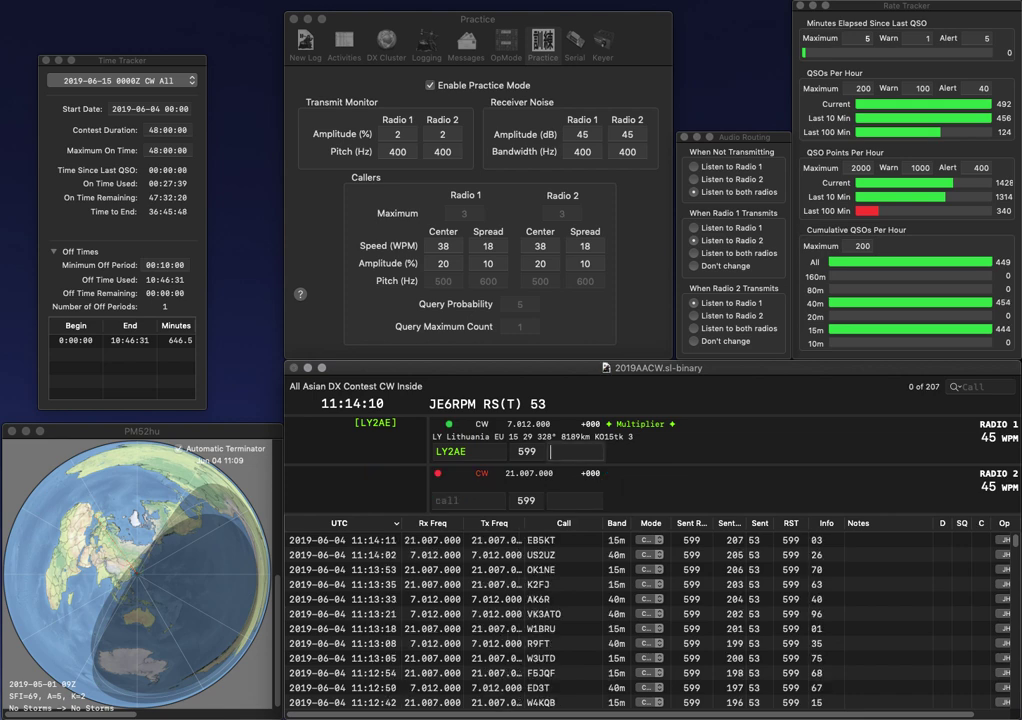
pyautogui.write('08')
pyautogui.press('Return')
pyautogui.write('2KW')
pyautogui.press('Return')
pyautogui.write('KC5RFU')
pyautogui.press('Return')
pyautogui.write('OH')
pyautogui.press('Return')
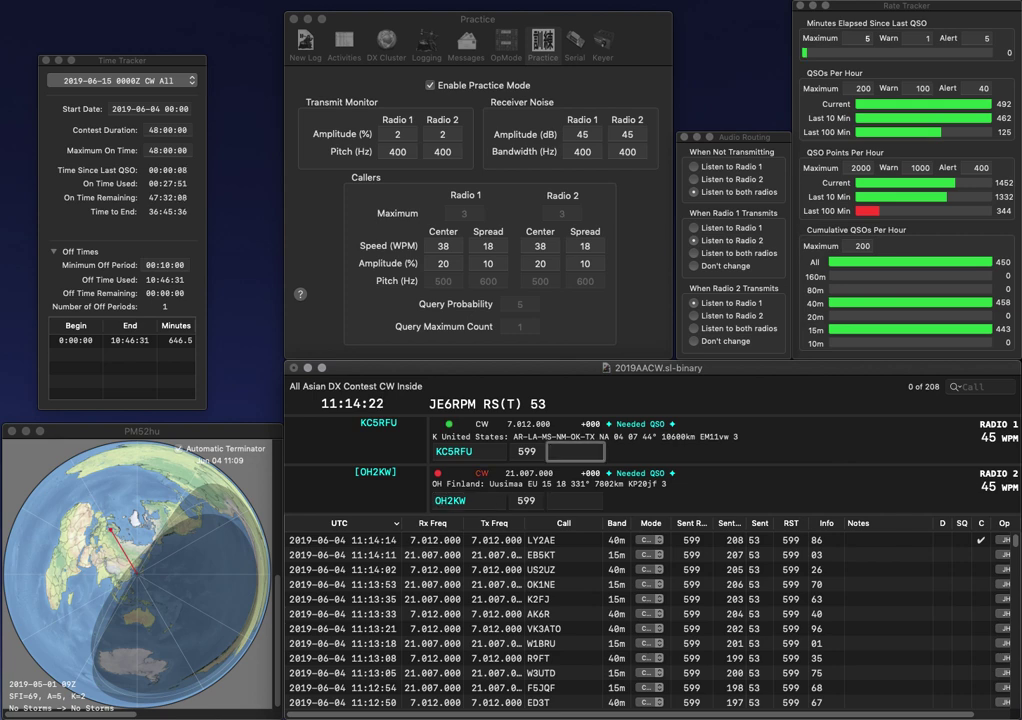
pyautogui.write('56')
pyautogui.press('Return')
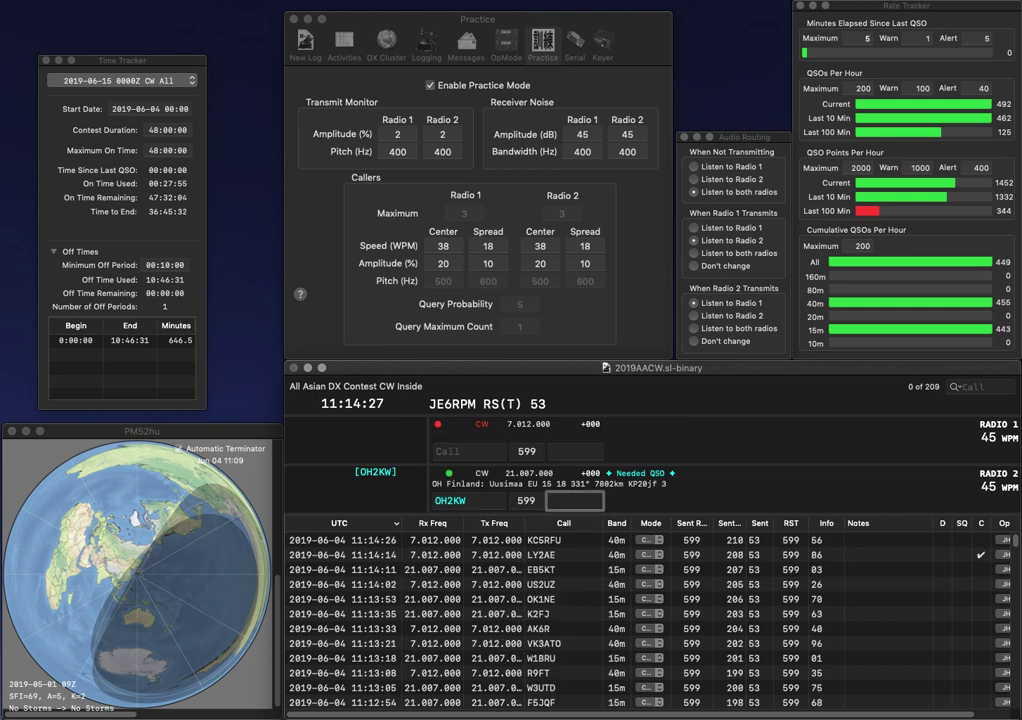
pyautogui.write('39')
pyautogui.press('Return')
# Answer WD8H on Radio 2, and query the partial call F2F on Radio 1, completing it as UF2F.
pyautogui.write('F2F')
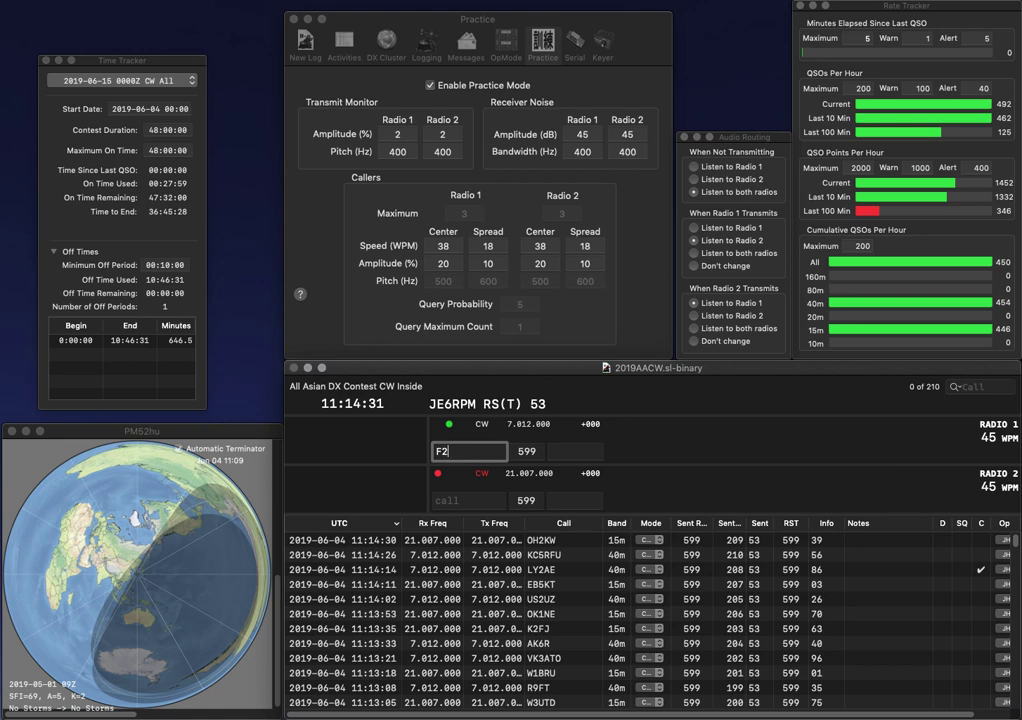
pyautogui.press('Return')
pyautogui.write('WD8H')
pyautogui.press('Return')
pyautogui.write('U')
pyautogui.press('Return')
# Log WD8H with exchange 52 on Radio 2 and UF2F with exchange 78 on Radio 1.
pyautogui.press('Return')
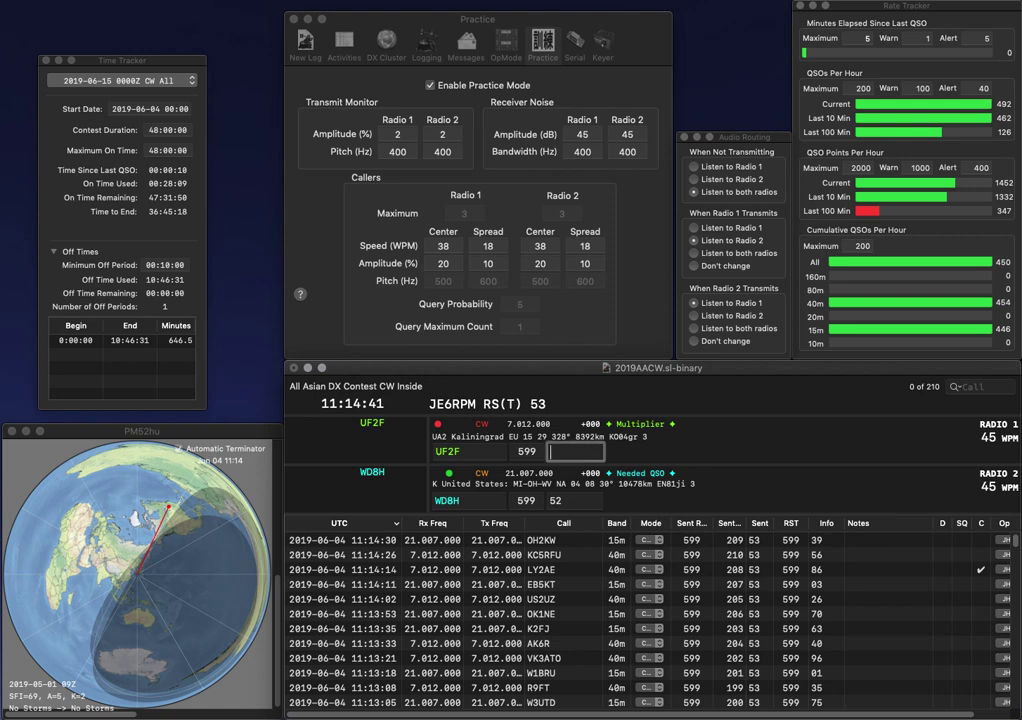
pyautogui.press('Return')
pyautogui.write('78')
pyautogui.press('Return')
# Enter and answer AK4Z on Radio 2 and BG3BAG on Radio 1.
pyautogui.write('AK')
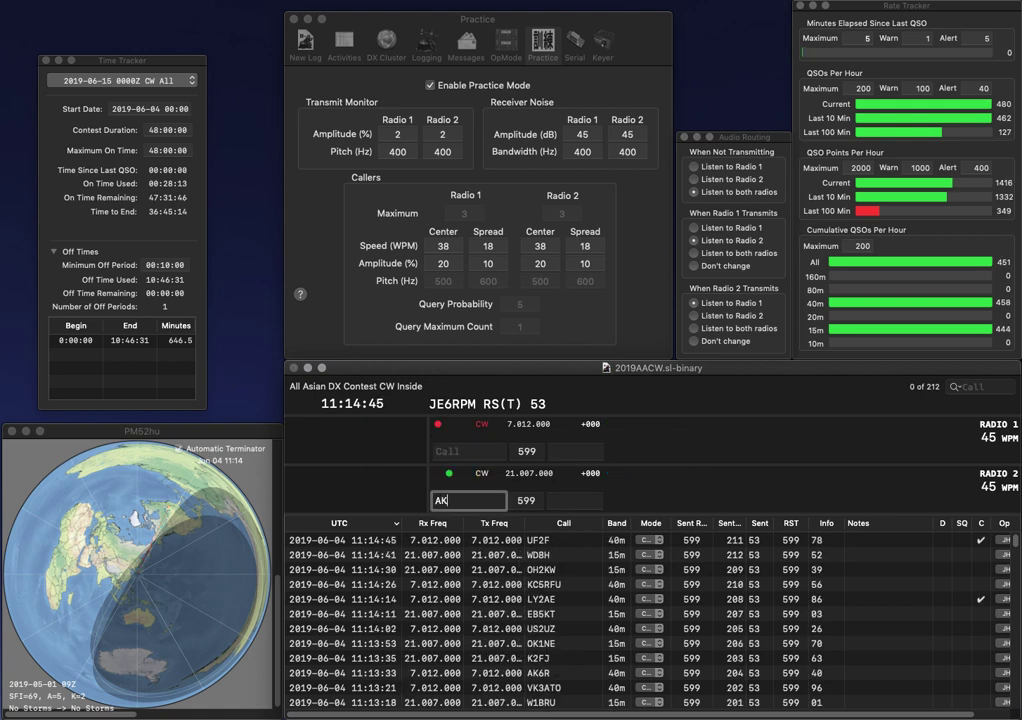
pyautogui.write('4Z')
pyautogui.press('Return')
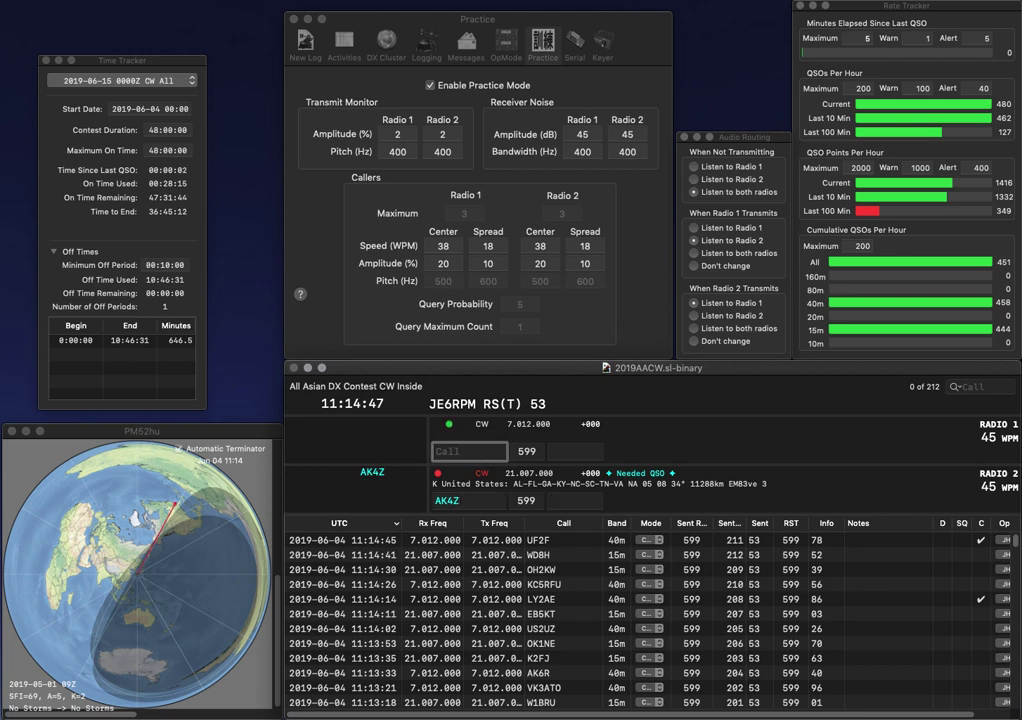
pyautogui.write('BG3BAG')
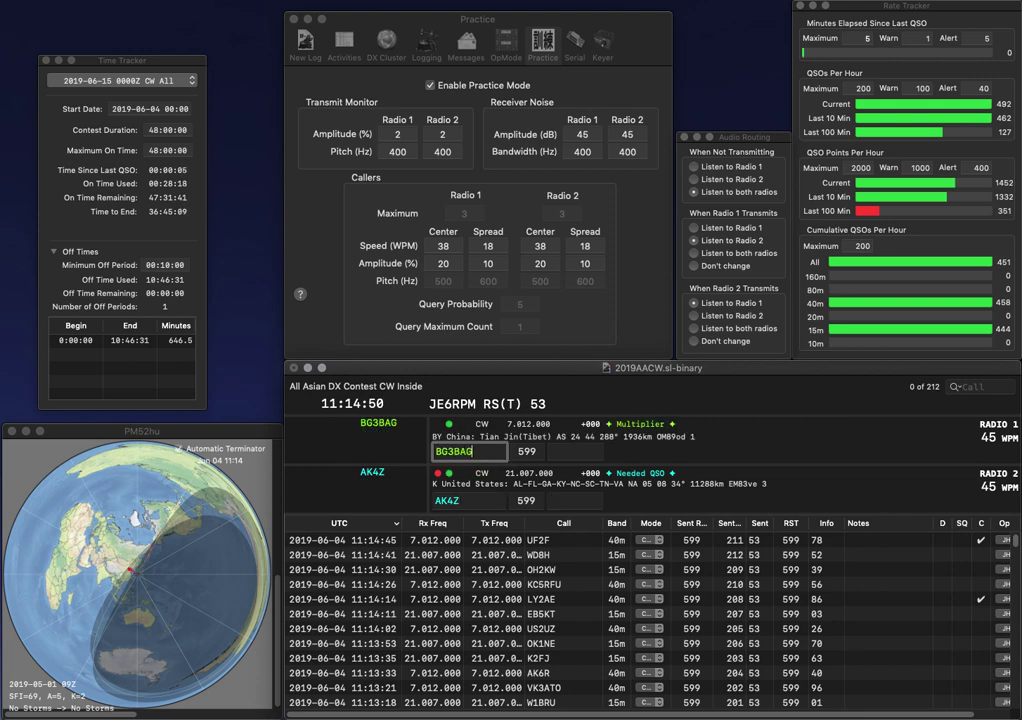
pyautogui.press('Return')
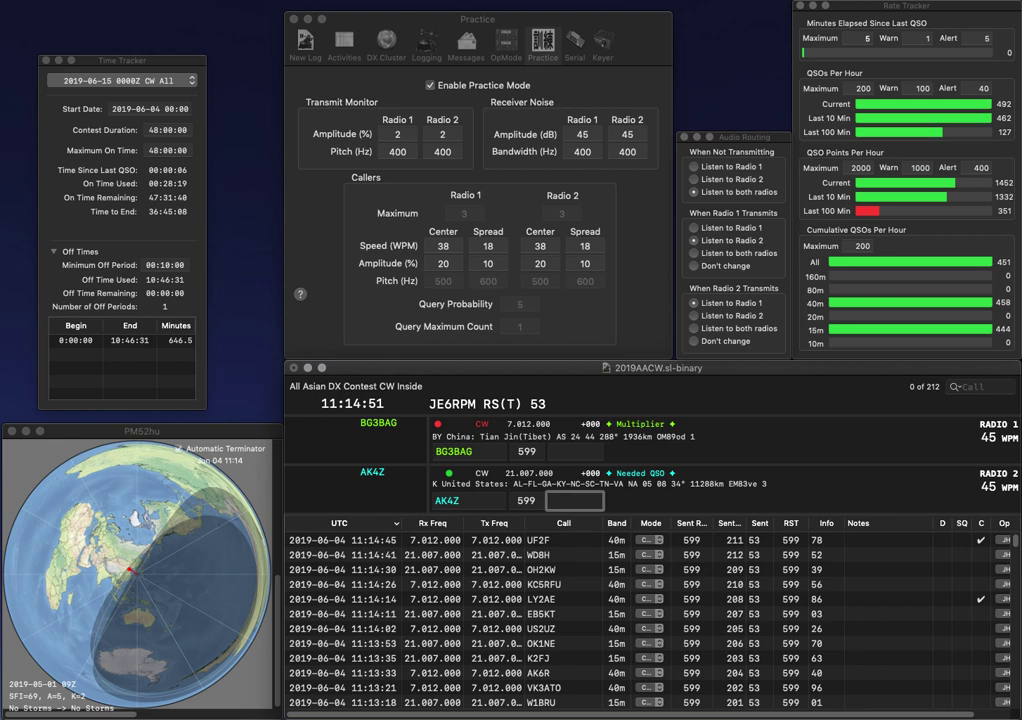
# Log AK4Z with exchange 07 on Radio 2 and BG3BAG with exchange 69 on Radio 1.
pyautogui.write('07')
pyautogui.press('Return')
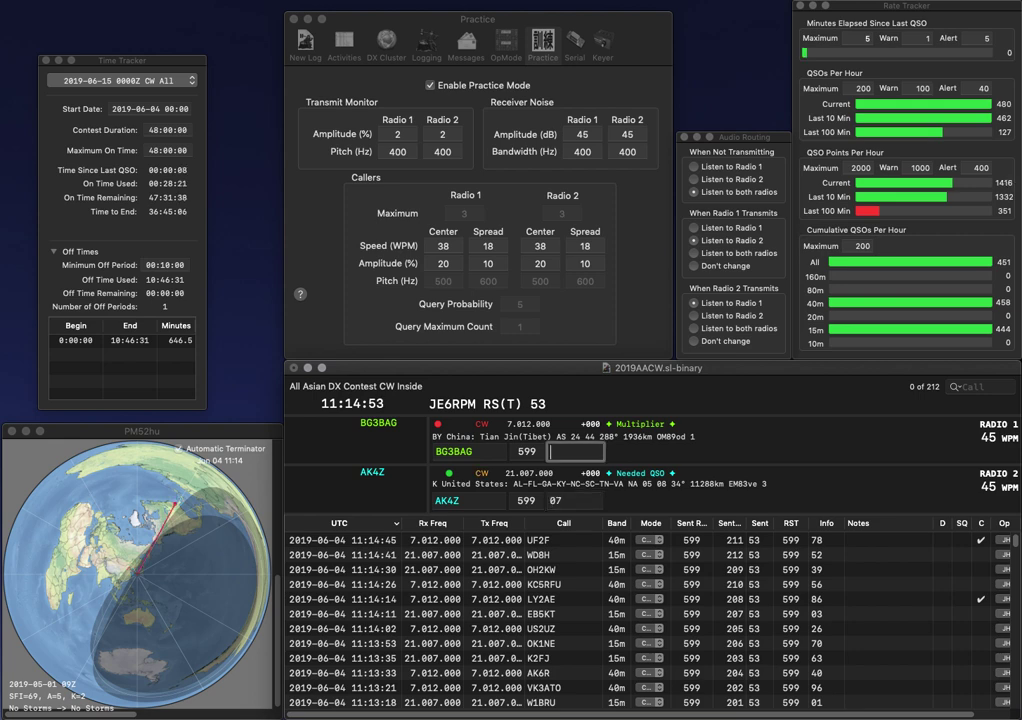
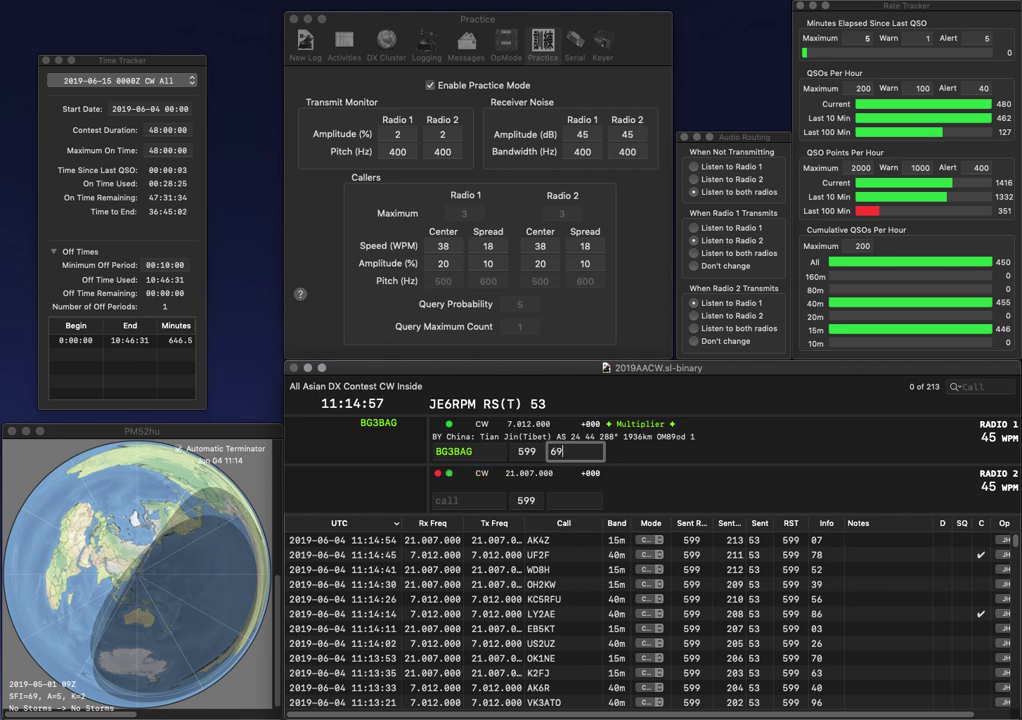
pyautogui.press('Return')
pyautogui.write('6G')
pyautogui.press('Return')
pyautogui.write('VY2WW')
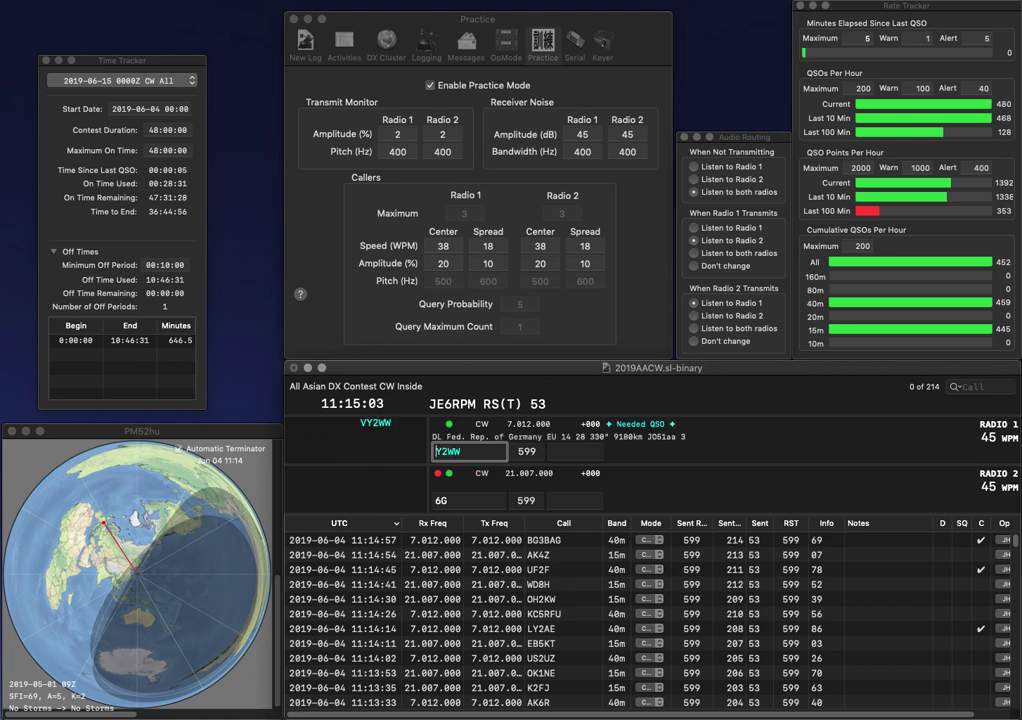
pyautogui.write('AA')
pyautogui.press('Return')
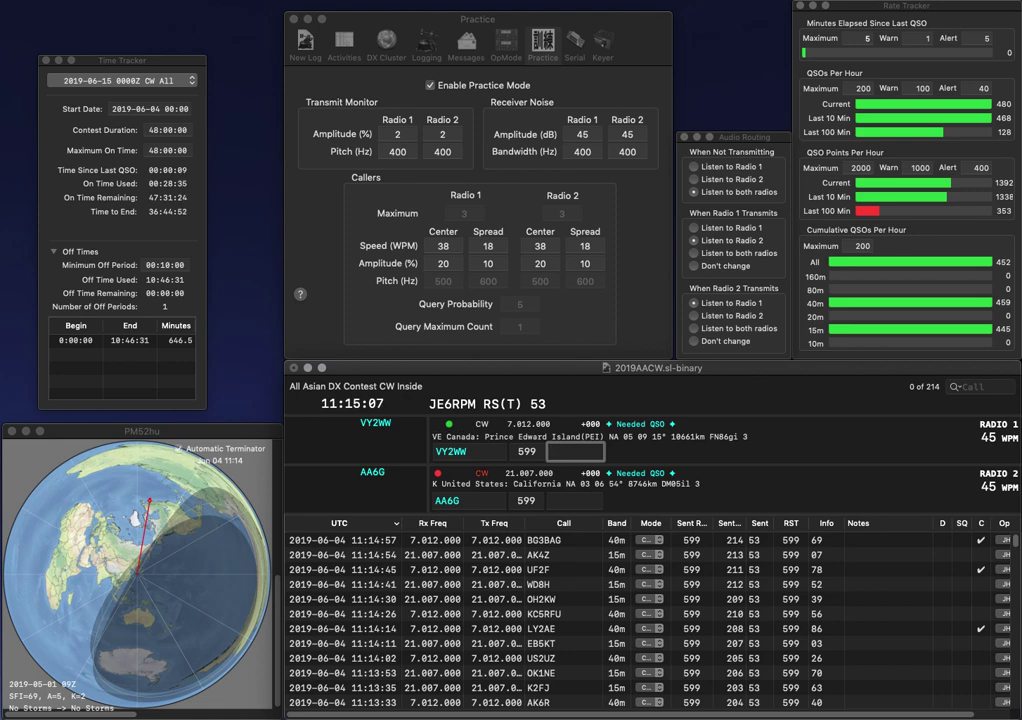
pyautogui.write('21')
pyautogui.press('Return')
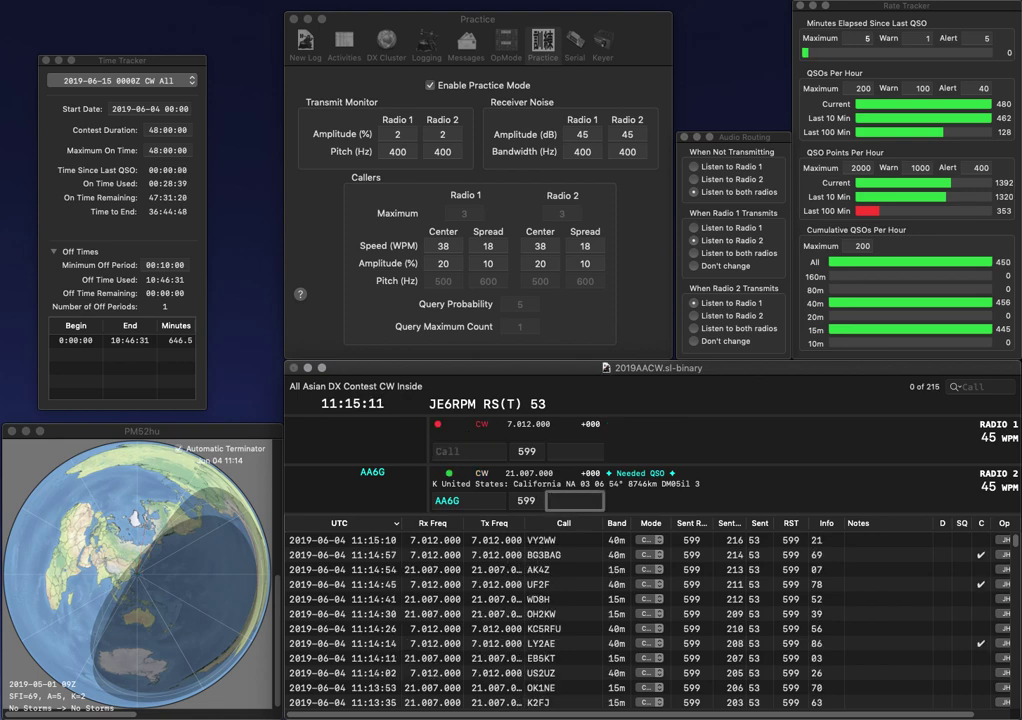
pyautogui.write('80')
pyautogui.press('Return')
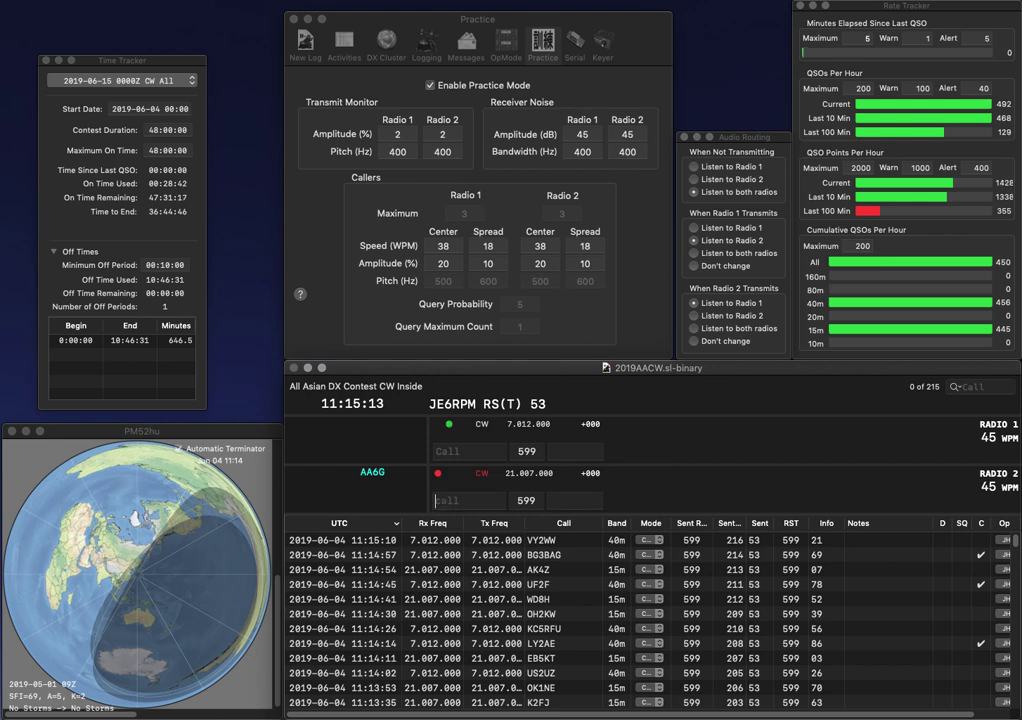
pyautogui.write('SP9FMP')
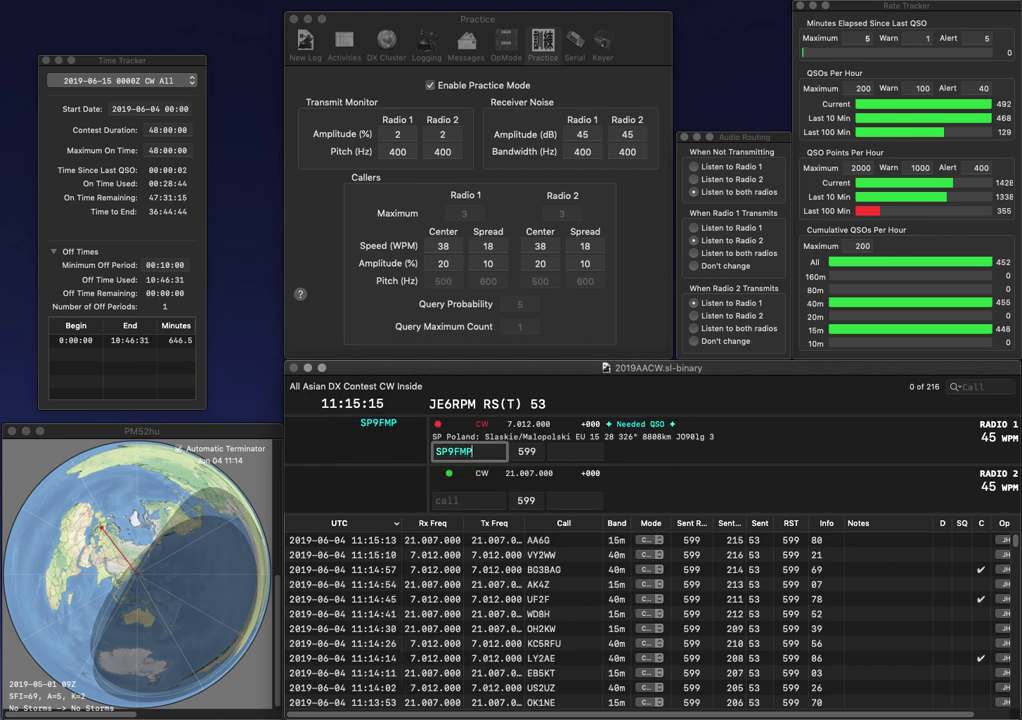
pyautogui.press('Return')
pyautogui.write('N4F')
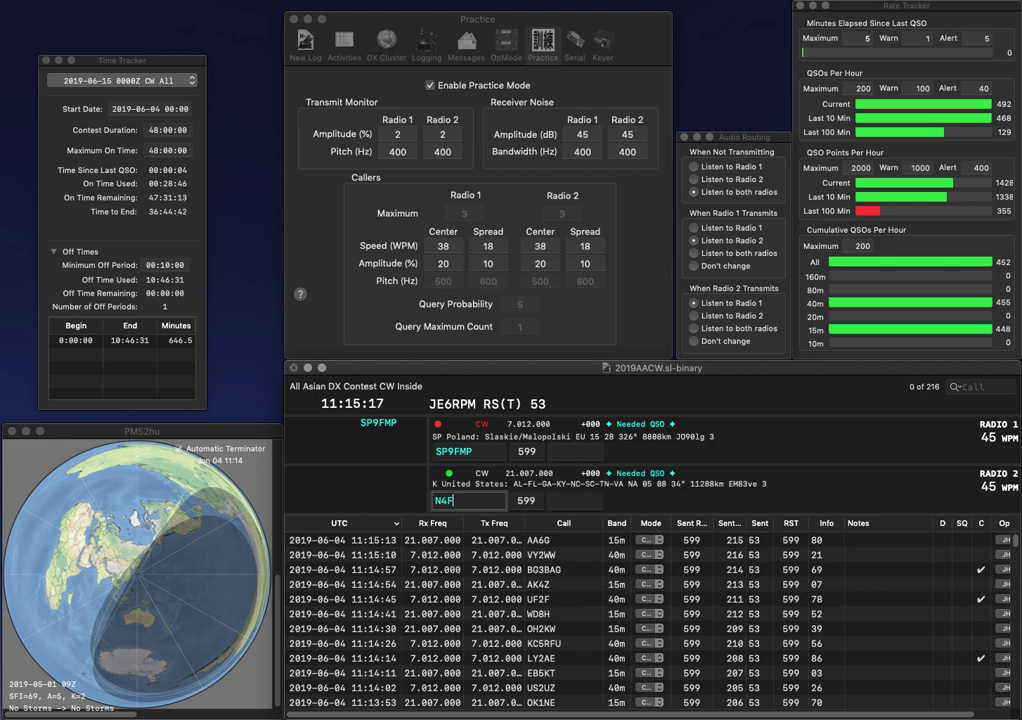
pyautogui.write('Z')
pyautogui.press('Return')
pyautogui.write('71')
pyautogui.press('Return')
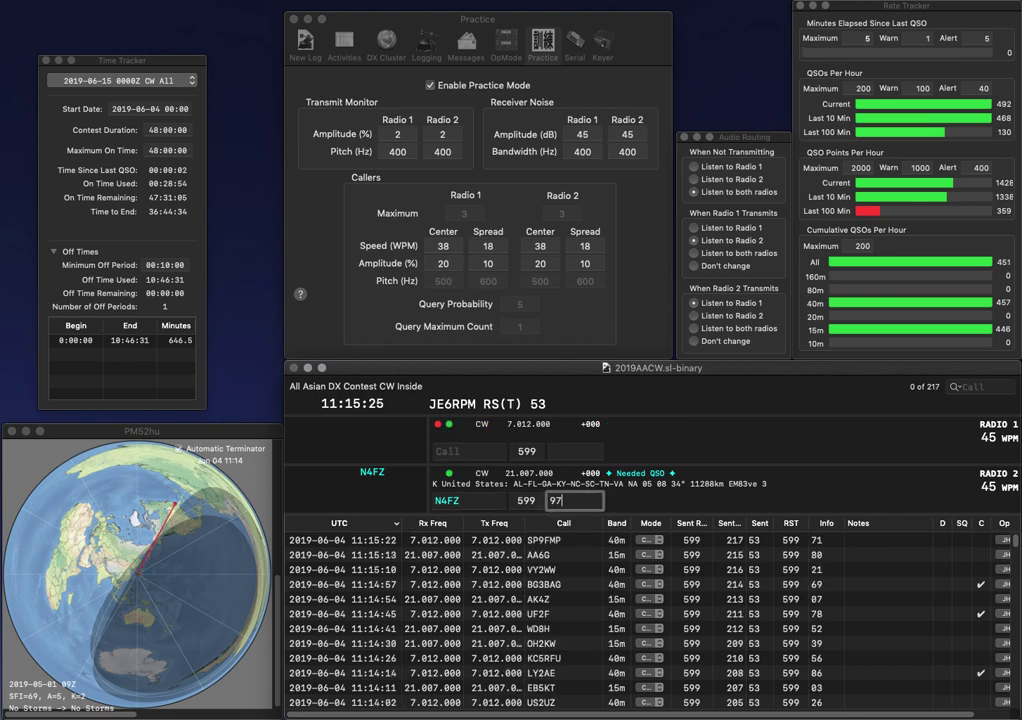
pyautogui.write('97')
pyautogui.press('Return')
# Enter and answer JF1HJZ on Radio 1 and F1TRE on Radio 2.
pyautogui.write('JF1')
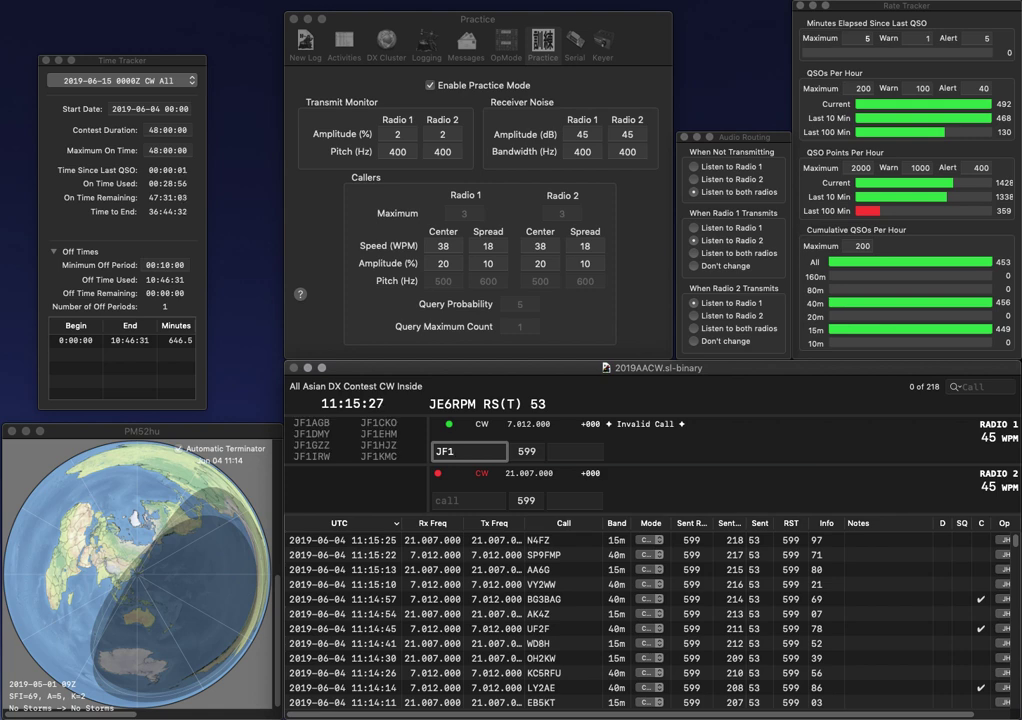
pyautogui.write('HJZ')
pyautogui.press('Return')
pyautogui.write('F1TRE')
pyautogui.press('Return')
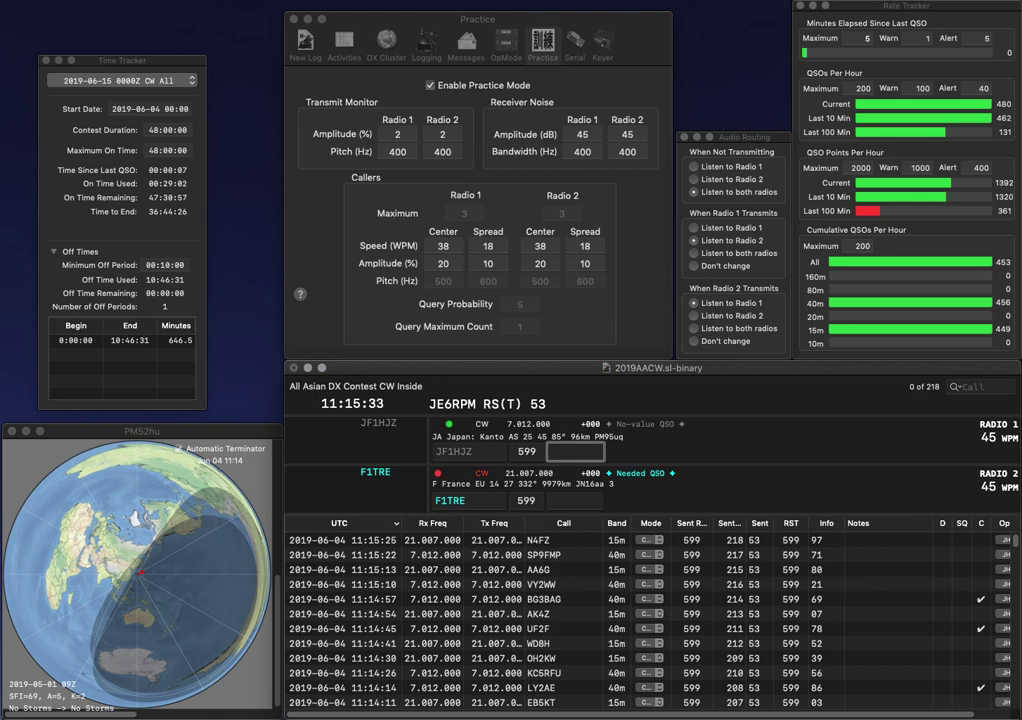
pyautogui.write('20')
pyautogui.press('Return')
pyautogui.write('36')
pyautogui.press('Return')
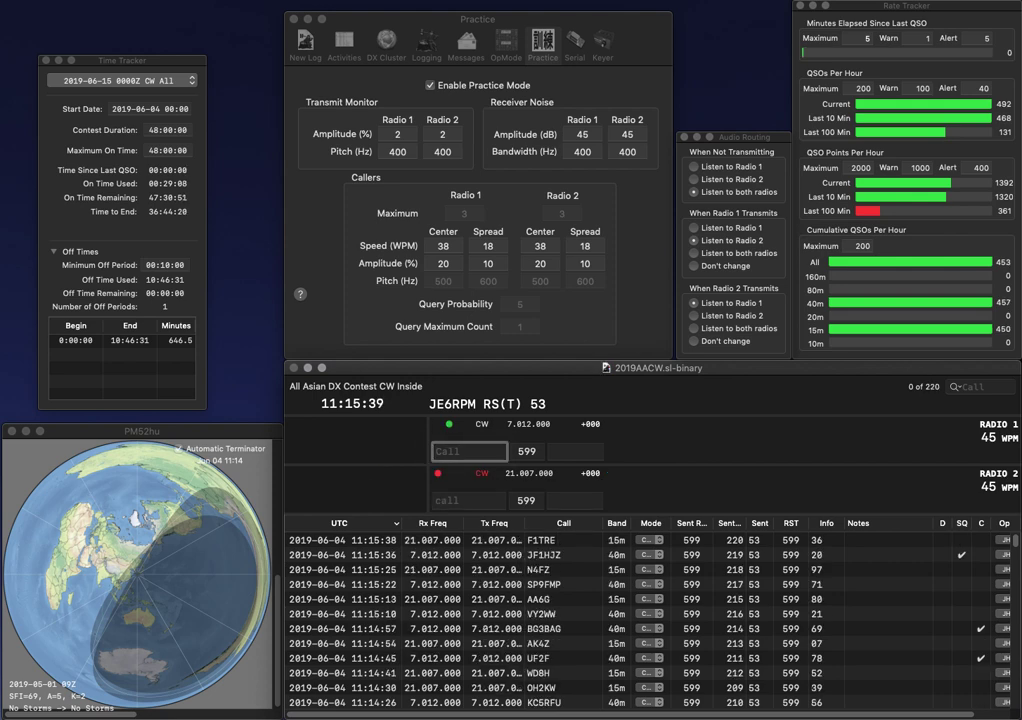
pyautogui.write('6')
pyautogui.press('Return')
pyautogui.write('MG')
pyautogui.press('Return')
pyautogui.write('IK6FW')
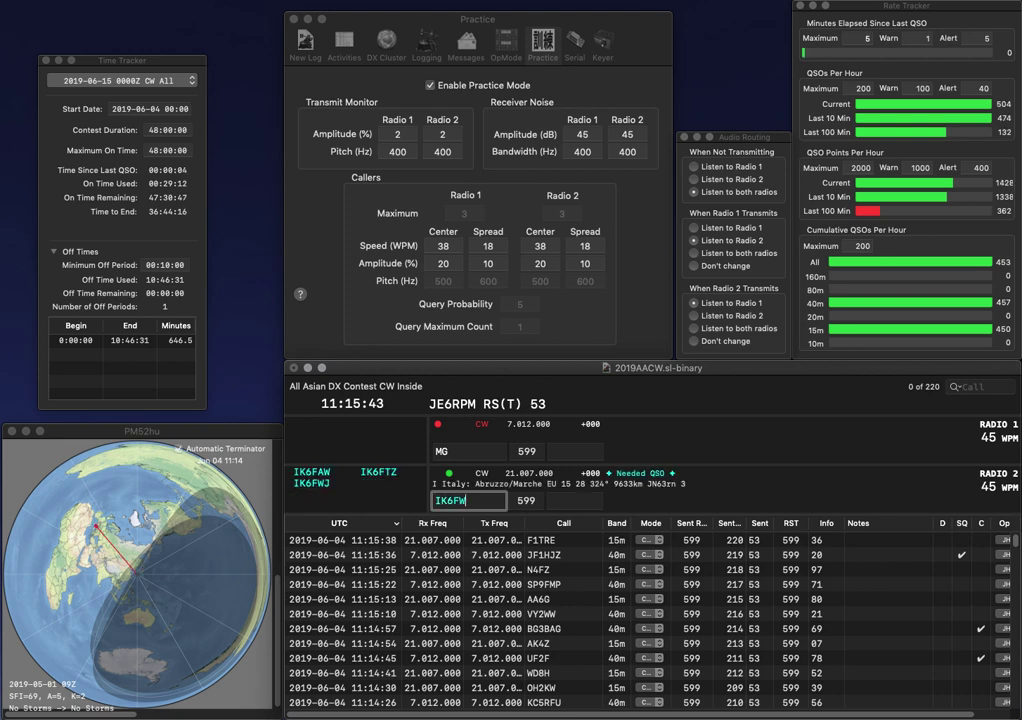
pyautogui.write('J')
pyautogui.press('Return')
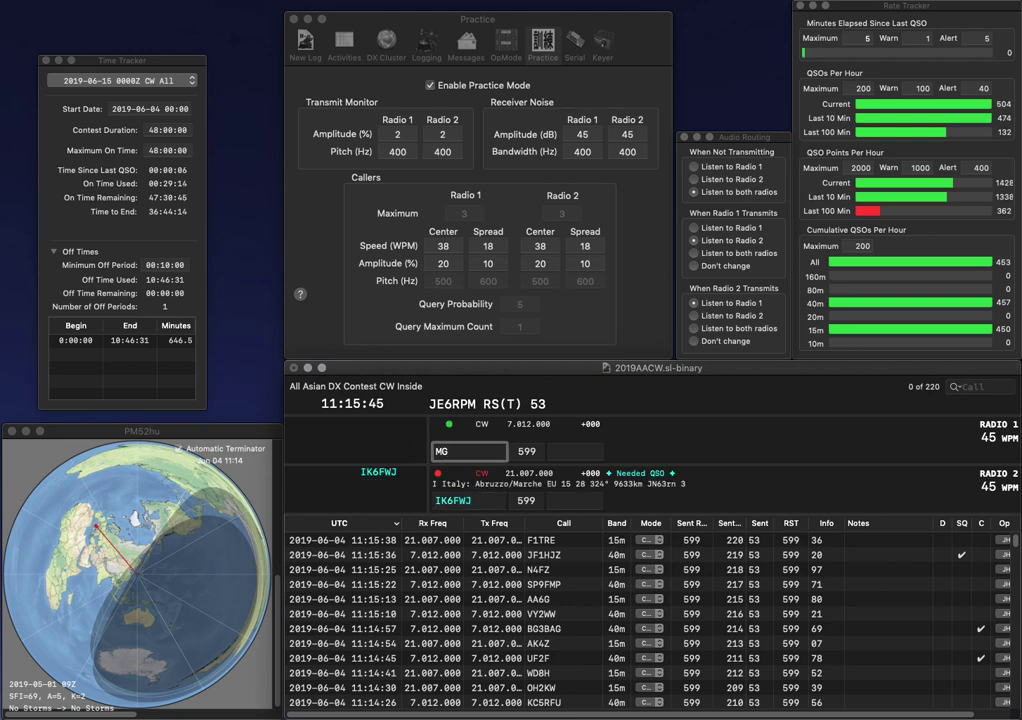
# Correct the partial call MG on Radio 1 to K2GT and answer the caller.
pyautogui.write('GT')
pyautogui.press('Left')
pyautogui.press('Left')
pyautogui.write('K2')
pyautogui.press('Return')
pyautogui.press('space')
pyautogui.write('57')
pyautogui.press('Return')
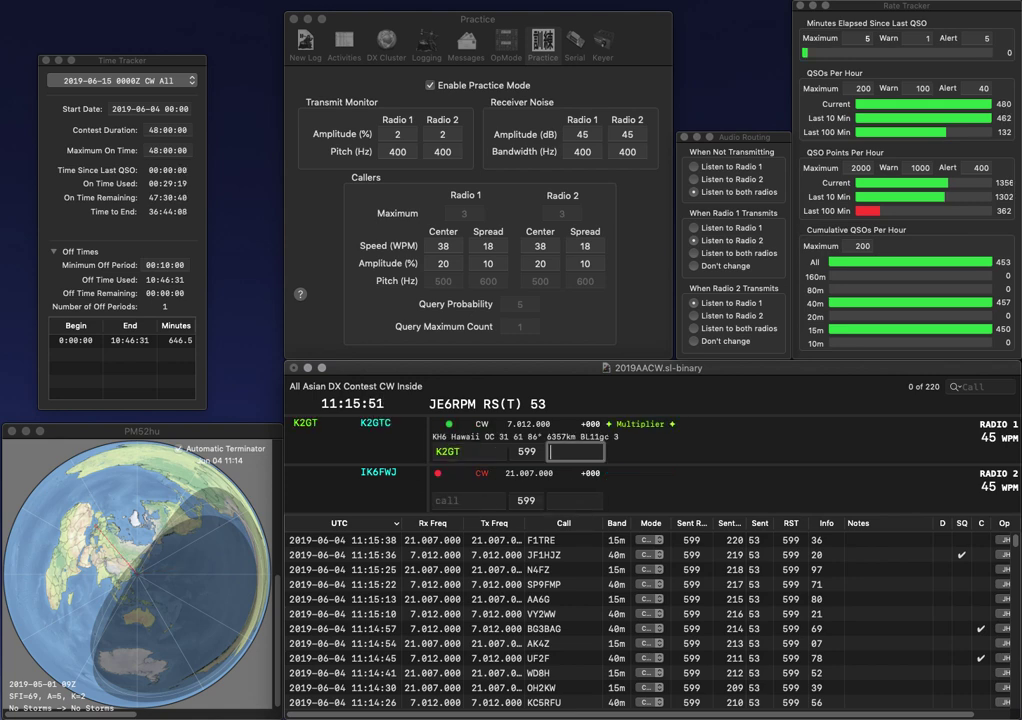
pyautogui.write('28')
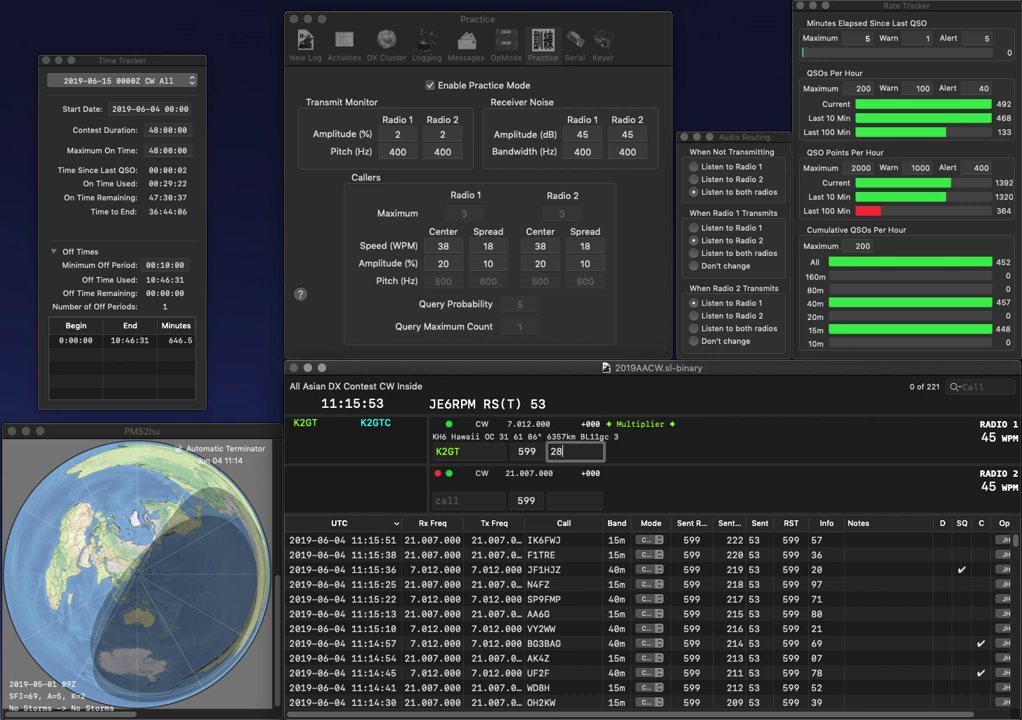
pyautogui.press('Return')
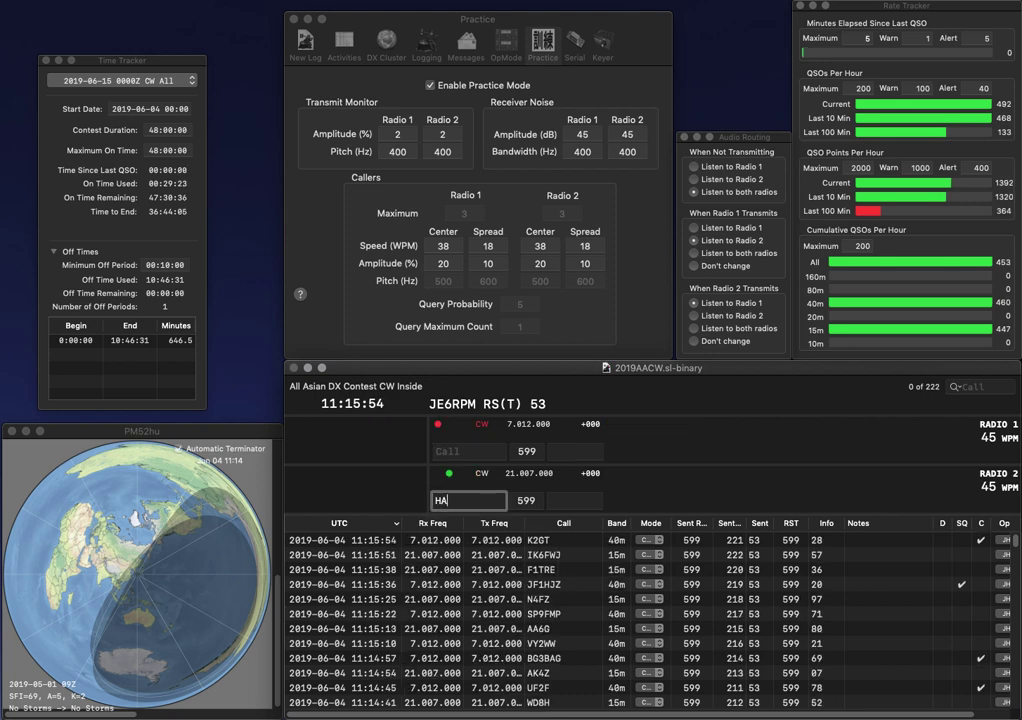
# Enter and answer HA3HX on Radio 2 and RA8MB on Radio 1.
pyautogui.write('3HX')
pyautogui.press('Return')
pyautogui.write('RA8M')
pyautogui.write('B')
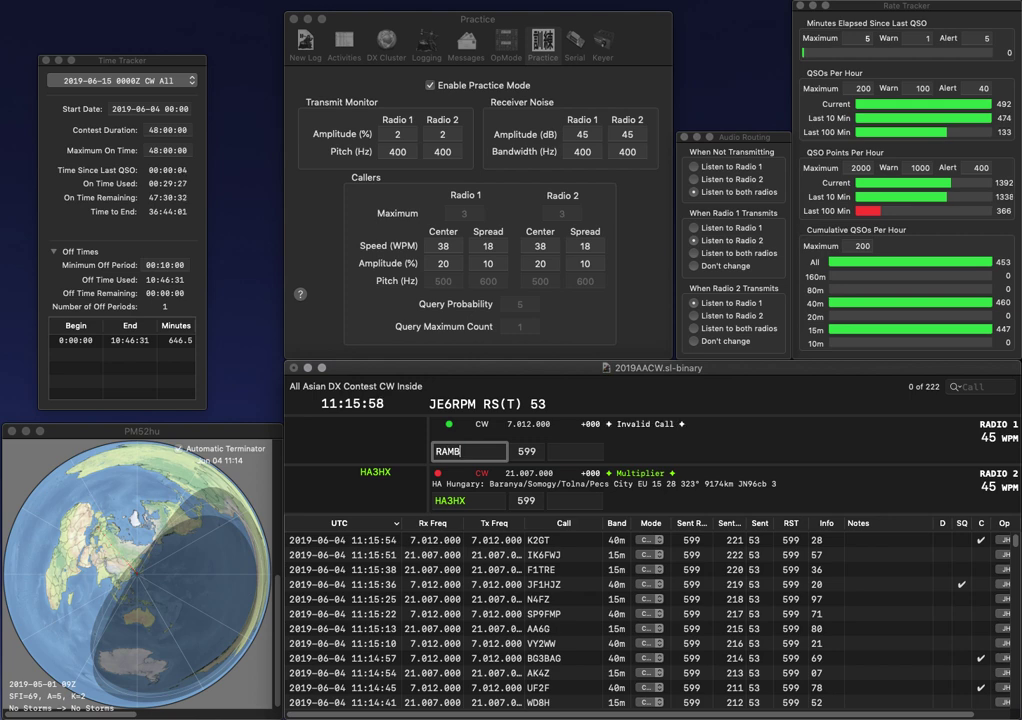
pyautogui.press('Left')
pyautogui.press('Left')
pyautogui.write('8')
pyautogui.press('Return')
# Enter the received exchange for HA3HX on Radio 2 and log the contact.
pyautogui.press('space')
pyautogui.write('2')
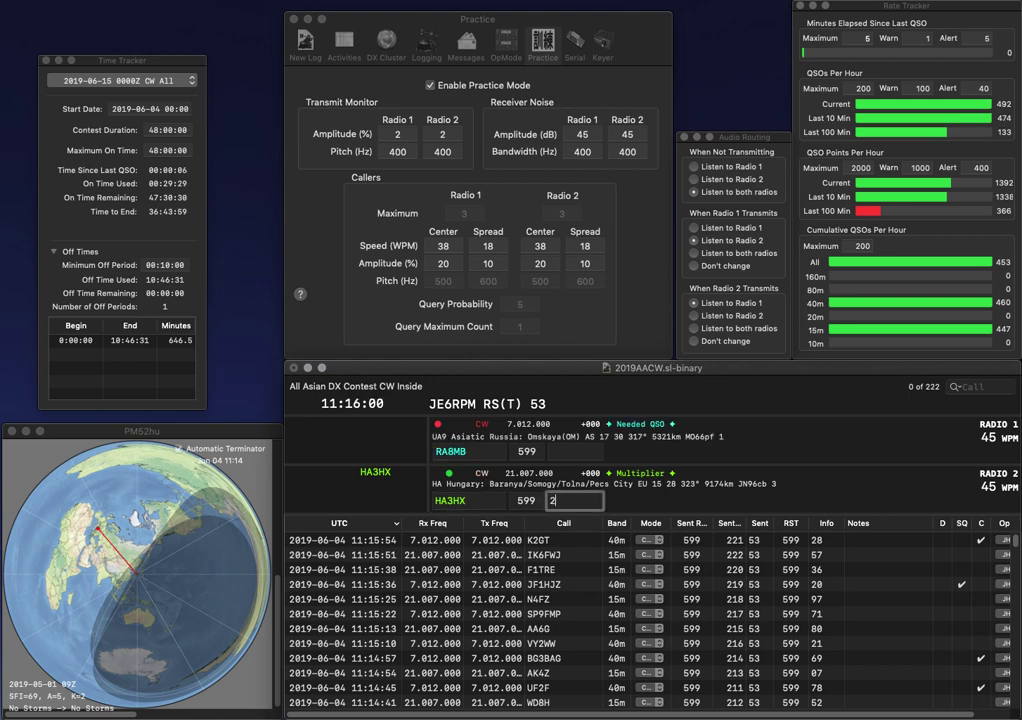
pyautogui.press('Return')
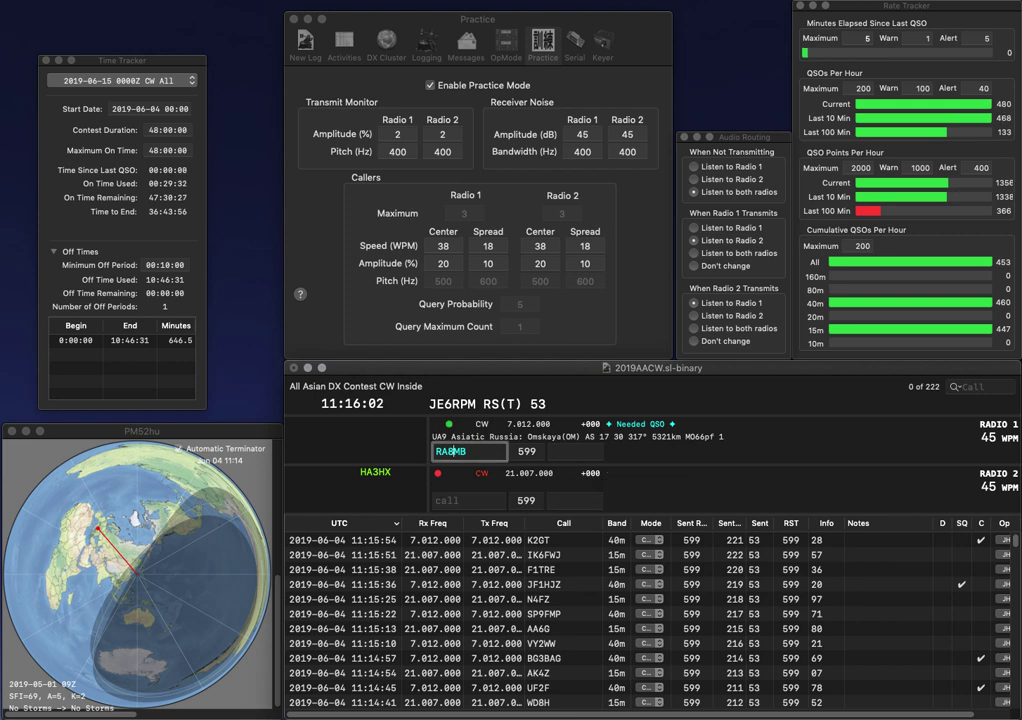
pyautogui.press('Home')
pyautogui.press('Delete')
pyautogui.press('Delete')
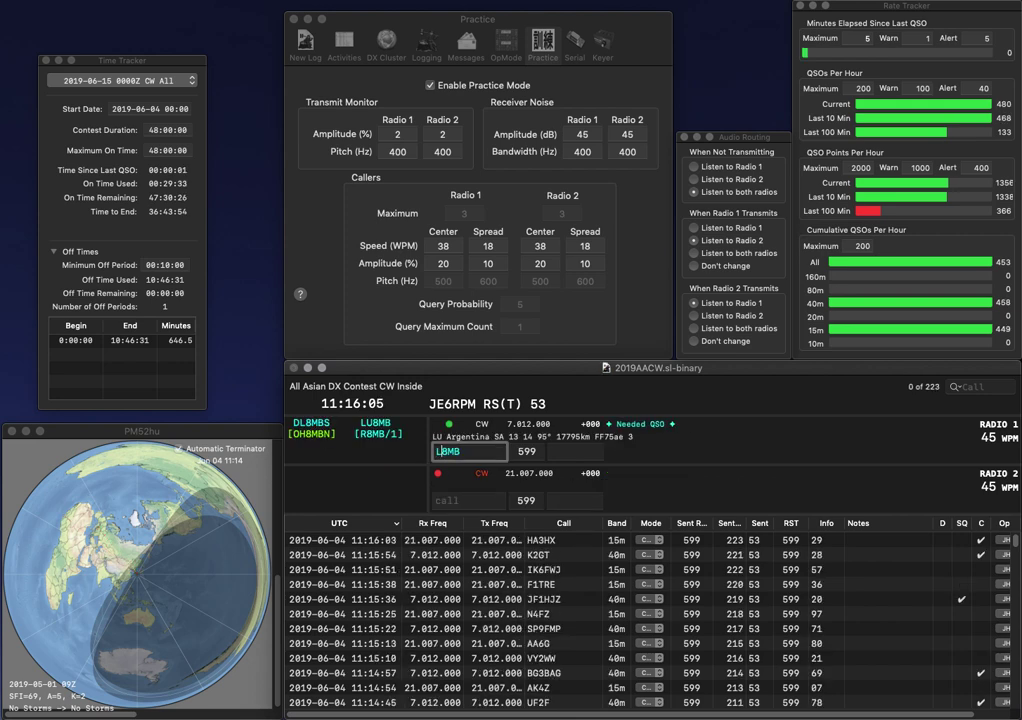
pyautogui.write('LU')
pyautogui.press('Return')
pyautogui.write('WB')
pyautogui.press('BackSpace')
pyautogui.write('6F')
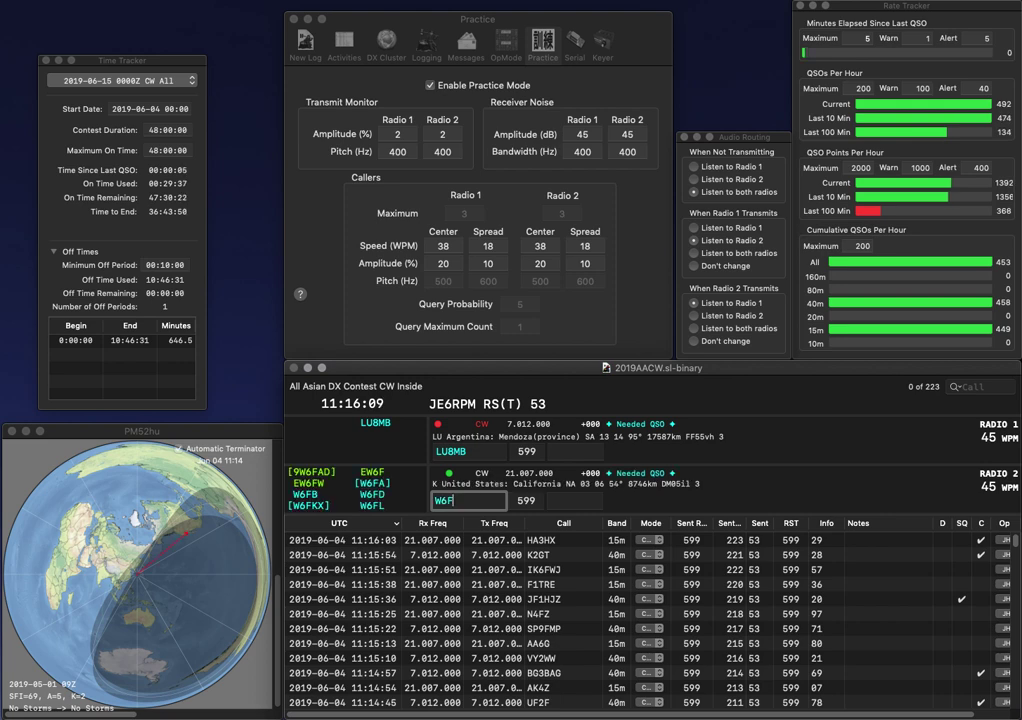
pyautogui.write('38')
pyautogui.press('Return')
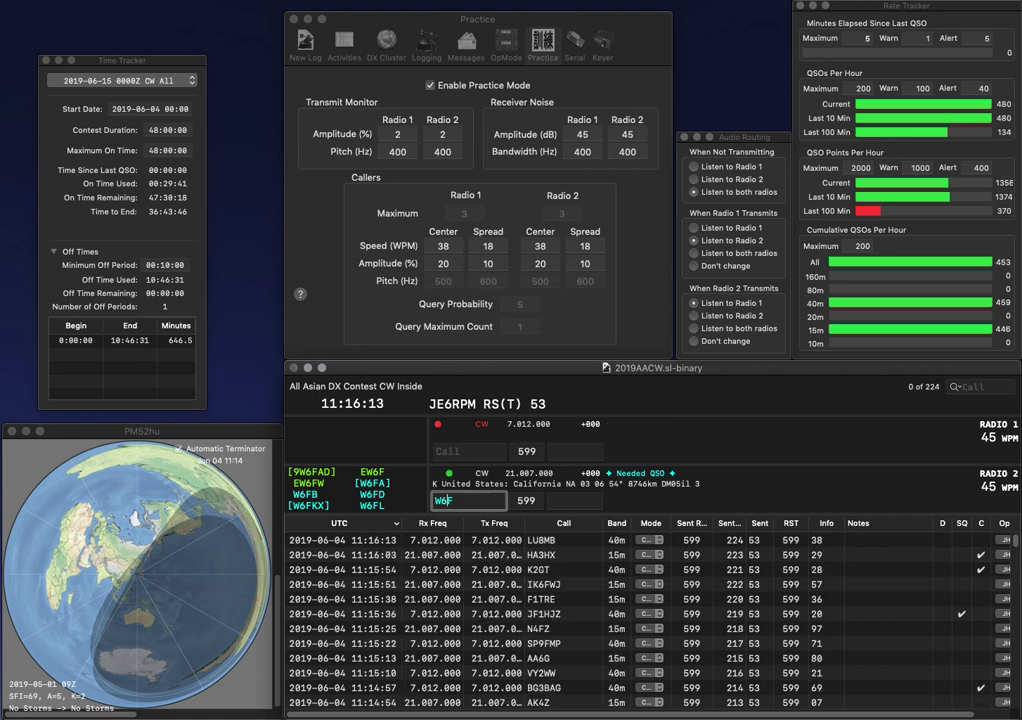
pyautogui.write('QB')
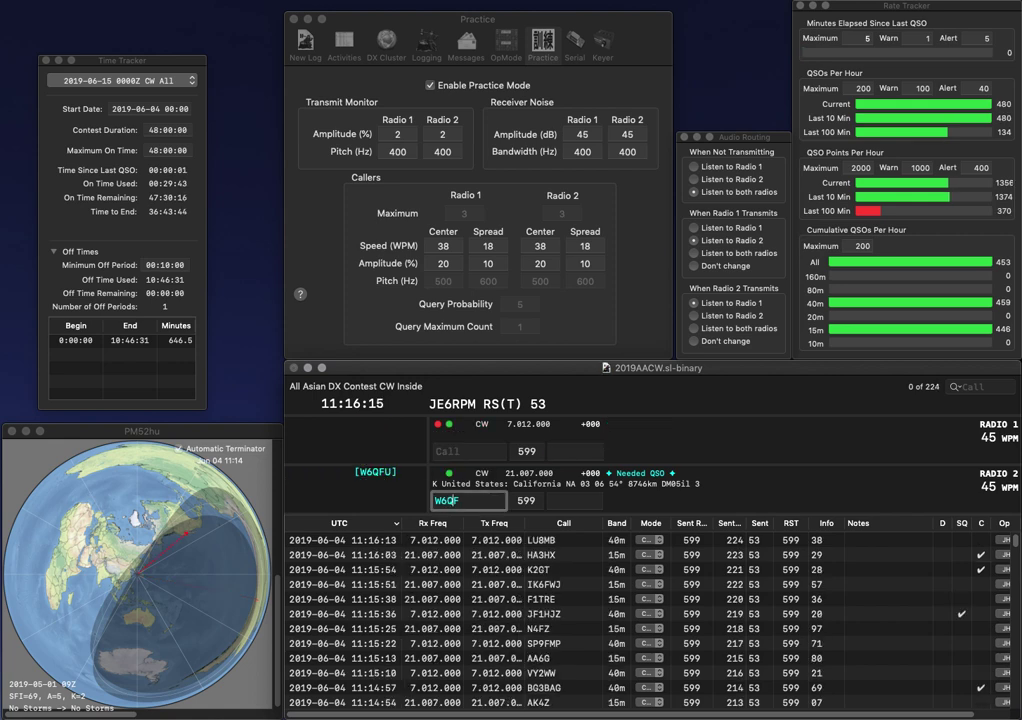
pyautogui.press('Return')
pyautogui.write('J7GRA')
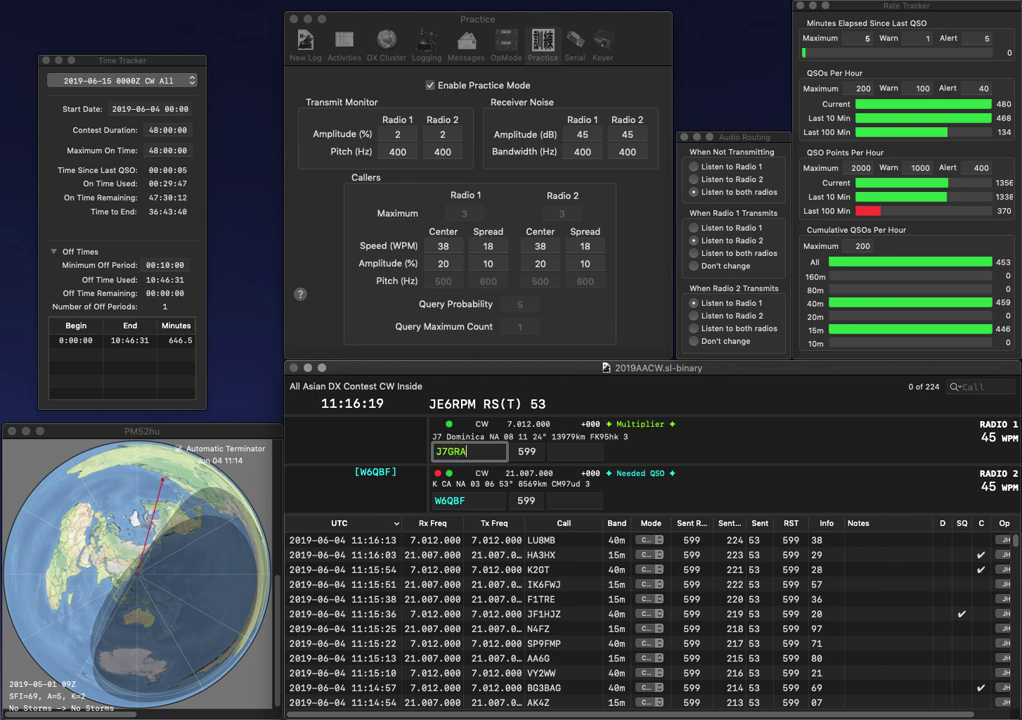
pyautogui.write('3')
pyautogui.press('Return')
pyautogui.write('3')
pyautogui.press('BackSpace')
pyautogui.press('Return')
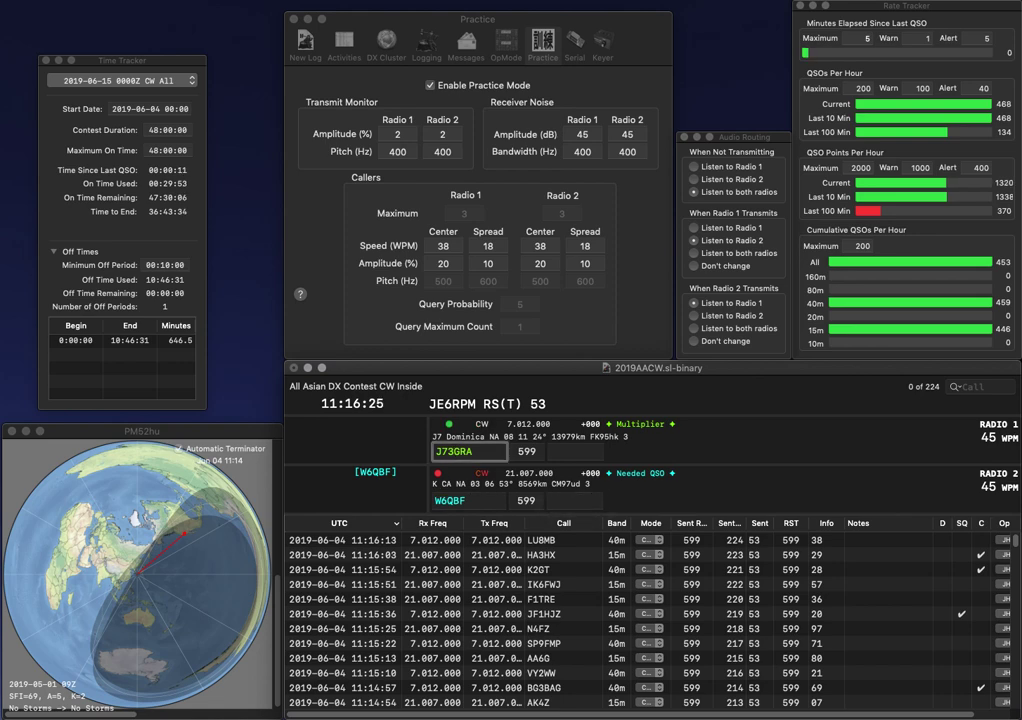
# Change the Radio 1 call to J73Z and answer, and log W6QBF with exchange 32 on Radio 2.
pyautogui.press('BackSpace')
pyautogui.write('Z')
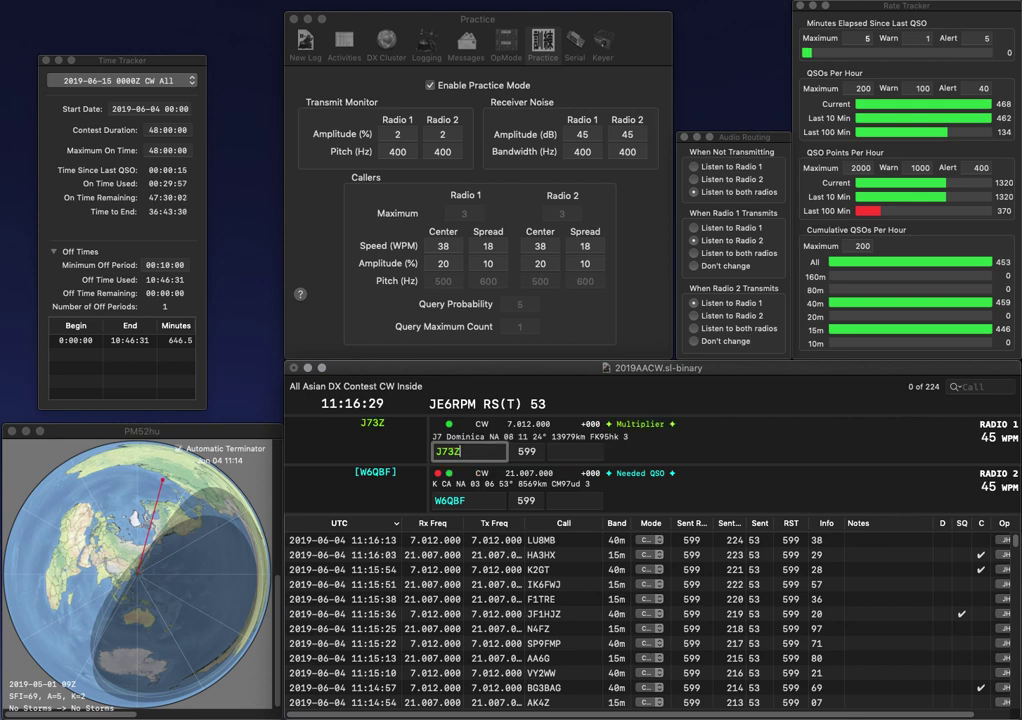
pyautogui.press('Return')
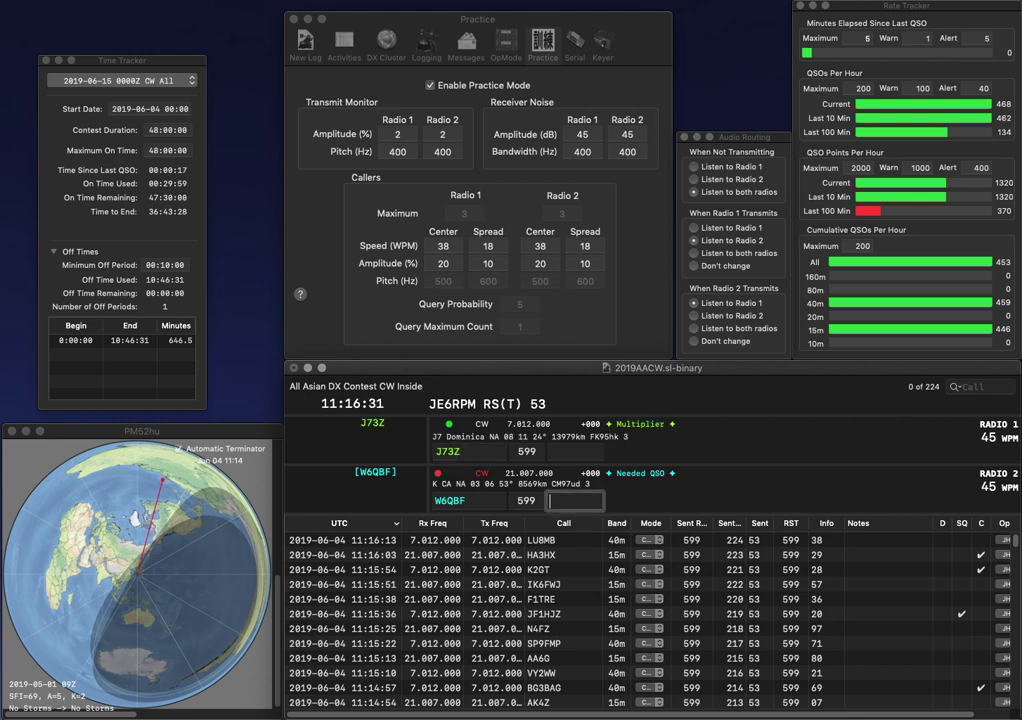
pyautogui.write('32')
pyautogui.press('Return')
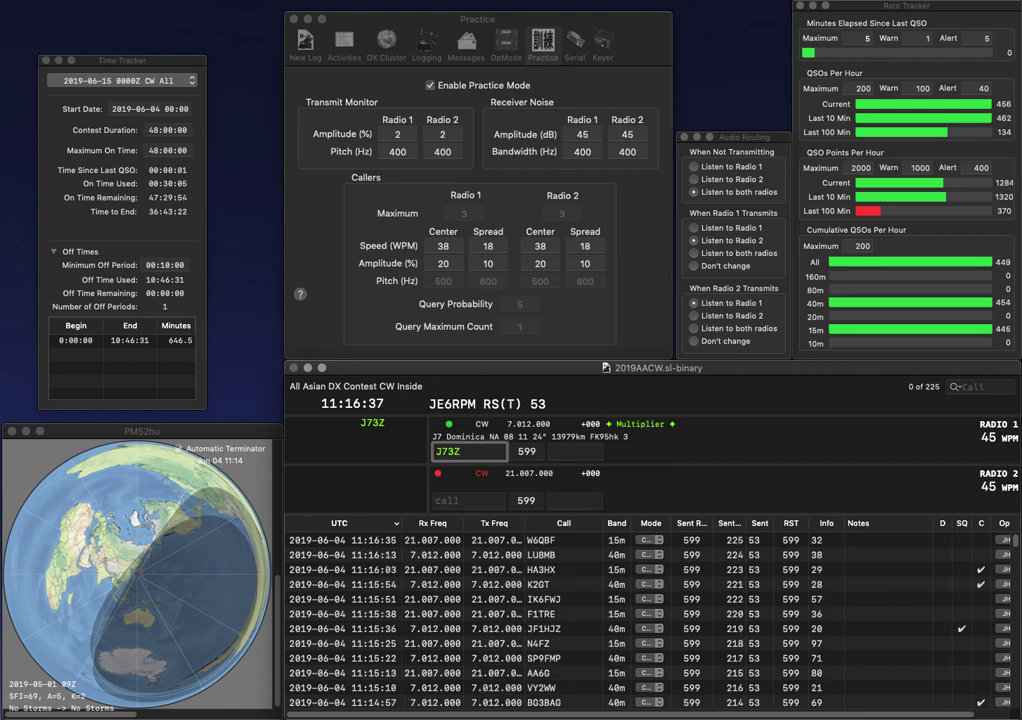
pyautogui.press('BackSpace')
pyautogui.write('GAR')
pyautogui.press('Return')
pyautogui.write('100ARM')
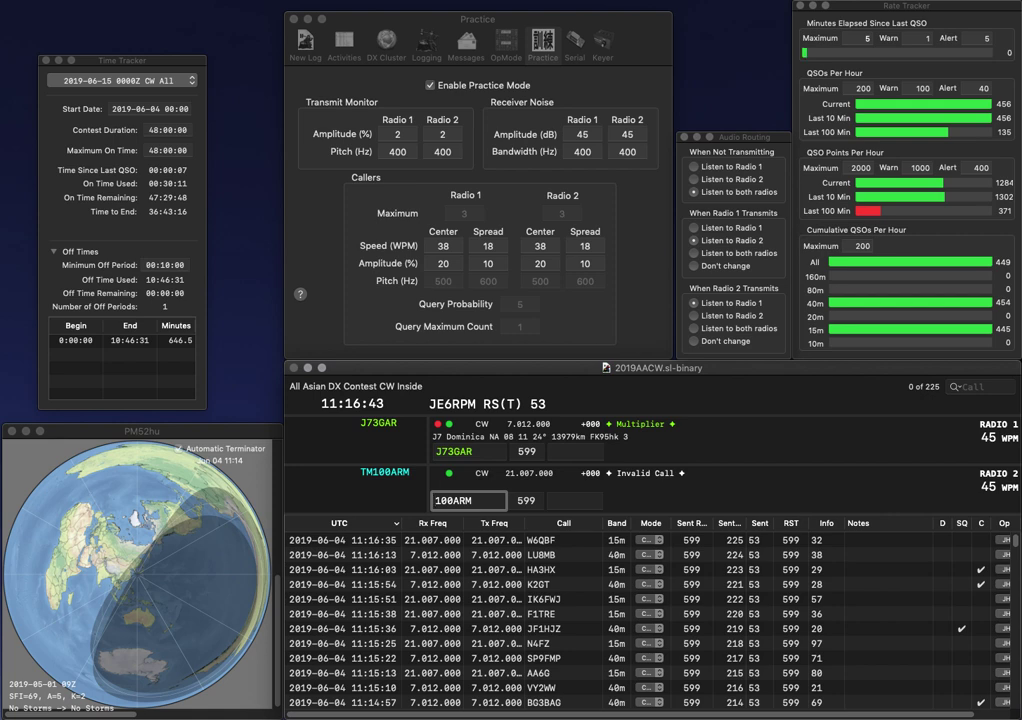
pyautogui.press('Return')
pyautogui.write('52')
pyautogui.press('Return')
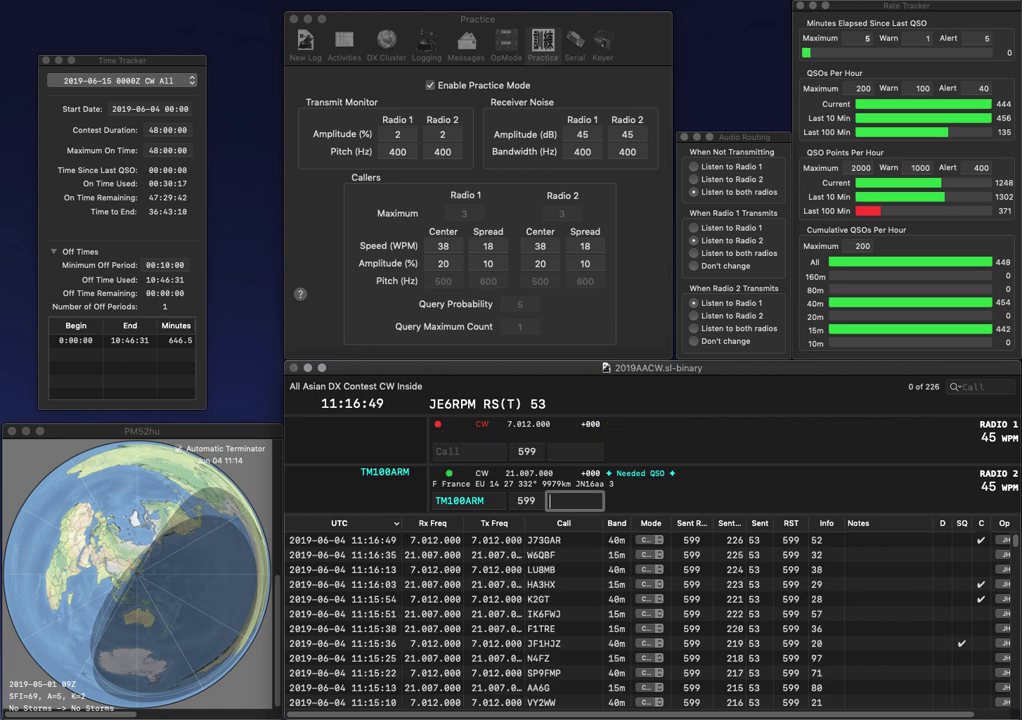
pyautogui.write('0')
pyautogui.press('Return')
# Enter and answer JA1IFB on Radio 1 and 8N9HQ on Radio 2.
pyautogui.write('JA1')
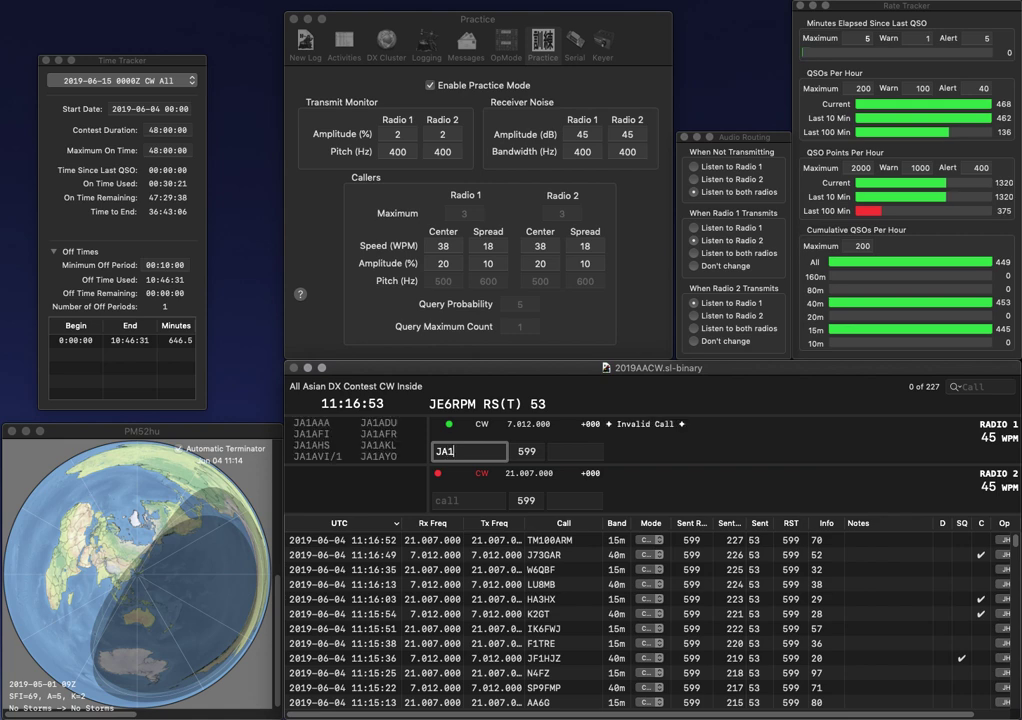
pyautogui.write('IFB')
pyautogui.press('Return')
pyautogui.press('Tab')
pyautogui.write('9HQ')
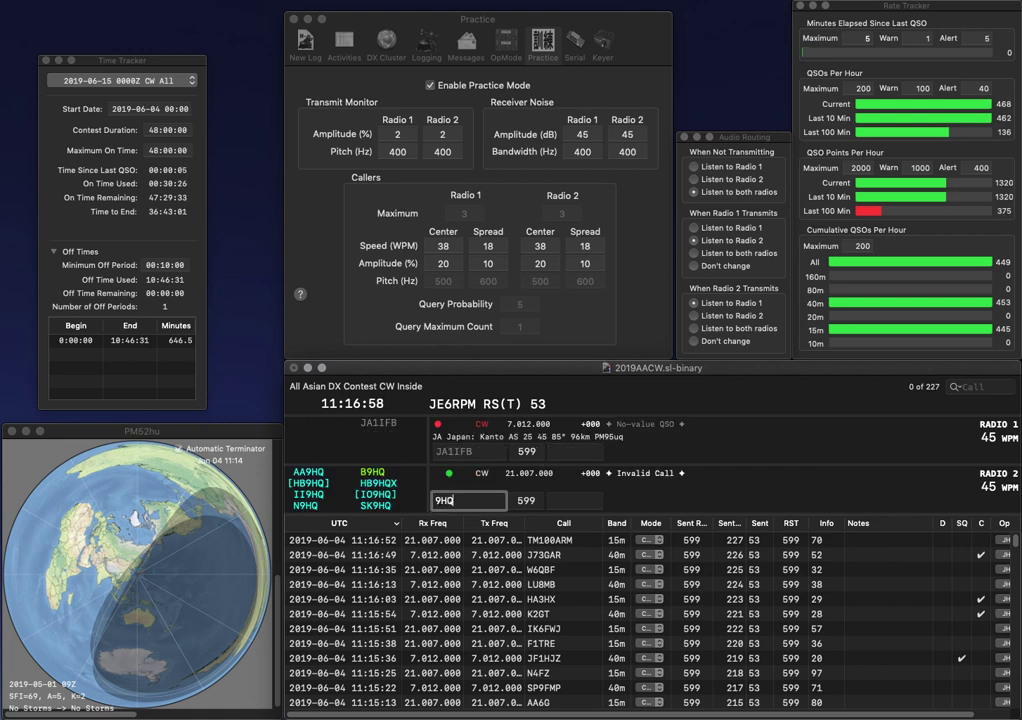
pyautogui.press('space')
pyautogui.press('space')
pyautogui.write('8N9HQ')
pyautogui.press('Return')
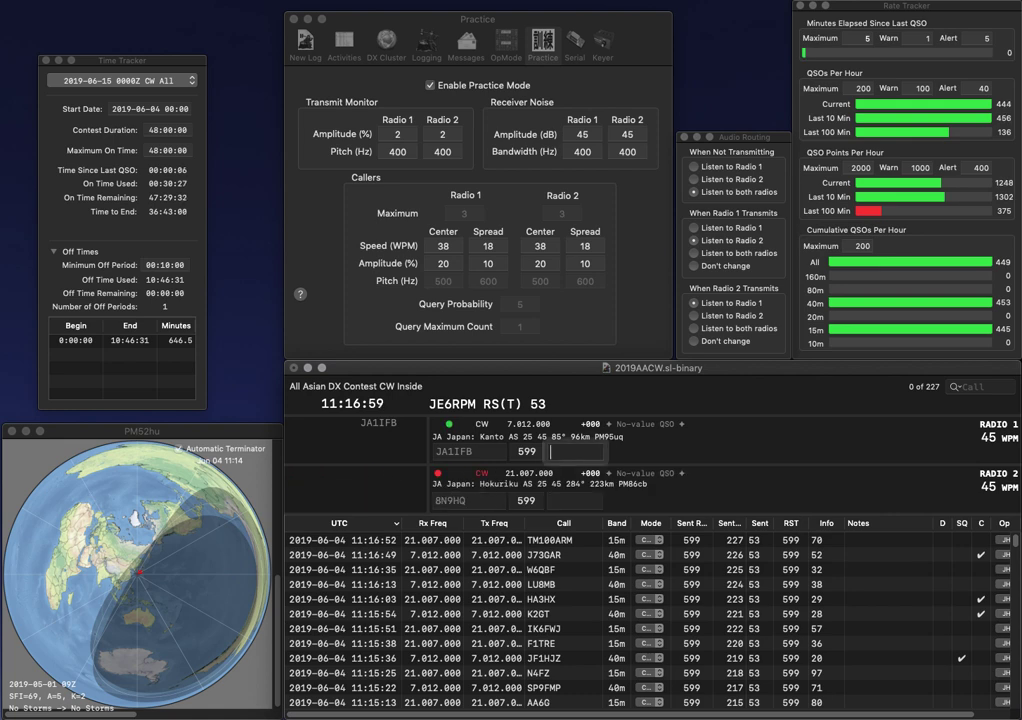
# Log JA1IFB with exchange 76 on Radio 1, and change the Radio 2 call to 7N9HQ and answer.
pyautogui.write('76')
pyautogui.press('Return')
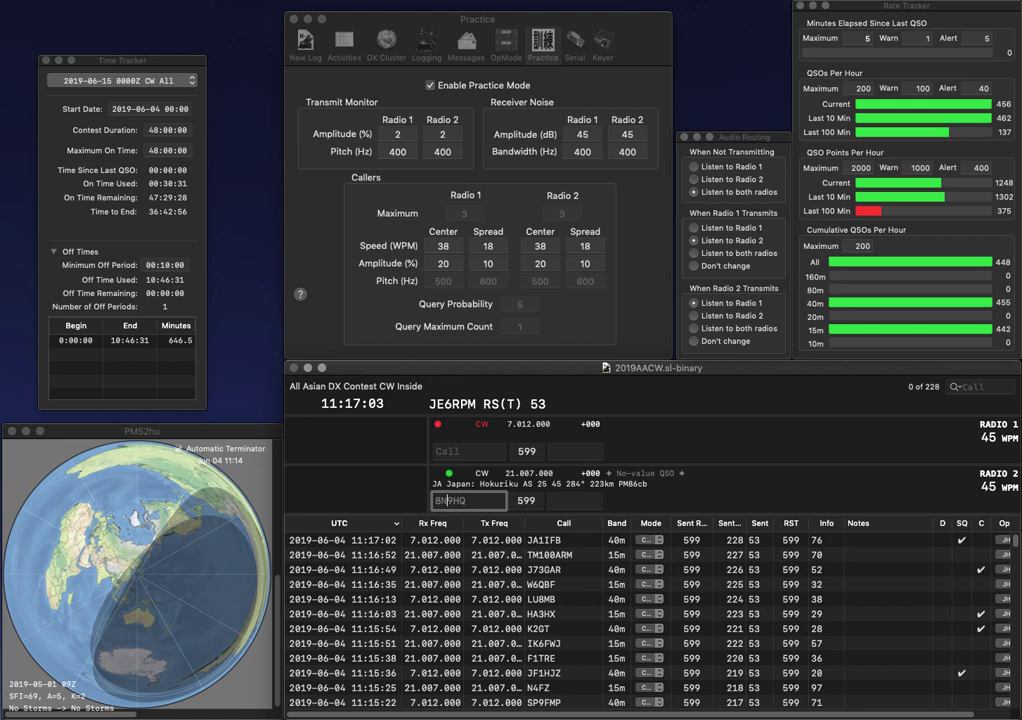
pyautogui.press('Delete')
pyautogui.write('7')
pyautogui.press('Return')
pyautogui.write('V3ZBM')
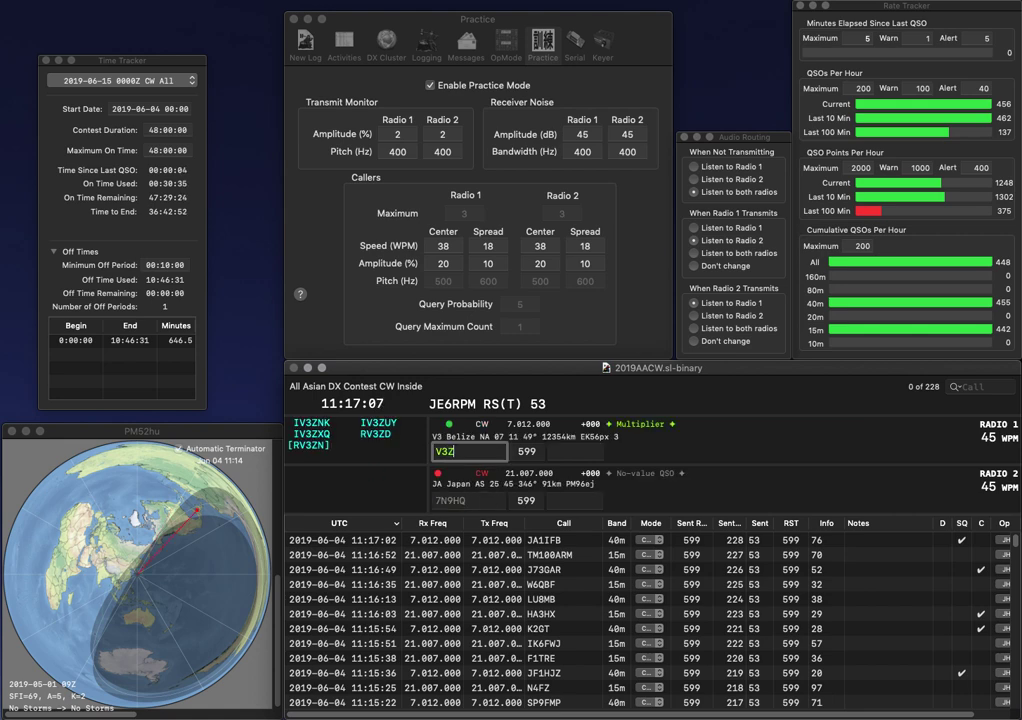
pyautogui.press('Return')
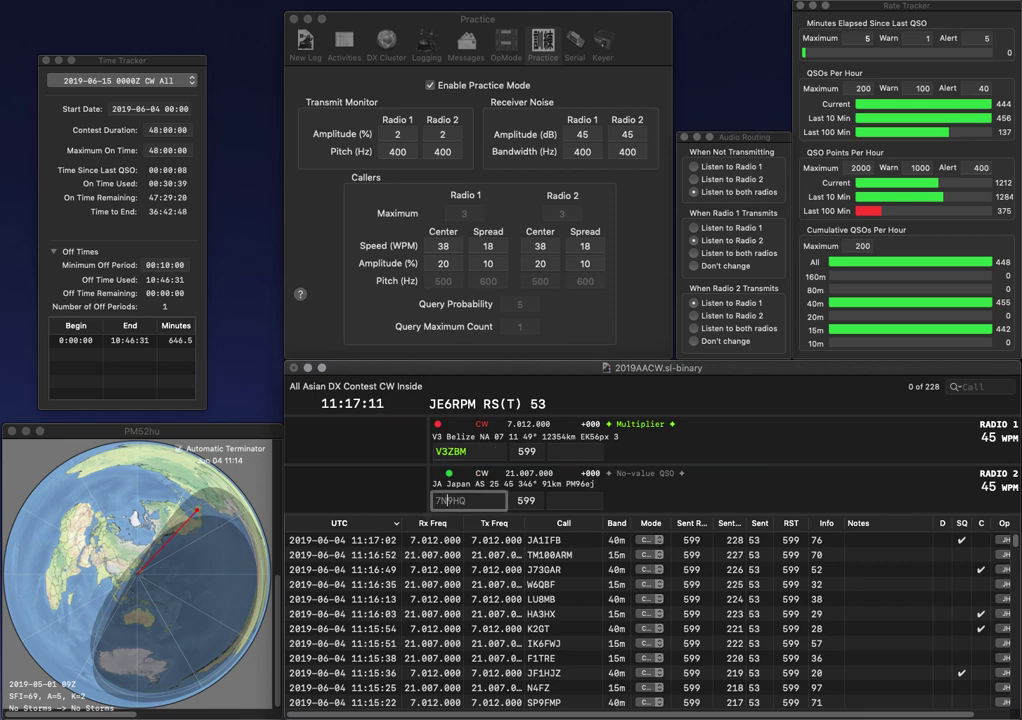
pyautogui.write('ZS9HQ')
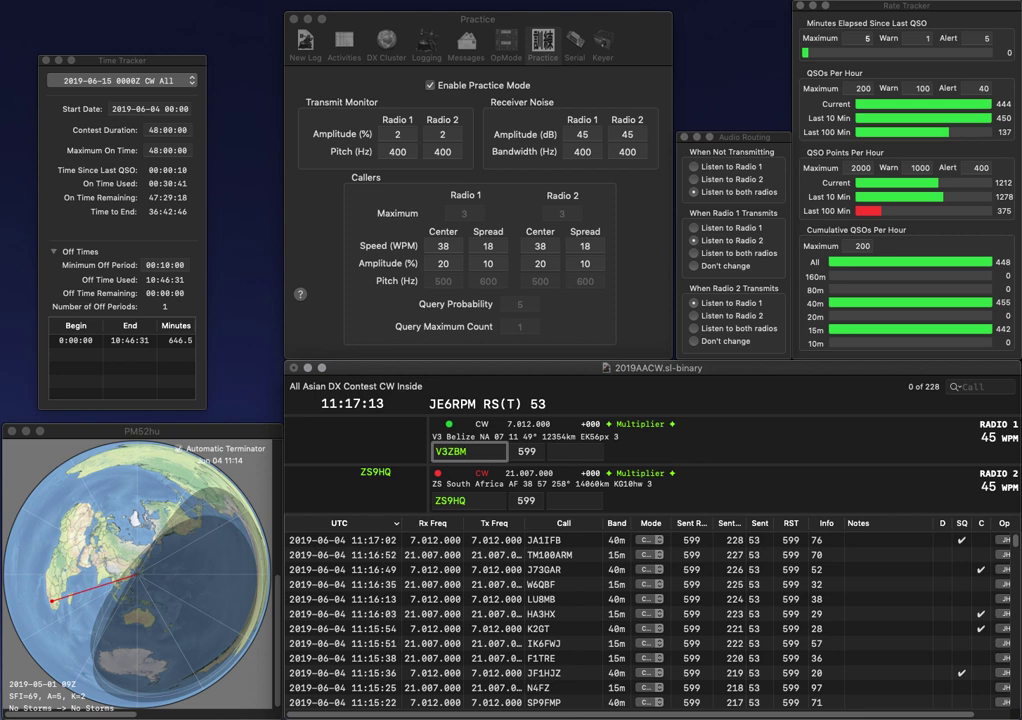
pyautogui.write('E')
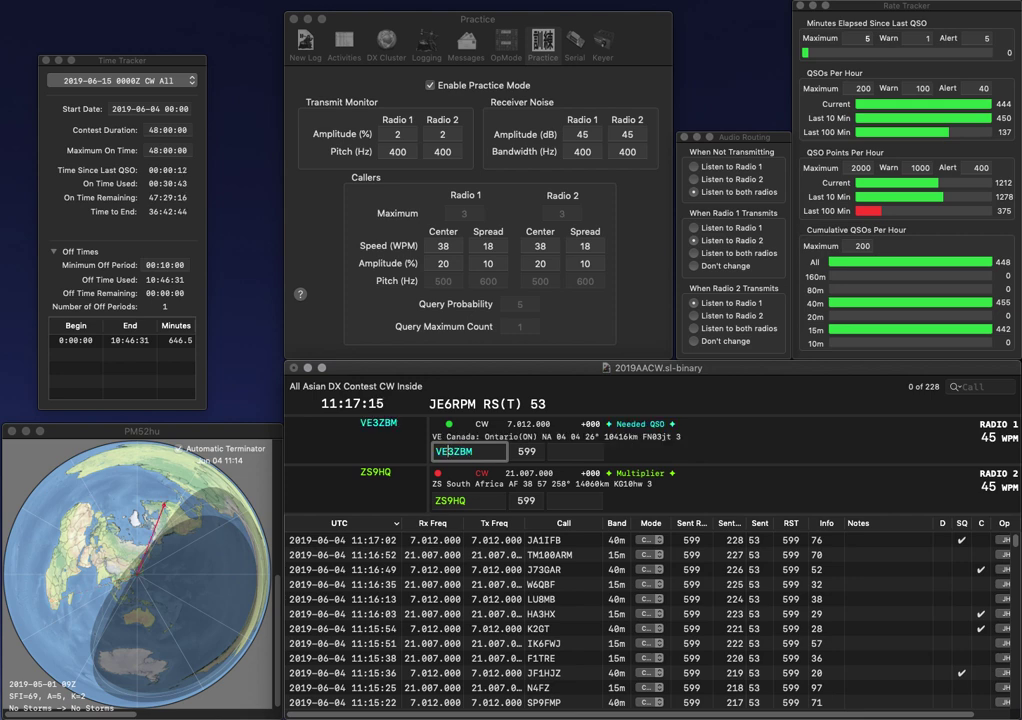
pyautogui.press('Return')
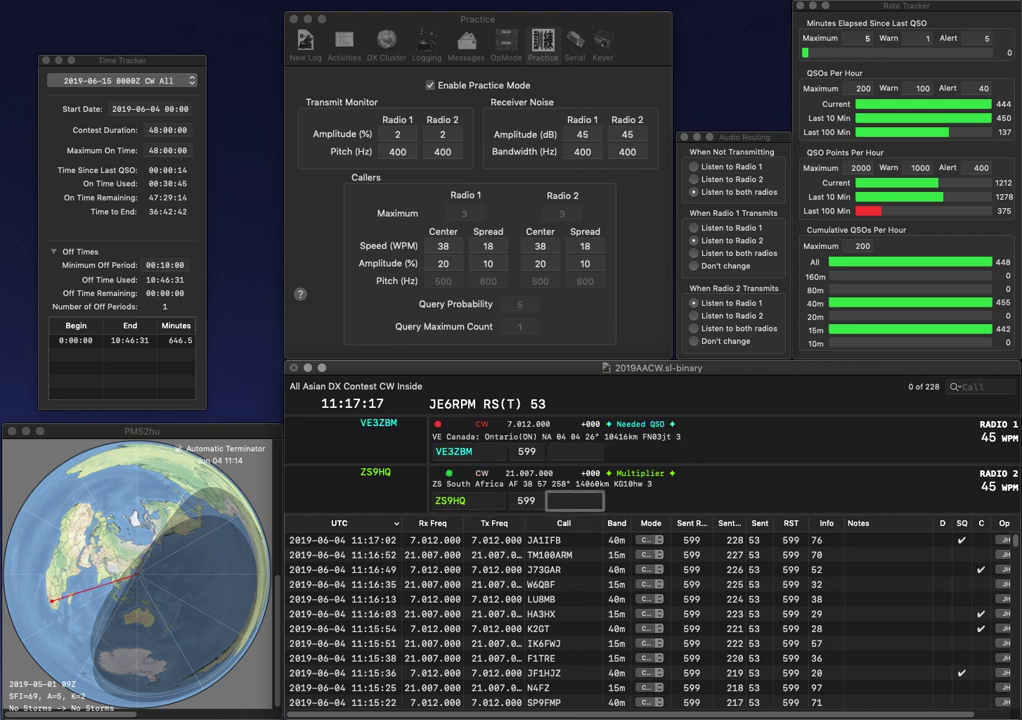
pyautogui.write('4')
pyautogui.press('Return')
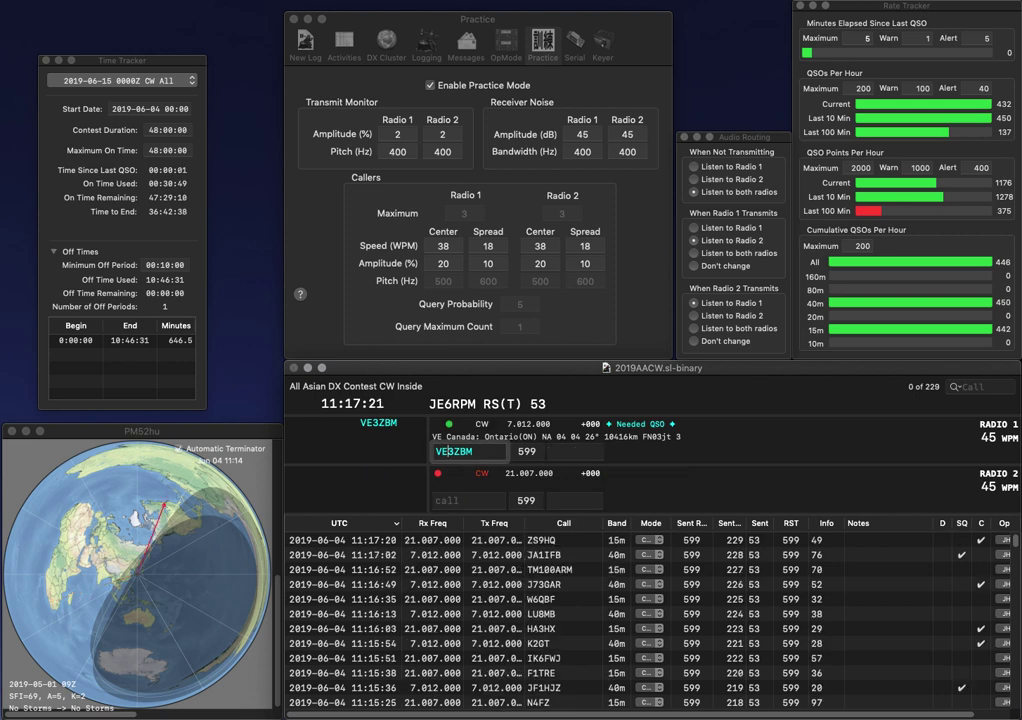
pyautogui.write('9')
pyautogui.write('1')
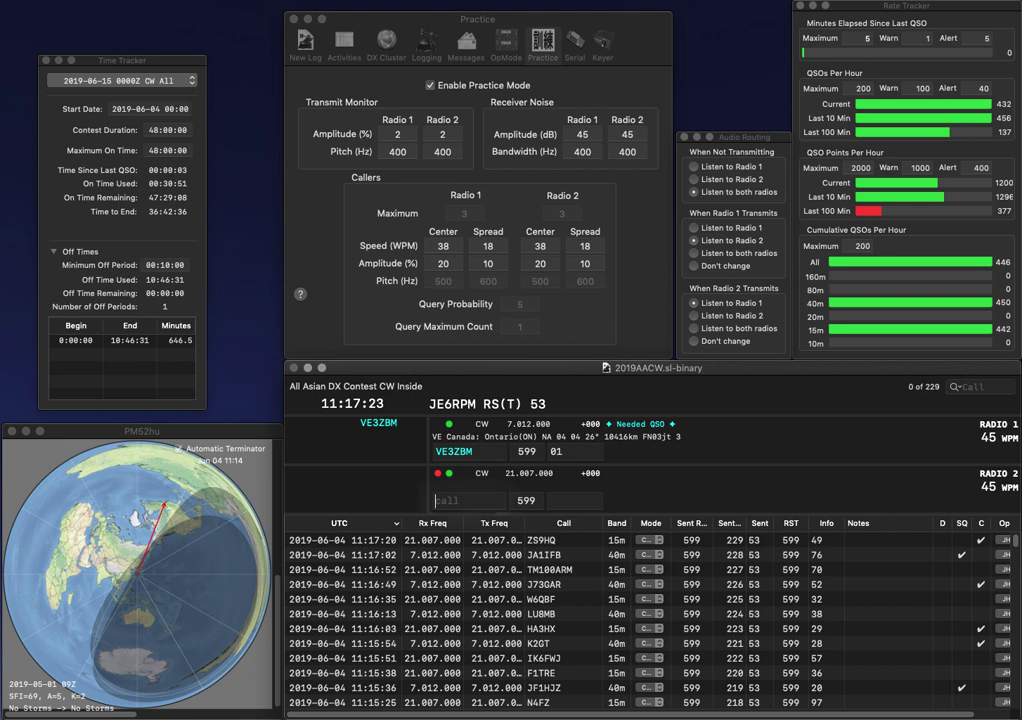
pyautogui.press('Return')
# Note the heard letter F in the Radio 2 call, and enter and answer 9A1UN on Radio 1.
pyautogui.write('F')
pyautogui.press('Up')
pyautogui.write('9A1F')
pyautogui.press('BackSpace')
pyautogui.write('UN')
pyautogui.press('Return')
# Complete the partial call on Radio 2 as R4OF and answer the caller.
pyautogui.press('Down')
pyautogui.write('OF')
pyautogui.press('Left')
pyautogui.press('Left')
pyautogui.press('BackSpace')
pyautogui.write('R4')
pyautogui.press('Return')
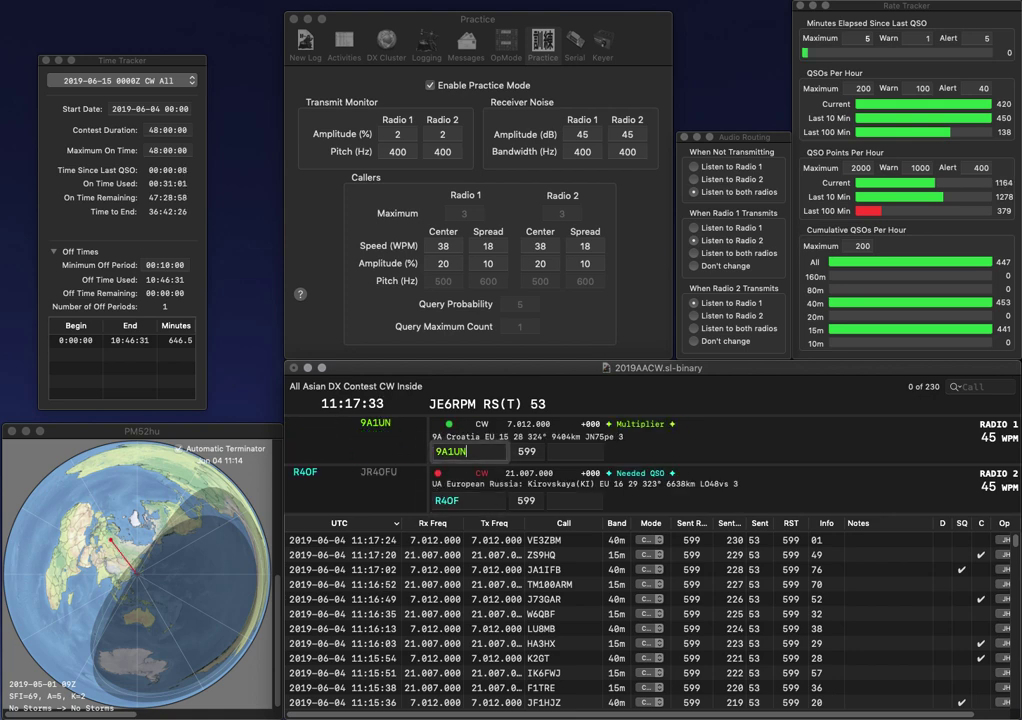
pyautogui.write('50')
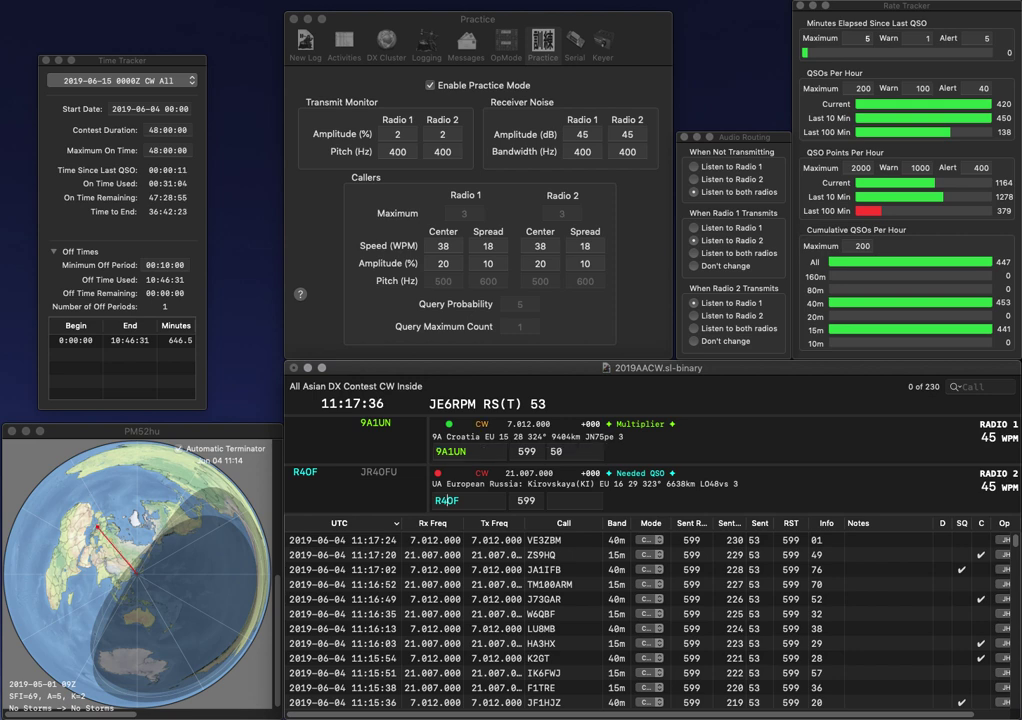
pyautogui.press('Return')
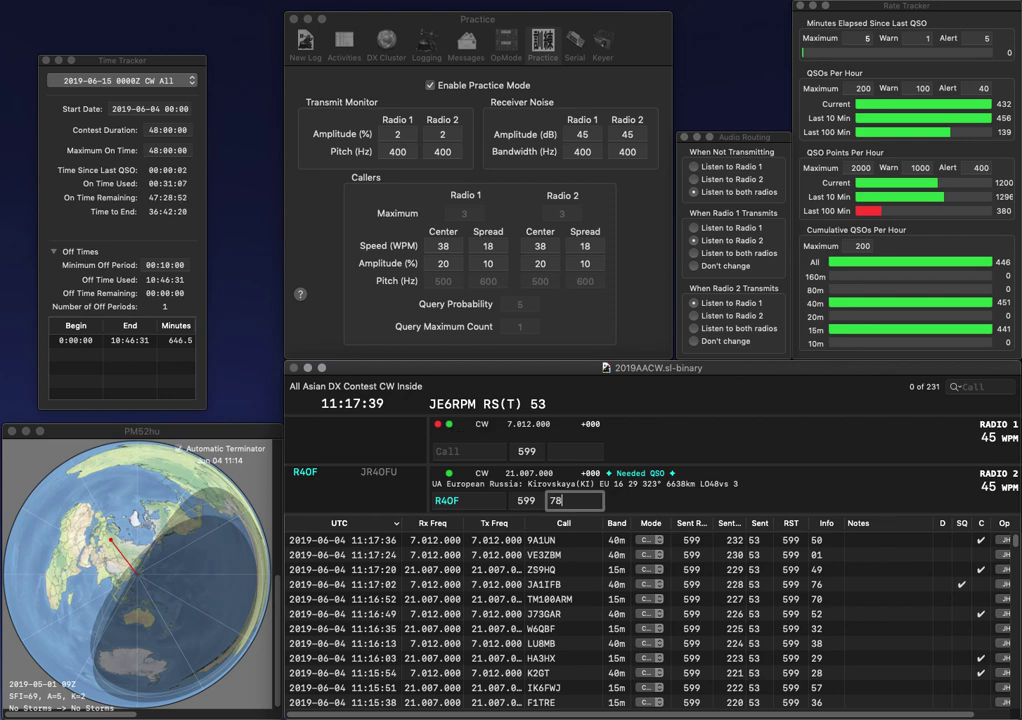
pyautogui.press('Return')
pyautogui.write('JI8XLD')
pyautogui.press('Return')
pyautogui.write('GW')
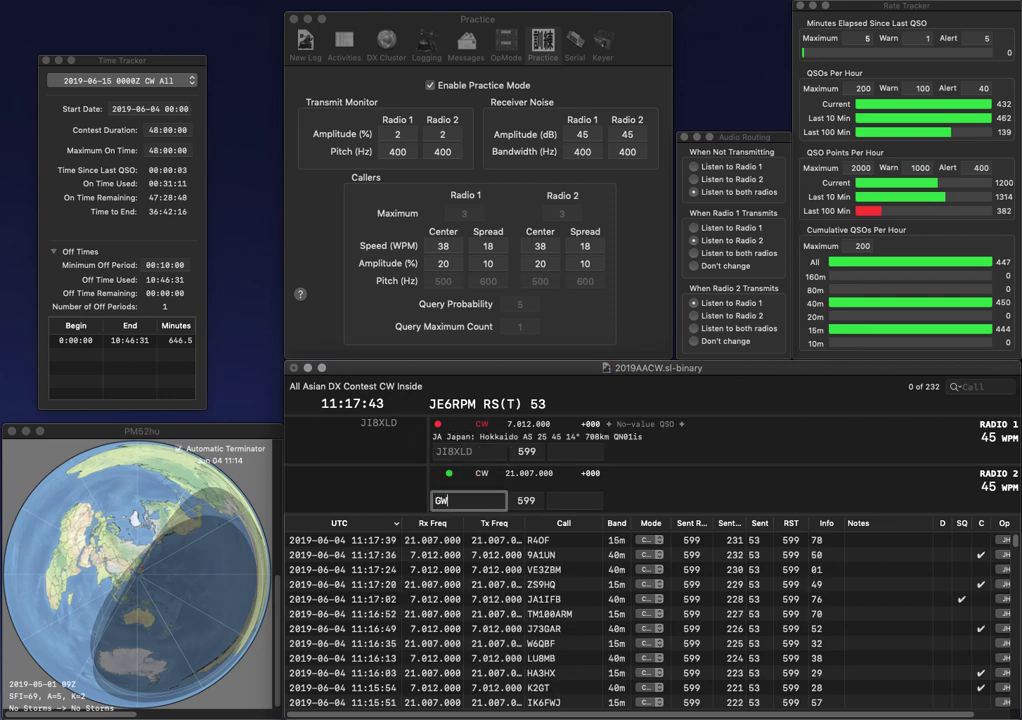
pyautogui.write('4OH')
pyautogui.press('Return')
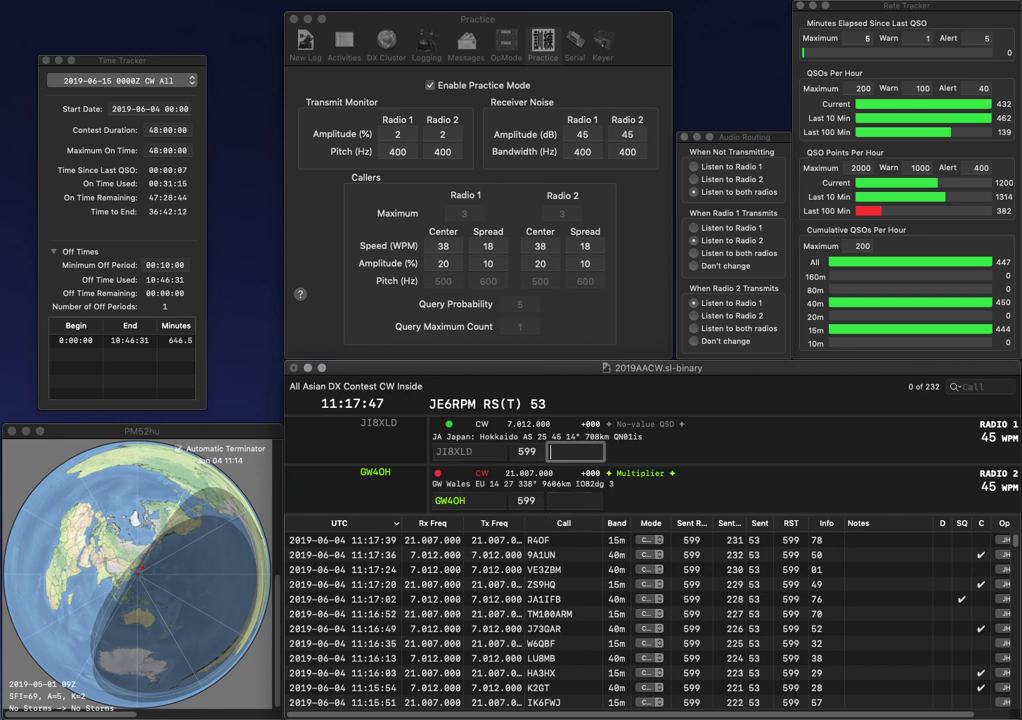
pyautogui.write('08')
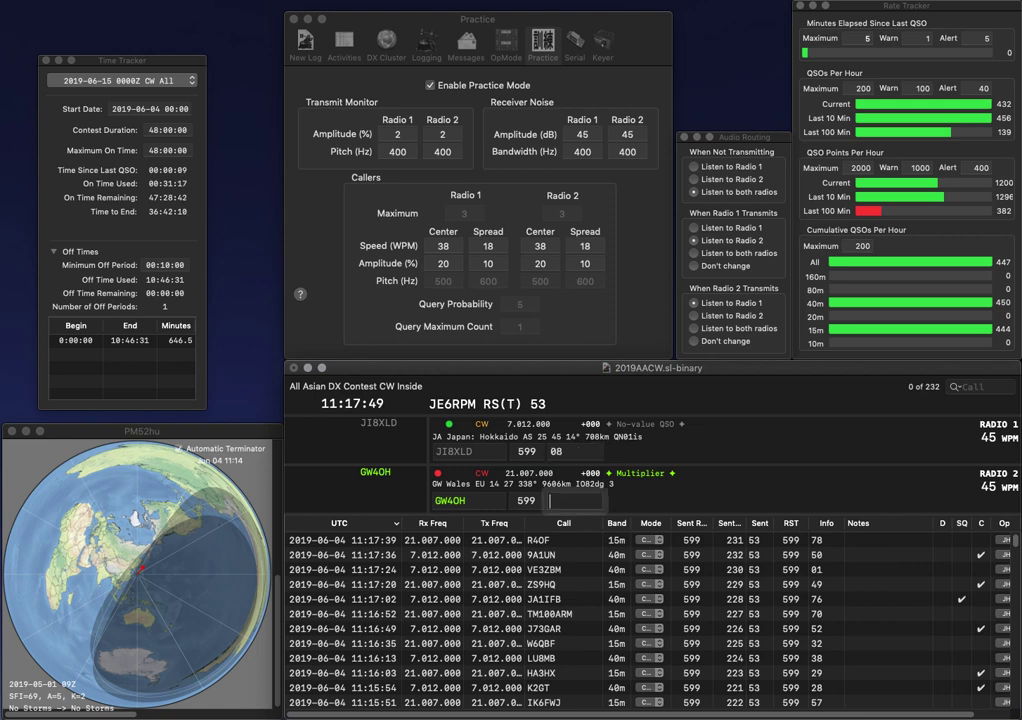
pyautogui.press('Return')
pyautogui.write('42')
pyautogui.press('Return')
# Enter and answer M0URL on Radio 1 and the partial call KV8 on Radio 2.
pyautogui.write('M0URL')
pyautogui.press('Return')
pyautogui.write('K')
pyautogui.write('3')
pyautogui.press('BackSpace')
pyautogui.write('V')
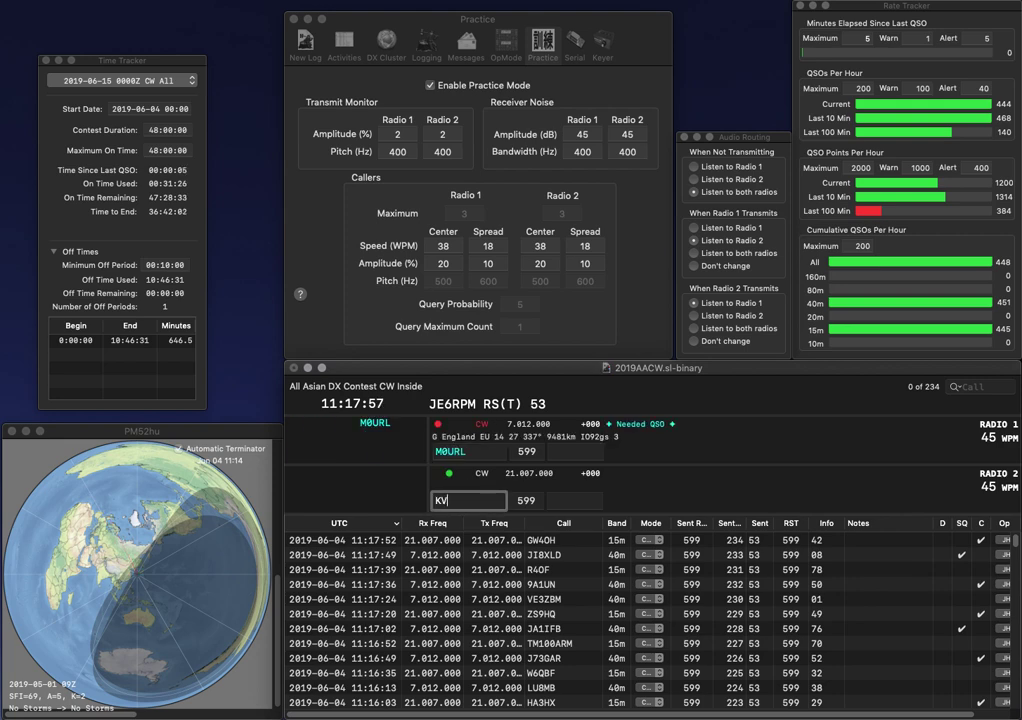
pyautogui.write('8')
pyautogui.press('Return')
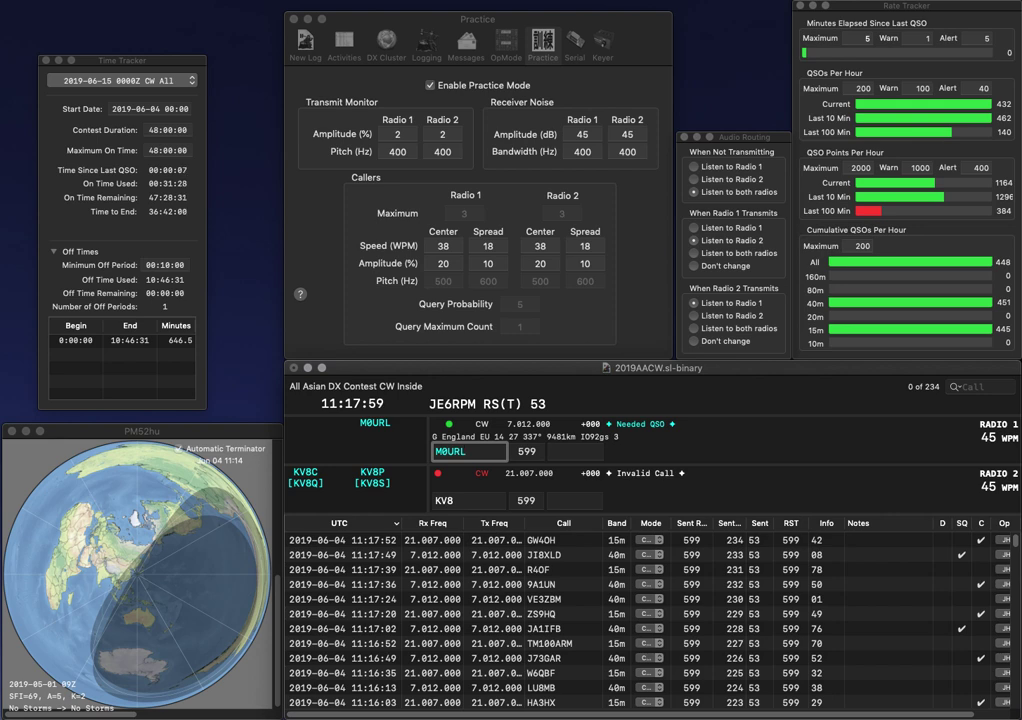
pyautogui.press('Return')
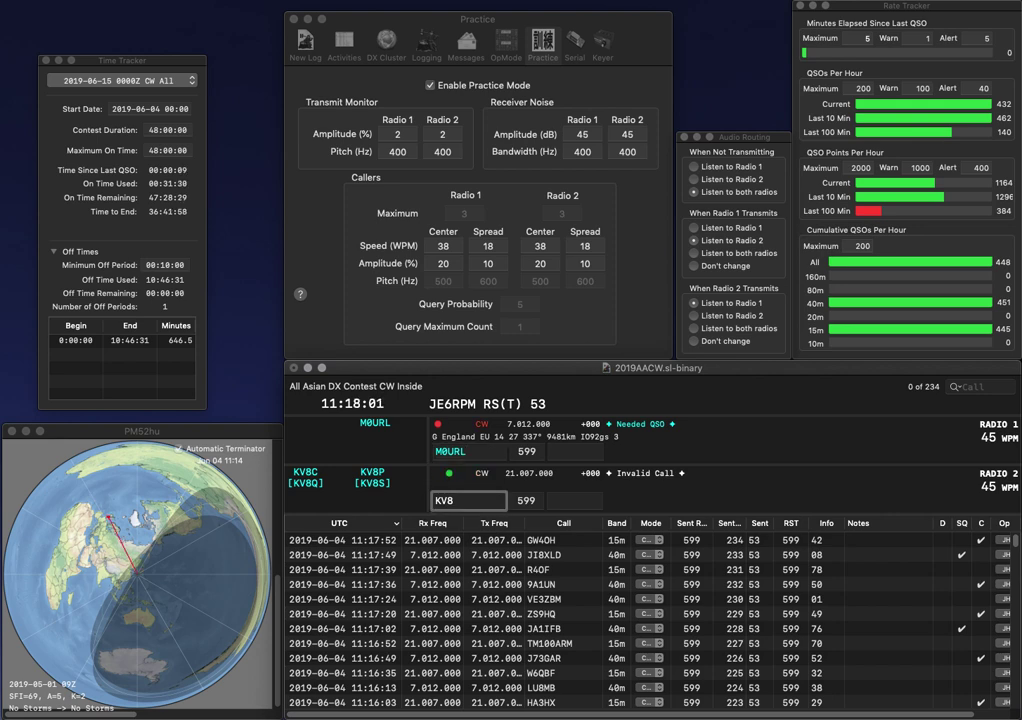
# Complete the Radio 2 call as KV8S and log it with exchange 95, and log M0URL with exchange 65 on Radio 1.
pyautogui.write('S')
pyautogui.press('space')
pyautogui.write('9')
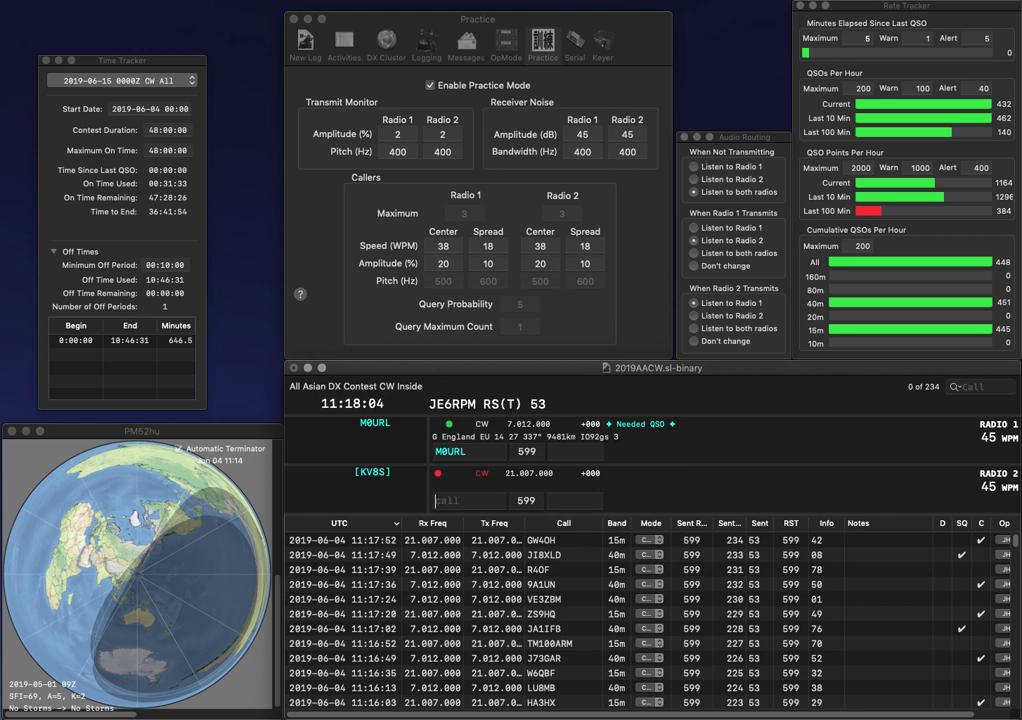
pyautogui.write('5')
pyautogui.press('Return')
pyautogui.press('space')
pyautogui.write('65')
pyautogui.press('Return')
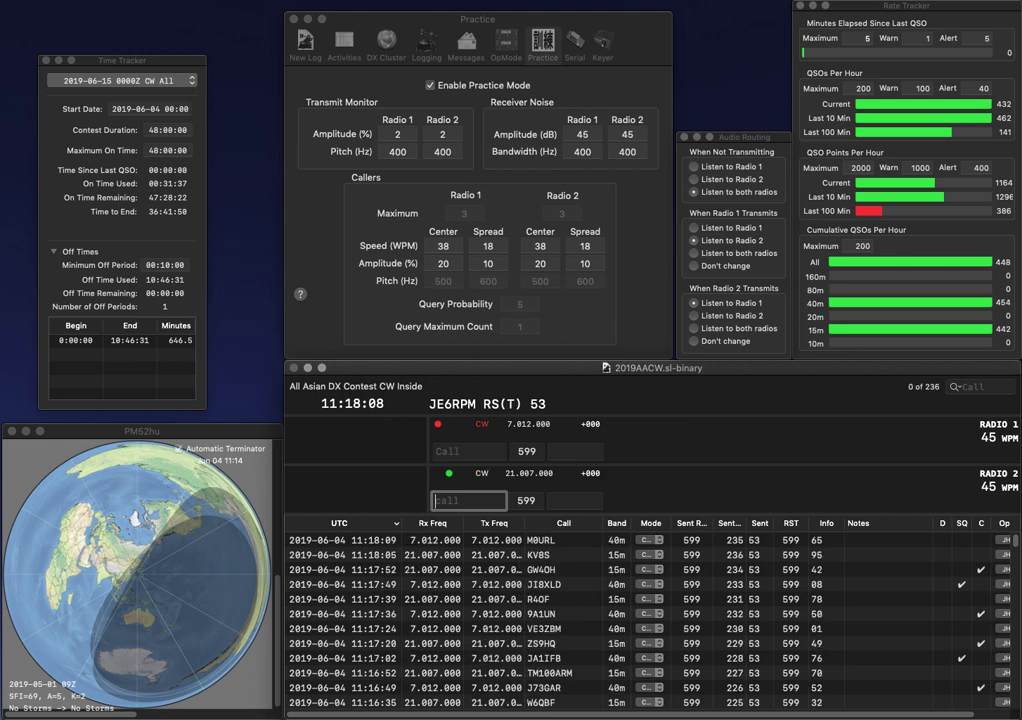
pyautogui.write('WF0T')
pyautogui.press('Return')
pyautogui.write('IZ3')
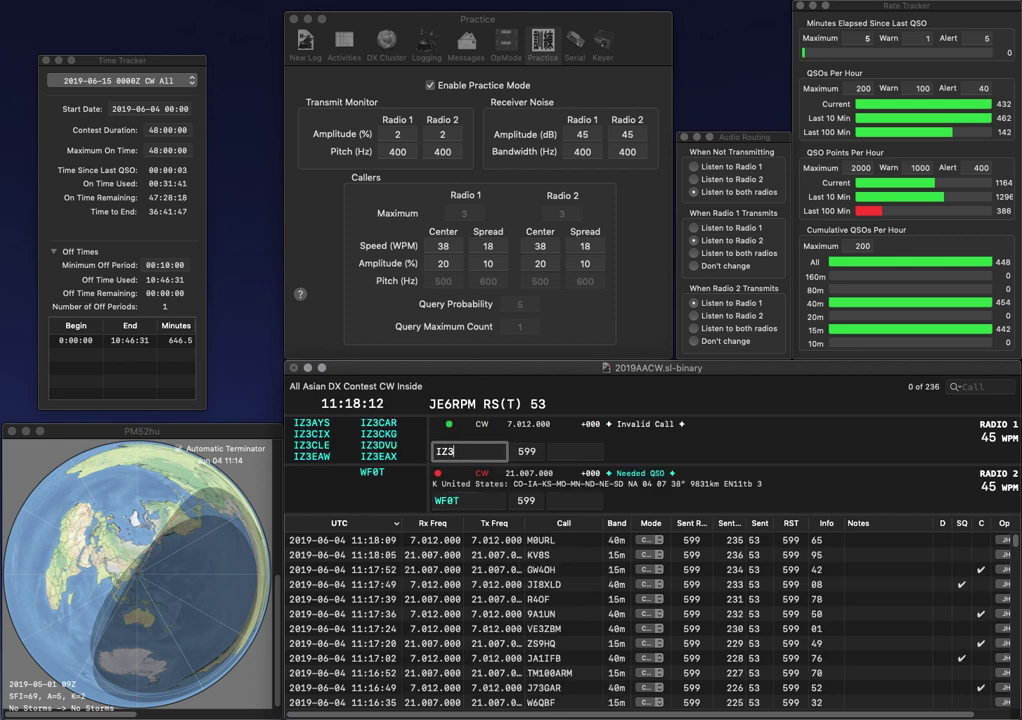
pyautogui.write('QCH')
pyautogui.press('Return')
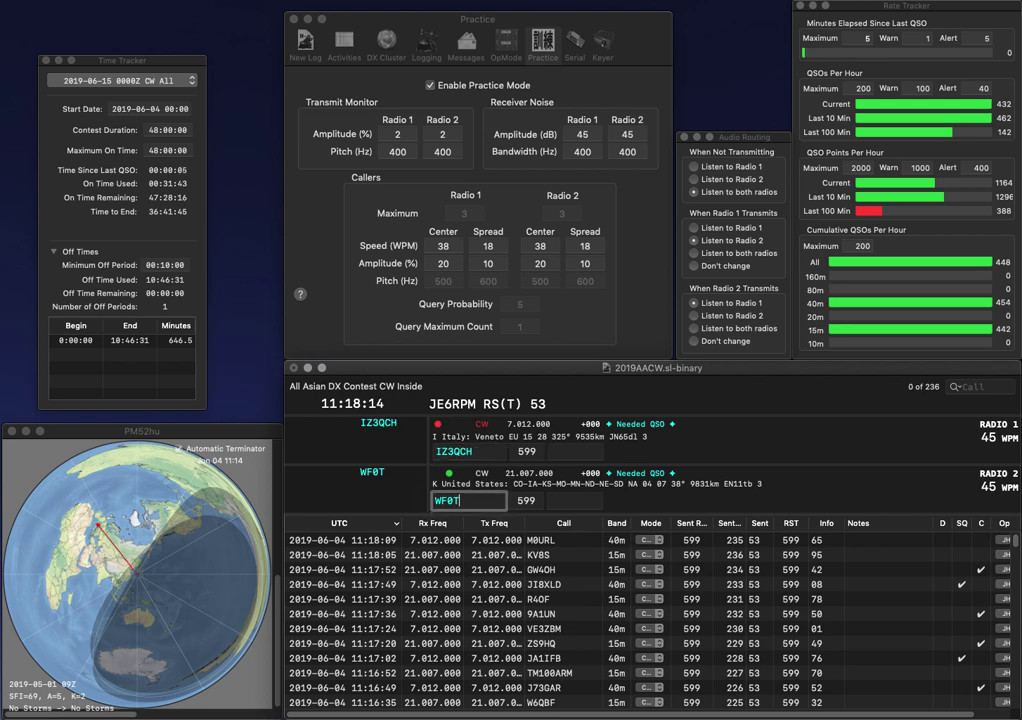
pyautogui.write('07')
pyautogui.press('Return')
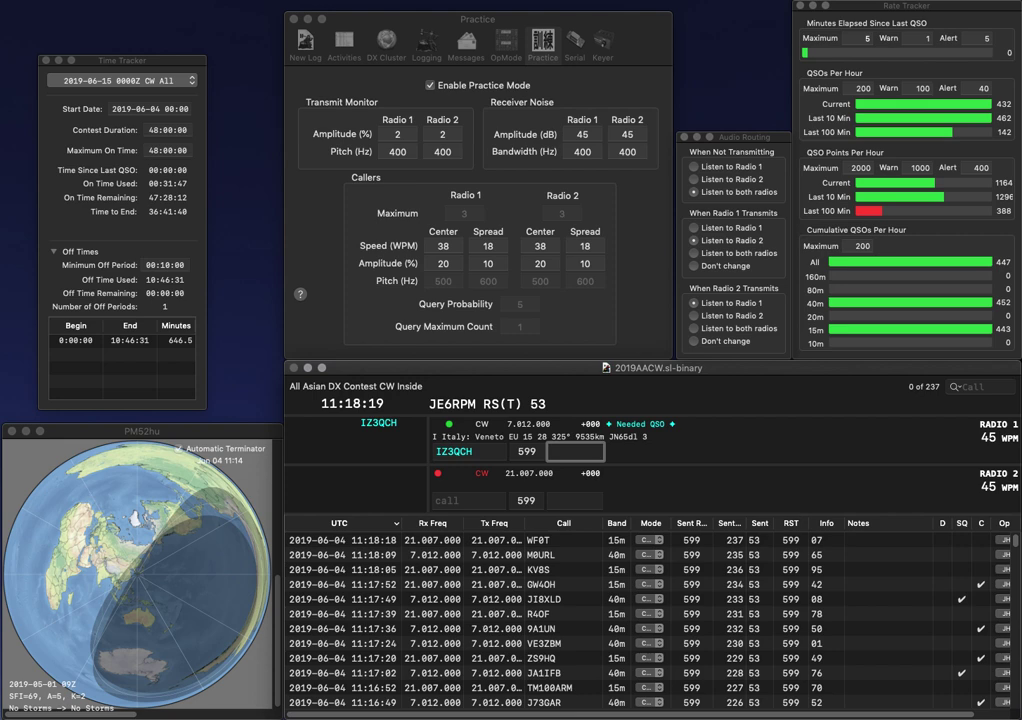
pyautogui.write('39')
pyautogui.press('Return')
pyautogui.write('KD5R')
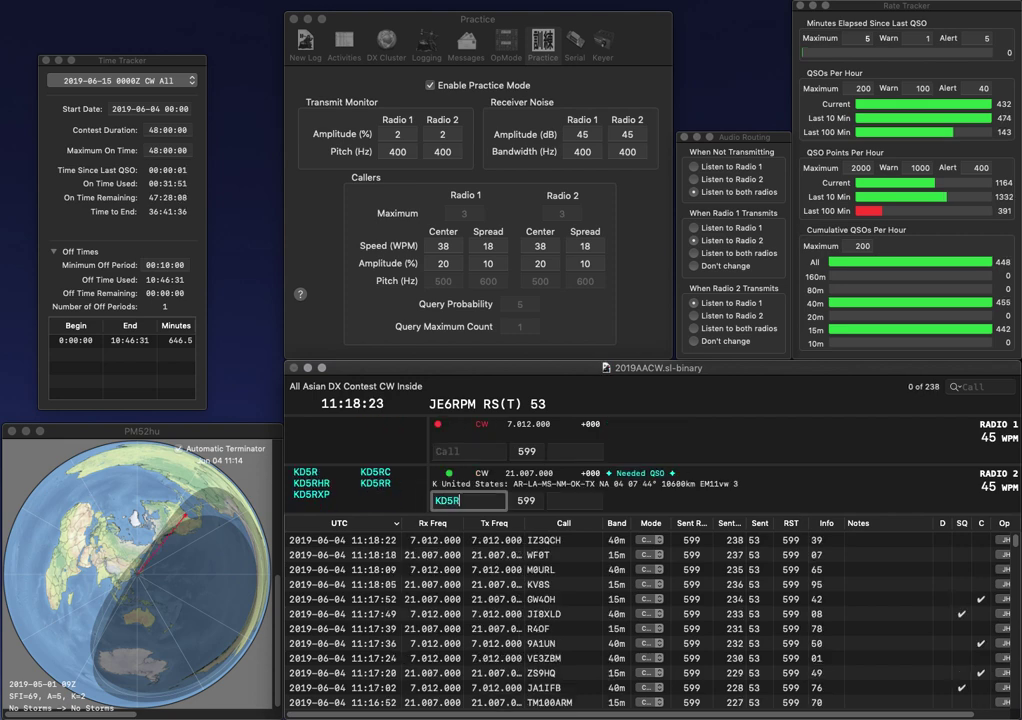
pyautogui.write('HEA8Z')
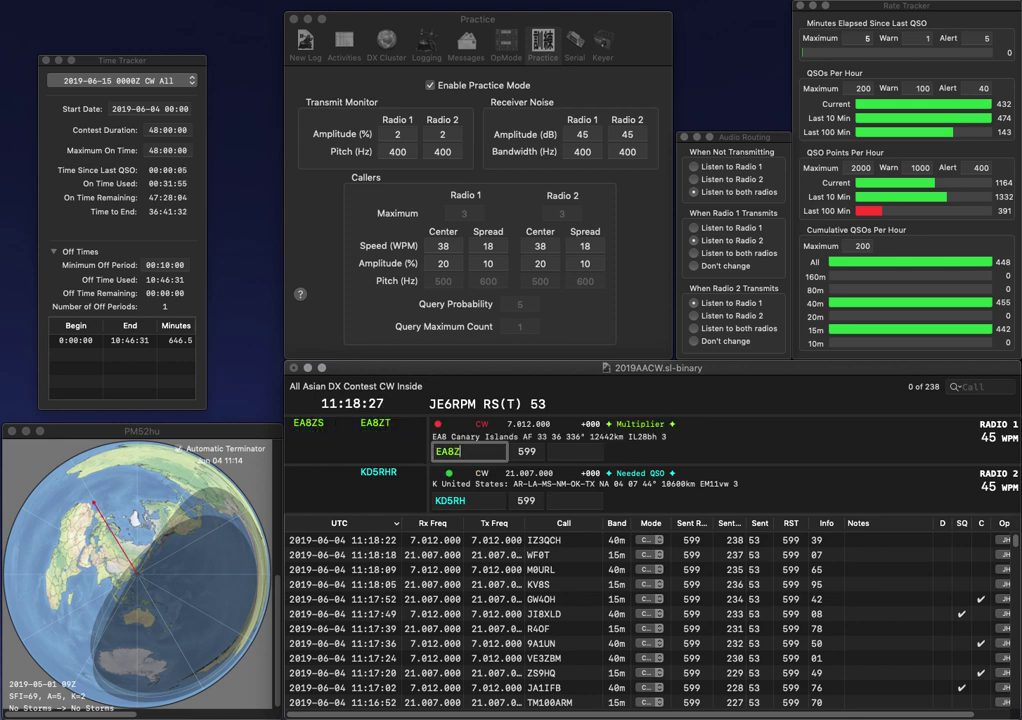
pyautogui.write('S')
pyautogui.press('Return')
pyautogui.press('Left')
pyautogui.press('BackSpace')
pyautogui.write('4')
pyautogui.press('Return')
pyautogui.press('Tab')
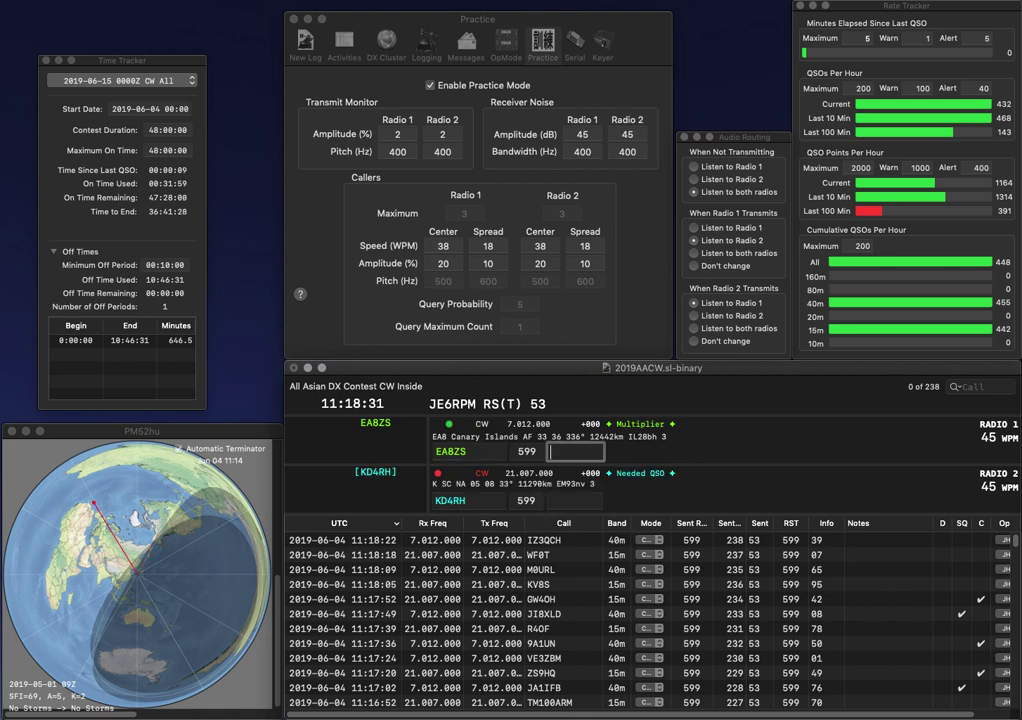
pyautogui.write('66')
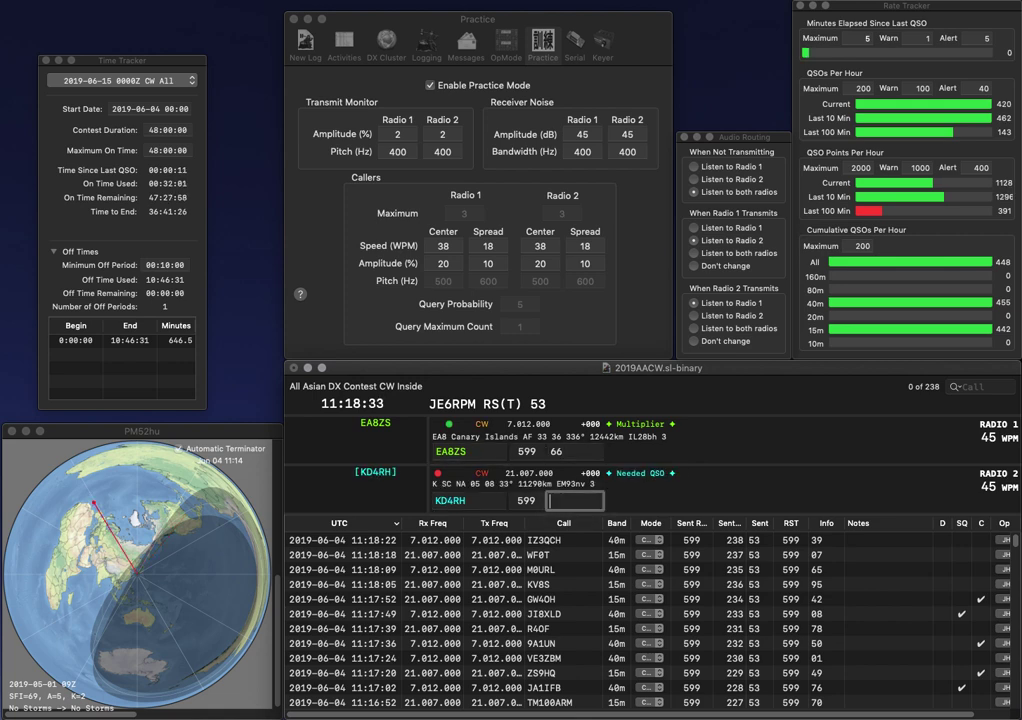
pyautogui.press('Return')
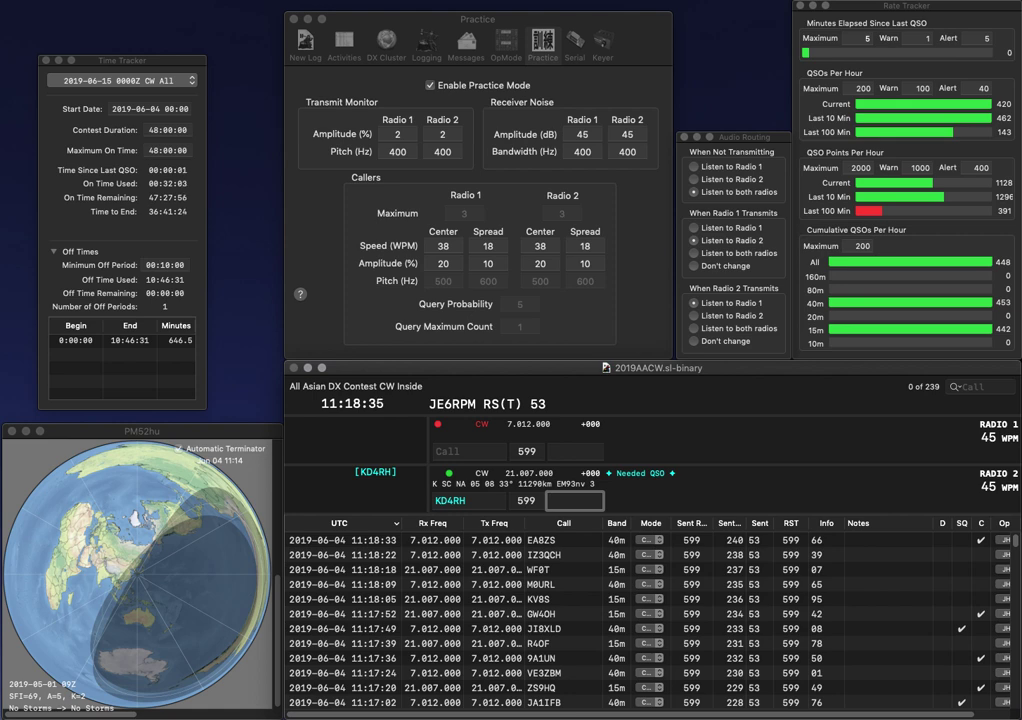
pyautogui.write('32')
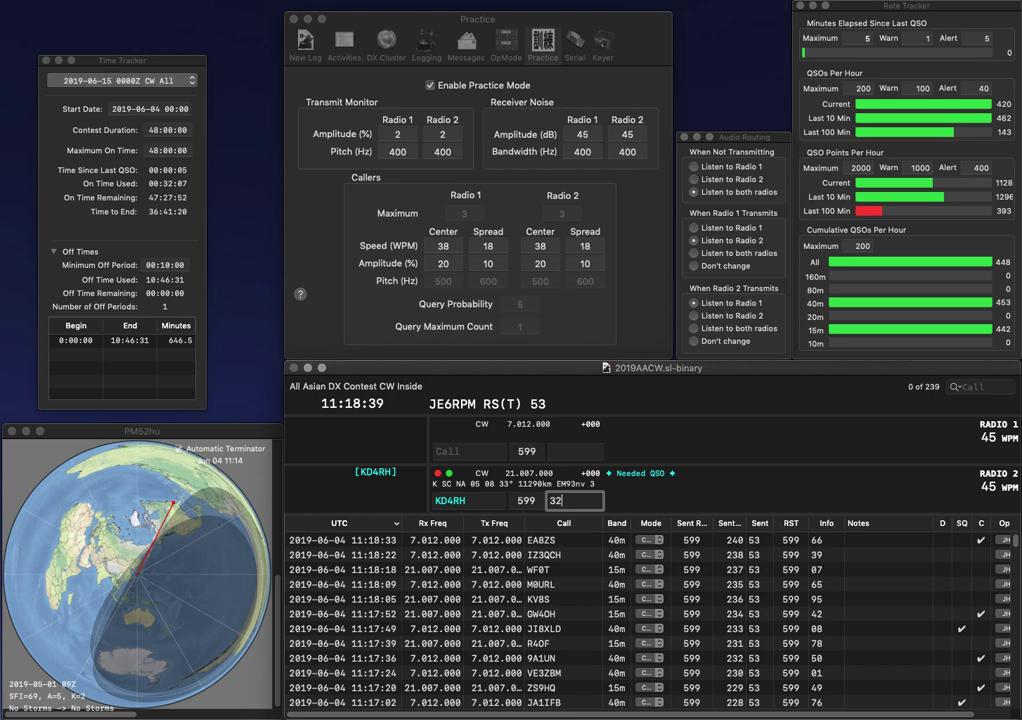
pyautogui.press('Return')
pyautogui.write('KF4MMF')
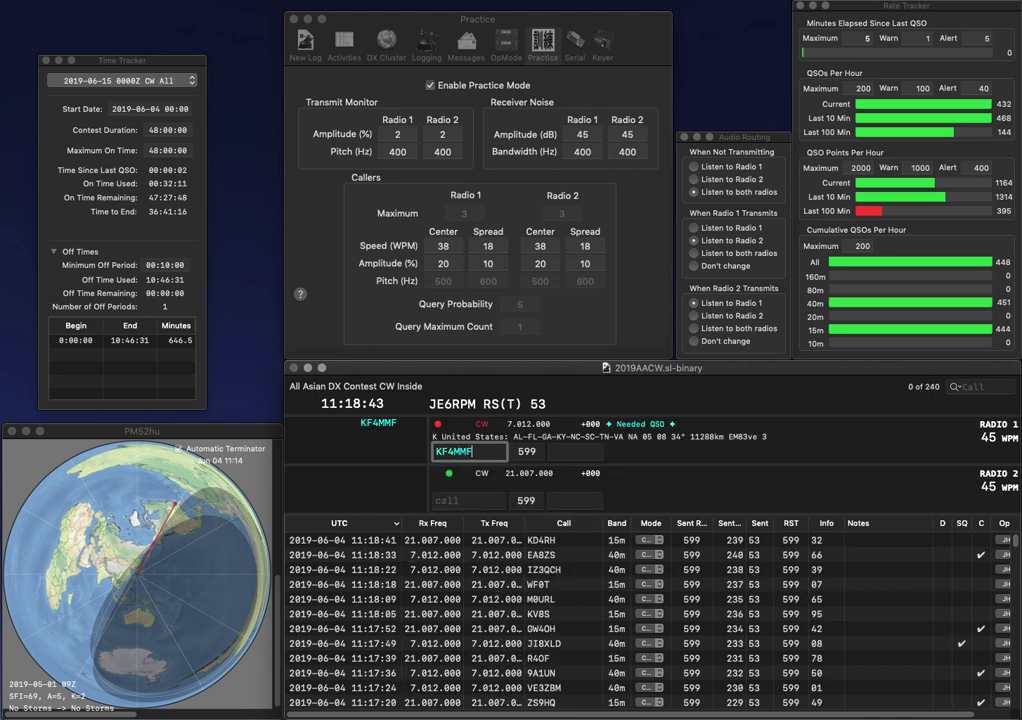
pyautogui.press('Return')
pyautogui.write('M3T')
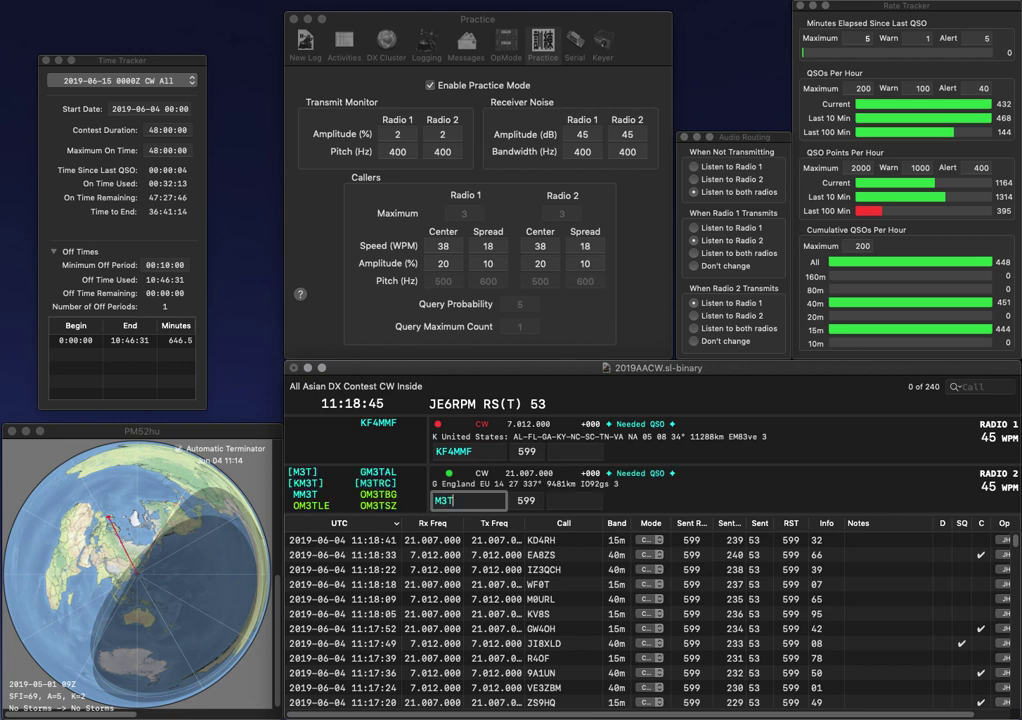
pyautogui.write('RC')
pyautogui.press('Return')
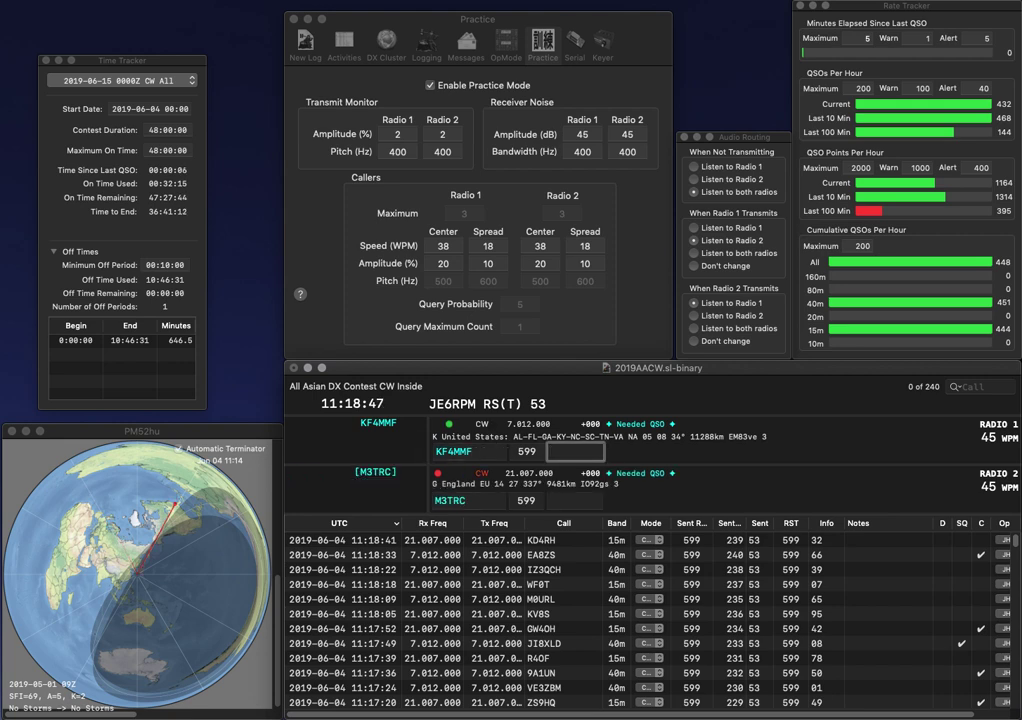
pyautogui.write('23')
pyautogui.press('Return')
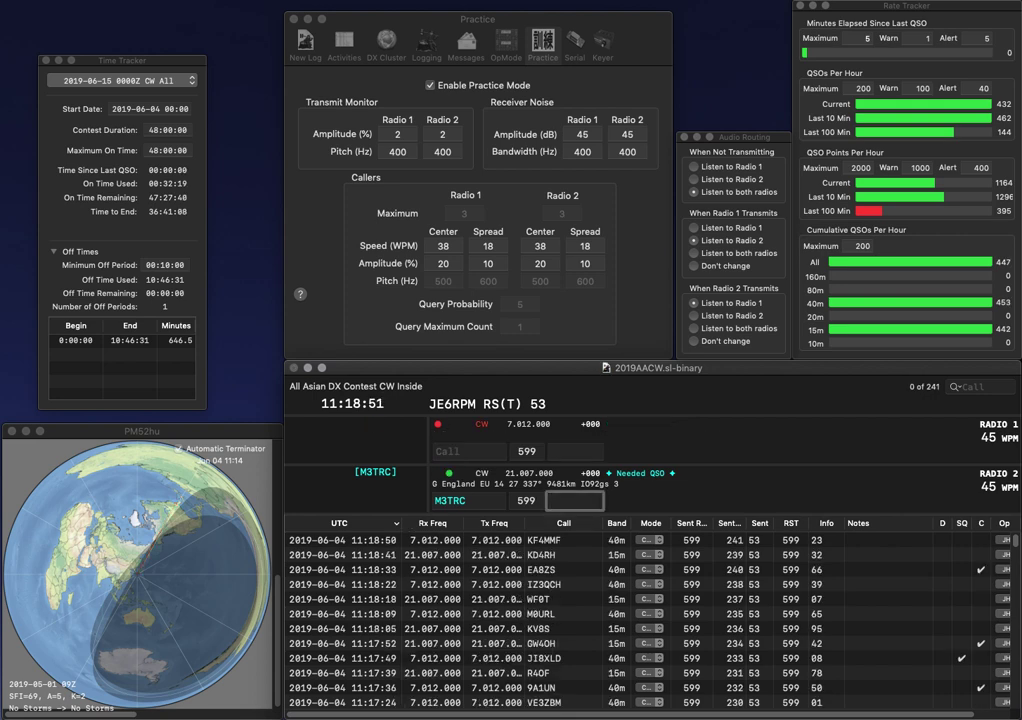
pyautogui.write('59')
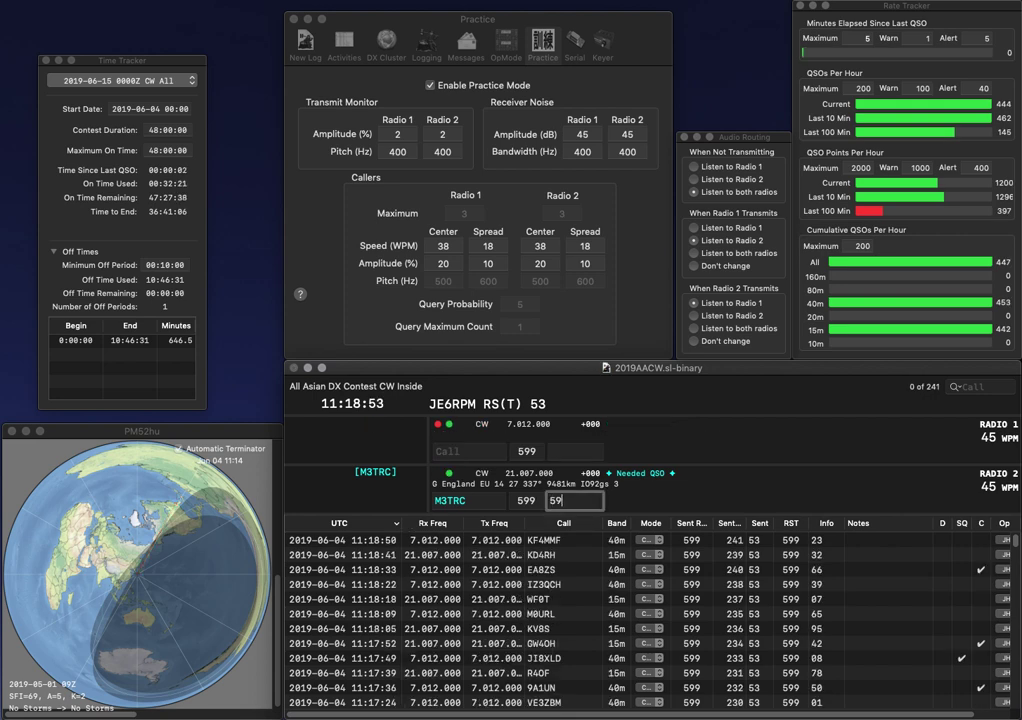
pyautogui.press('Return')
pyautogui.write('N0WE')
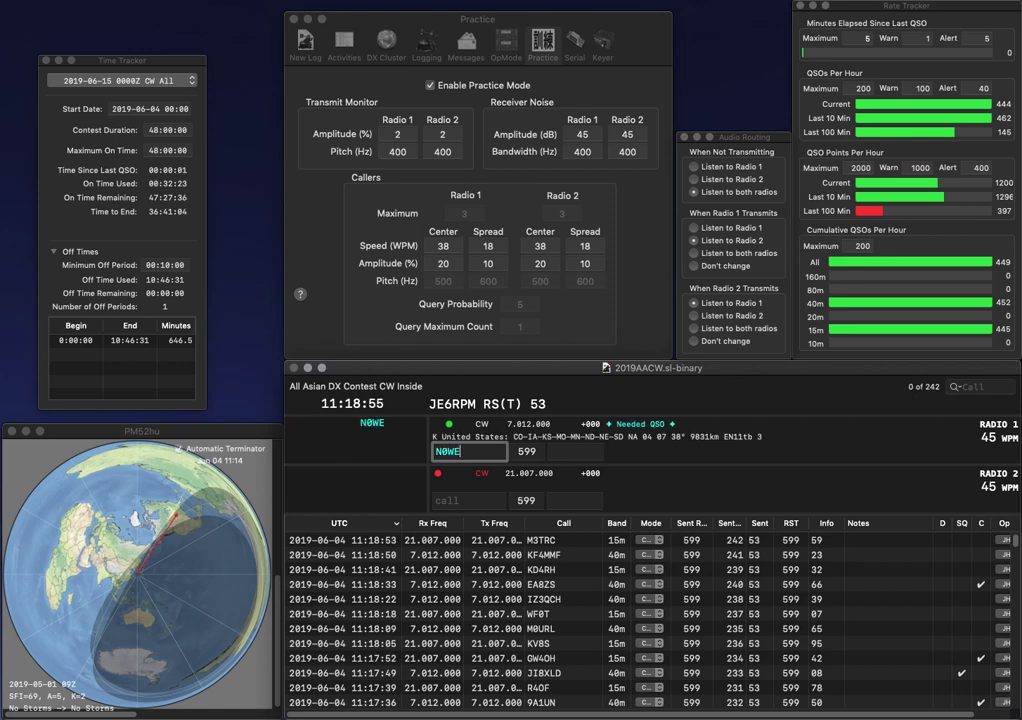
pyautogui.press('Return')
pyautogui.write('LZ')
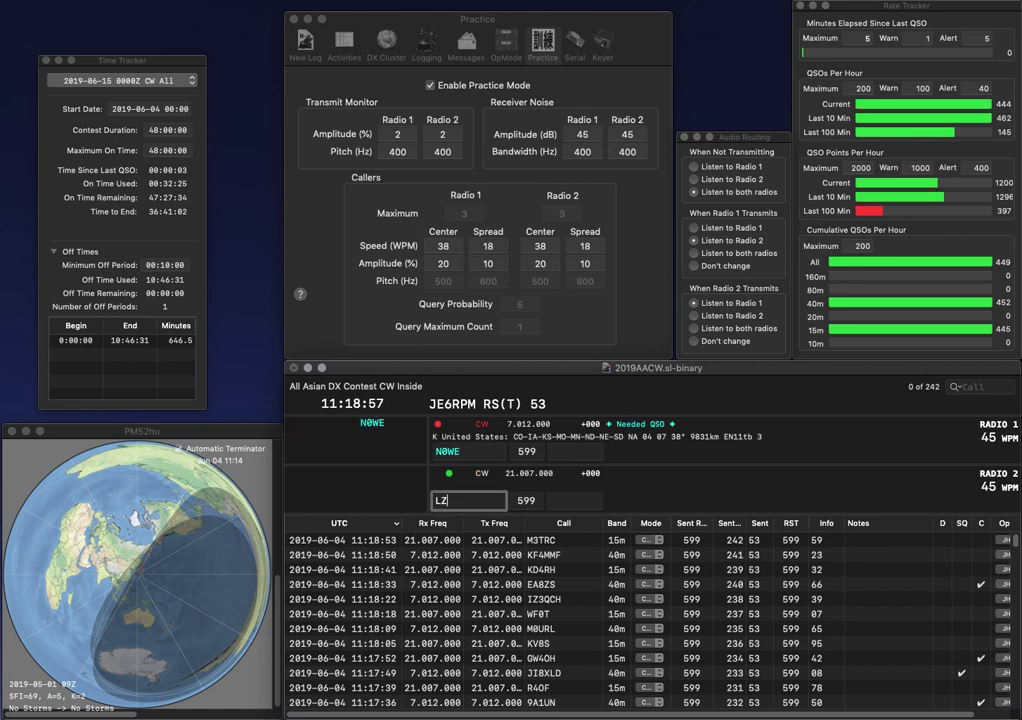
pyautogui.write('63A')
pyautogui.press('Return')
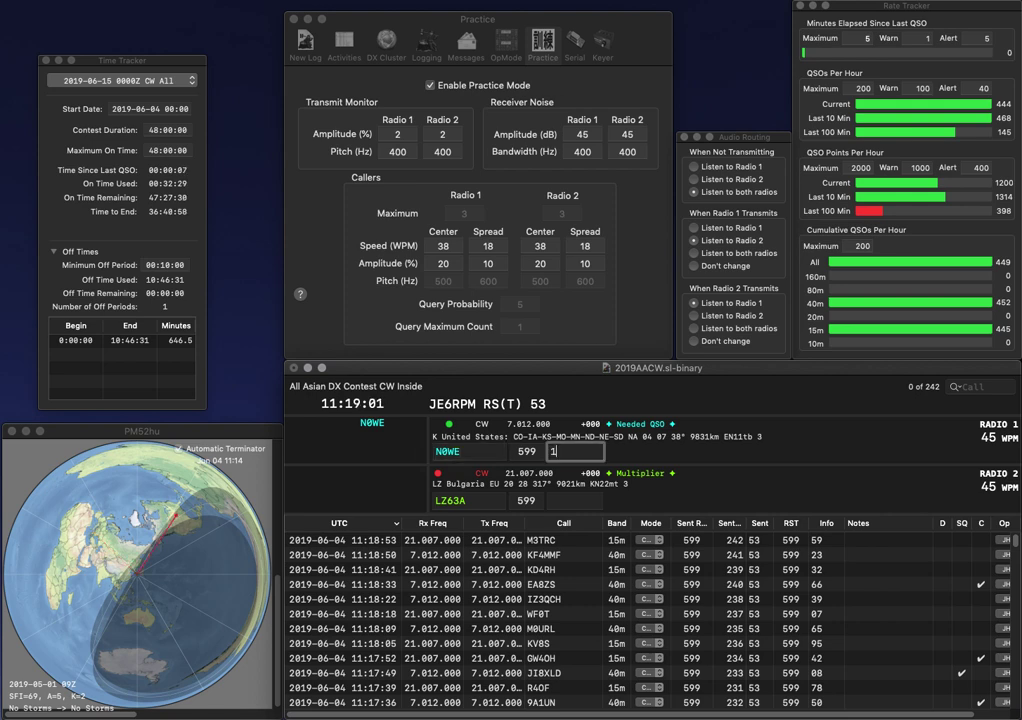
pyautogui.write('19')
pyautogui.press('Return')
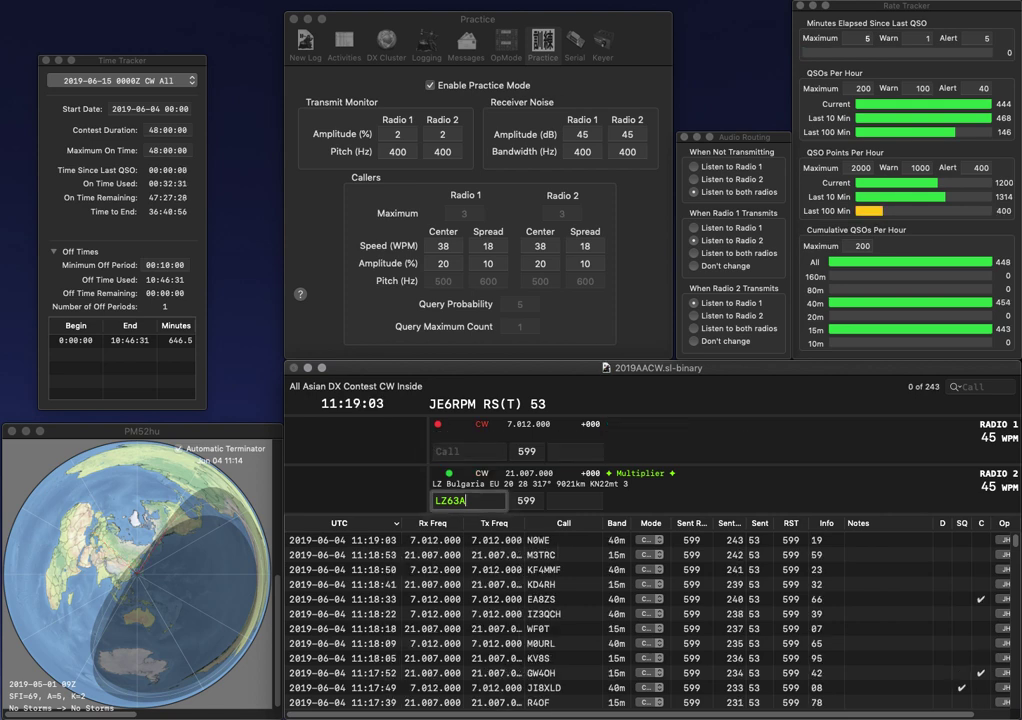
pyautogui.press('BackSpace')
pyautogui.write('7')
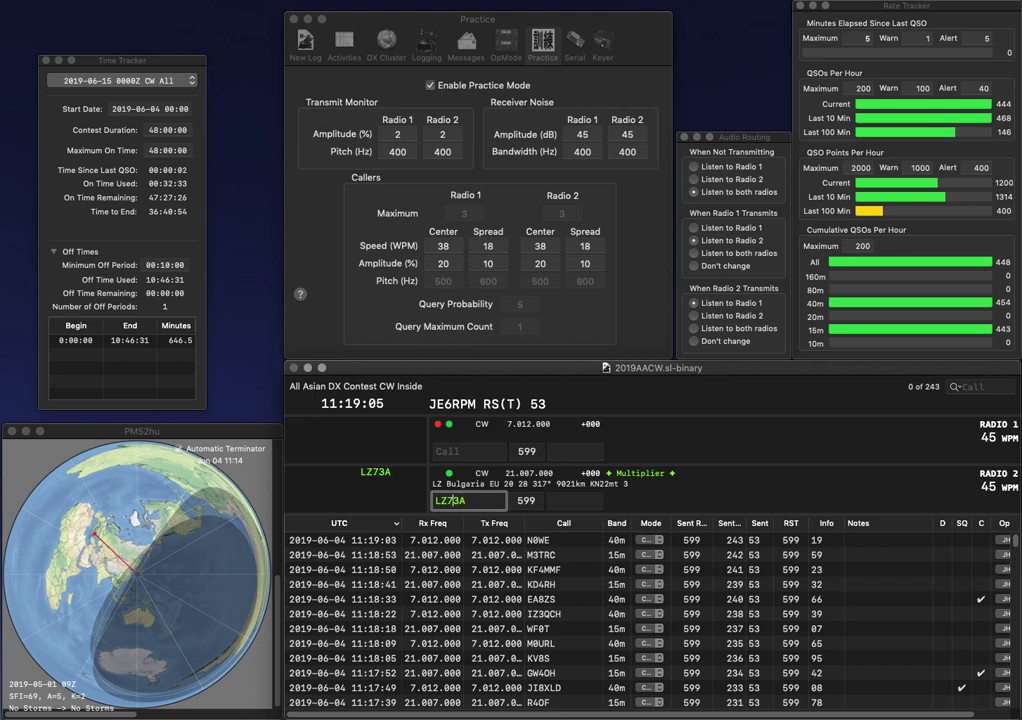
pyautogui.press('Return')
pyautogui.write('RC')
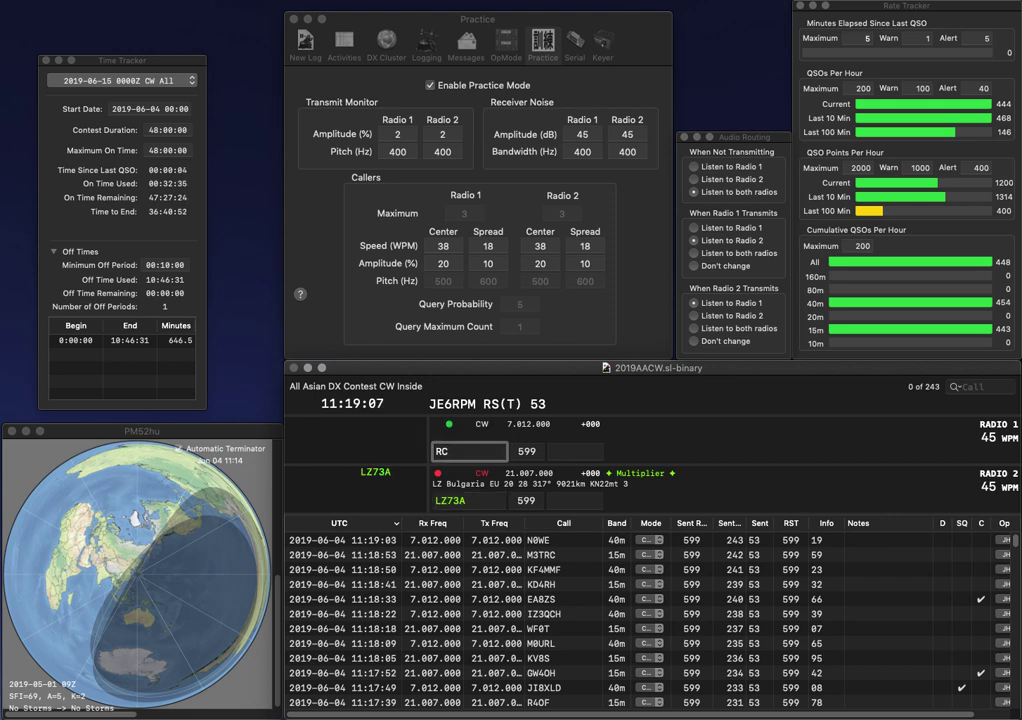
pyautogui.press('Return')
pyautogui.press('space')
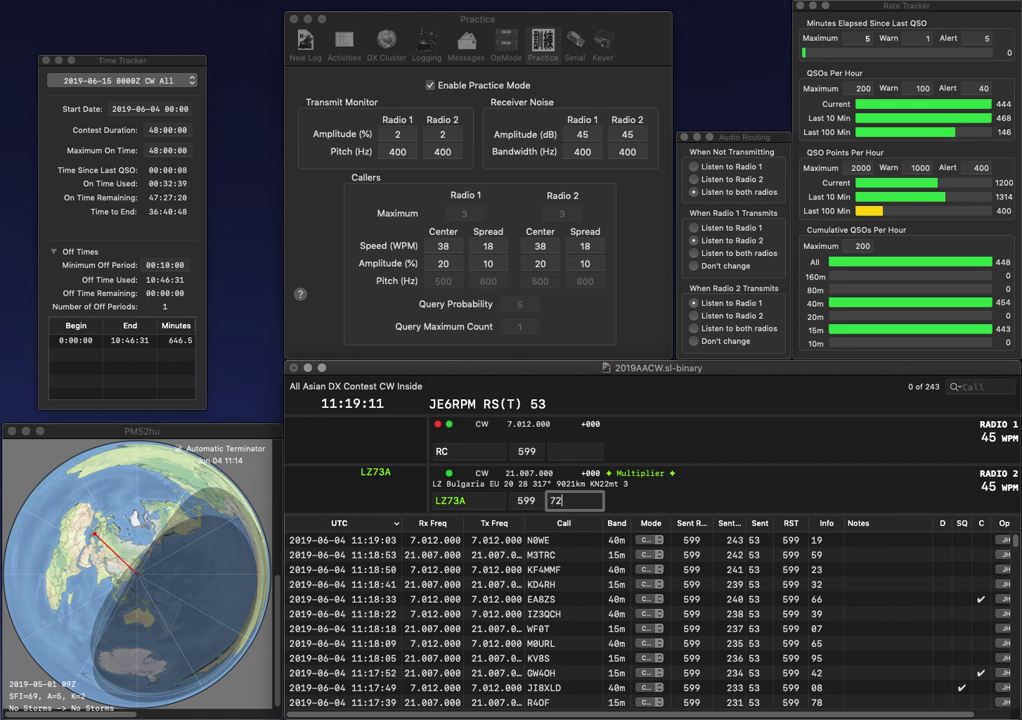
pyautogui.press('Return')
# Correct the Radio 1 call to R6FY and answer it, and enter and answer K1AD on Radio 2.
pyautogui.press('BackSpace')
pyautogui.write('6FY')
pyautogui.press('Return')
pyautogui.write('K1')
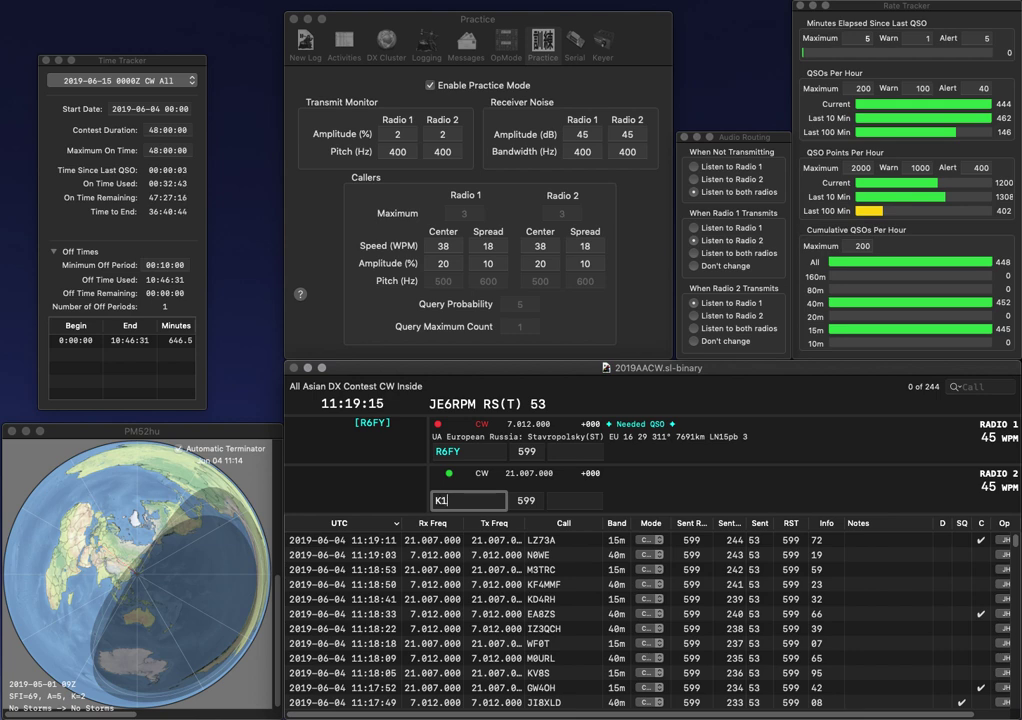
pyautogui.write('AD')
pyautogui.press('Return')
pyautogui.press('space')
pyautogui.write('1')
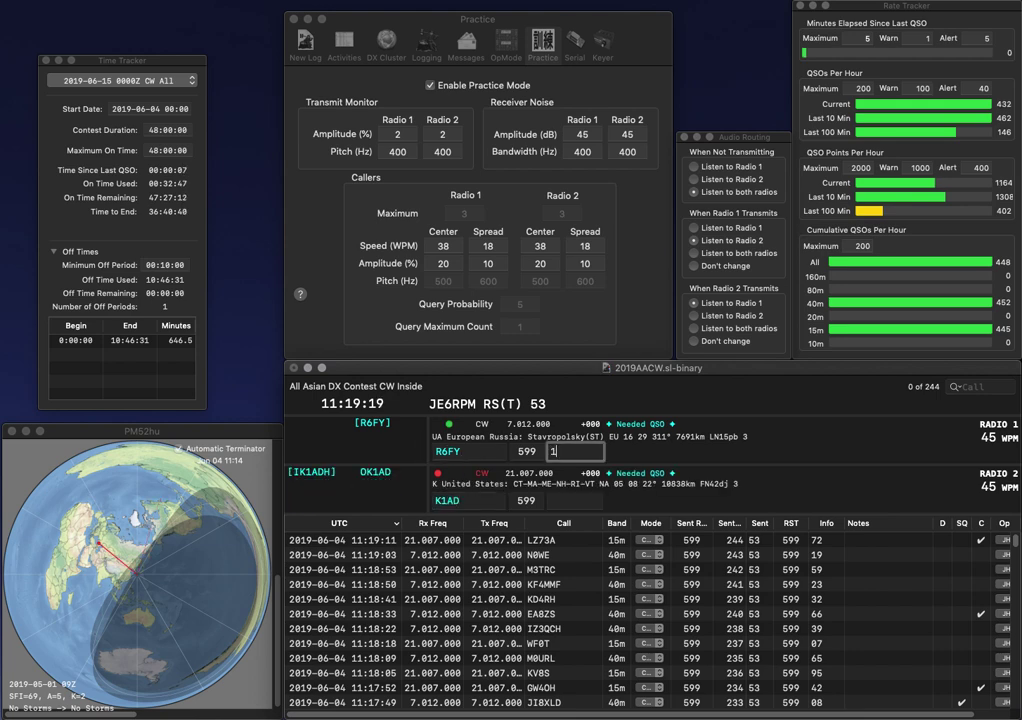
pyautogui.write('3')
pyautogui.press('Return')
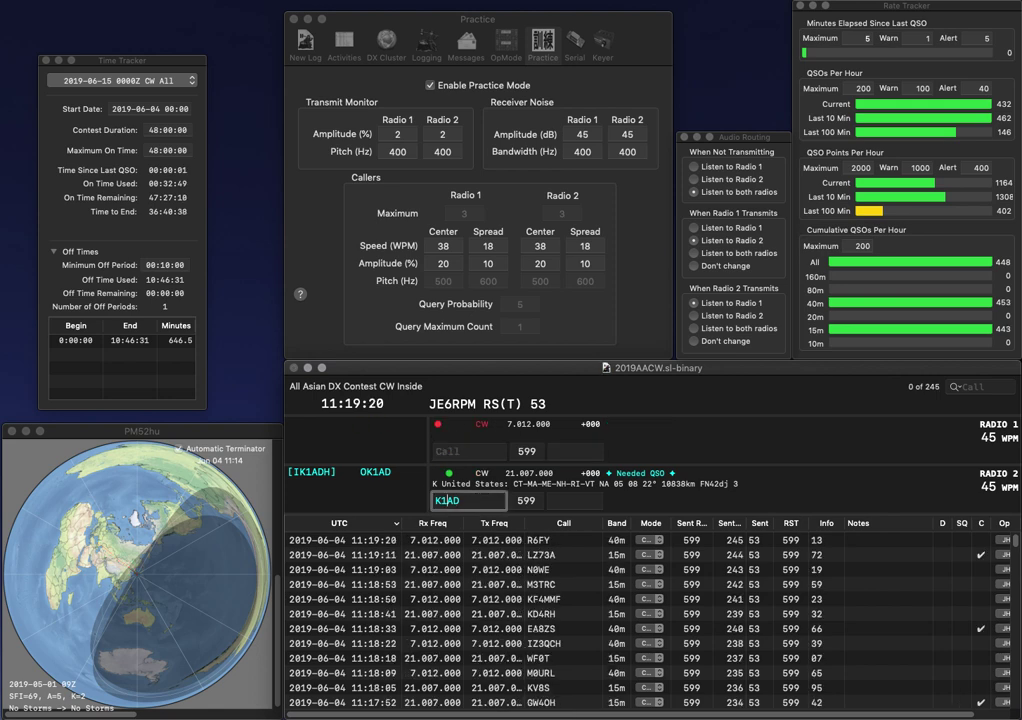
pyautogui.write('P')
pyautogui.press('Return')
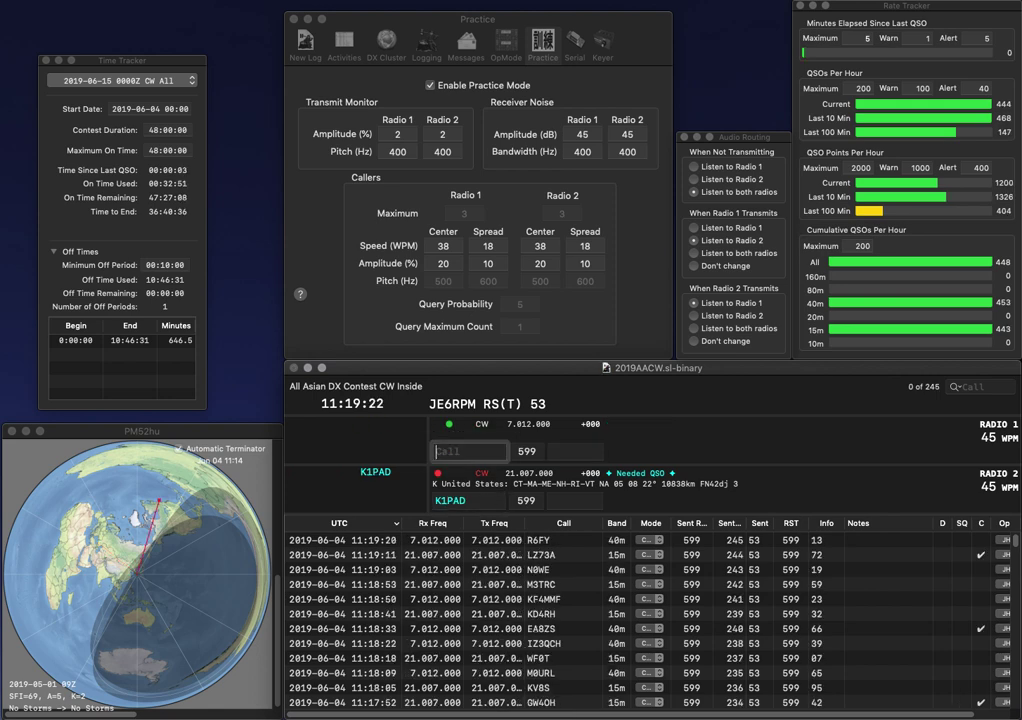
pyautogui.write('YV6IA')
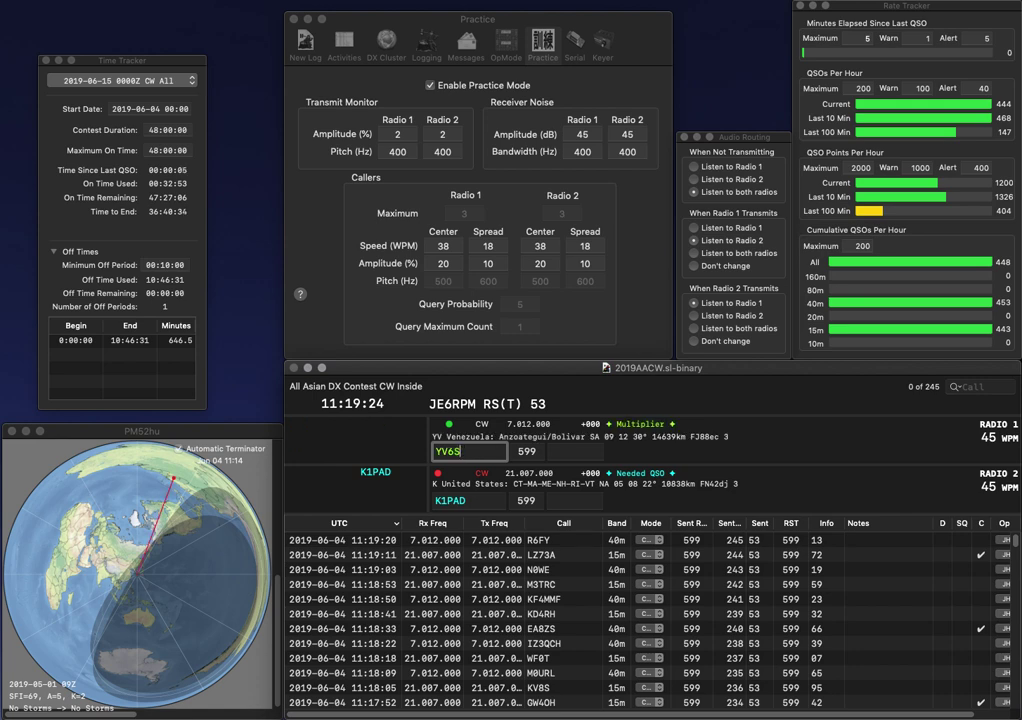
pyautogui.press('Return')
pyautogui.press('Return')
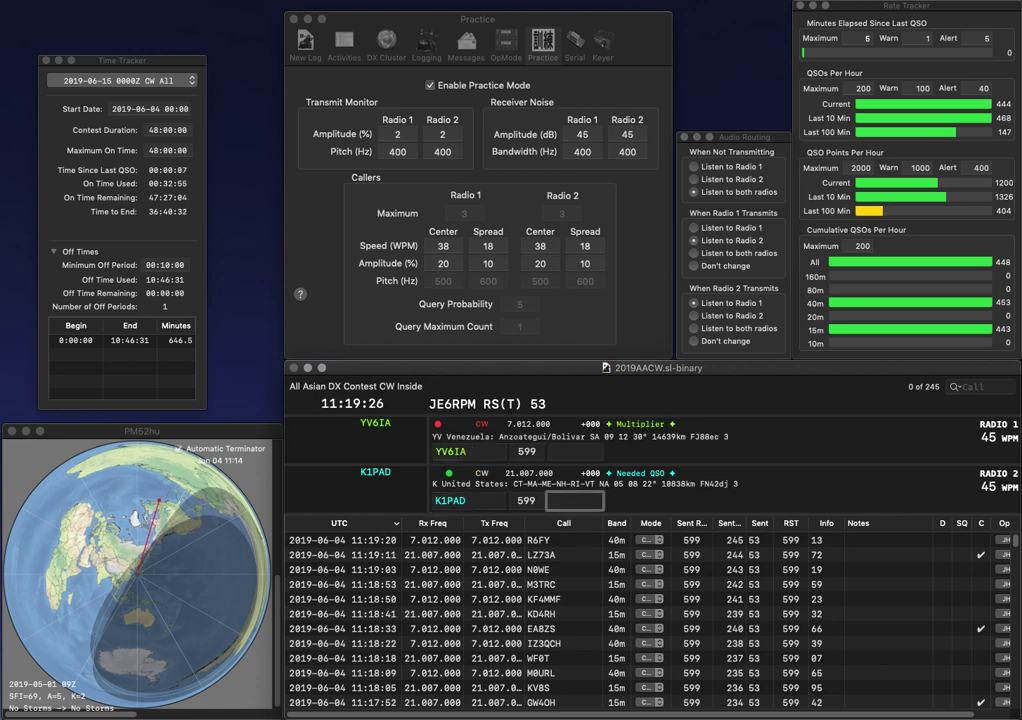
# Log K1PAD with exchange 20 on Radio 2 and YV6IA with exchange 61 on Radio 1.
pyautogui.write('20')
pyautogui.press('Return')
pyautogui.write('61')
pyautogui.press('Return')
# Enter and answer PA9CW on Radio 2 and IK4FUB on Radio 1.
pyautogui.write('PA9CW')
pyautogui.press('Return')
pyautogui.write('4FUB')
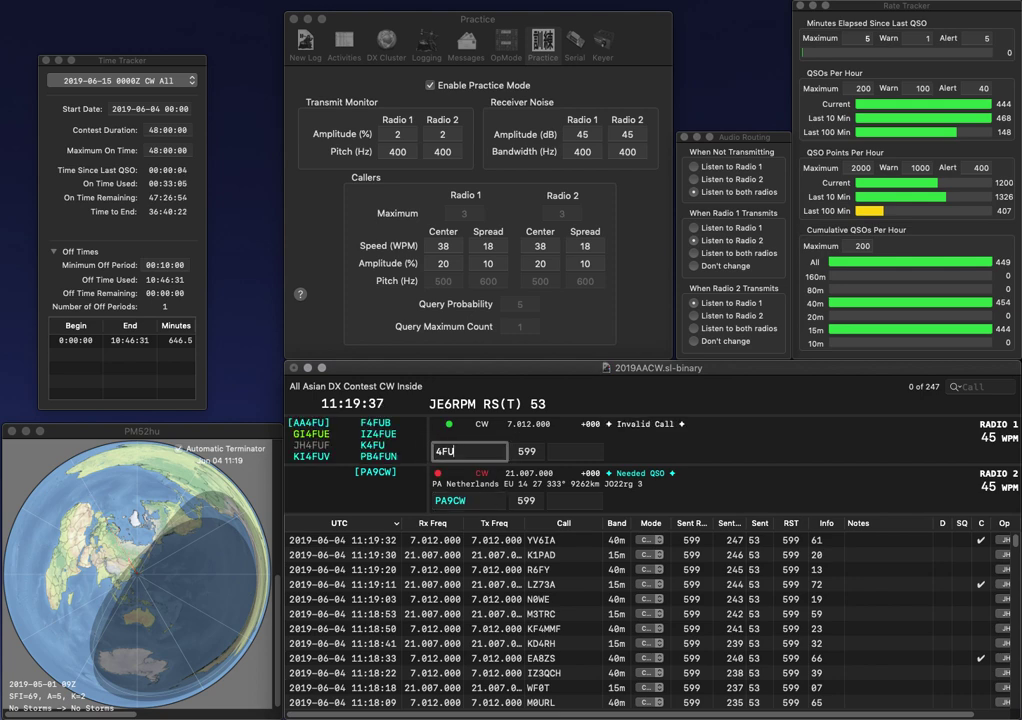
pyautogui.press('Home')
pyautogui.write('IK')
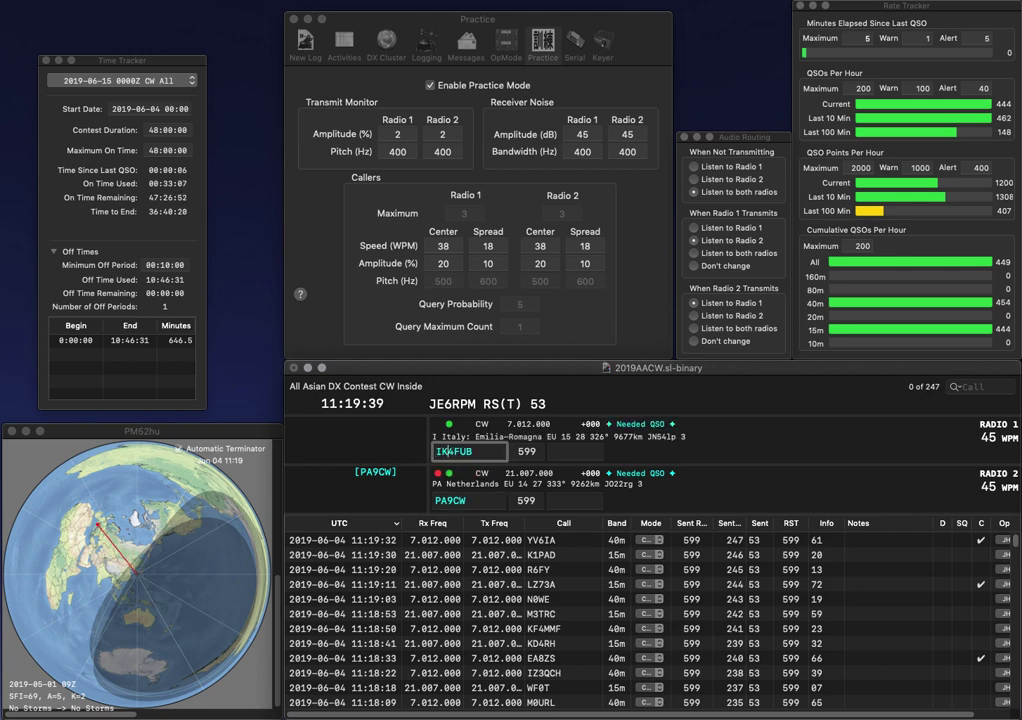
pyautogui.press('Return')
pyautogui.press('space')
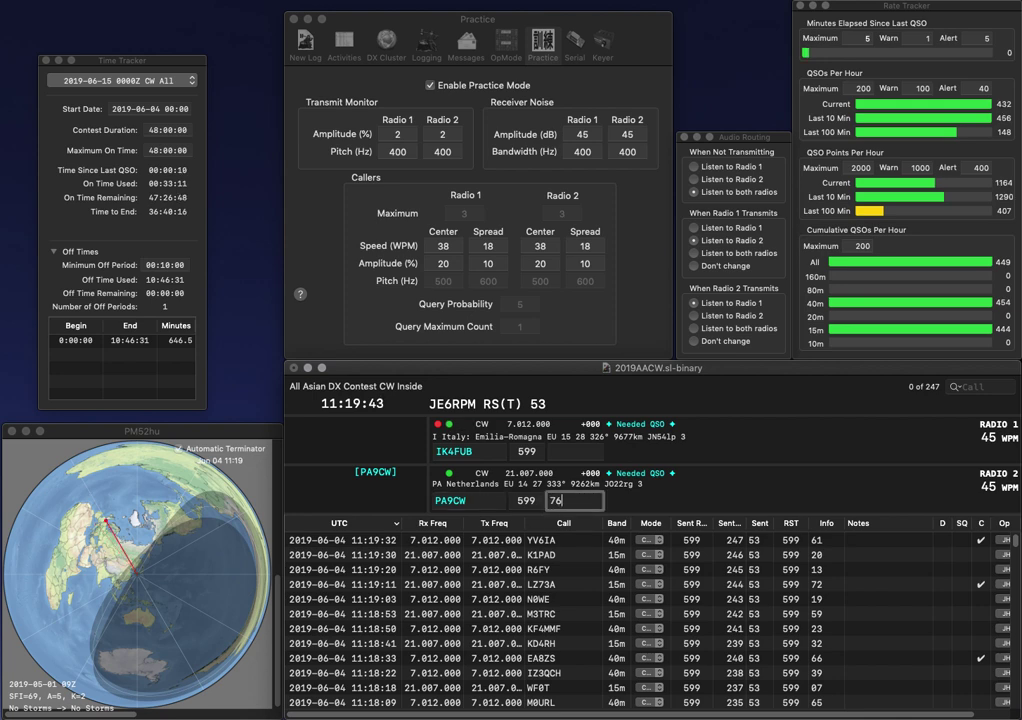
pyautogui.press('Return')
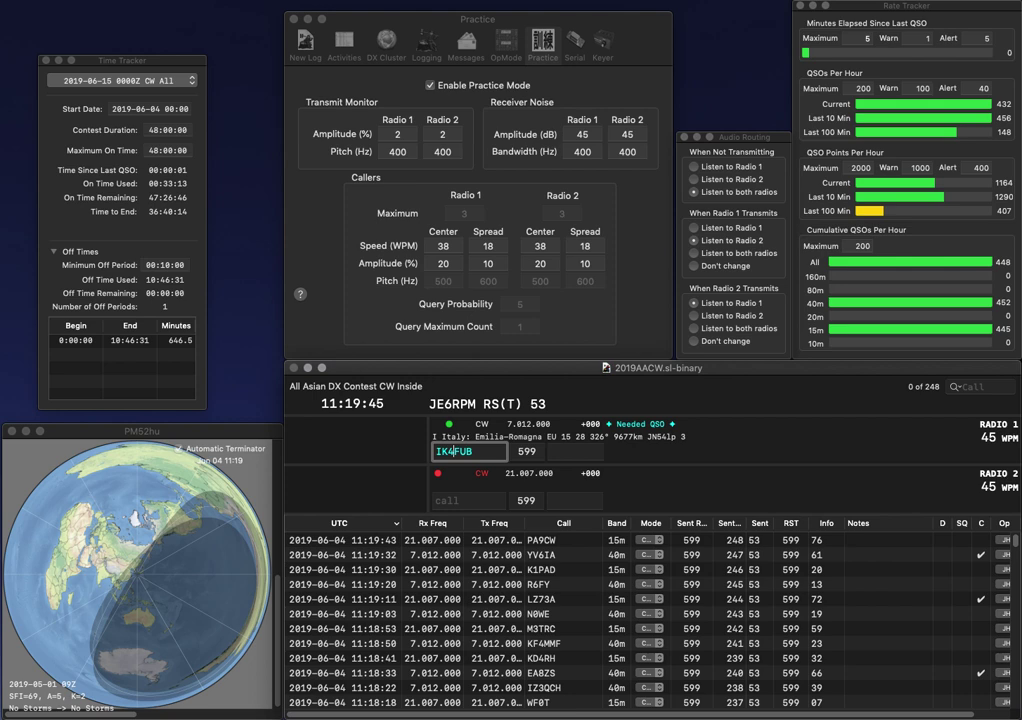
pyautogui.press('Delete')
pyautogui.write('P')
pyautogui.press('Return')
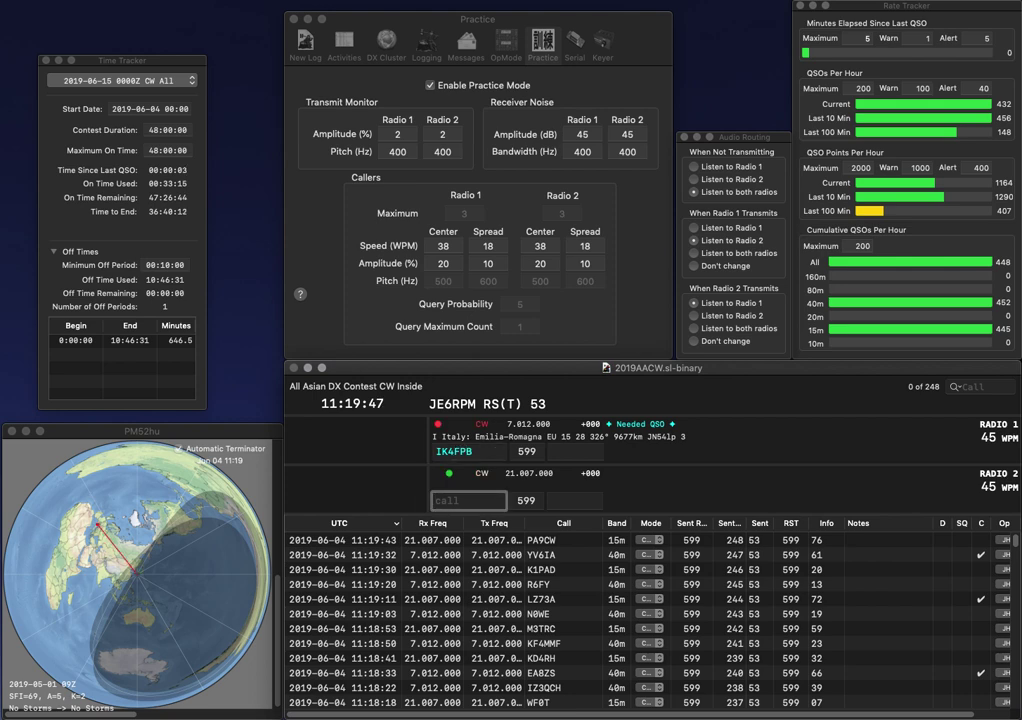
# Enter and answer the partial call RKX on Radio 2.
pyautogui.write('RK')
pyautogui.write('X')
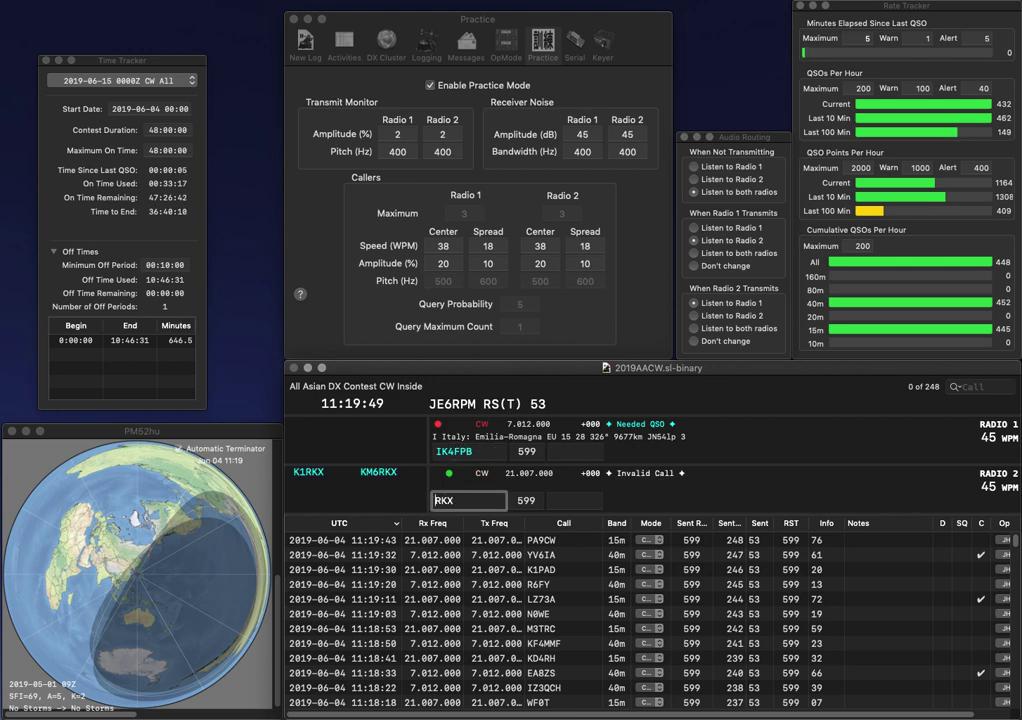
pyautogui.press('Return')
pyautogui.press('Up')
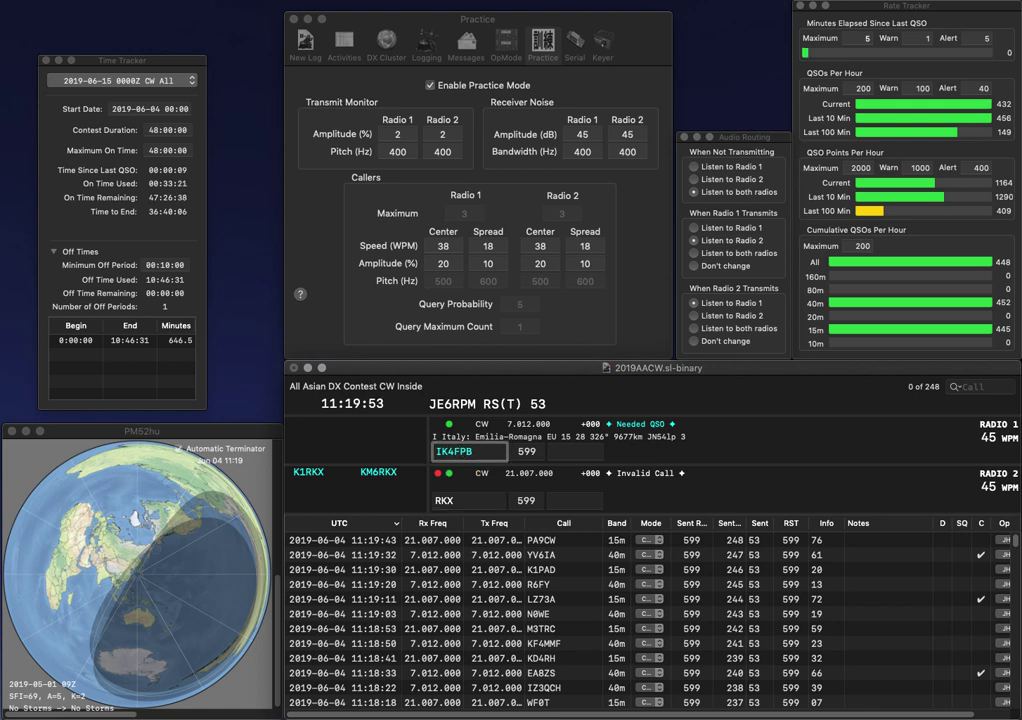
pyautogui.click(438, 500)
pyautogui.write('I1')
pyautogui.press('BackSpace')
pyautogui.press('BackSpace')
pyautogui.write('K1')
pyautogui.press('Return')
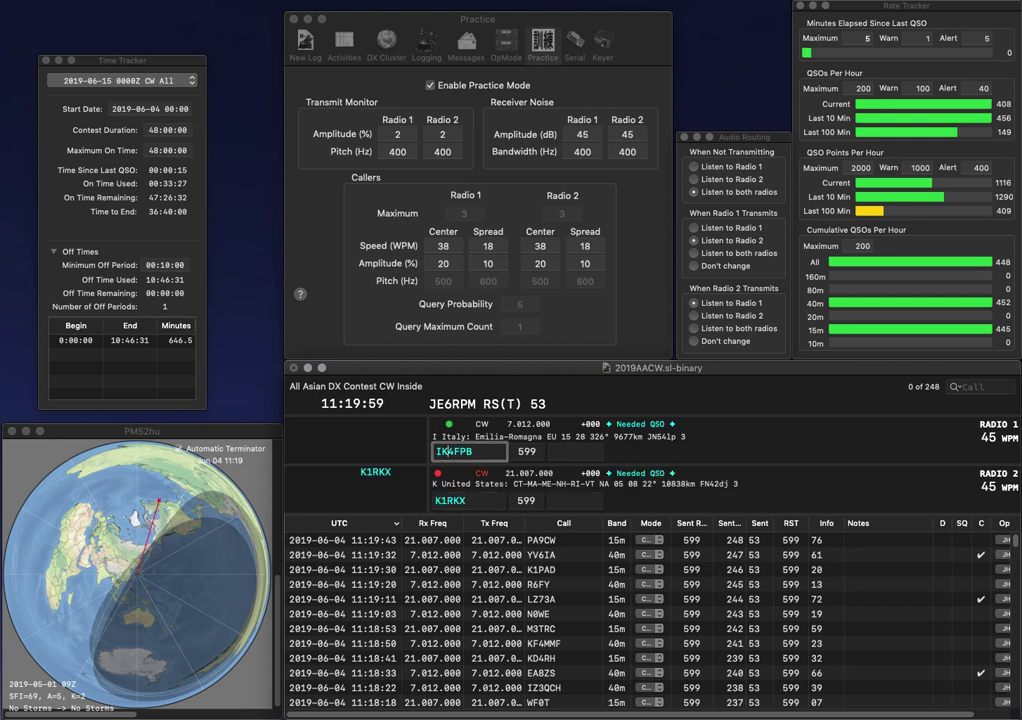
pyautogui.press('BackSpace')
pyautogui.press('BackSpace')
pyautogui.press('BackSpace')
pyautogui.press('Return')
pyautogui.press('Tab')
pyautogui.write('84')
pyautogui.press('Return')
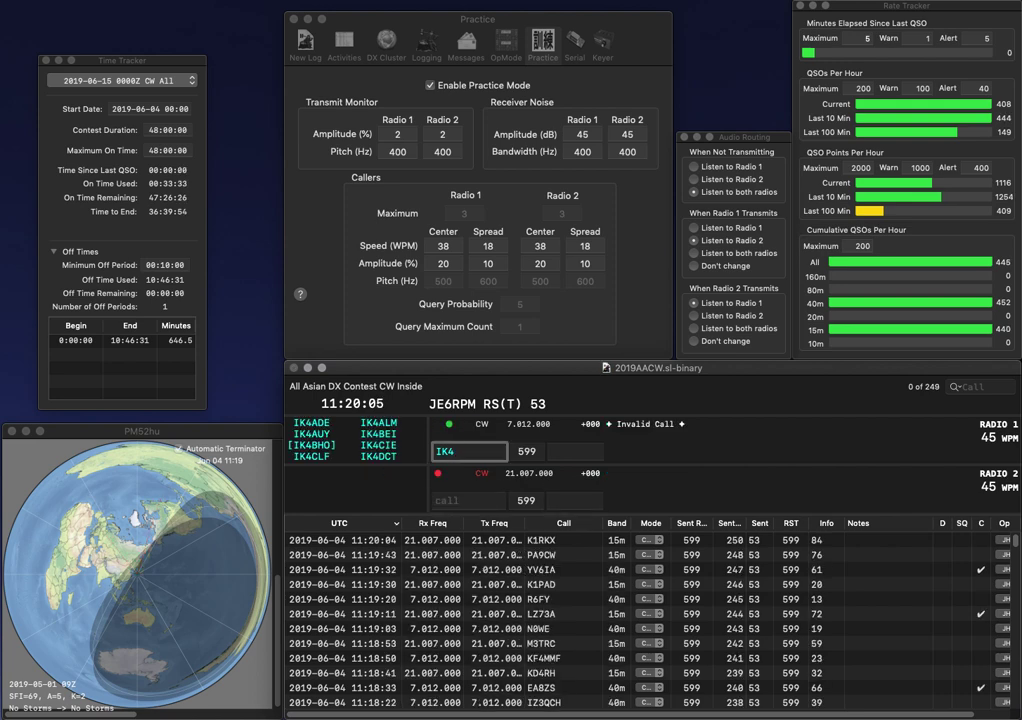
pyautogui.write('UPB')
pyautogui.press('Return')
pyautogui.write('OK5MM')
pyautogui.press('Return')
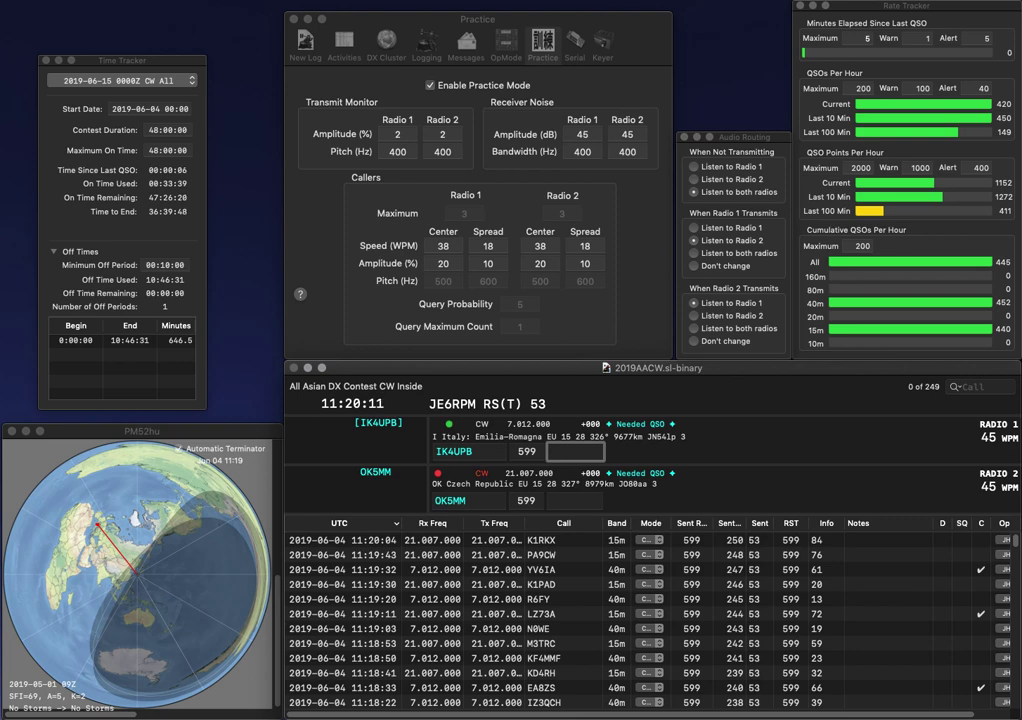
pyautogui.write('76')
pyautogui.press('Return')
pyautogui.press('Return')
pyautogui.write('KD9EO')
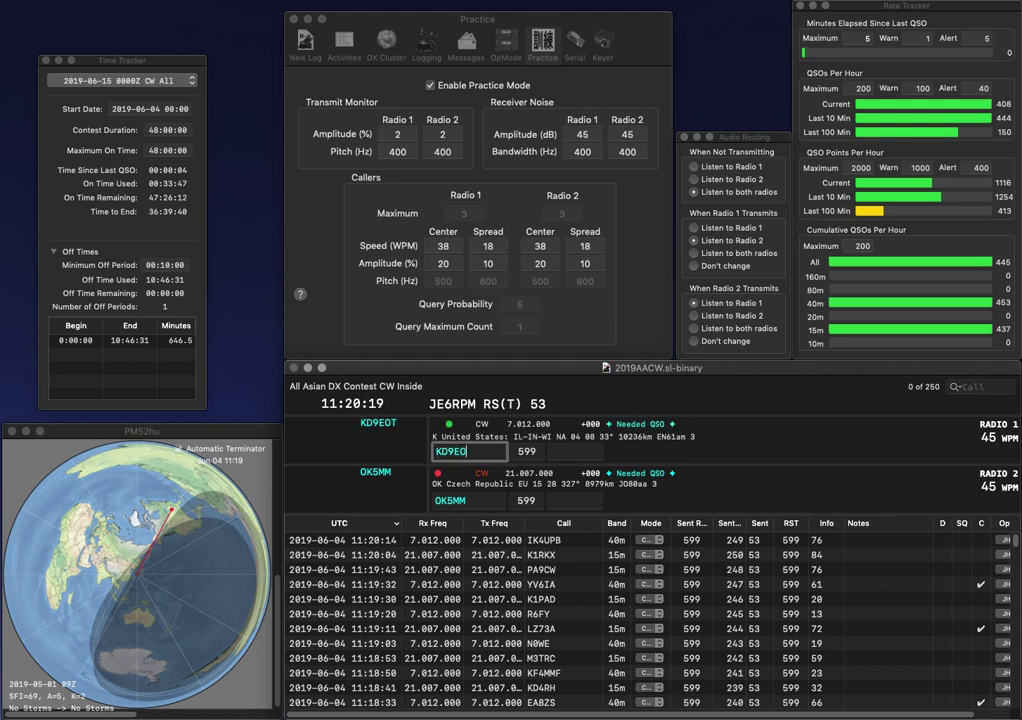
pyautogui.write('T')
pyautogui.press('Return')
# Log OK5MM with exchange 38 on Radio 2 and KD9EOT with exchange 21 on Radio 1.
pyautogui.write('38')
pyautogui.press('Return')
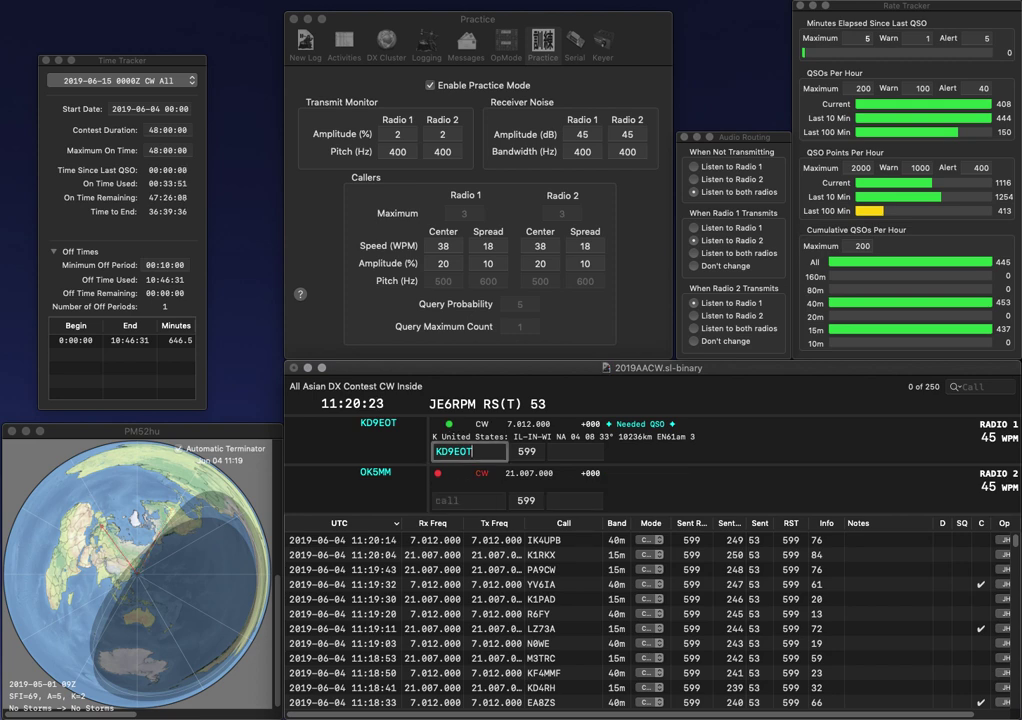
pyautogui.write('21')
pyautogui.press('Return')
# Enter and answer SQ9MZ on Radio 2, and enter and send the partial call 0MN on Radio 1.
pyautogui.write('SQ')
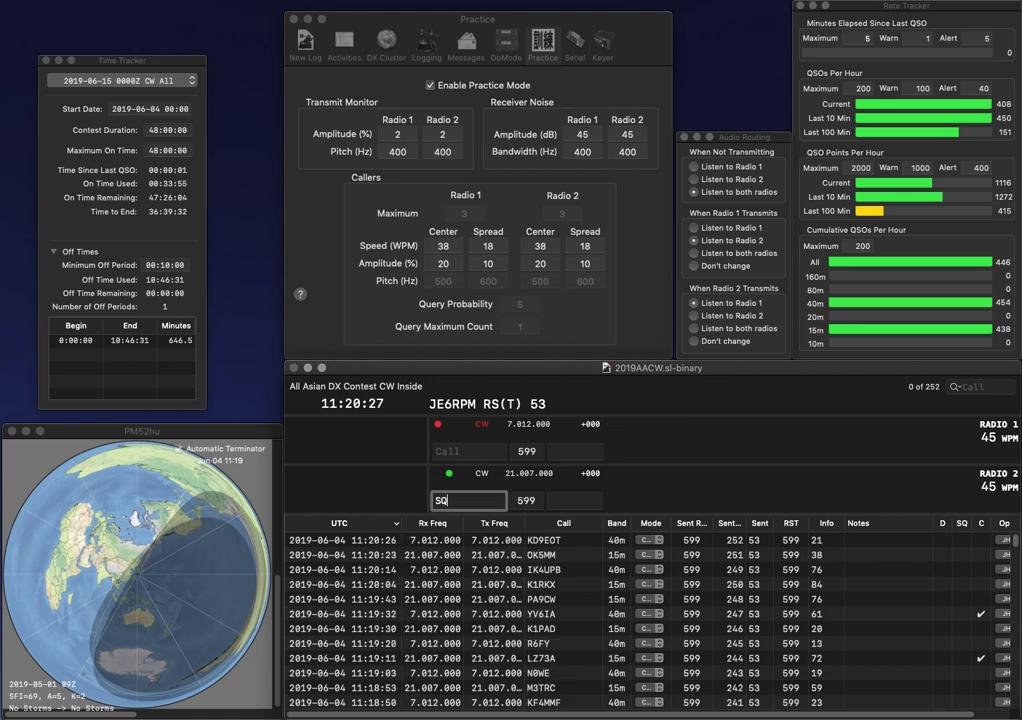
pyautogui.write('9MZ')
pyautogui.press('Return')
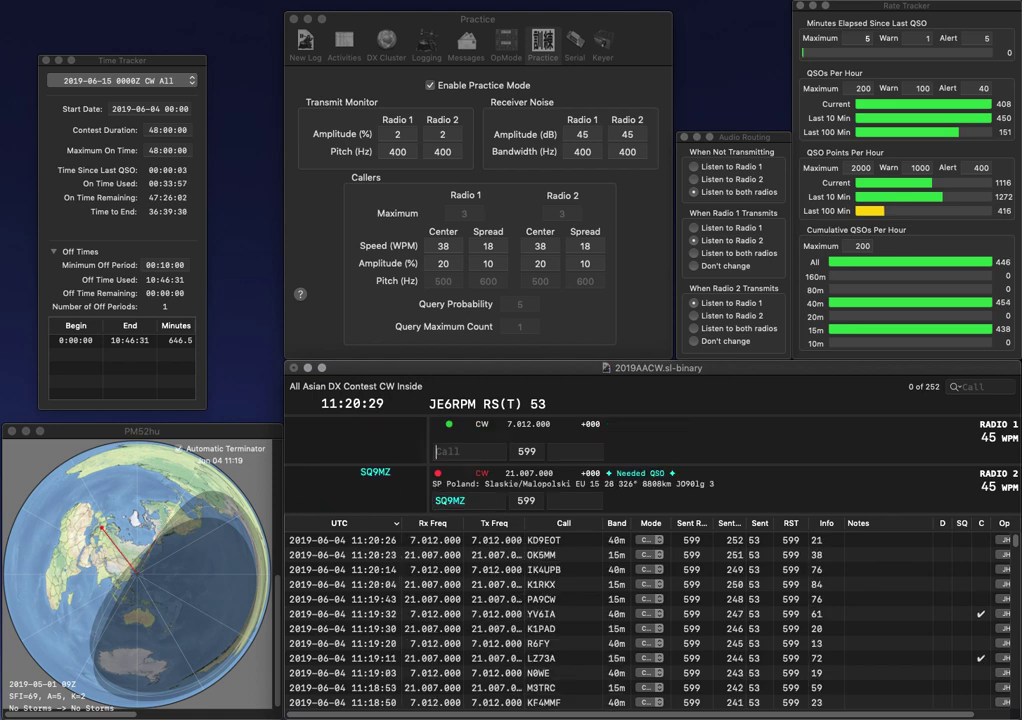
pyautogui.write('0MN')
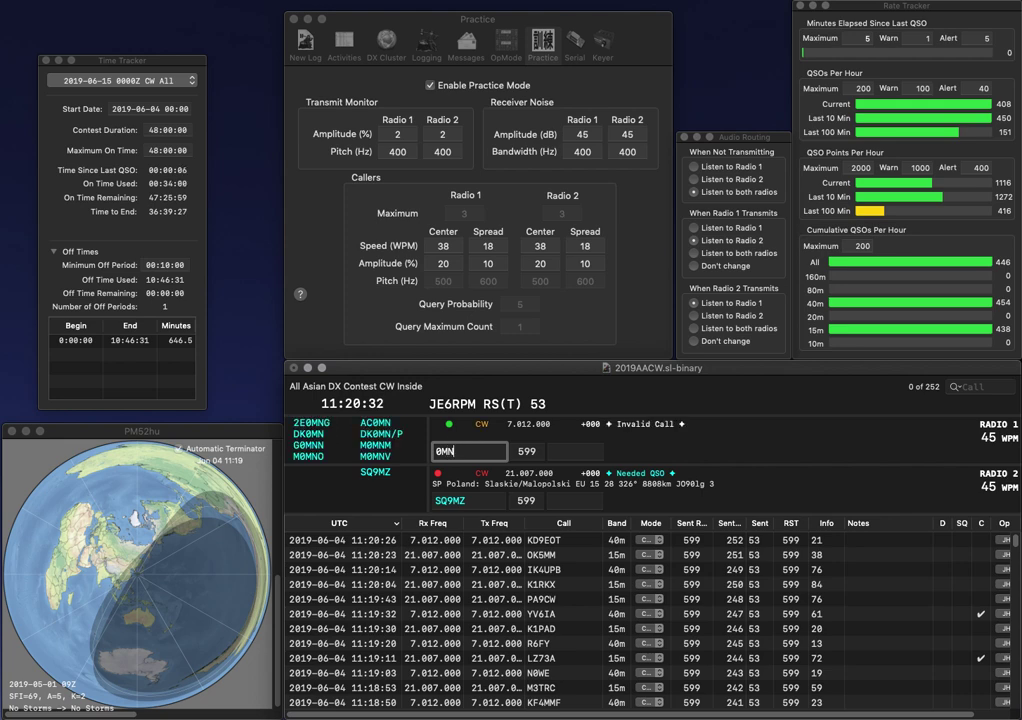
pyautogui.press('Return')
pyautogui.press('space')
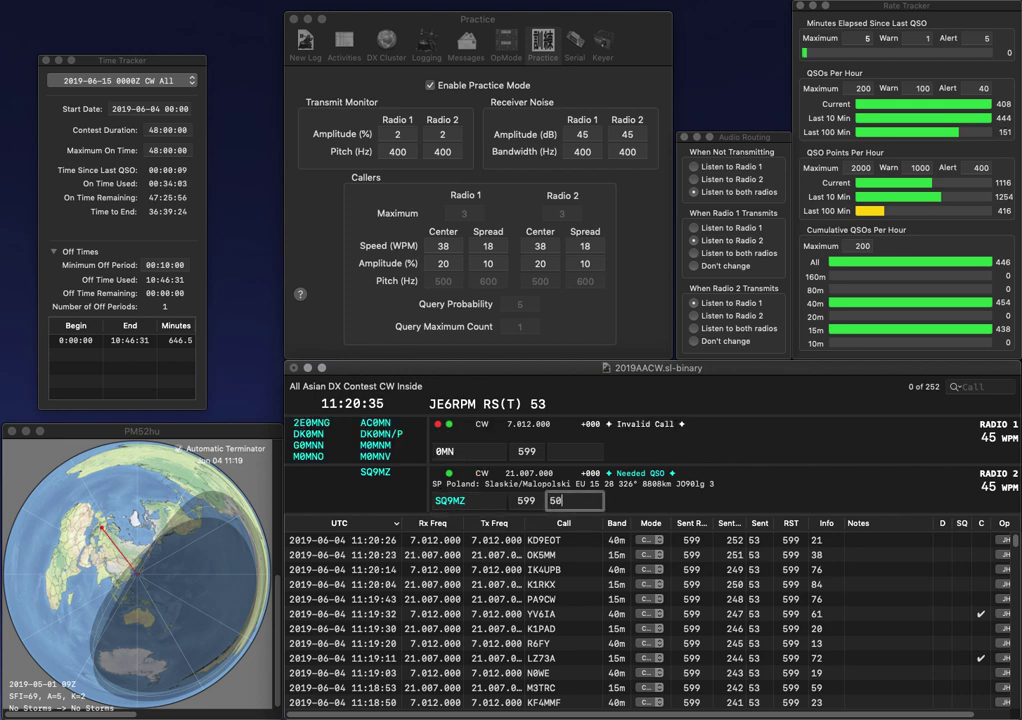
# Log SQ9MZ with exchange 50 on Radio 2, and complete the Radio 1 call as WB0MNW and answer it.
pyautogui.press('Return')
pyautogui.write('WD0MN')
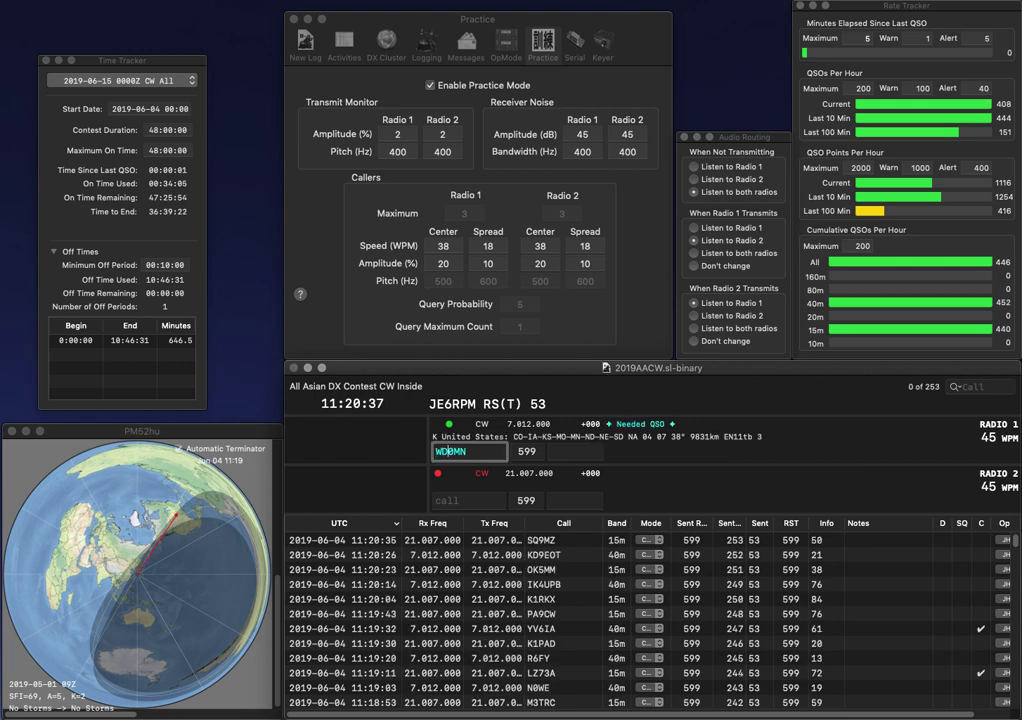
pyautogui.write('W')
pyautogui.press('BackSpace')
pyautogui.write('B')
pyautogui.press('Return')
pyautogui.write('3C')
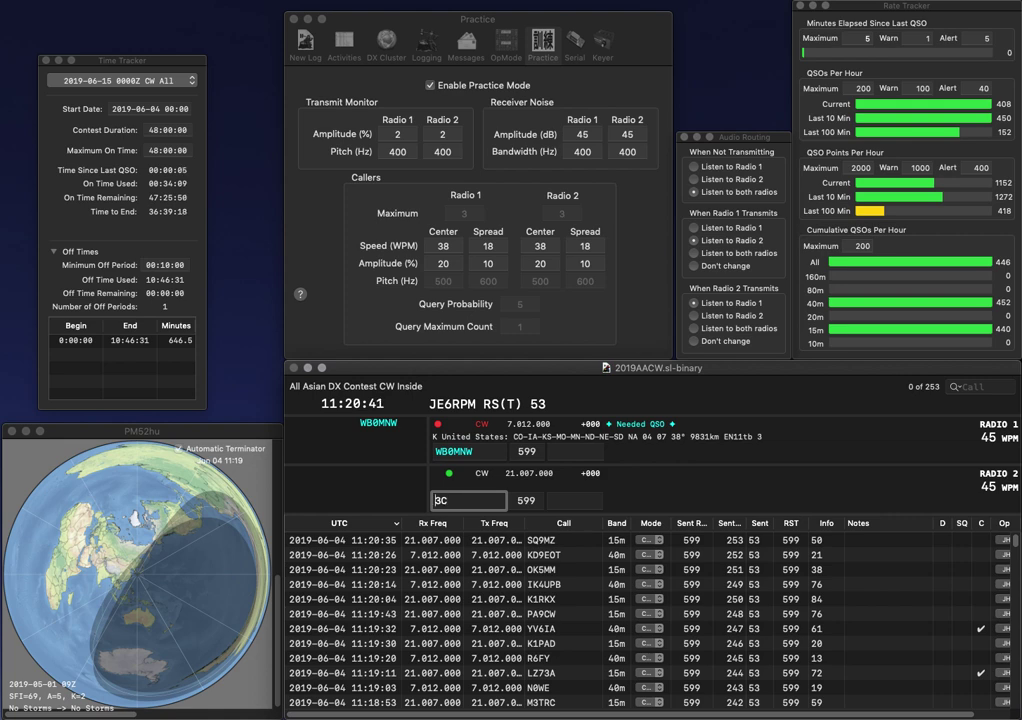
pyautogui.press('Return')
pyautogui.press('space')
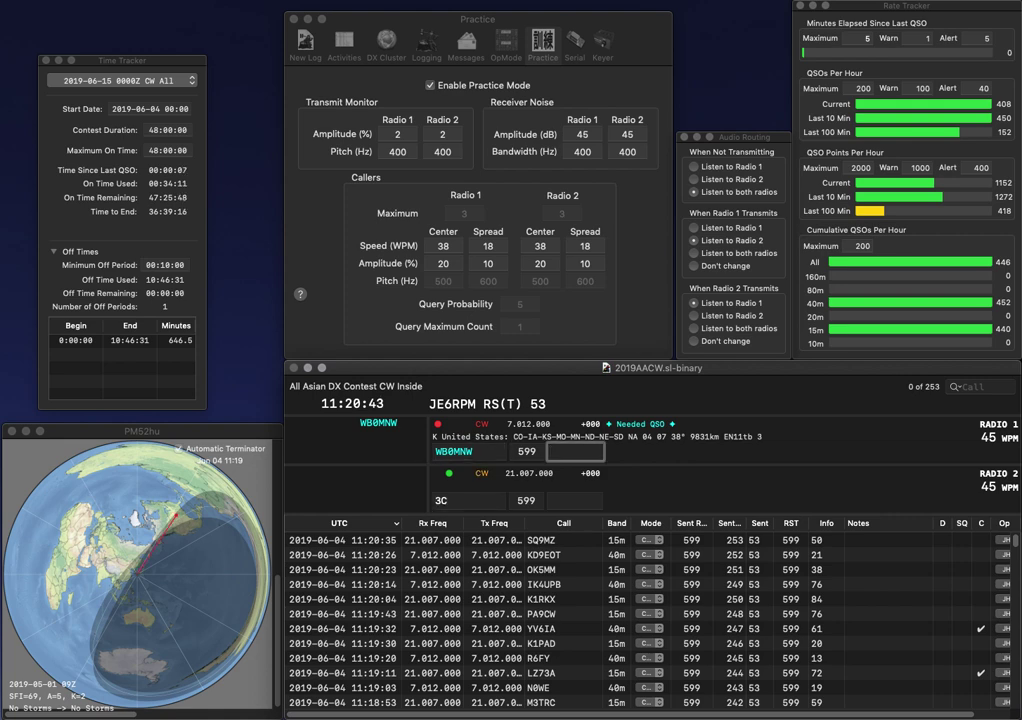
pyautogui.write('J')
pyautogui.write('7')
pyautogui.press('Return')
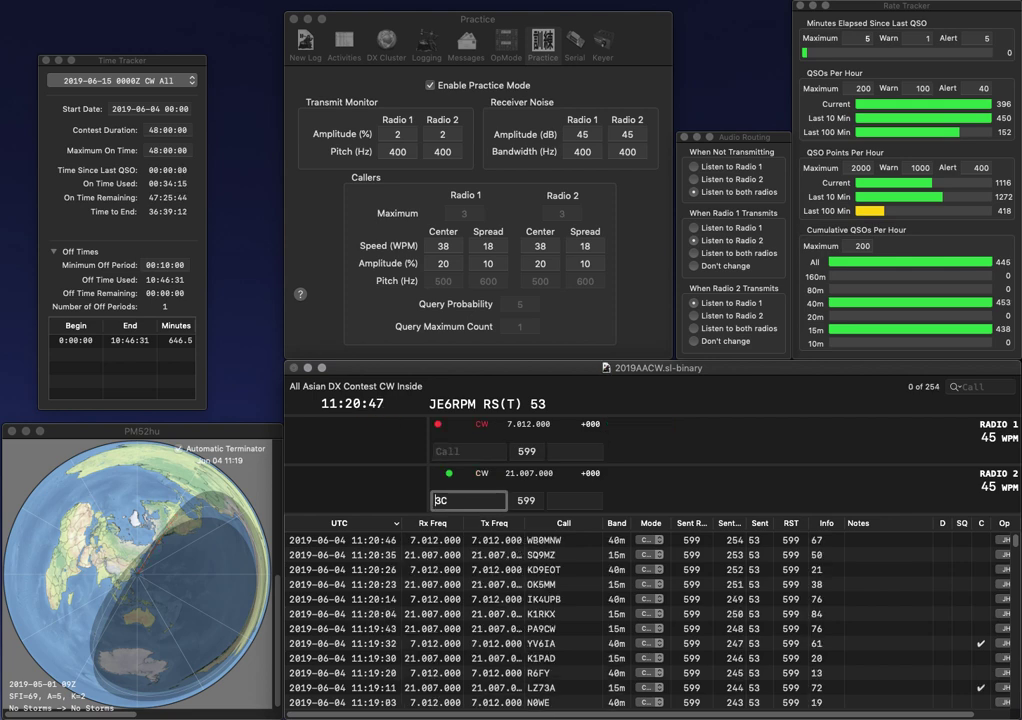
# Complete the Radio 2 call as KF3C and answer it, and enter and answer VA6AK on Radio 1.
pyautogui.write('KF')
pyautogui.press('Return')
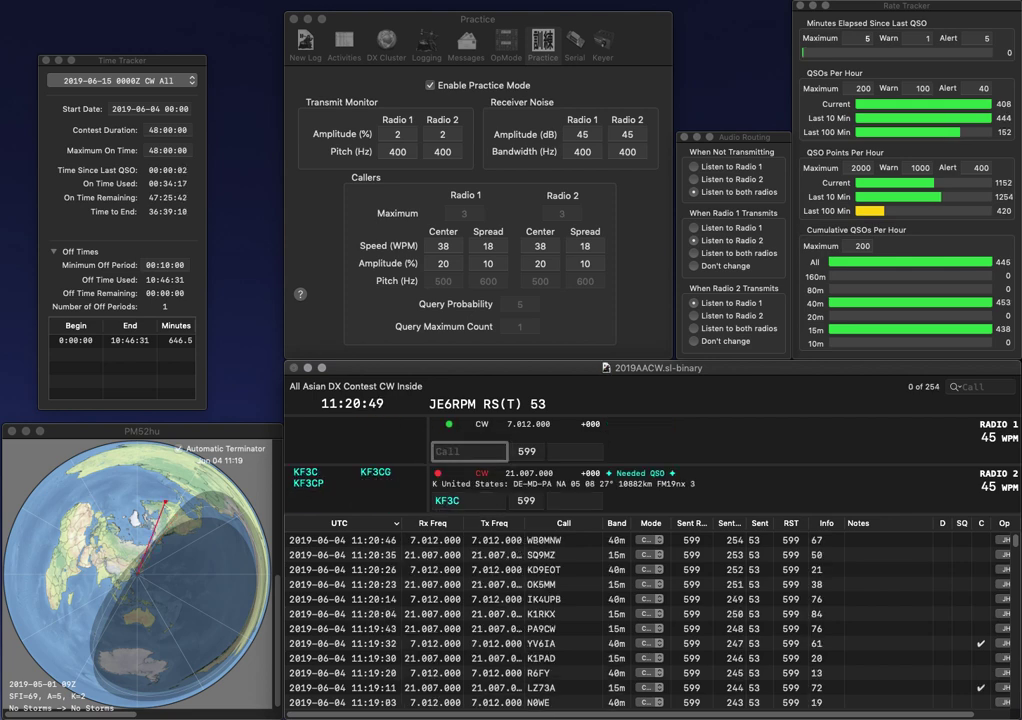
pyautogui.write('VA6A')
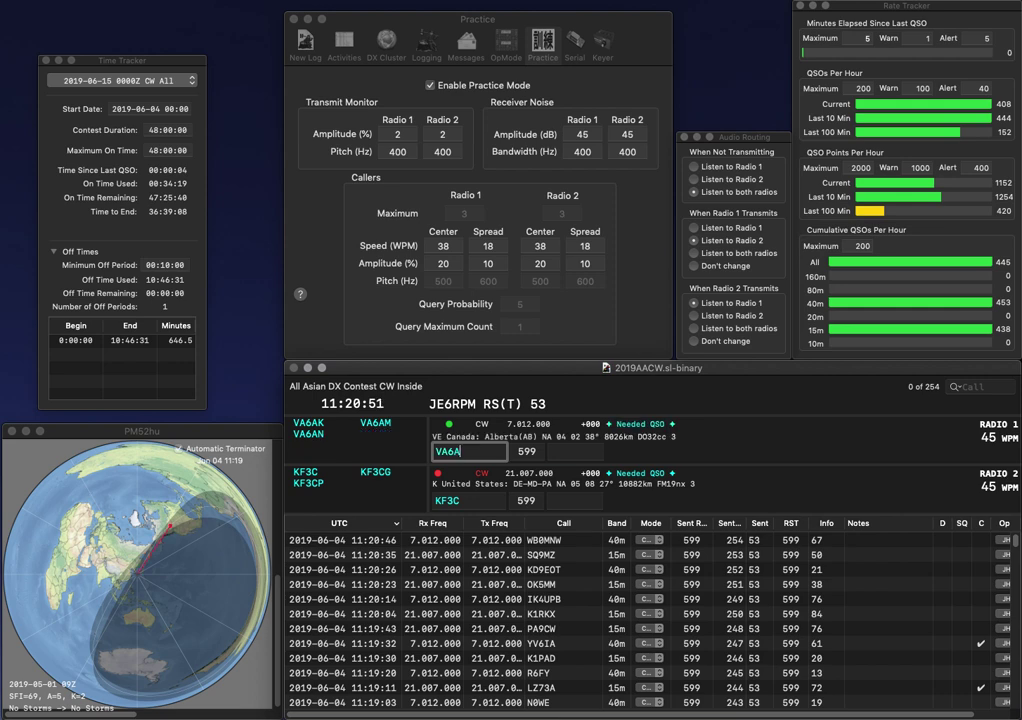
pyautogui.write('K')
pyautogui.press('Return')
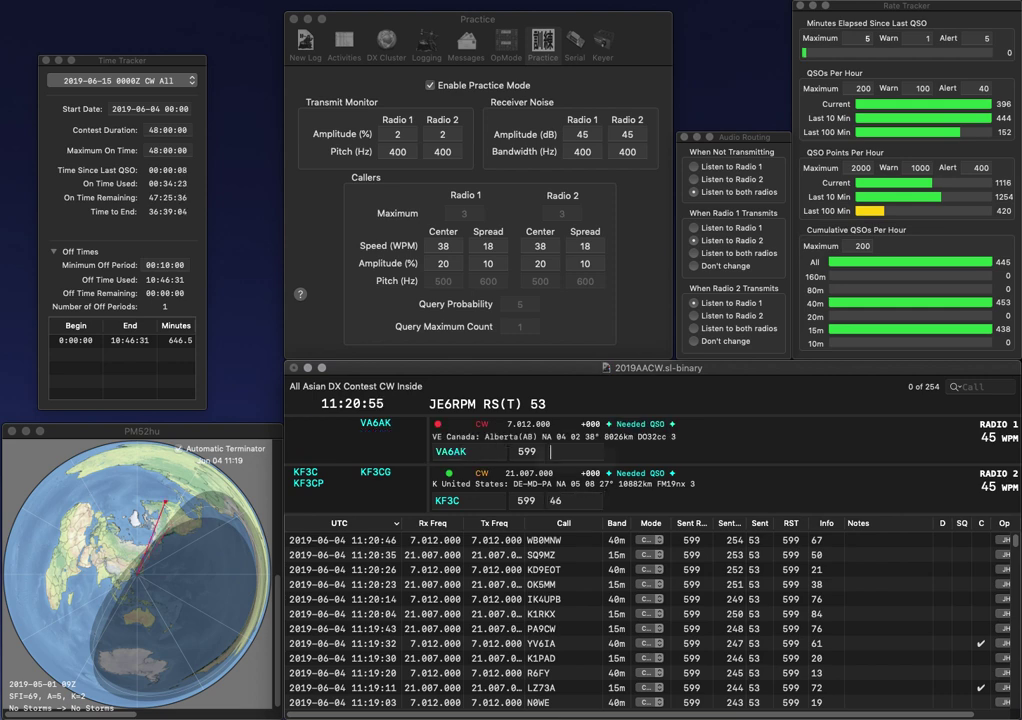
pyautogui.press('Return')
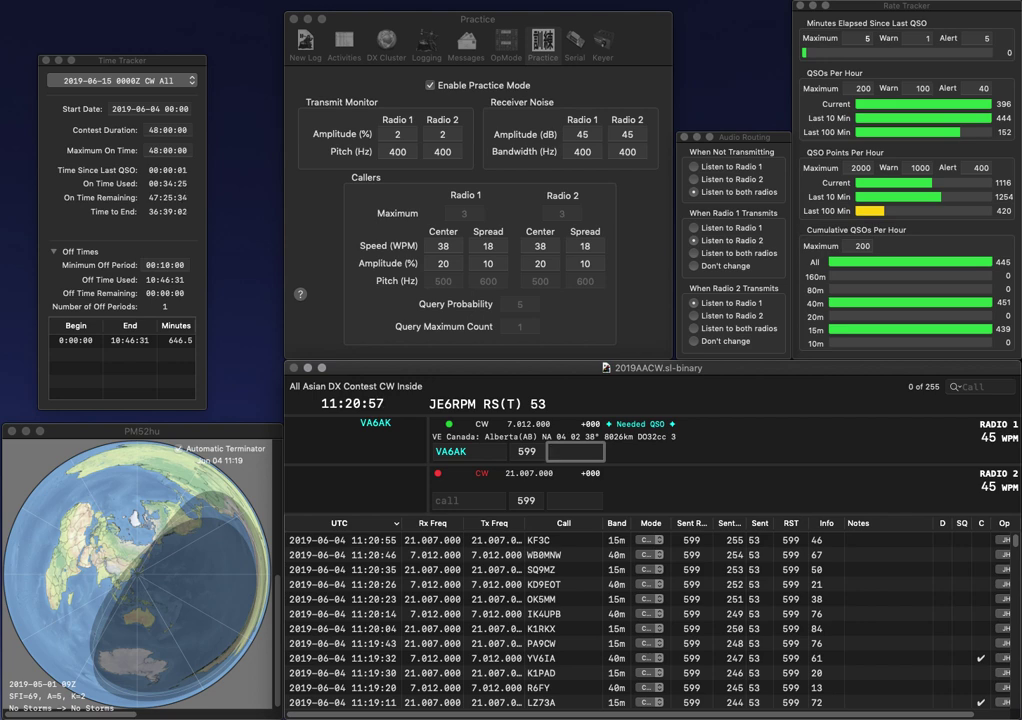
pyautogui.write('48')
pyautogui.press('Return')
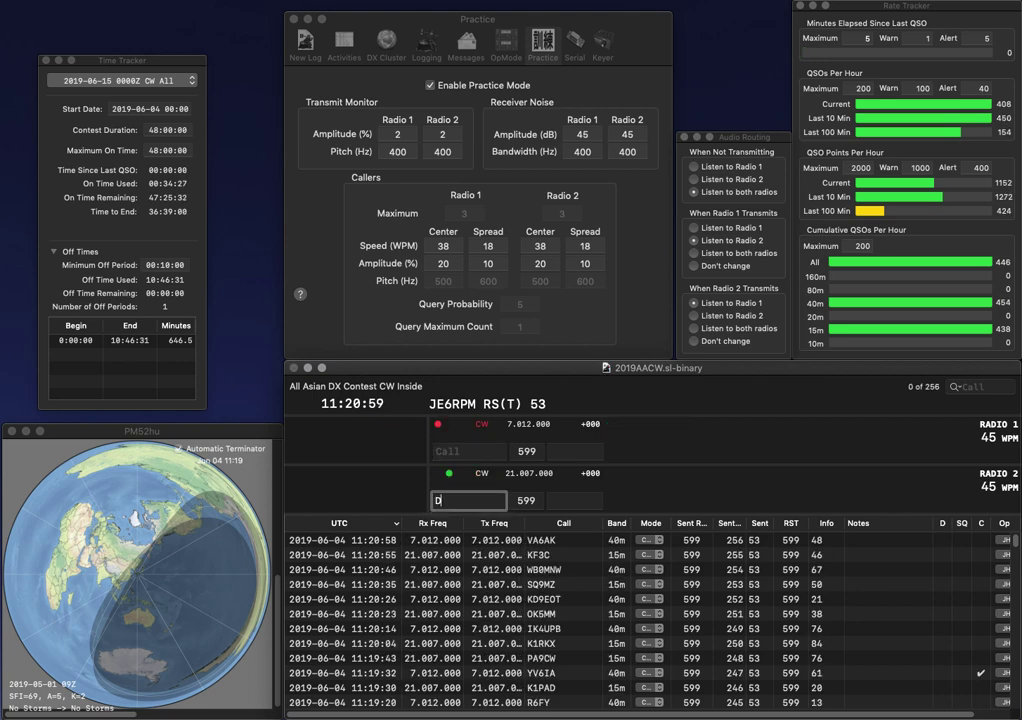
# Enter and answer DM3XI on Radio 2 and W4JDS on Radio 1.
pyautogui.write('DM3XI')
pyautogui.press('Return')
pyautogui.write('K4JDS')
pyautogui.press('Return')
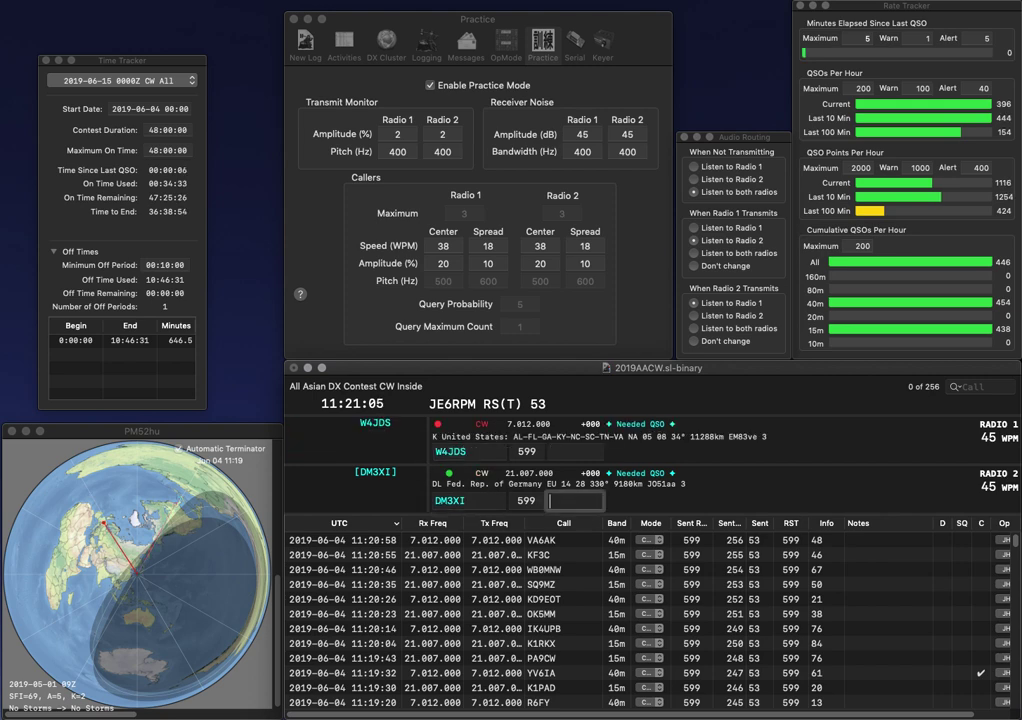
pyautogui.write('98')
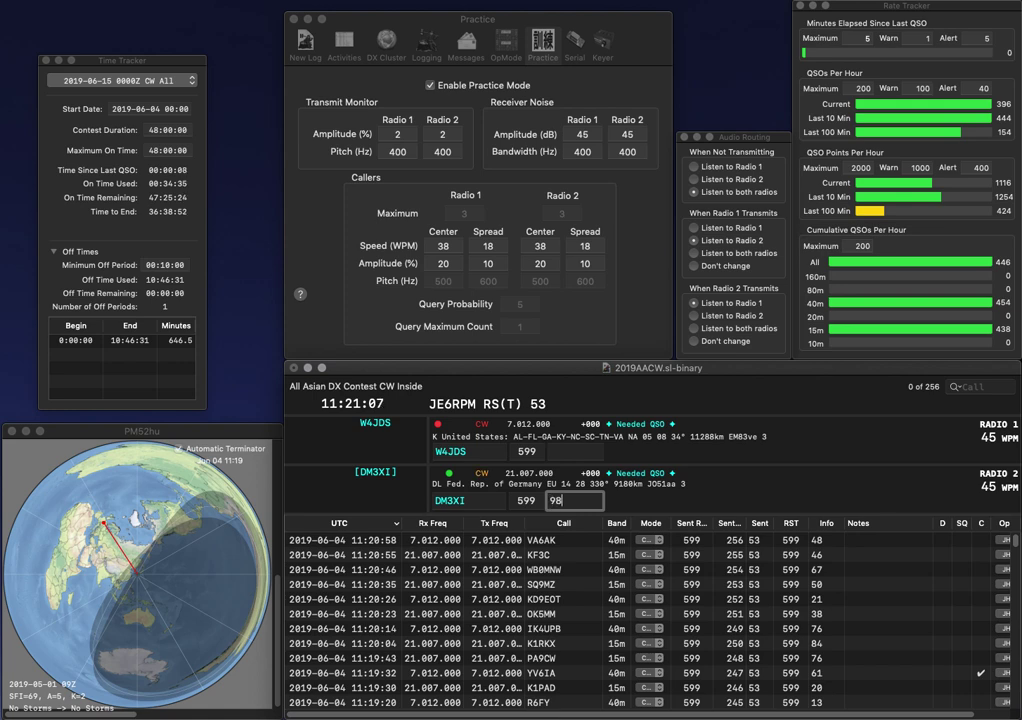
pyautogui.press('Return')
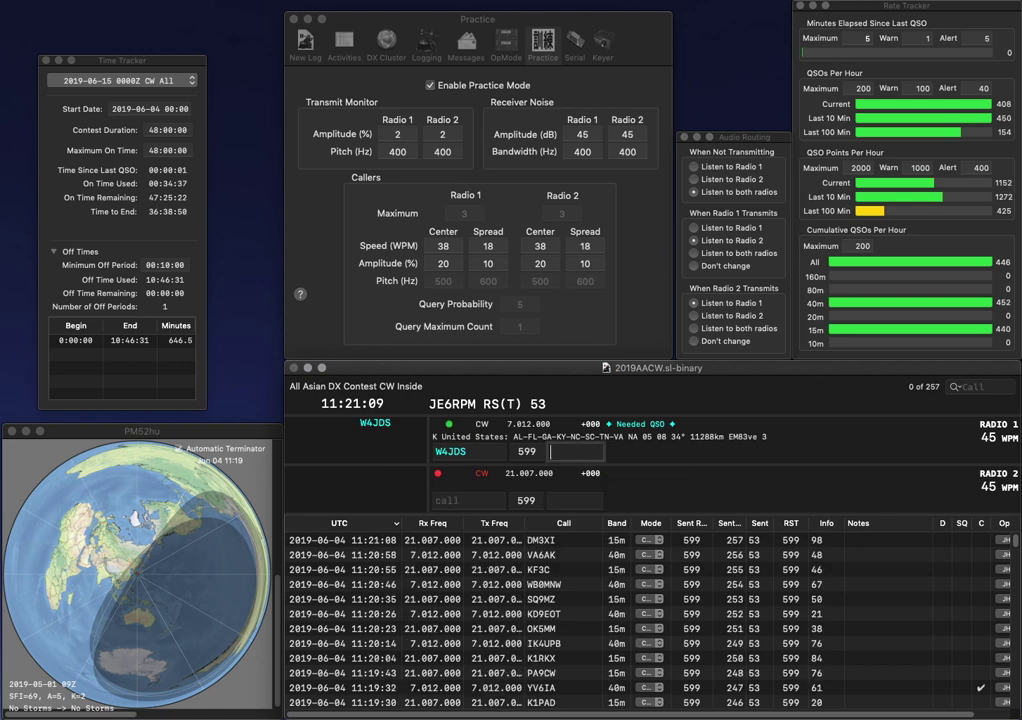
pyautogui.write('76')
pyautogui.press('Return')
# Enter and answer LZ2ZY on Radio 2 and K4ZO on Radio 1.
pyautogui.write('LZ')
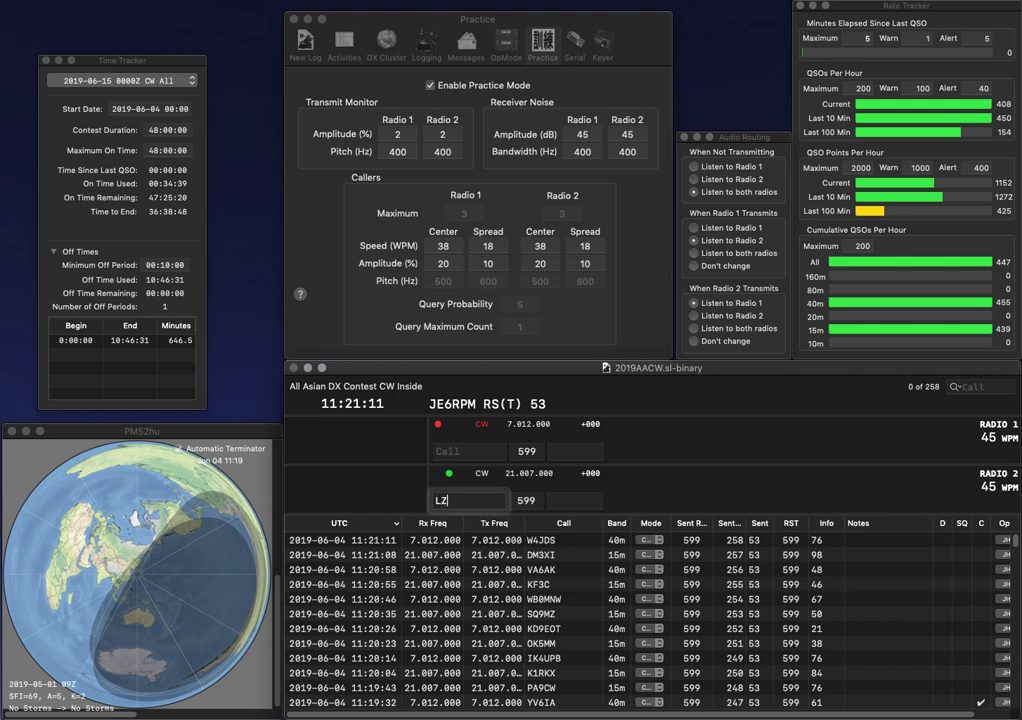
pyautogui.write('2ZY')
pyautogui.press('Return')
pyautogui.write('K4ZO')
pyautogui.press('Return')
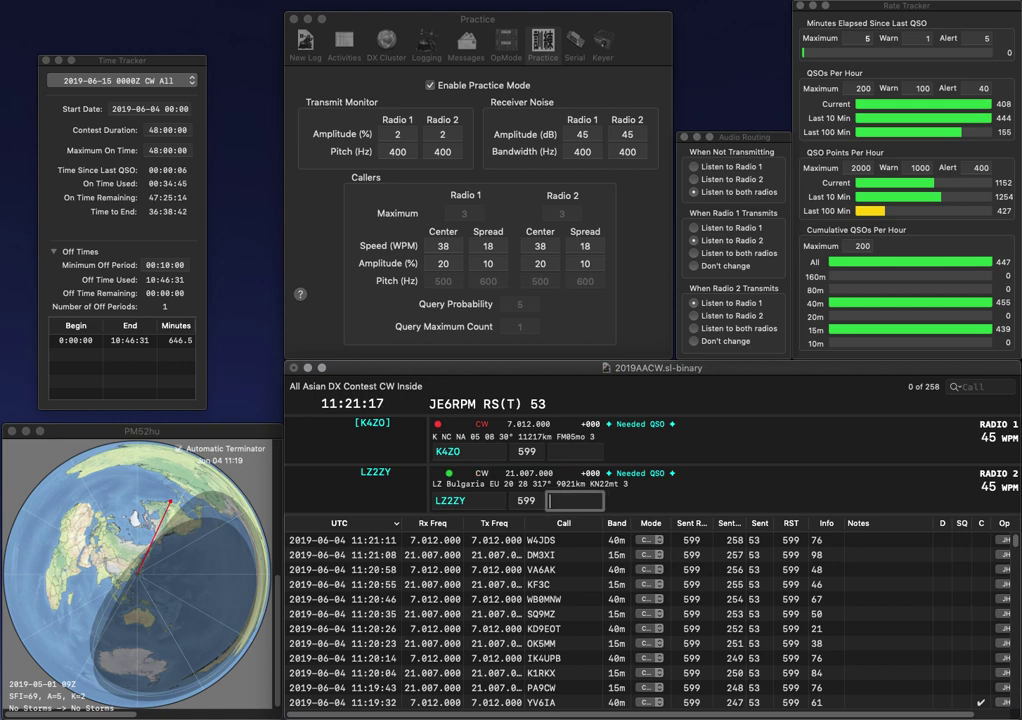
pyautogui.write('41')
pyautogui.press('Return')
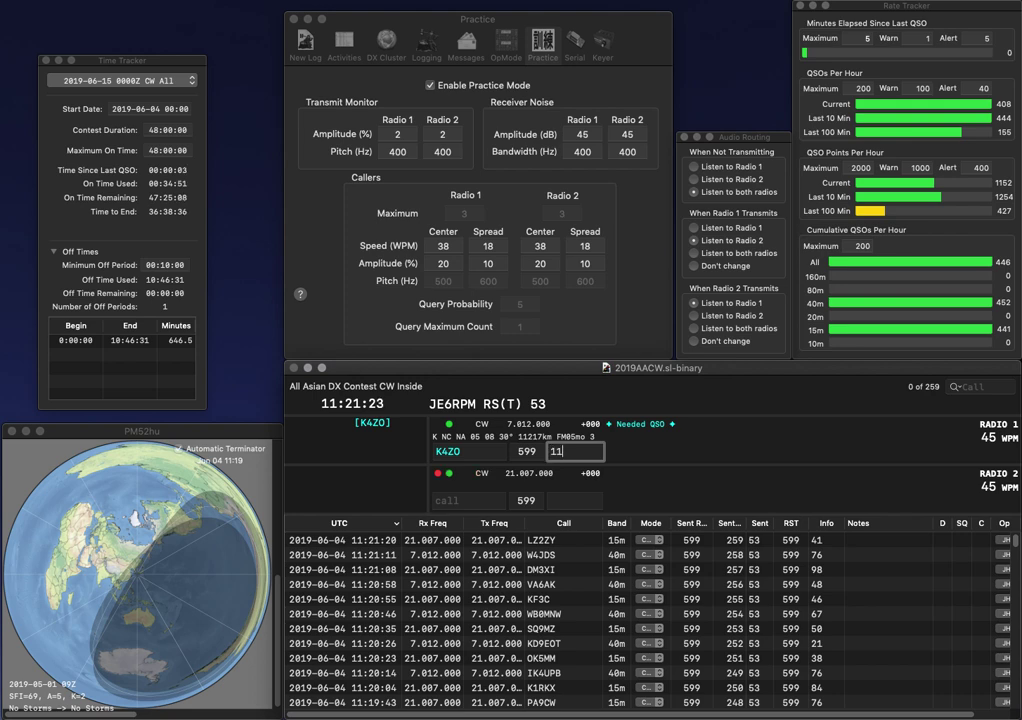
pyautogui.press('Return')
# Enter and send the partial call MU on Radio 2, and enter and answer NU6C on Radio 1.
pyautogui.write('MU')
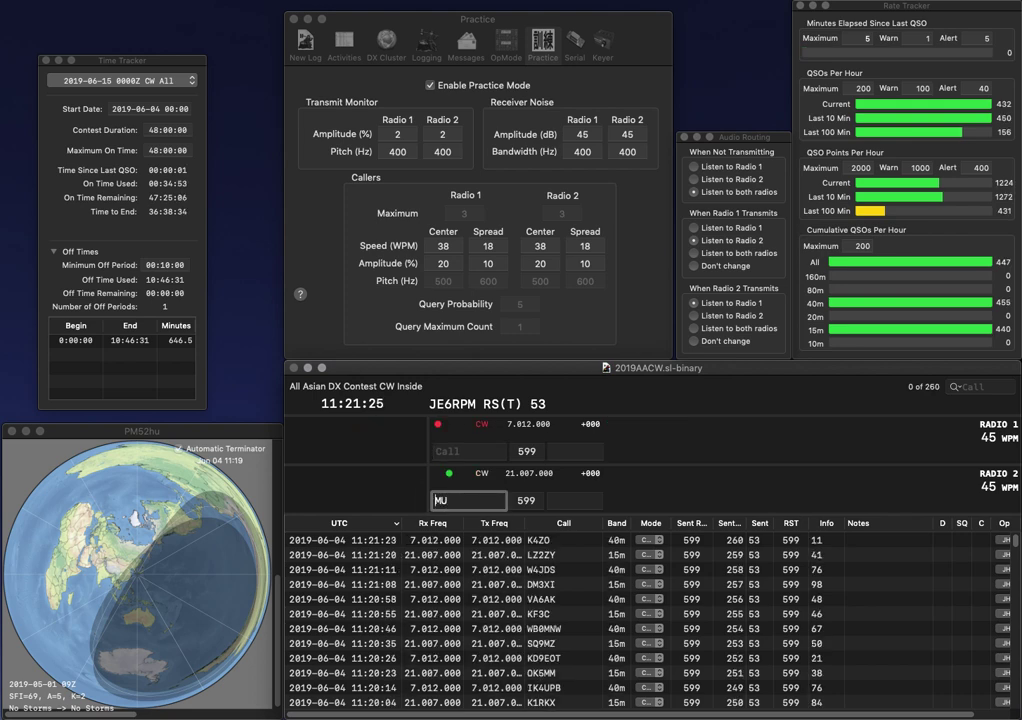
pyautogui.press('Return')
pyautogui.write('NU6C')
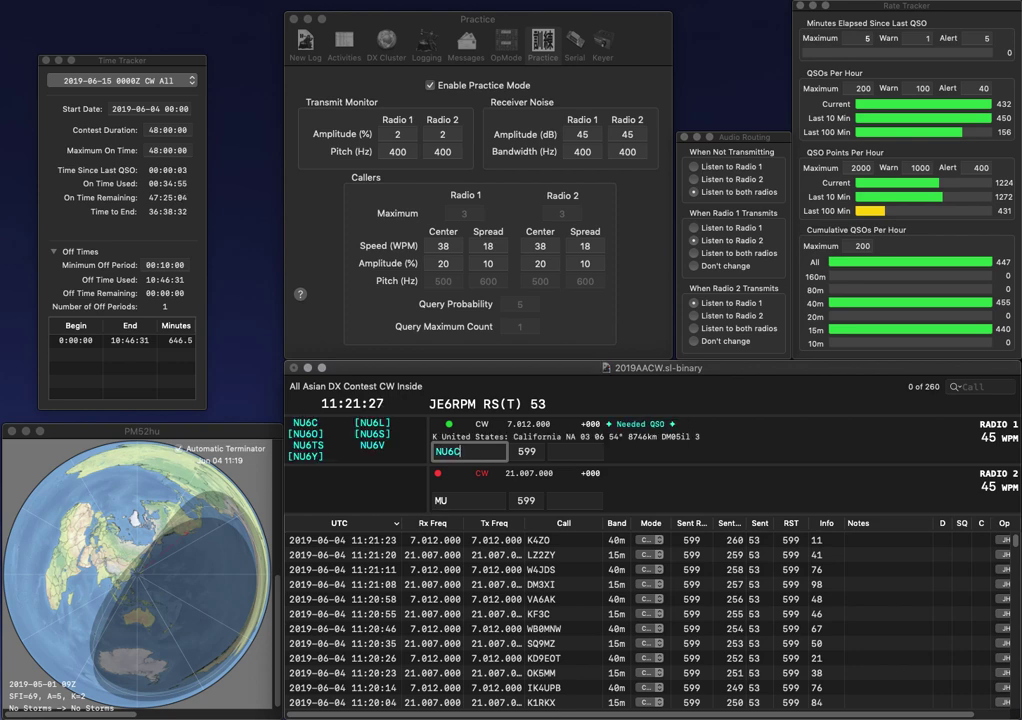
pyautogui.press('Return')
pyautogui.write('DK2')
pyautogui.press('Return')
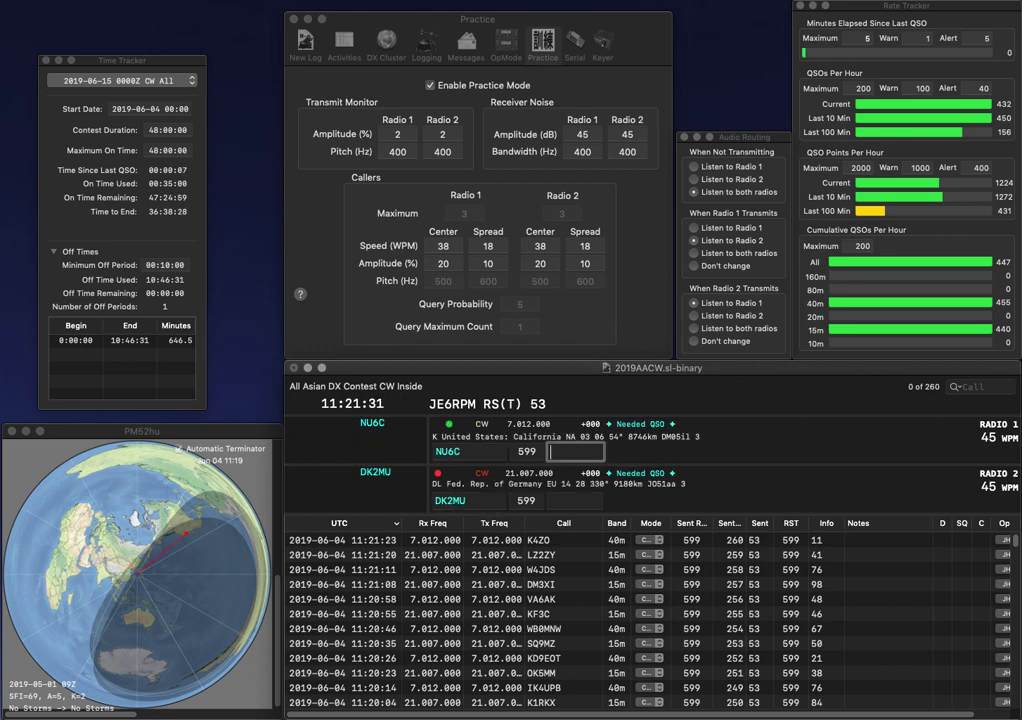
pyautogui.write('35')
pyautogui.press('Return')
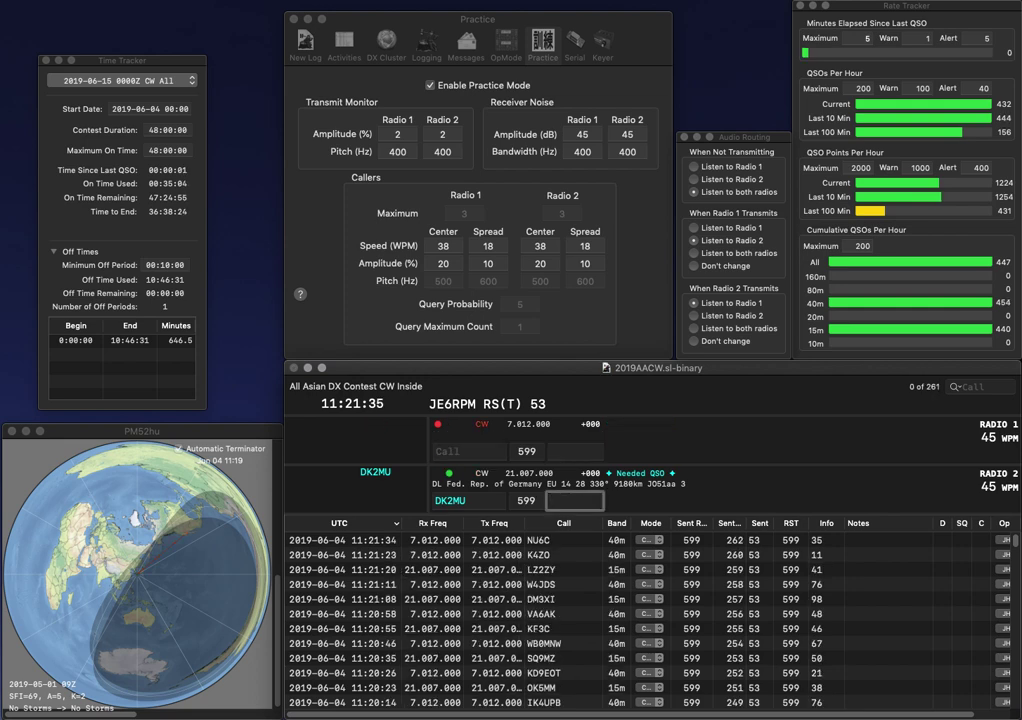
pyautogui.write('98')
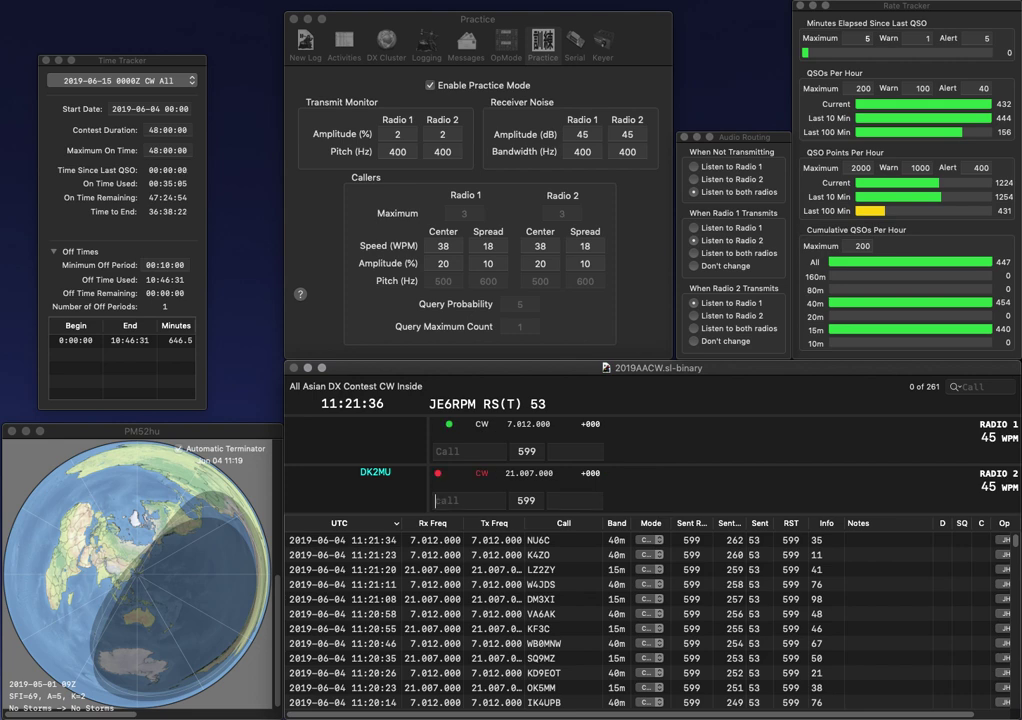
pyautogui.press('Return')
pyautogui.write('4IKR')
pyautogui.hotkey('ctrl', 'a')
pyautogui.write('G')
pyautogui.press('Return')
pyautogui.write('MDW')
pyautogui.press('Return')
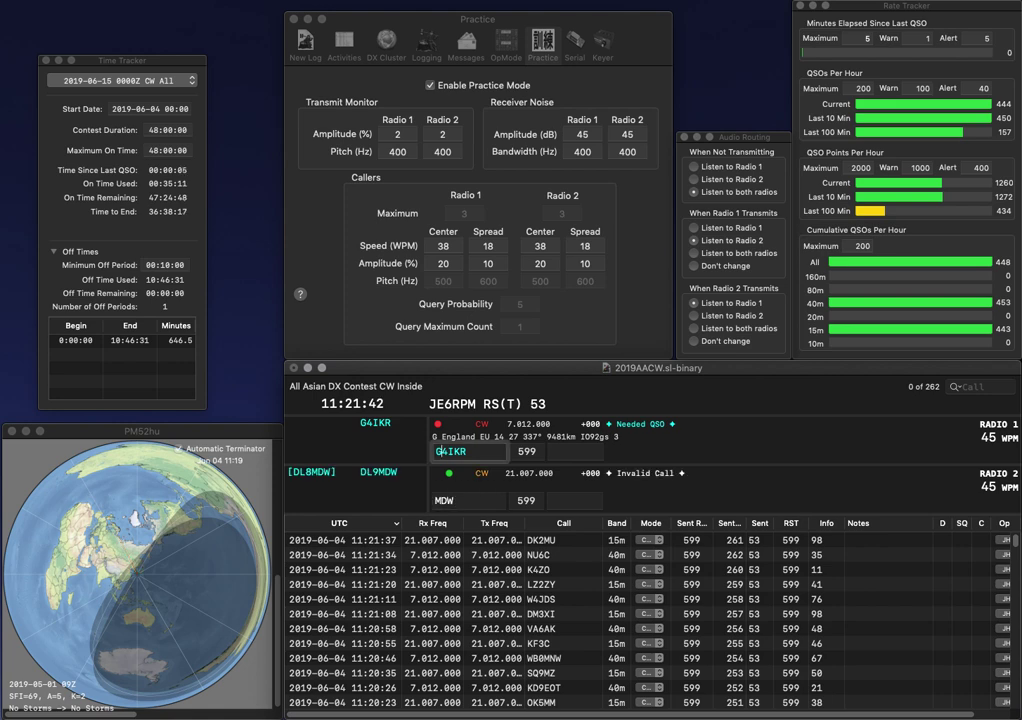
pyautogui.press('space')
pyautogui.write('57')
pyautogui.press('Return')
pyautogui.write('CR5')
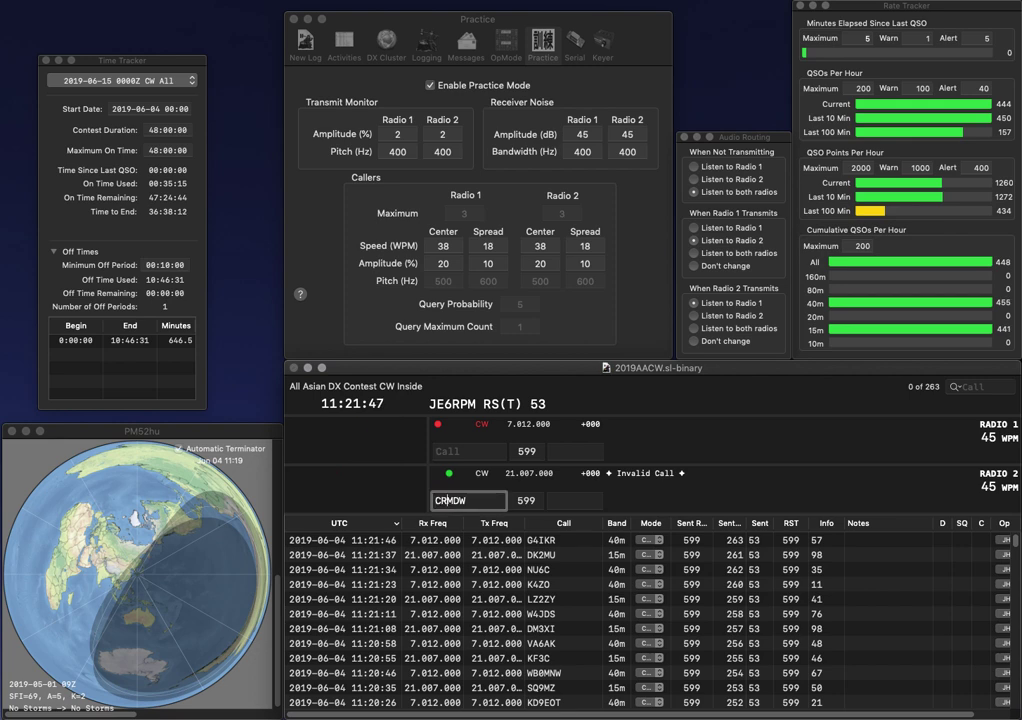
pyautogui.press('BackSpace')
pyautogui.press('BackSpace')
pyautogui.press('BackSpace')
pyautogui.write('M')
pyautogui.press('Return')
# Enter and answer OE9R on Radio 1, and log CR5M with exchange 60 on Radio 2.
pyautogui.write('OE9R')
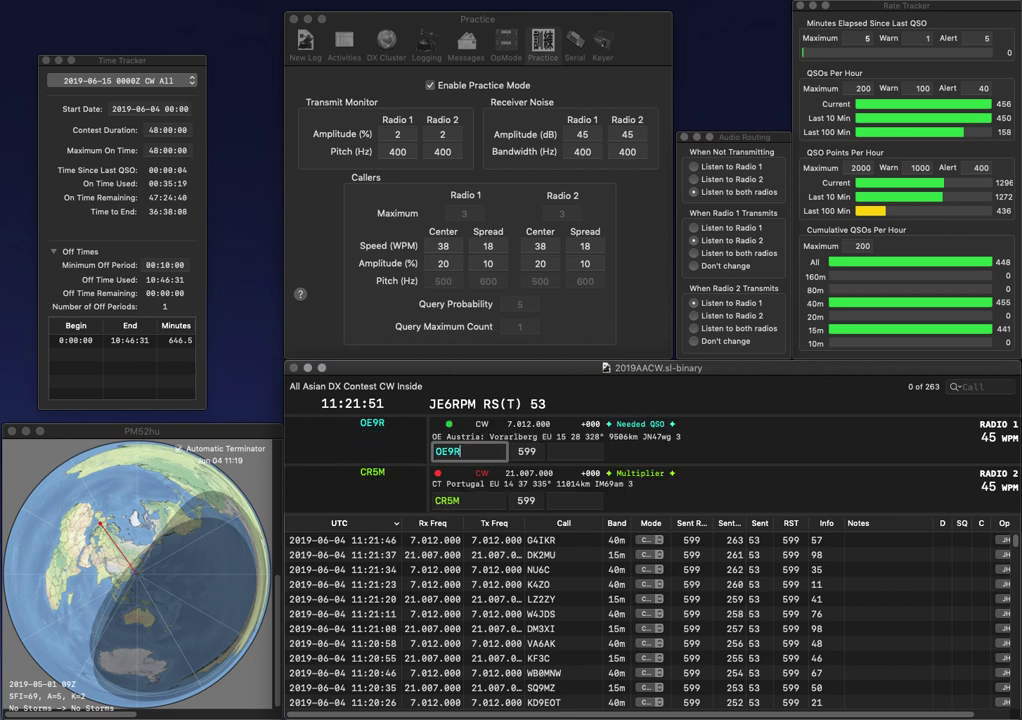
pyautogui.press('Return')
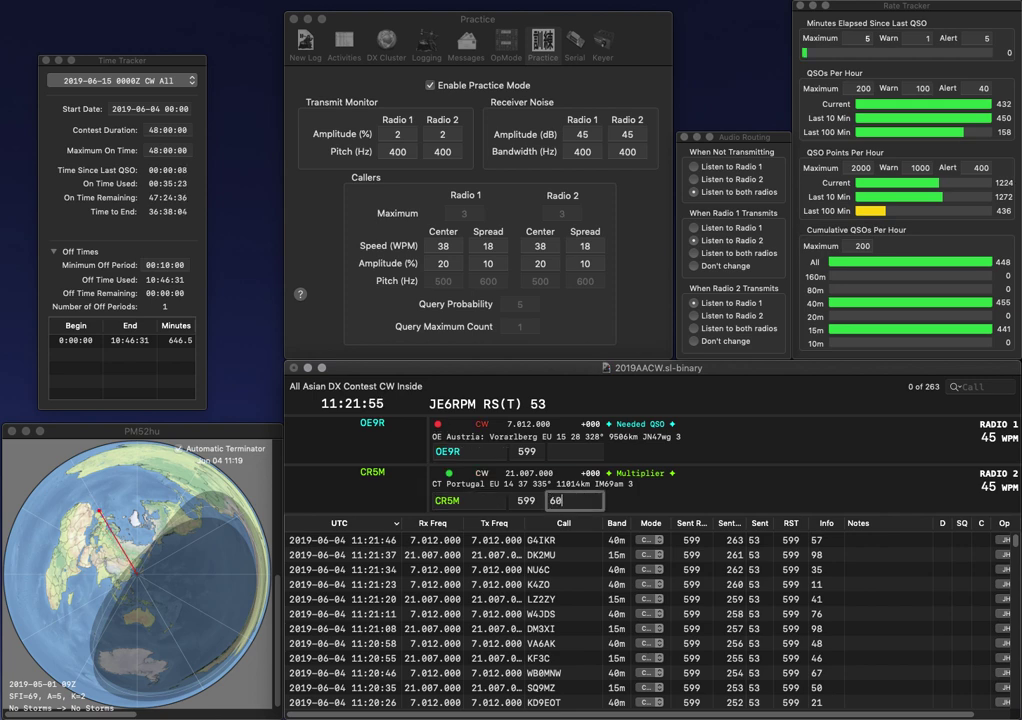
pyautogui.press('Return')
pyautogui.press('BackSpace')
pyautogui.write('LWV')
pyautogui.press('Return')
pyautogui.write('KA9GDW')
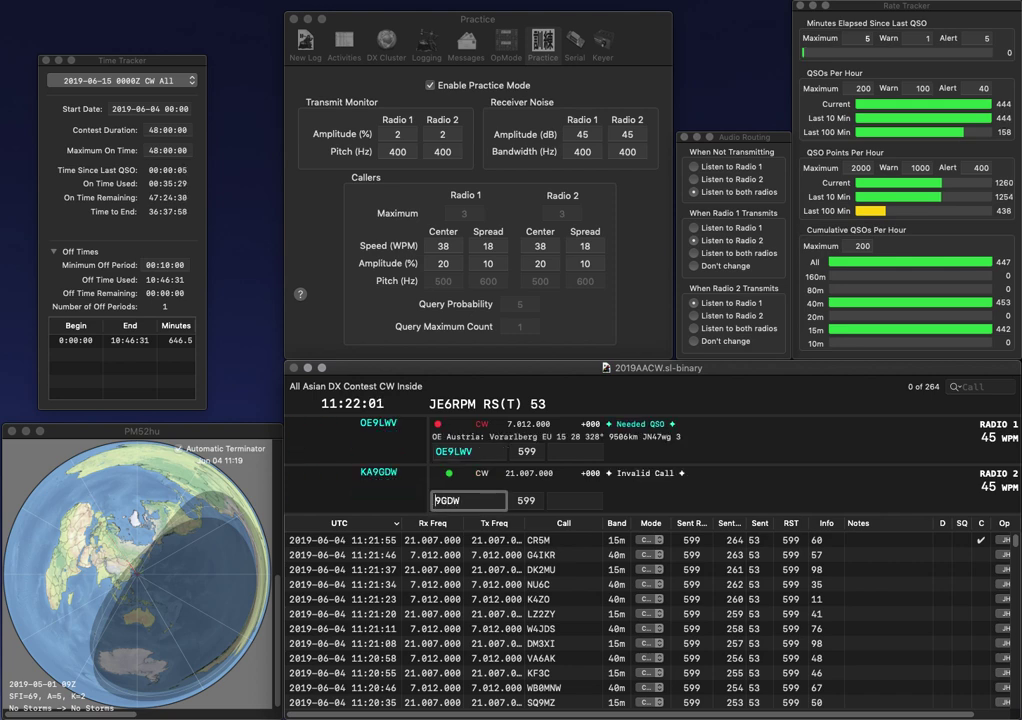
pyautogui.press('Return')
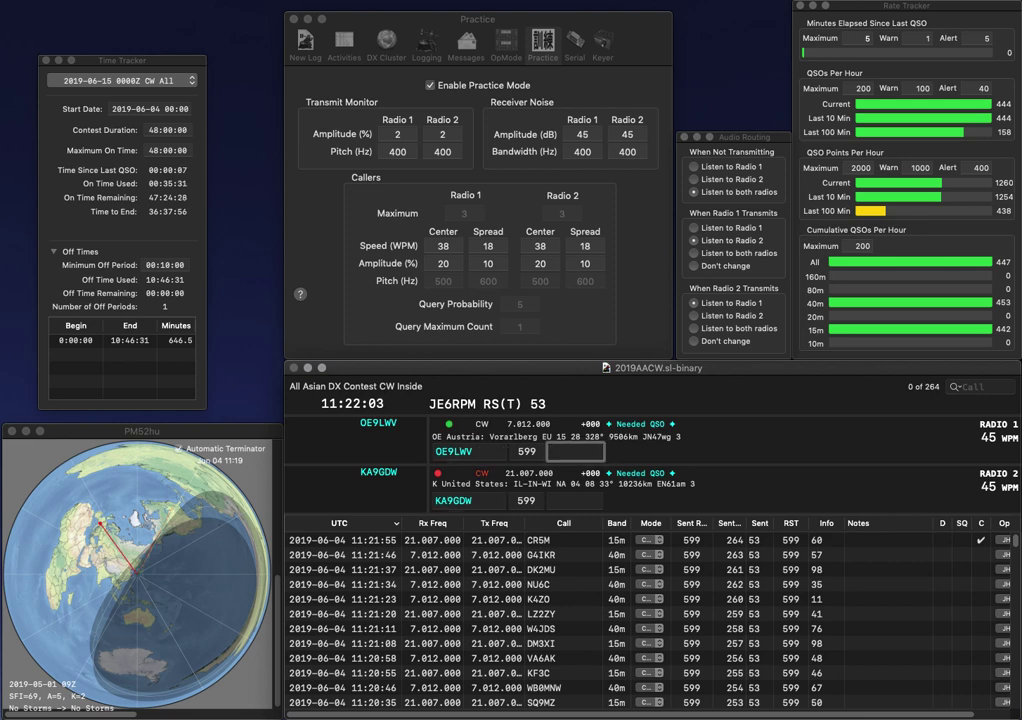
pyautogui.write('90')
pyautogui.press('Return')
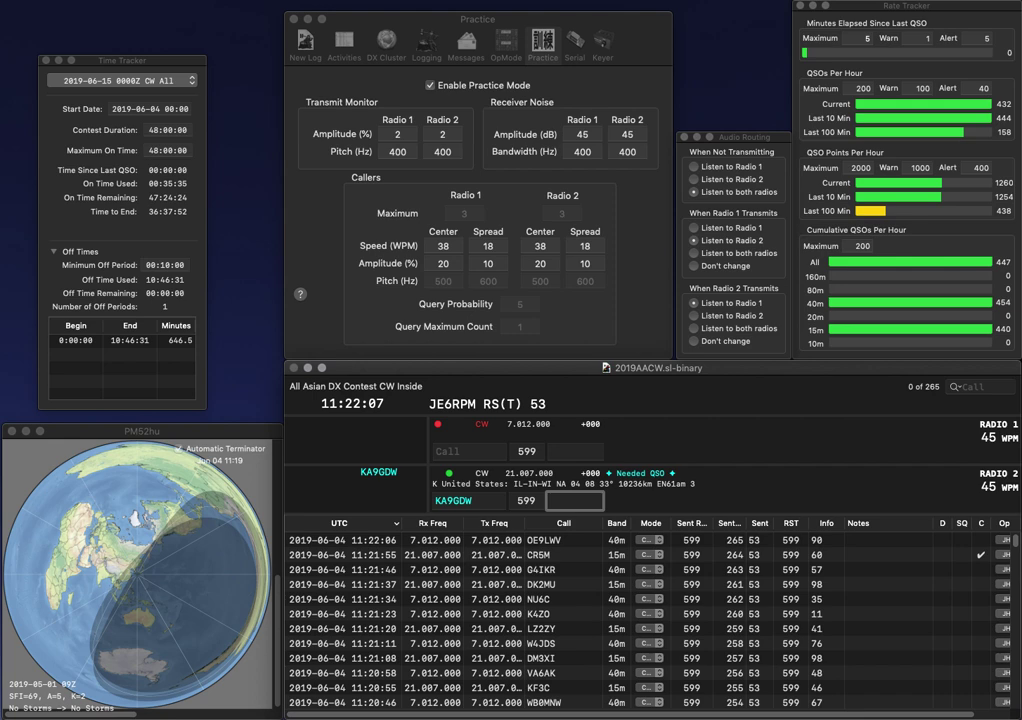
pyautogui.write('47')
pyautogui.press('Return')
# Enter and answer W0GHZ on Radio 1, and enter and send the partial call 2IA on Radio 2.
pyautogui.write('W0GHZ')
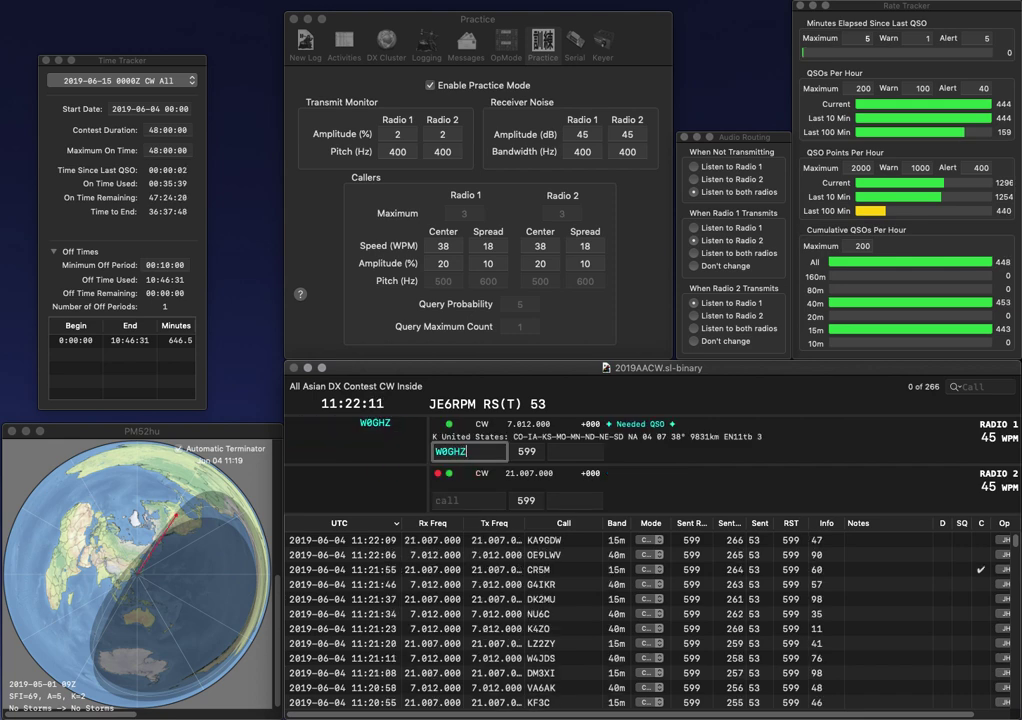
pyautogui.press('Return')
pyautogui.write('2IA')
pyautogui.press('space')
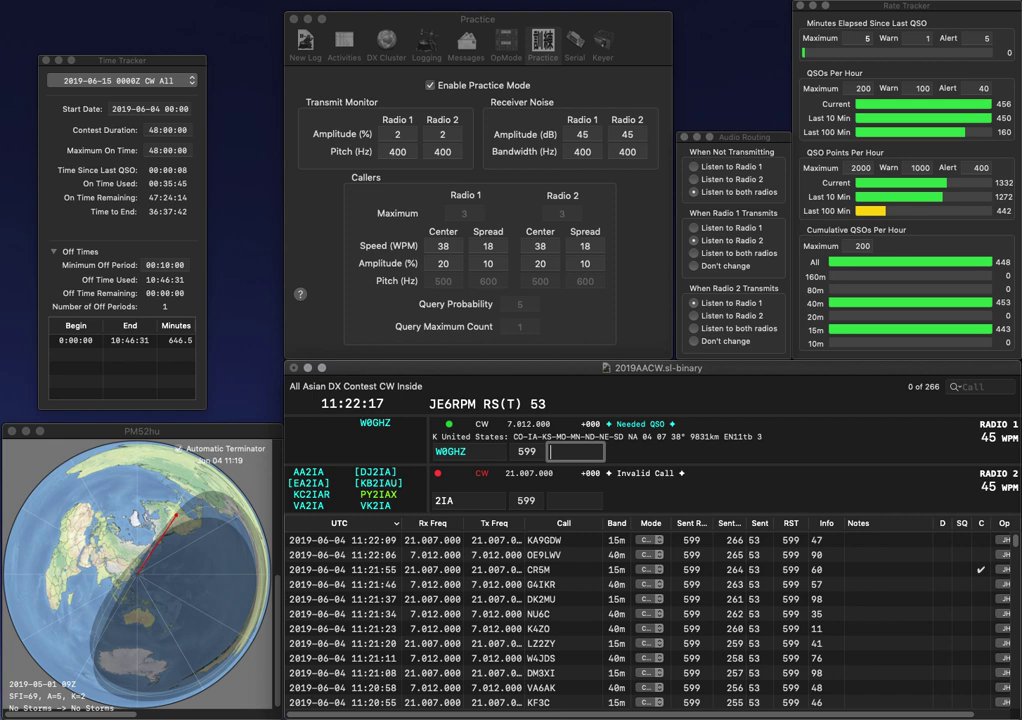
# Log W0GHZ with exchange 53 on Radio 1, and complete the Radio 2 call as DJ2IA and answer it.
pyautogui.press('Return')
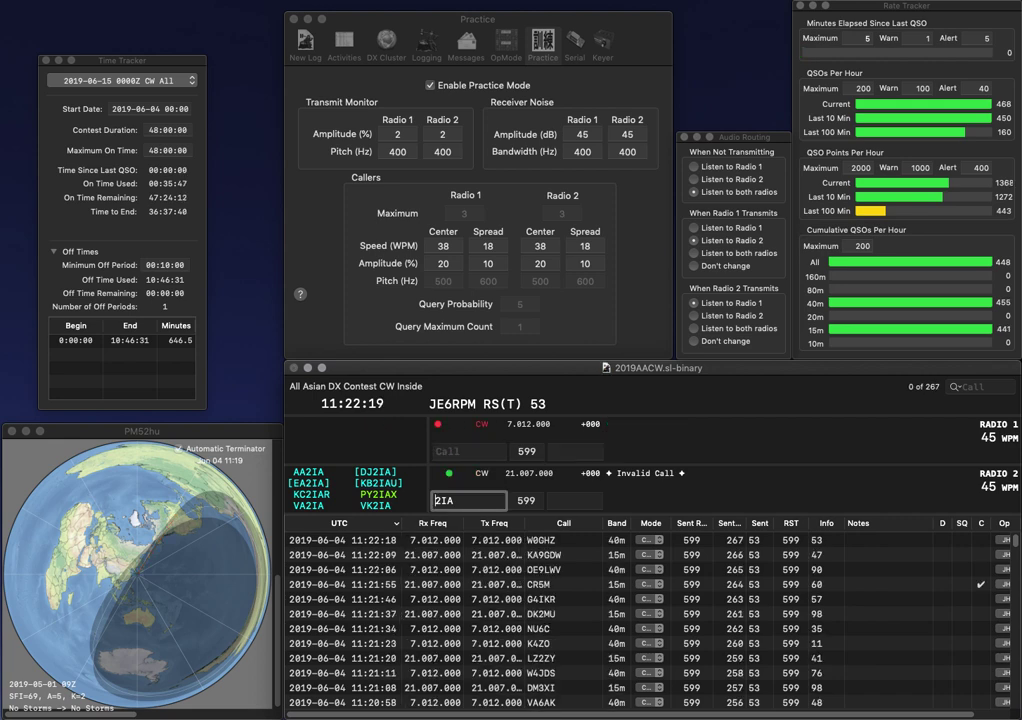
pyautogui.write('DJ')
pyautogui.press('Return')
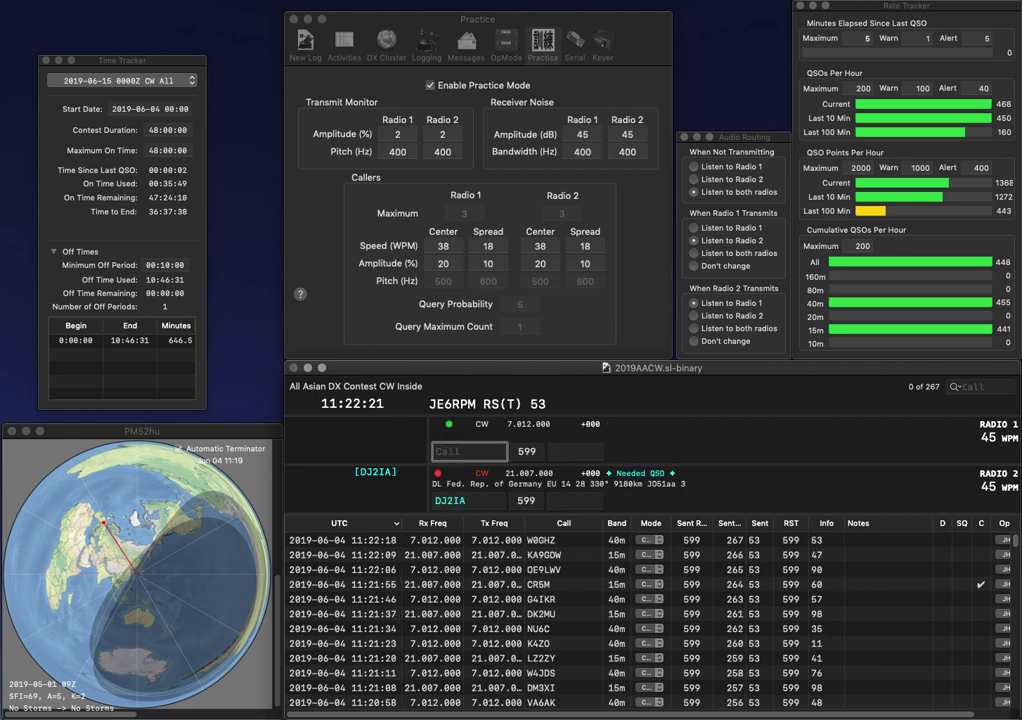
# Enter the Radio 1 caller, correct the call to JP1KSI, and answer it.
pyautogui.write('NP1KSI')
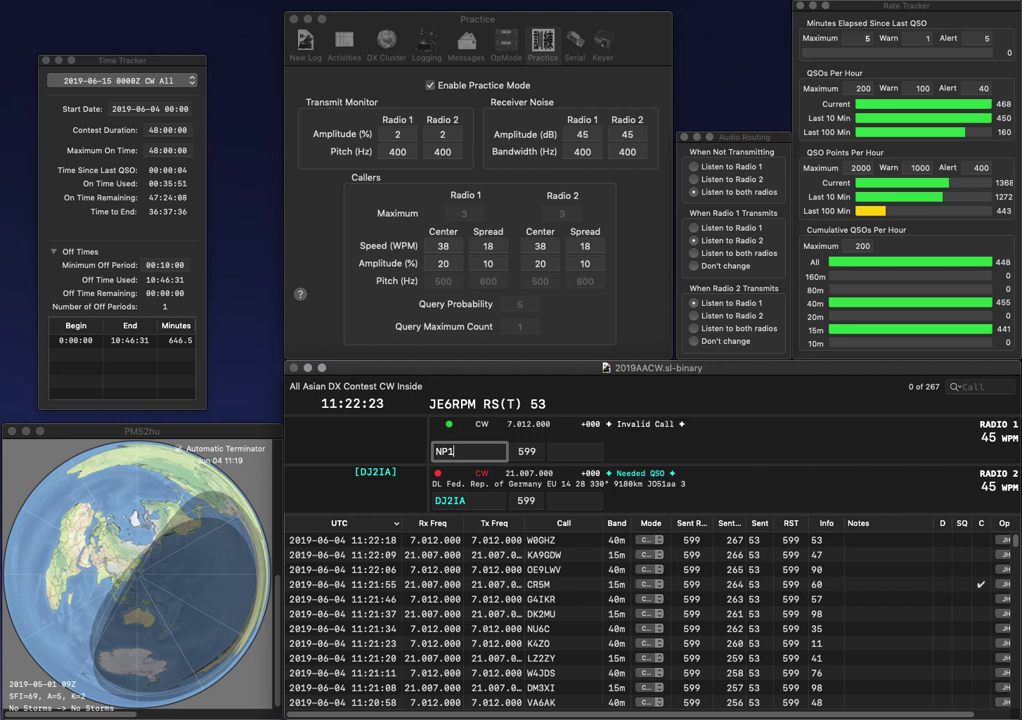
pyautogui.press('Home')
pyautogui.press('Delete')
pyautogui.press('Delete')
pyautogui.write('J')
pyautogui.press('Return')
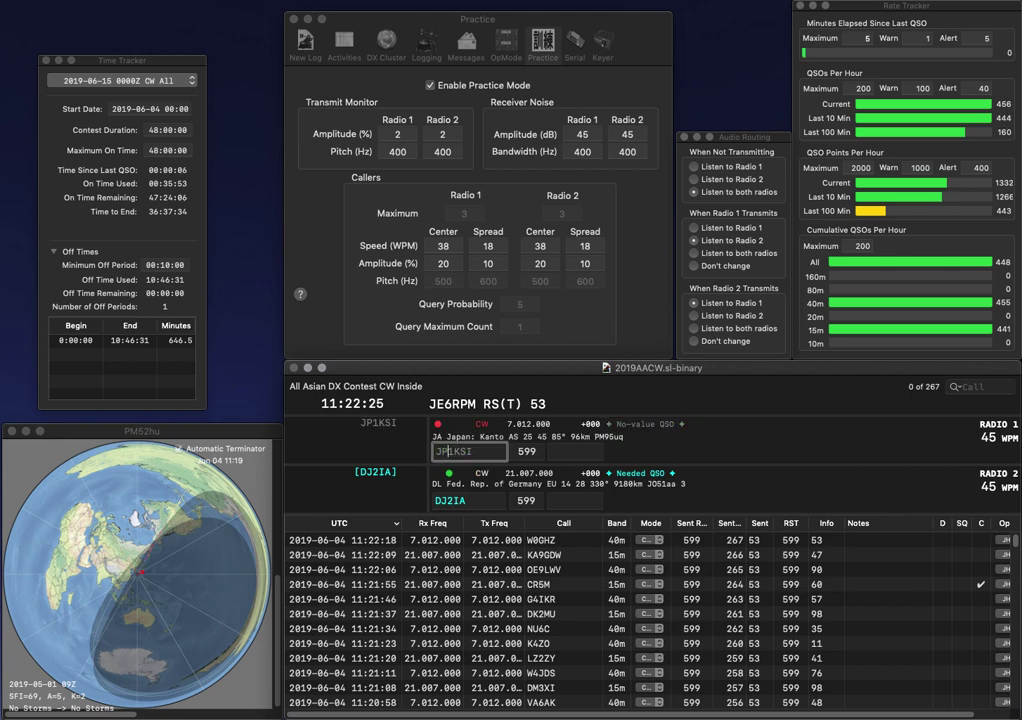
pyautogui.write('86')
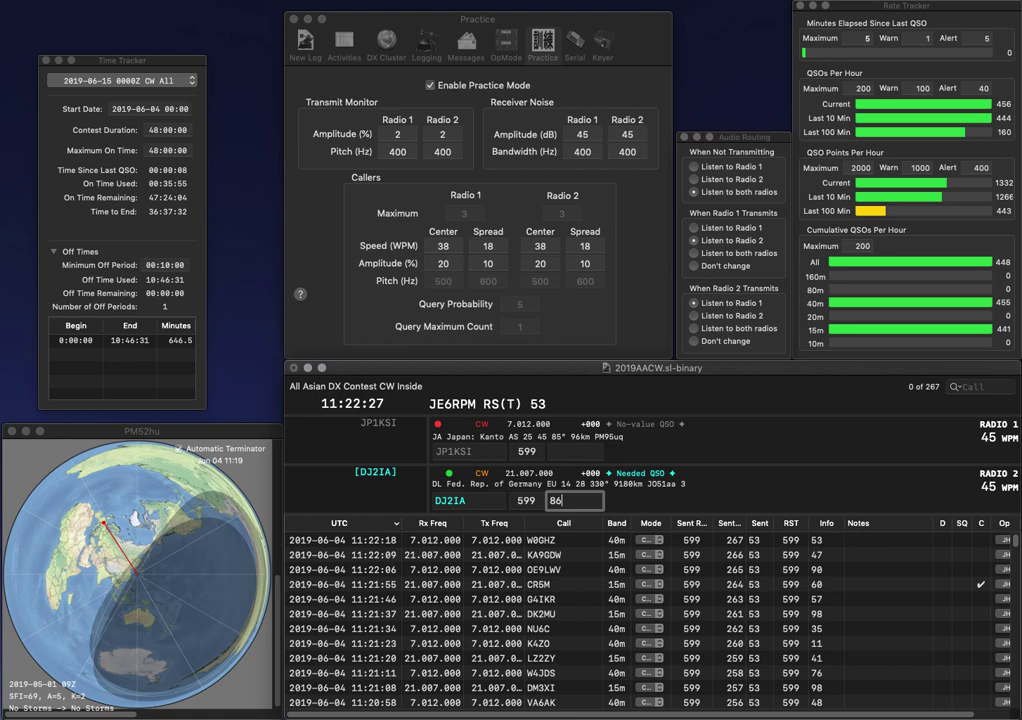
pyautogui.press('Return')
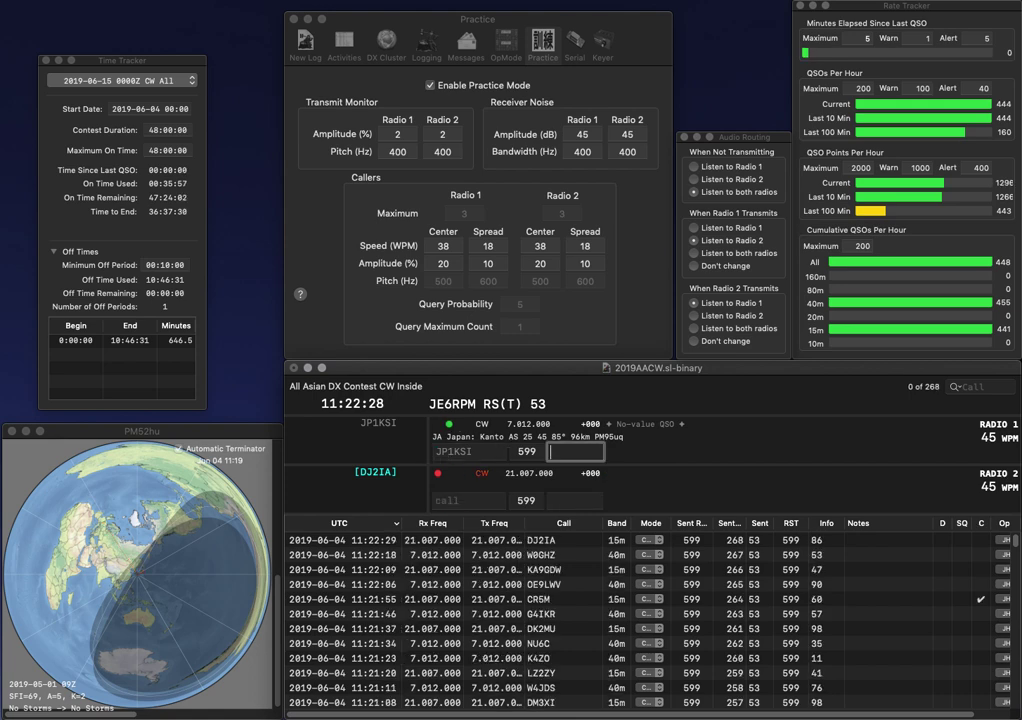
pyautogui.write('8')
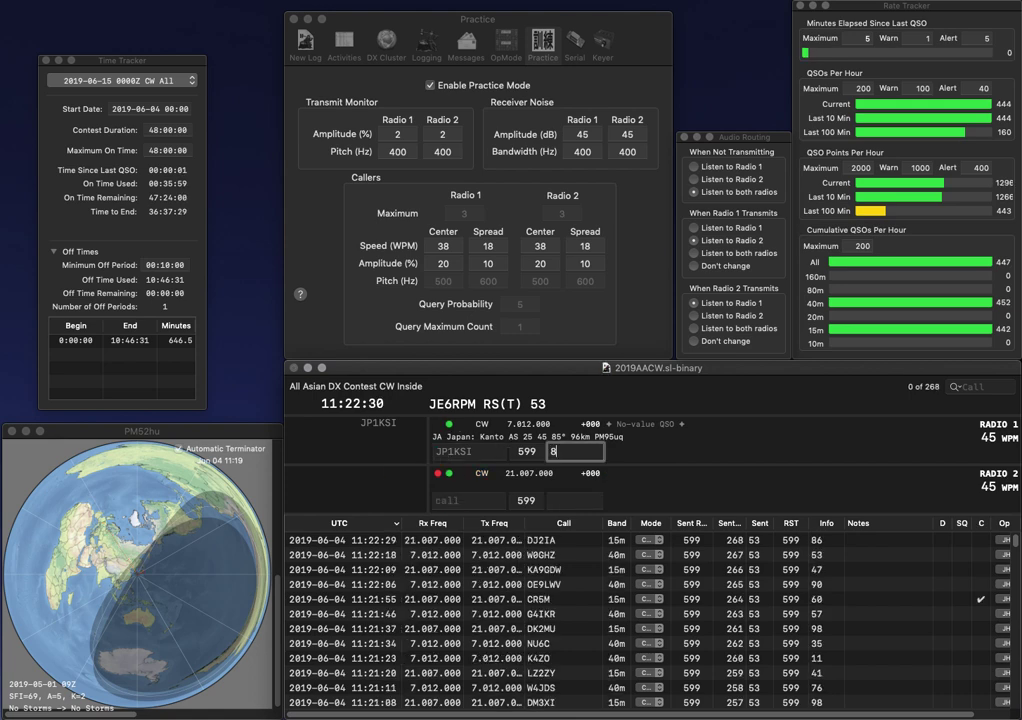
pyautogui.write('6')
pyautogui.press('Return')
pyautogui.write('KI4BIY')
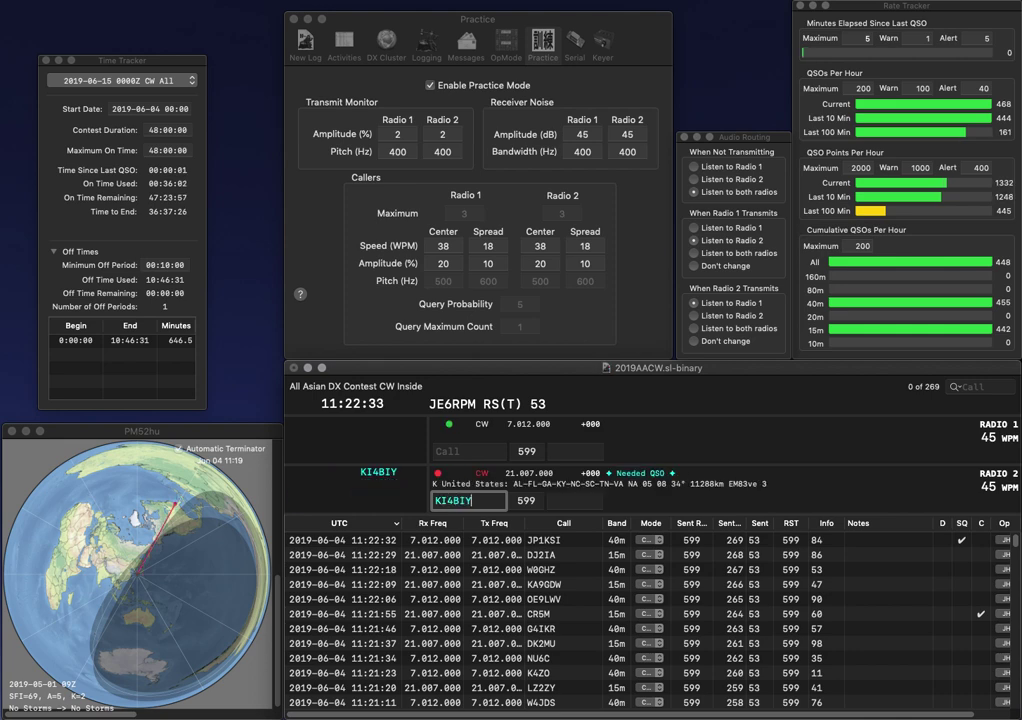
pyautogui.press('Return')
pyautogui.write('N')
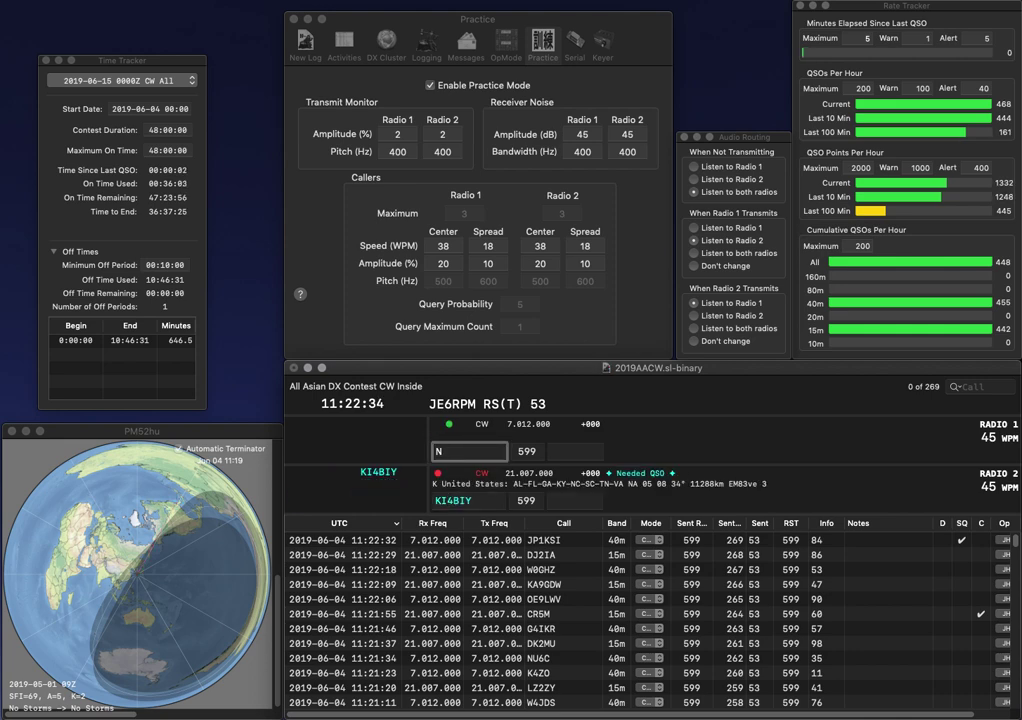
pyautogui.write('Z6Q')
pyautogui.press('Return')
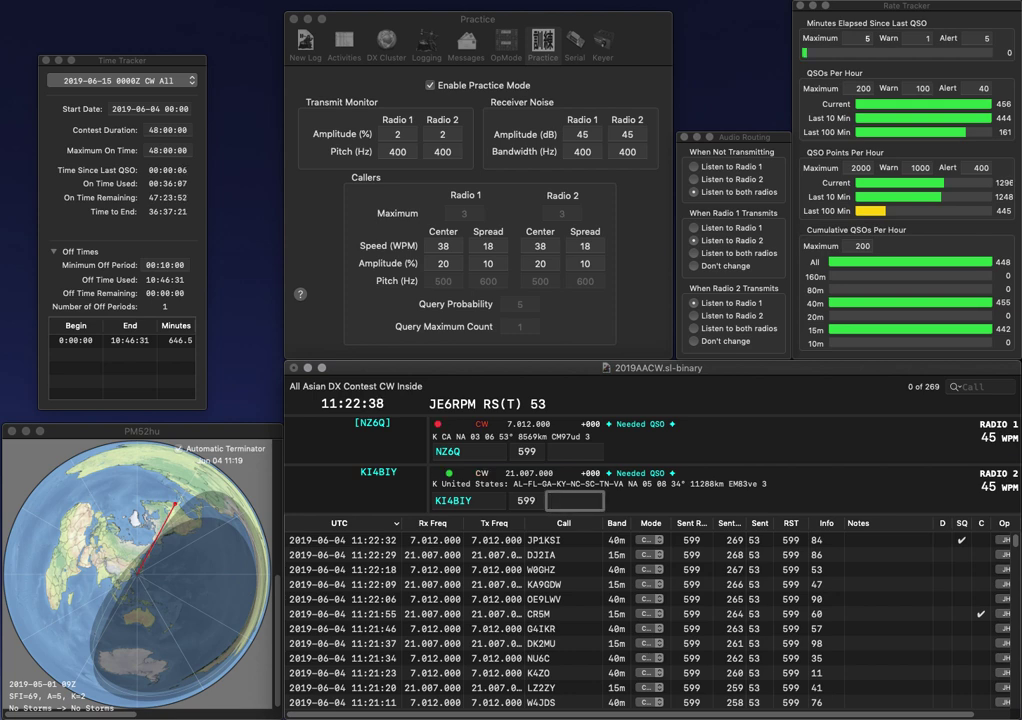
# Log KI4BIY with exchange 33 on Radio 2 and NZ6Q with exchange 50 on Radio 1.
pyautogui.write('33')
pyautogui.press('Return')
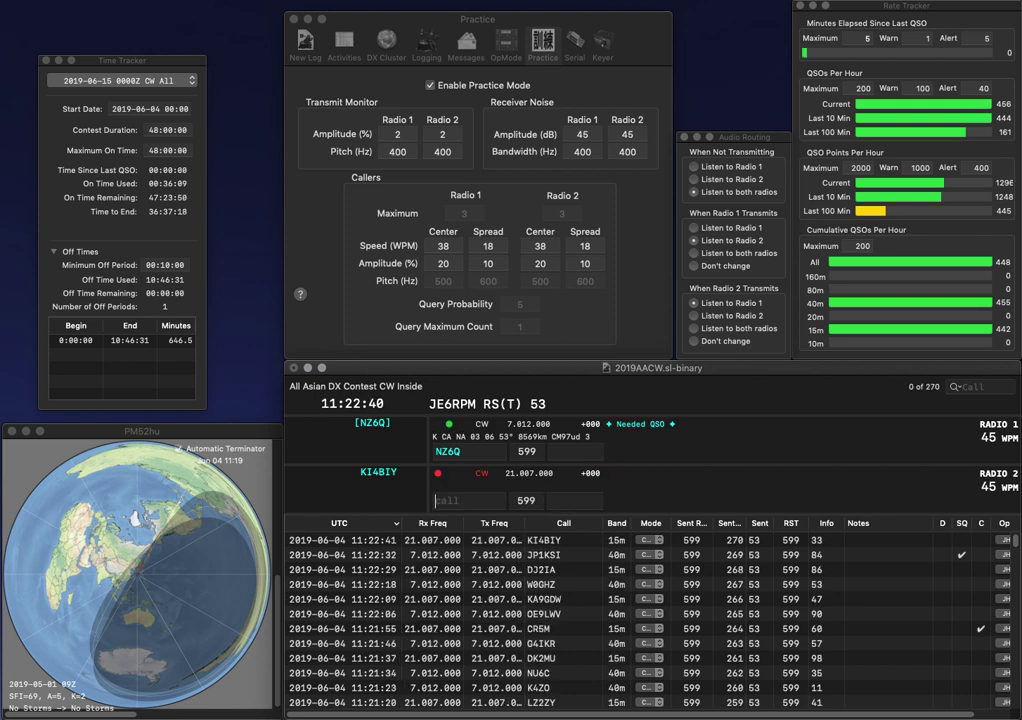
pyautogui.write('5')
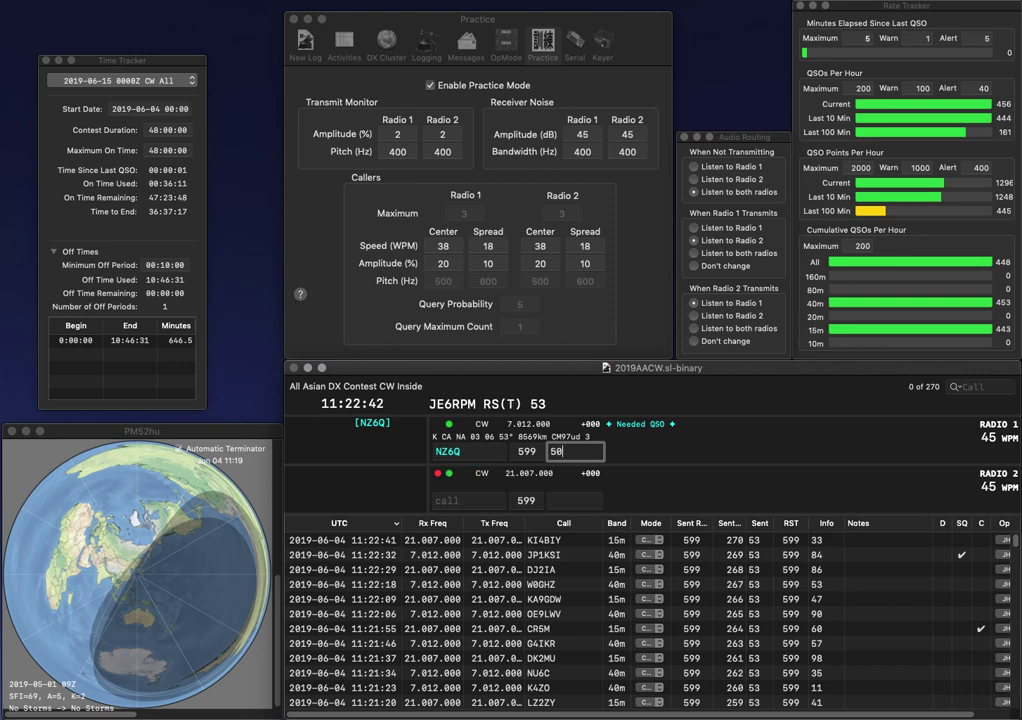
pyautogui.write('0')
pyautogui.press('Return')
# Enter and answer IK3UNA on Radio 2 and JH0RNN on Radio 1.
pyautogui.write('IK3UNA')
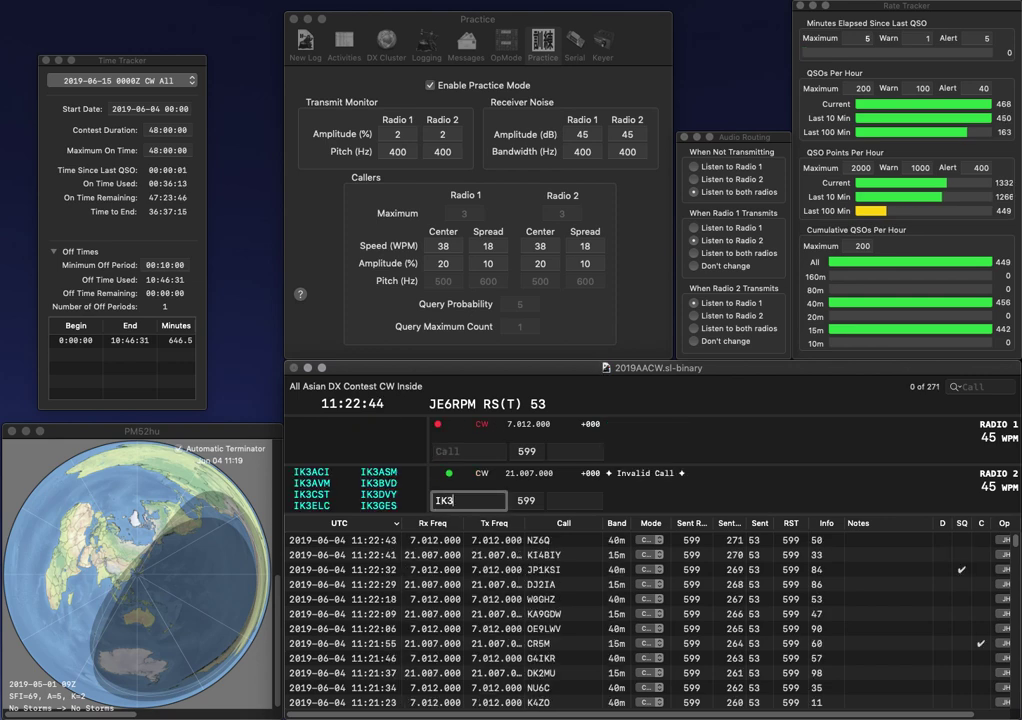
pyautogui.press('Return')
pyautogui.write('H0RN')
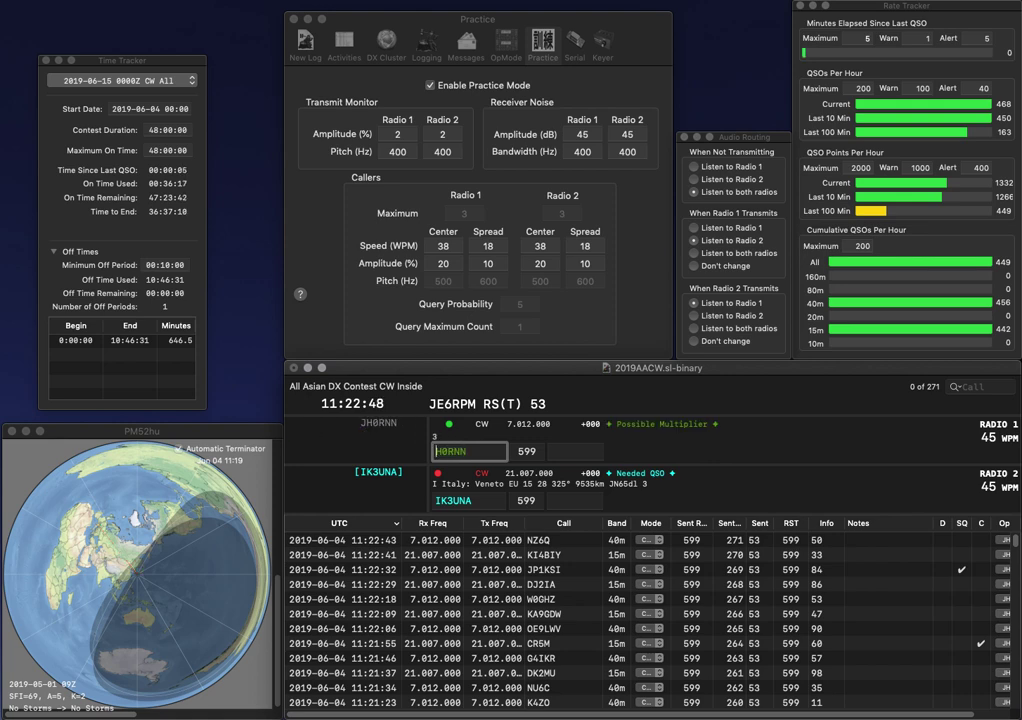
pyautogui.write('N')
pyautogui.press('Return')
pyautogui.write('11')
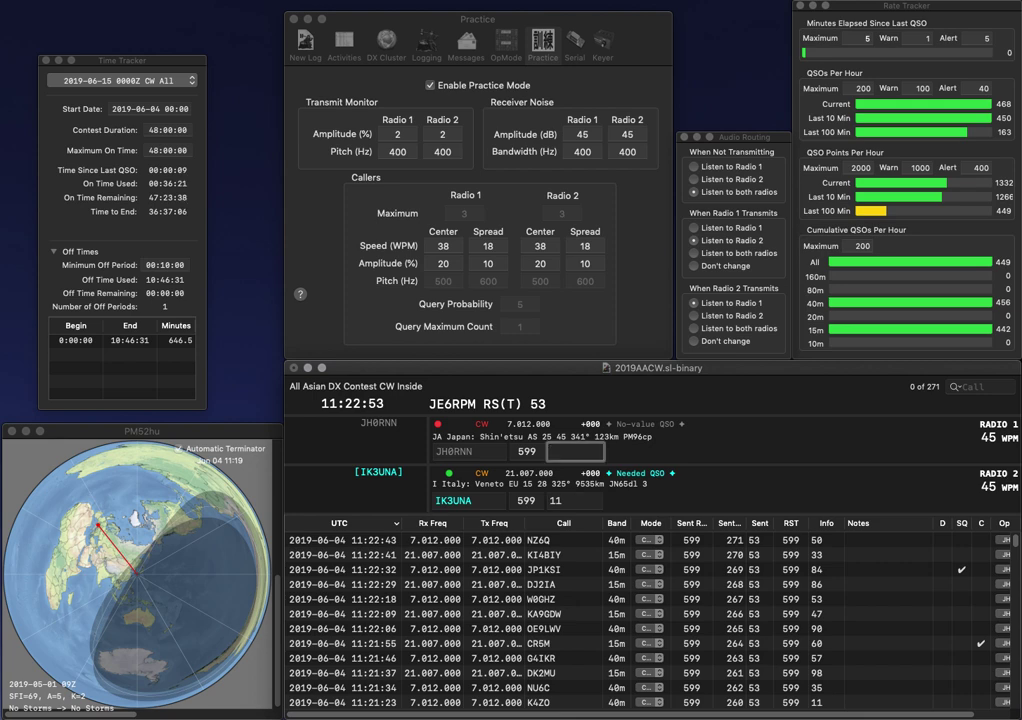
pyautogui.press('Return')
pyautogui.write('2')
pyautogui.press('Return')
pyautogui.write('2')
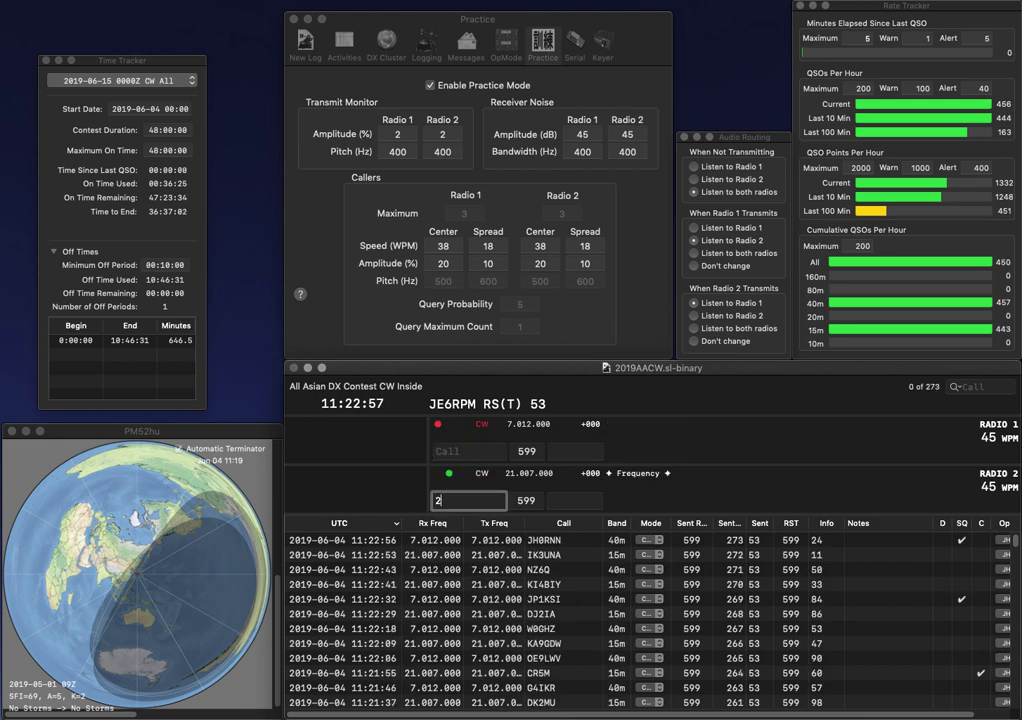
pyautogui.write('DQO')
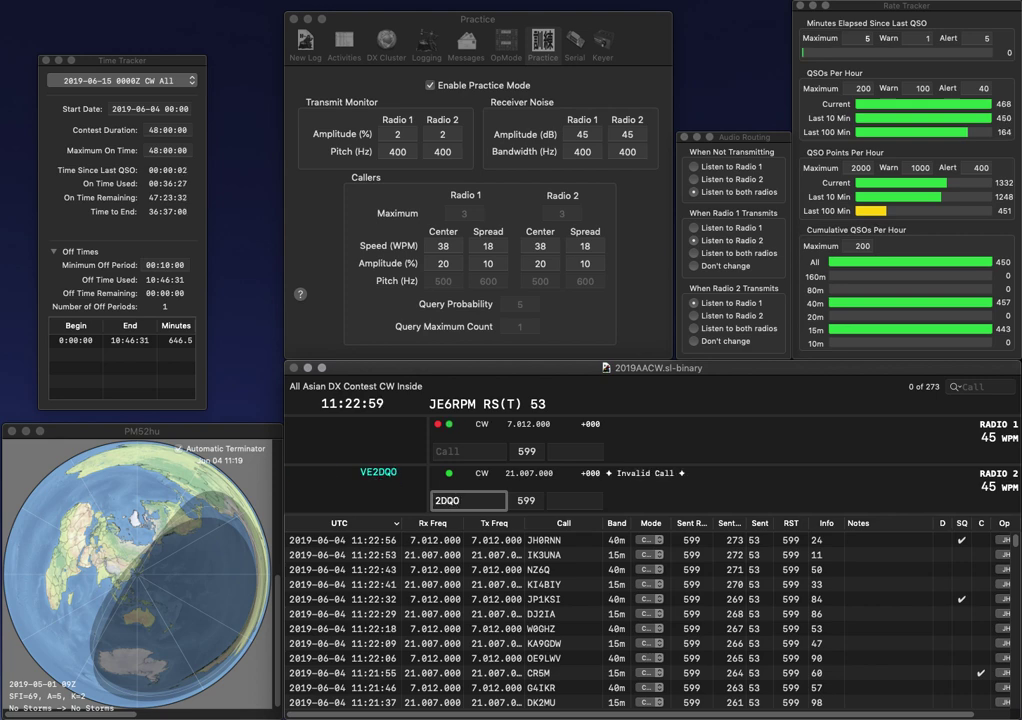
pyautogui.press('Return')
pyautogui.write('HA9DT')
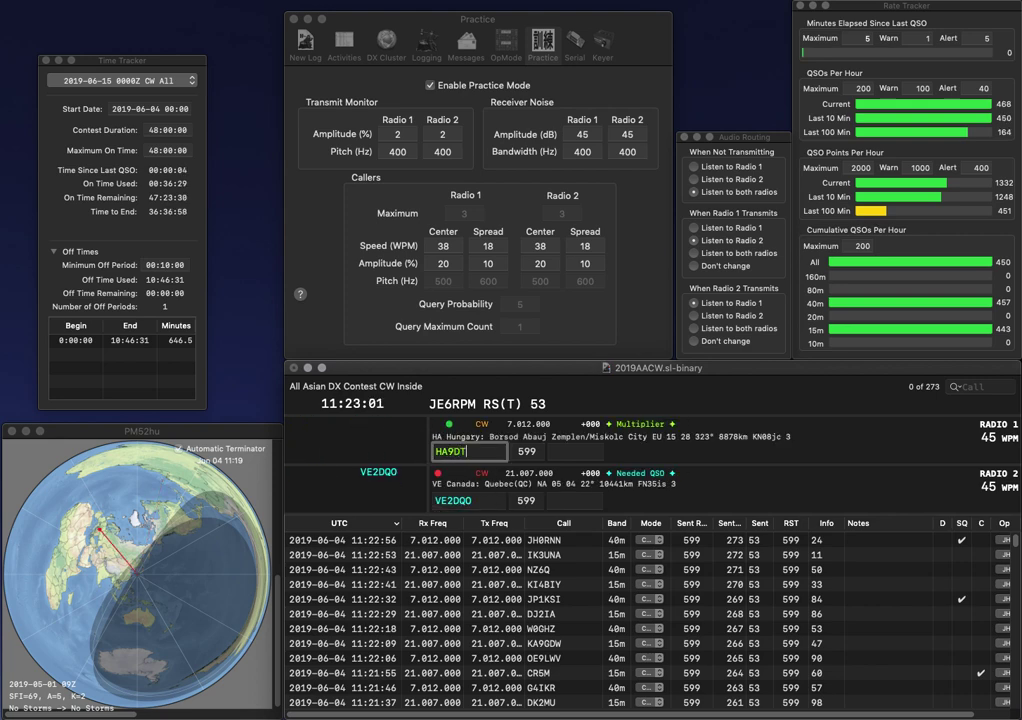
pyautogui.press('Return')
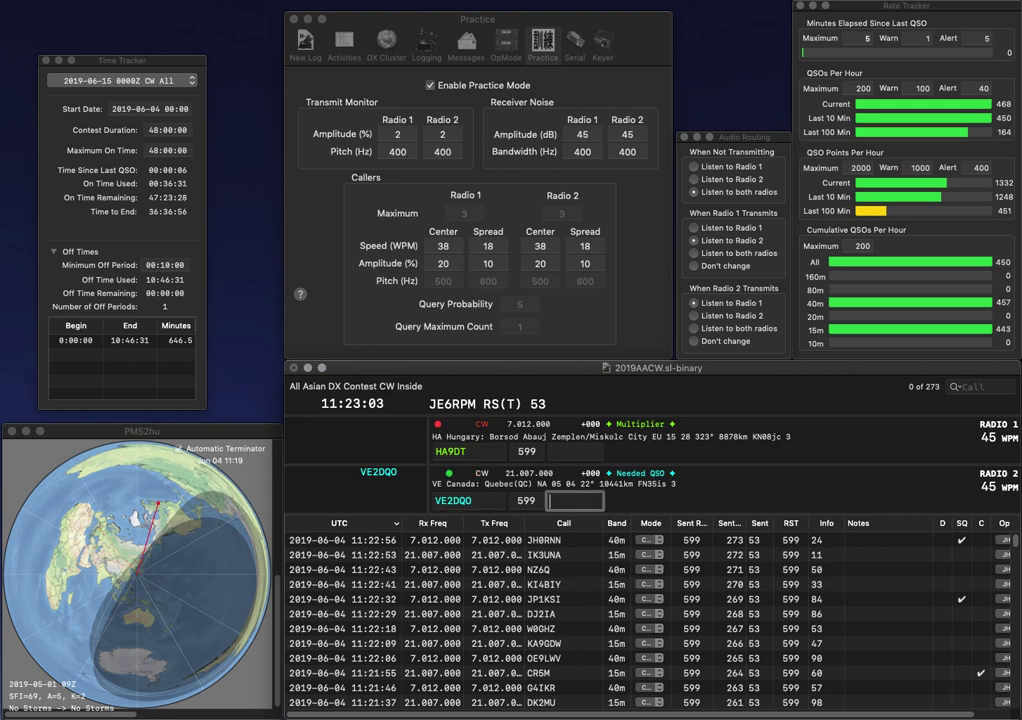
pyautogui.write('36')
pyautogui.press('Return')
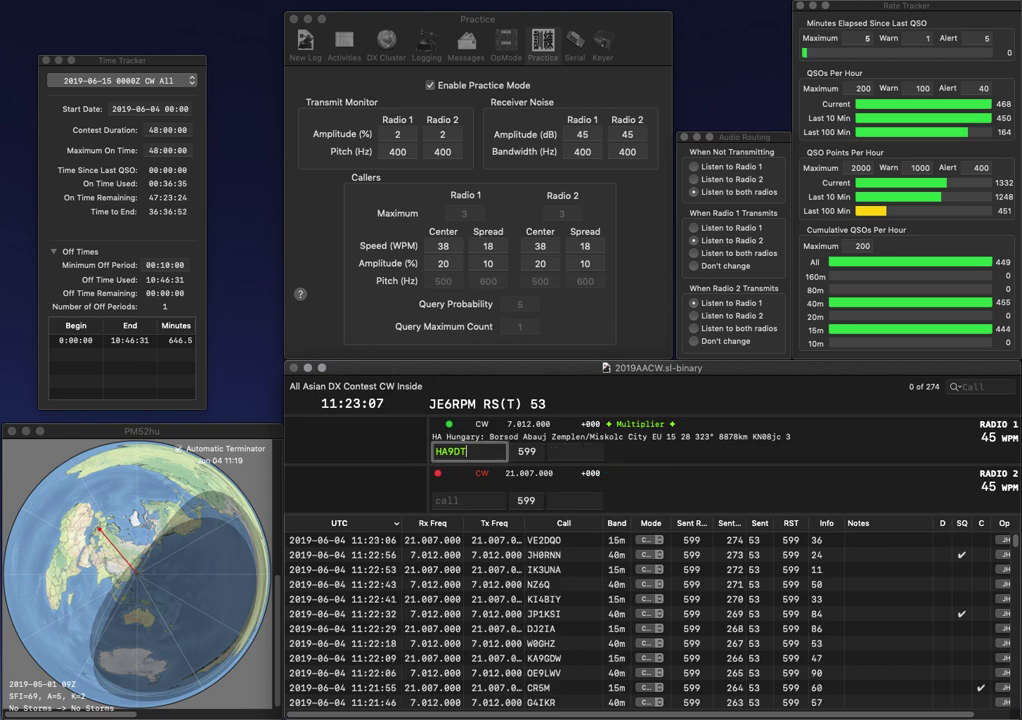
pyautogui.press('BackSpace')
pyautogui.write('8')
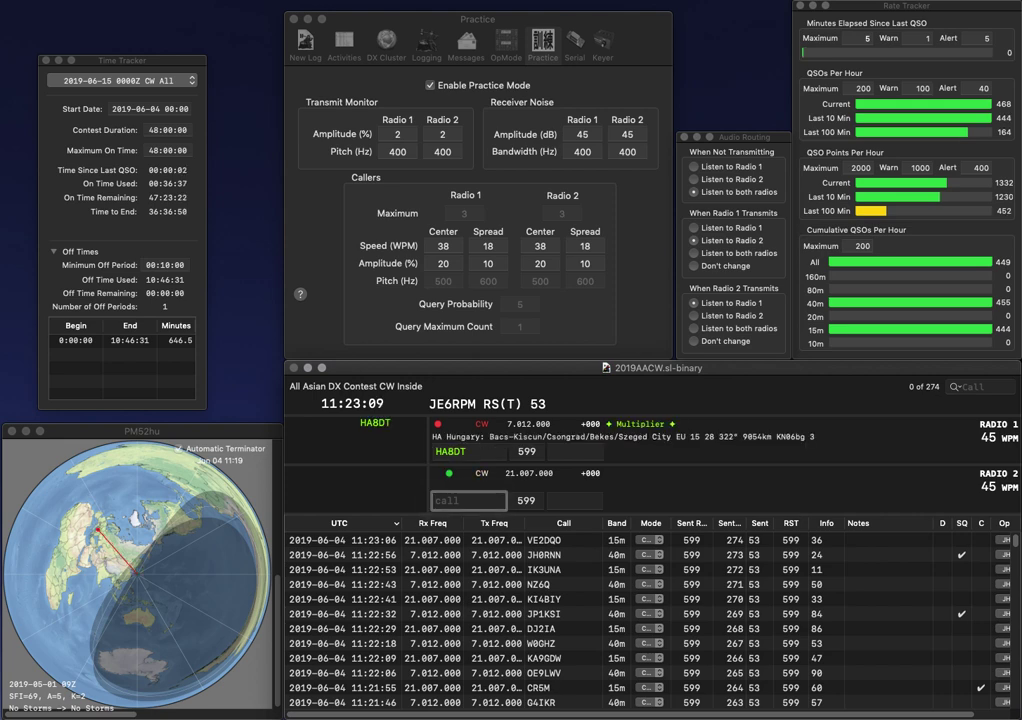
# Enter and answer R7MC on Radio 2, and log HA8DT with exchange 21 on Radio 1.
pyautogui.write('R7MC')
pyautogui.press('Return')
pyautogui.write('21')
pyautogui.press('Return')
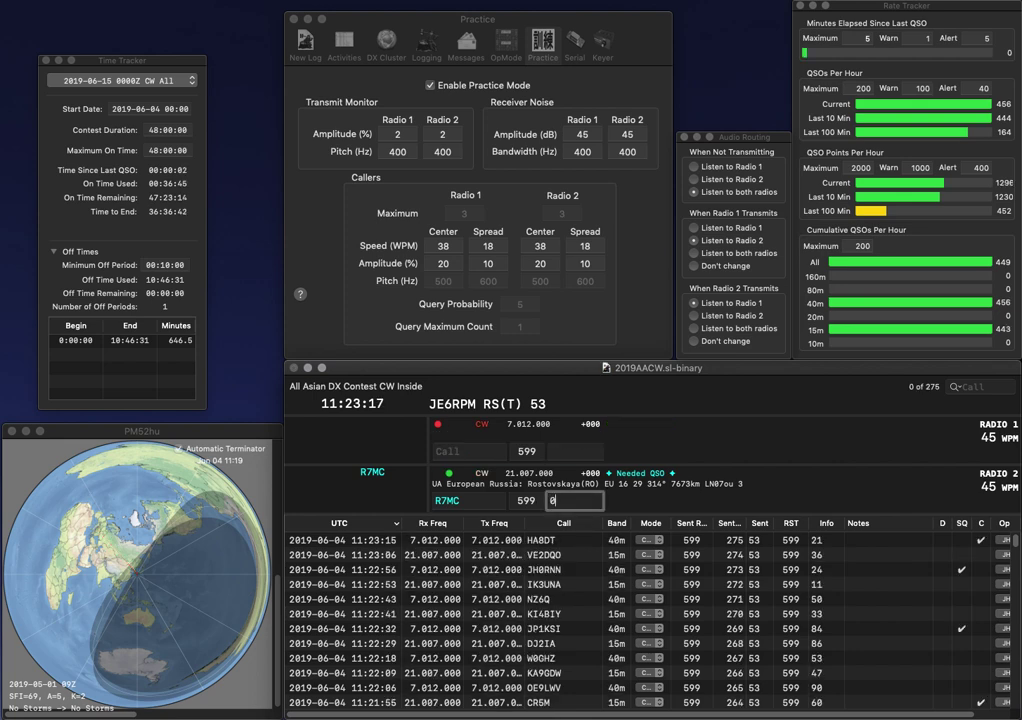
# Log R7MC with exchange 09 on Radio 2, and enter and answer DQ4F on Radio 1.
pyautogui.write('9')
pyautogui.press('Return')
pyautogui.write('DQ')
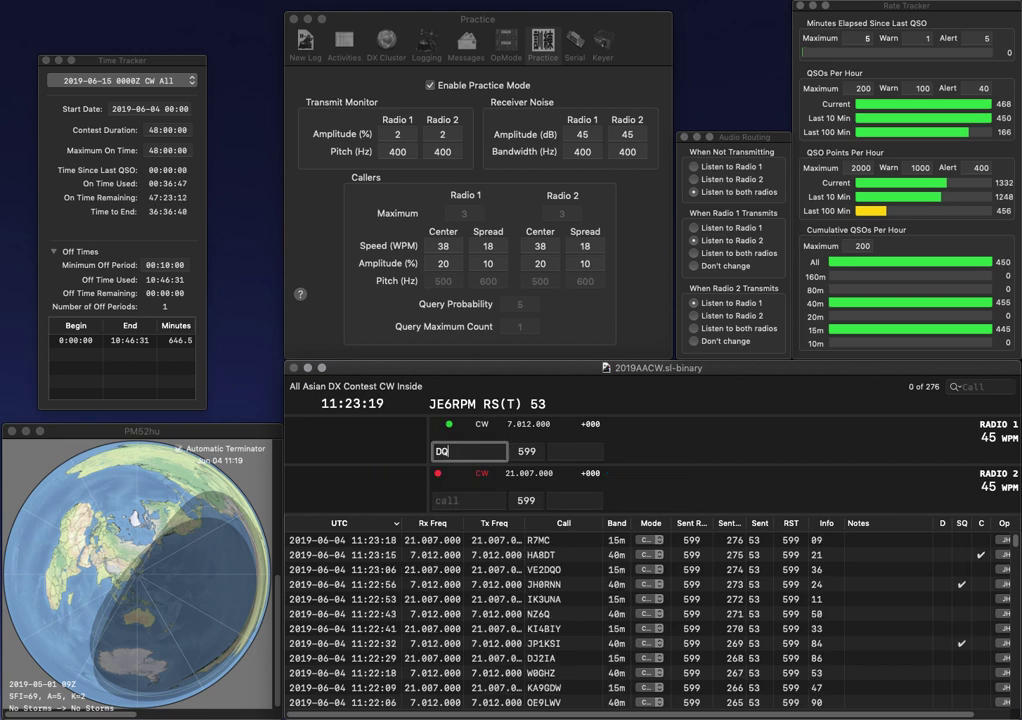
pyautogui.write('4F')
pyautogui.press('Return')
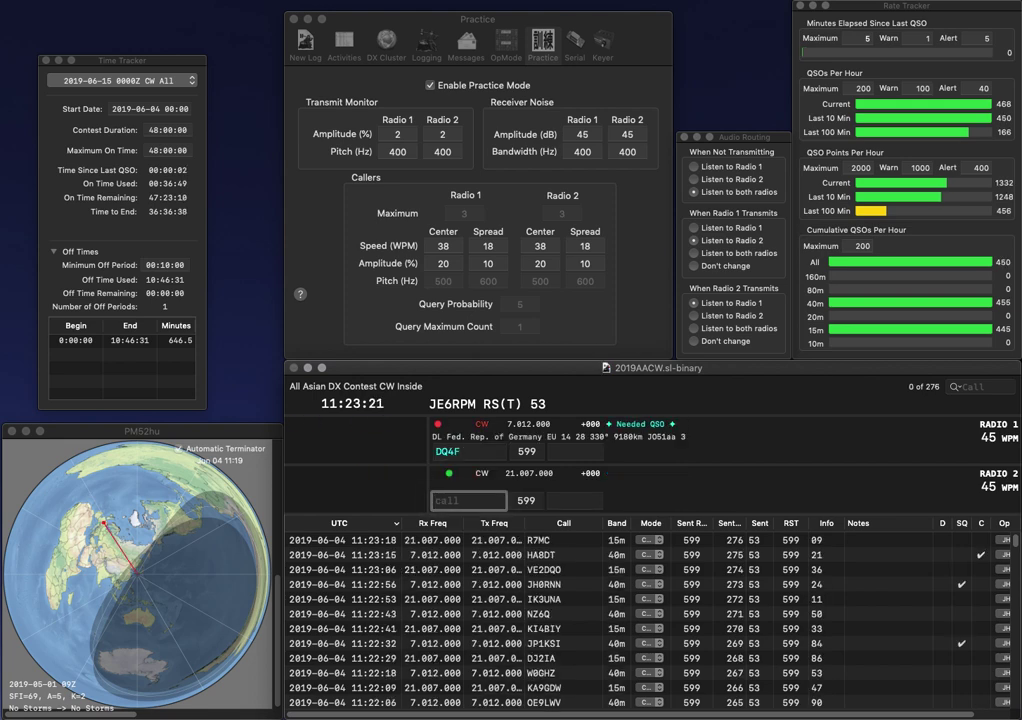
# Enter and answer CR3WW on Radio 2, and correct the Radio 1 call to DQ3F and answer it.
pyautogui.write('CR3WW')
pyautogui.press('Return')
pyautogui.press('Tab')
pyautogui.press('BackSpace')
pyautogui.write('3')
pyautogui.press('Return')
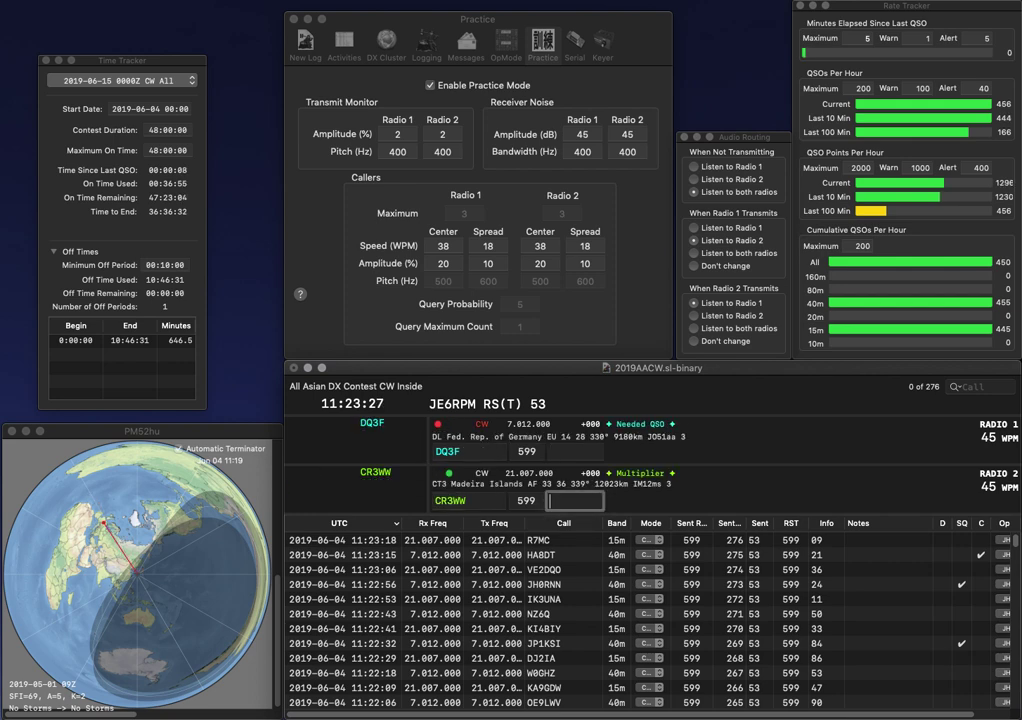
# Log CR3WW with exchange 40 on Radio 2 and DQ3F with exchange 54 on Radio 1.
pyautogui.write('4')
pyautogui.press('Return')
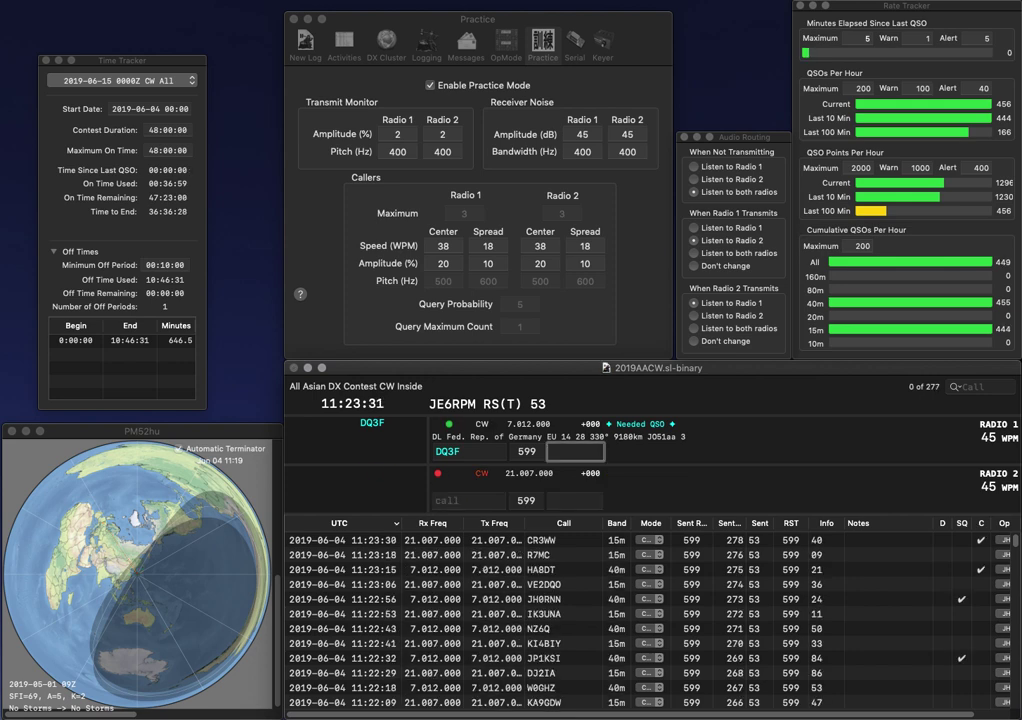
pyautogui.write('54')
pyautogui.press('Return')
# Enter and answer W8CC on Radio 2 and NN4NT on Radio 1.
pyautogui.write('W8CC')
pyautogui.press('Return')
pyautogui.write('NN4NT')
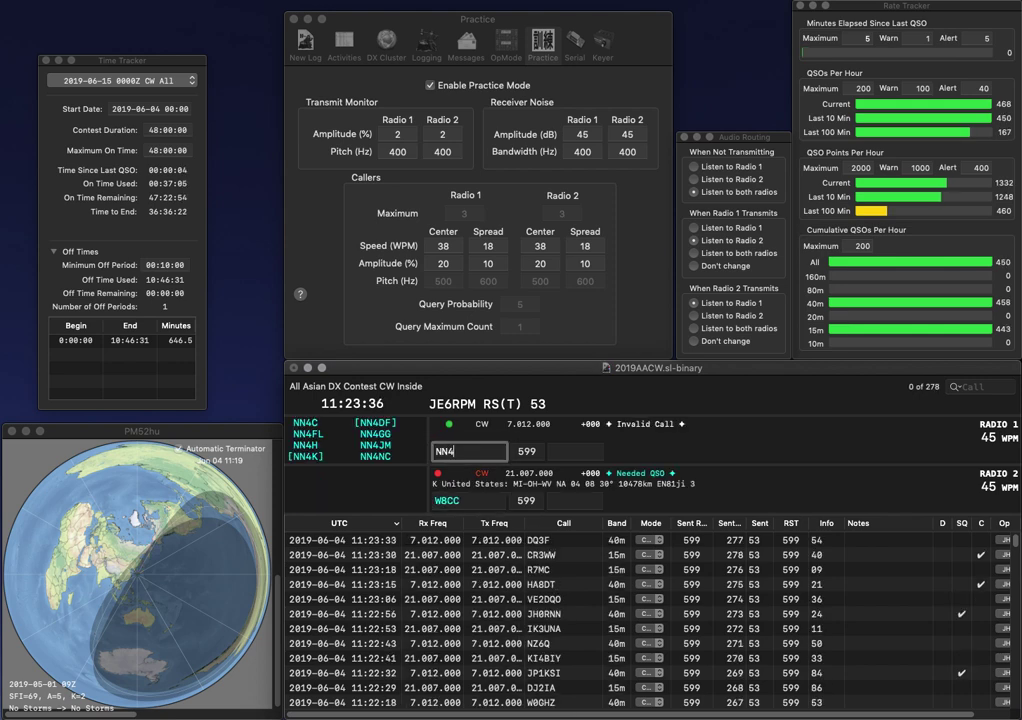
pyautogui.press('Left')
pyautogui.press('Left')
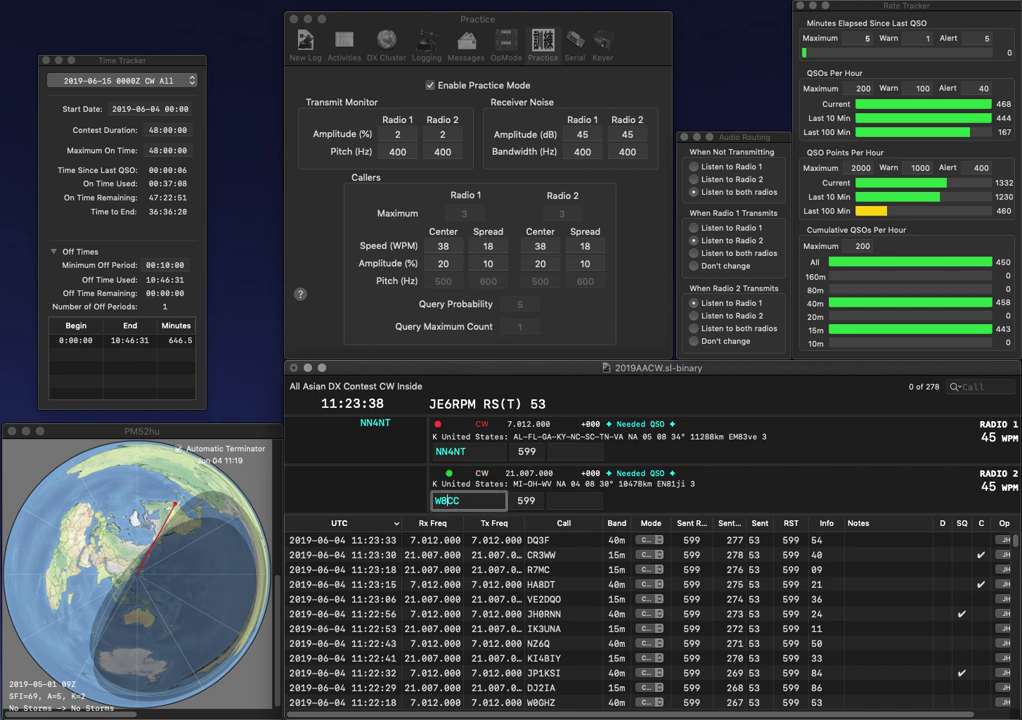
pyautogui.press('BackSpace')
pyautogui.write('9')
pyautogui.press('Return')
pyautogui.press('space')
pyautogui.write('72')
pyautogui.press('Return')
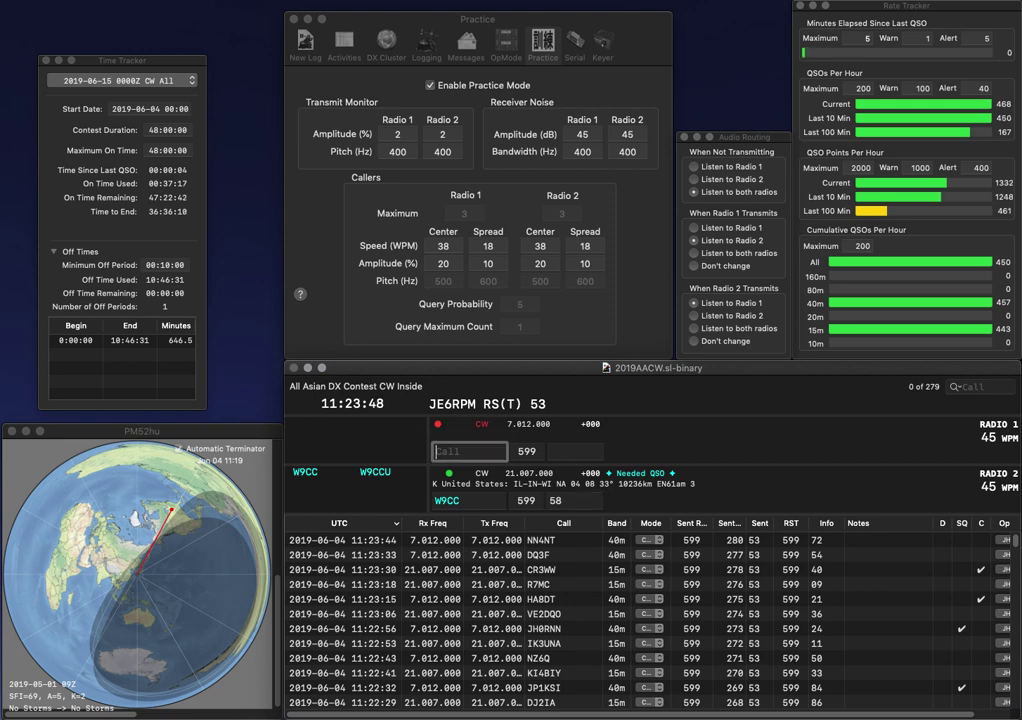
pyautogui.press('Return')
# Enter and answer BM0DX on Radio 1, and enter and send the partial call O8DZ on Radio 2.
pyautogui.write('BM0DX')
pyautogui.press('Return')
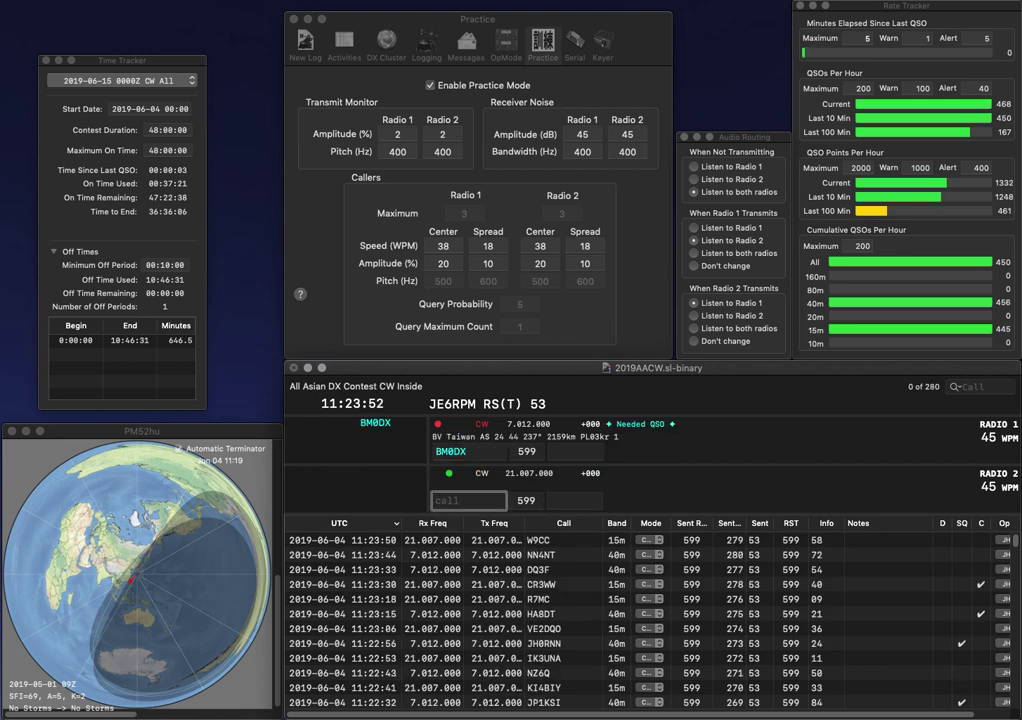
pyautogui.write('VO8DZ')
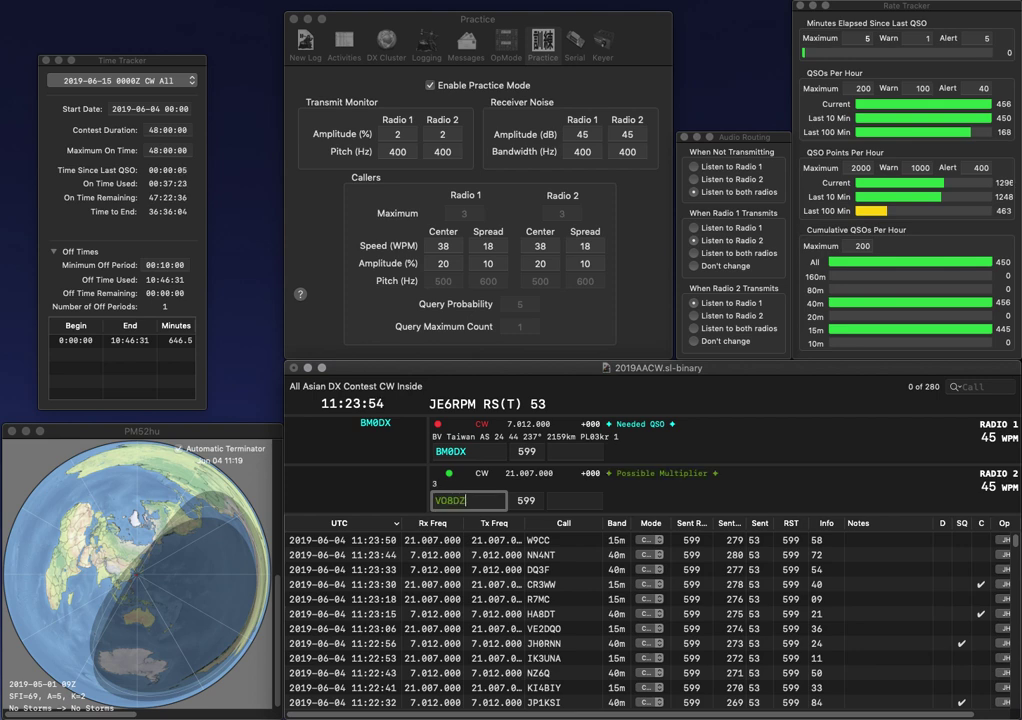
pyautogui.press('Delete')
pyautogui.press('Return')
pyautogui.press('space')
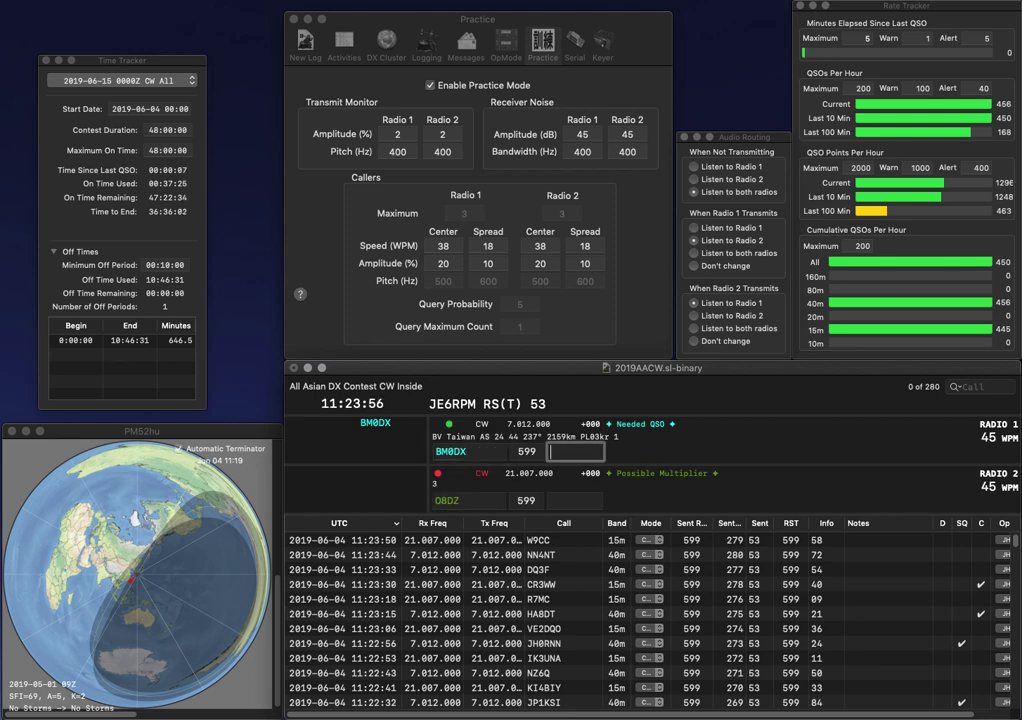
pyautogui.write('35')
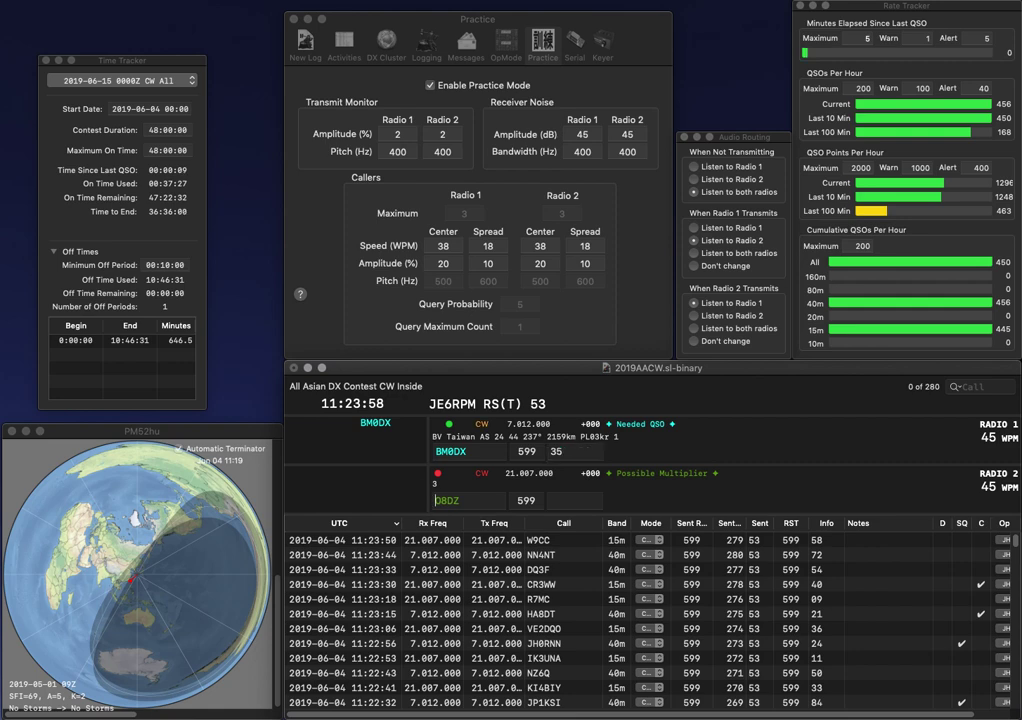
pyautogui.press('Return')
pyautogui.write('4')
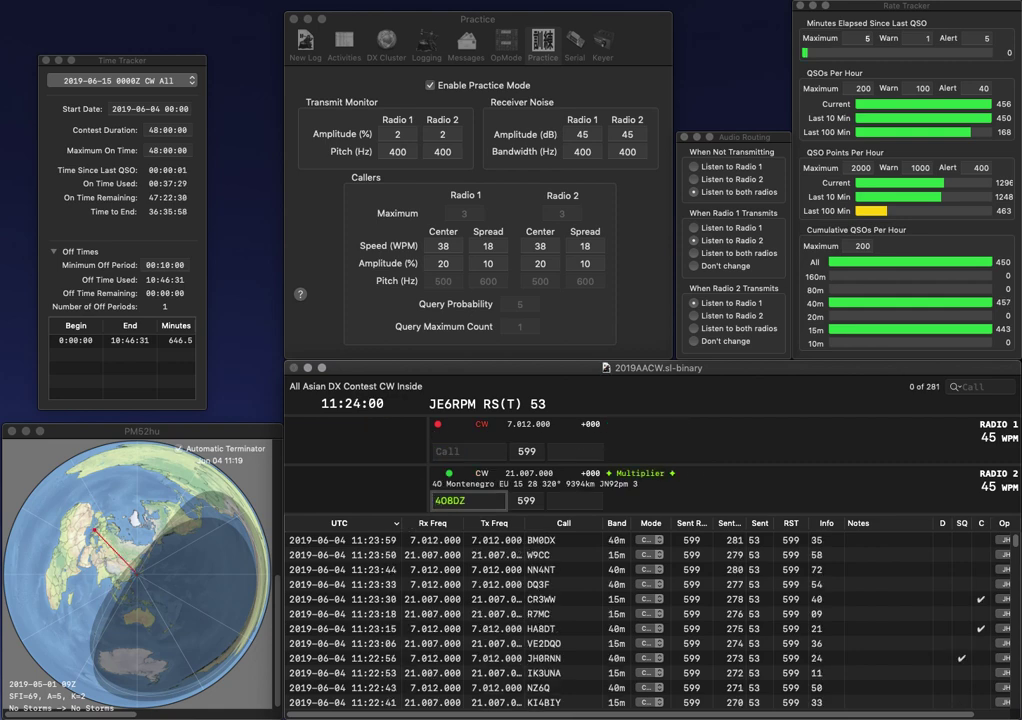
pyautogui.press('BackSpace')
pyautogui.press('Delete')
pyautogui.write('3Z')
pyautogui.press('Return')
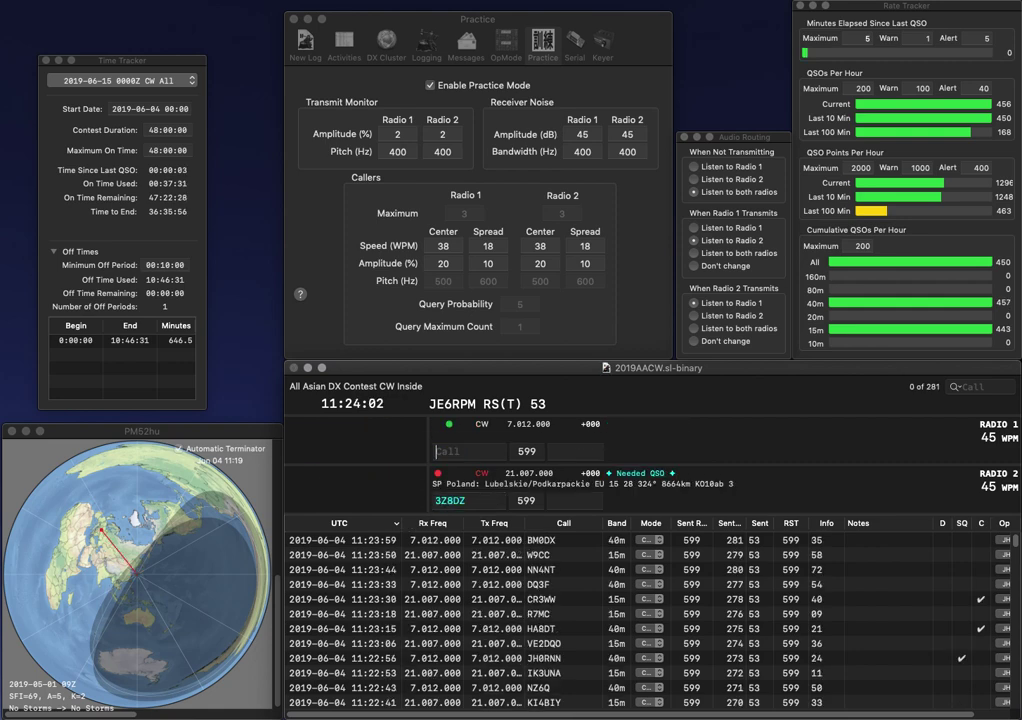
pyautogui.write('FCZ')
pyautogui.press('Home')
pyautogui.write('DL5')
pyautogui.press('Return')
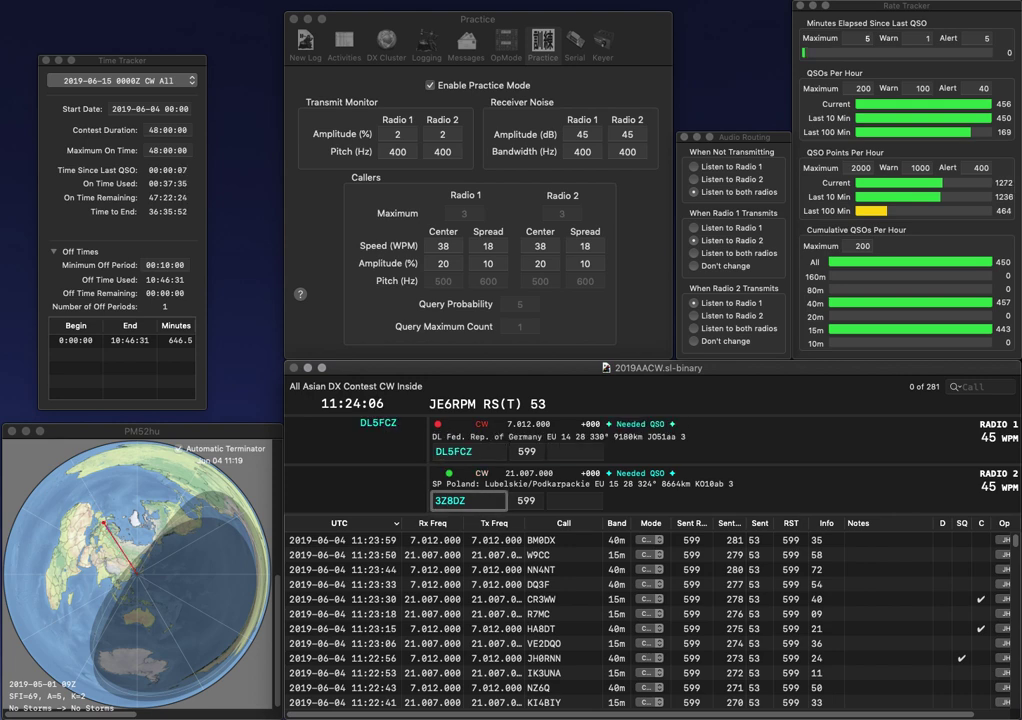
pyautogui.press('Home')
pyautogui.press('Delete')
pyautogui.write('4')
pyautogui.press('Return')
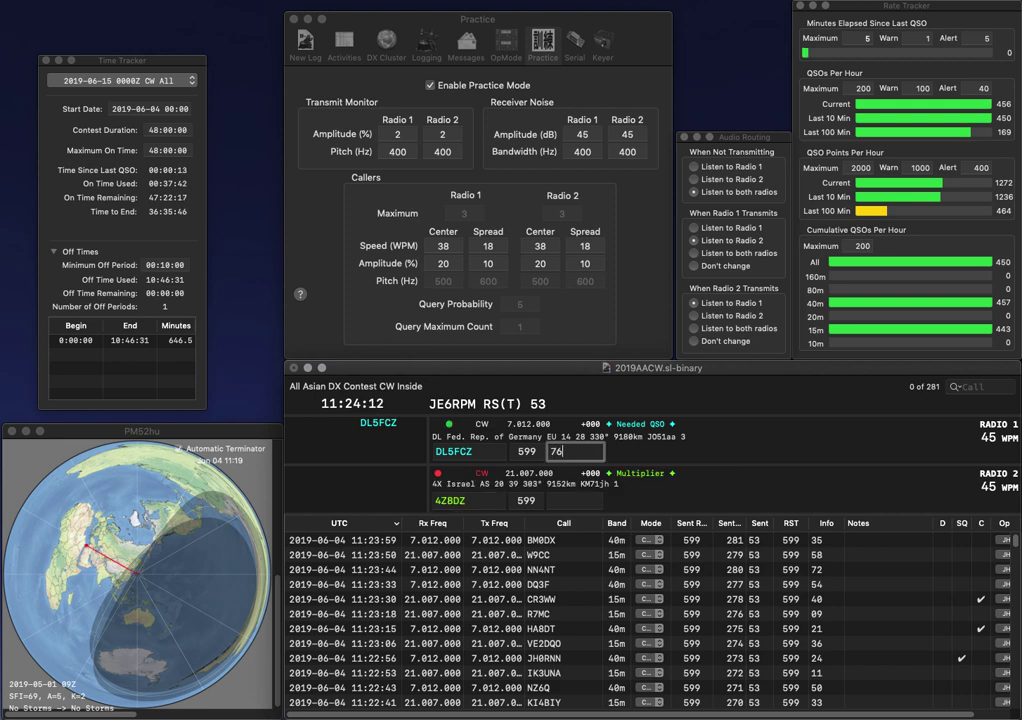
pyautogui.press('Return')
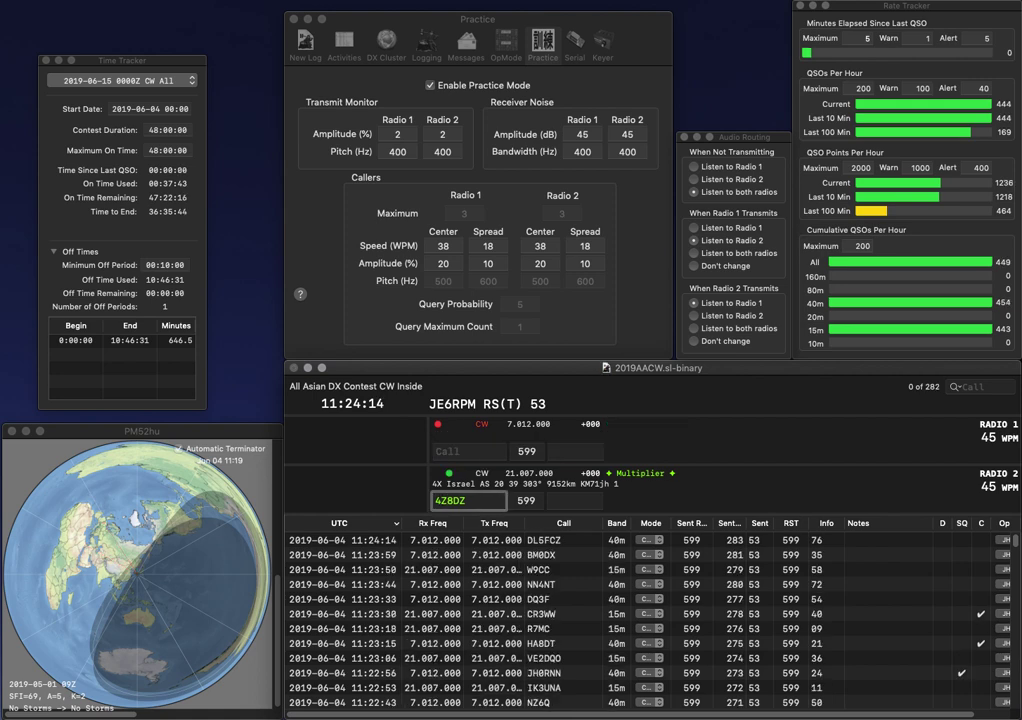
pyautogui.press('Delete')
pyautogui.write('1')
pyautogui.press('Return')
pyautogui.write('M')
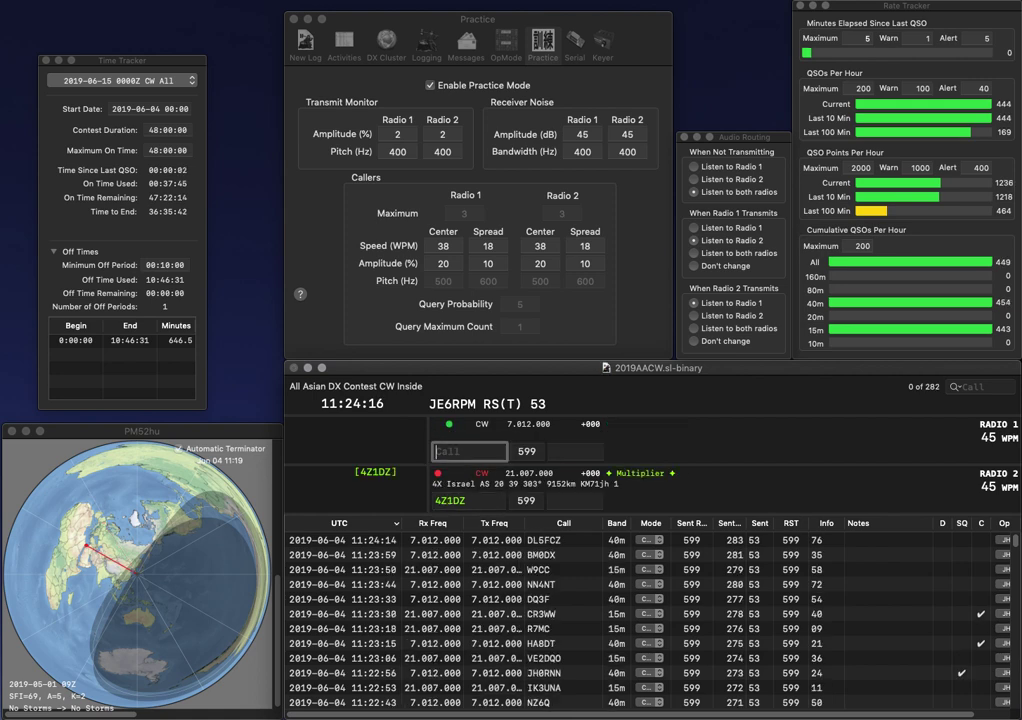
pyautogui.write('M0DXD')
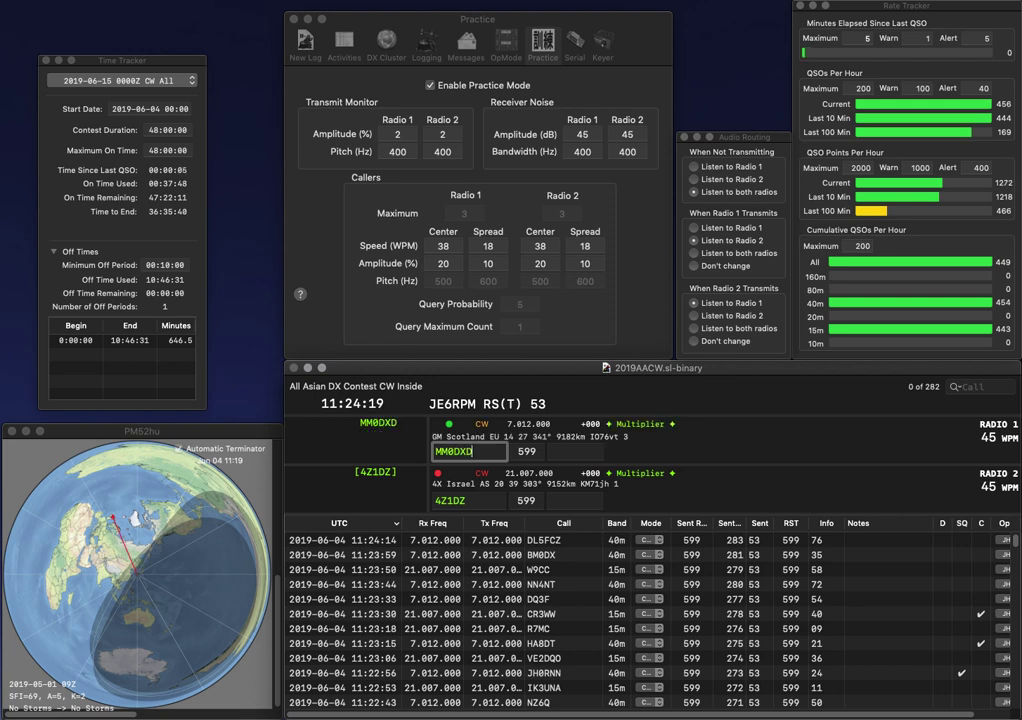
pyautogui.press('Return')
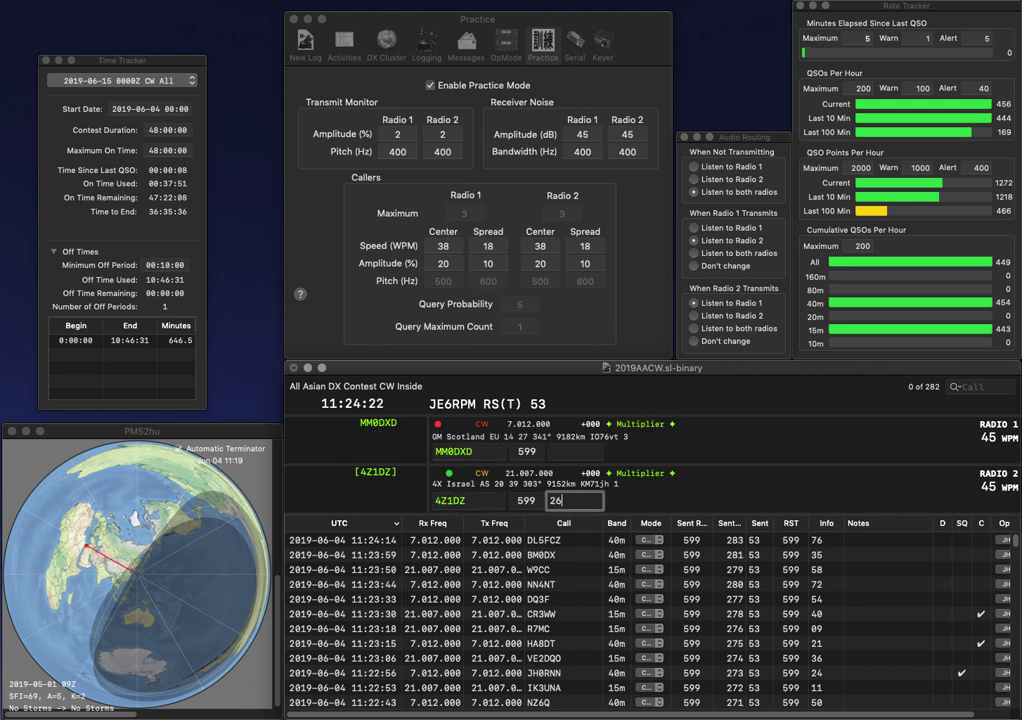
pyautogui.press('Return')
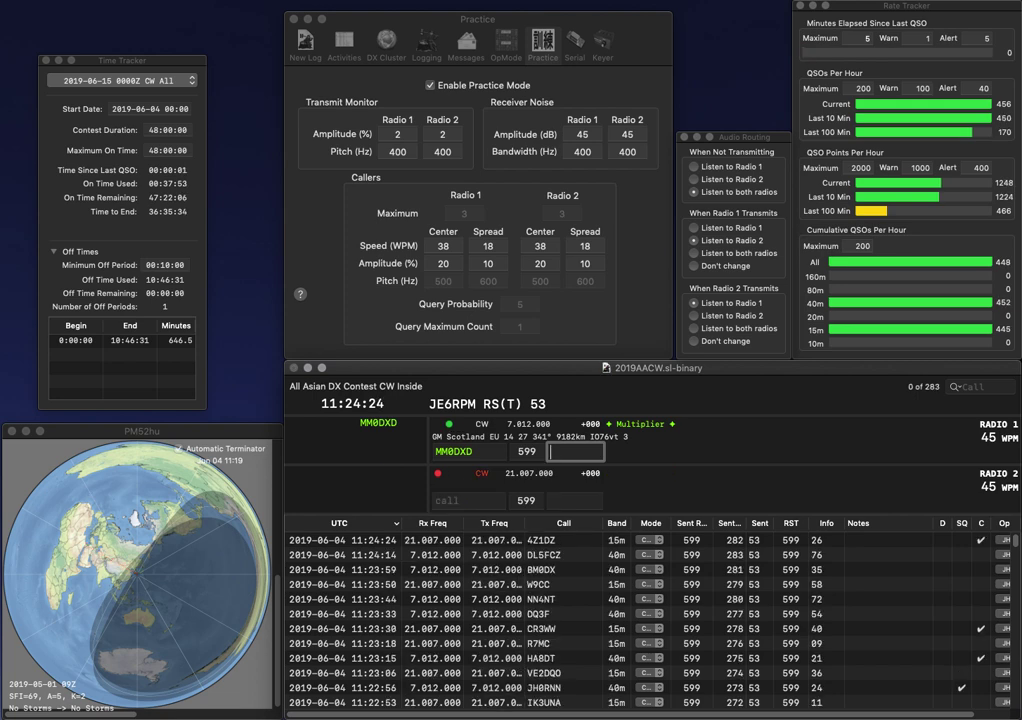
pyautogui.write('05')
pyautogui.press('Return')
pyautogui.write('WB8TQZ')
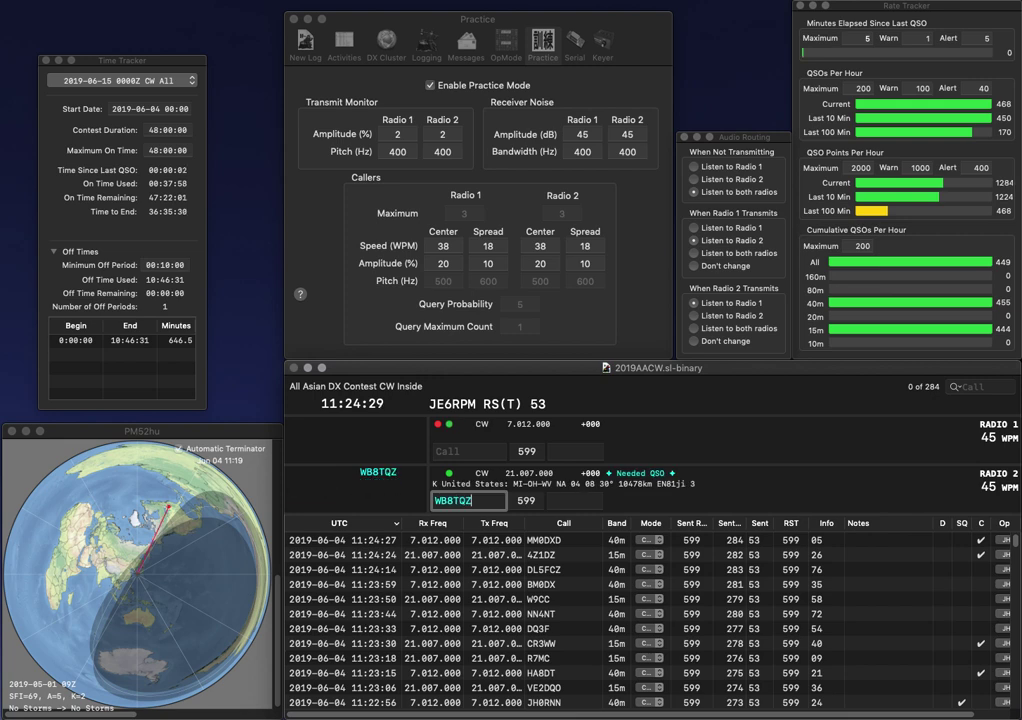
pyautogui.press('Return')
pyautogui.write('DJ')
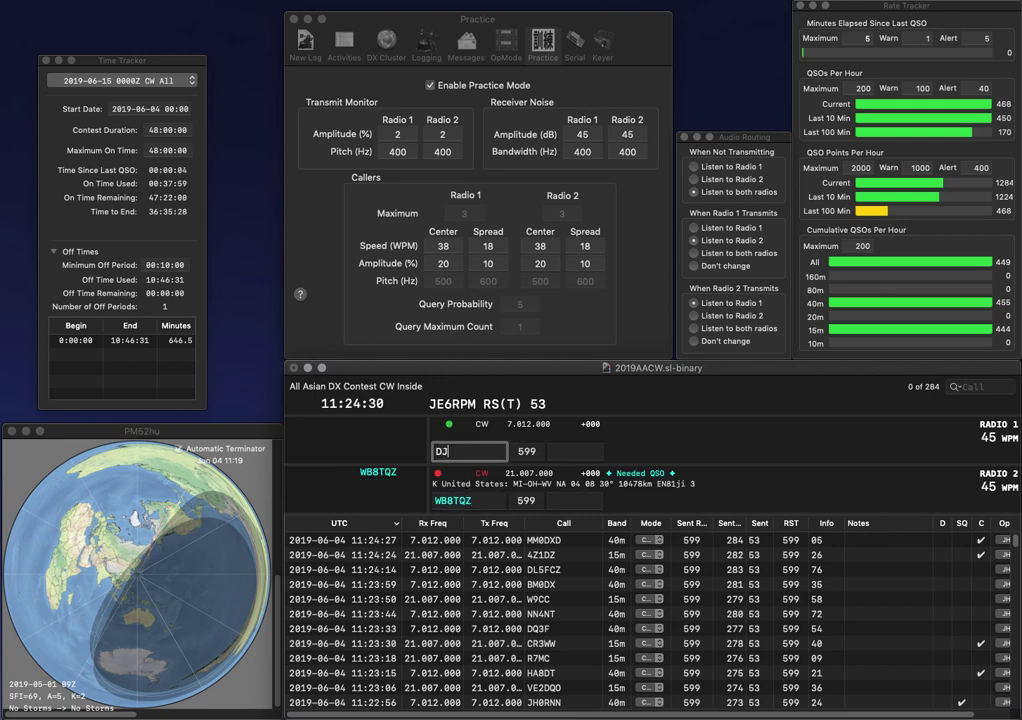
pyautogui.write('6ZM')
pyautogui.press('Return')
pyautogui.press('Return')
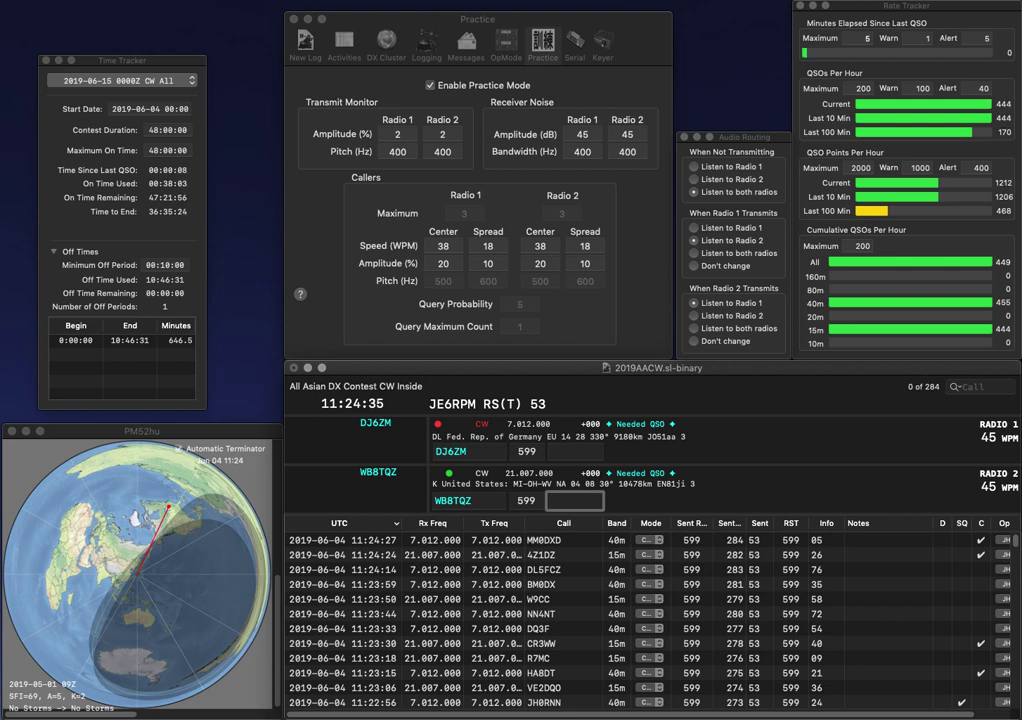
pyautogui.write('57')
pyautogui.press('Return')
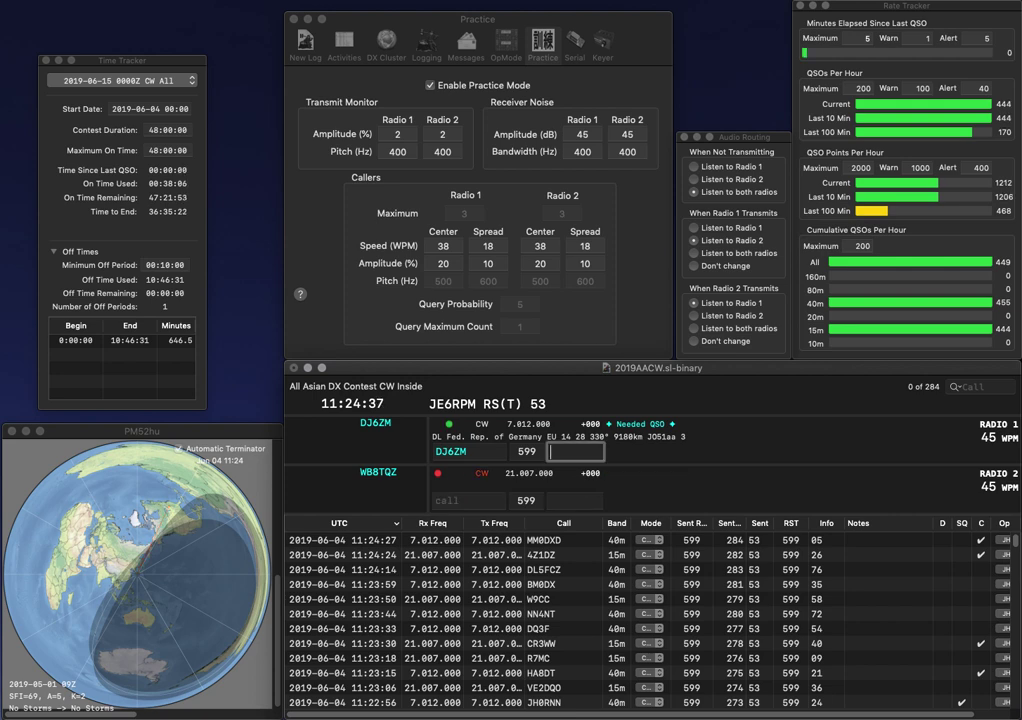
pyautogui.write('57')
pyautogui.press('Return')
# Enter and answer UT2IB on Radio 2, and enter and send the partial call KE1 on Radio 1.
pyautogui.write('UT2IB')
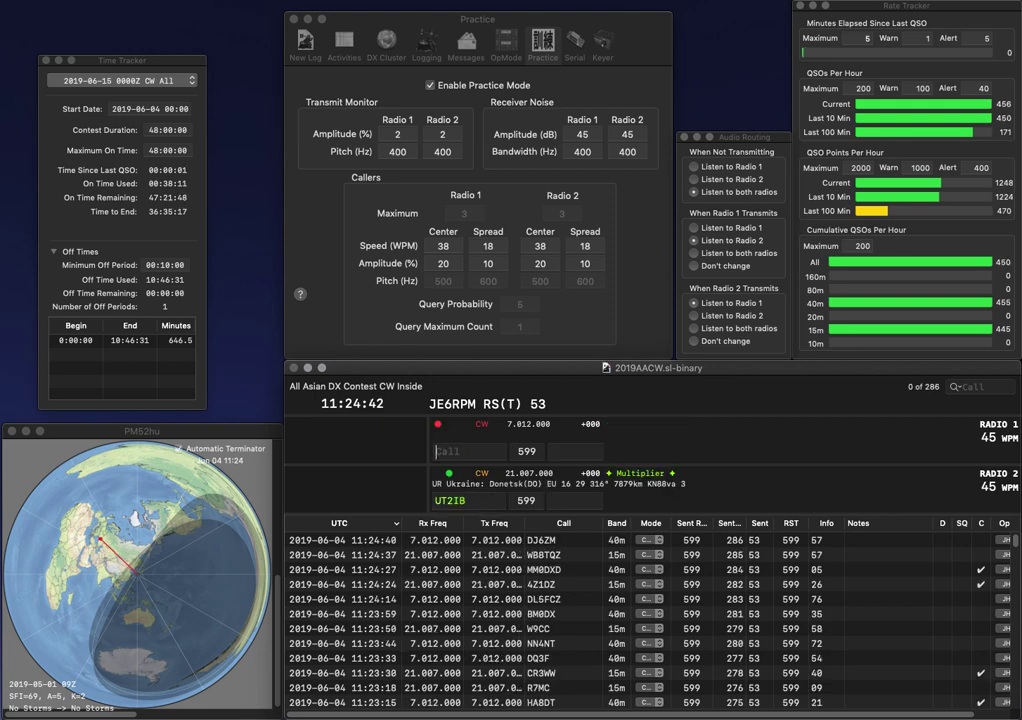
pyautogui.press('Return')
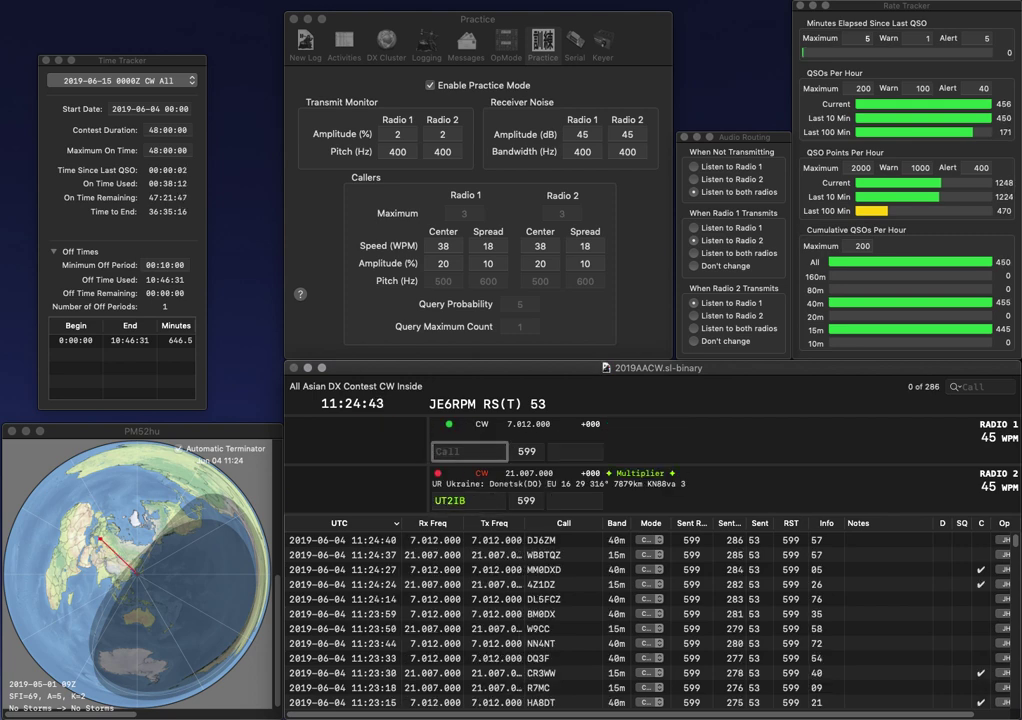
pyautogui.write('KE1B')
pyautogui.press('BackSpace')
pyautogui.press('Return')
# Correct the Radio 2 call to UT3IB and answer it.
pyautogui.press('space')
pyautogui.press('Right')
pyautogui.press('Right')
pyautogui.press('Right')
pyautogui.press('BackSpace')
pyautogui.write('3')
pyautogui.press('Return')
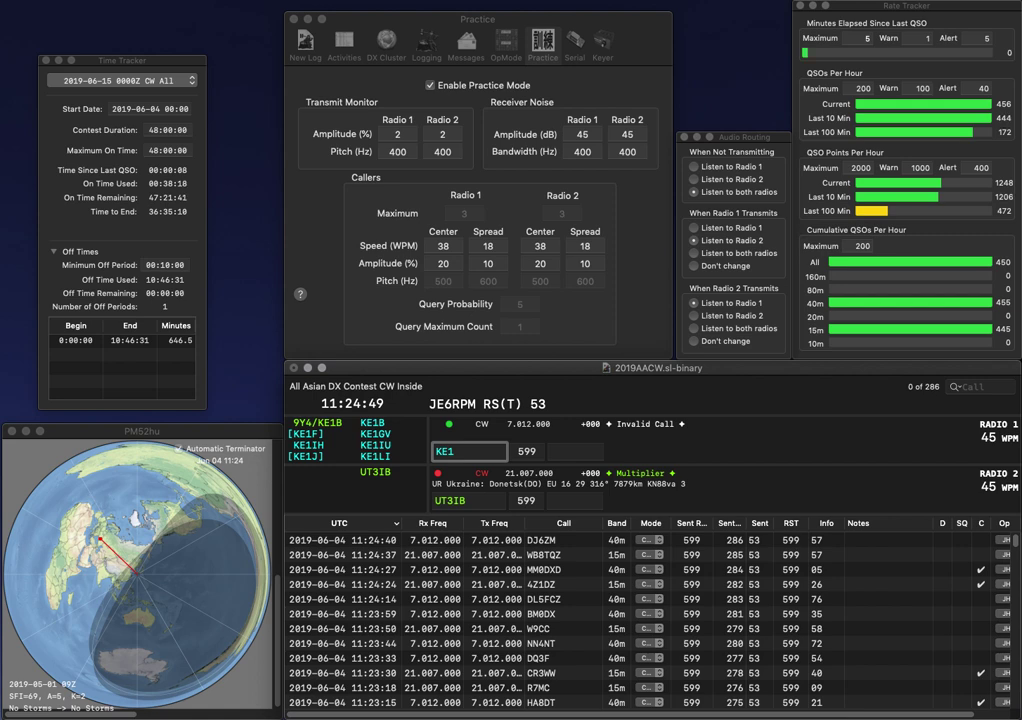
pyautogui.press('Delete')
pyautogui.write('X')
pyautogui.press('Right')
pyautogui.press('Right')
pyautogui.write('USG')
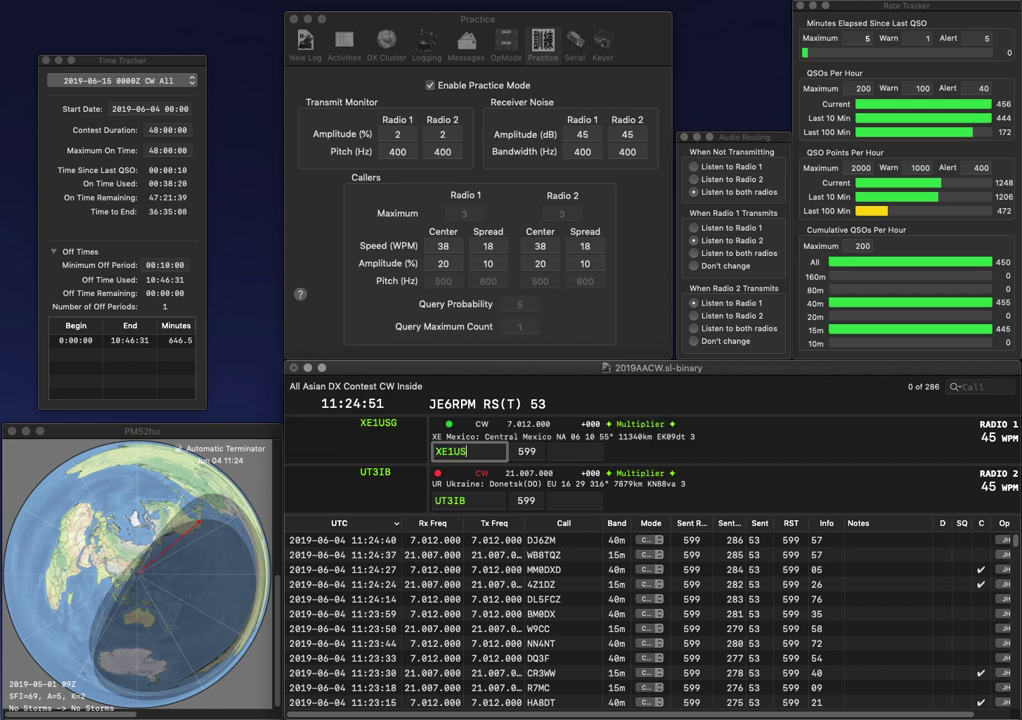
pyautogui.press('Return')
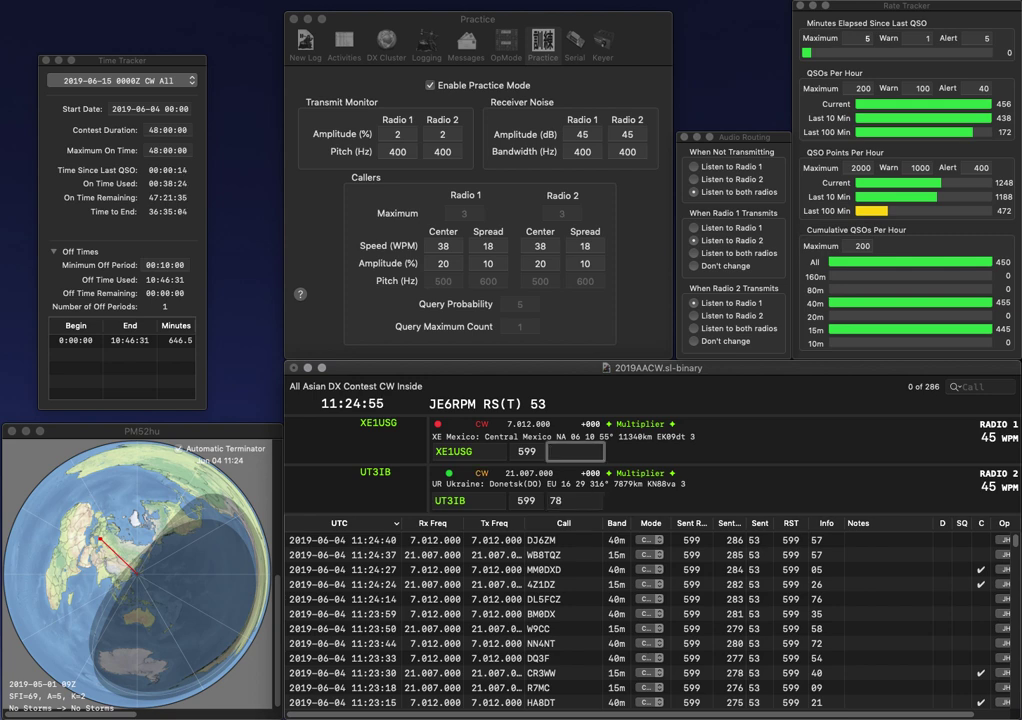
pyautogui.press('Return')
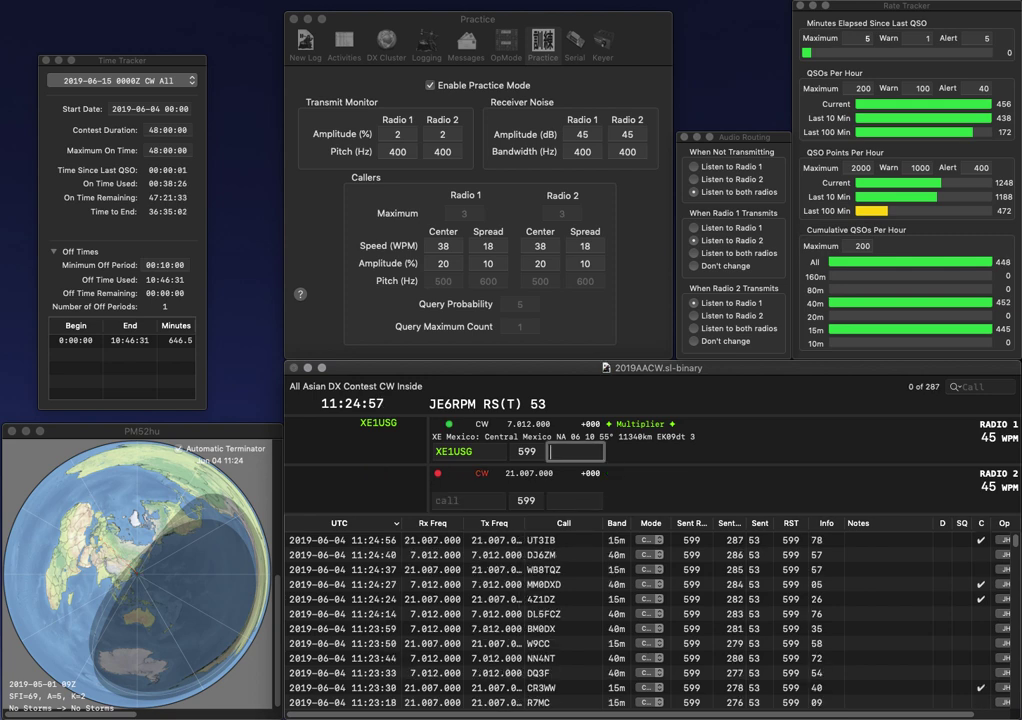
pyautogui.write('10')
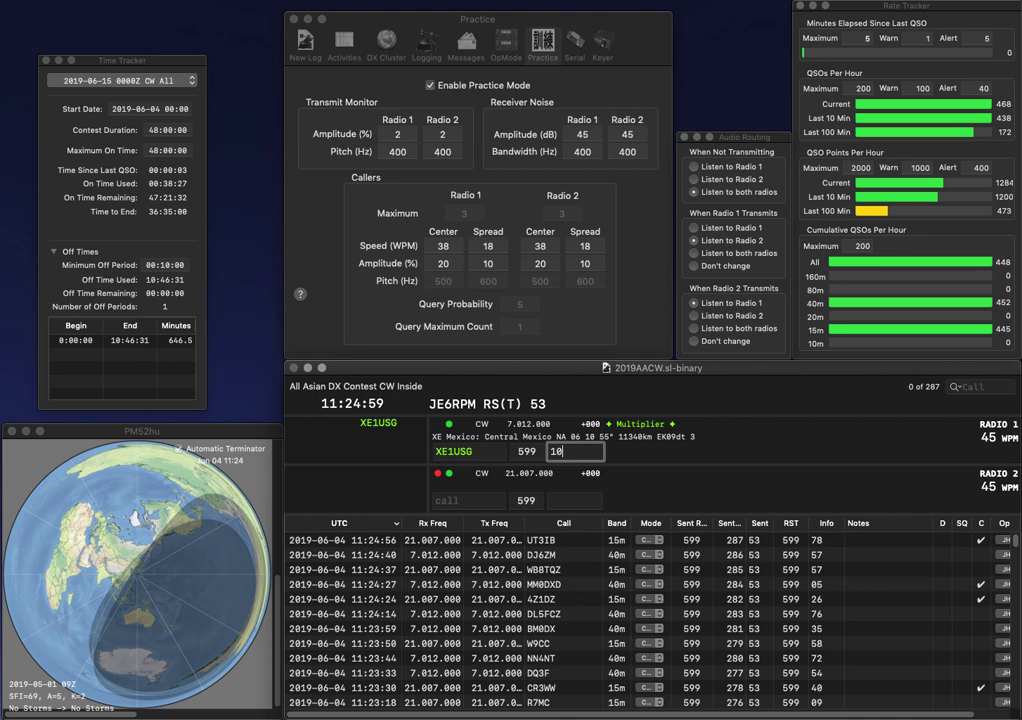
pyautogui.press('Return')
pyautogui.write('YO5AJR')
pyautogui.press('Return')
pyautogui.write('X4LF')
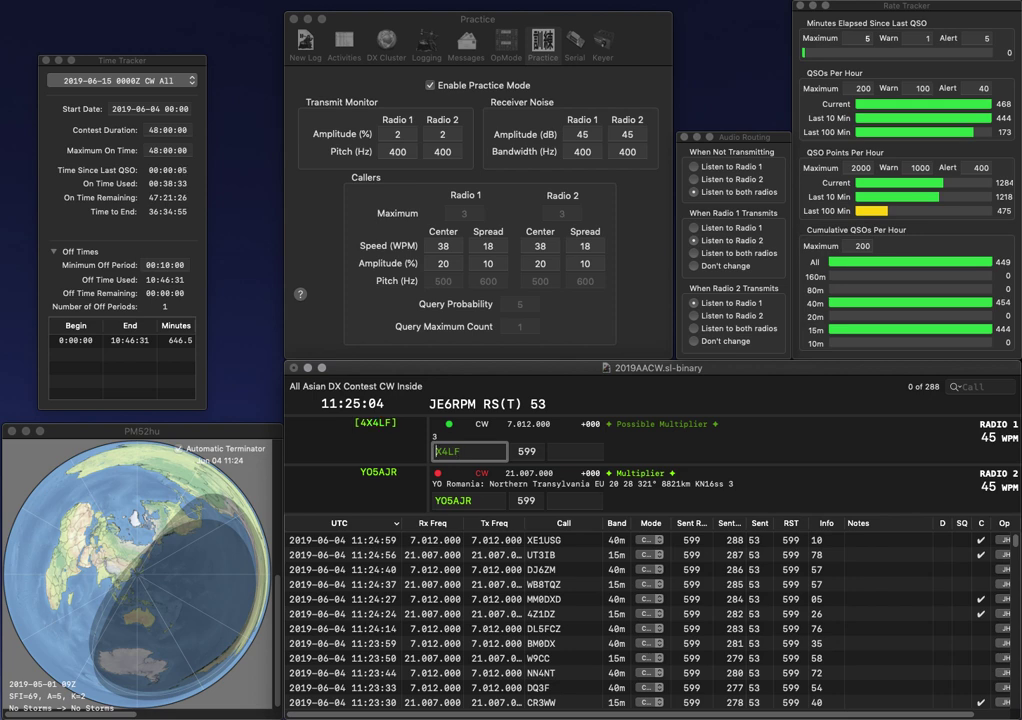
pyautogui.press('Return')
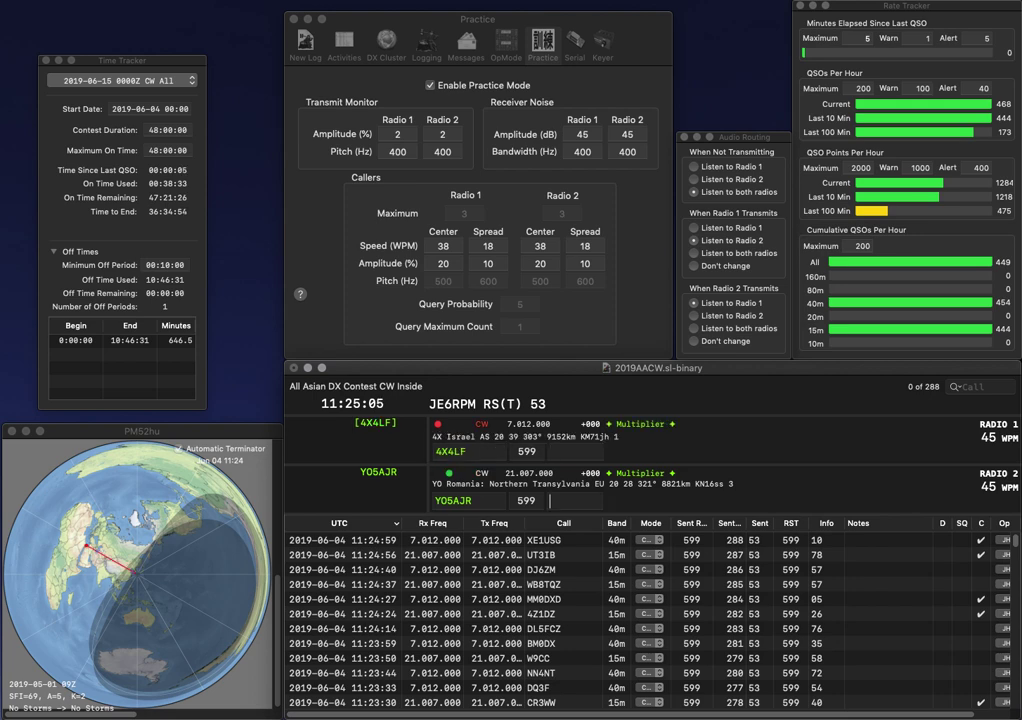
pyautogui.write('55')
pyautogui.press('Return')
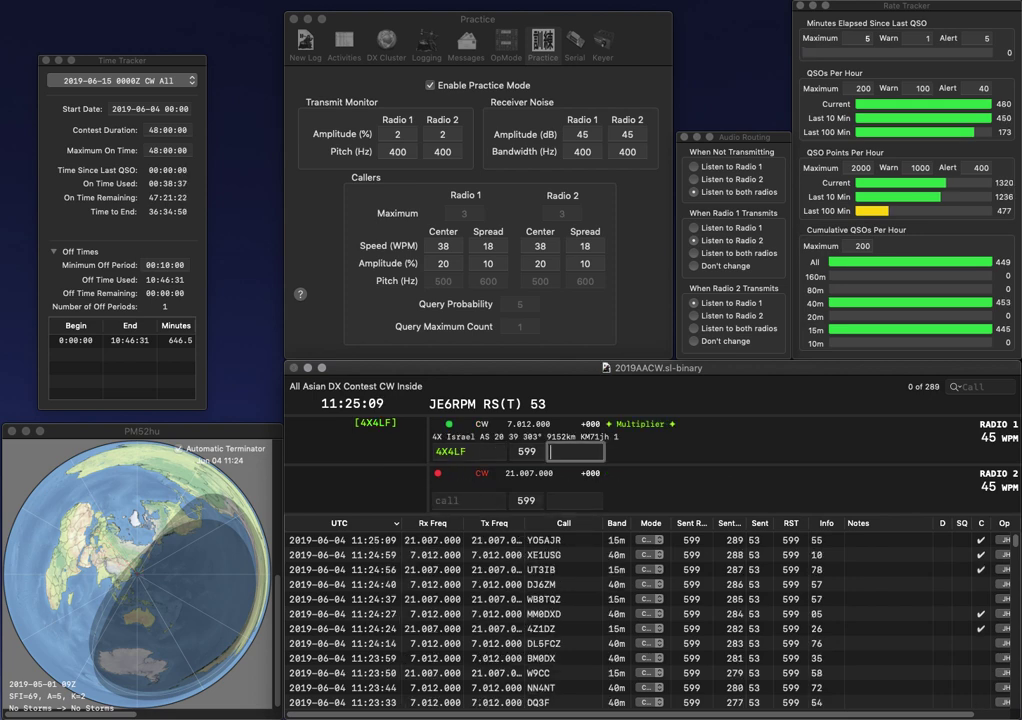
pyautogui.write('53')
pyautogui.press('Return')
# Enter and answer W8ZZX on Radio 2 and YB1FWO/9 on Radio 1.
pyautogui.write('W8ZZX')
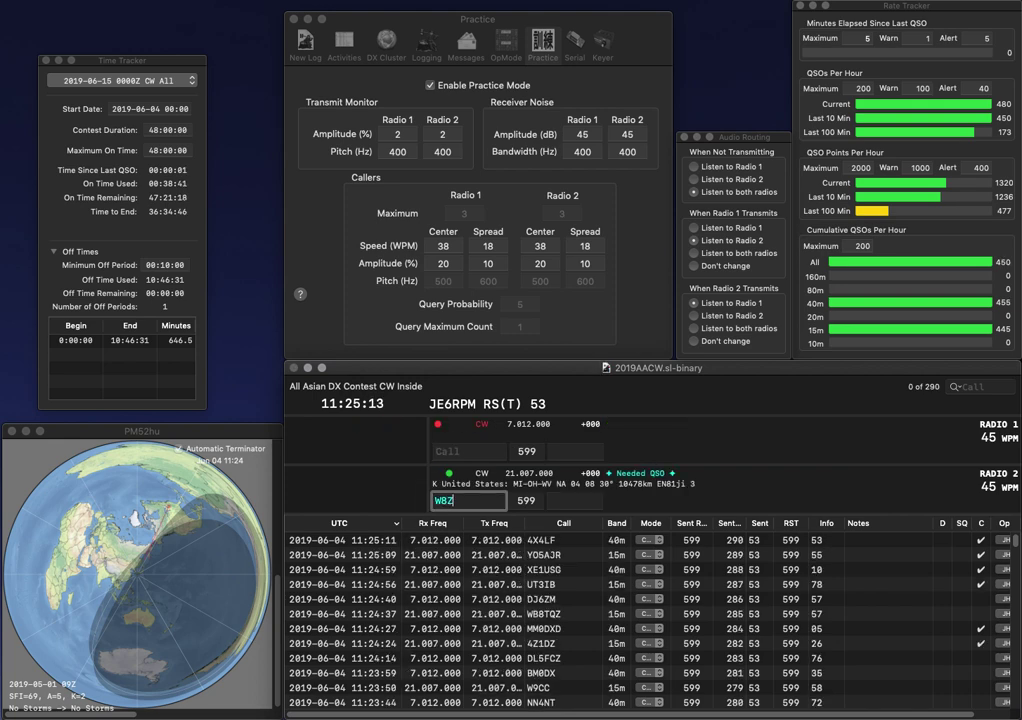
pyautogui.press('Return')
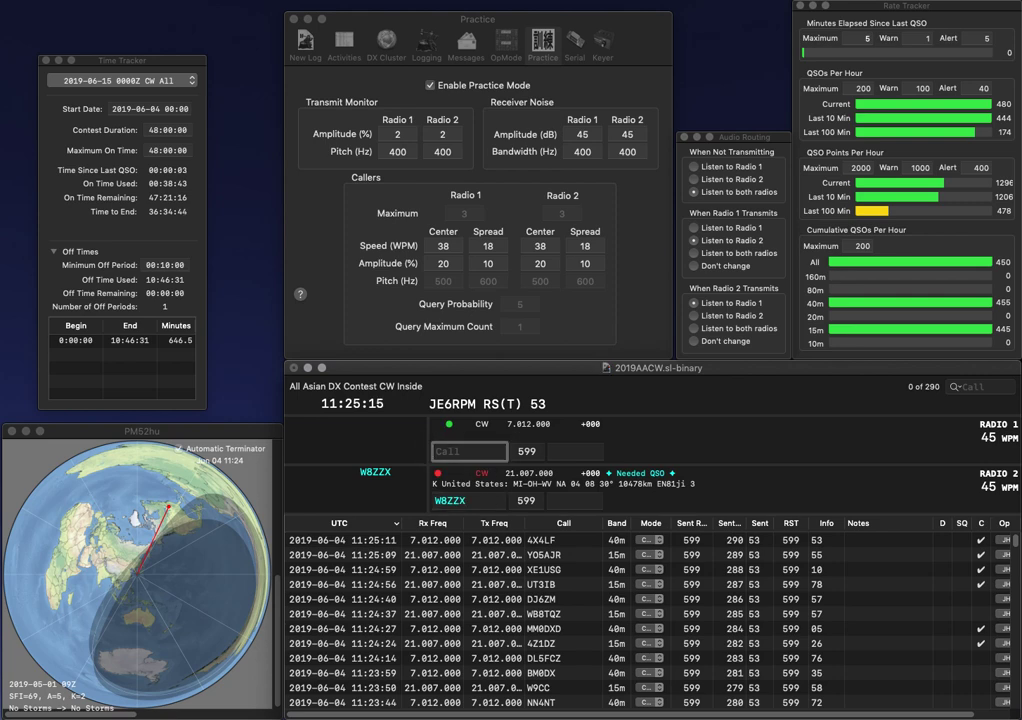
pyautogui.write('B1FW')
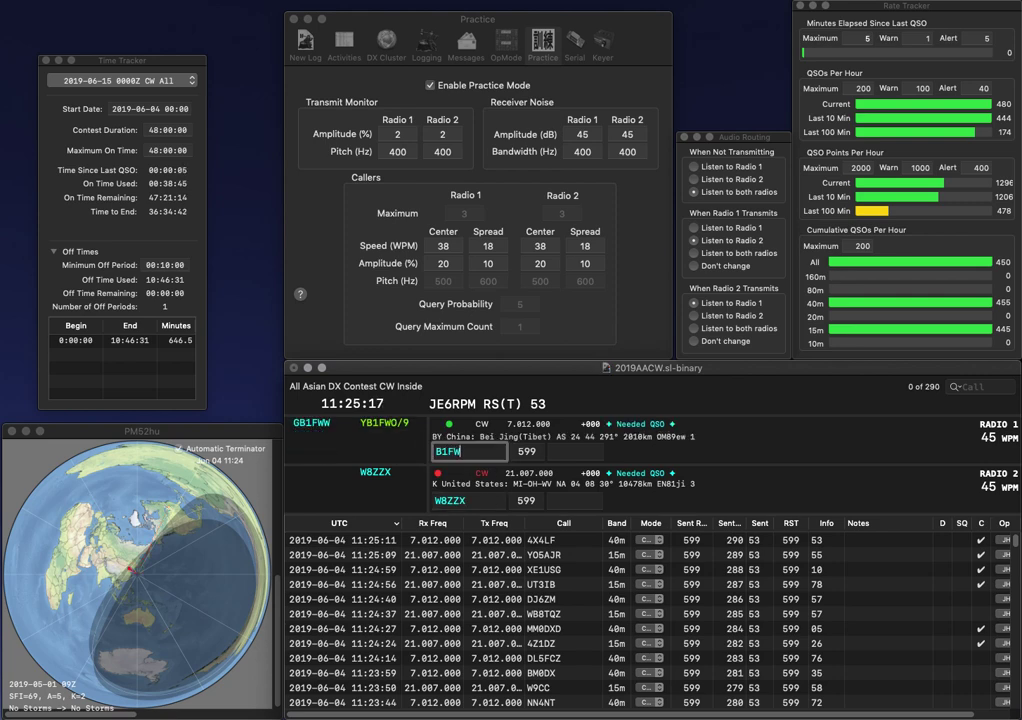
pyautogui.write('O/9')
pyautogui.press('Return')
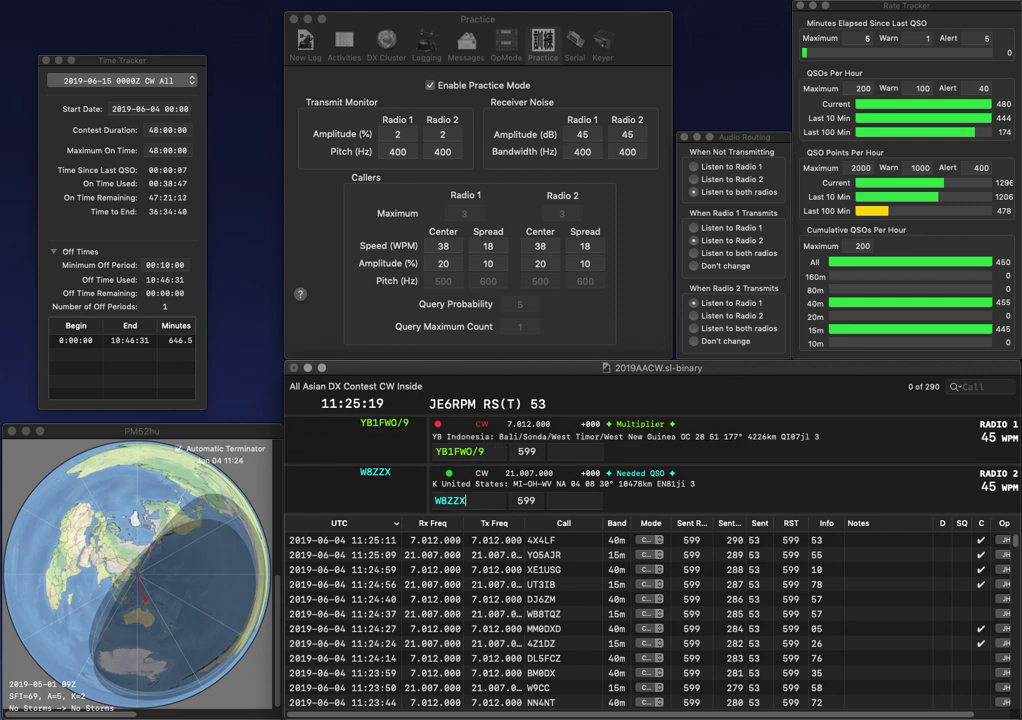
# Log W8ZZX with exchange 44 on Radio 2 and YB1FWO/9 with exchange 71 on Radio 1.
pyautogui.write('44')
pyautogui.press('Return')
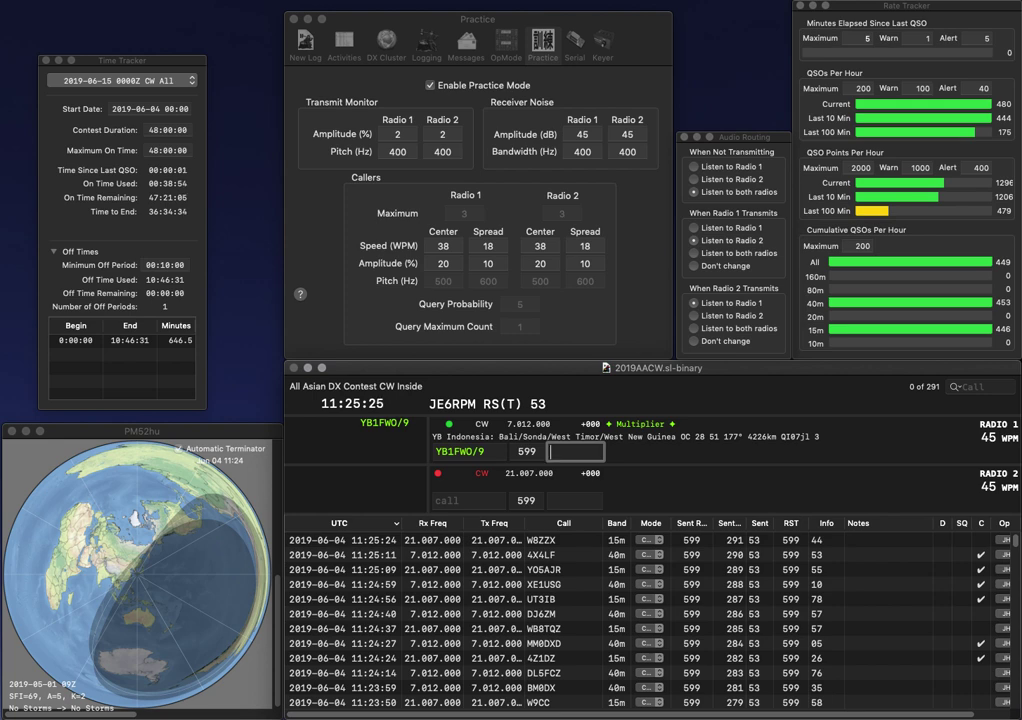
pyautogui.write('71')
pyautogui.press('Return')
pyautogui.write('DLL1MEV')
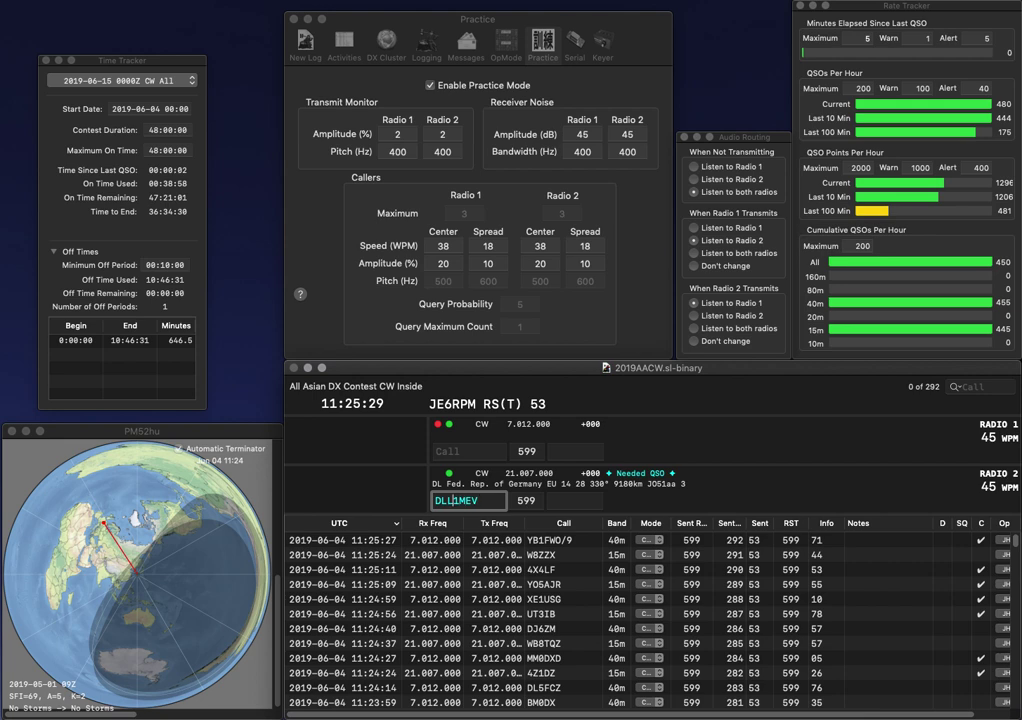
pyautogui.press('Return')
pyautogui.write('A')
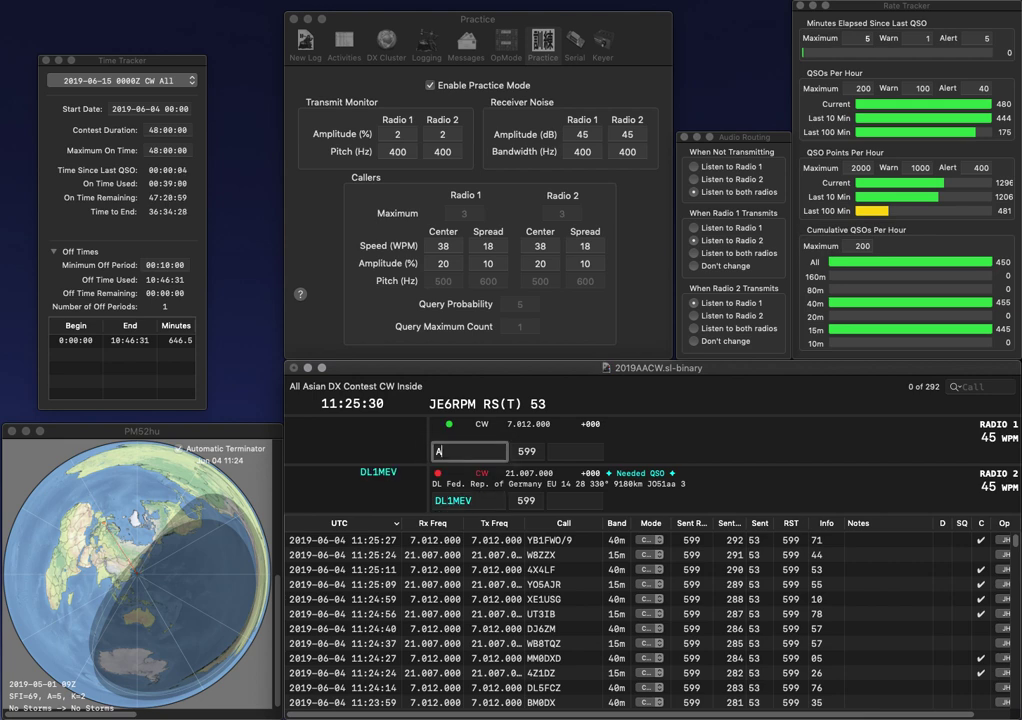
pyautogui.write('FJIK3AFJ')
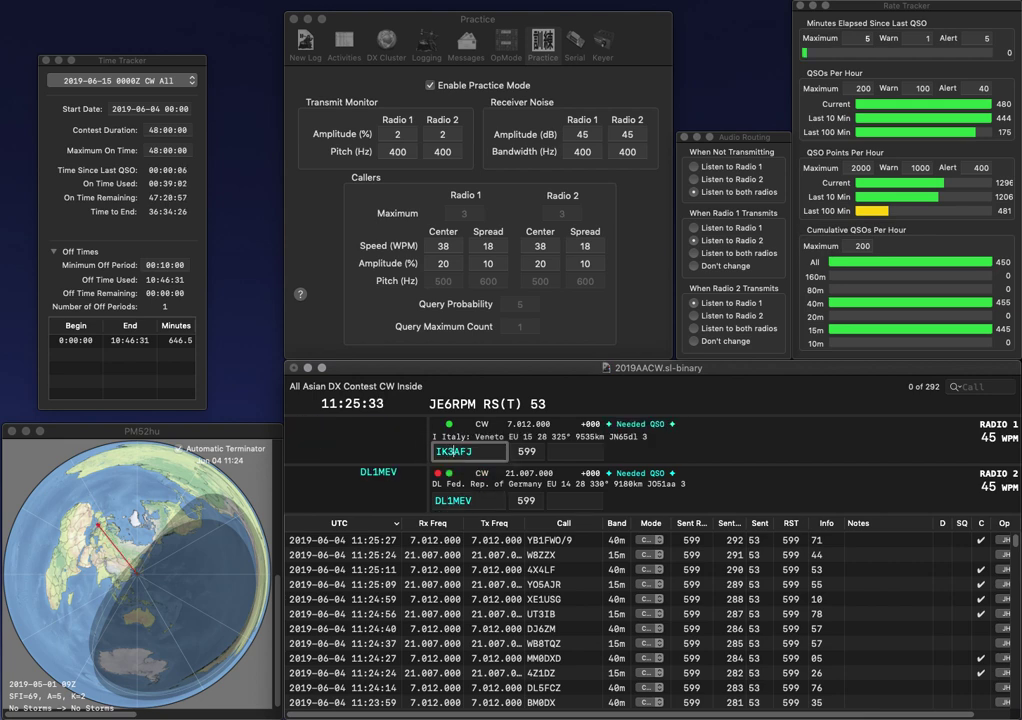
pyautogui.press('BackSpace')
pyautogui.write('2')
pyautogui.press('Return')
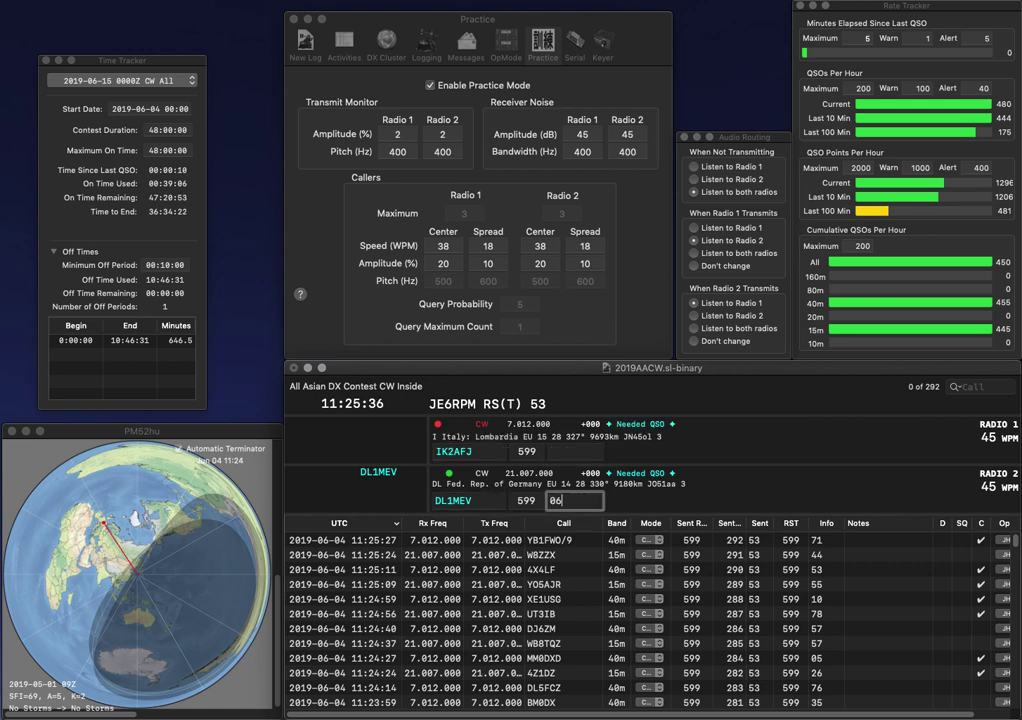
pyautogui.press('Return')
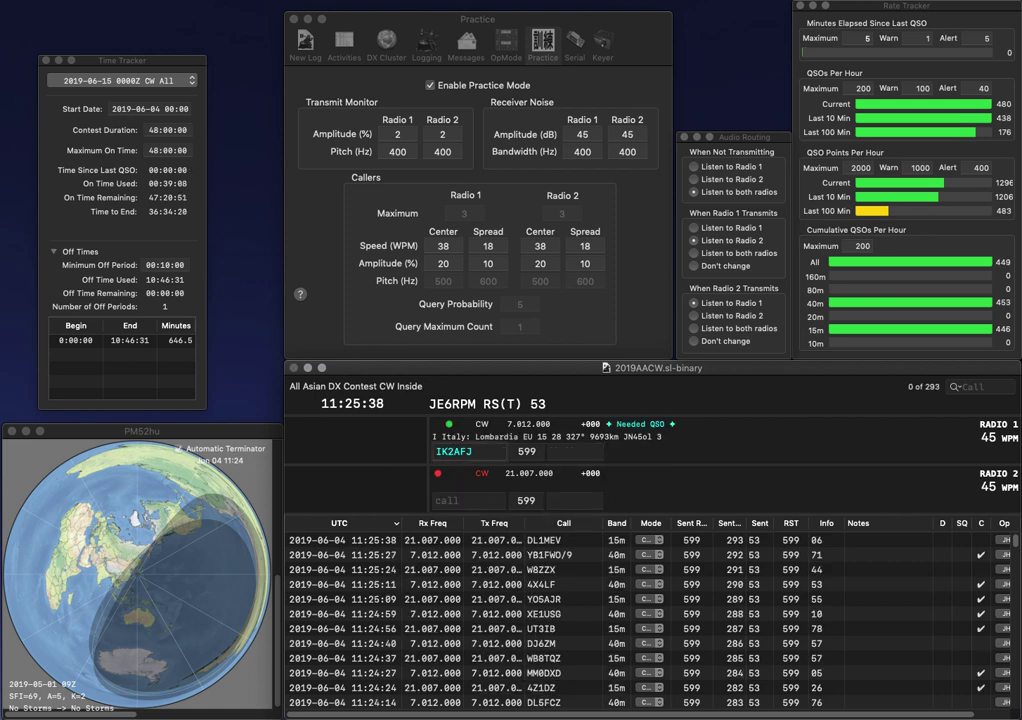
pyautogui.press('BackSpace')
pyautogui.write('5')
pyautogui.press('Return')
# Enter VK1TX as the Radio 2 call and answer it.
pyautogui.write('VK1TX')
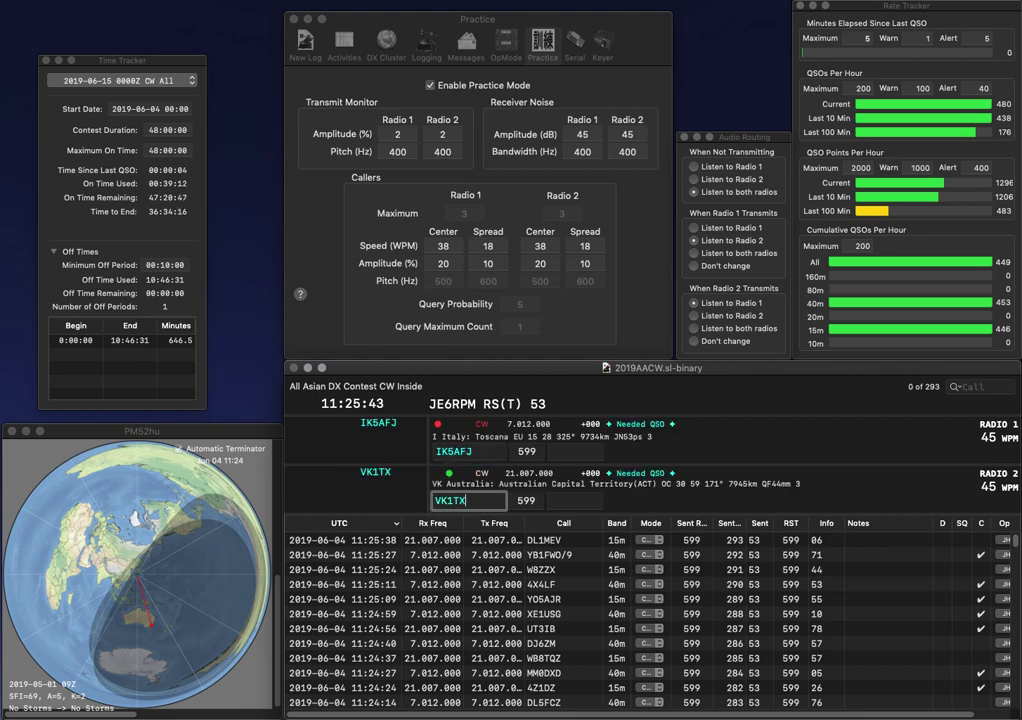
pyautogui.press('Return')
pyautogui.press('space')
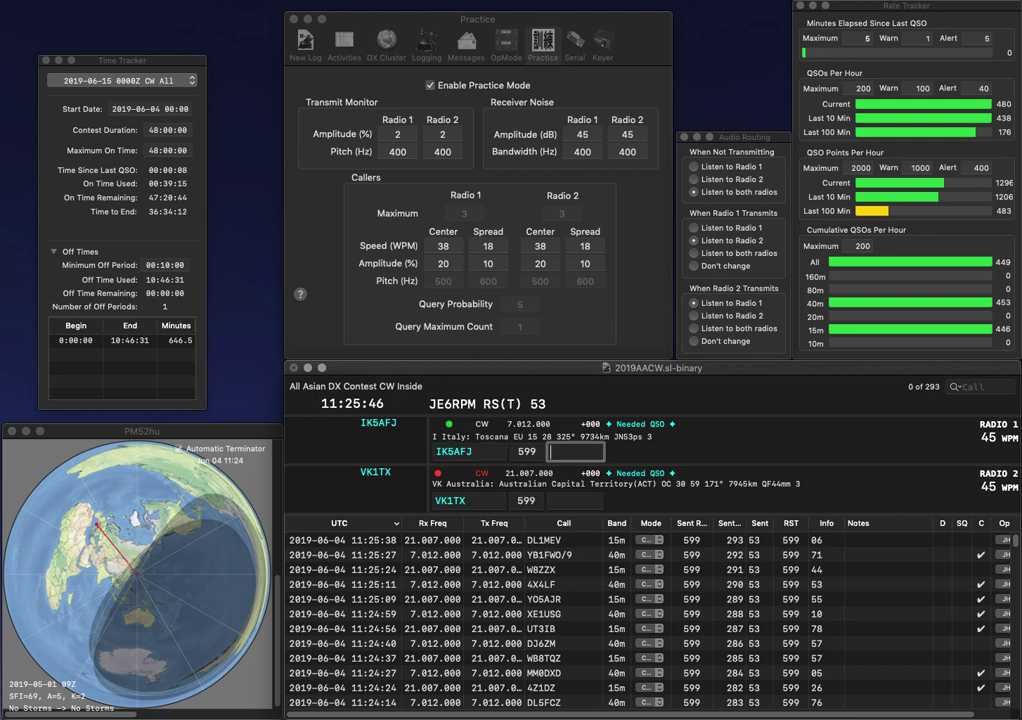
pyautogui.write('79')
pyautogui.press('Return')
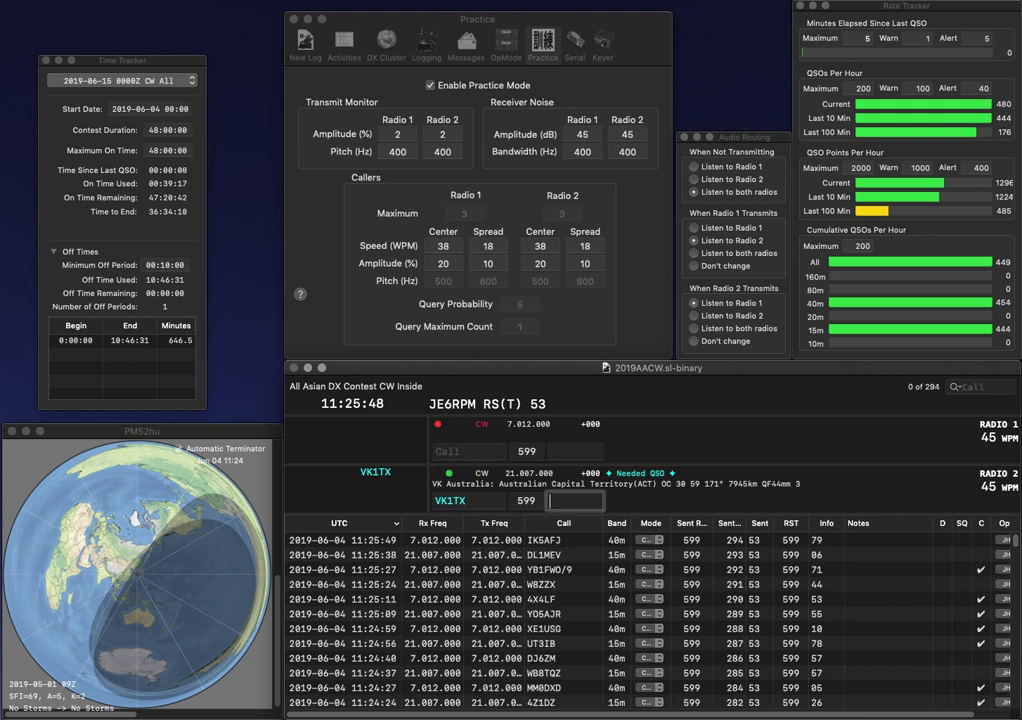
pyautogui.write('65')
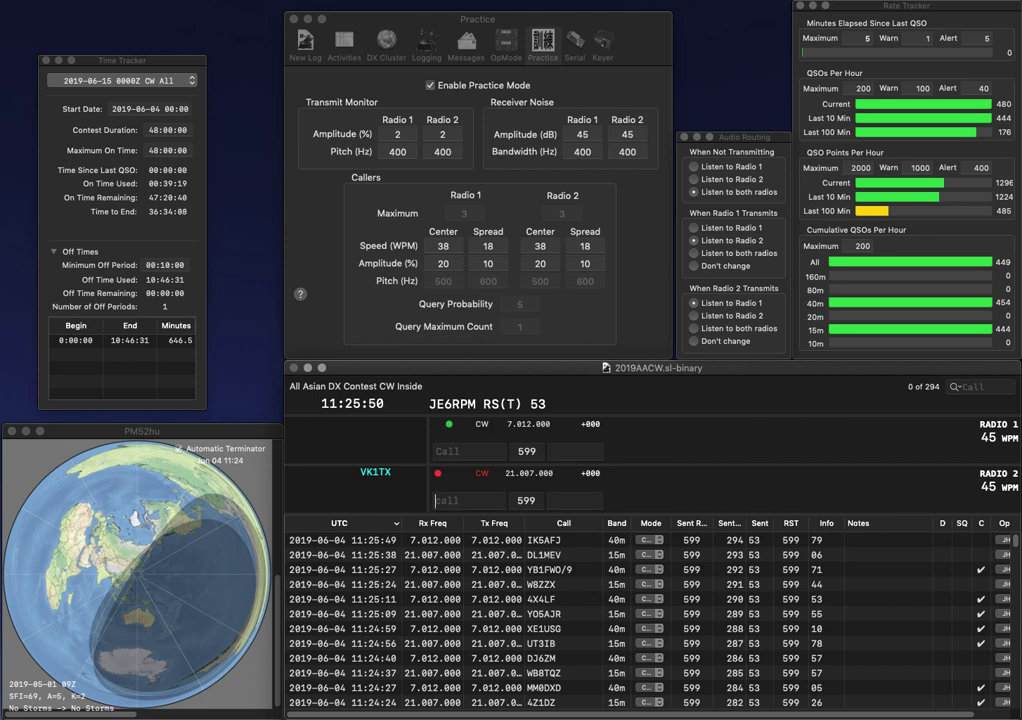
pyautogui.press('Return')
pyautogui.write('N6TQ')
pyautogui.press('Return')
pyautogui.write('KD2')
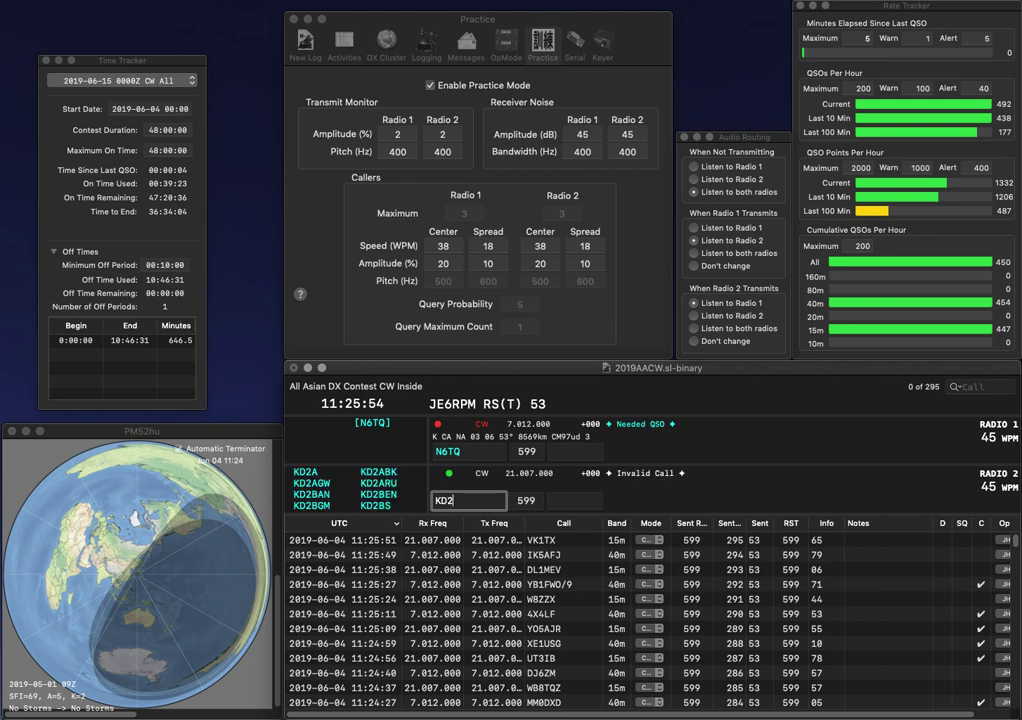
pyautogui.write('IYI')
pyautogui.press('Return')
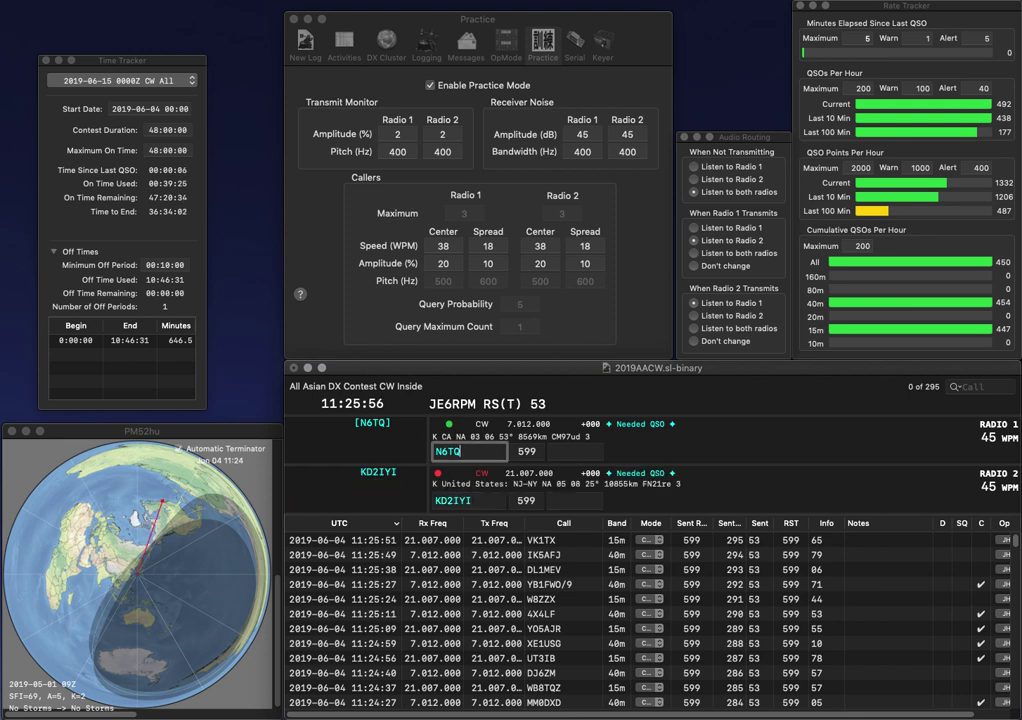
# Log N6TQ with exchange 75 on Radio 1 and KD2IYI with exchange 49 on Radio 2.
pyautogui.write('75')
pyautogui.press('Return')
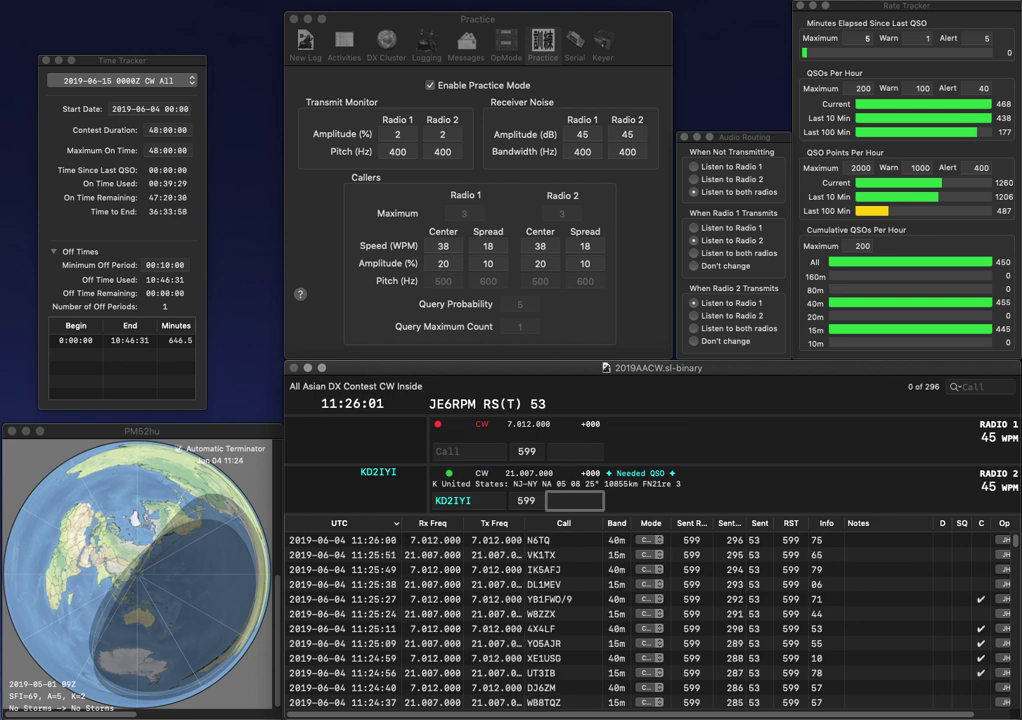
pyautogui.press('Return')
# Enter and answer K0EV on Radio 1 and N0NQN on Radio 2.
pyautogui.write('K0EV')
pyautogui.press('Return')
pyautogui.write('N0')
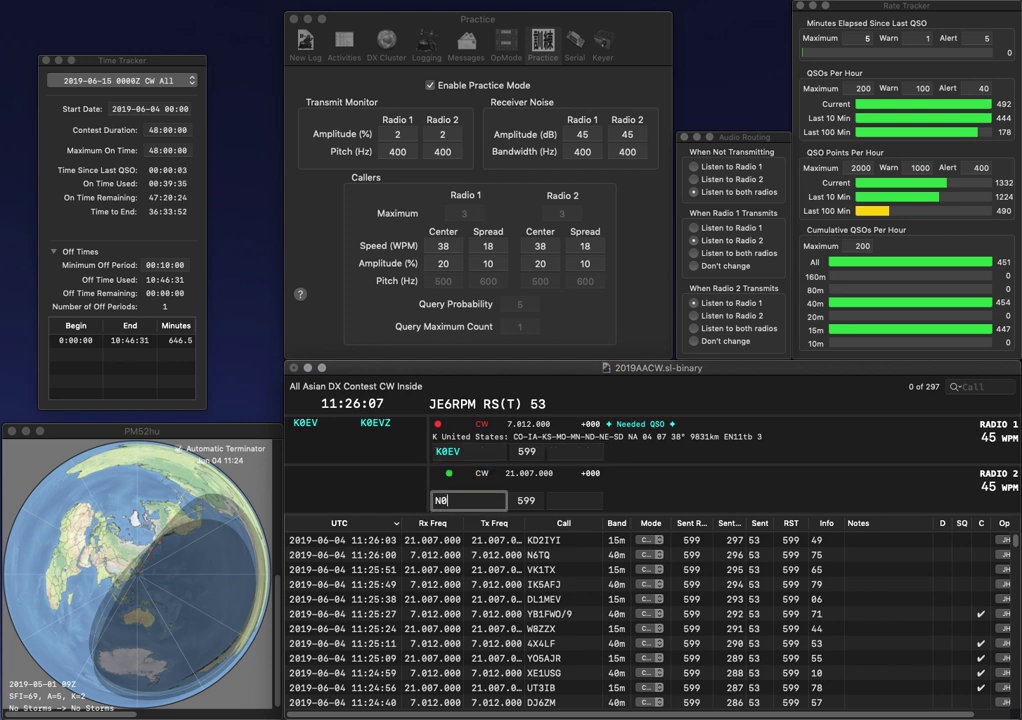
pyautogui.write('NQN')
pyautogui.press('Return')
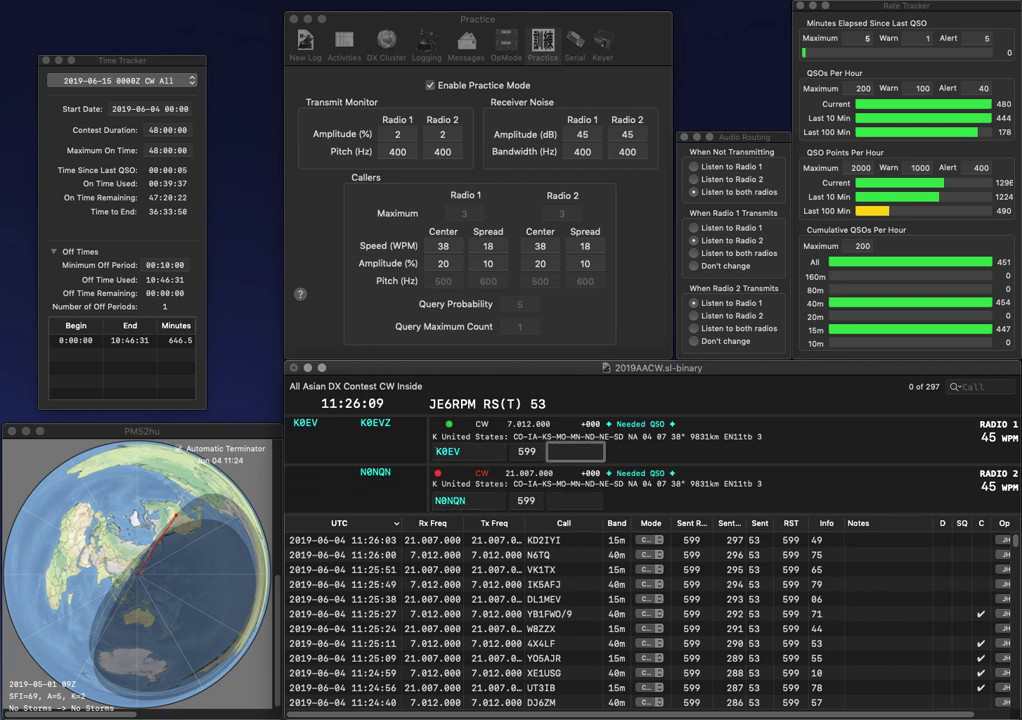
pyautogui.write('19')
pyautogui.press('Return')
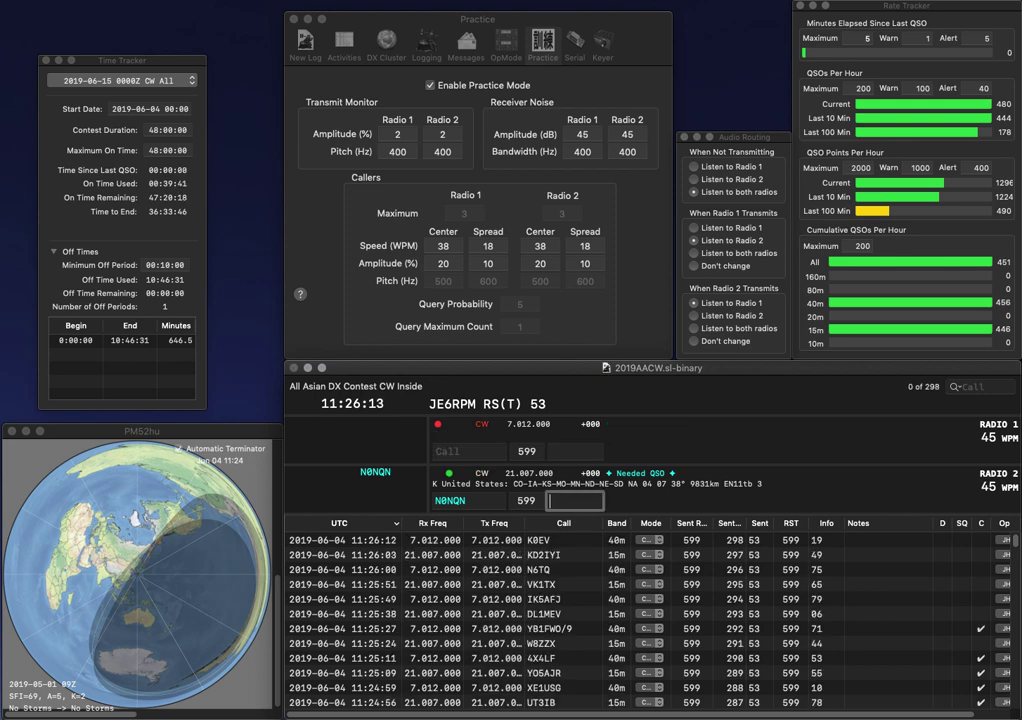
pyautogui.write('93')
pyautogui.press('Return')
pyautogui.write('K3RKC')
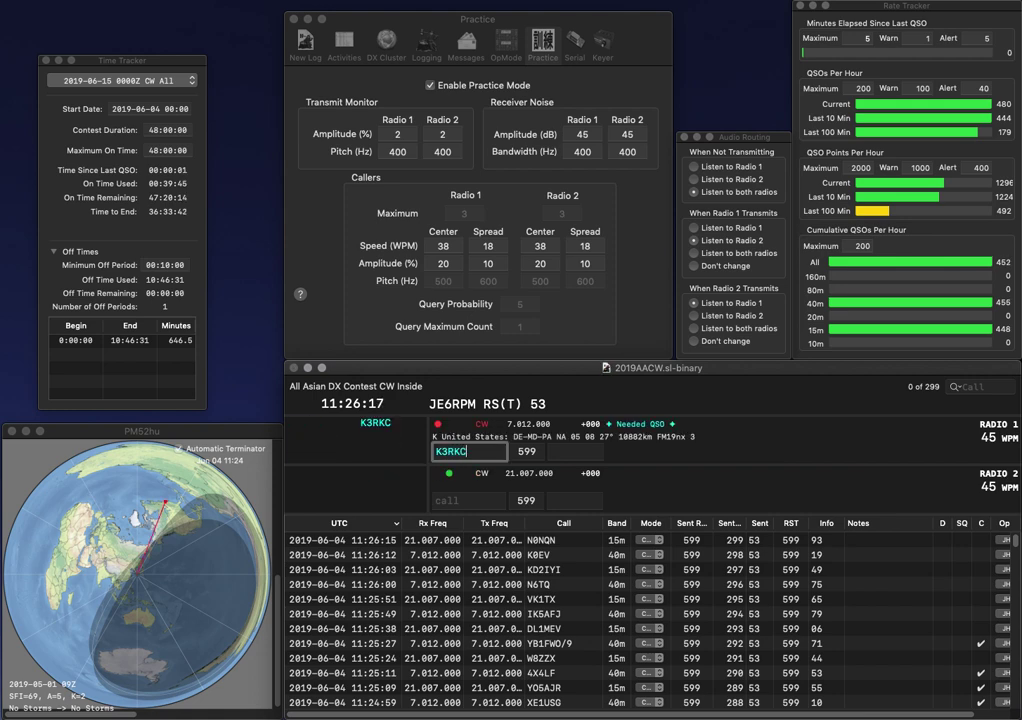
pyautogui.write('AA3TT')
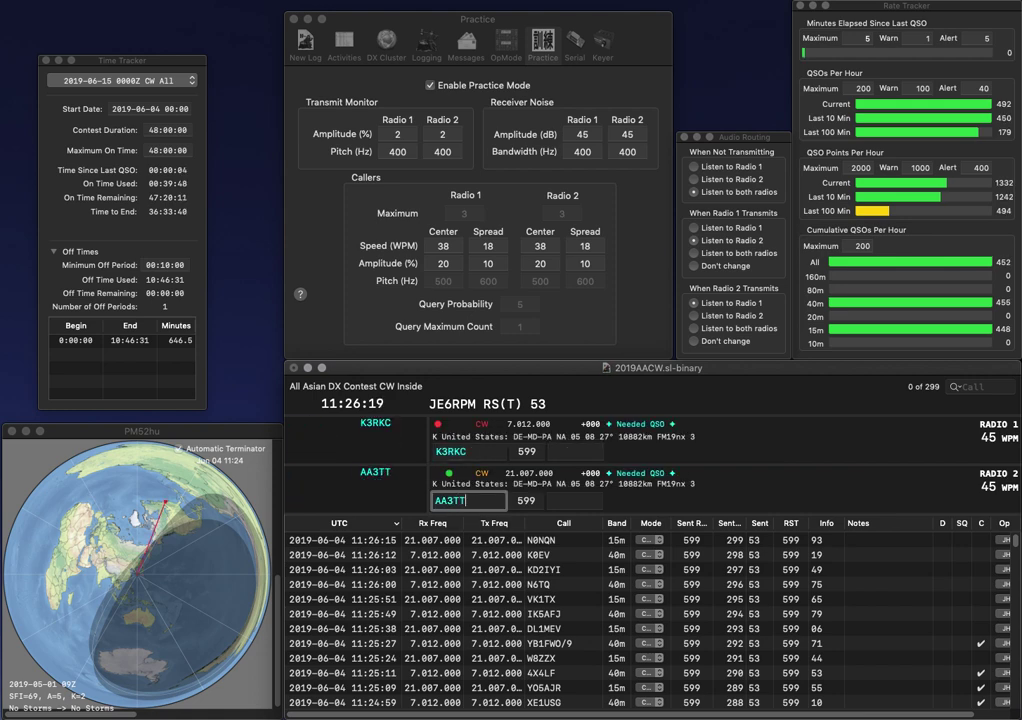
pyautogui.press('Return')
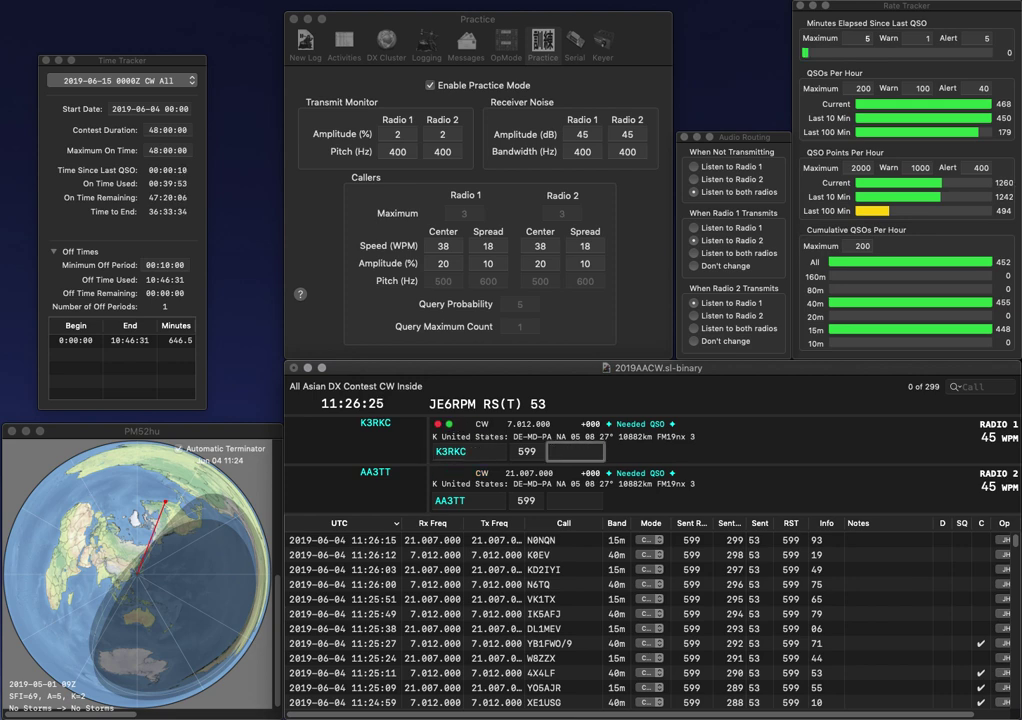
pyautogui.write('0')
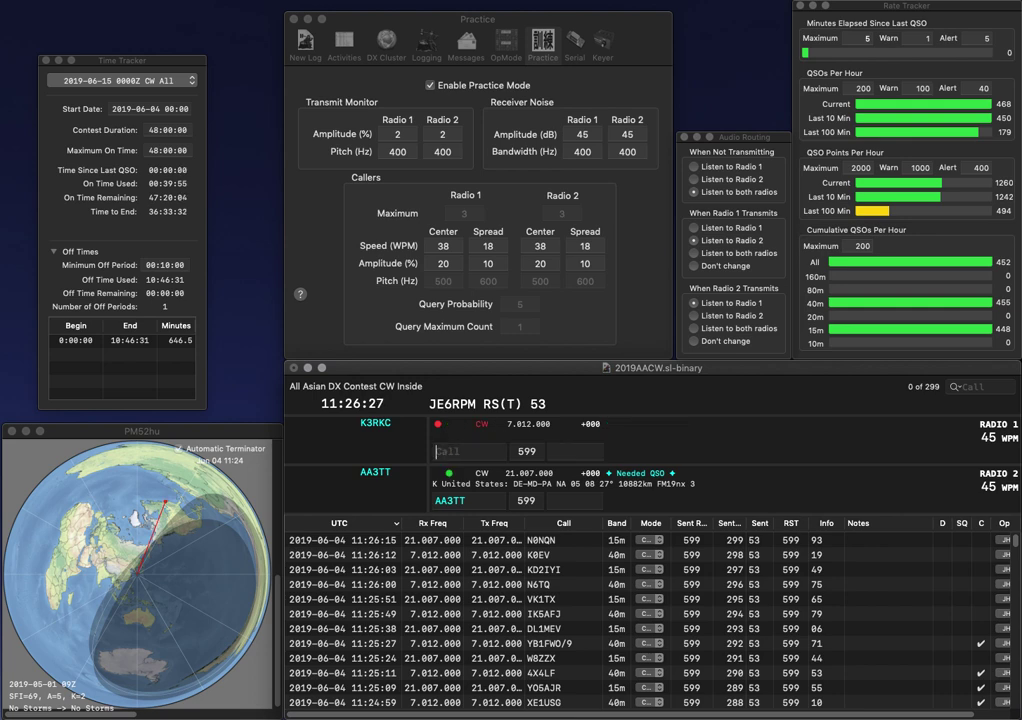